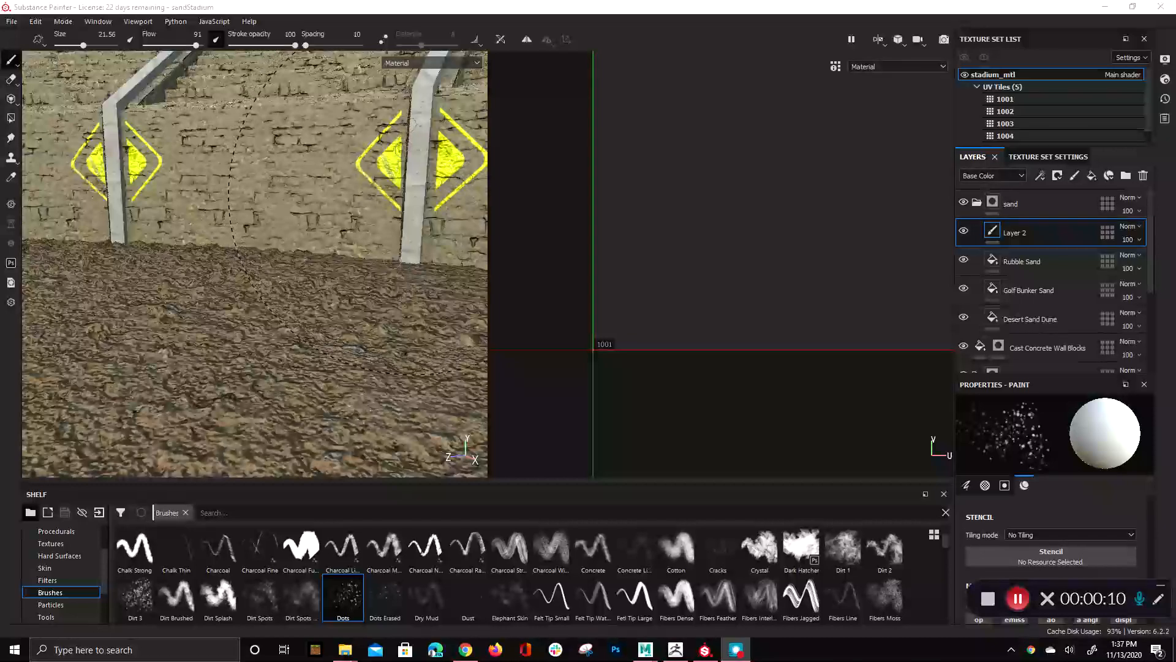
Step: Examine the arena's sandy floor and the brick wall with its yellow diamond markings from several angles and distances
right_click_drag(411, 193, 100, 98, "alt")
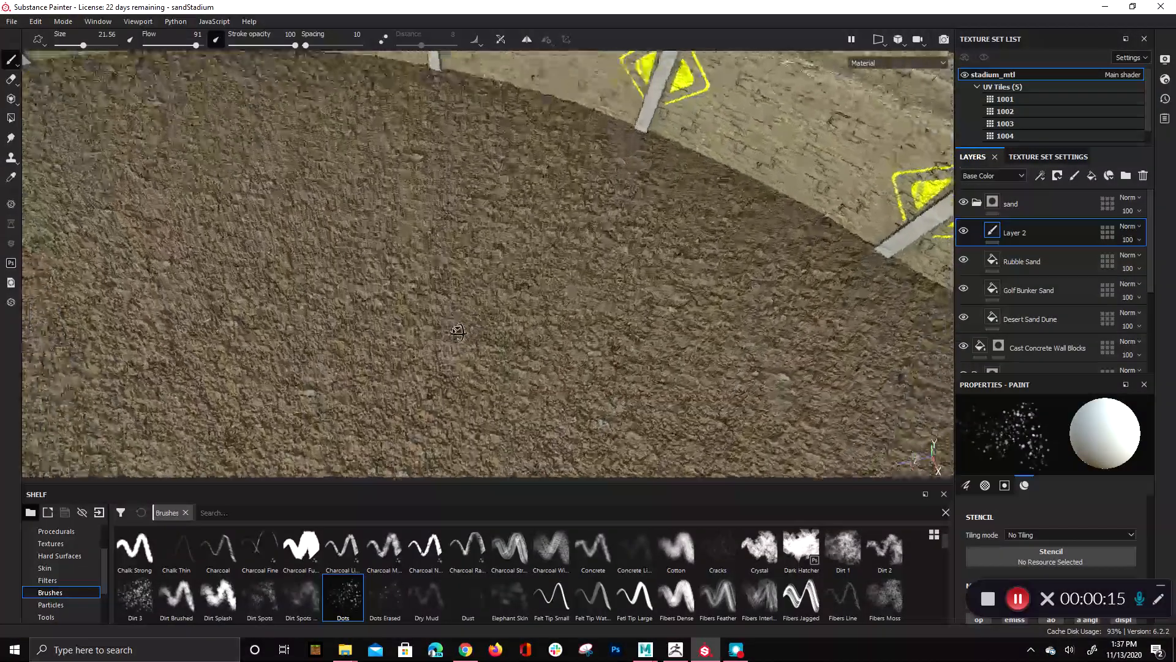
mouse_move(458, 332)
left_mouse_down("alt")
mouse_move(469, 269)
mouse_move(501, 257)
left_mouse_up("alt")
right_click_drag(501, 257, 668, 242, "alt")
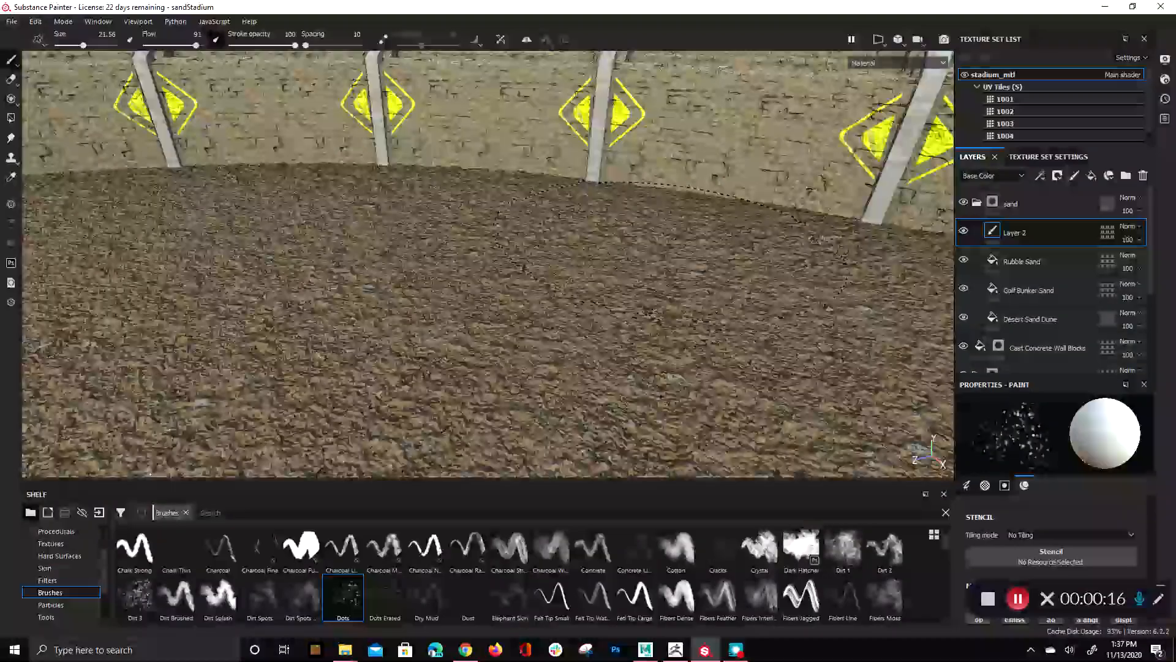
middle_click_drag(668, 242, 798, 13, "alt")
left_click_drag(698, 232, 719, 127, "alt")
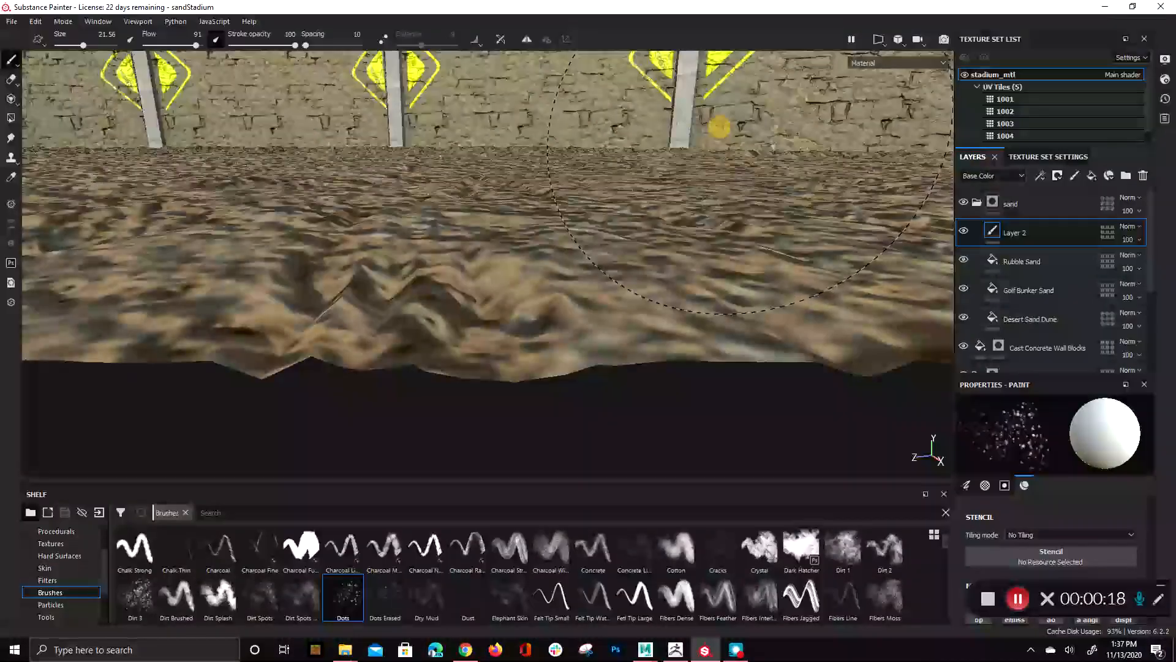
middle_click_drag(729, 183, 721, 252, "alt")
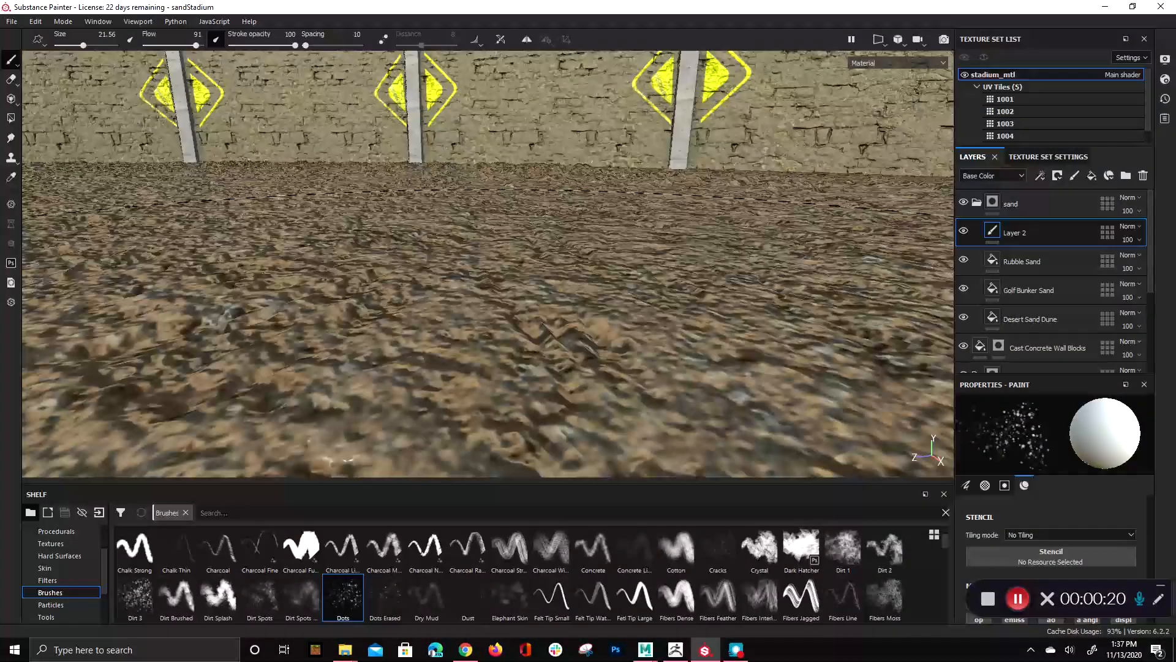
left_click_drag(722, 252, 714, 301, "alt")
right_click_drag(714, 300, 631, 306, "alt")
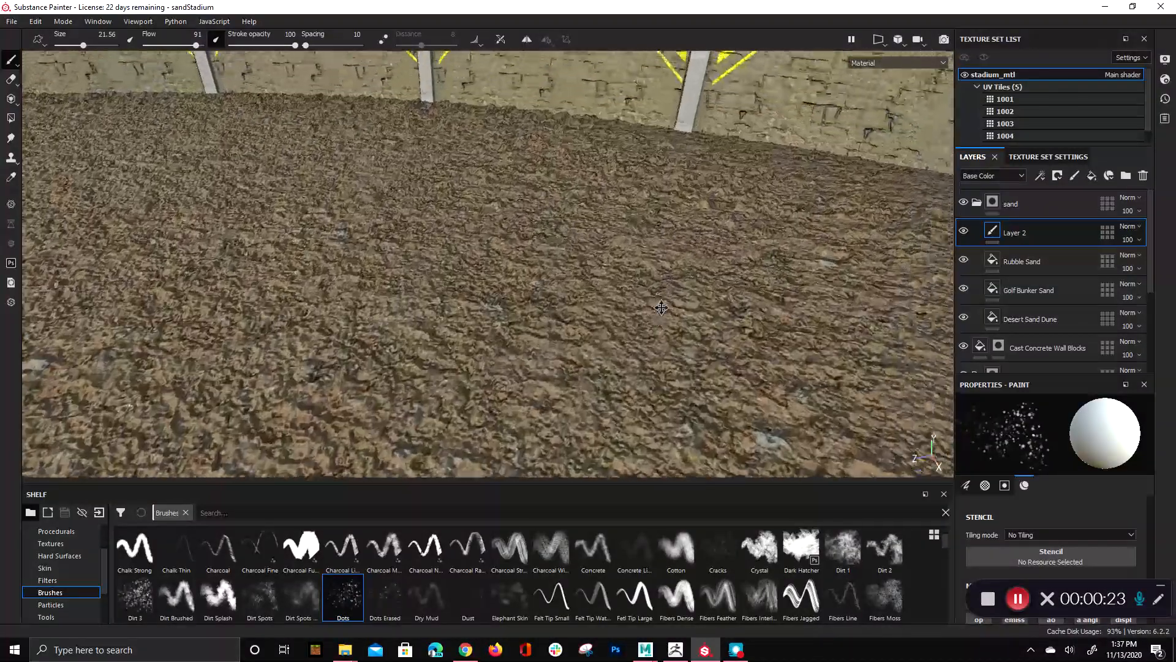
middle_click_drag(661, 307, 664, 334, "alt")
right_click_drag(664, 335, 622, 306, "alt")
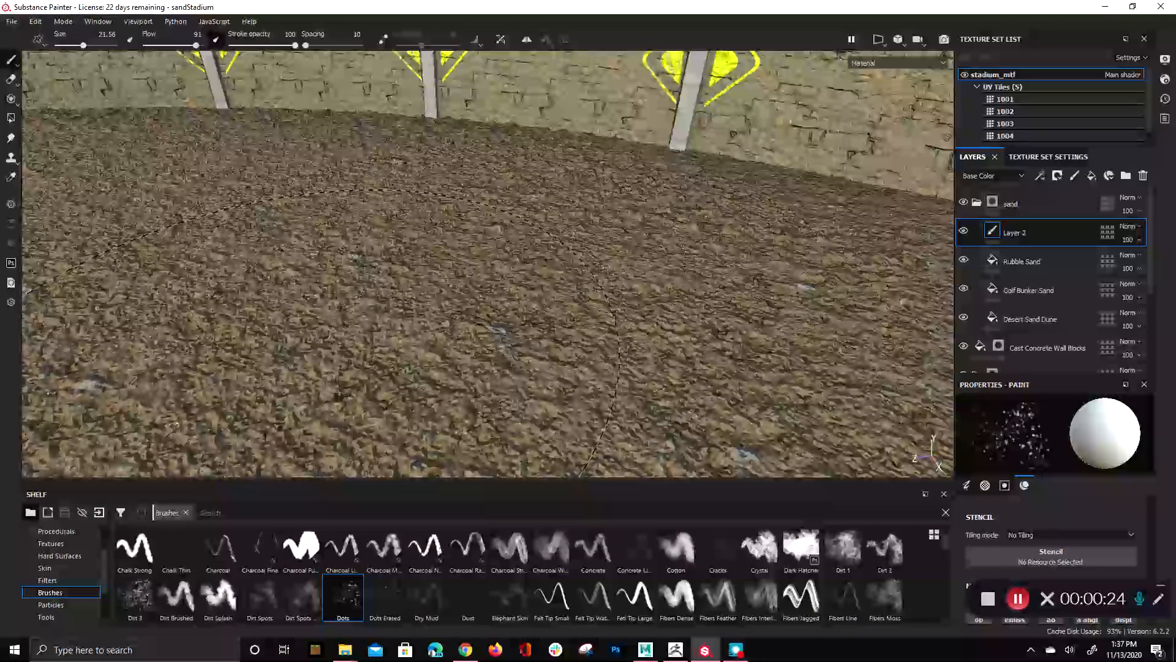
left_click_drag(321, 227, 322, 193, "alt")
middle_click_drag(315, 174, 407, 194, "alt")
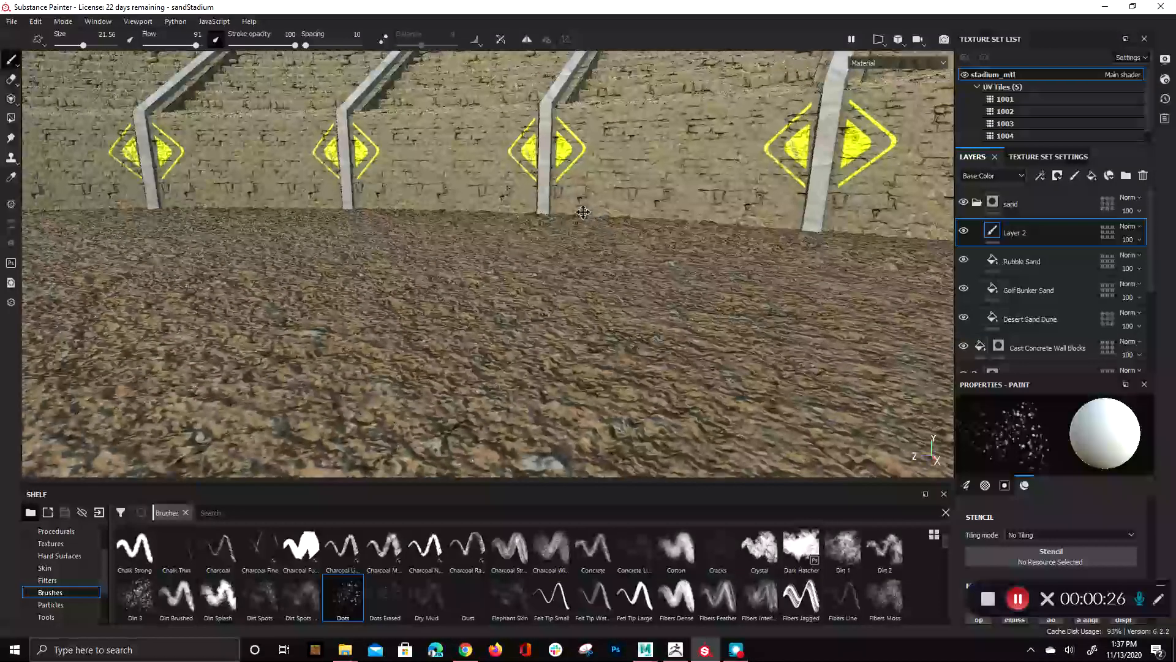
middle_click_drag(583, 200, 570, 199, "alt")
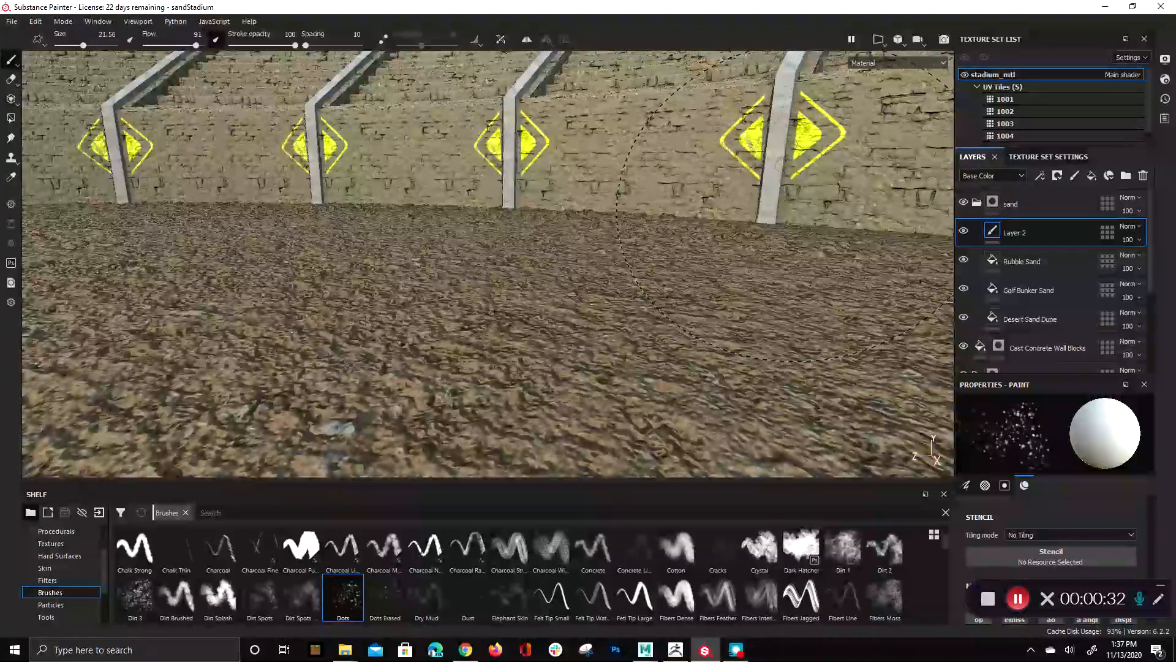
scroll(616, 188, "up", 2)
scroll(615, 189, "up", 5)
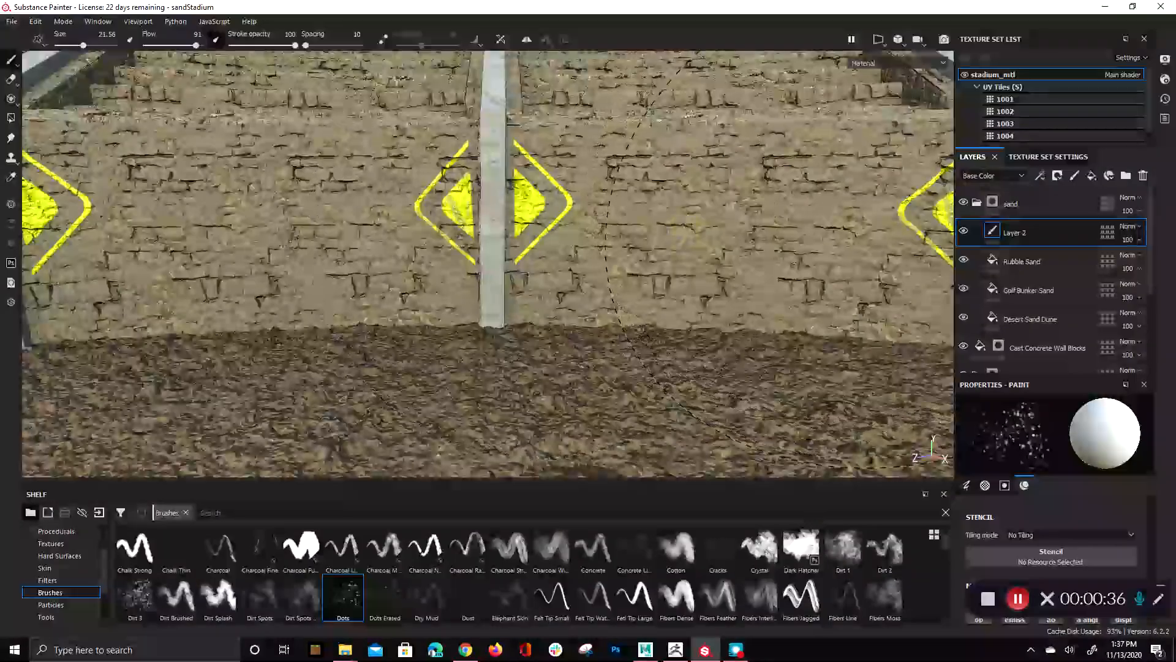
Step: Collapse the sand folder and set the blending mode of Layer 3, the yellow wall markings, to Overlay
left_click(977, 203)
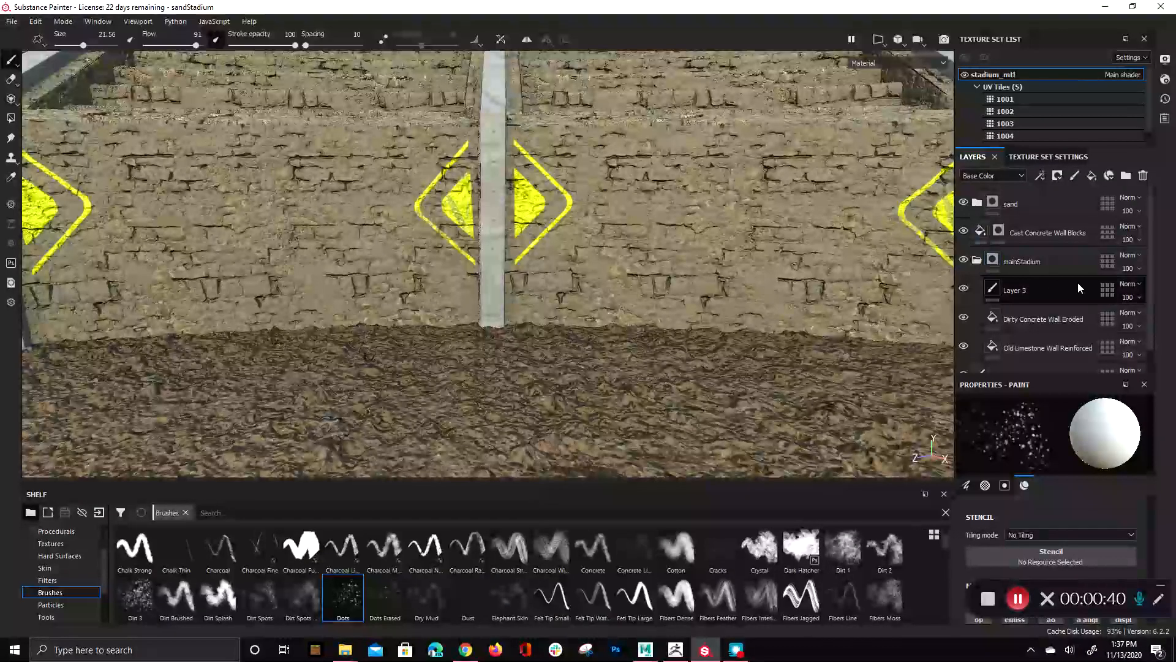
scroll(1079, 288, "down", 1)
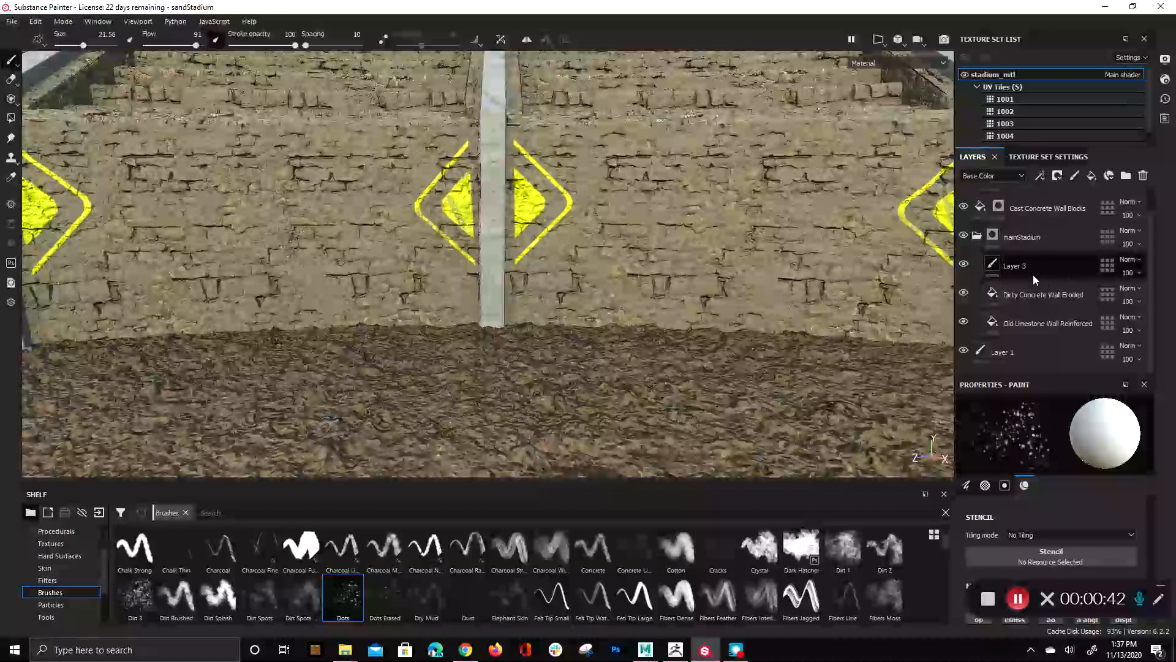
left_click(963, 264)
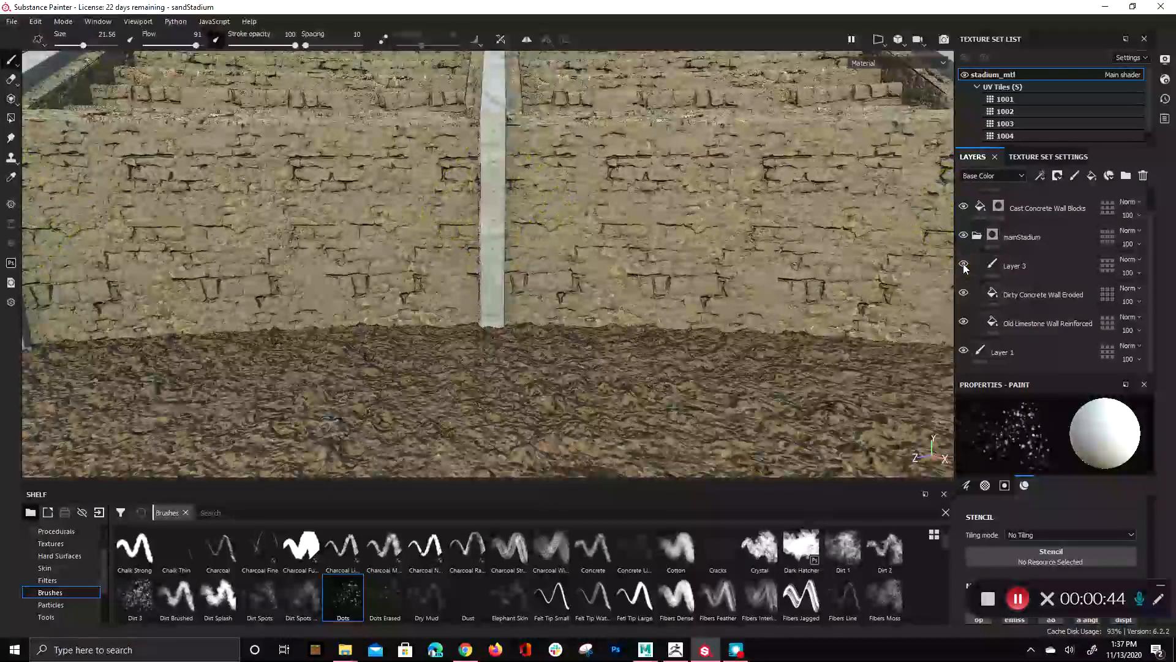
left_click(963, 265)
left_click(1029, 273)
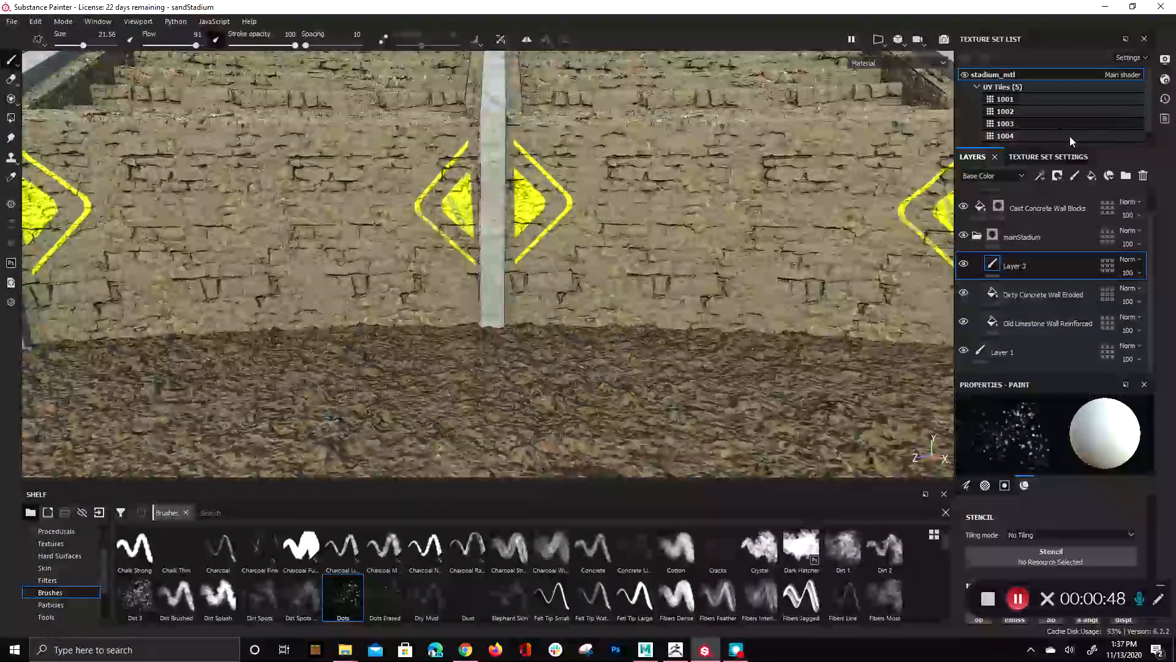
left_click(1131, 263)
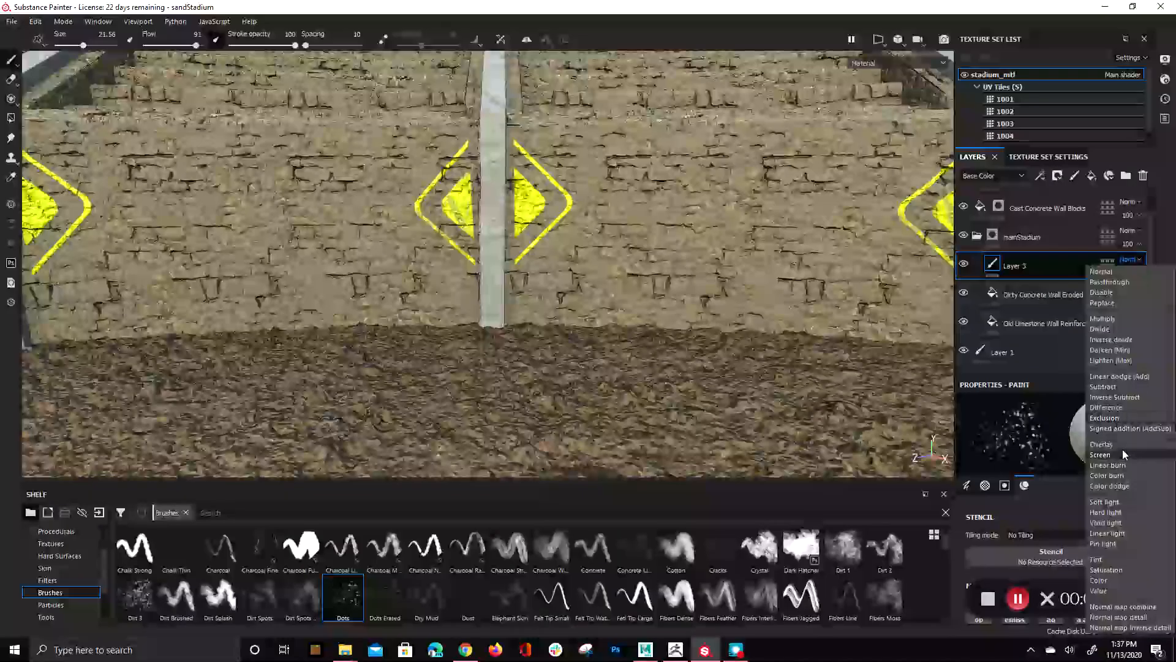
left_click(1101, 445)
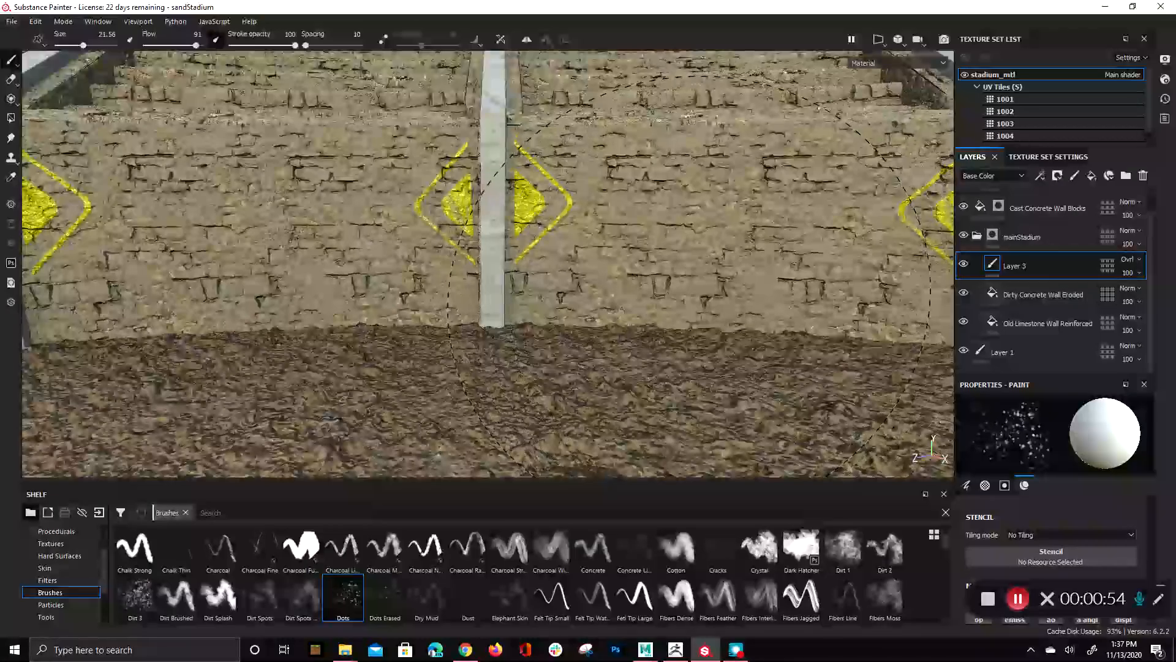
left_click_drag(680, 318, 600, 321, "alt")
scroll(362, 281, "up", 3)
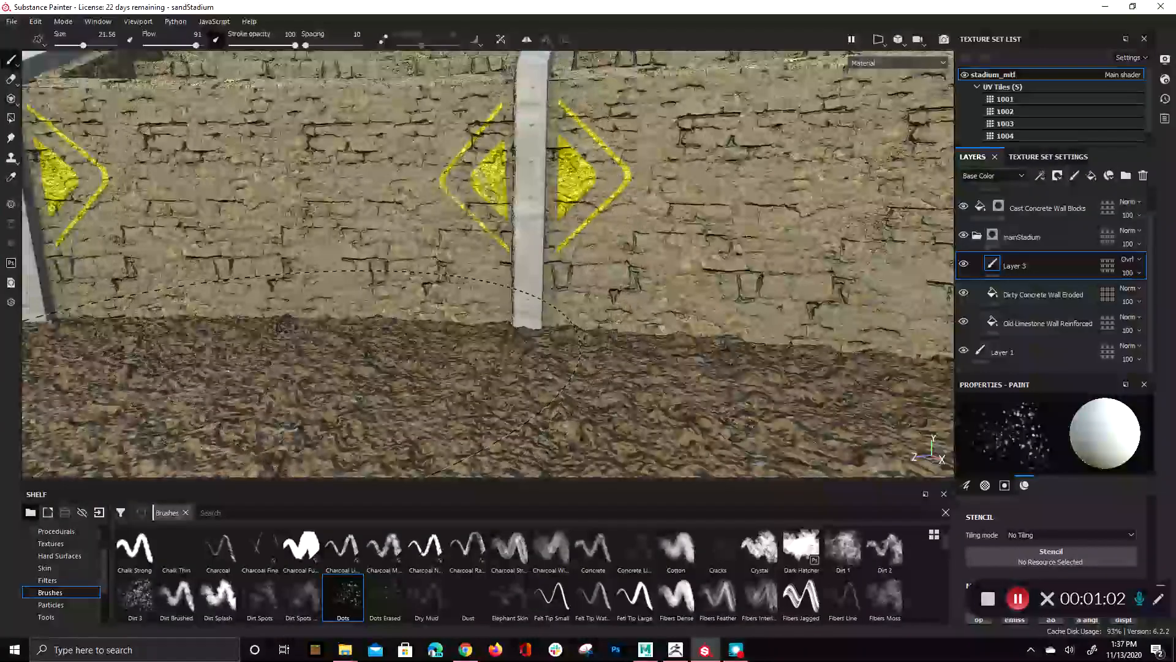
Step: Browse the alphas in the shelf, from arrows and brush shapes through cracks and dirt to drips and fingerprints
scroll(42, 576, "up", 2)
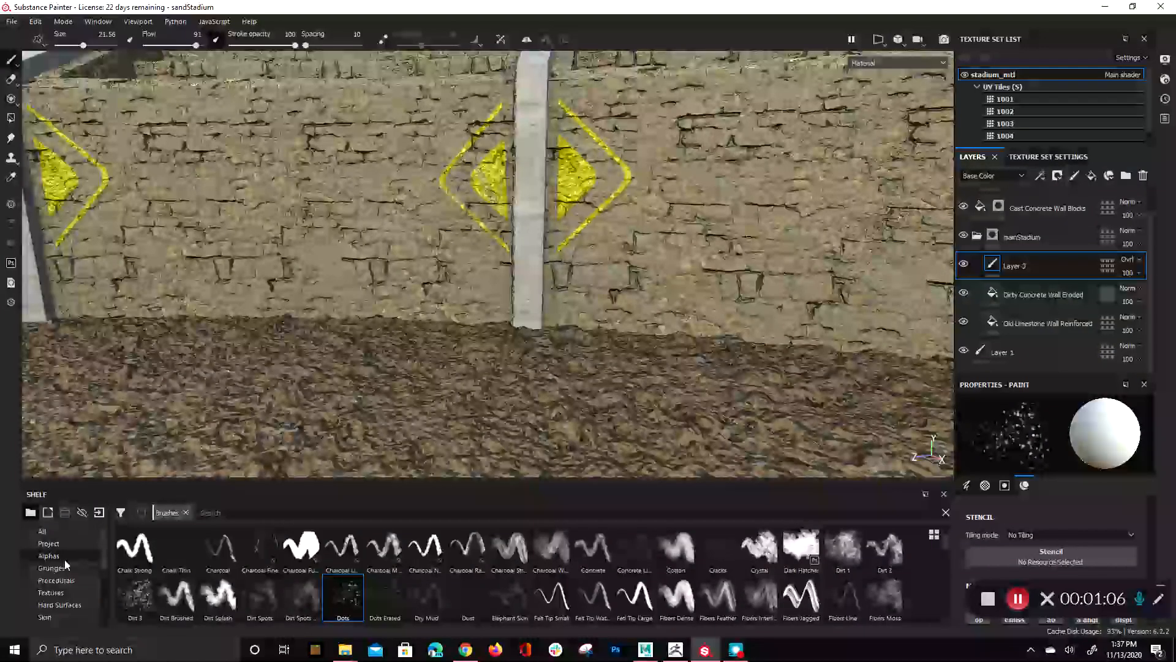
left_click(64, 559)
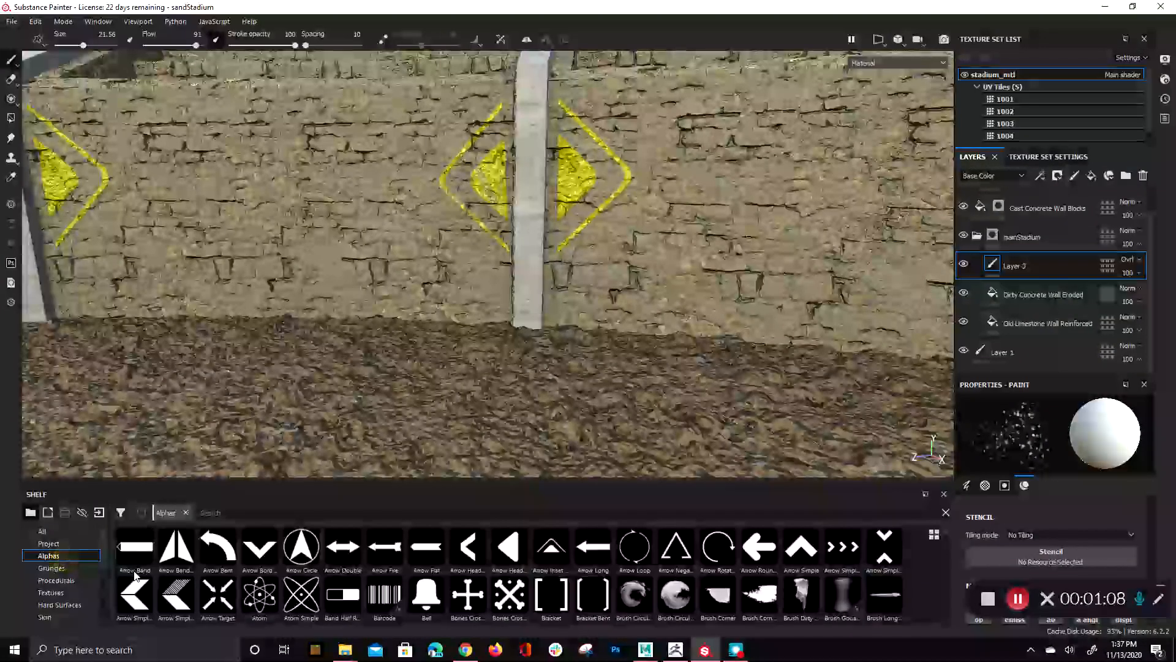
scroll(496, 571, "down", 2)
scroll(496, 571, "up", 2)
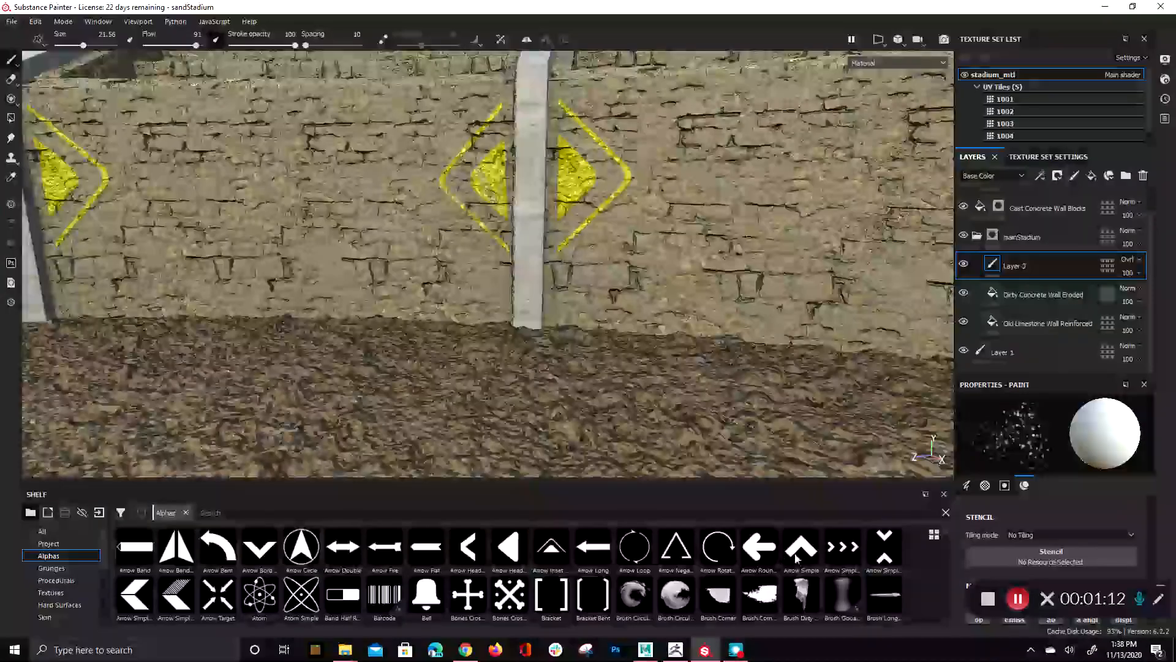
scroll(374, 596, "down", 5)
scroll(378, 571, "up", 1)
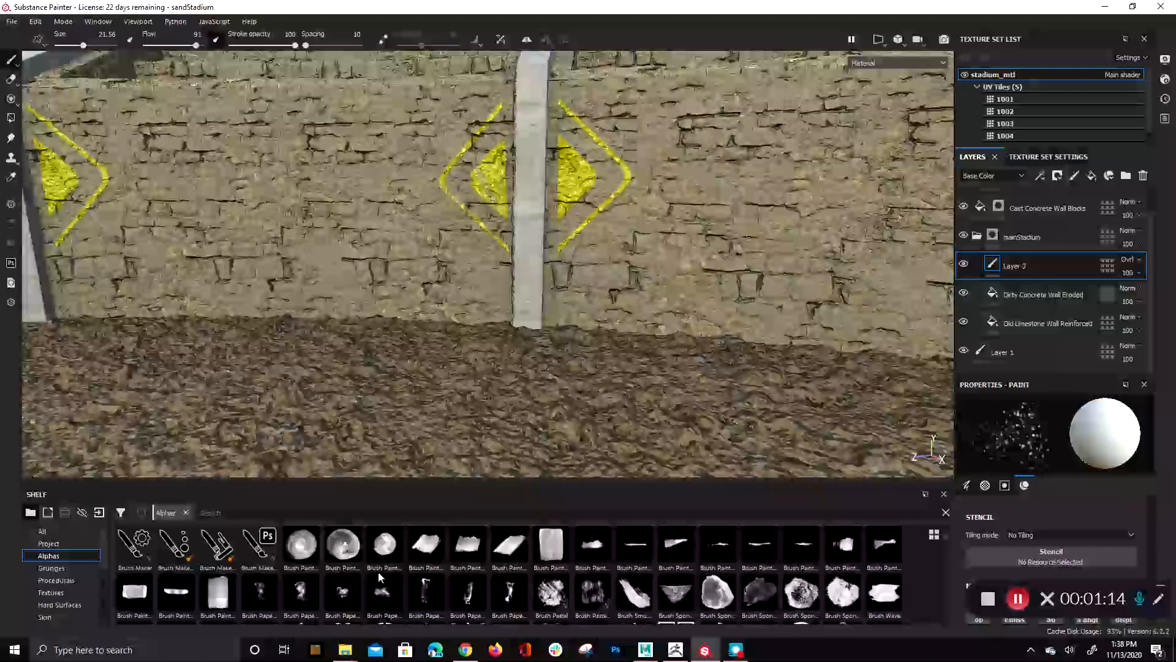
scroll(384, 572, "down", 2)
scroll(450, 551, "up", 1)
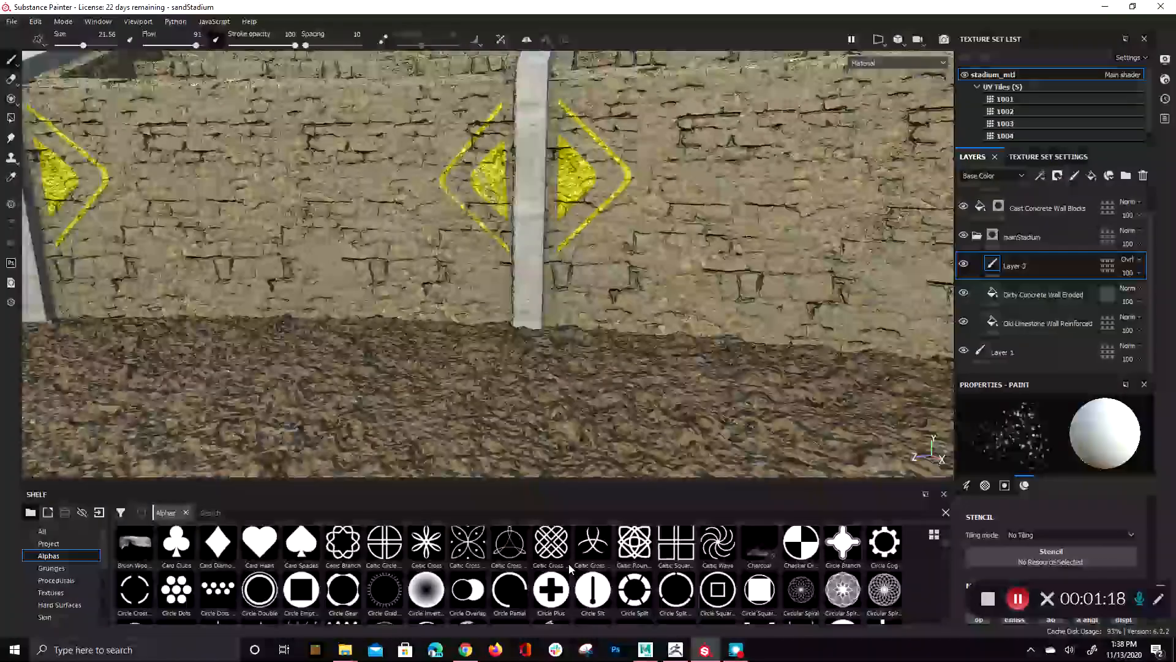
scroll(568, 564, "down", 2)
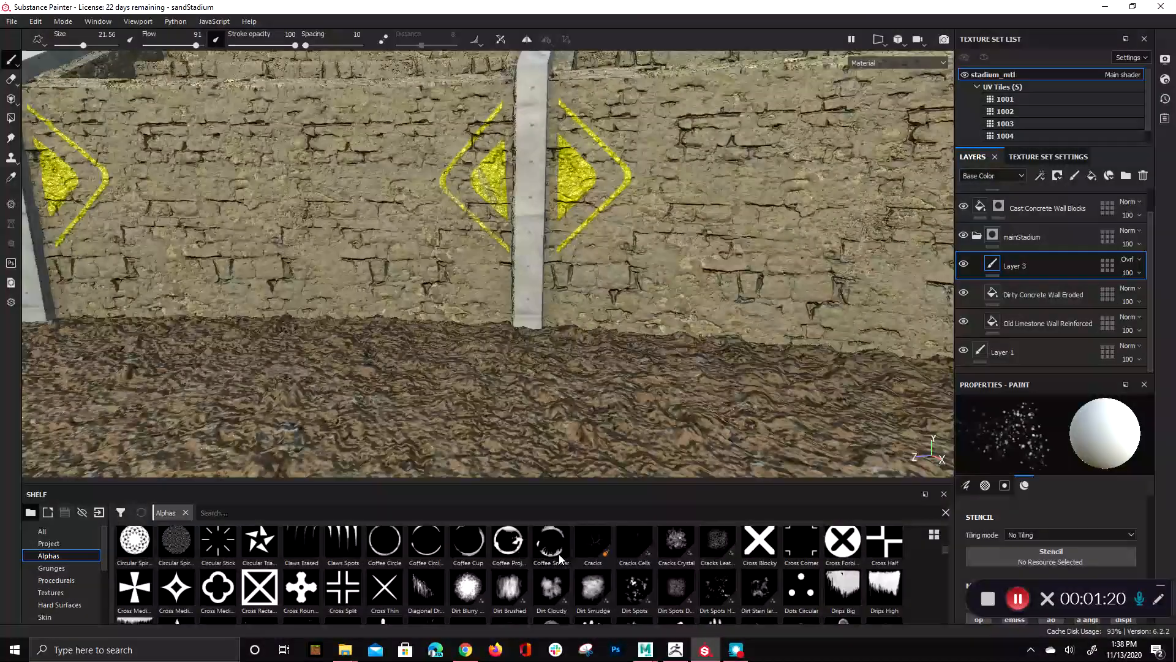
left_click_drag(288, 438, 552, 112, "alt")
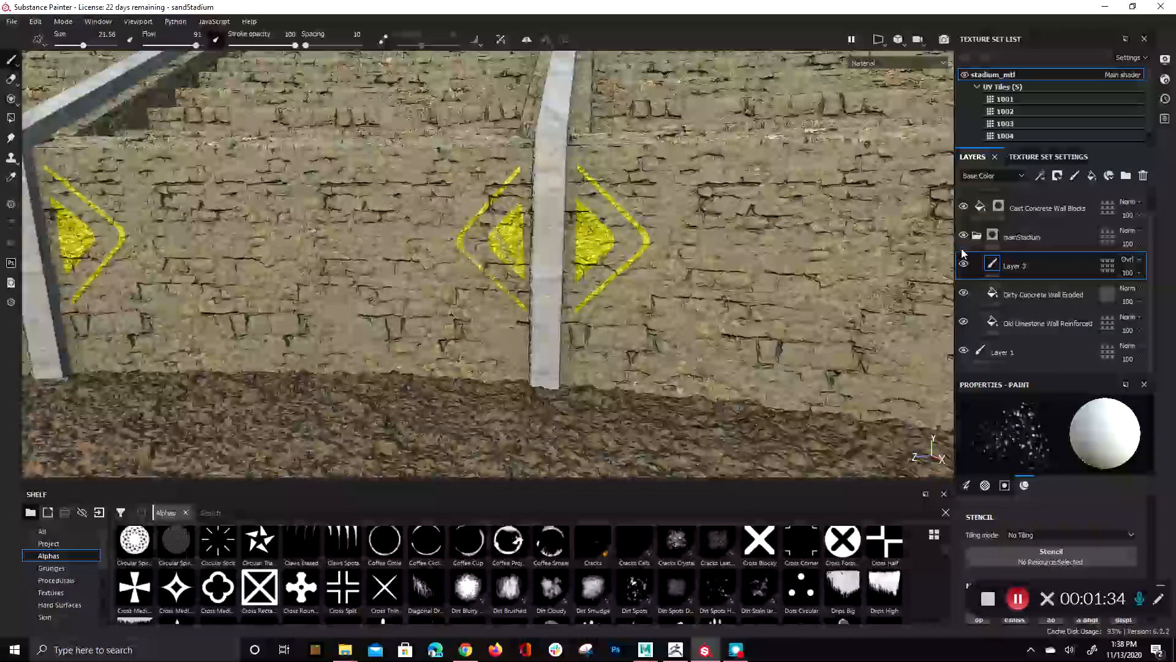
double_click(1022, 237)
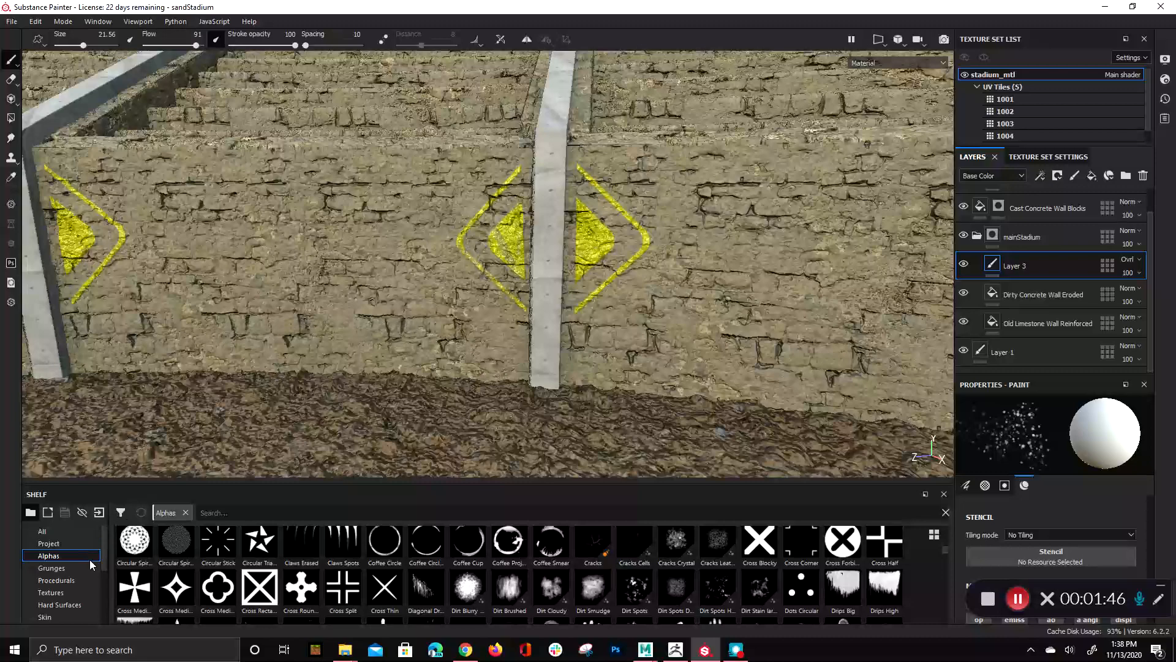
scroll(80, 562, "down", 2)
scroll(71, 563, "up", 2)
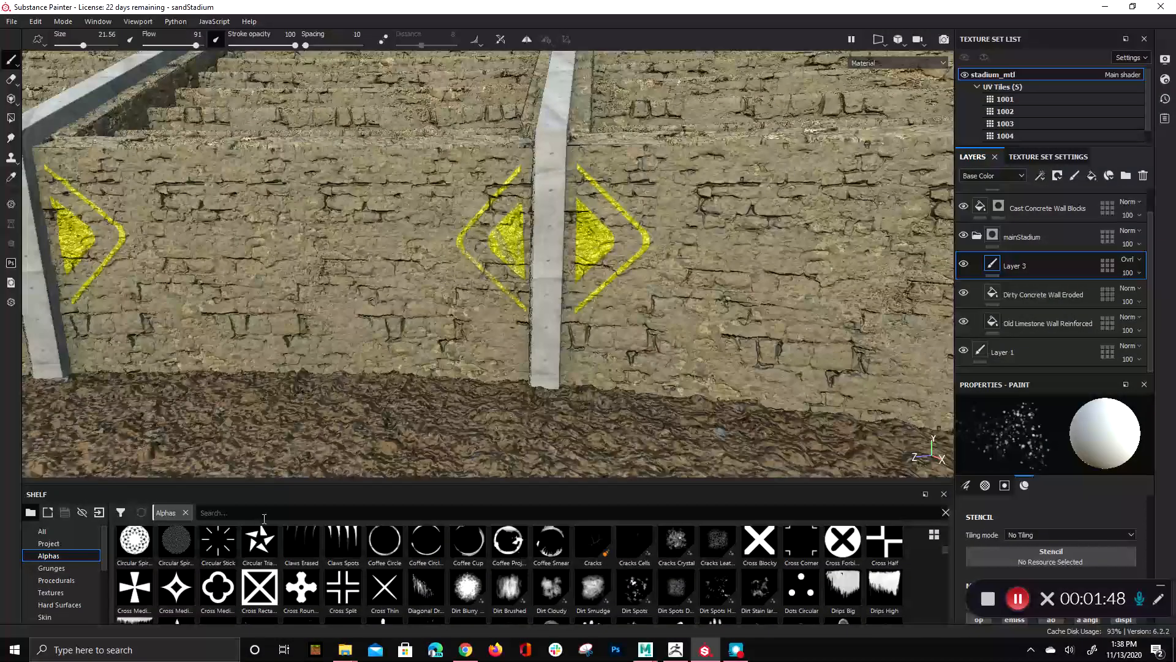
left_click(281, 511)
scroll(123, 576, "down", 2)
Step: Search the materials for "mud", add Mud Brown as a fill above Layer 3 in the mainStadium folder, and enable its normal channel
scroll(78, 574, "down", 4)
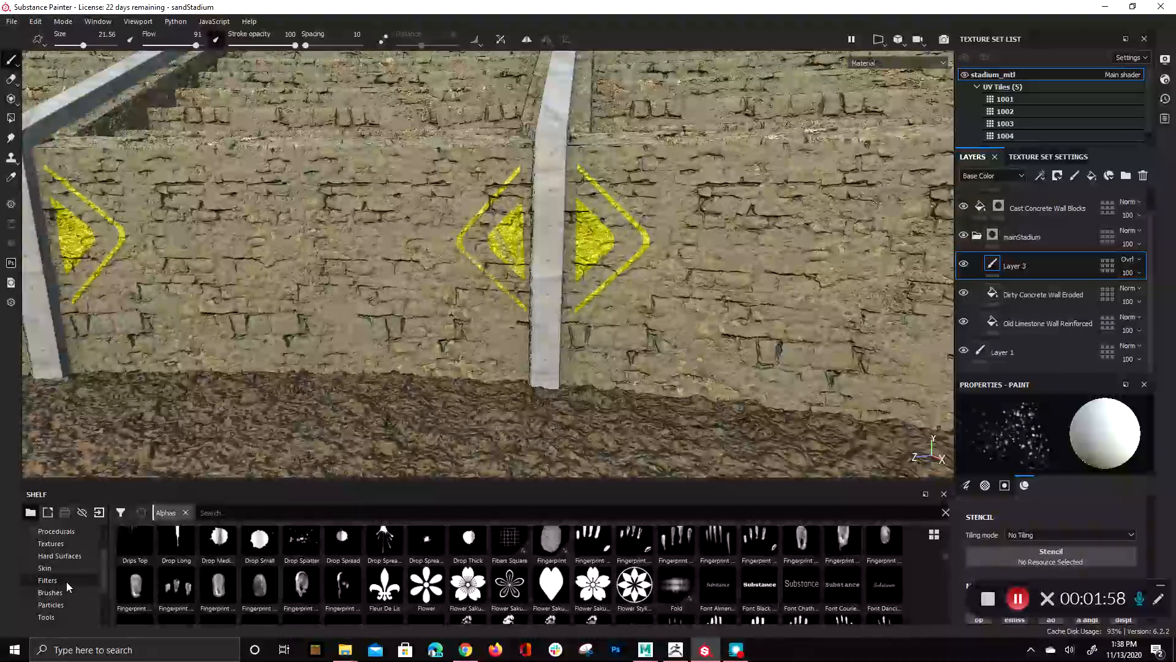
scroll(69, 565, "up", 2)
scroll(70, 567, "down", 4)
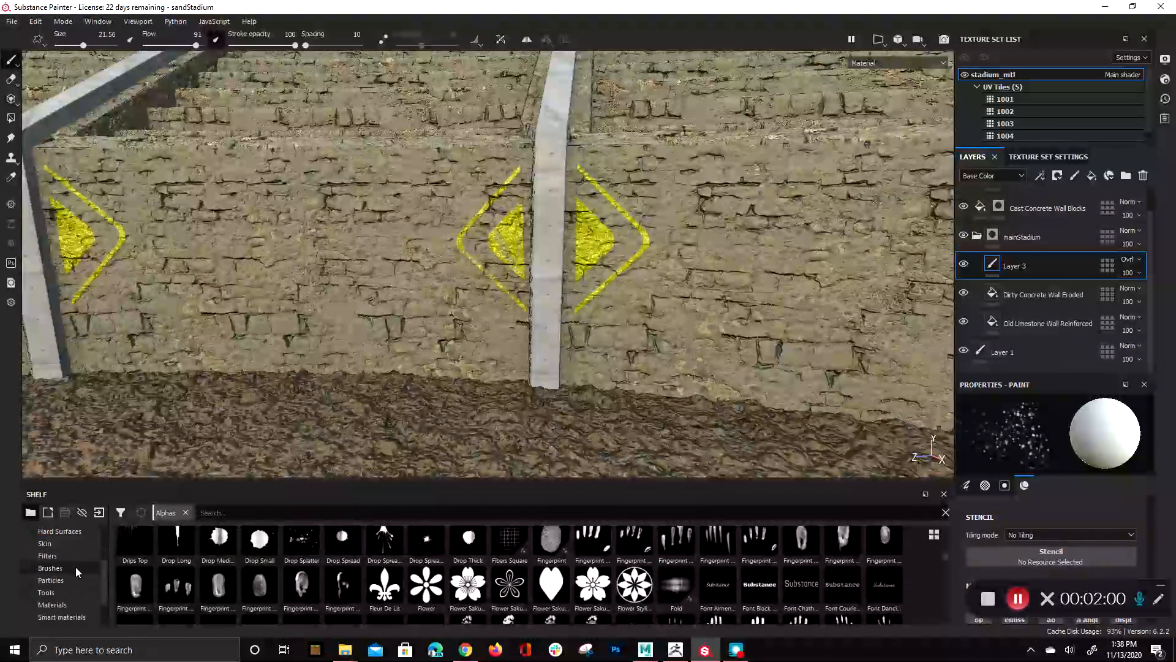
left_click(67, 605)
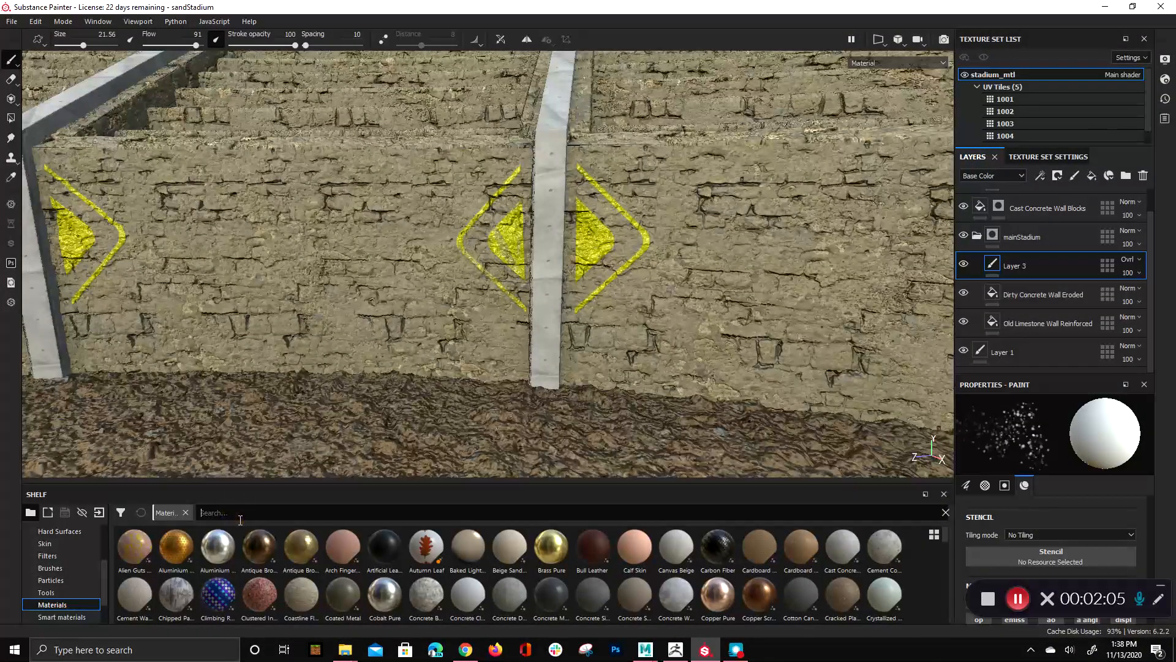
type("mud")
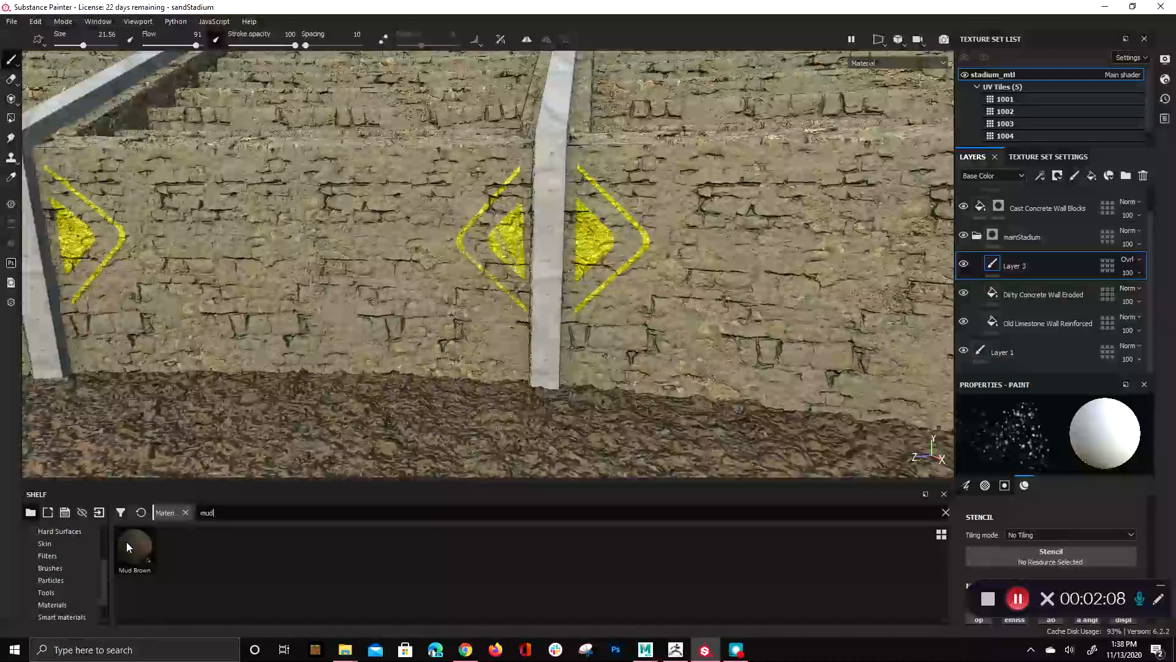
left_click_drag(148, 543, 1032, 250)
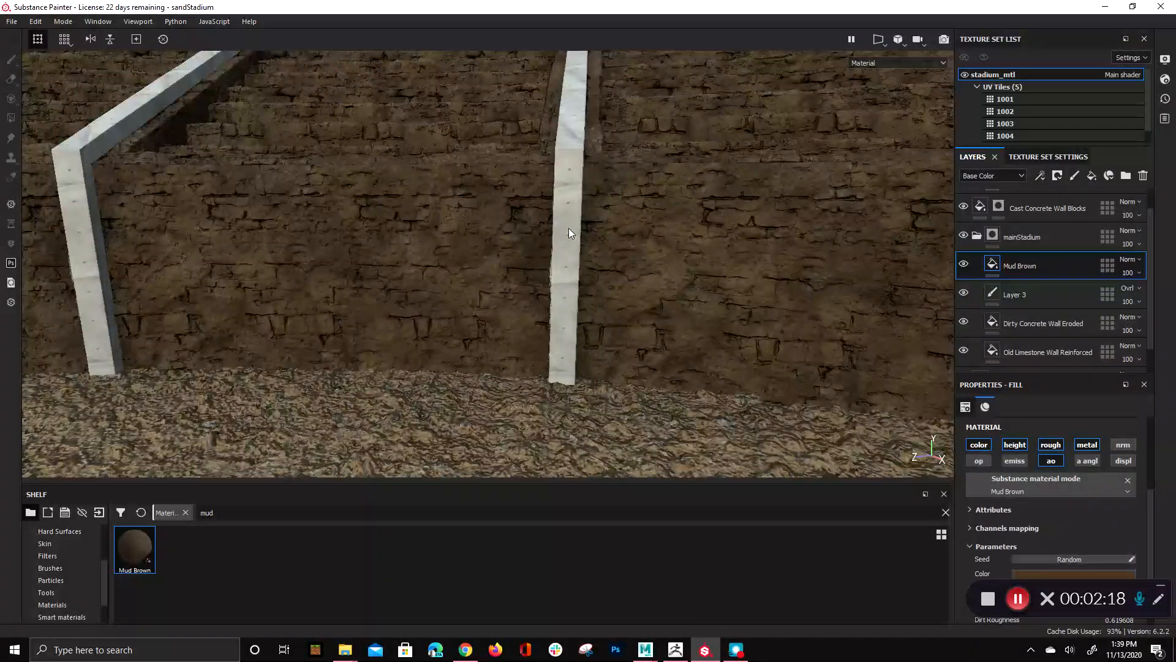
left_click(1124, 444)
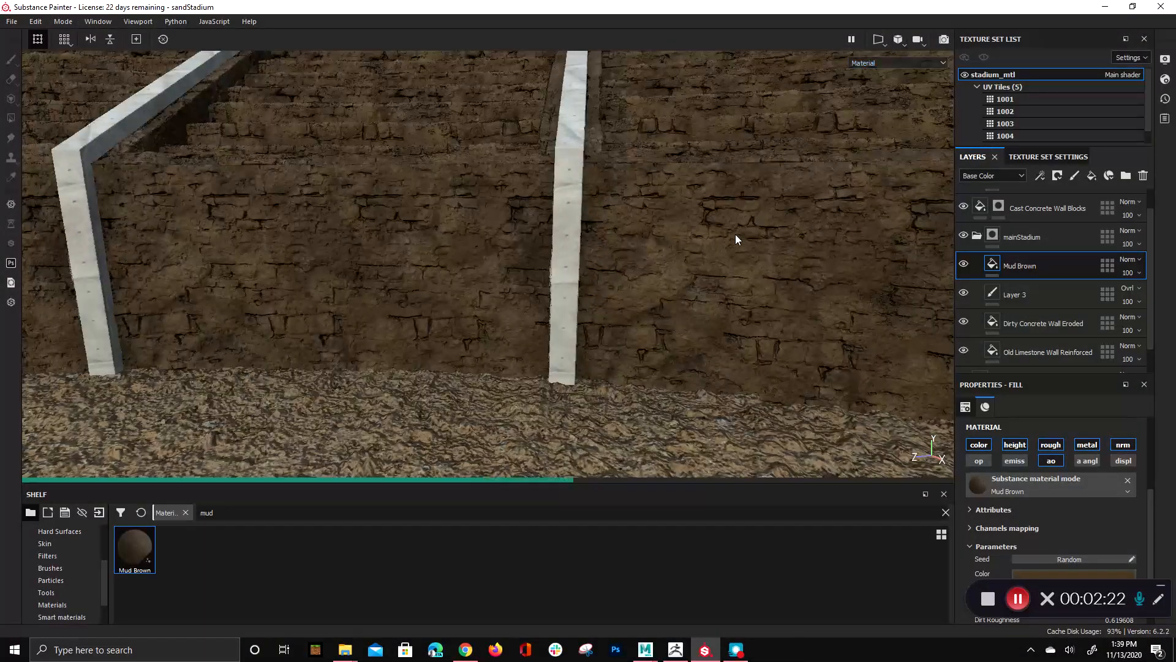
Step: Show the 2D and 3D views together and shrink the Mud Brown fill's projection to a small area at the lower-left corner of tile 1001
key("F1")
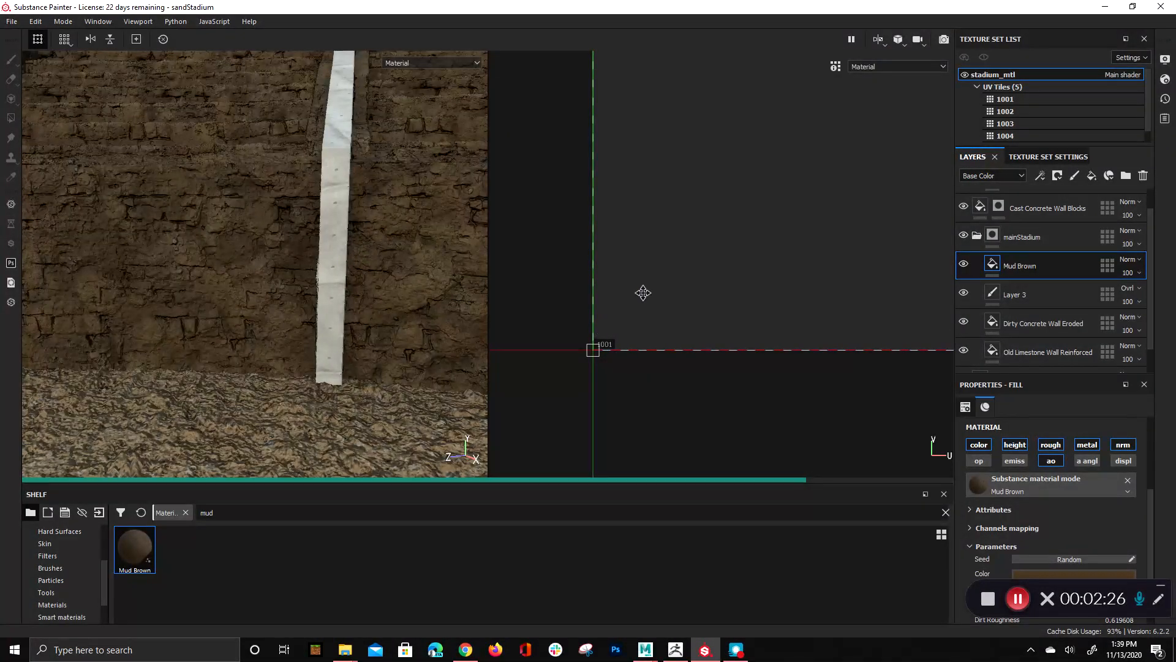
scroll(694, 249, "down", 5)
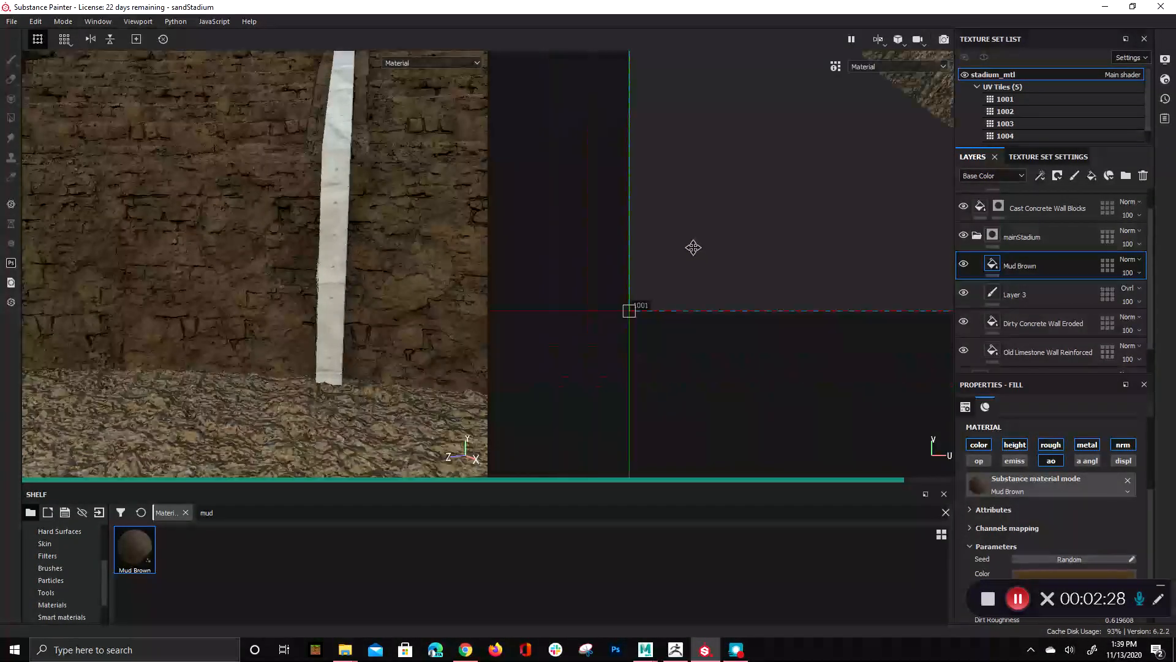
middle_click_drag(788, 215, 484, 410, "alt")
scroll(713, 219, "down", 5)
scroll(713, 219, "down", 1)
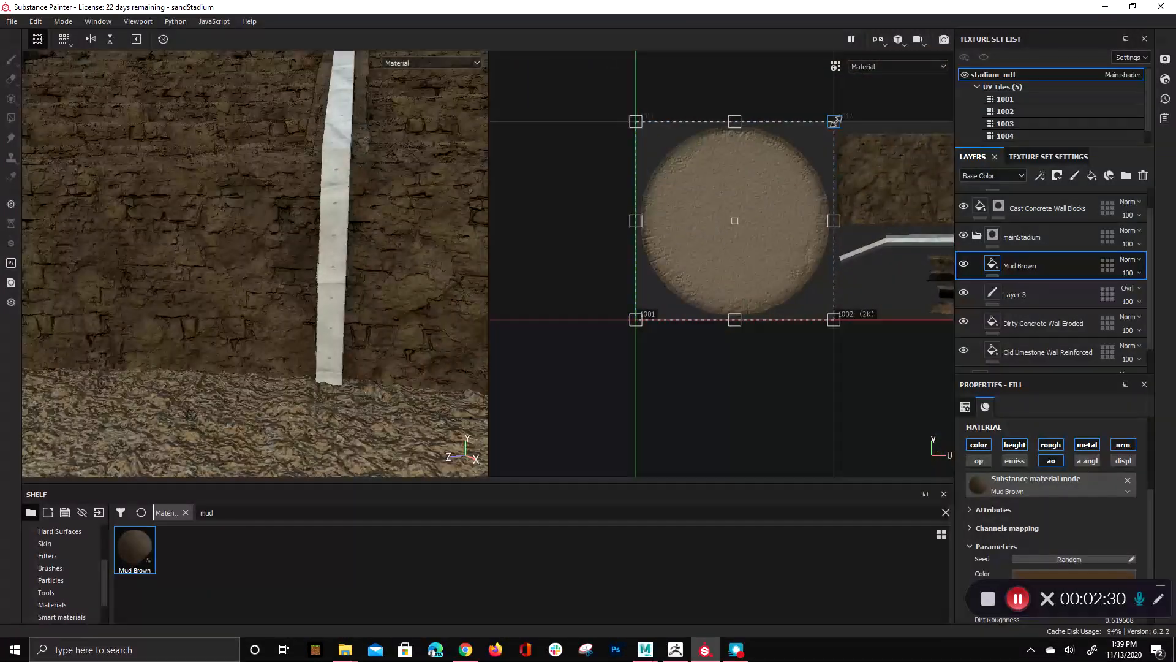
left_click_drag(835, 120, 679, 292)
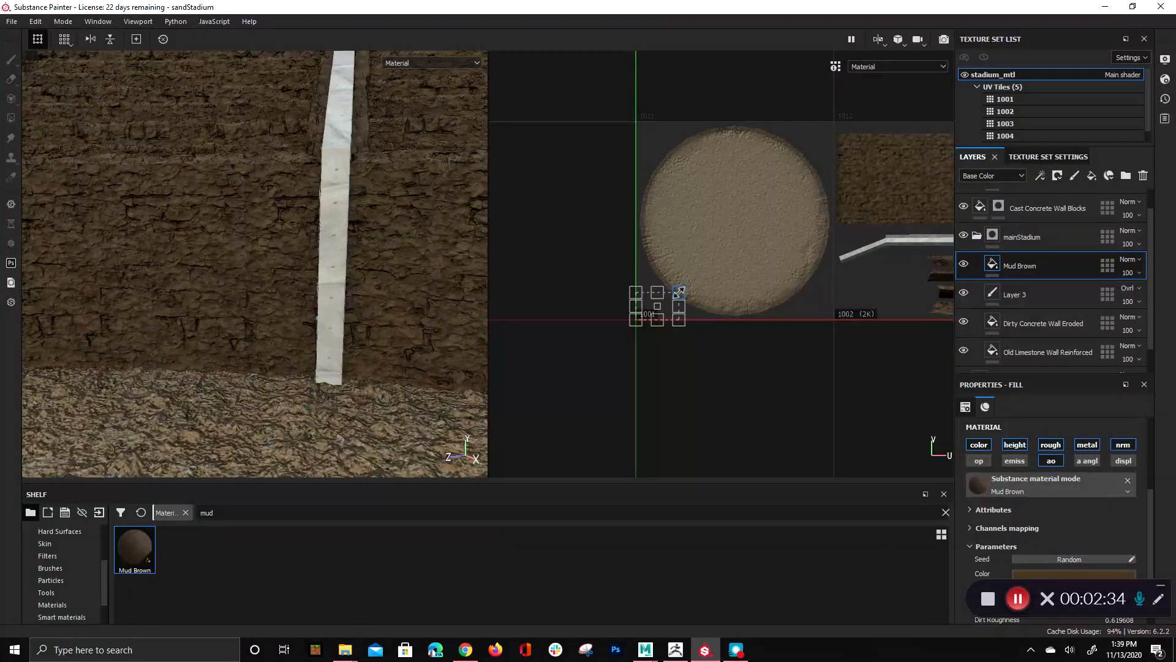
Step: Add a black mask to the Mud Brown fill layer and add a paint effect to that mask
right_click_drag(272, 384, 375, 353, "alt")
left_click_drag(110, 385, 380, 266, "alt")
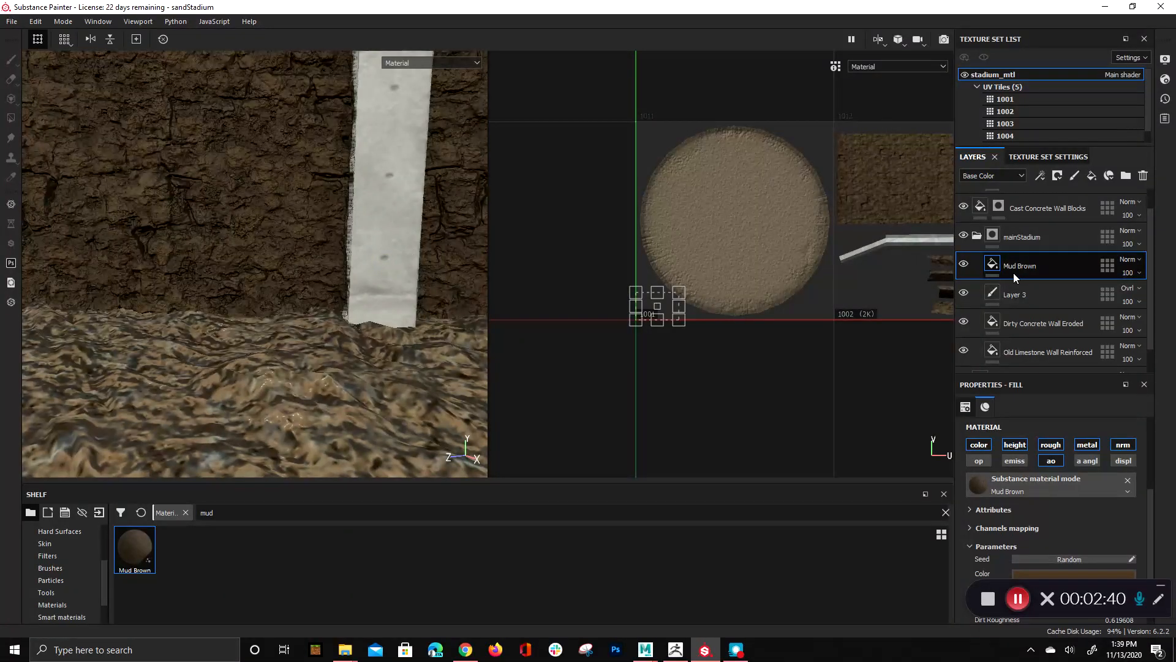
right_click(1016, 272)
left_click(1111, 32)
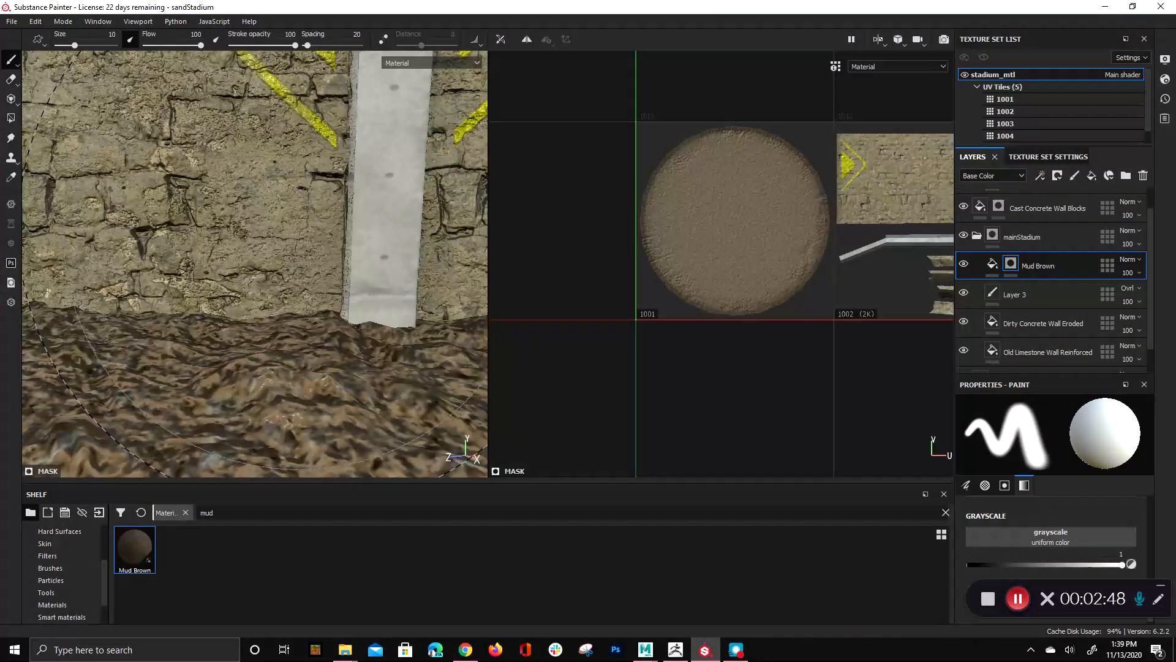
right_click(1010, 265)
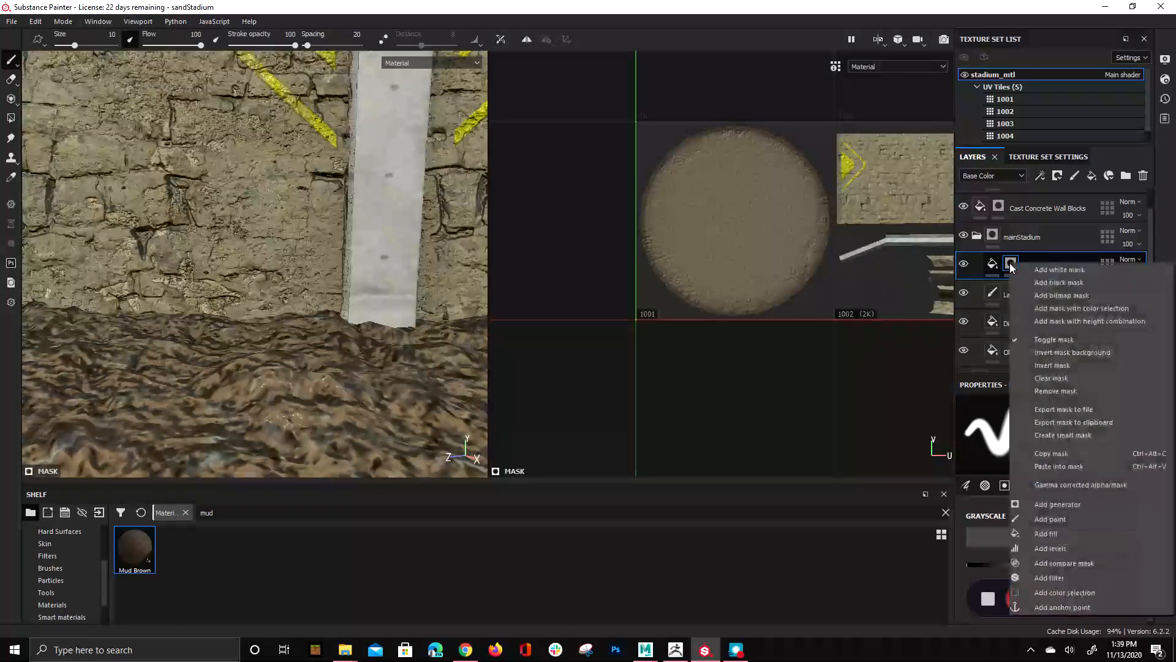
left_click(1071, 522)
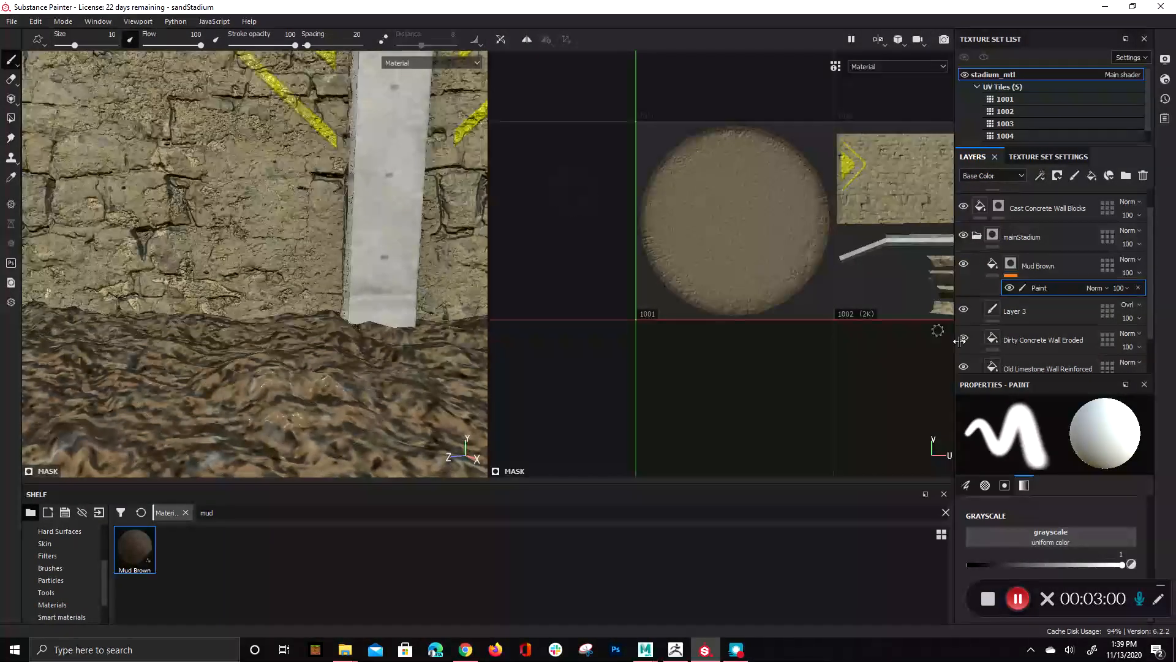
Step: Search the brushes for "dirt" and select the Dirt 3 brush for painting the mask
left_click(55, 569)
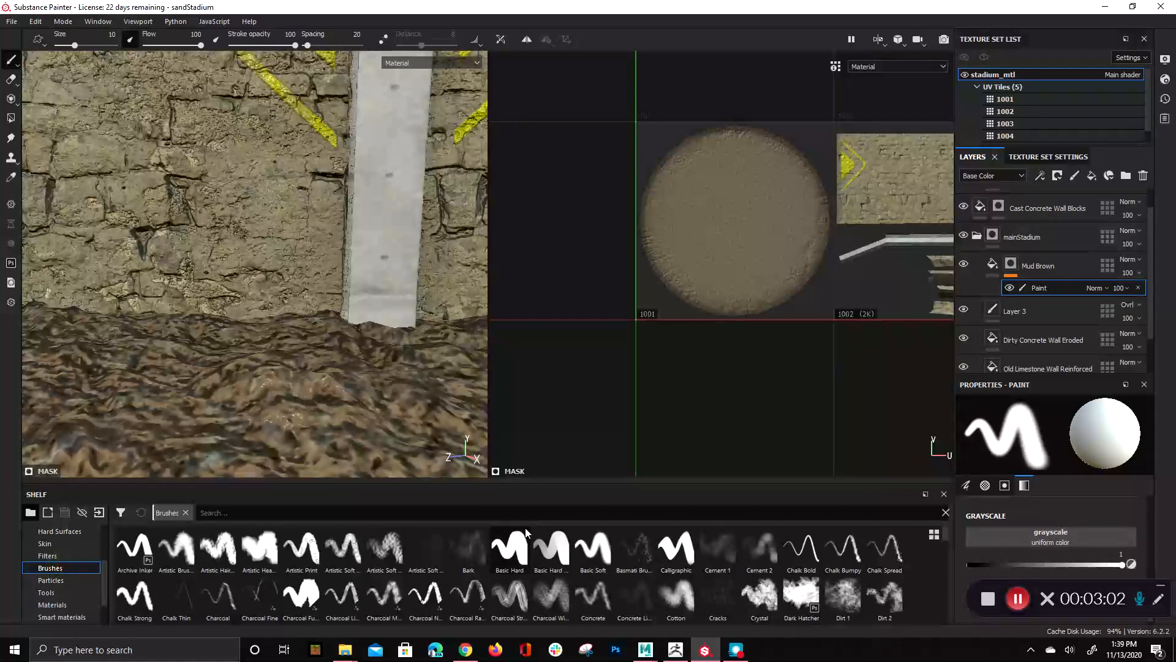
left_click(516, 513)
type("dirt")
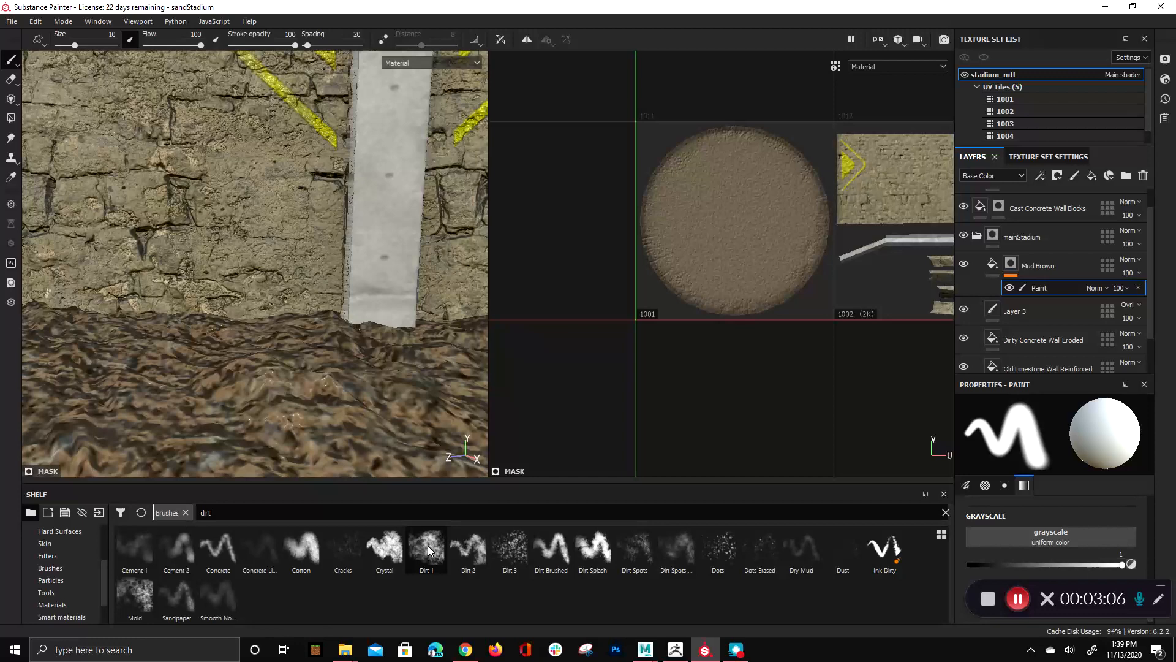
left_click(510, 547)
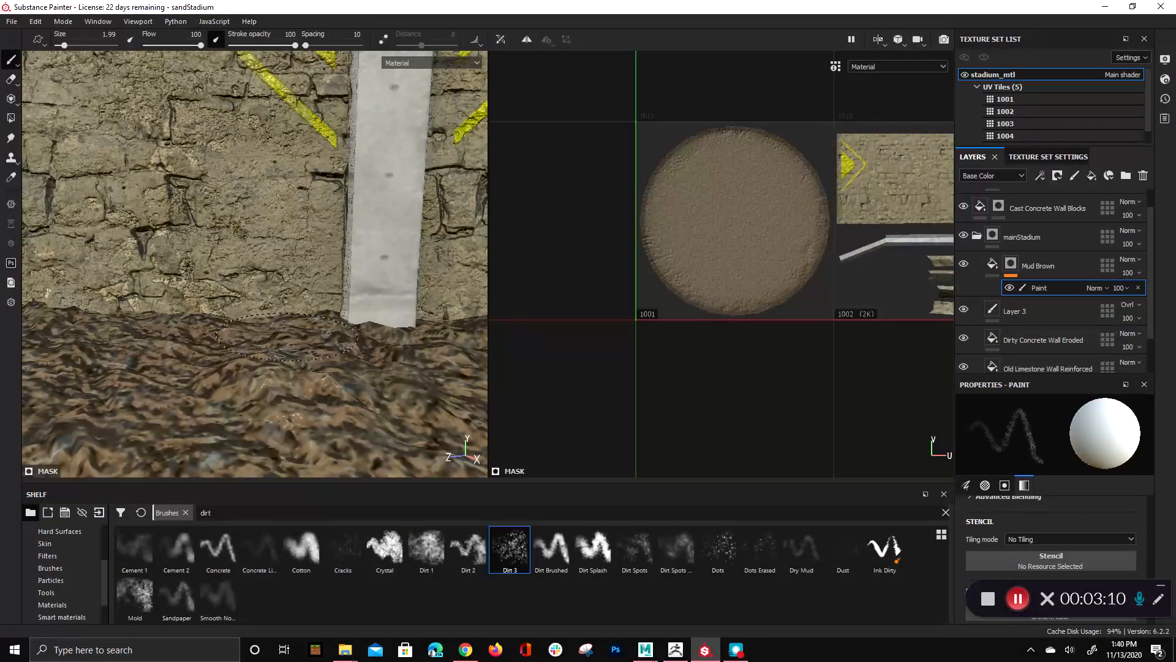
Step: Paint mud specks on the lower wall on both sides of the concrete pillar, with brush sizes 2.59 and 1.03
right_click_drag(286, 337, 294, 272, "ctrl")
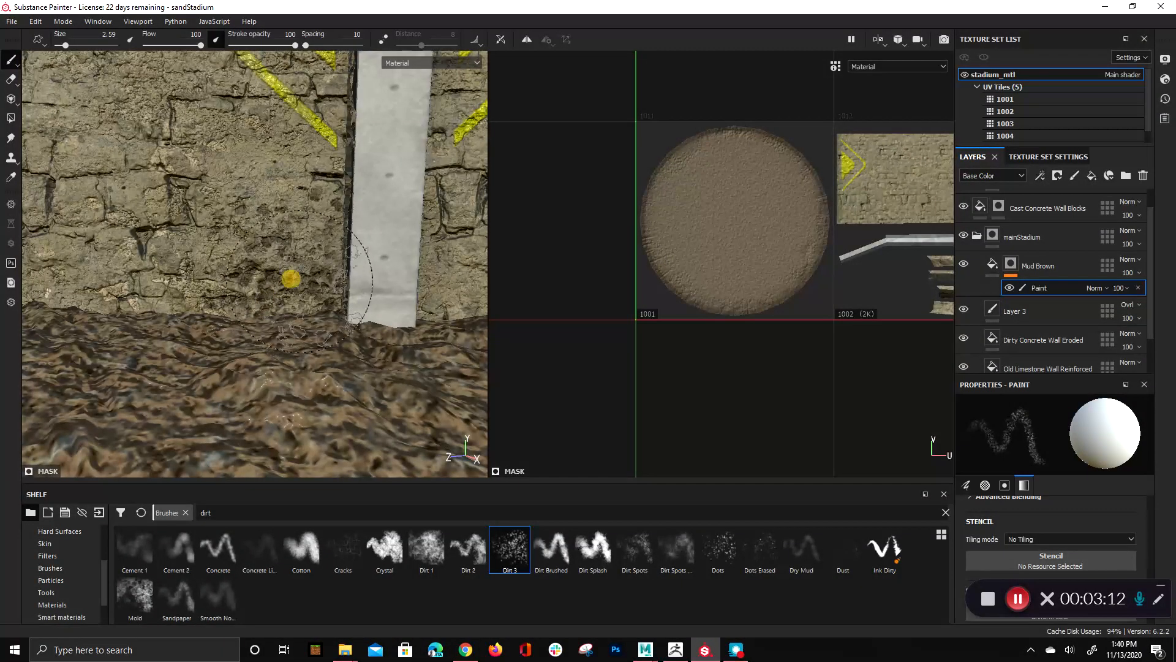
left_click_drag(291, 279, 305, 291, "alt")
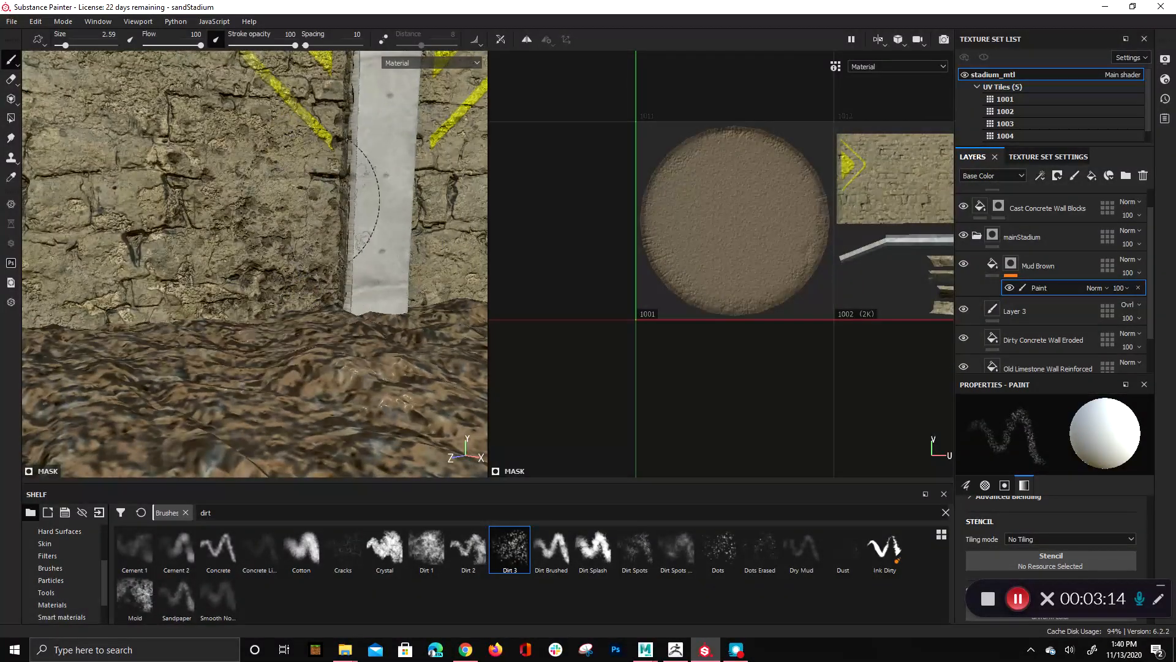
right_click_drag(306, 202, 340, 267, "ctrl")
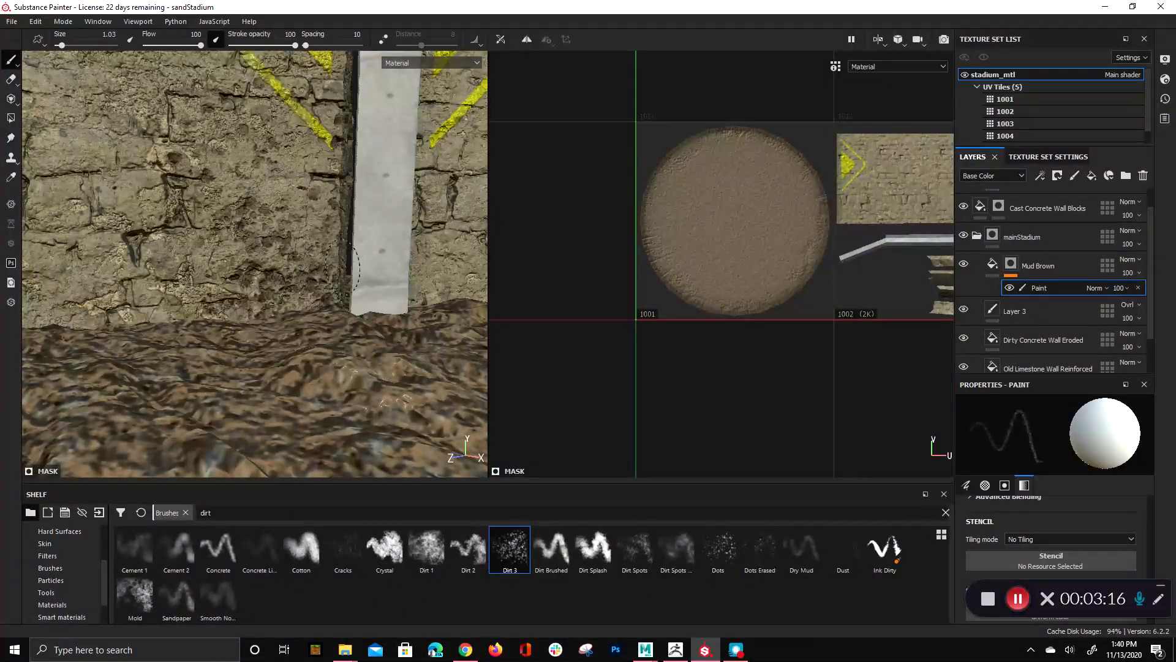
mouse_move(354, 270)
left_mouse_down("alt")
mouse_move(497, 288)
mouse_move(480, 326)
left_mouse_up("alt")
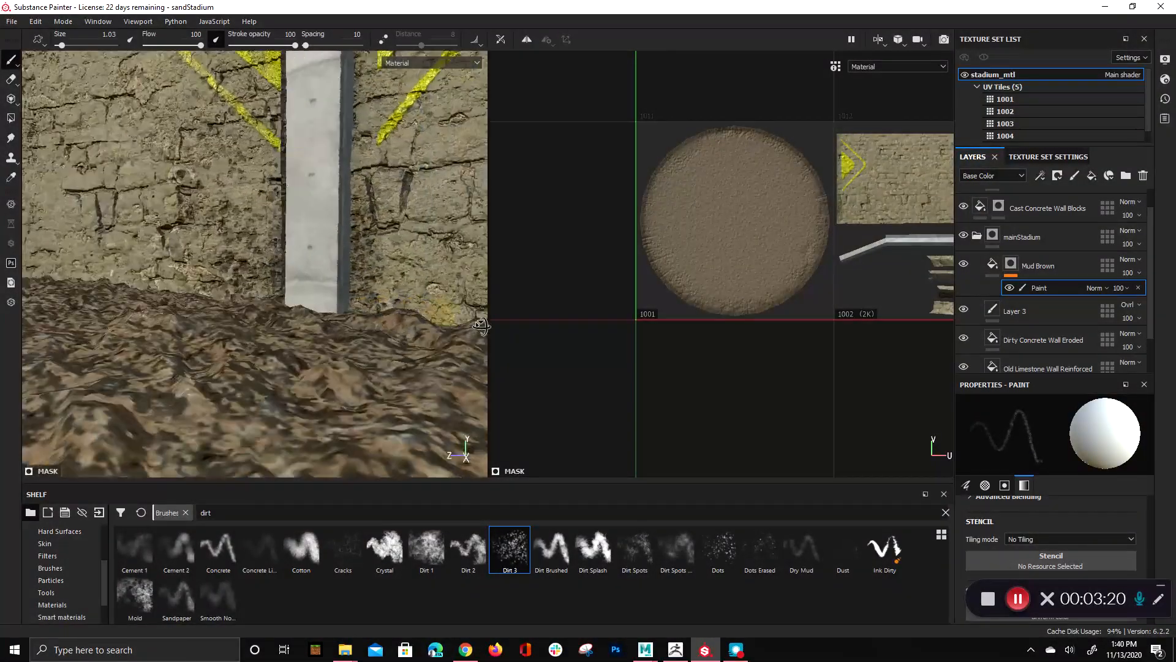
scroll(269, 268, "down", 5)
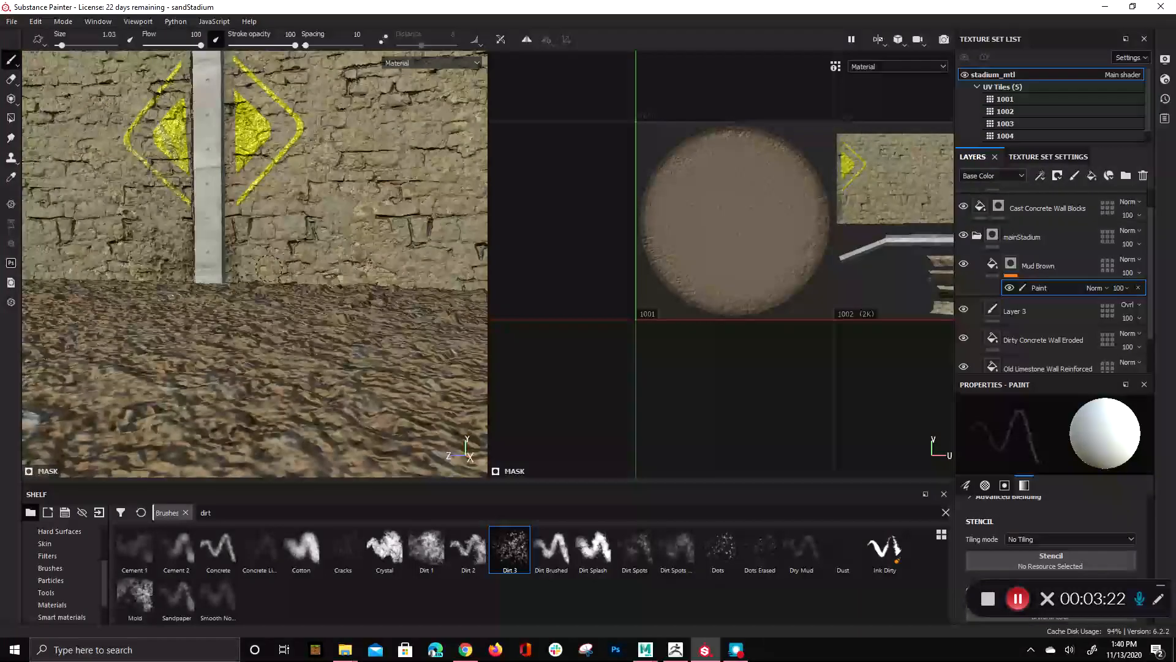
left_click_drag(269, 268, 334, 321, "alt")
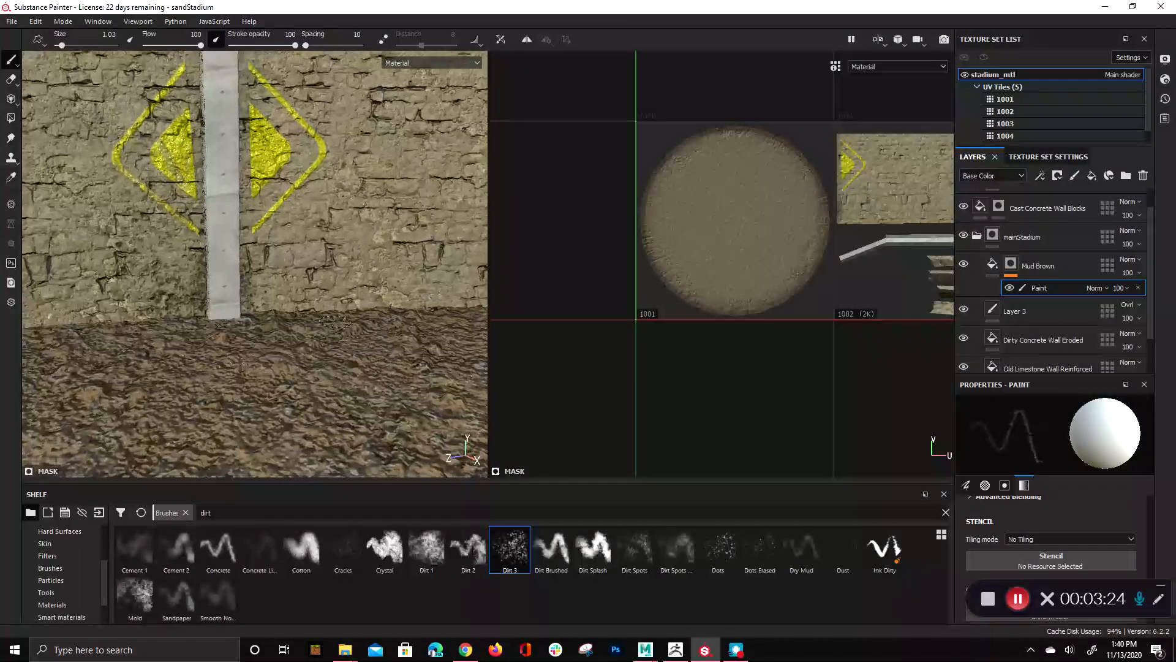
scroll(335, 321, "down", 1)
scroll(306, 294, "up", 6)
left_click_drag(276, 257, 198, 243, "alt")
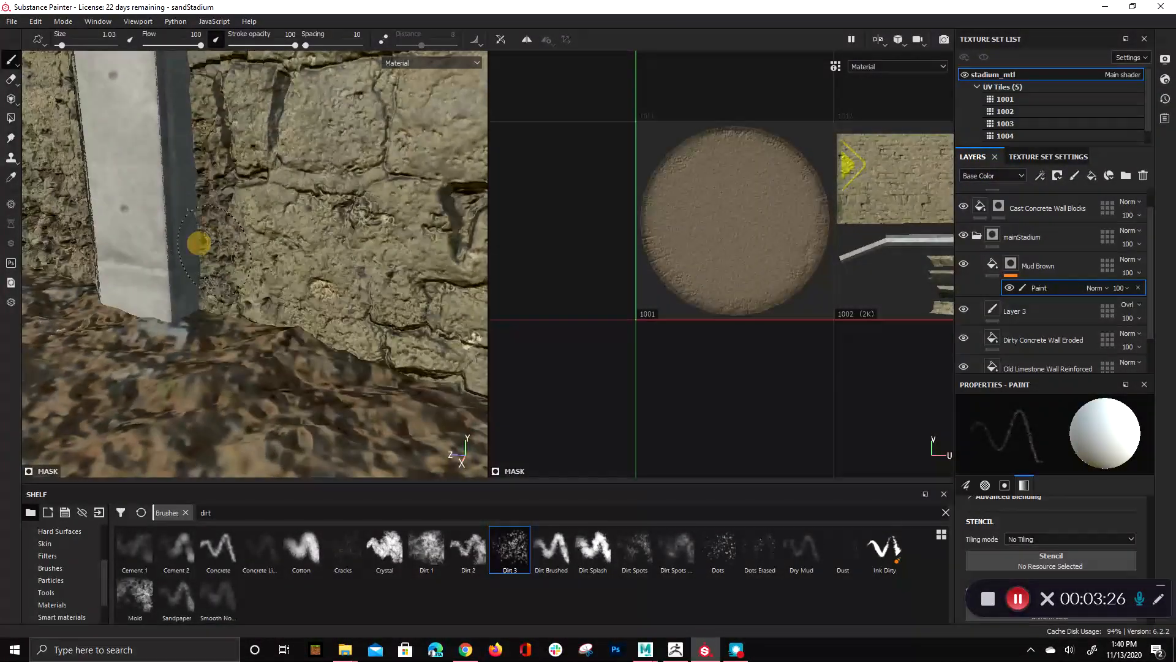
Step: Set the Mud Brown fill's Dirt Roughness to 0.84 and its Variation And Detail Color to 0.8
scroll(1016, 550, "down", 3)
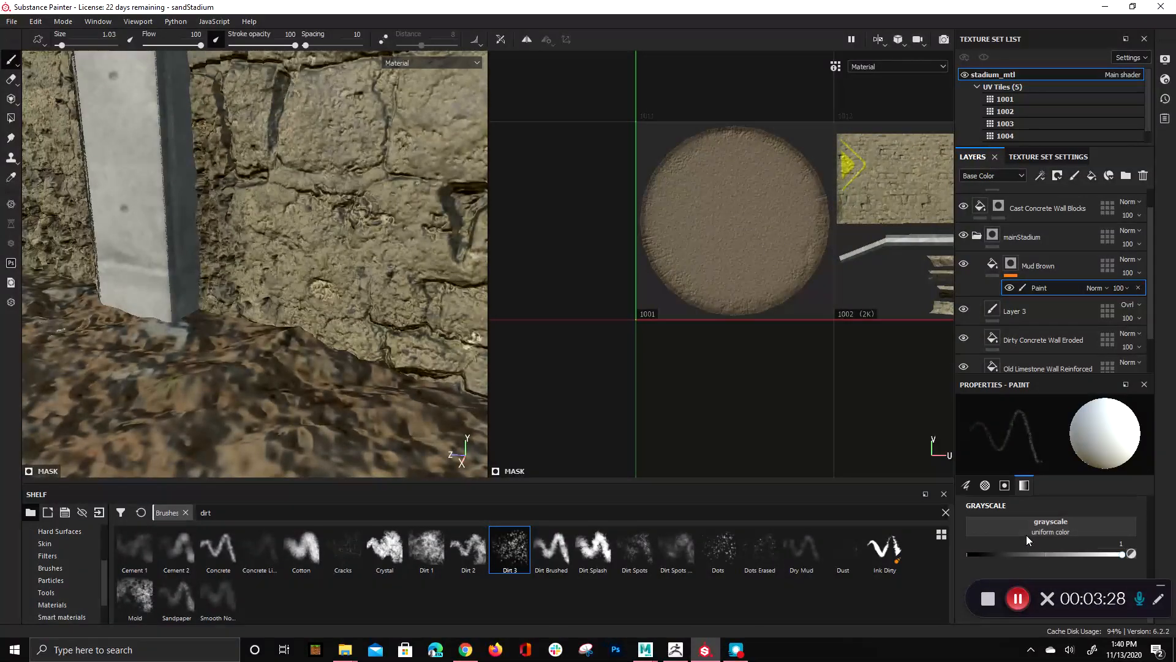
scroll(1027, 534, "up", 1)
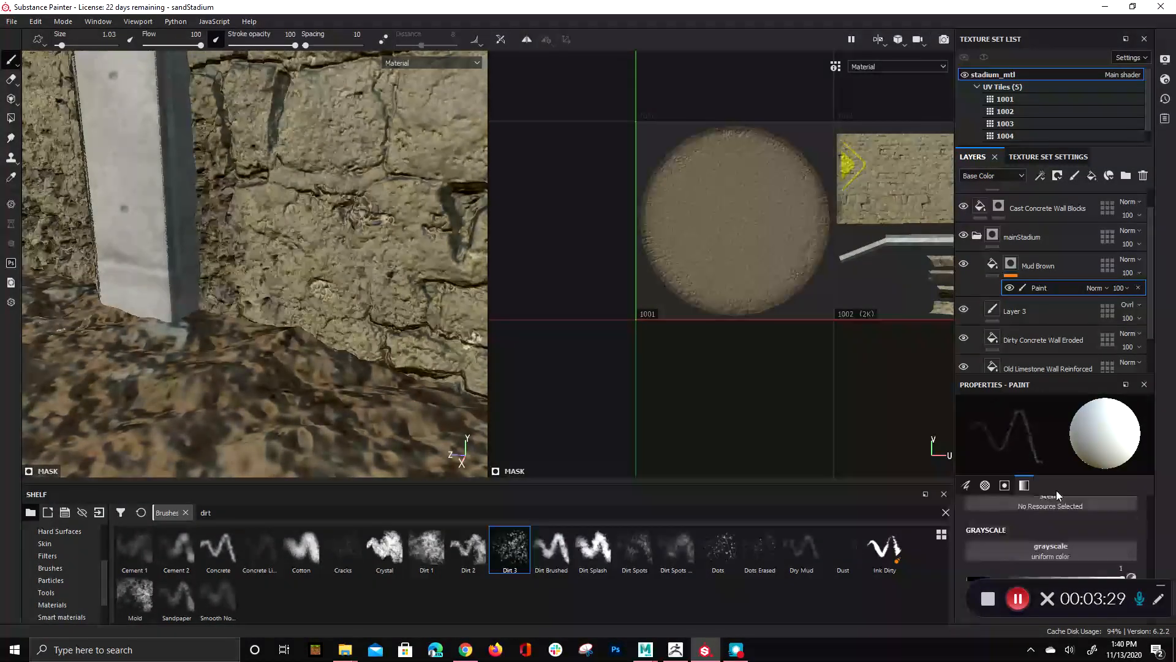
left_click(993, 265)
scroll(1019, 524, "down", 1)
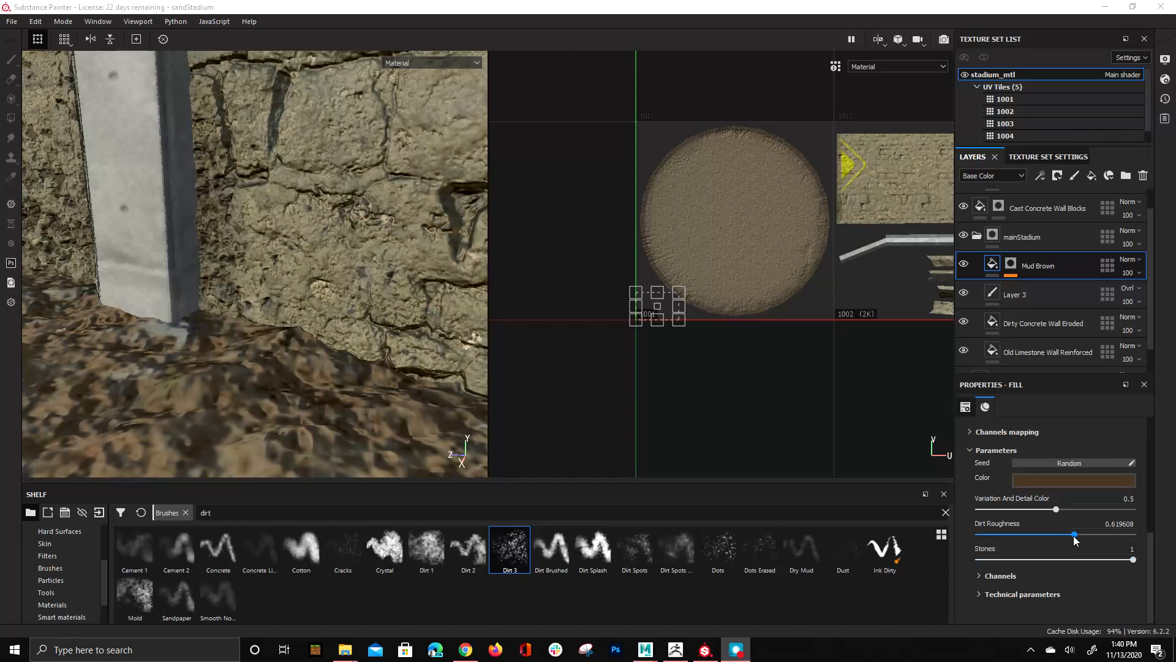
mouse_move(1072, 535)
left_mouse_down()
mouse_move(1109, 522)
mouse_move(1071, 505)
mouse_move(1102, 510)
left_mouse_up()
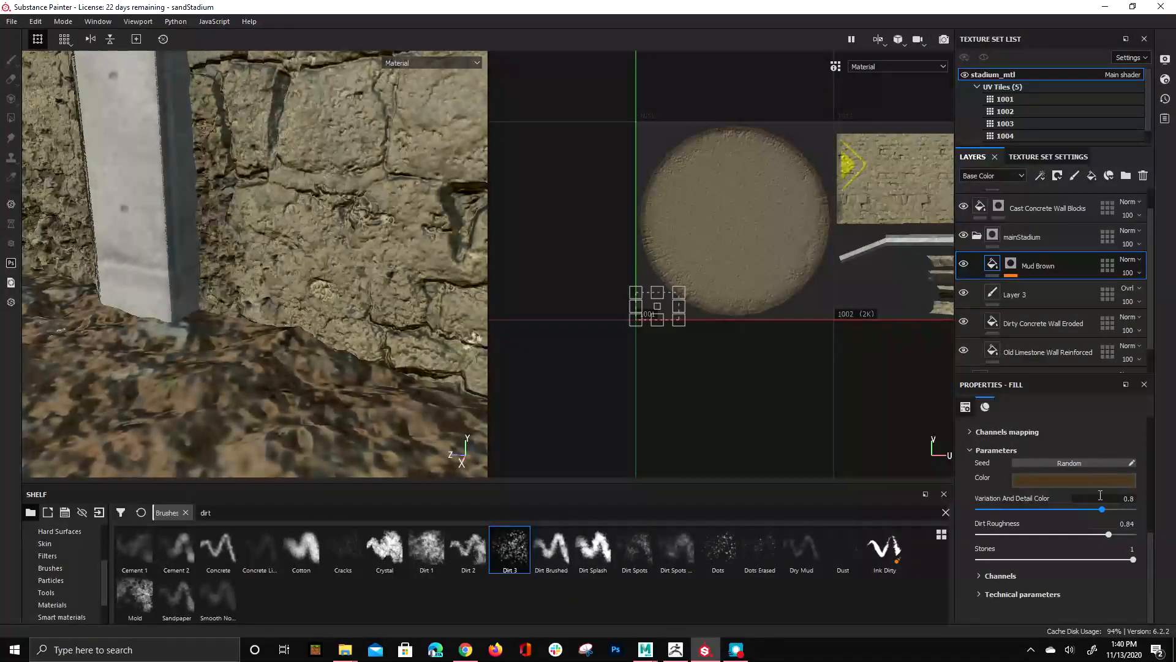
Step: Set the Mud Brown fill's Height Range to 0.7 and Height Position to 0.73 in its technical parameters
left_click(1010, 594)
scroll(1032, 576, "down", 3)
scroll(1061, 539, "down", 1)
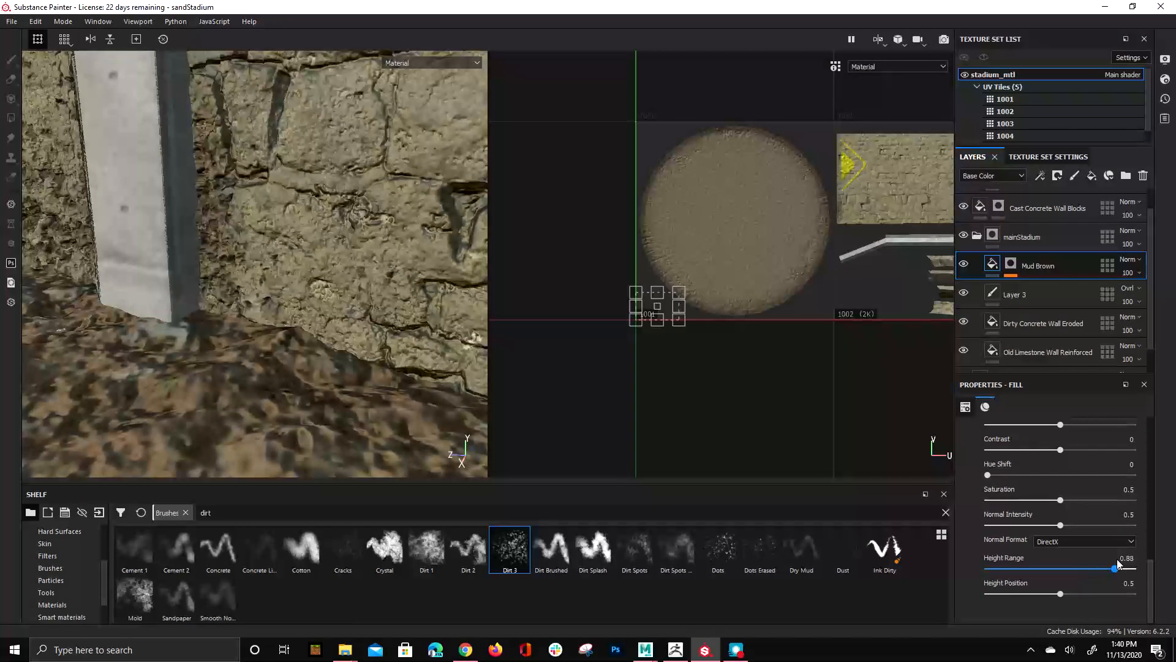
left_click_drag(1116, 567, 968, 563)
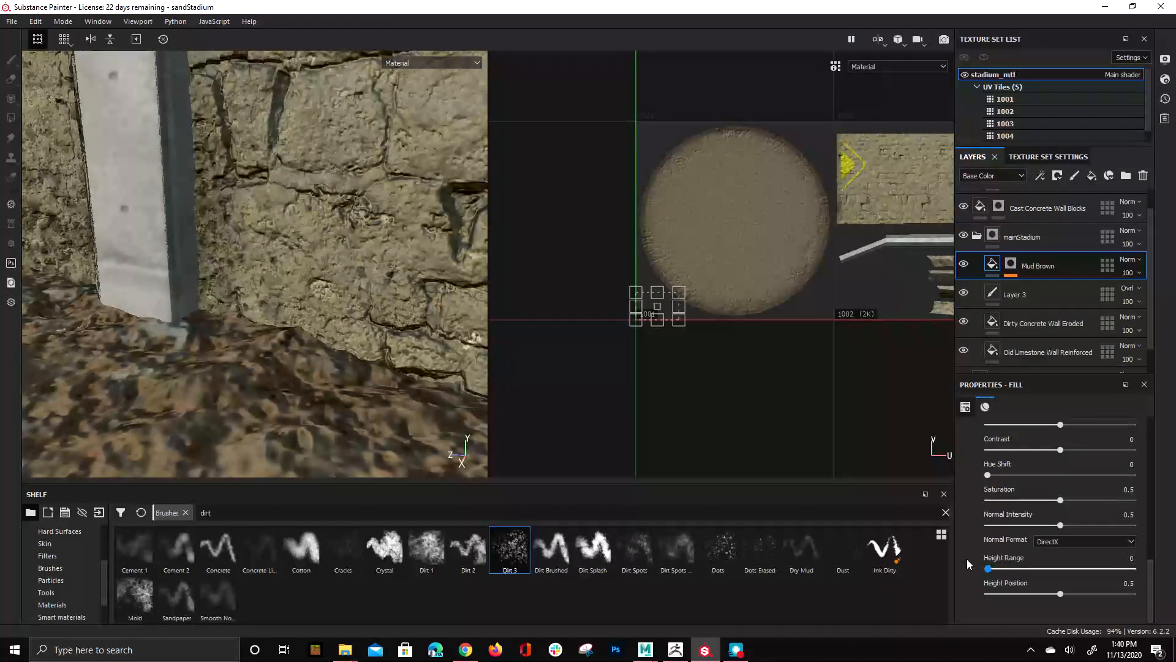
left_click_drag(1125, 559, 1094, 557)
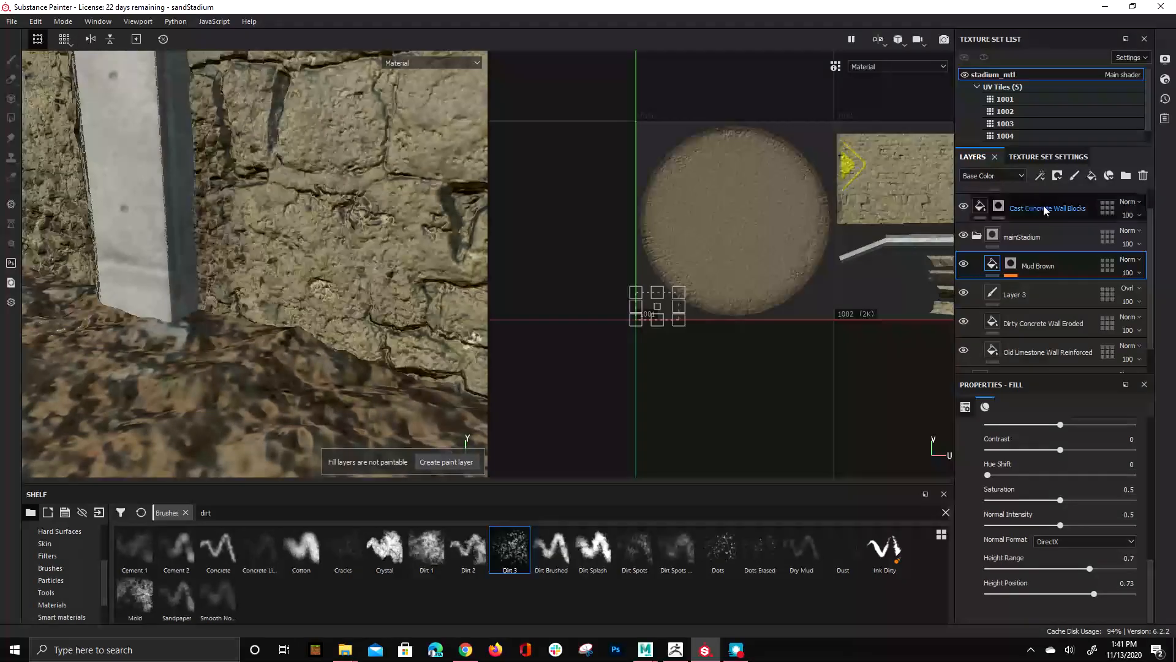
Step: Return to the Mud Brown mask's paint effect and paint more mud on the wall base beside the pillar
left_click(1014, 265)
left_click(1030, 292)
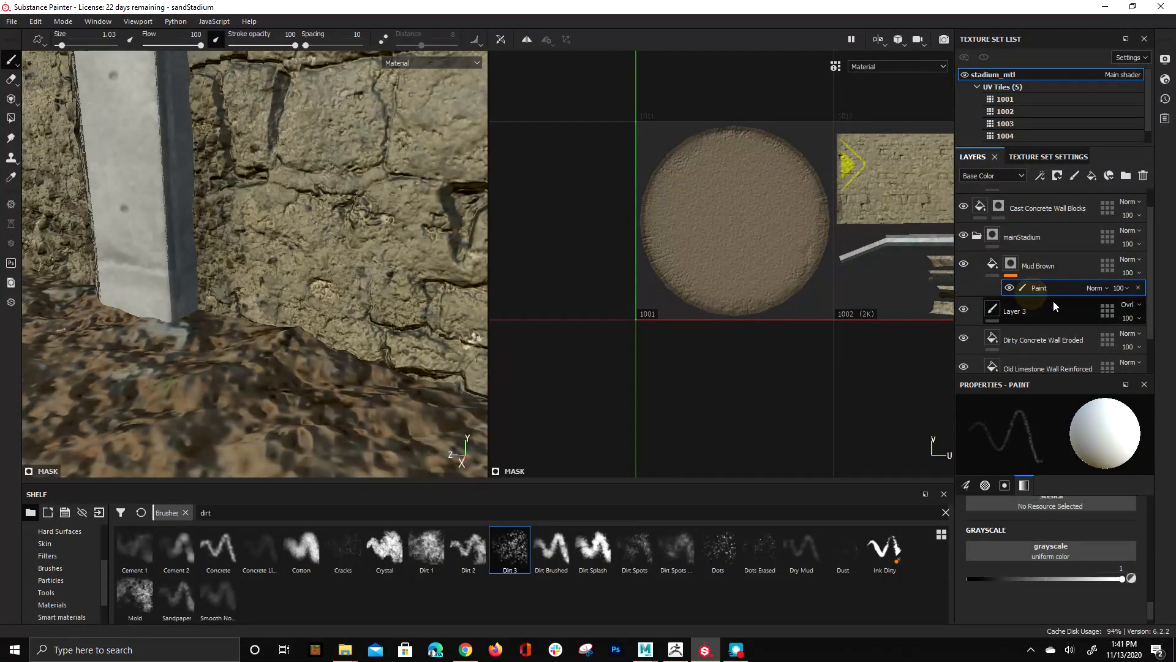
mouse_move(229, 280)
left_mouse_down("alt")
mouse_move(282, 274)
mouse_move(202, 285)
left_mouse_up("alt")
left_click(252, 283)
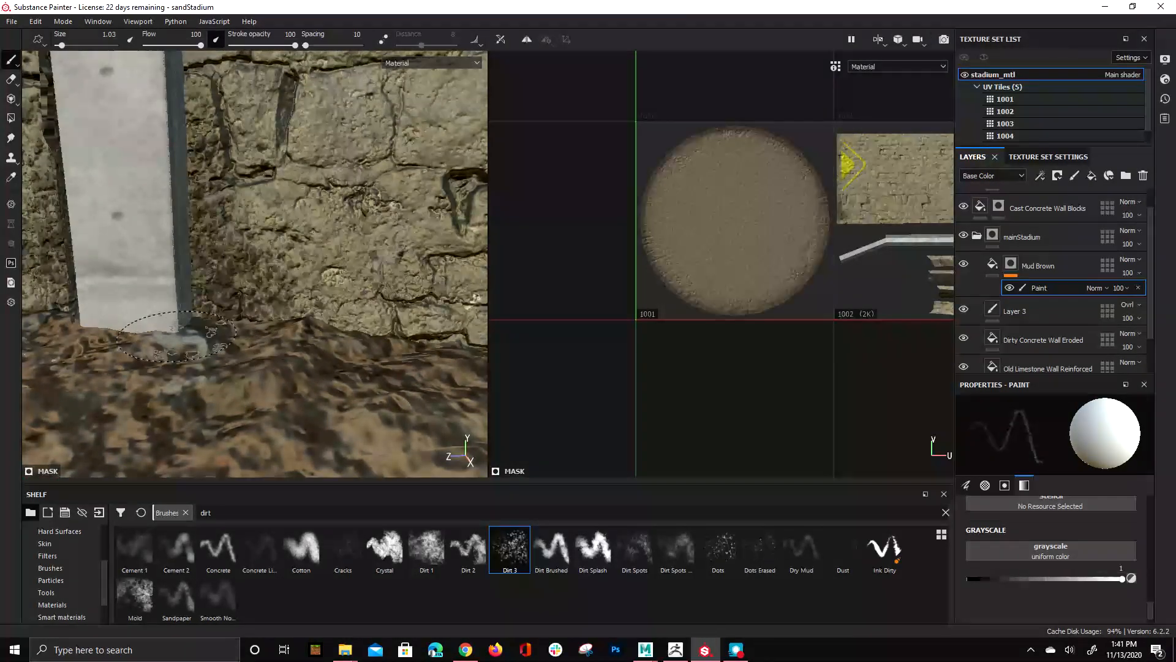
mouse_move(195, 301)
left_mouse_down()
mouse_move(225, 279)
mouse_move(366, 321)
mouse_move(386, 306)
mouse_move(371, 293)
mouse_move(294, 264)
mouse_move(387, 256)
left_mouse_up()
right_click_drag(387, 257, 276, 221, "alt")
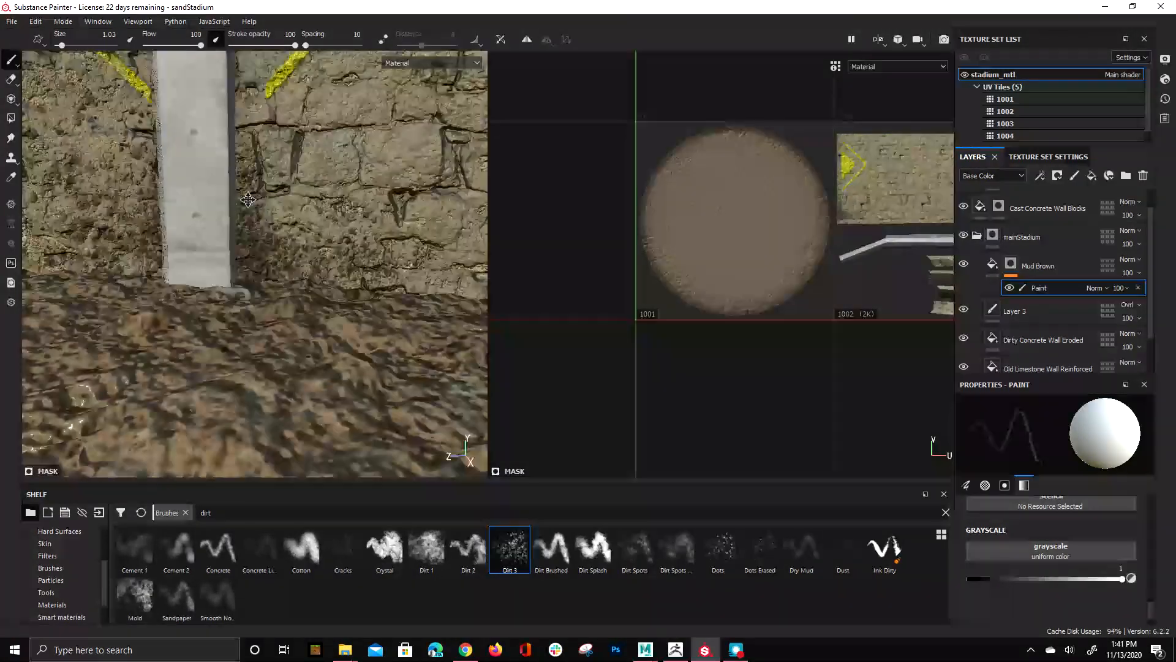
left_click_drag(276, 221, 104, 163, "alt")
Step: Continue painting mud along the bottom of the stone wall, then up beside the next pillar
left_click_drag(302, 183, 325, 184)
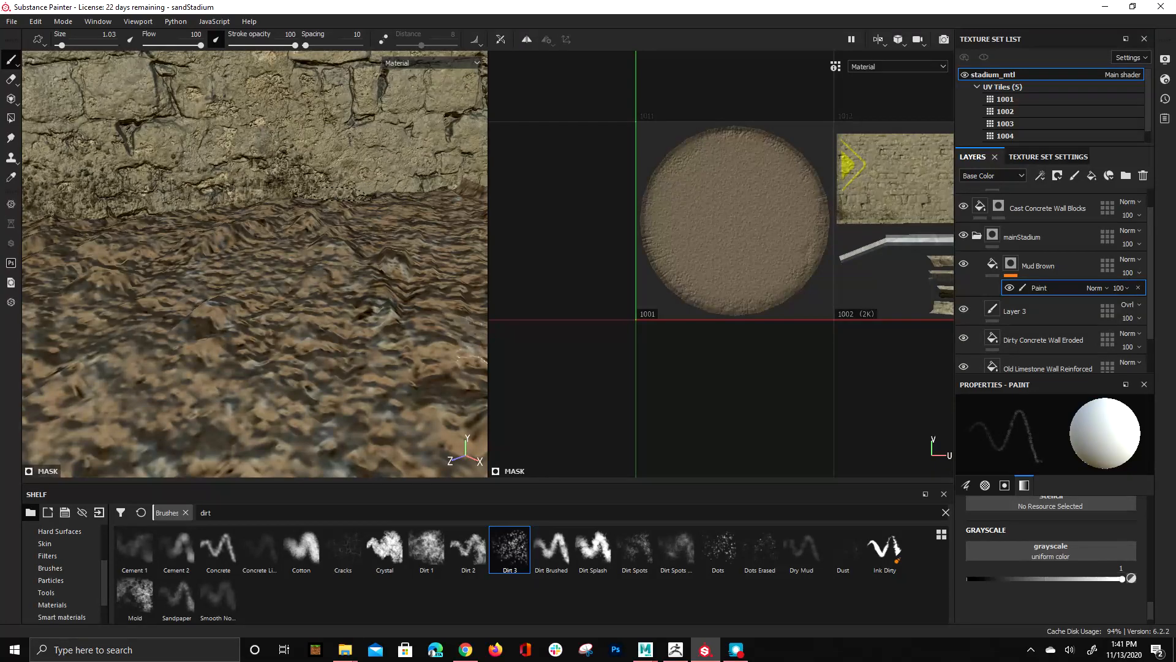
right_click_drag(380, 184, 280, 265, "alt")
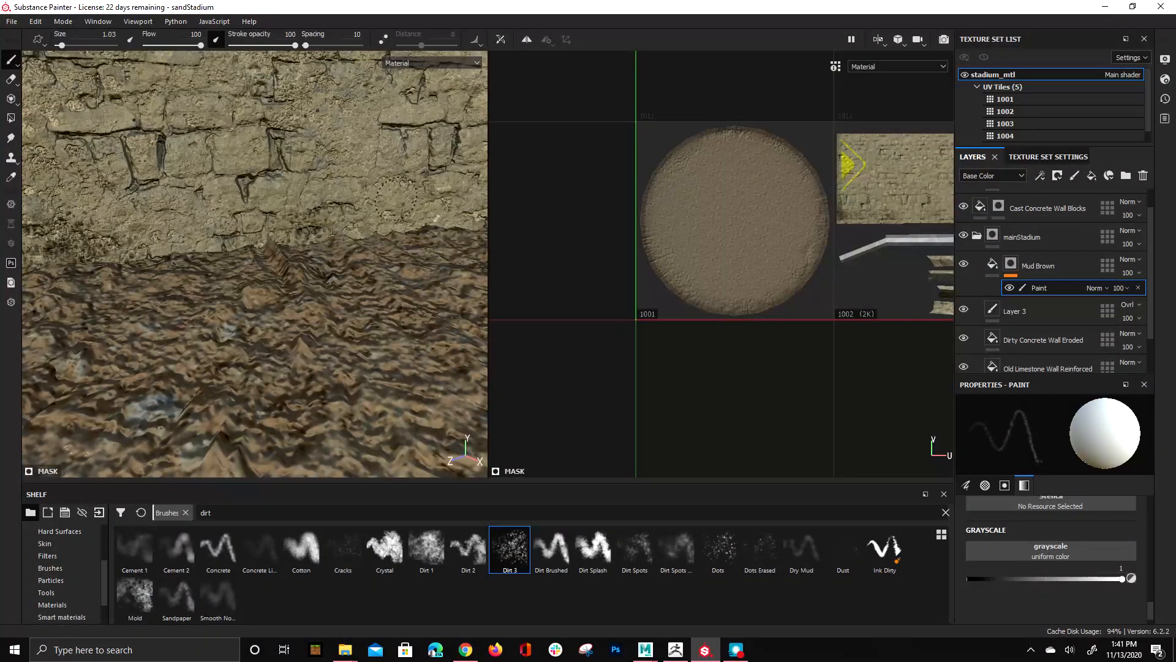
mouse_move(395, 198)
left_mouse_down()
mouse_move(375, 231)
mouse_move(261, 225)
left_mouse_up()
right_click_drag(235, 226, 184, 264, "alt")
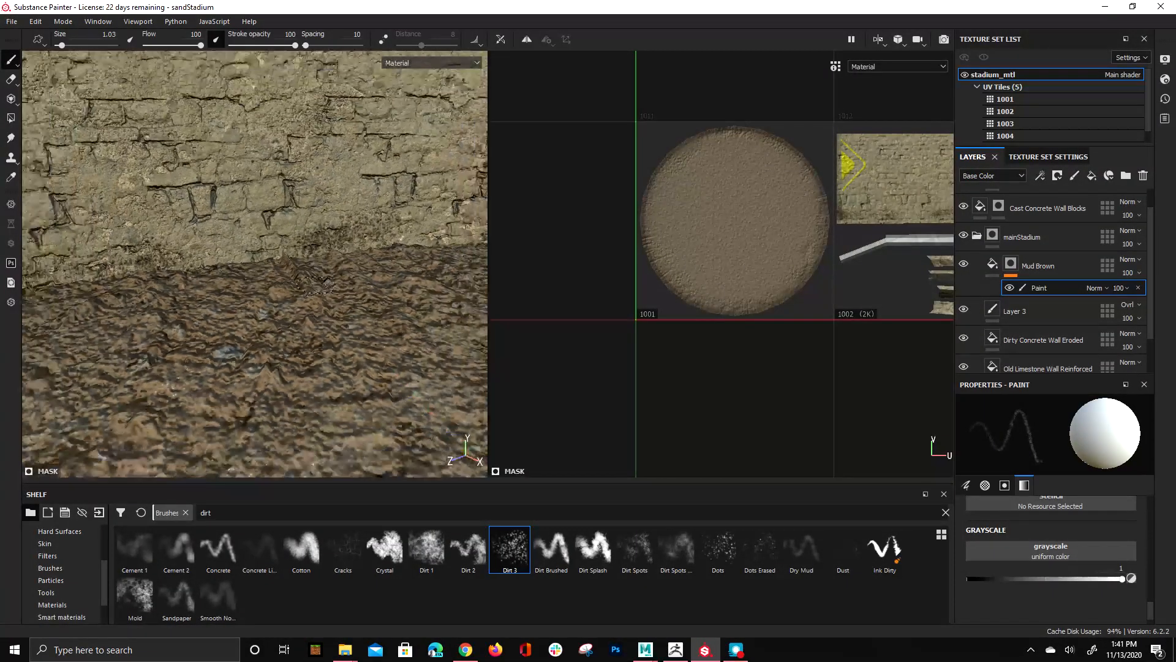
middle_click_drag(453, 242, 294, 252, "alt")
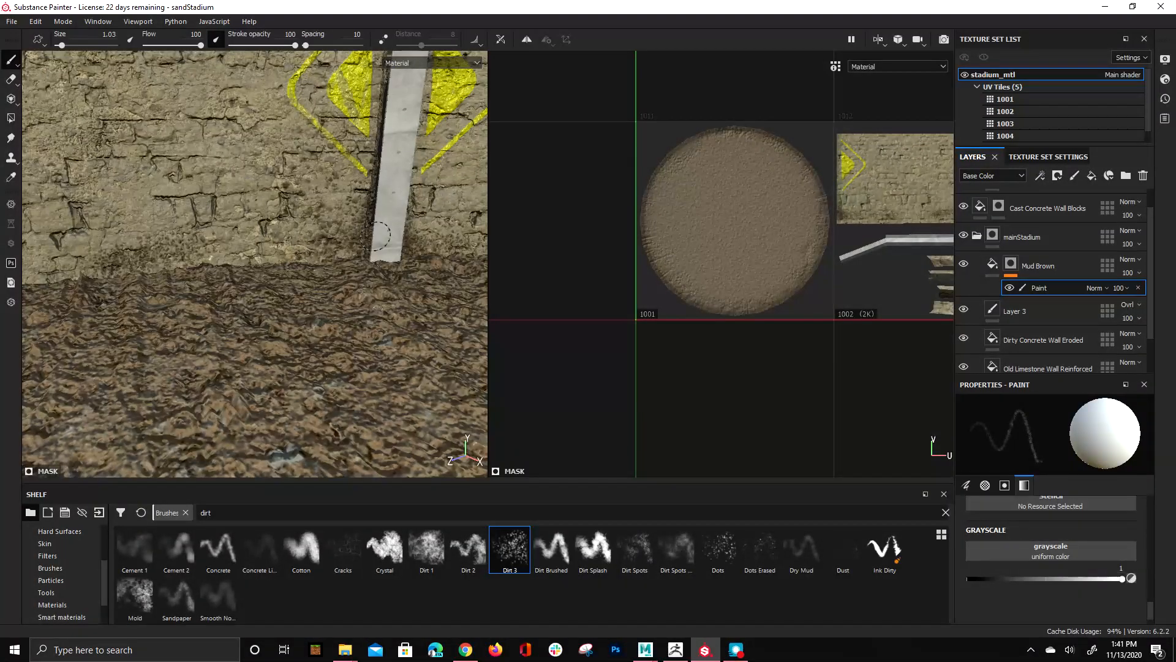
mouse_move(386, 92)
left_mouse_down()
mouse_move(373, 206)
mouse_move(357, 188)
mouse_move(337, 224)
left_mouse_up()
Step: Set the brush grayscale to 0 and its size to 5.86, and thin out the painted mud beside the pillar
right_click_drag(288, 241, 228, 245, "alt")
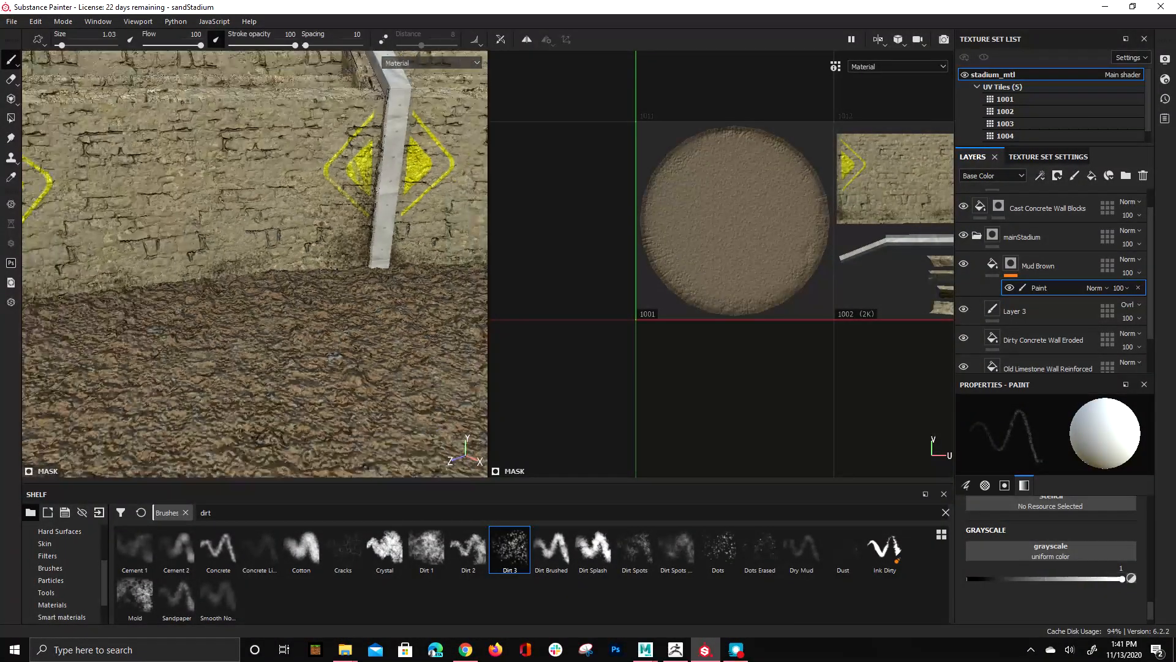
left_click_drag(228, 245, 392, 229, "alt")
middle_click_drag(472, 245, 518, 199, "alt")
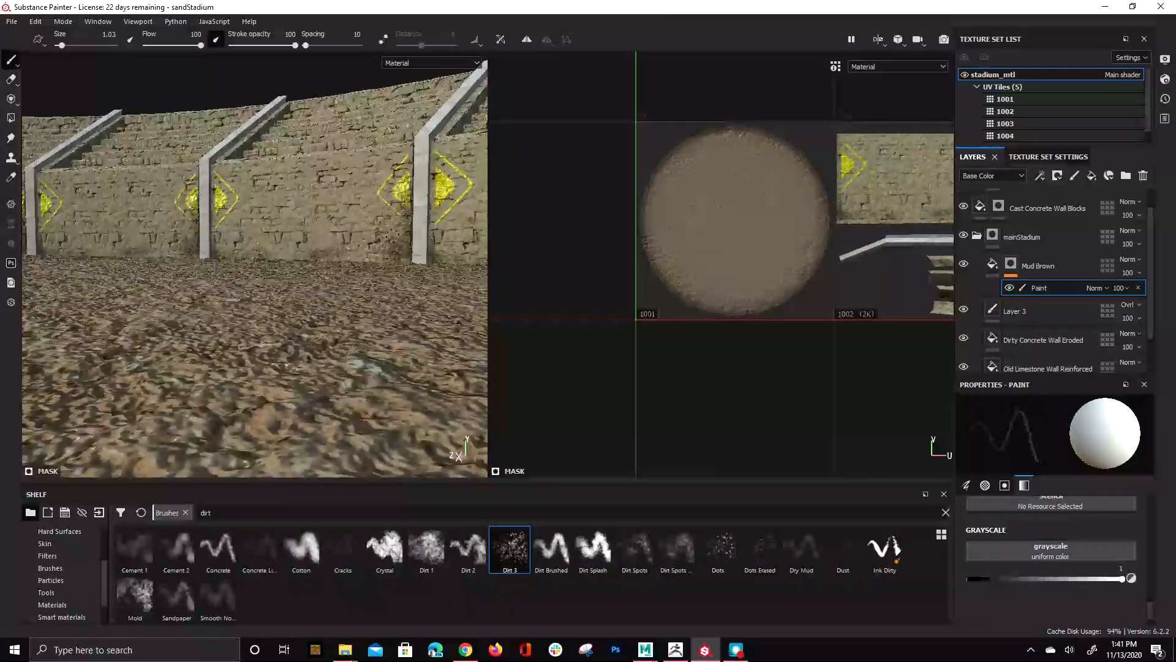
right_click_drag(368, 226, 392, 227, "alt")
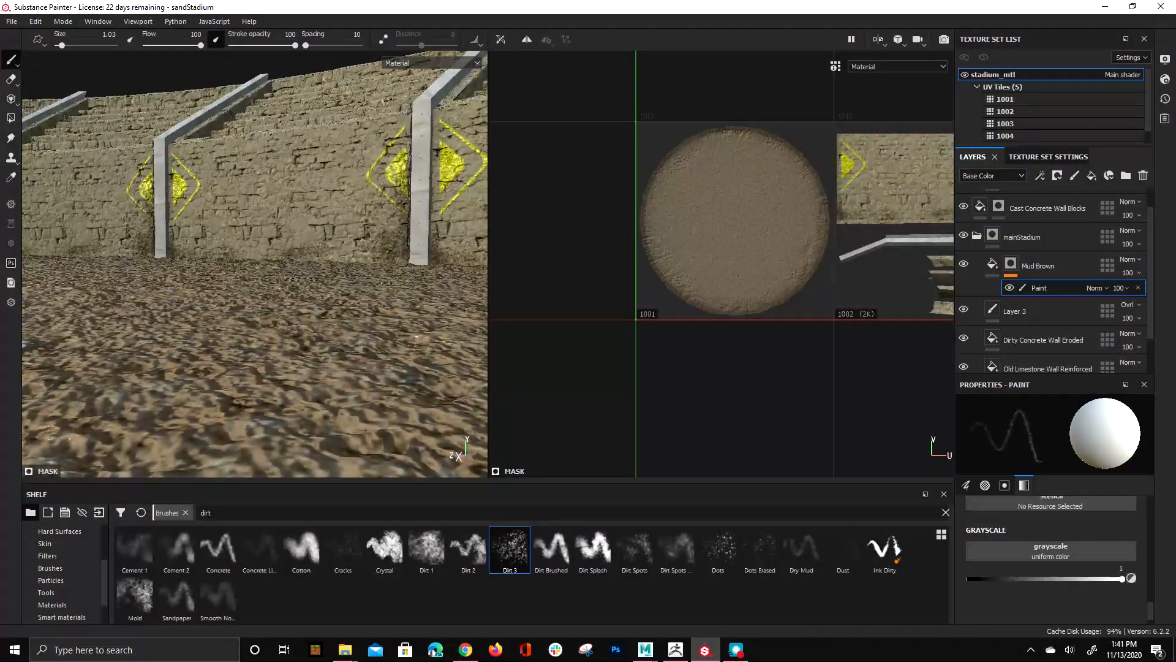
left_click_drag(1001, 579, 969, 579)
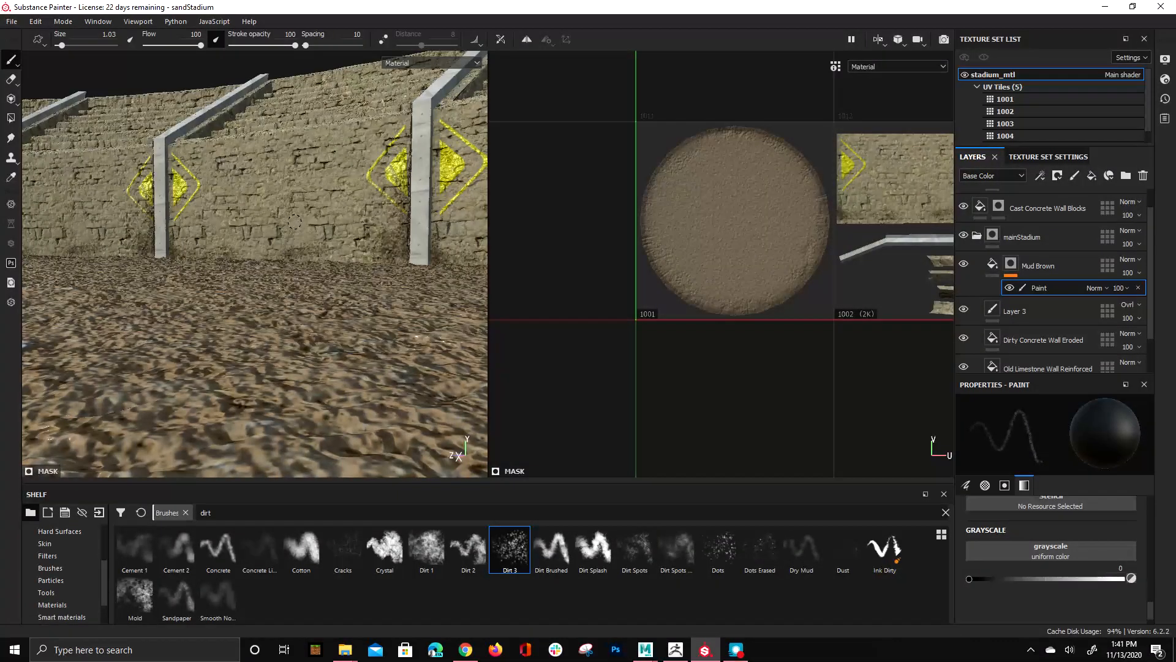
right_click_drag(294, 222, 313, 231, "ctrl")
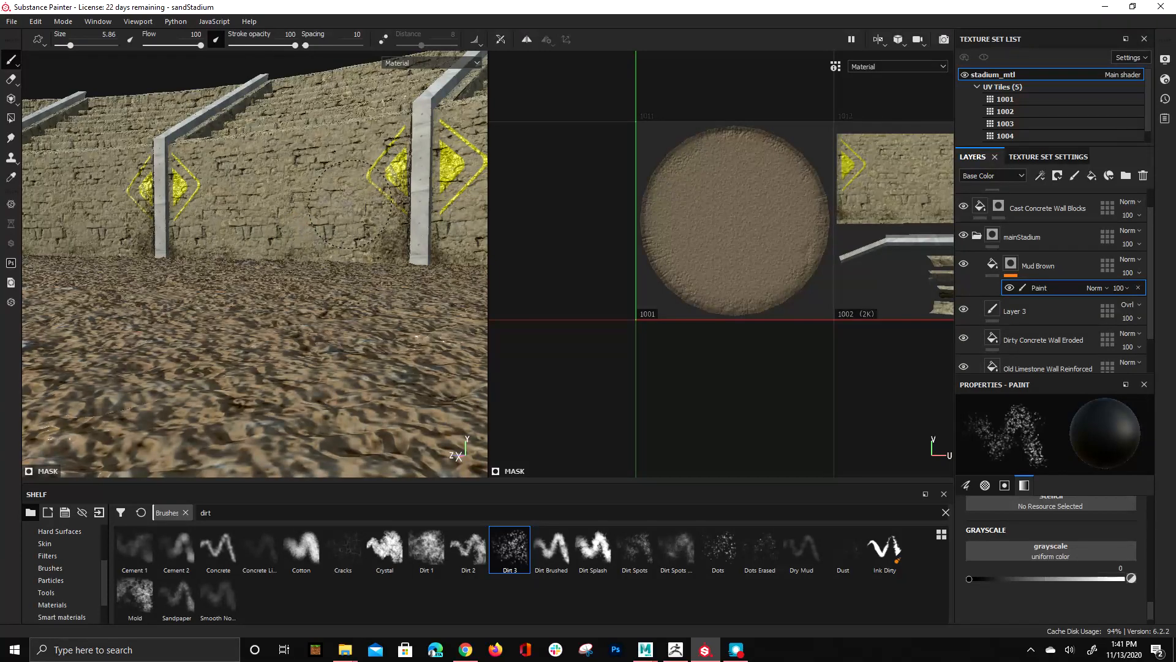
mouse_move(379, 211)
left_mouse_down()
mouse_move(389, 206)
mouse_move(376, 213)
left_mouse_up()
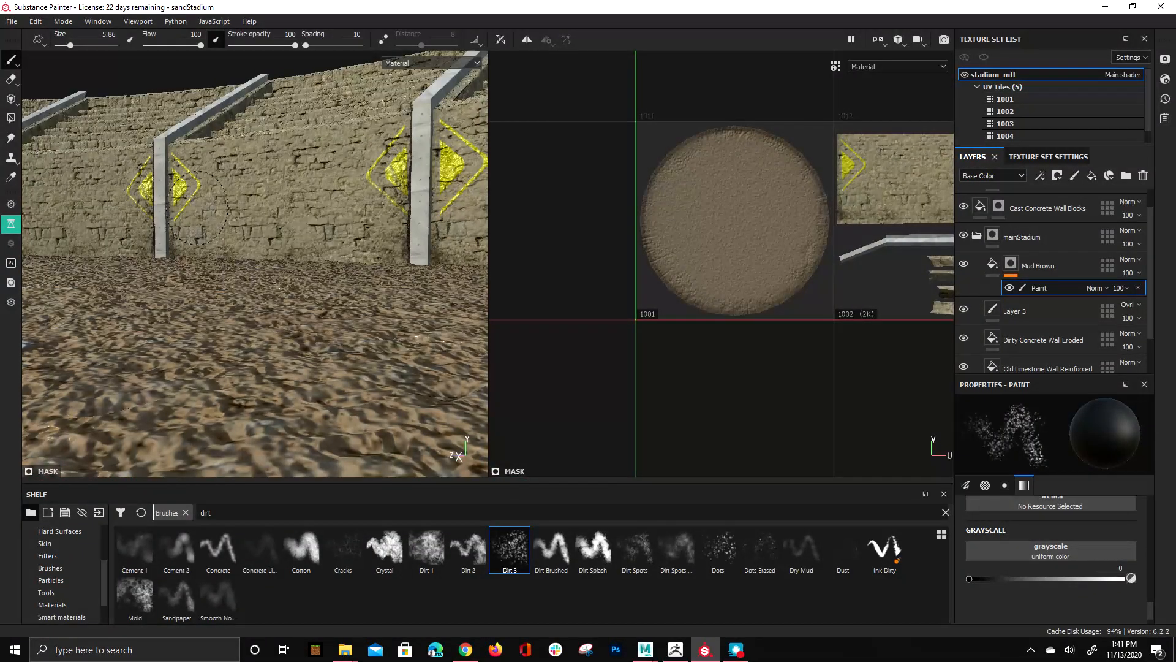
Step: Lower the stadium_mtl texture set size to 2048 and save the project
left_click(1045, 162)
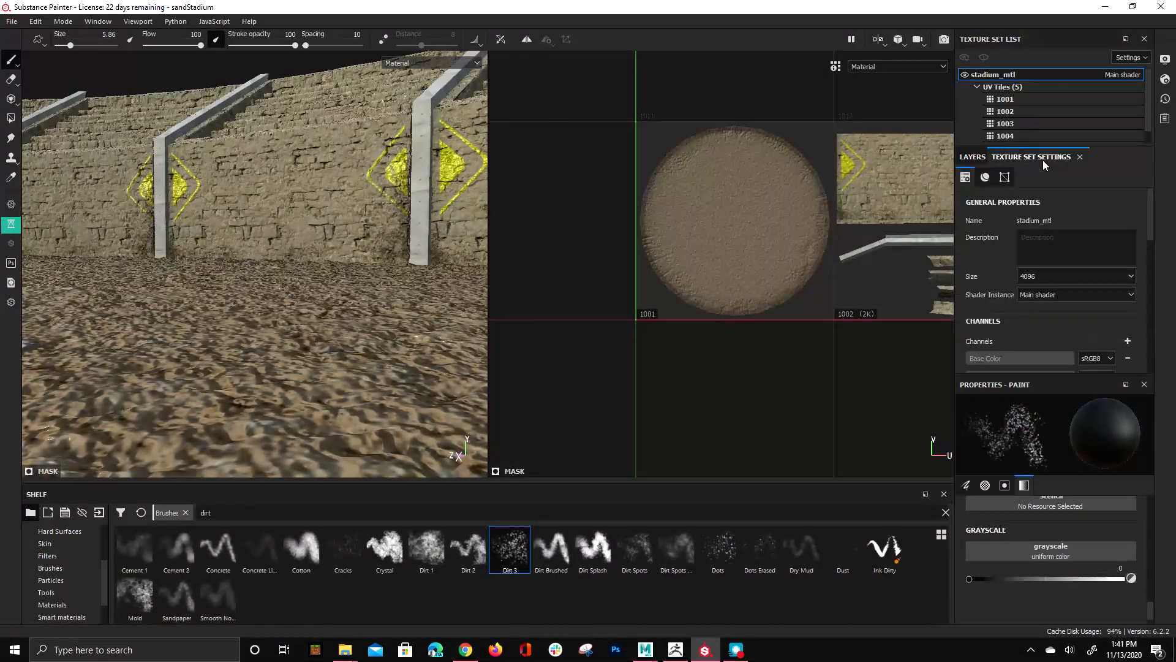
left_click(1042, 277)
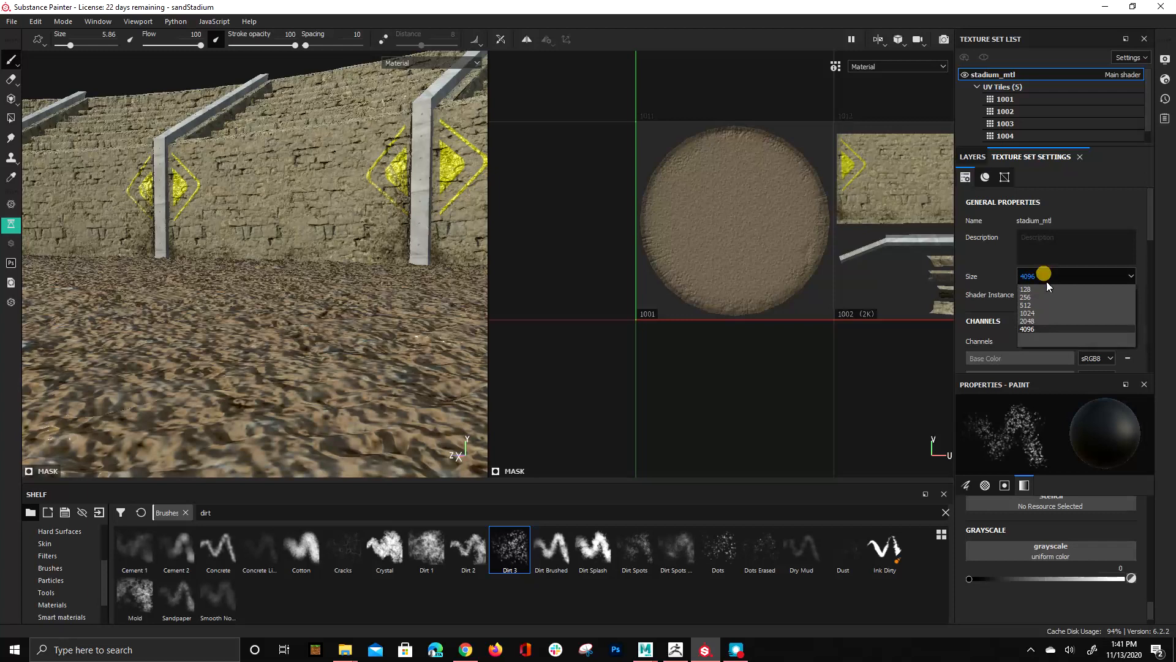
left_click(1043, 321)
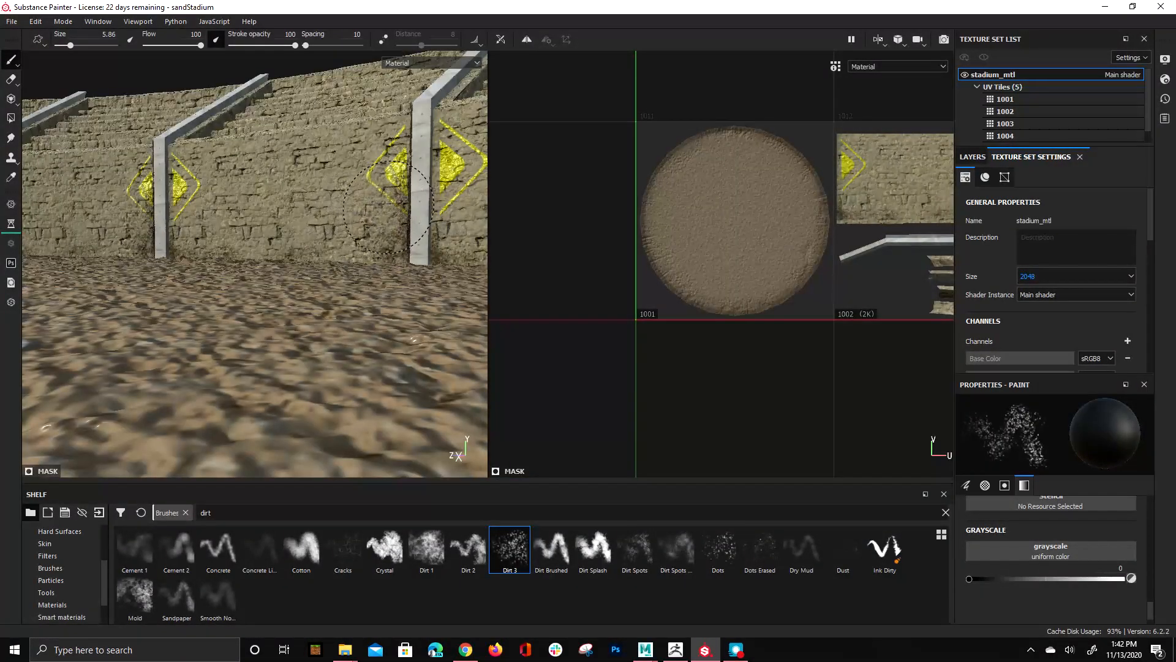
left_click_drag(347, 220, 298, 265)
key("ctrl+s")
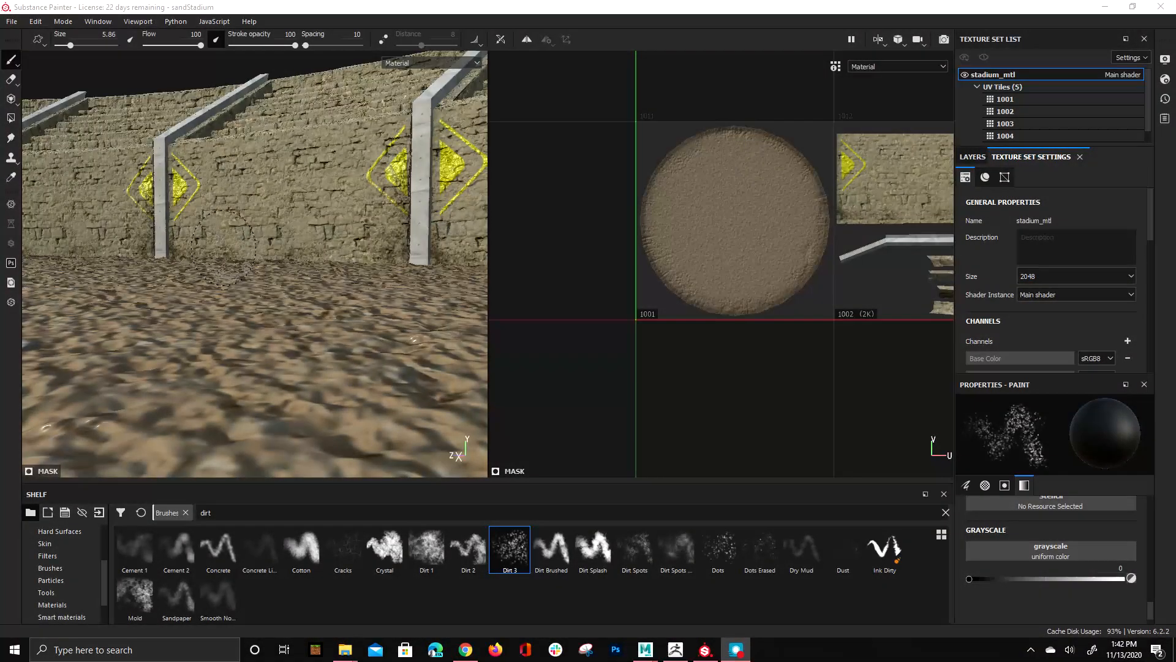
Step: Add a Levels effect to Layer 3 in the mainStadium folder
left_click_drag(184, 346, 288, 362, "alt")
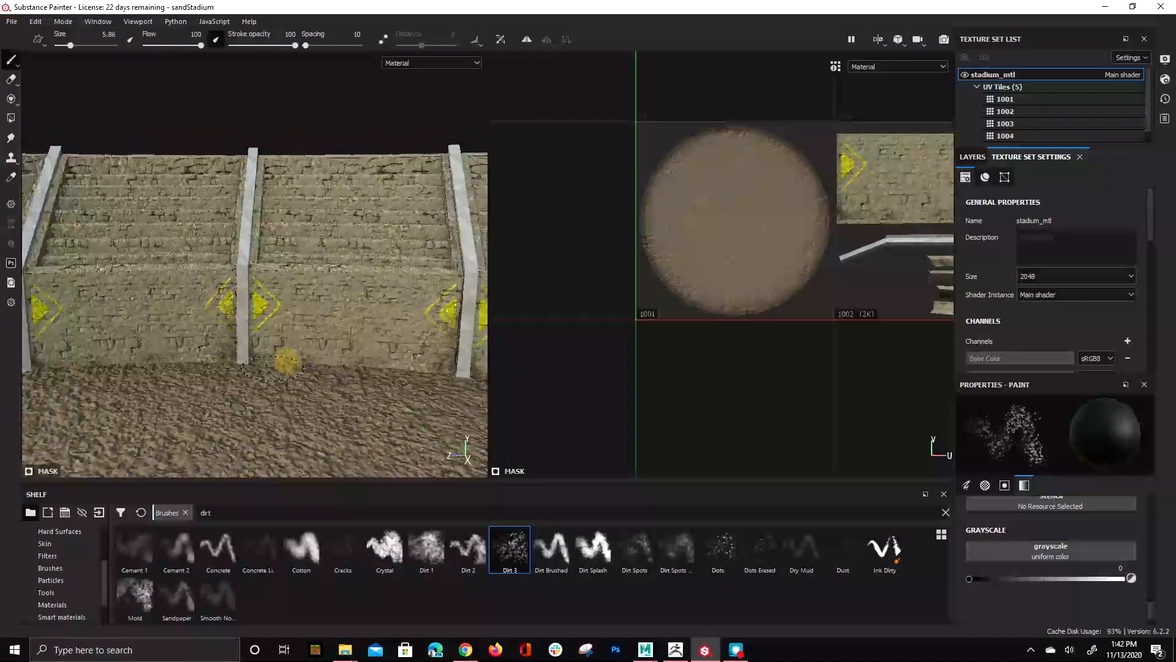
mouse_move(273, 368)
right_mouse_down("alt")
mouse_move(197, 246)
mouse_move(122, 206)
right_mouse_up("alt")
middle_click_drag(113, 205, 156, 173, "alt")
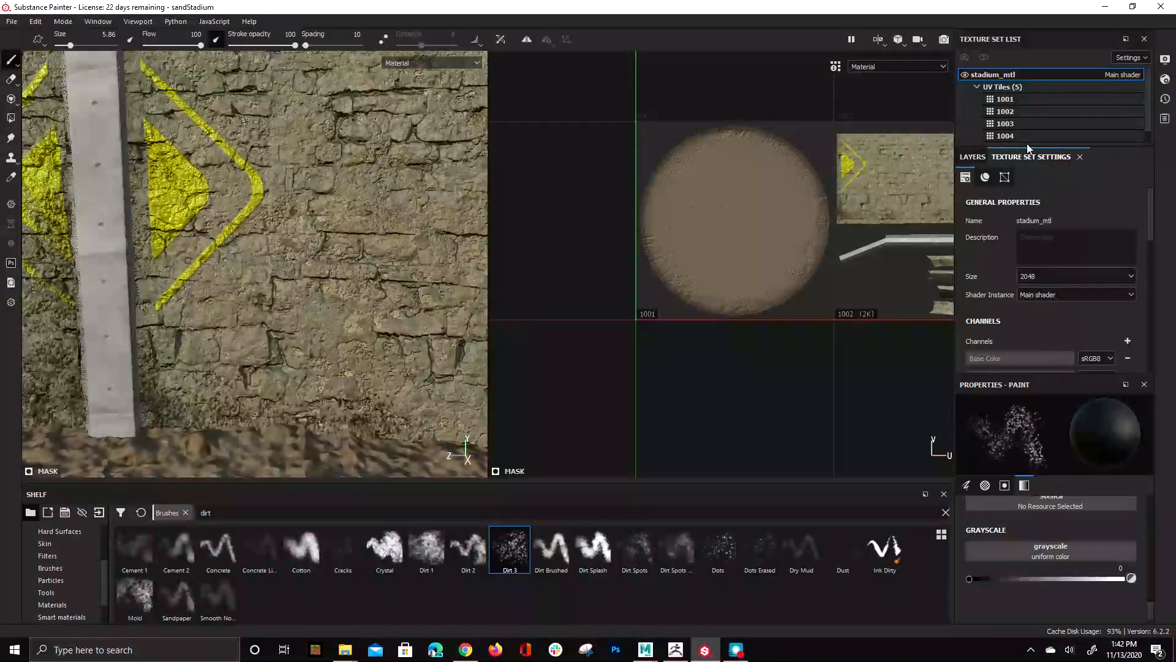
left_click(971, 156)
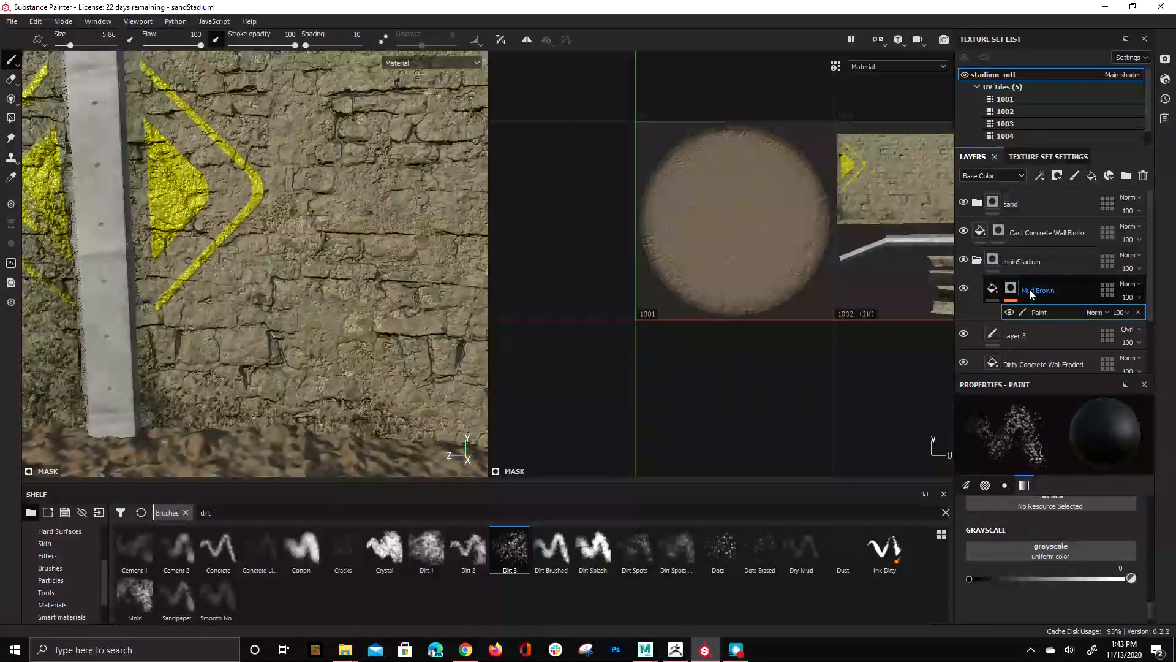
scroll(1005, 266, "down", 1)
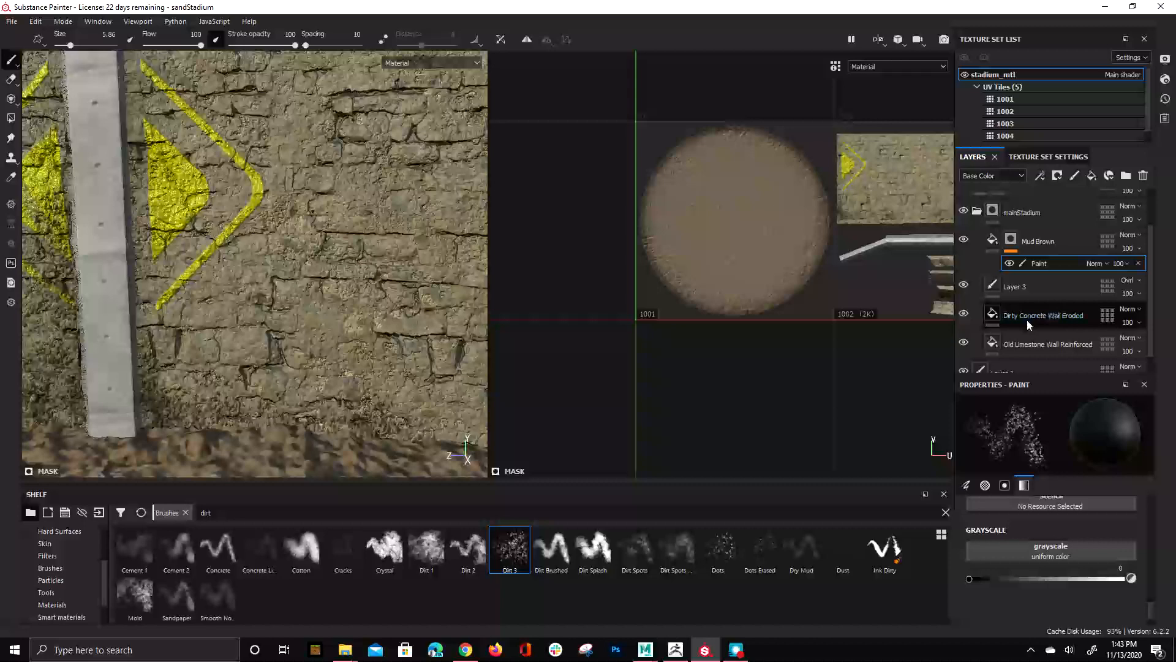
left_click(1015, 288)
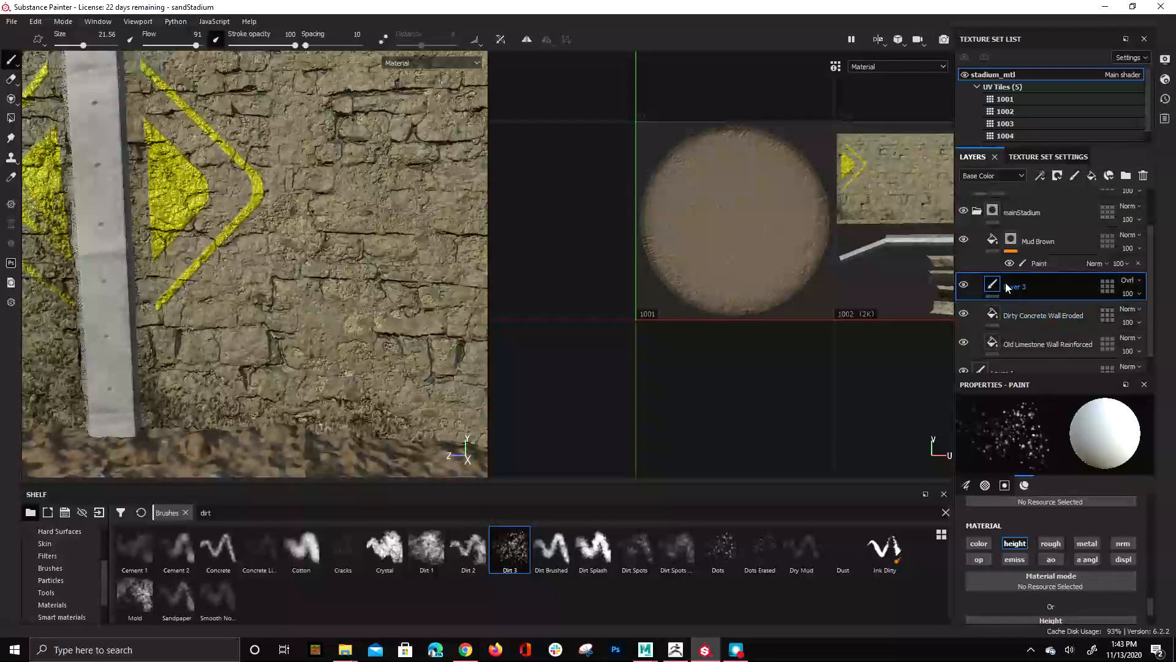
scroll(1039, 312, "down", 1)
scroll(1027, 322, "up", 2)
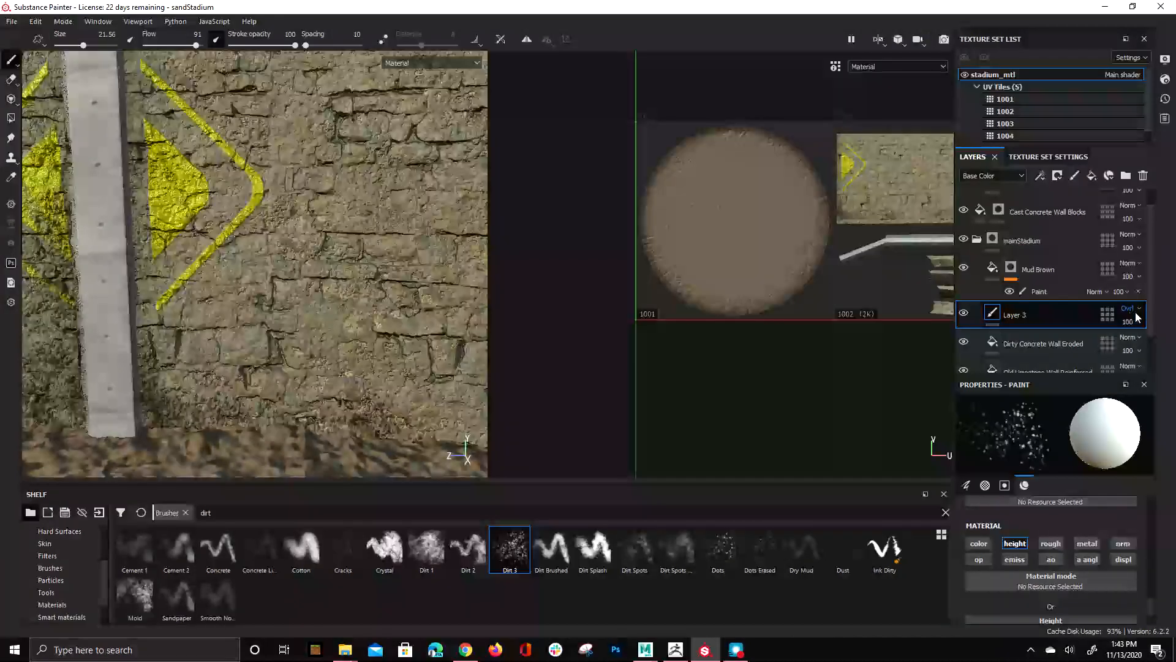
scroll(1130, 322, "down", 1)
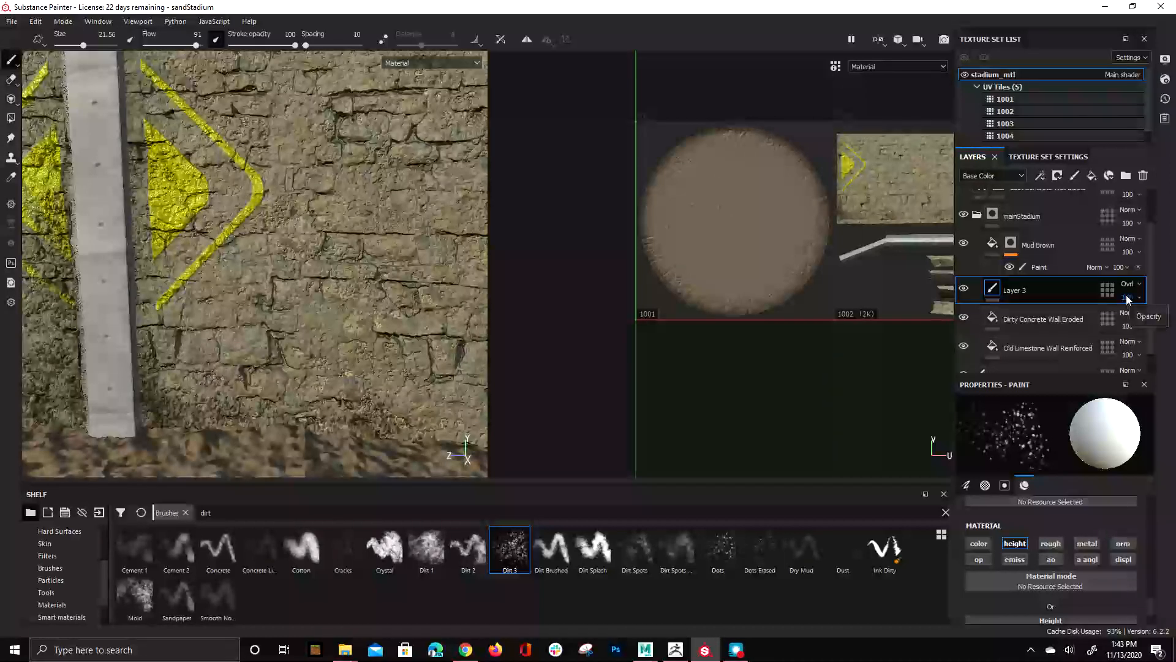
right_click(1054, 292)
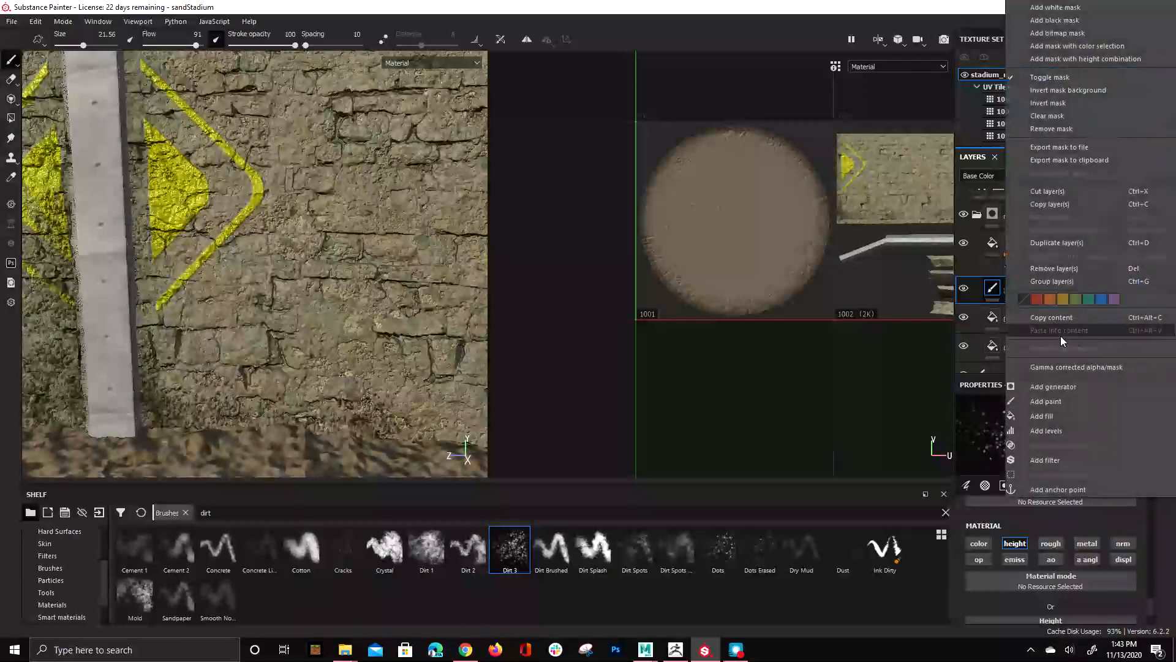
left_click(1074, 429)
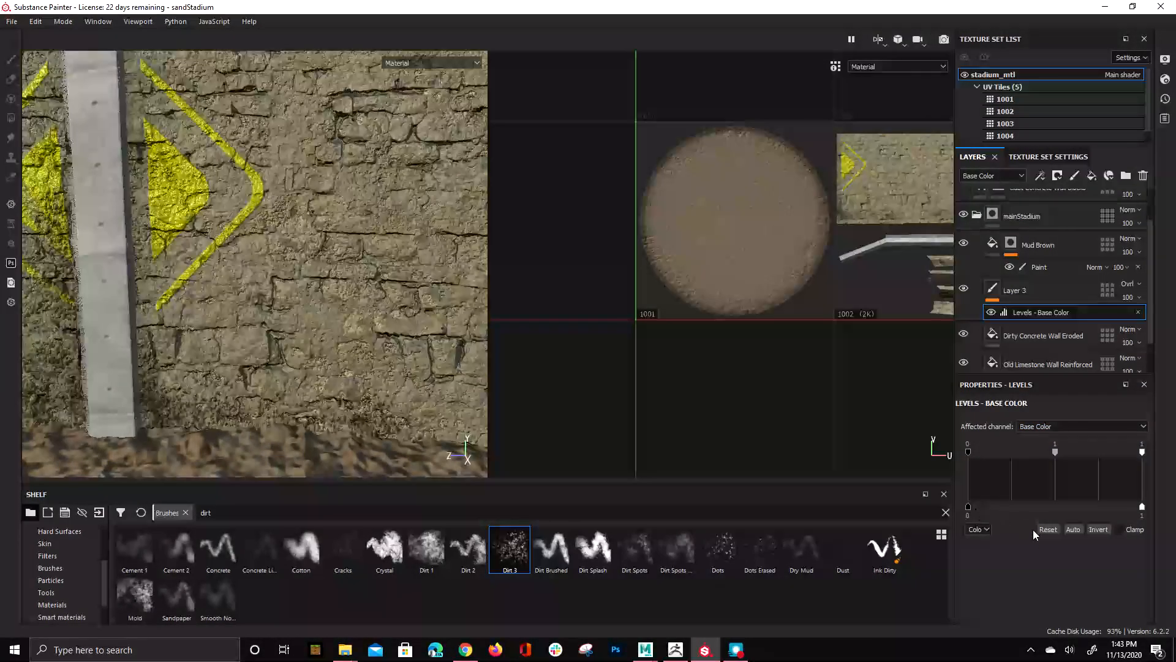
Step: Switch the base color Levels to RGB and set the midtone to 0.089 to fade the yellow wall markings
left_click(978, 529)
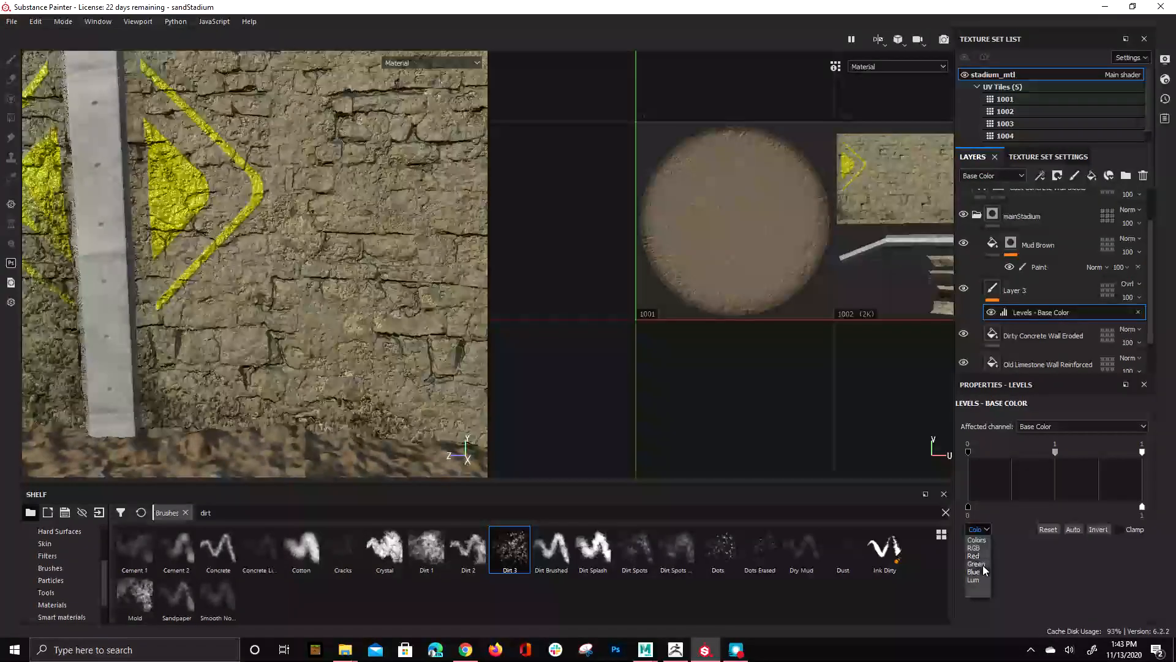
left_click(976, 549)
left_click_drag(1054, 454, 970, 454)
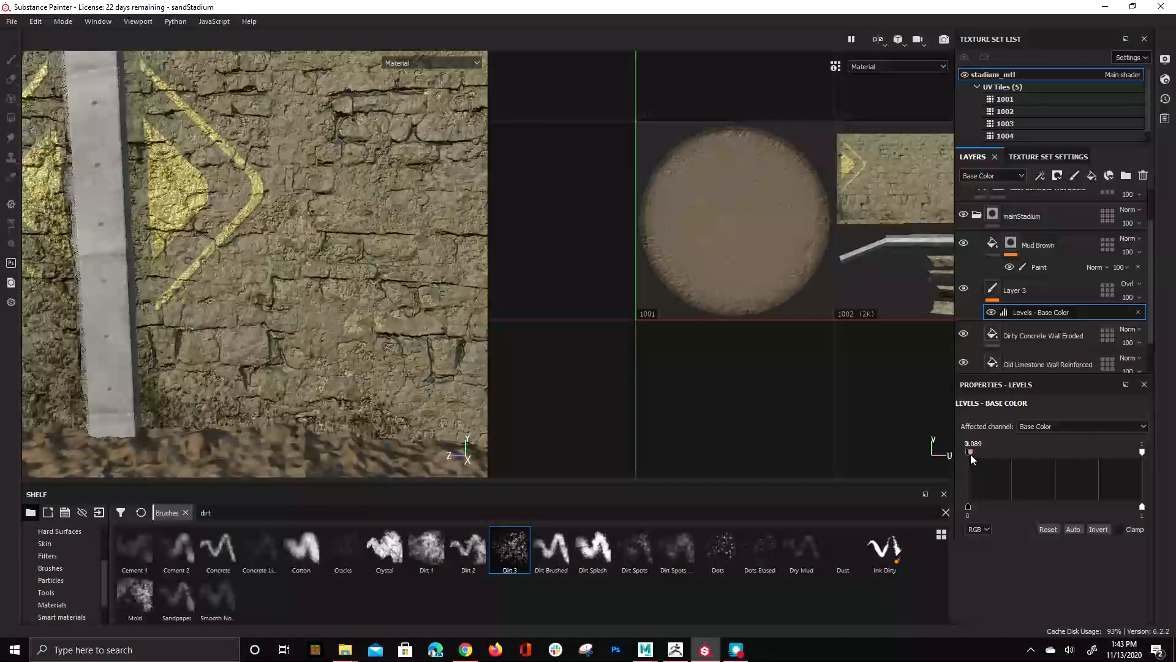
Step: Select Layer 3's paint content and load the Circle Dots alpha with two staggered rows
left_click_drag(233, 120, 528, 317, "alt")
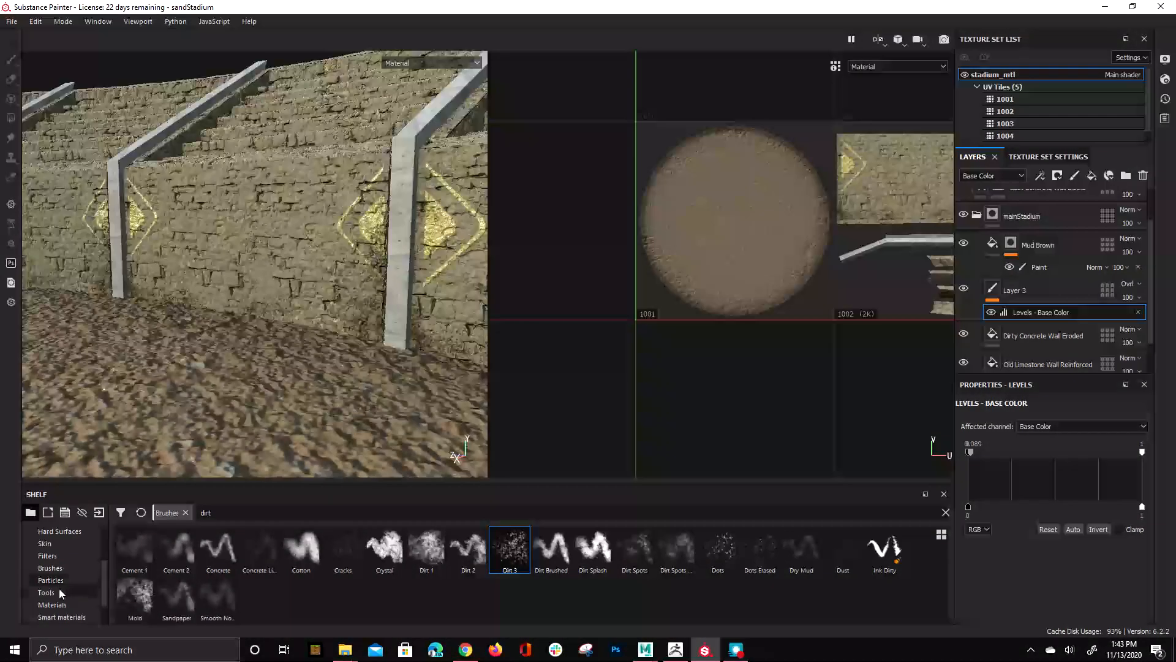
scroll(59, 587, "up", 3)
left_click(49, 555)
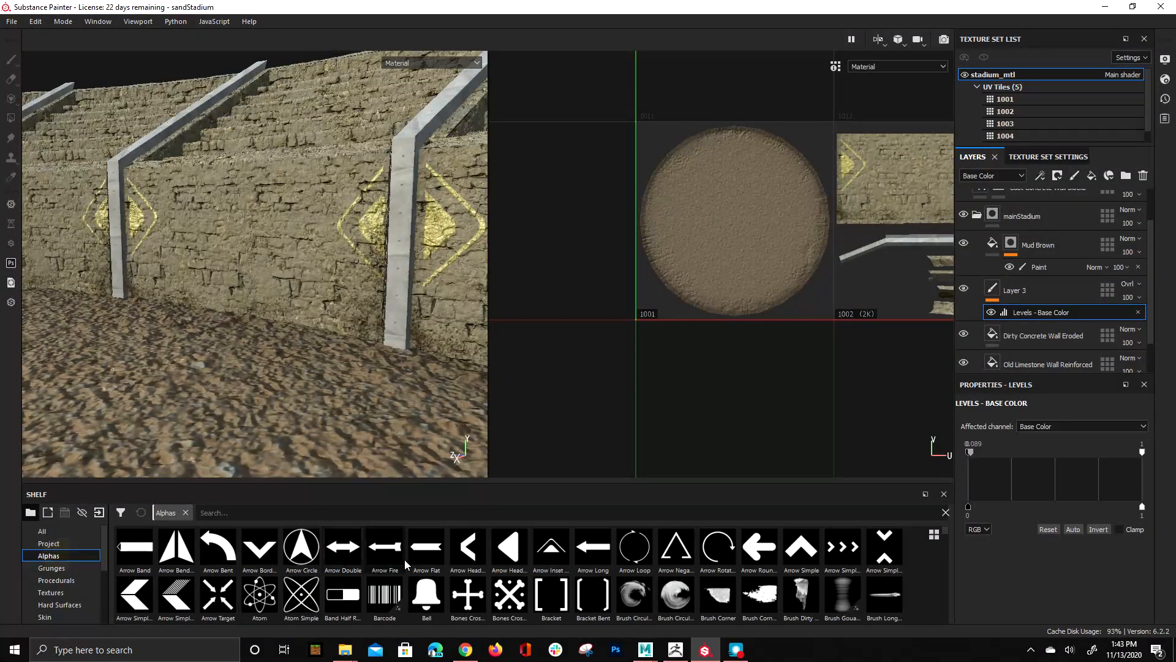
left_click(990, 288)
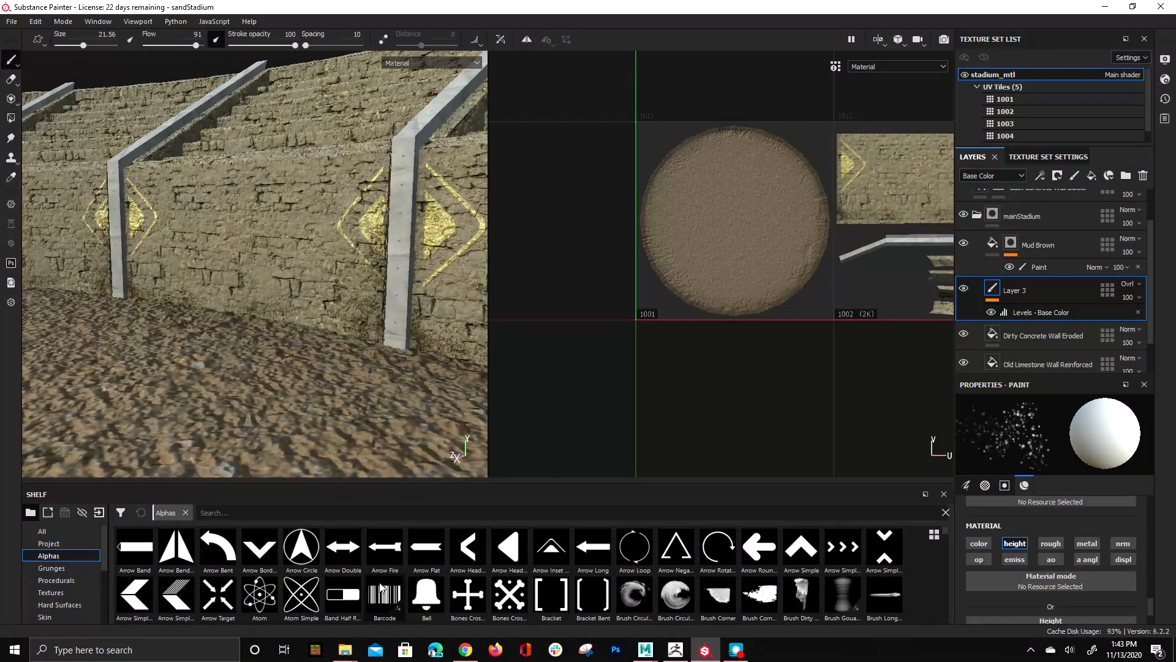
scroll(645, 570, "down", 3)
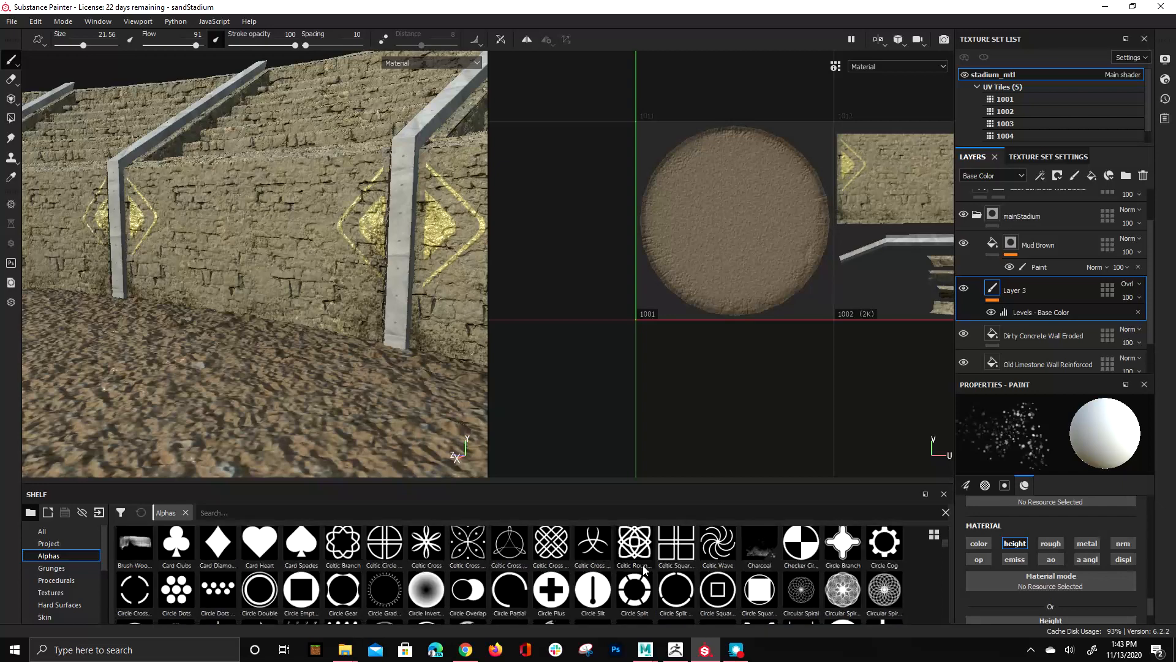
left_click(211, 590)
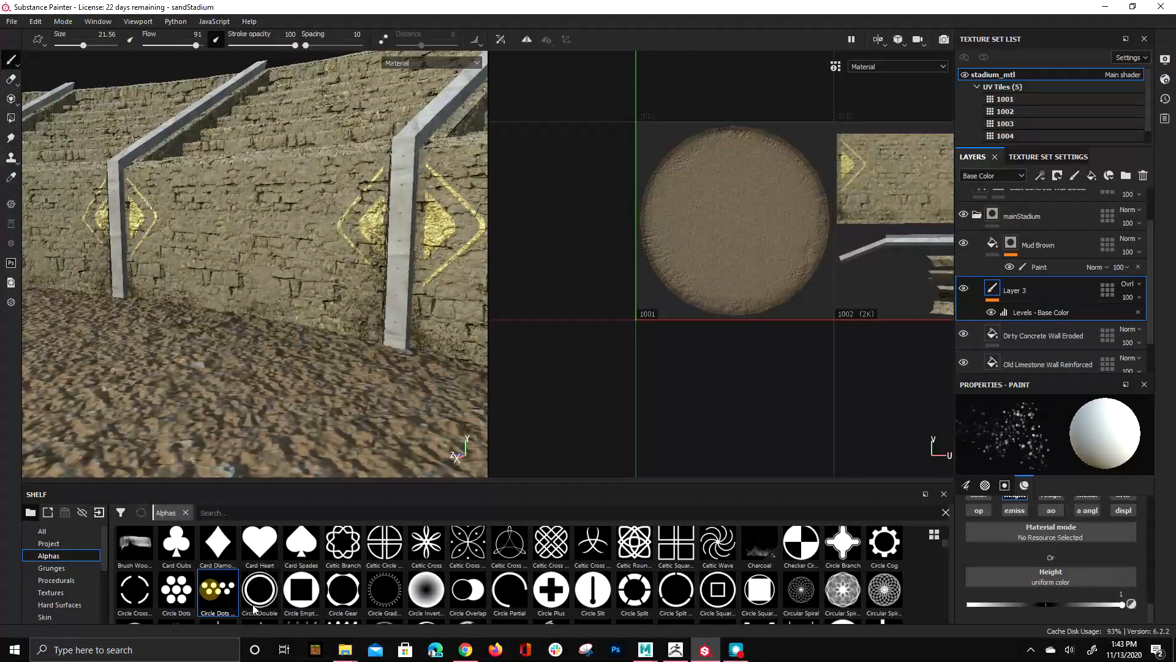
Step: With the Projection tool and flow at 64, stamp yellow dot rows along the upper wall beside both pillars
left_click_drag(269, 293, 290, 251, "alt")
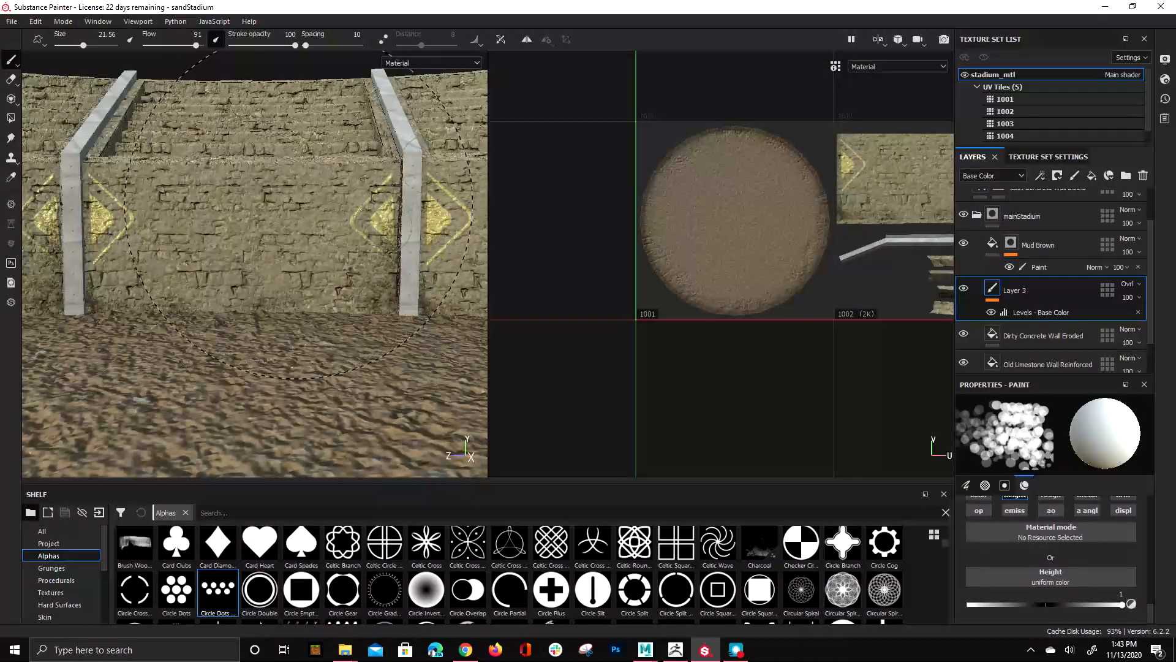
key("3")
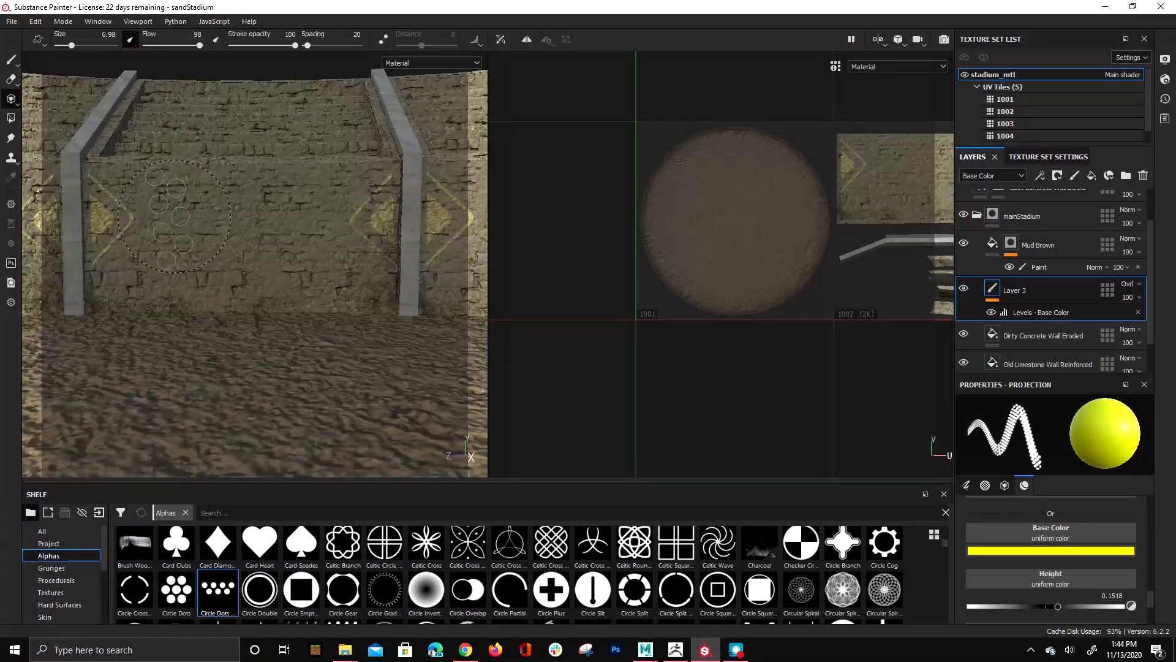
left_click_drag(174, 216, 156, 205, "ctrl")
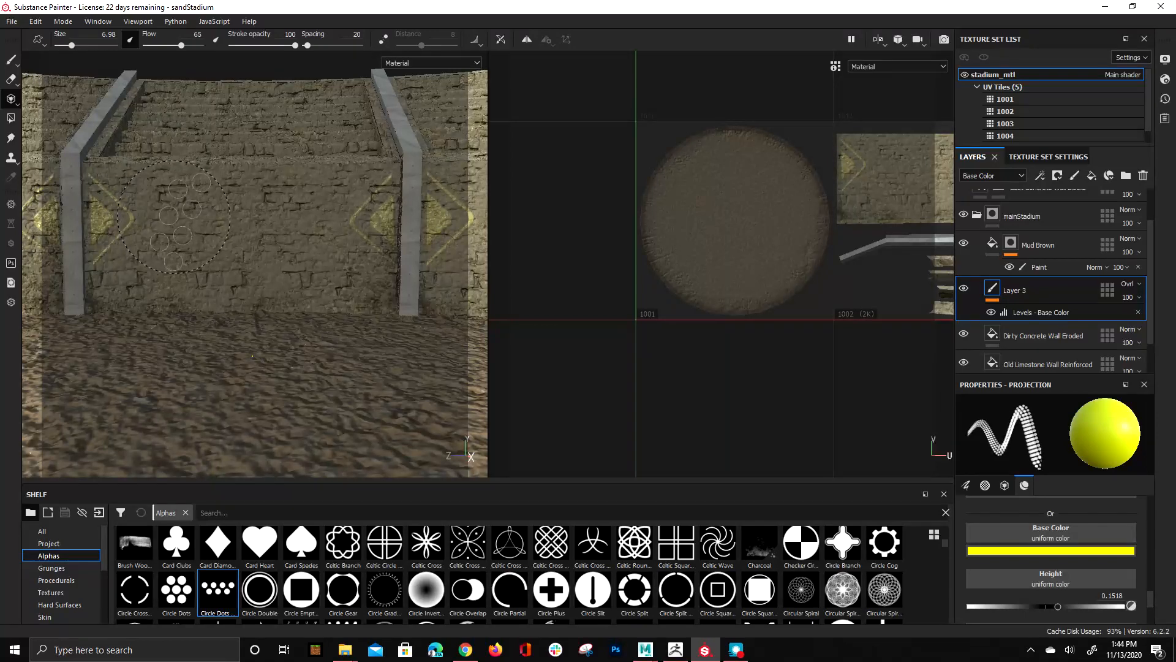
mouse_move(226, 194)
left_mouse_down("ctrl")
mouse_move(209, 209)
mouse_move(225, 198)
left_mouse_up("ctrl")
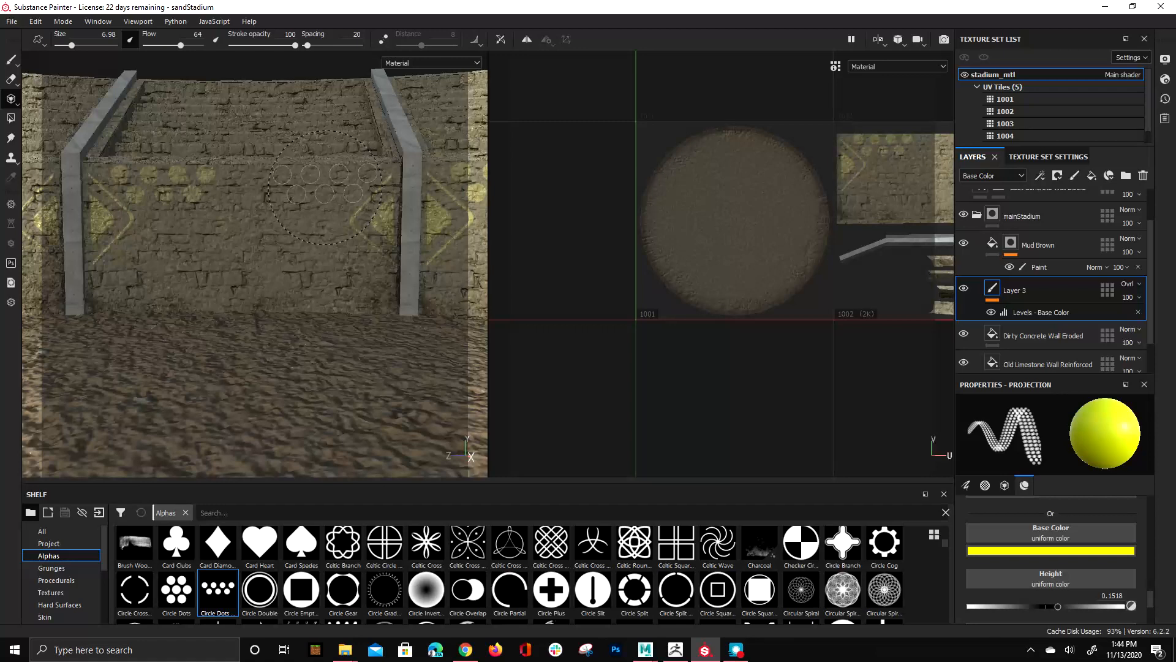
left_click(325, 187)
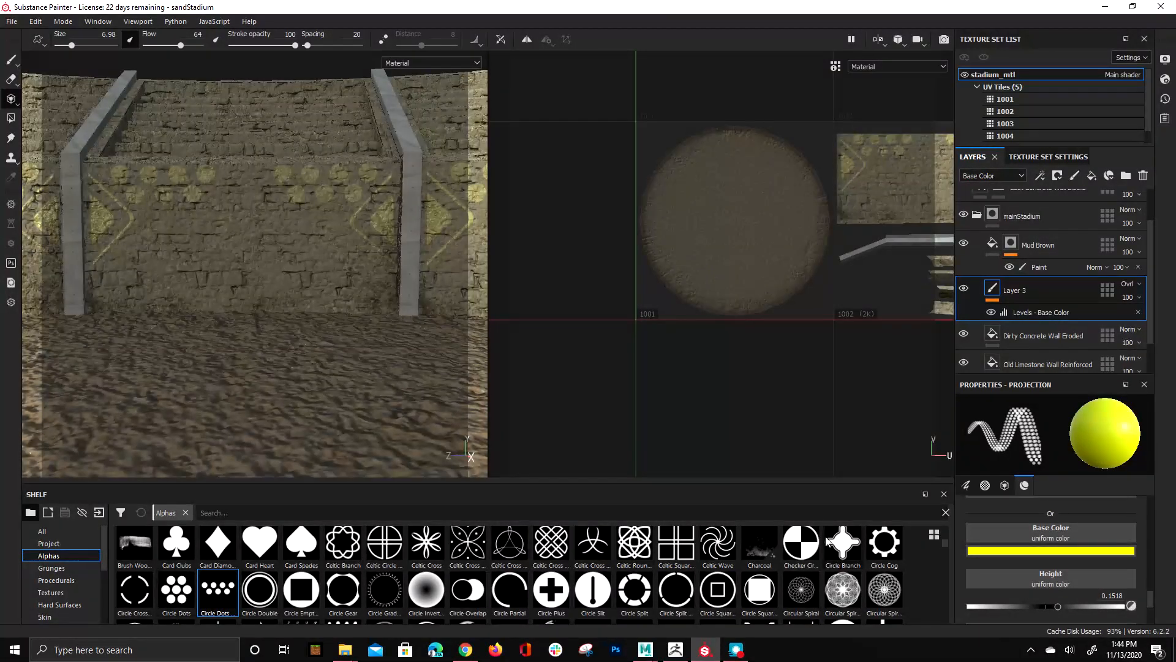
Step: Load an Arrow Head alpha, set the projection brush flow to 39 and fill the gap in the yellow pattern, then return to the Paint tool
scroll(267, 594, "up", 3)
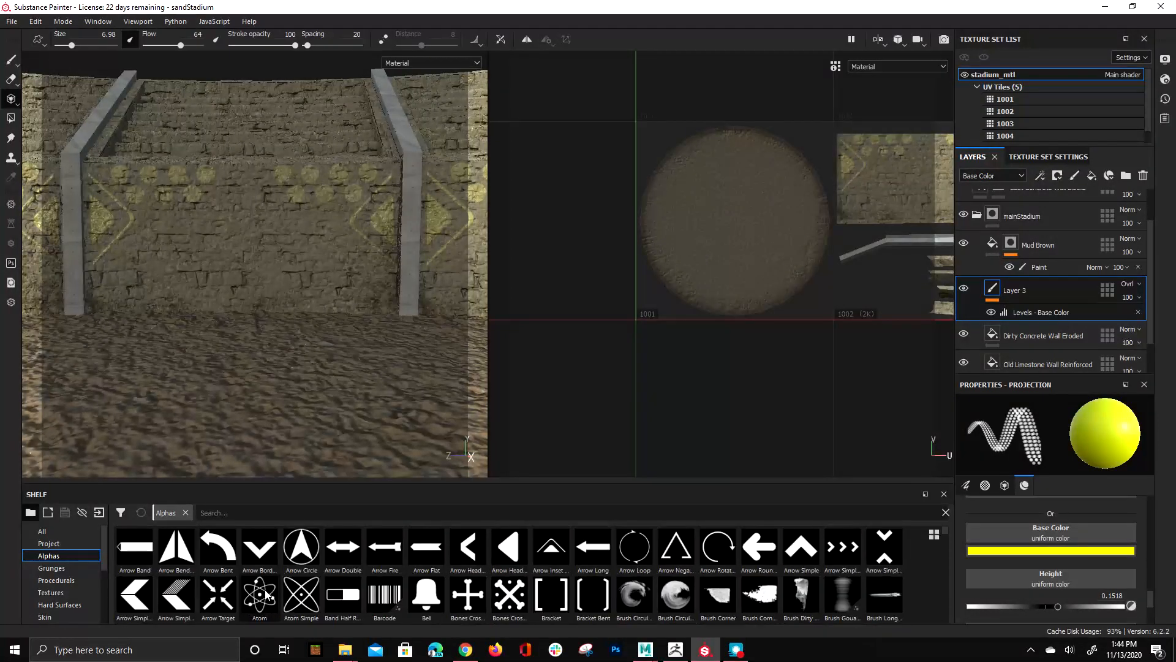
left_click(470, 544)
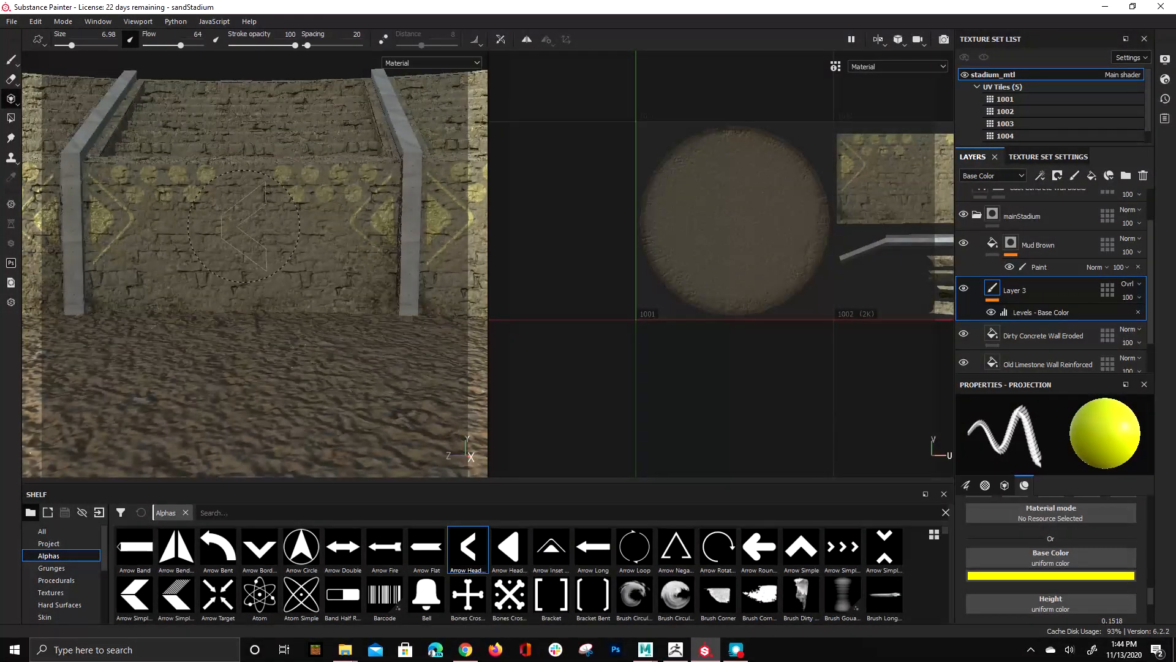
left_click_drag(238, 219, 222, 244, "ctrl")
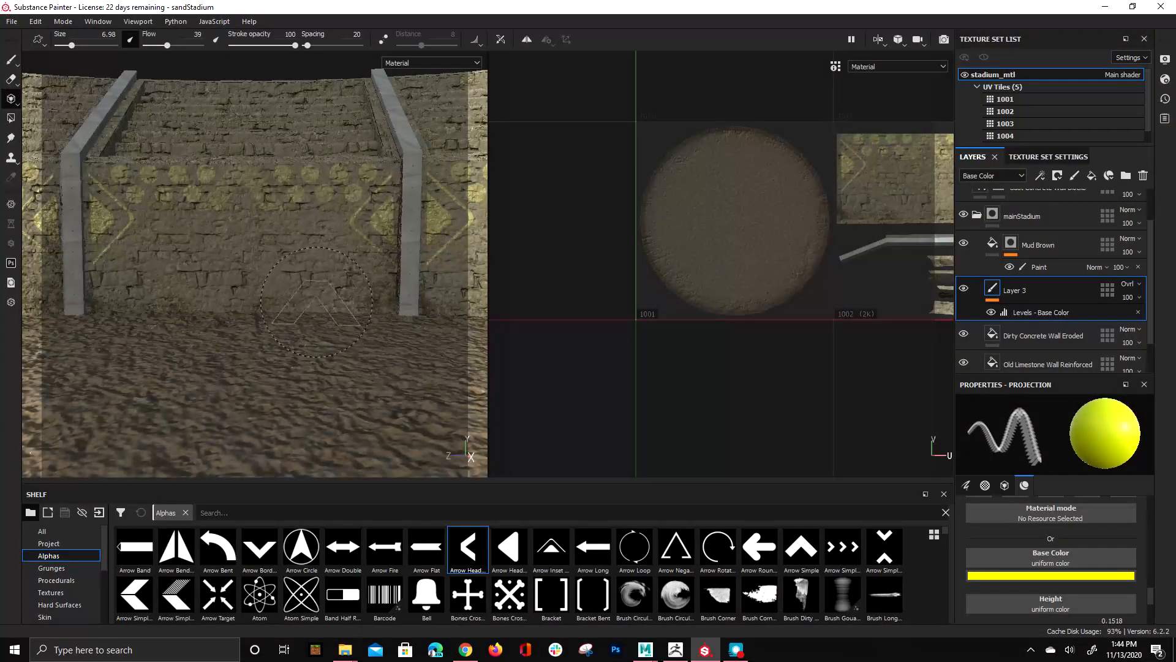
key("1")
Step: Examine the yellow dot pattern on the stadium walls, the seating steps and their UV tiles
mouse_move(467, 449)
left_mouse_down("alt")
mouse_move(209, 328)
mouse_move(197, 333)
mouse_move(201, 269)
mouse_move(257, 277)
left_mouse_up("alt")
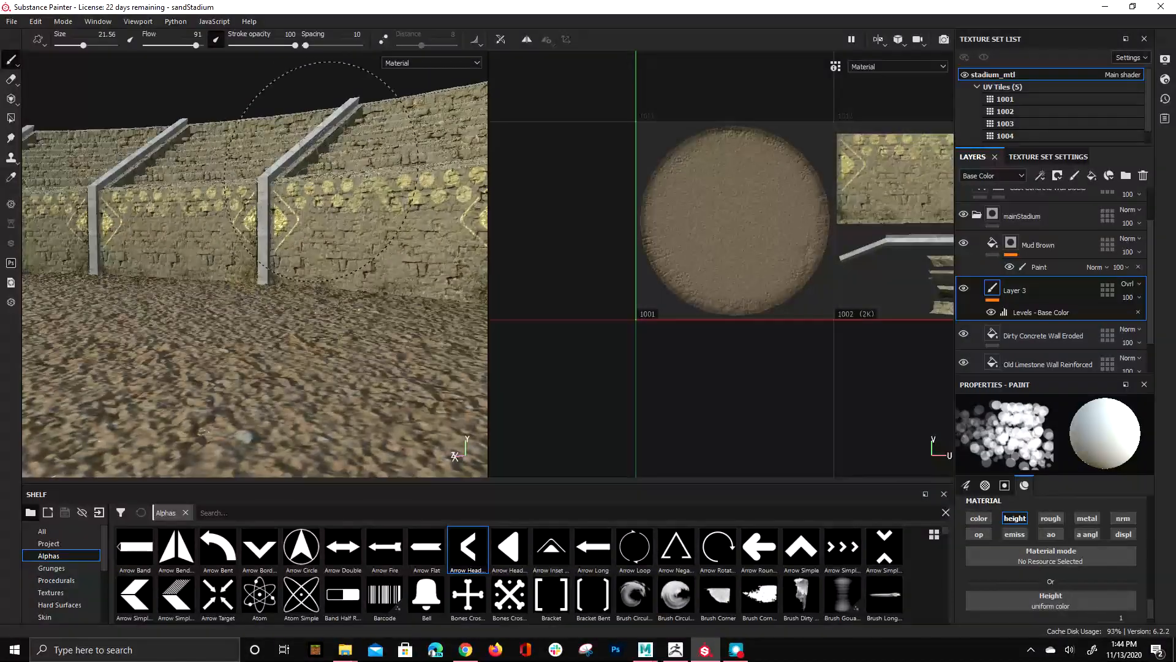
left_click_drag(325, 174, 179, 203, "alt")
scroll(278, 335, "up", 8)
left_click_drag(266, 223, 201, 236, "alt")
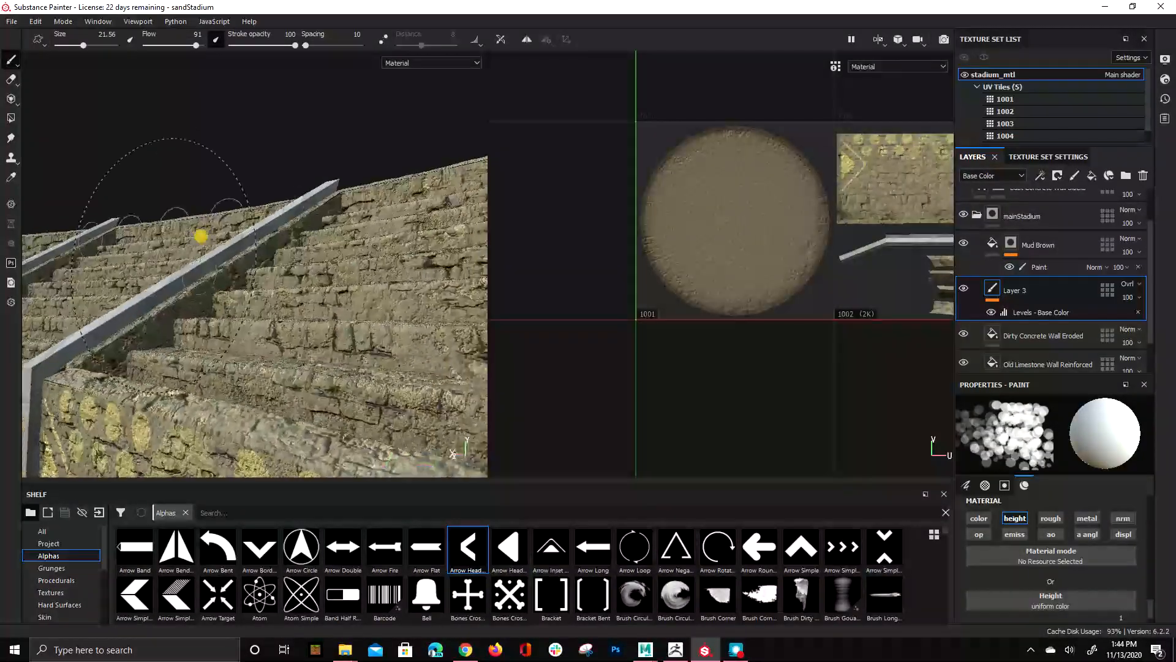
mouse_move(343, 263)
left_mouse_down("alt")
mouse_move(275, 269)
mouse_move(206, 248)
left_mouse_up("alt")
scroll(205, 270, "down", 2)
scroll(206, 271, "up", 5)
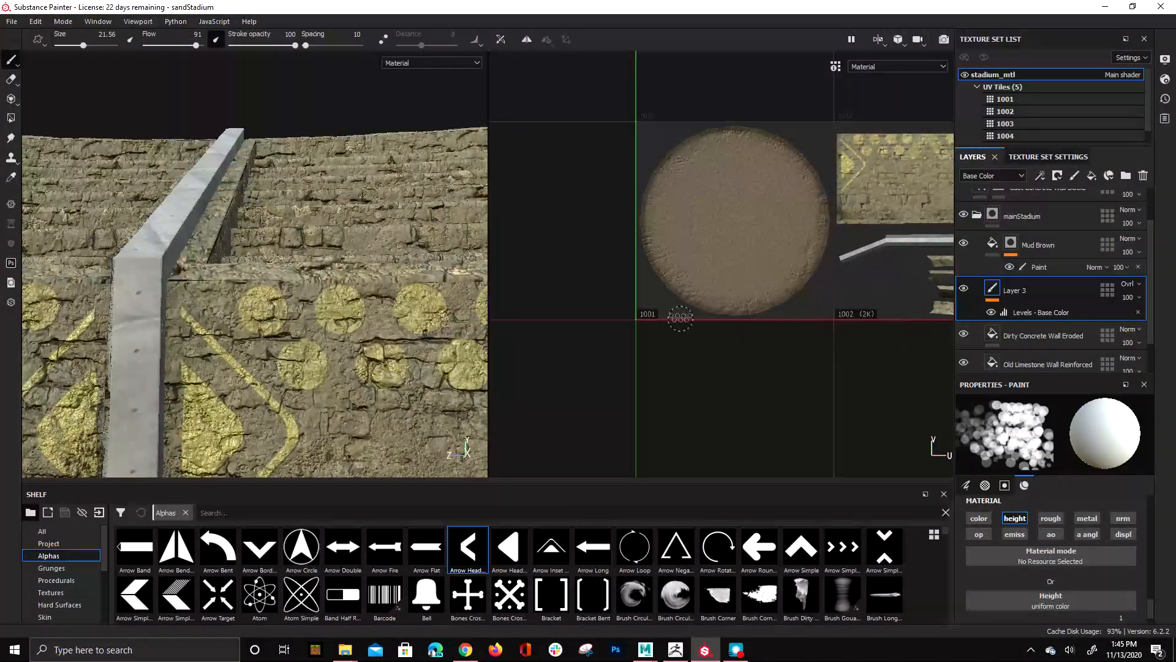
scroll(746, 247, "up", 3)
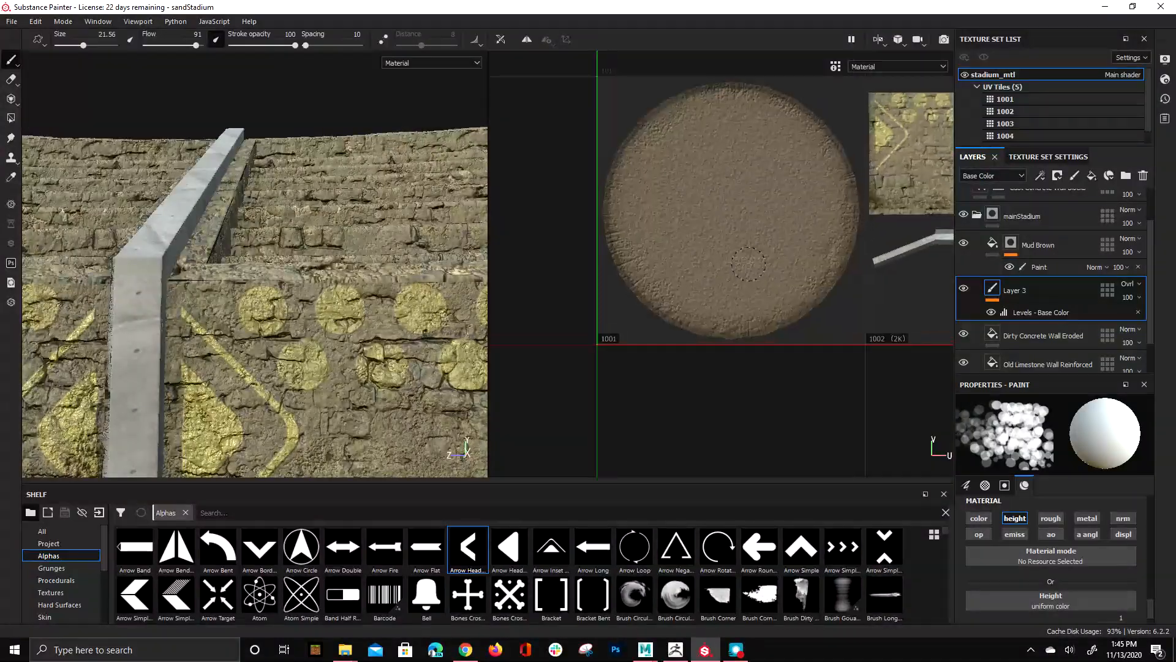
scroll(797, 294, "down", 4)
middle_click_drag(922, 257, 803, 248, "alt")
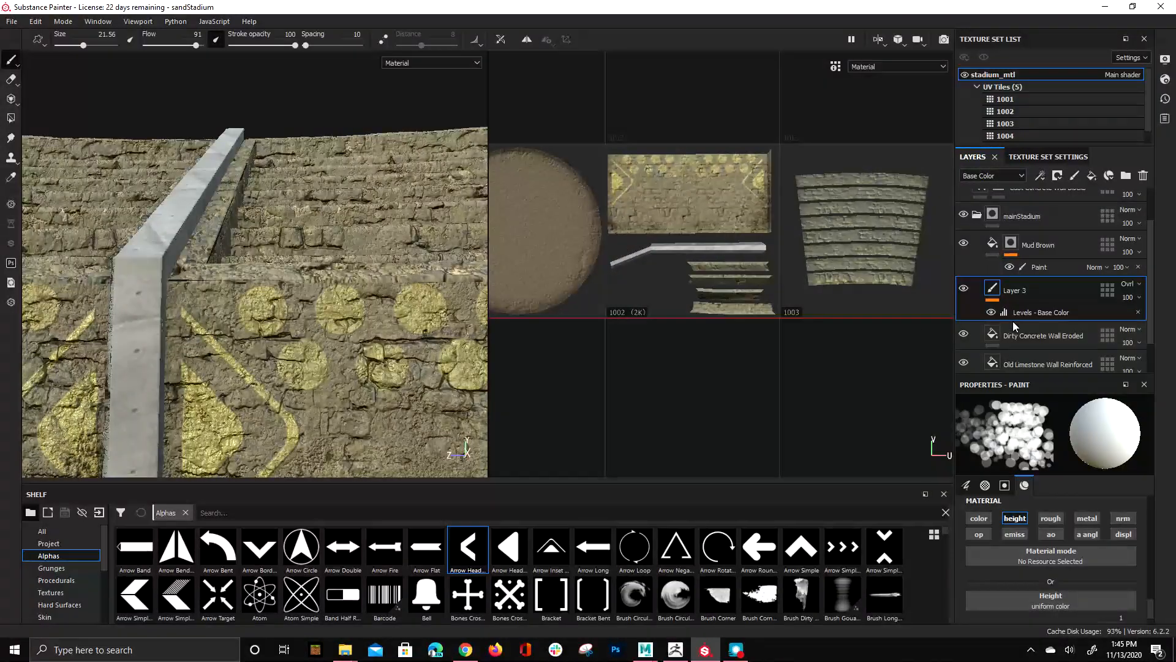
Step: Collapse the mainStadium folder and create a folder named "divider" directly above the Cast Concrete Wall Blocks layer
left_click(976, 216)
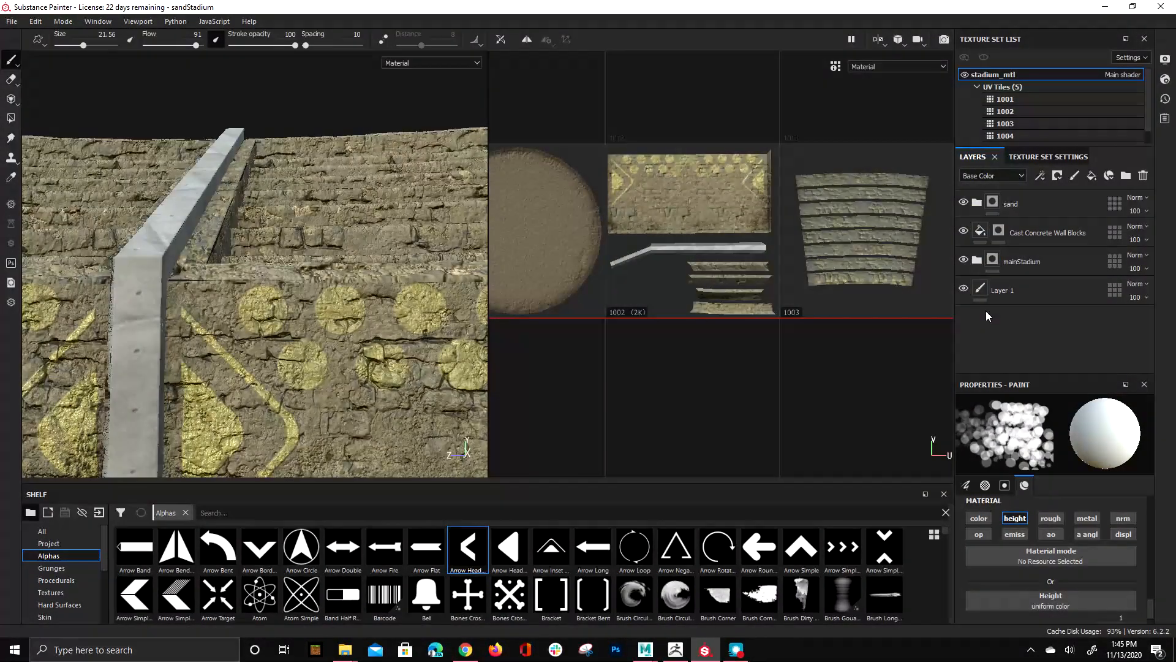
left_click(1094, 237)
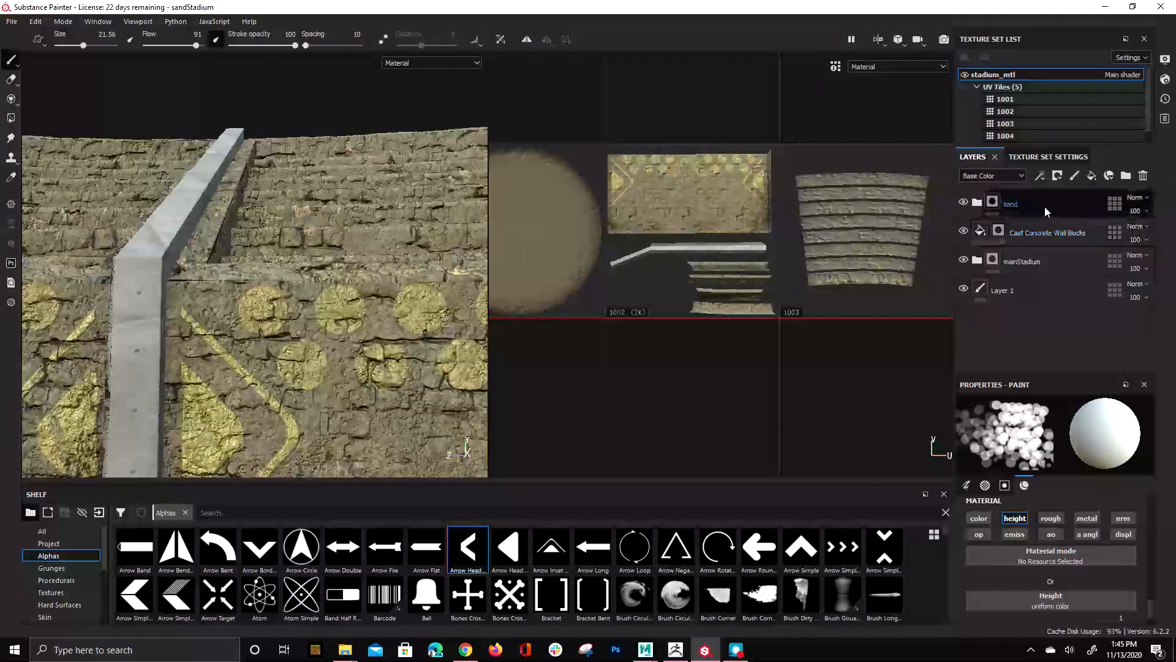
left_click(1035, 237)
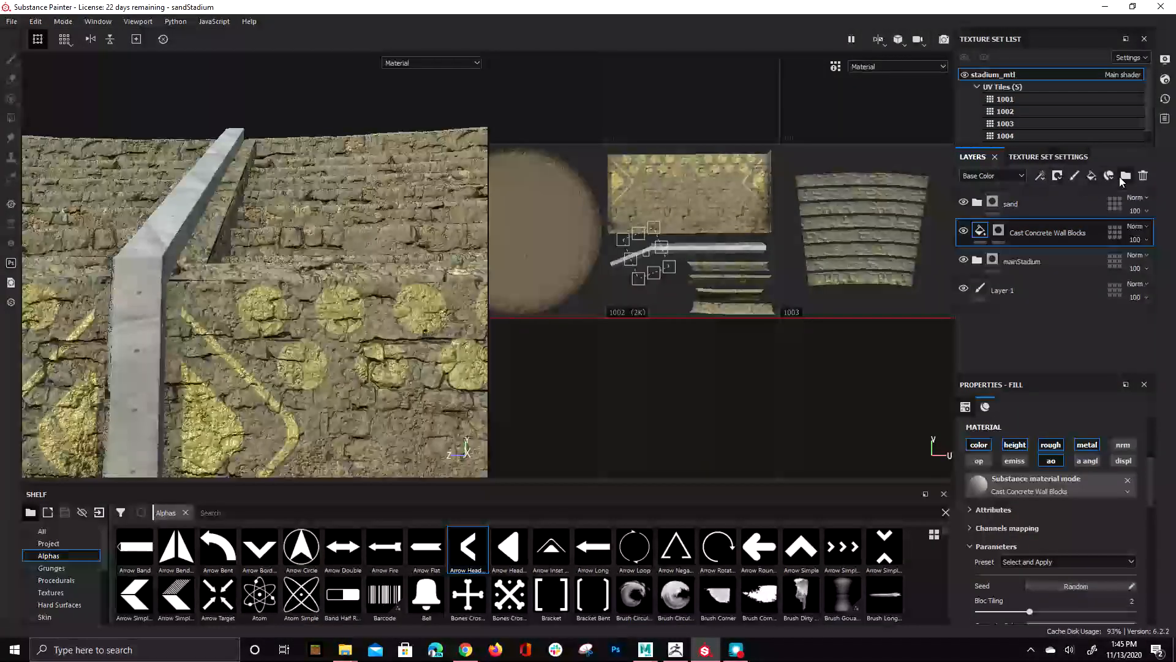
left_click(1125, 177)
double_click(1005, 231)
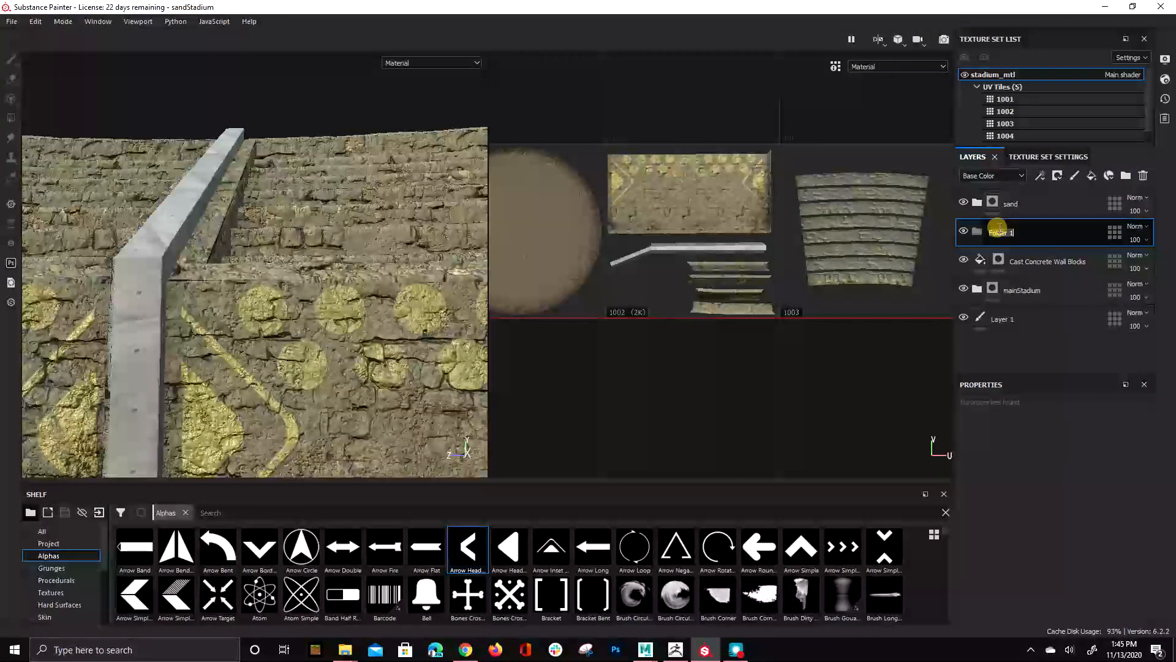
type("div")
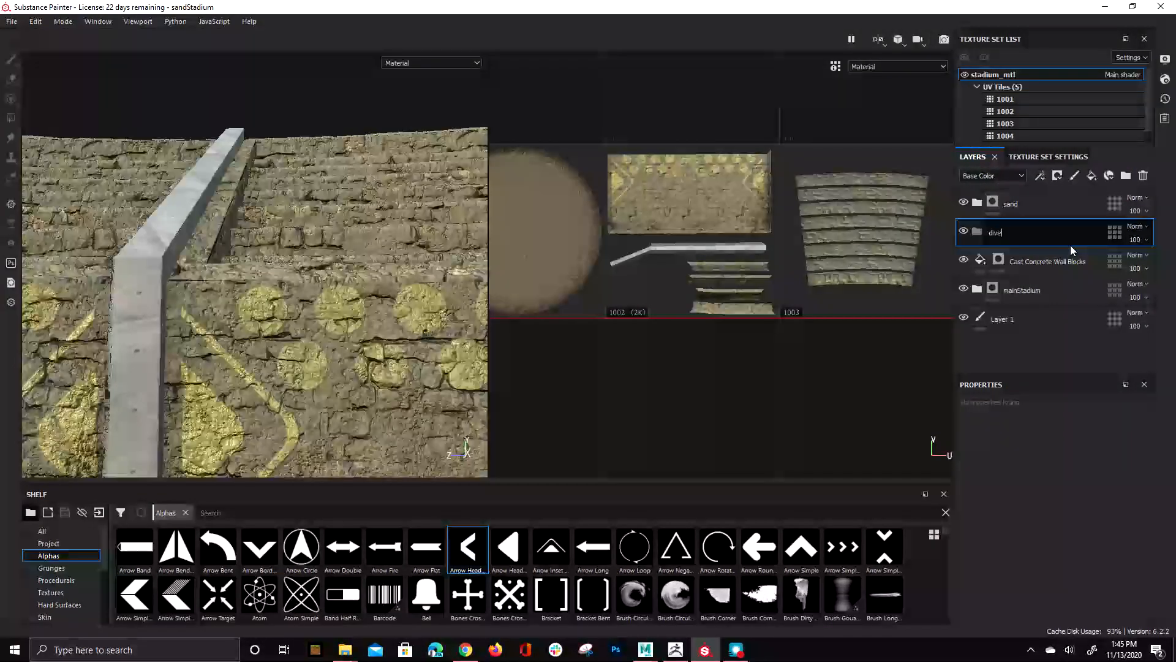
type("ider")
key("Return")
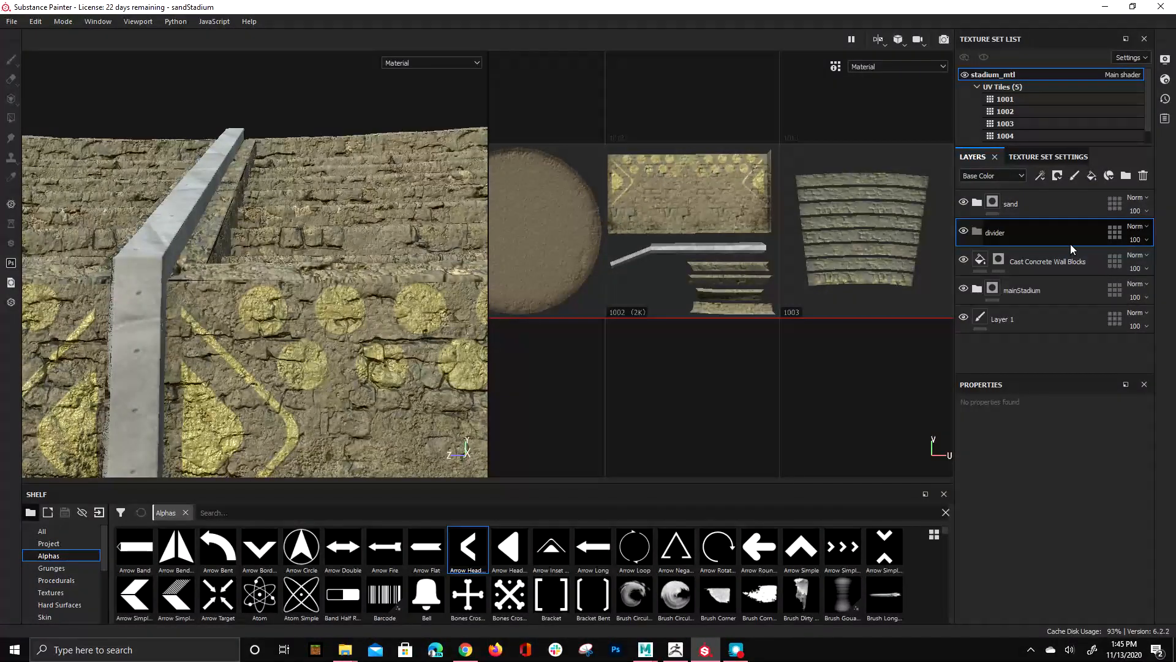
Step: Move the Cast Concrete Wall Blocks layer into the divider folder and add a black mask to that folder
left_click_drag(1077, 262, 1007, 237)
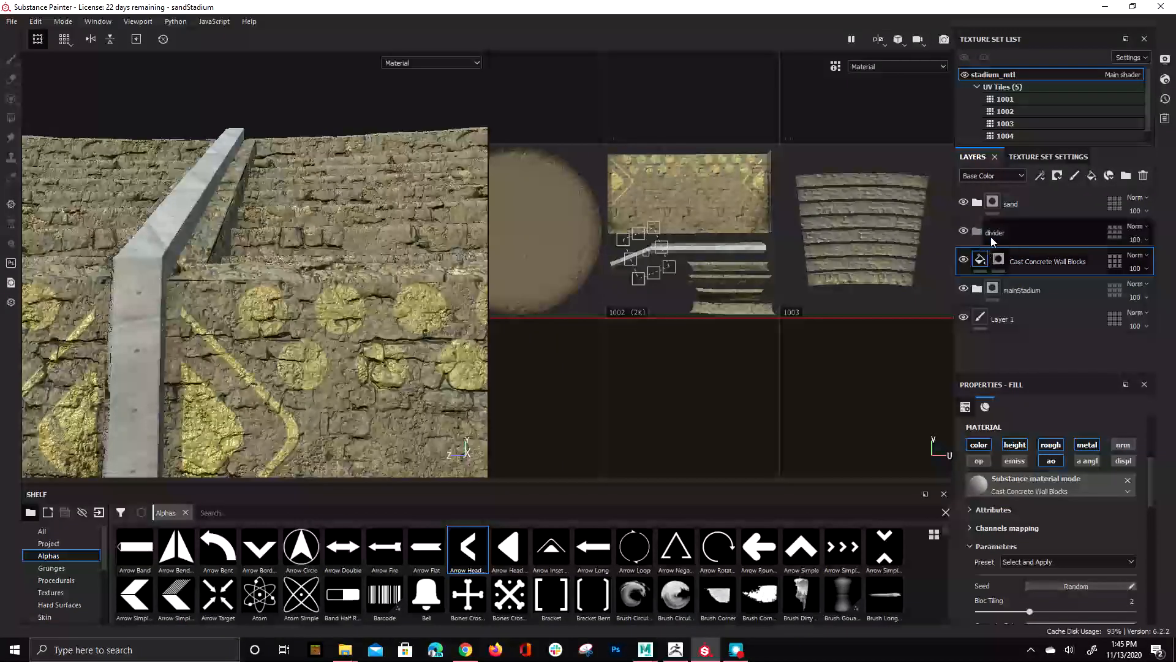
left_click_drag(1001, 264, 998, 231)
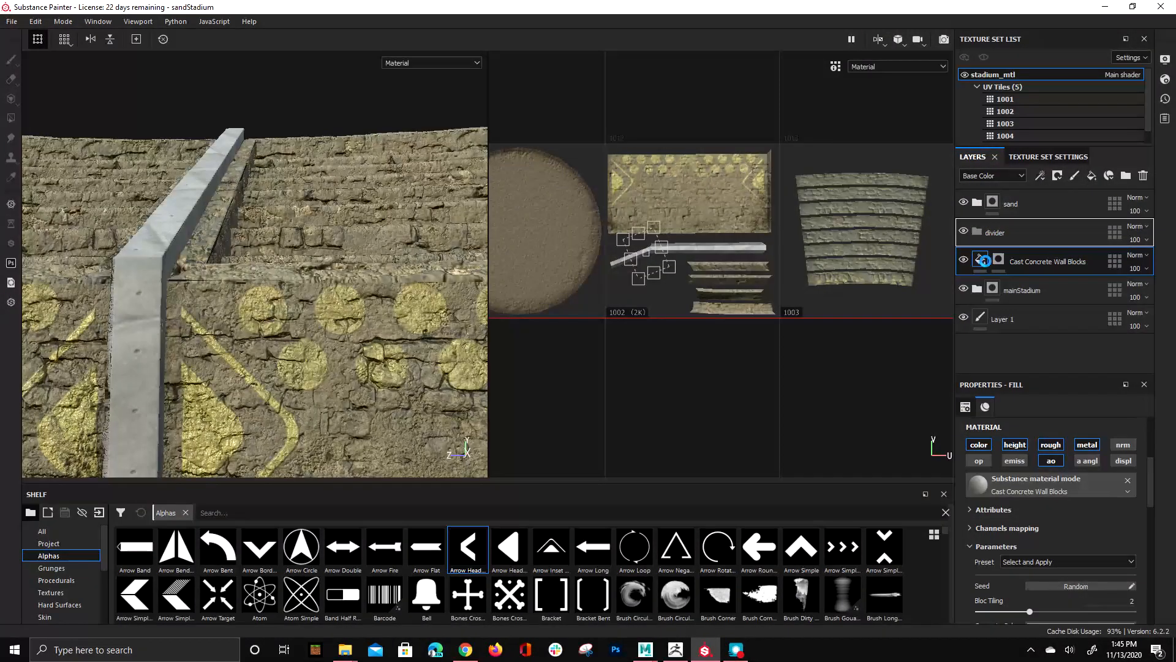
right_click(1013, 234)
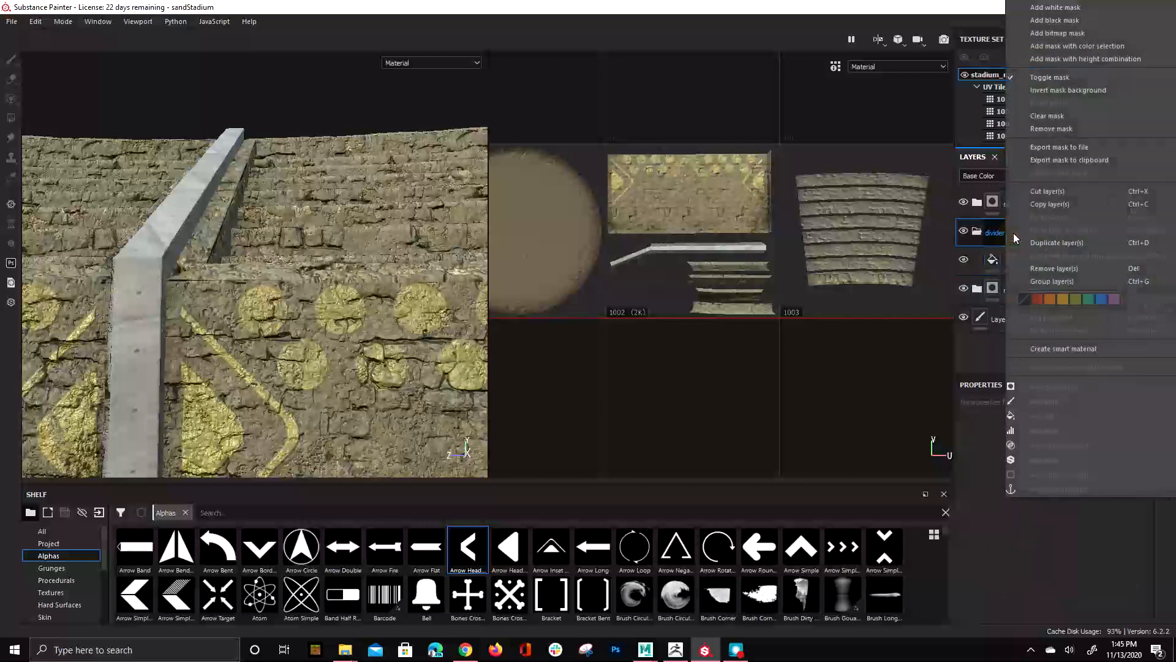
left_click(1096, 21)
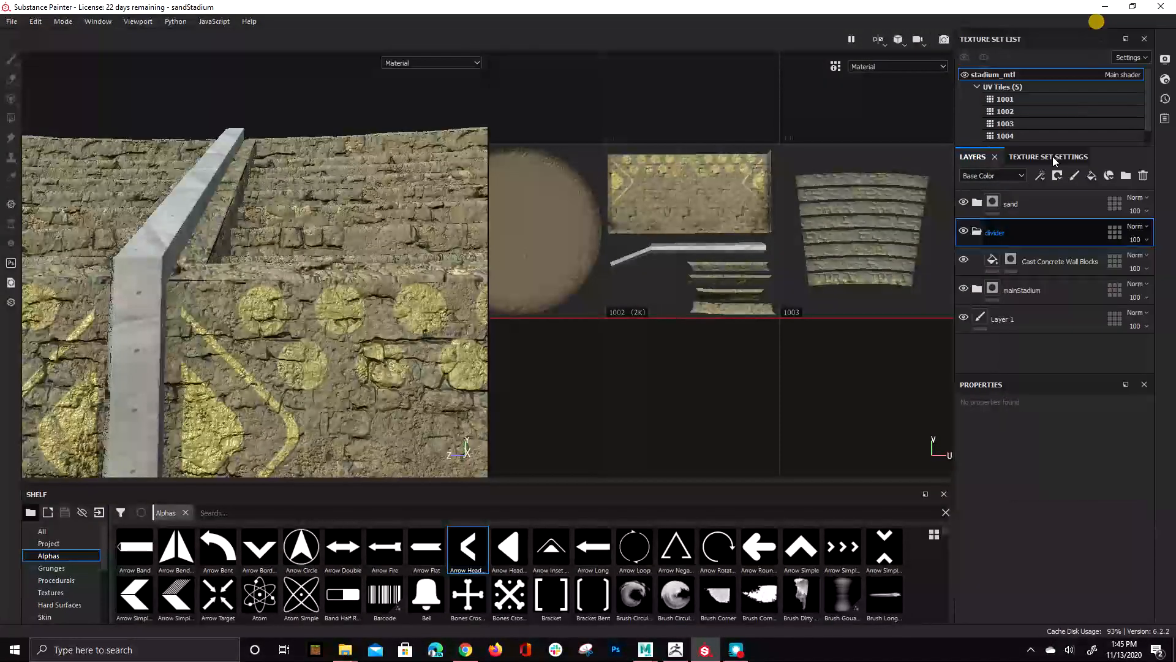
Step: Copy the Cast Concrete Wall Blocks mask into the divider folder's mask and remove the layer's own mask
right_click(1014, 260)
left_click(1054, 447)
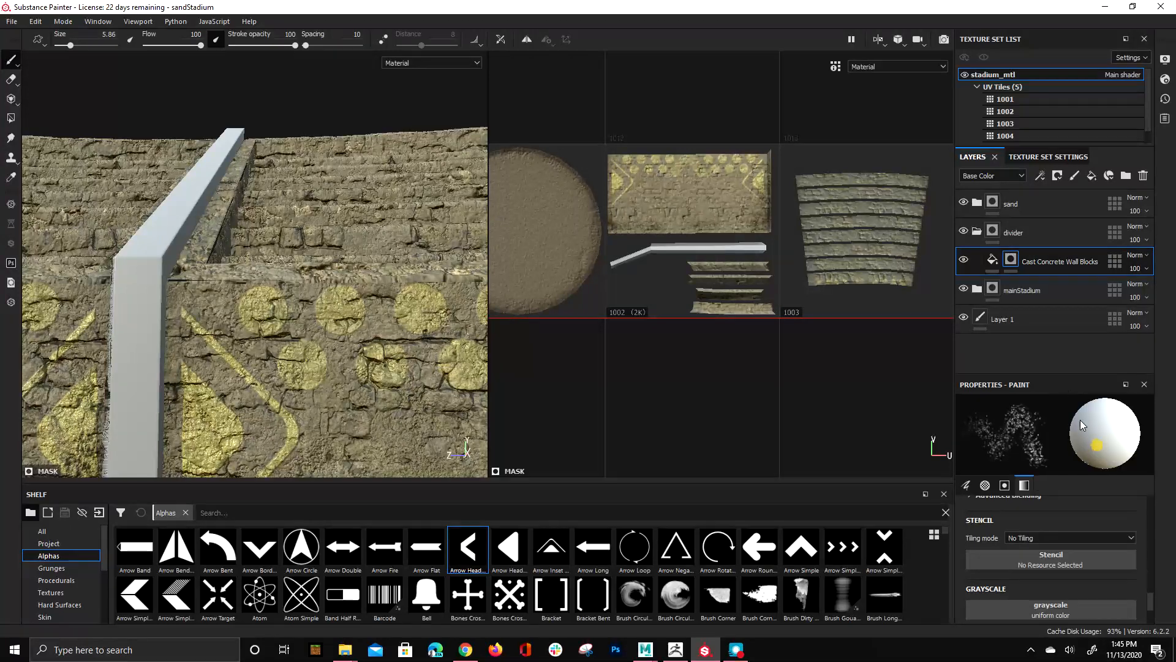
right_click(994, 239)
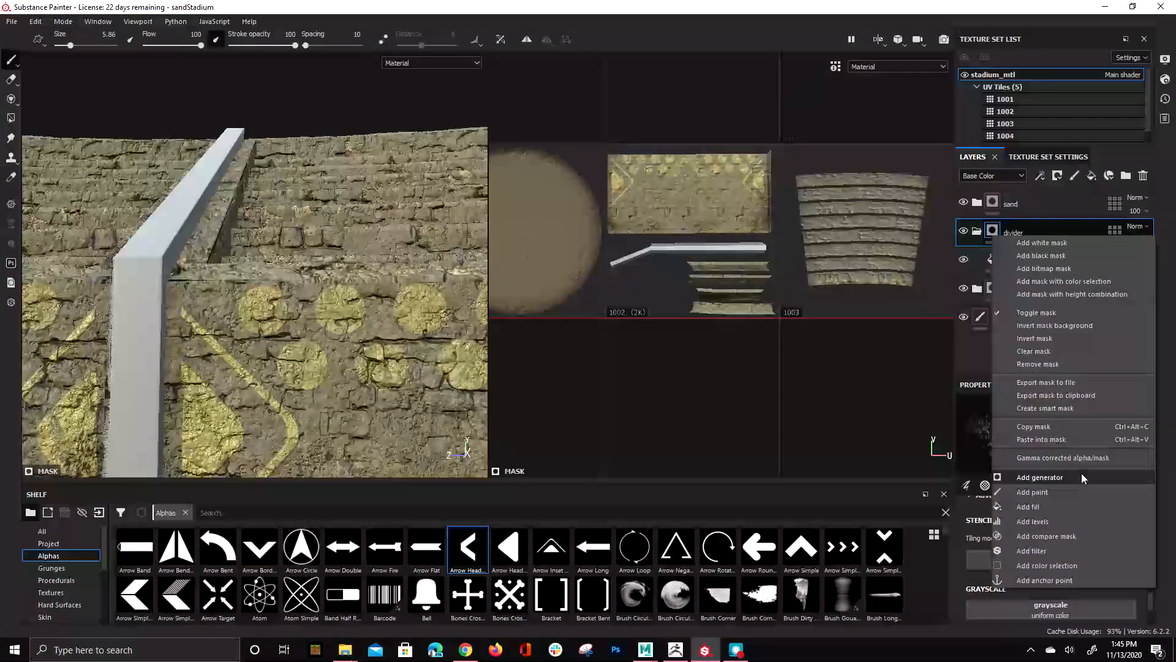
left_click(1042, 439)
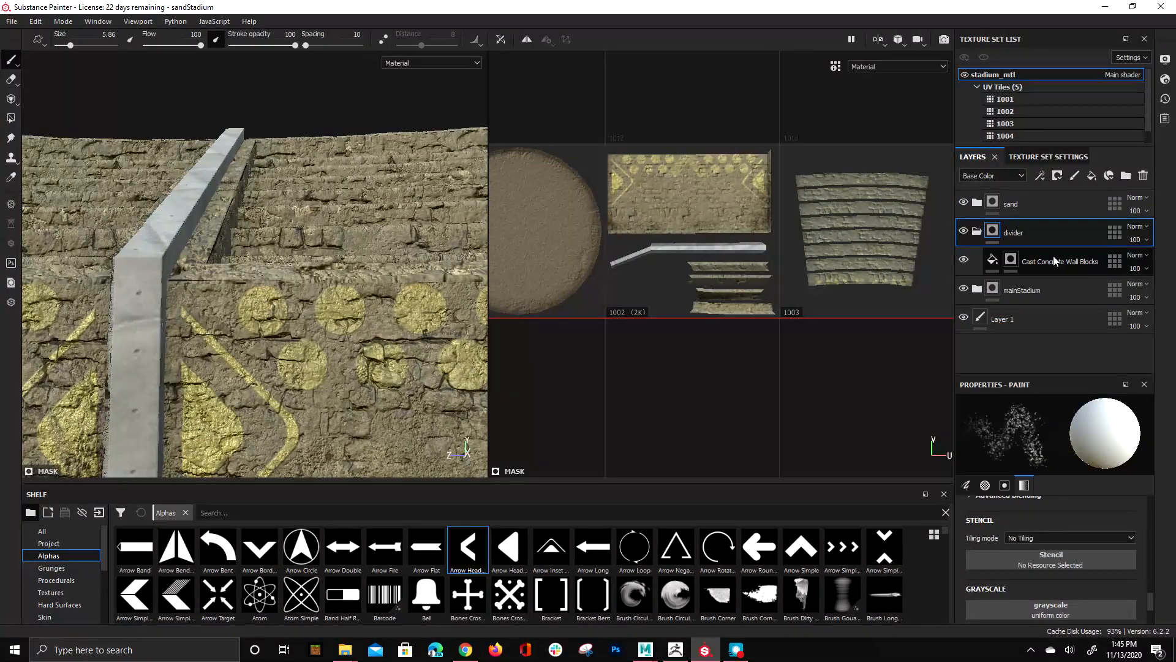
right_click(1011, 259)
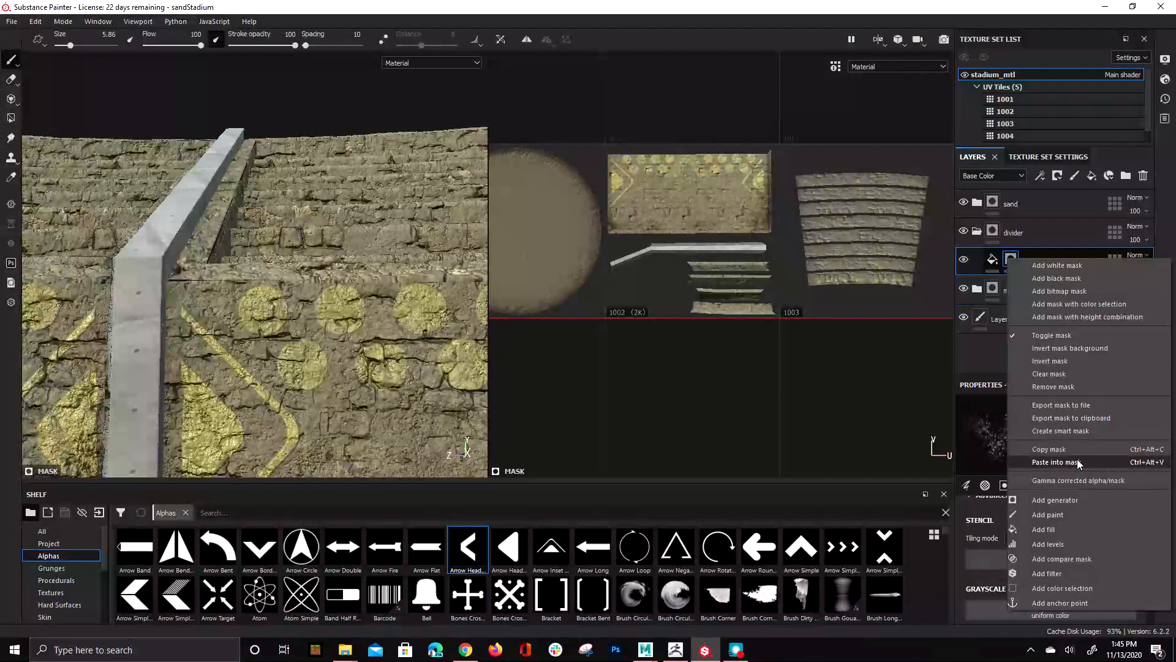
left_click(1082, 385)
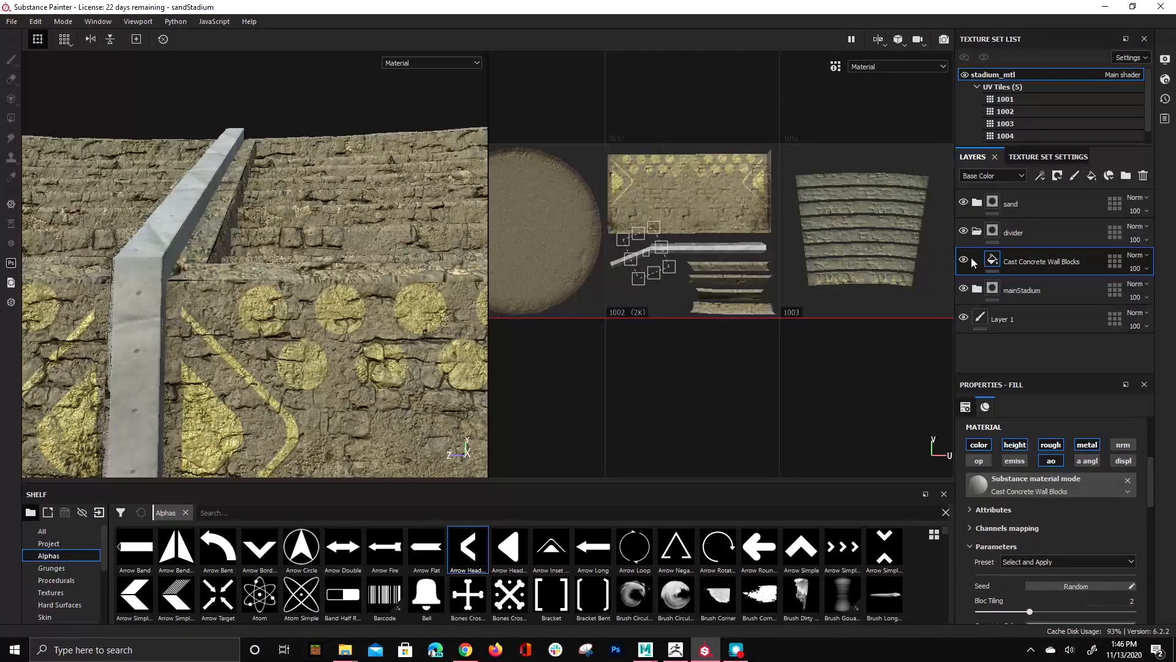
Step: Add a paint layer above Cast Concrete Wall Blocks with the color, height, rough and metal channels enabled
left_click(1075, 176)
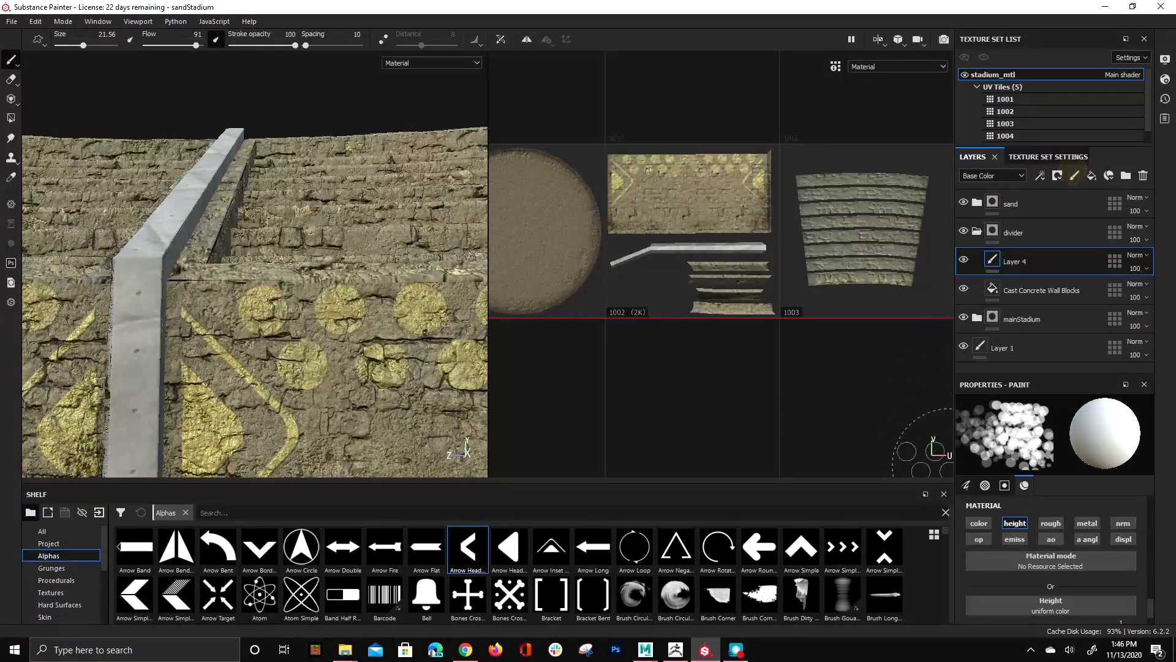
left_click(1015, 524)
left_click(979, 523)
left_click(1050, 523)
left_click(1087, 523)
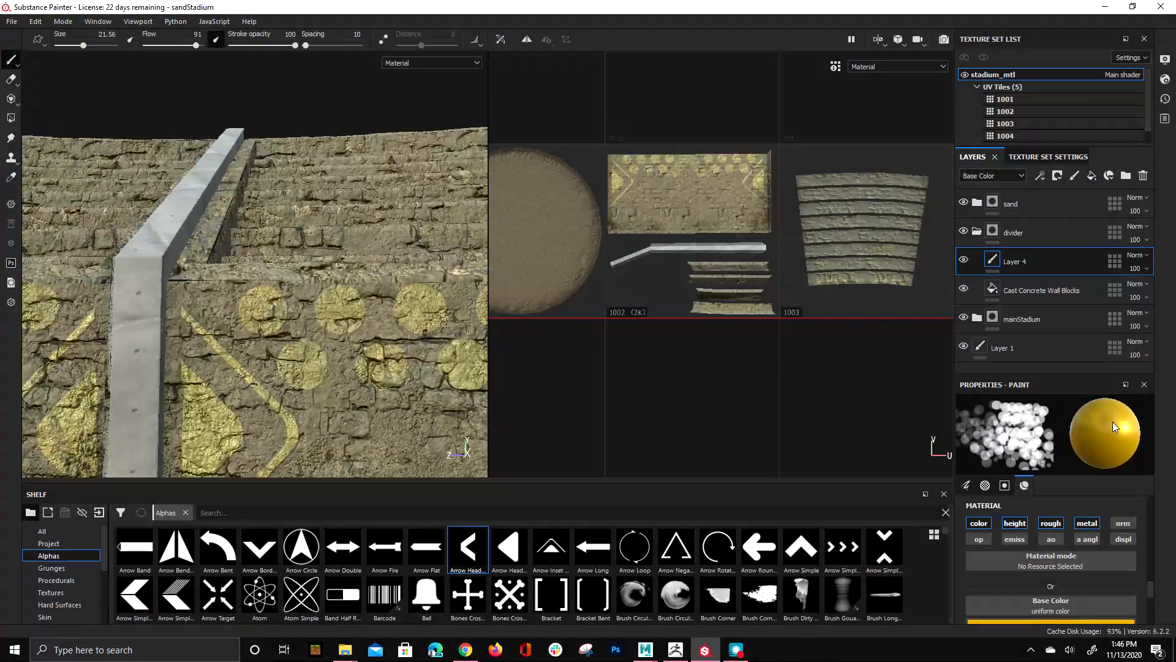
Step: Set the new layer's paint height to 0.5642 and its roughness to 0.1751
scroll(1130, 535, "down", 3)
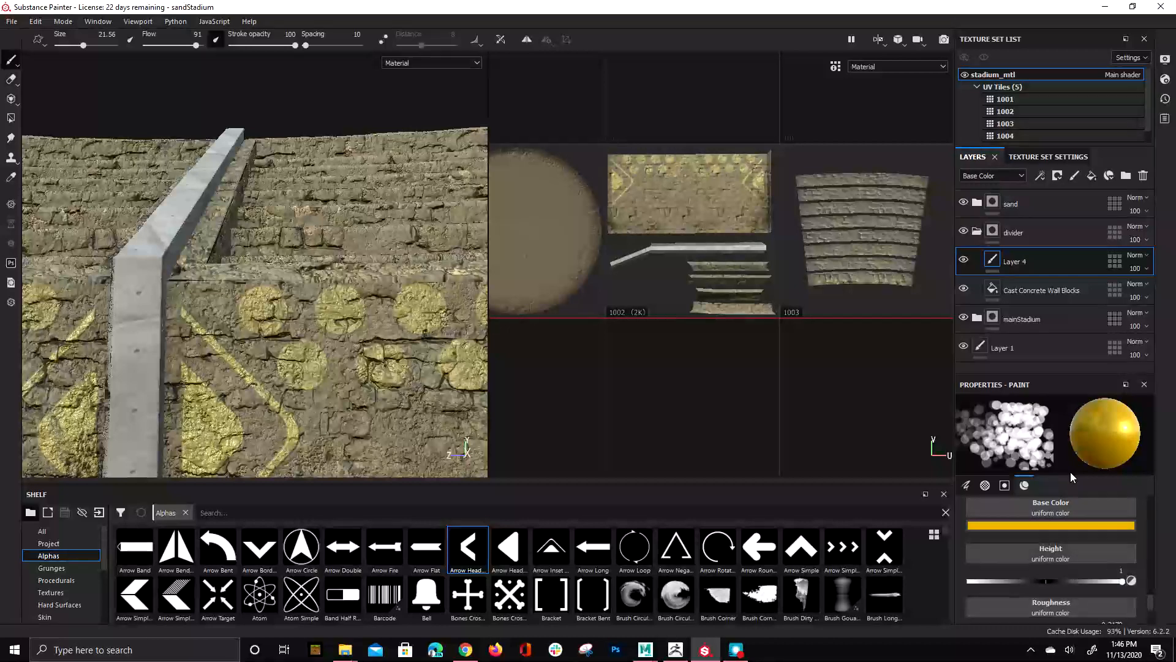
scroll(1054, 579, "down", 1)
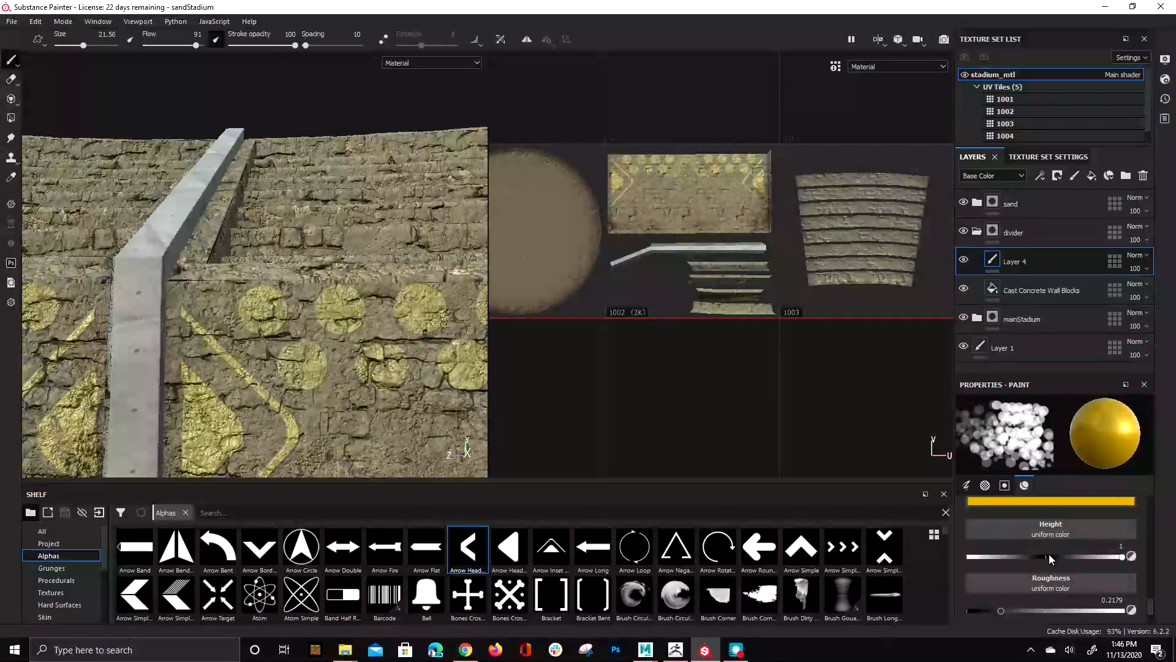
left_click_drag(1049, 555, 1090, 556)
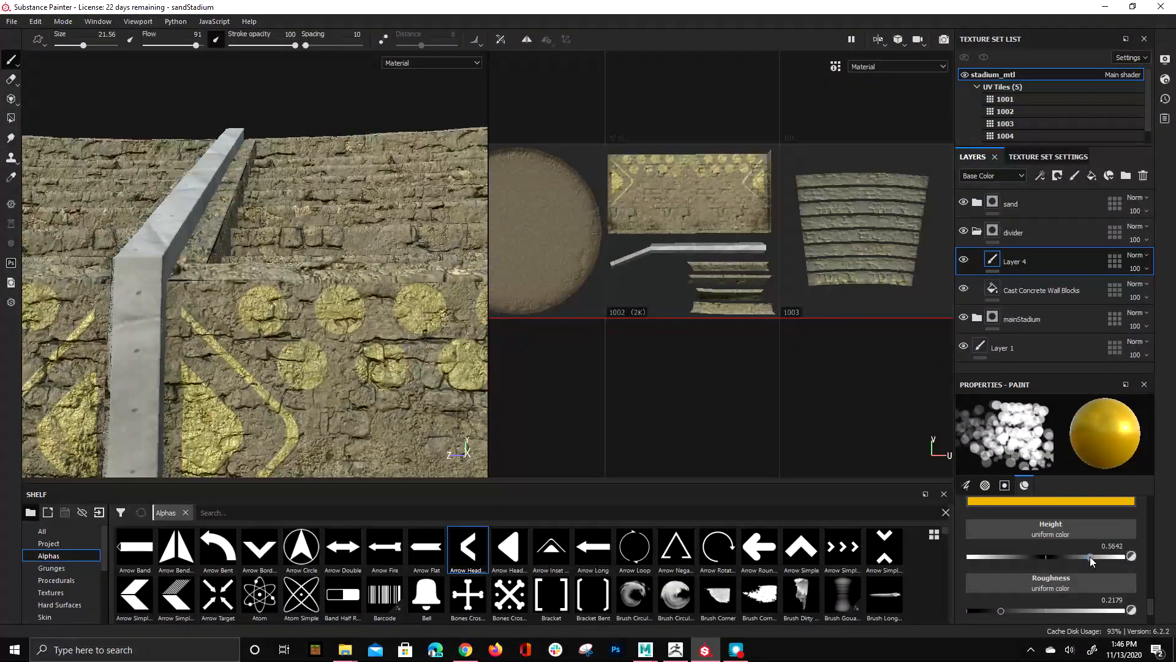
scroll(1022, 596, "down", 1)
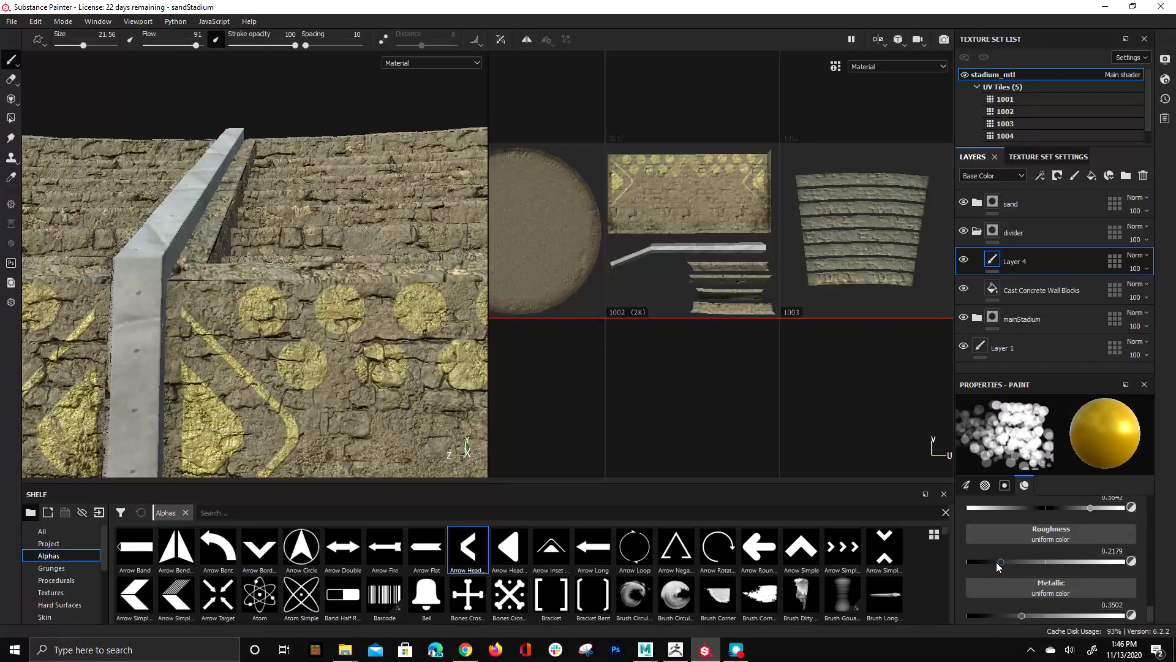
mouse_move(982, 562)
left_mouse_down()
mouse_move(1018, 562)
mouse_move(994, 562)
left_mouse_up()
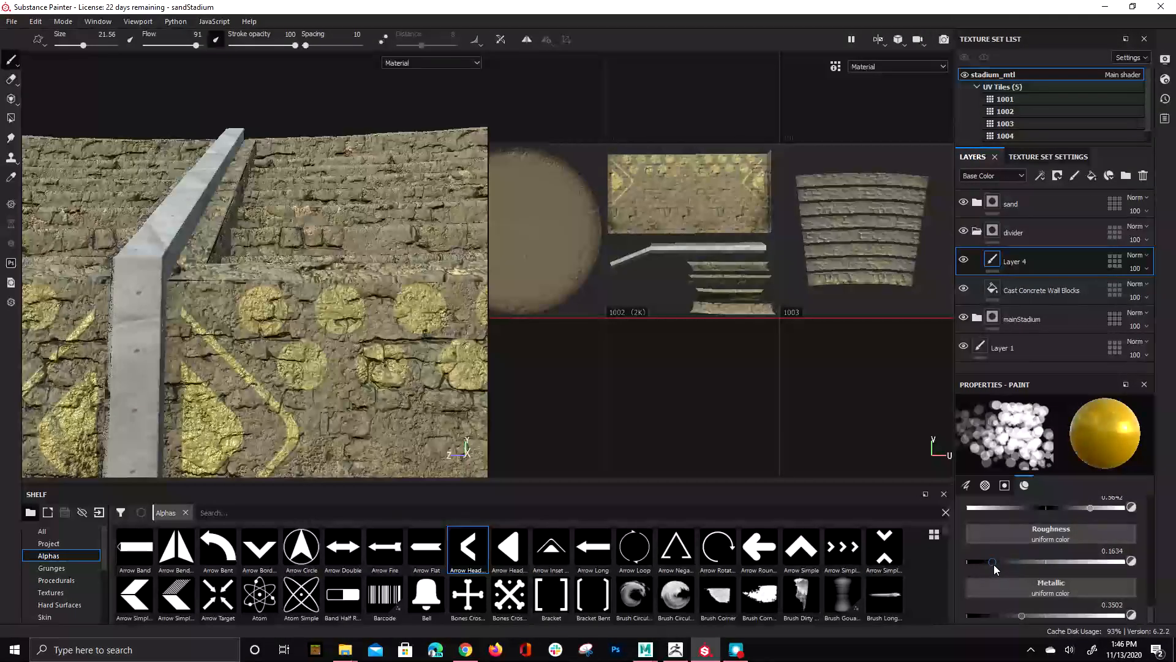
Step: Change the paint's base color to a saturated red
scroll(1072, 551, "up", 2)
left_click(1058, 550)
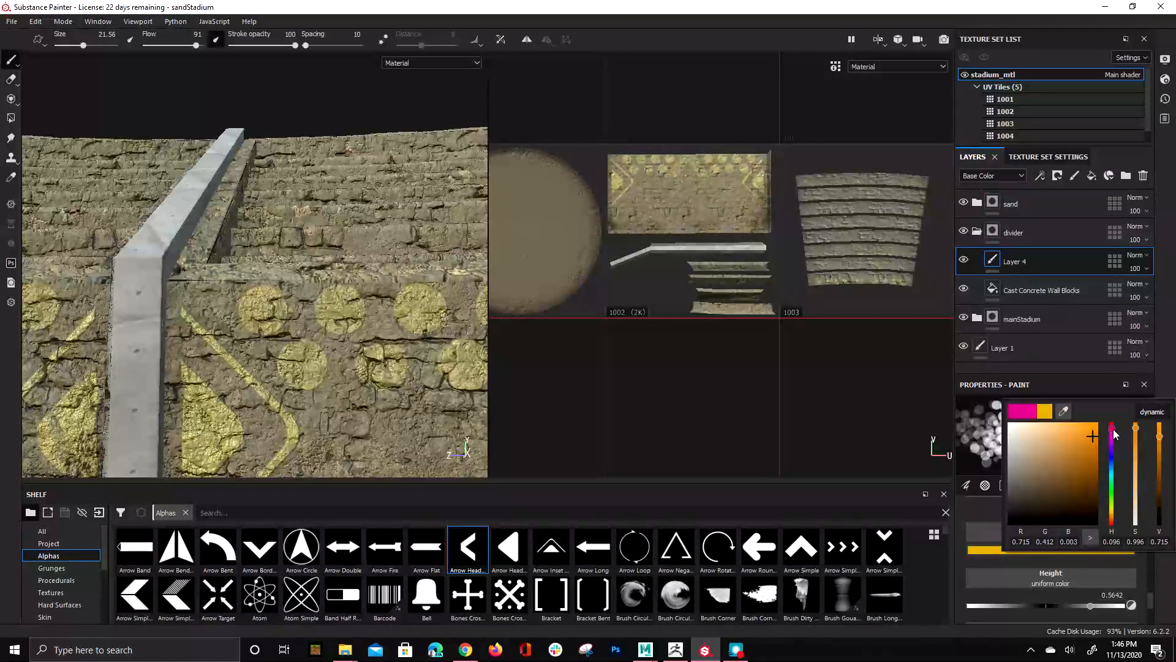
left_click(1114, 425)
left_click_drag(1111, 429, 1112, 424)
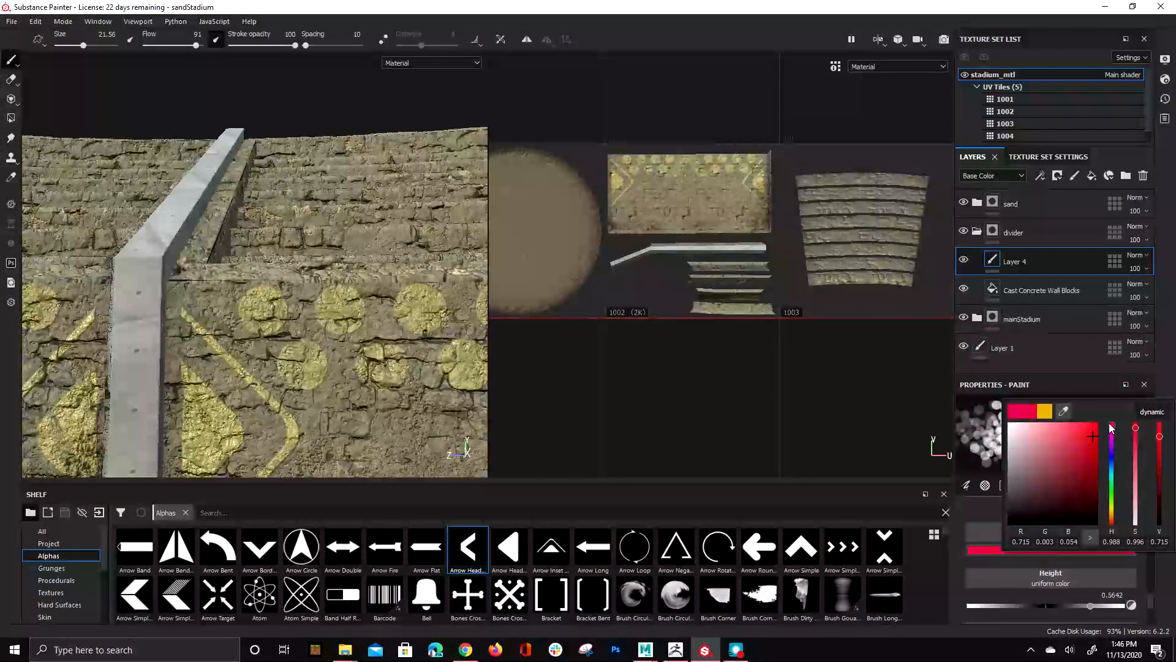
Step: Try two large red bands on the front of the concrete divider and undo both
left_click(136, 276)
left_click(127, 453)
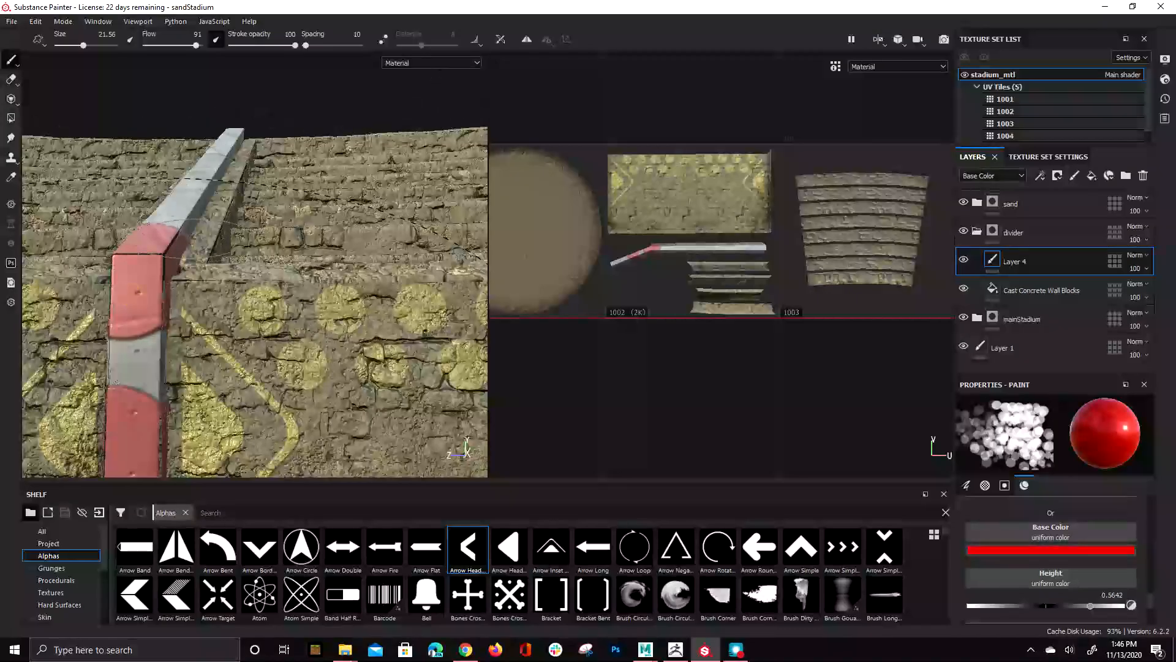
right_click_drag(136, 245, 71, 289, "alt")
middle_click_drag(71, 289, 179, 278, "alt")
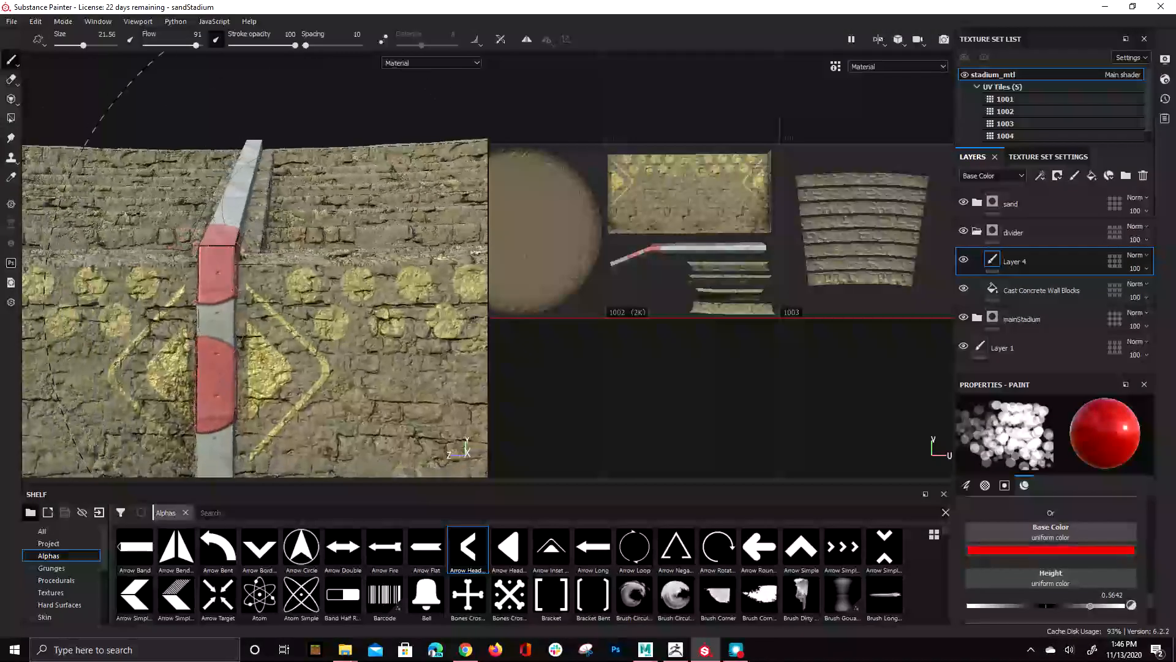
key("ctrl+z")
key("ctrl+z")
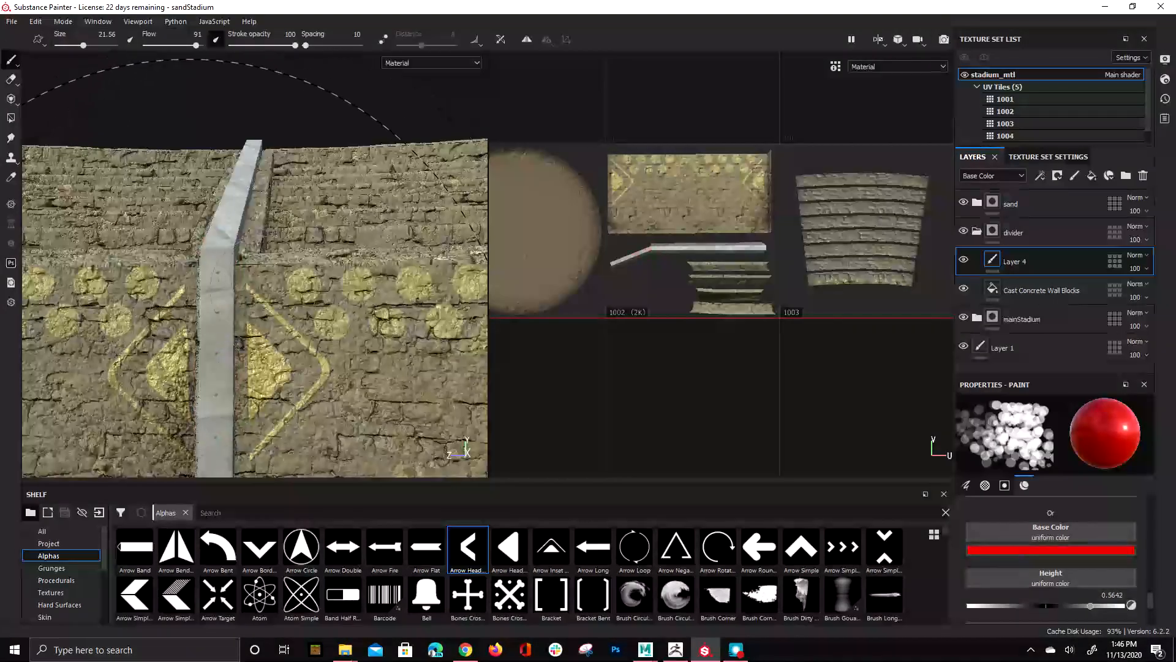
Step: Set the red paint's metallic value to 0.0584 and its roughness to 0.2218
scroll(1036, 552, "down", 1)
scroll(1035, 554, "down", 2)
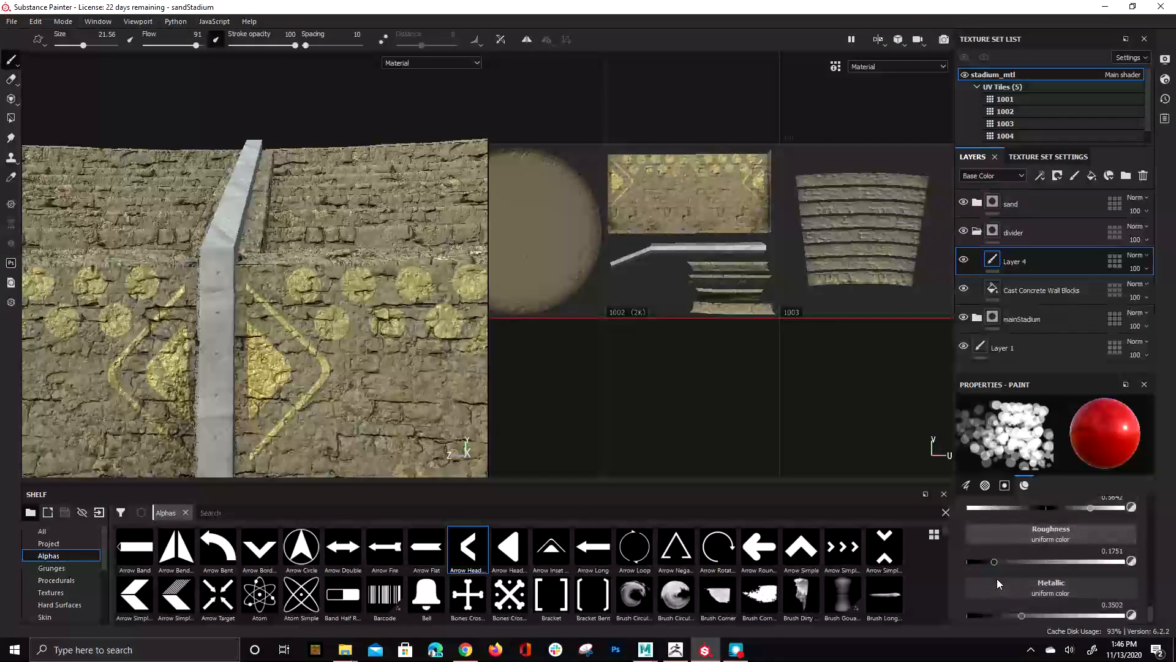
left_click_drag(1021, 620, 998, 615)
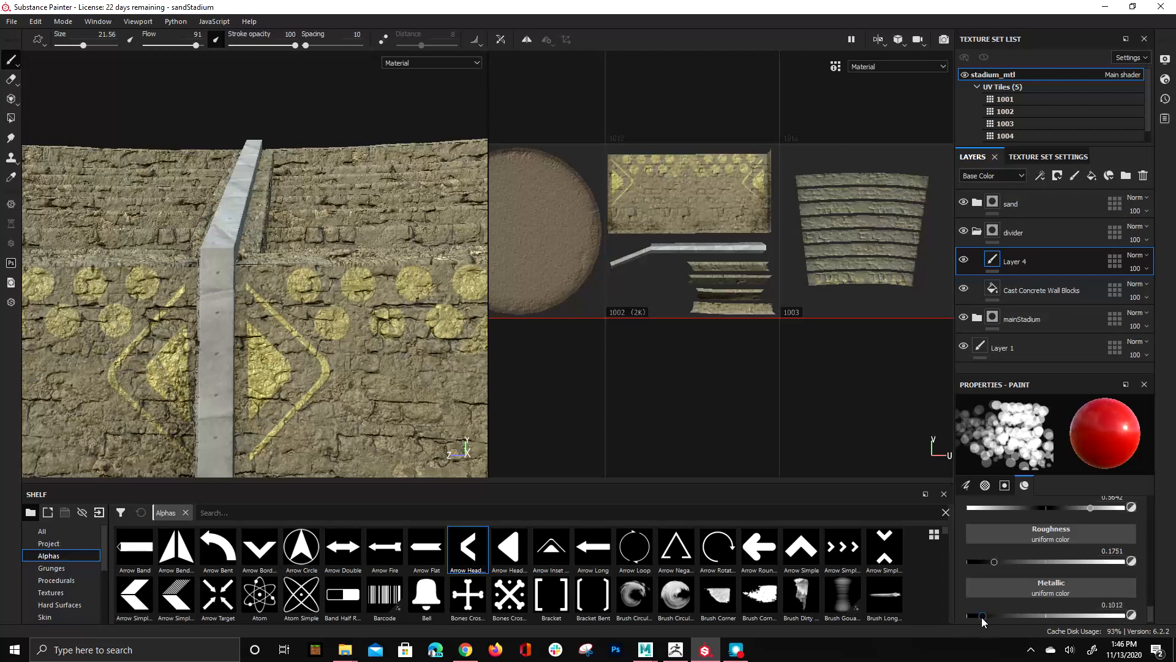
mouse_move(997, 561)
left_mouse_down()
mouse_move(977, 562)
mouse_move(1047, 561)
mouse_move(1001, 561)
left_mouse_up()
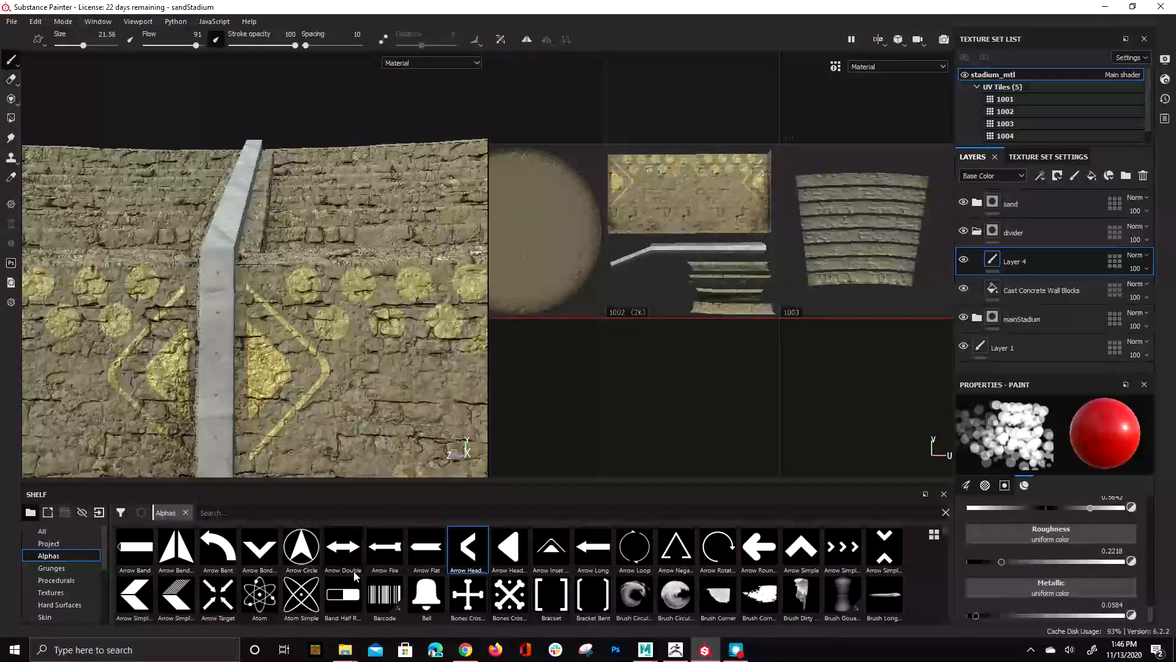
Step: Load the Arrow Band alpha into the brush and reduce the brush size to under 3 for the divider
left_click(137, 553)
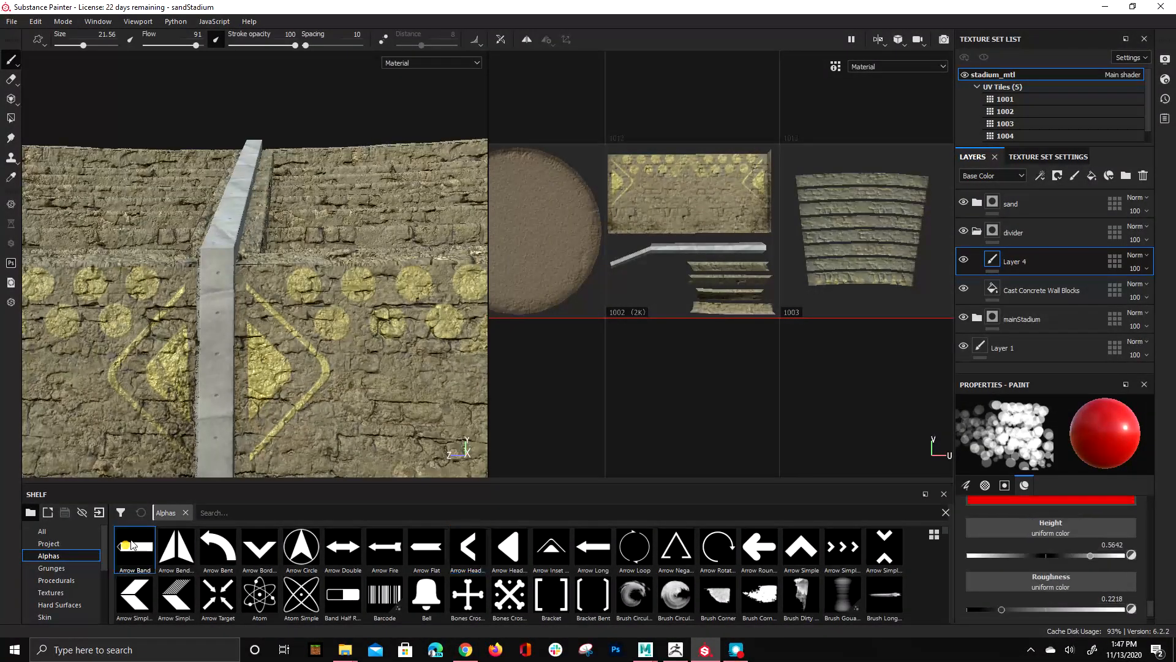
left_click_drag(318, 279, 386, 286, "alt")
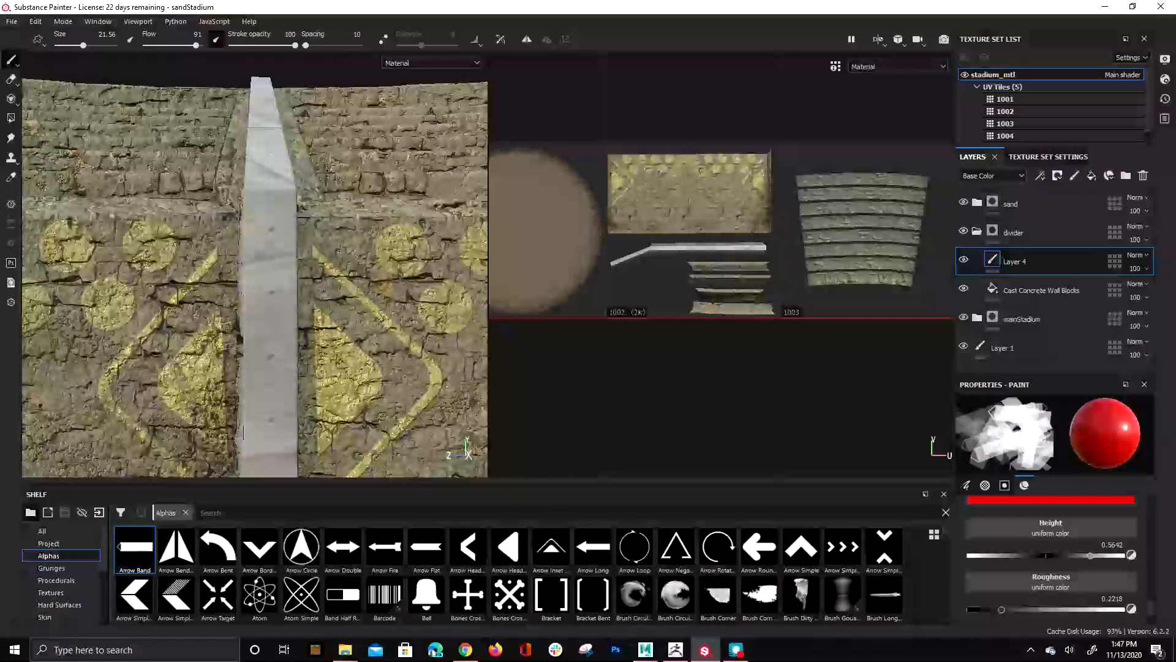
key("bracketleft")
key("bracketleft")
key("bracketleft")
key("bracketleft")
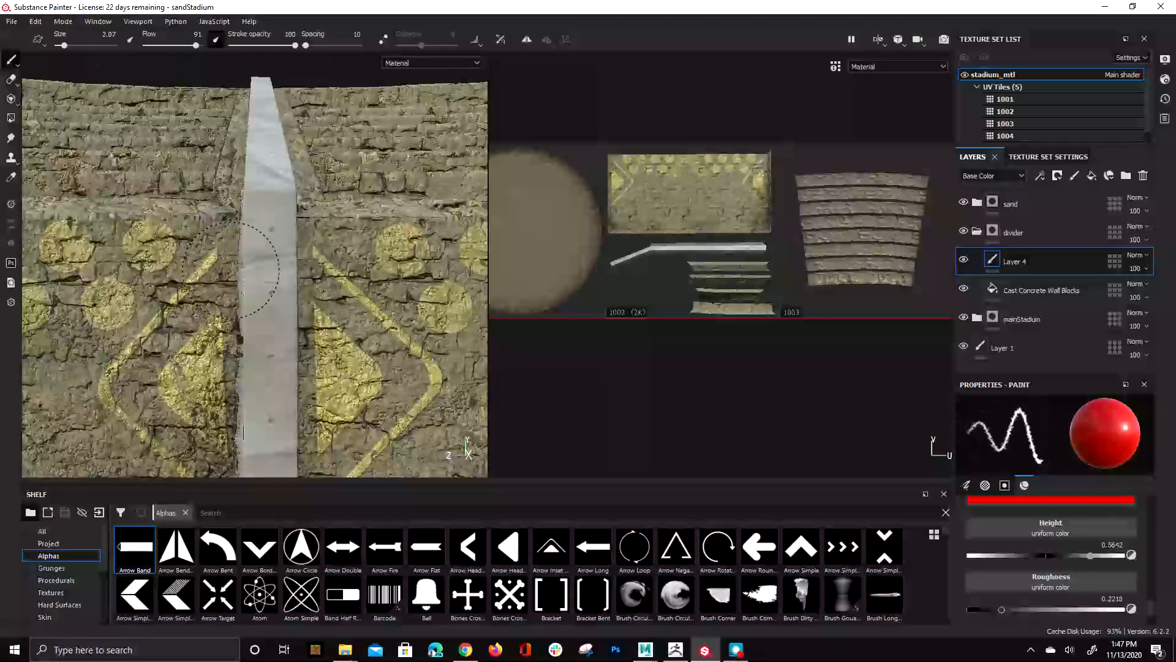
Step: Try a small red Arrow Band stamp near the bend of the divider and undo it
mouse_move(275, 210)
left_mouse_down()
mouse_move(288, 211)
mouse_move(340, 324)
mouse_move(266, 248)
mouse_move(268, 210)
mouse_move(279, 215)
left_mouse_up()
key("ctrl+z")
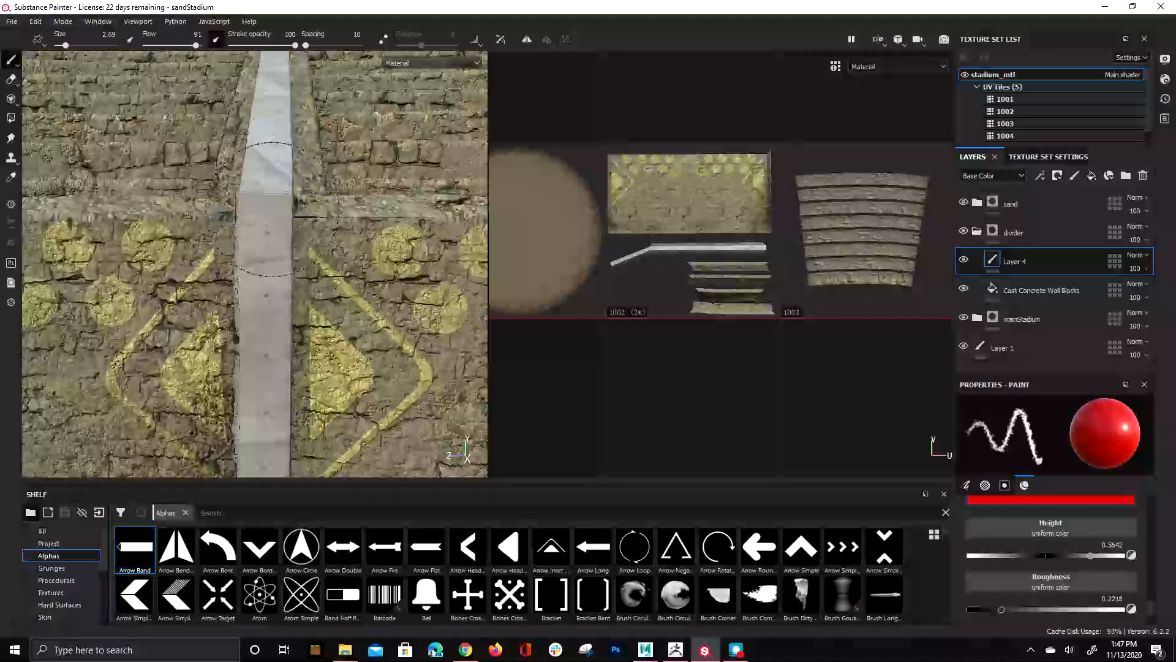
scroll(1075, 579, "down", 2)
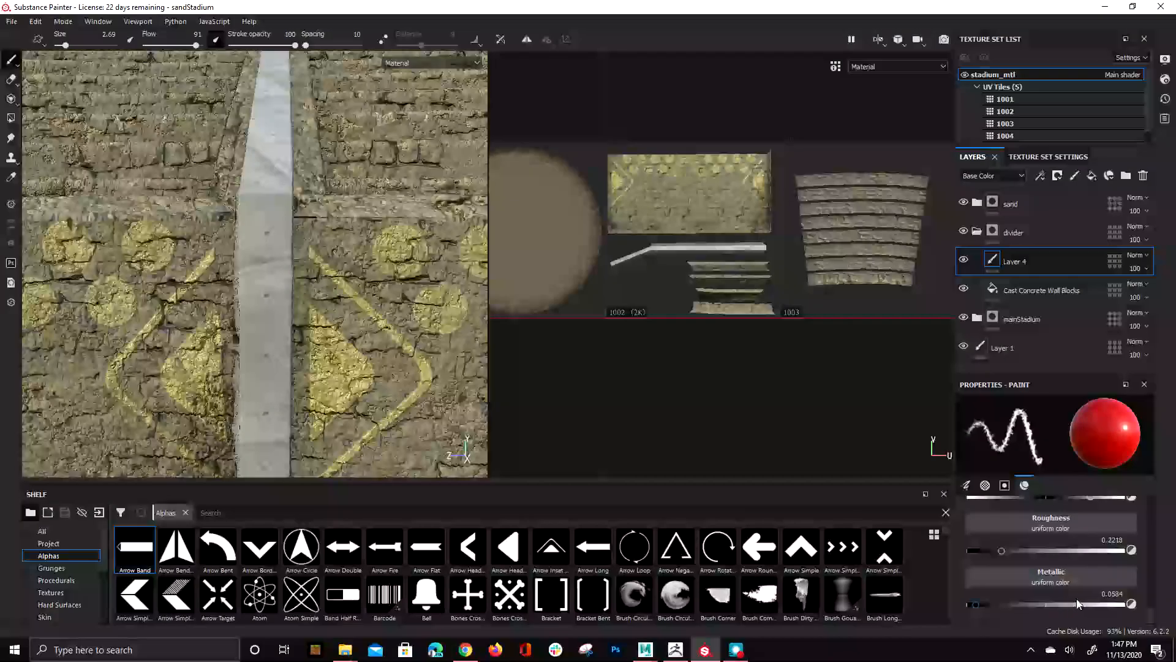
Step: Set the red paint's height to 0.1051
scroll(1067, 590, "up", 2)
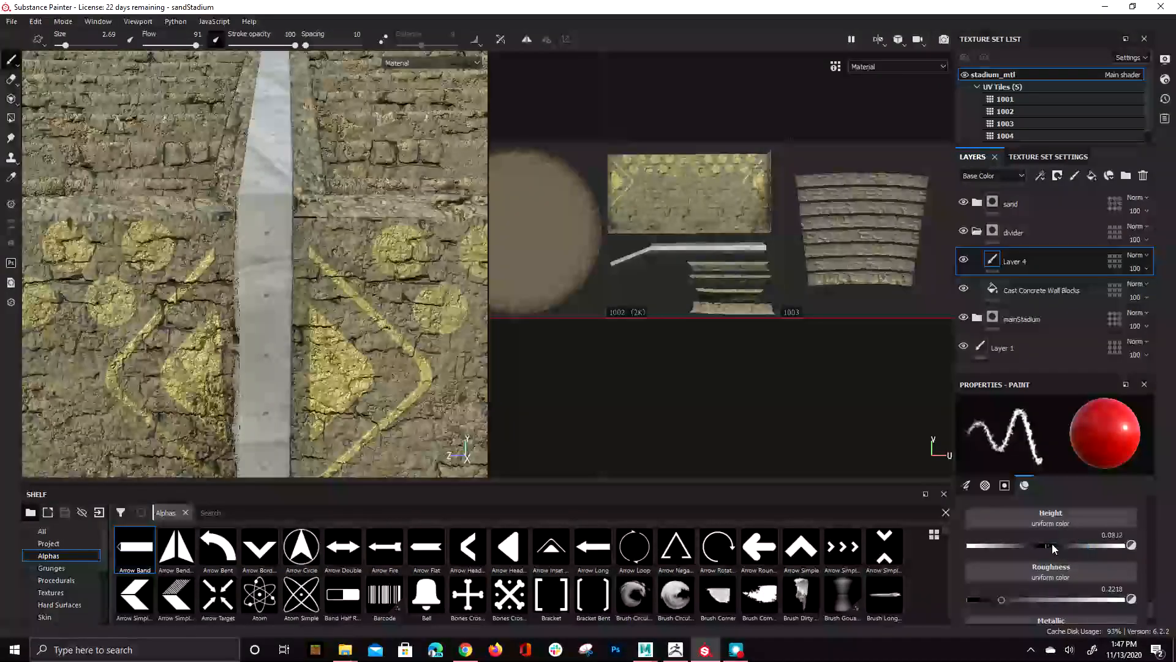
left_click(1055, 545)
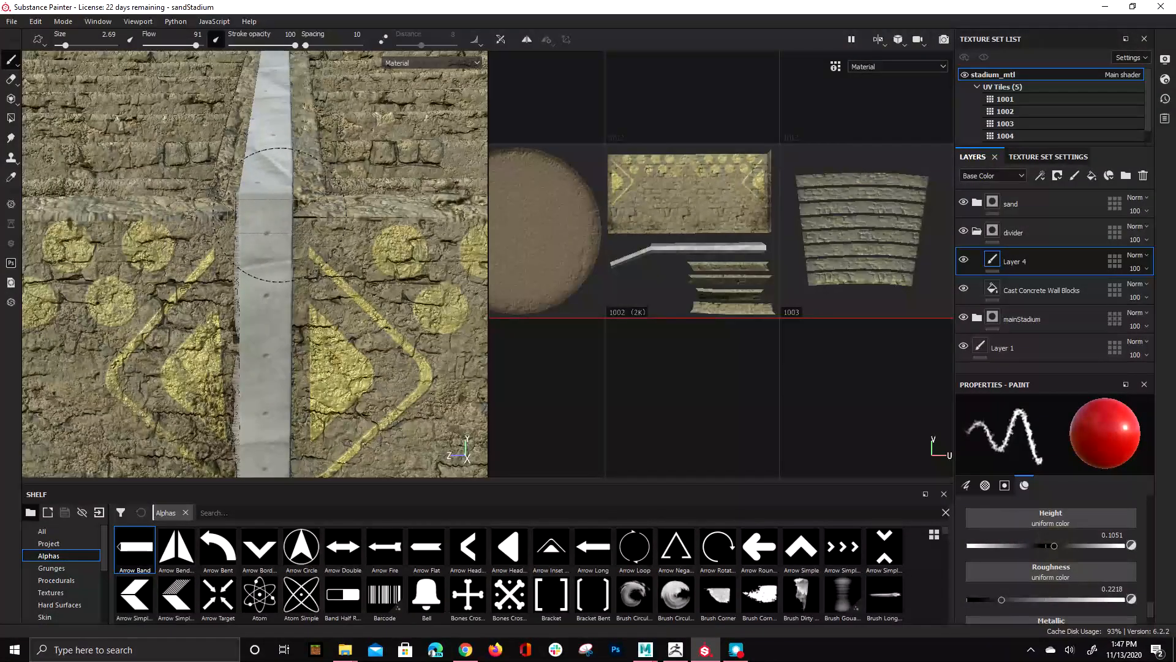
Step: Set up the Projection tool with a pure red base color and the Arrow Band alpha
key("4")
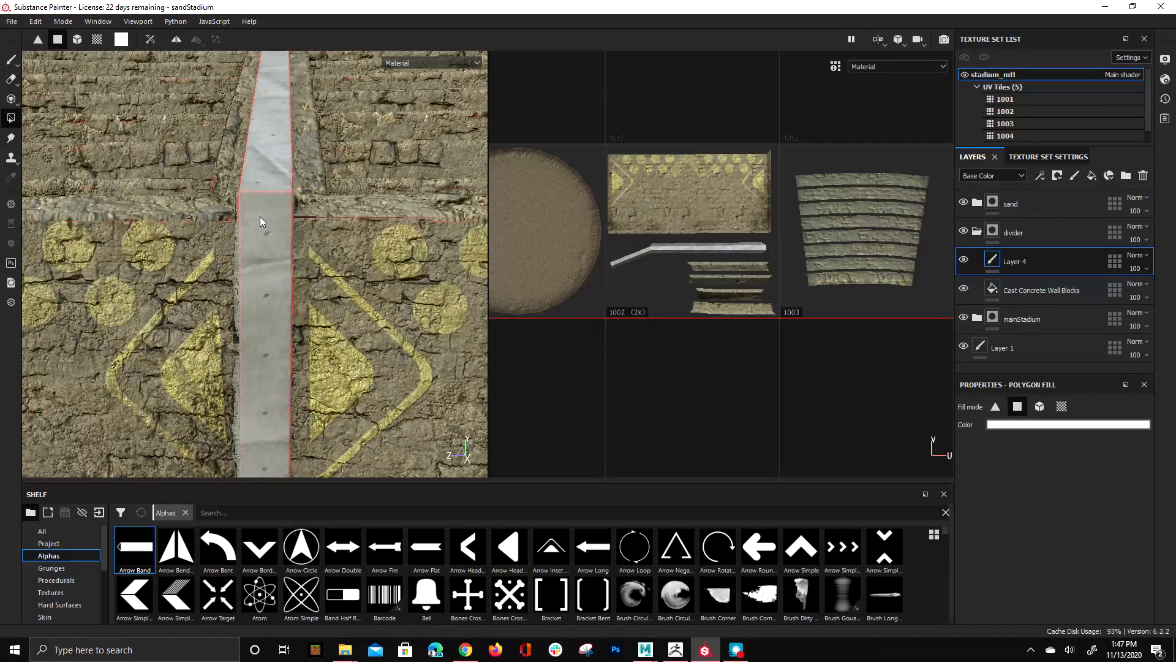
key("3")
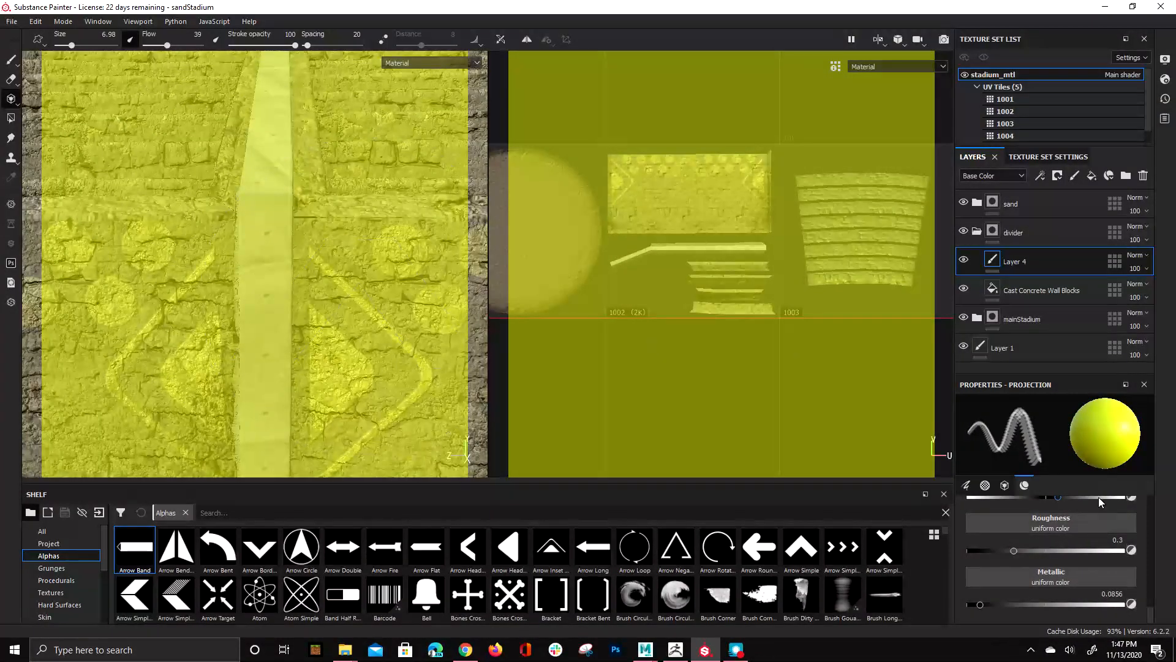
scroll(1093, 521, "up", 2)
left_click(1024, 515)
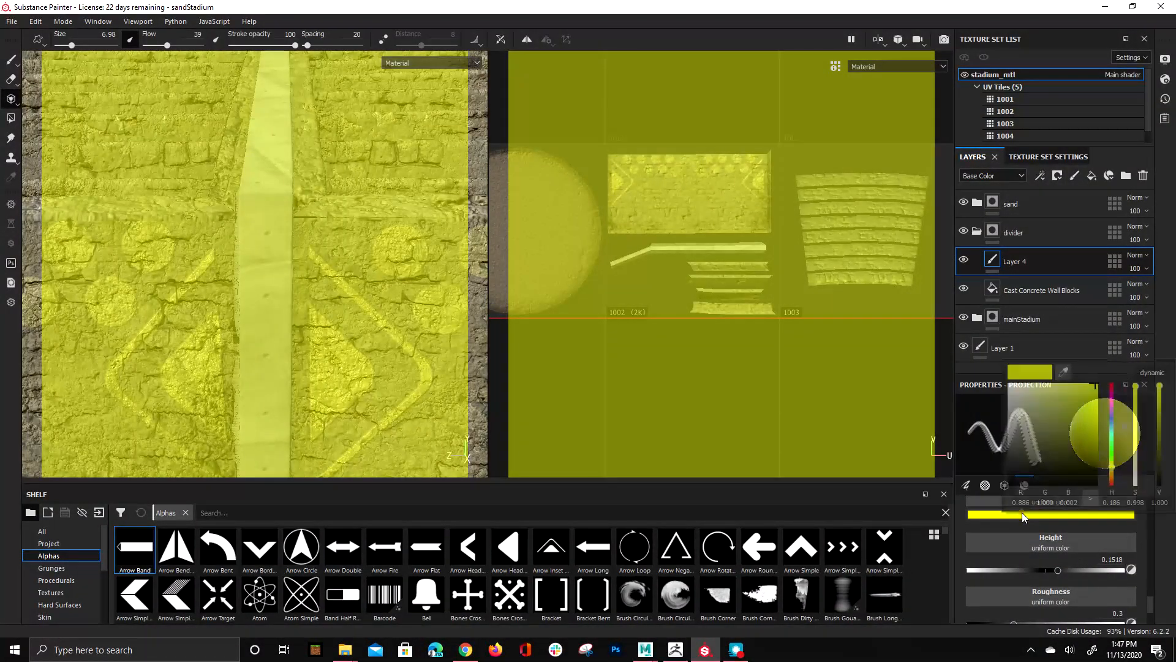
left_click_drag(1112, 474, 1111, 385)
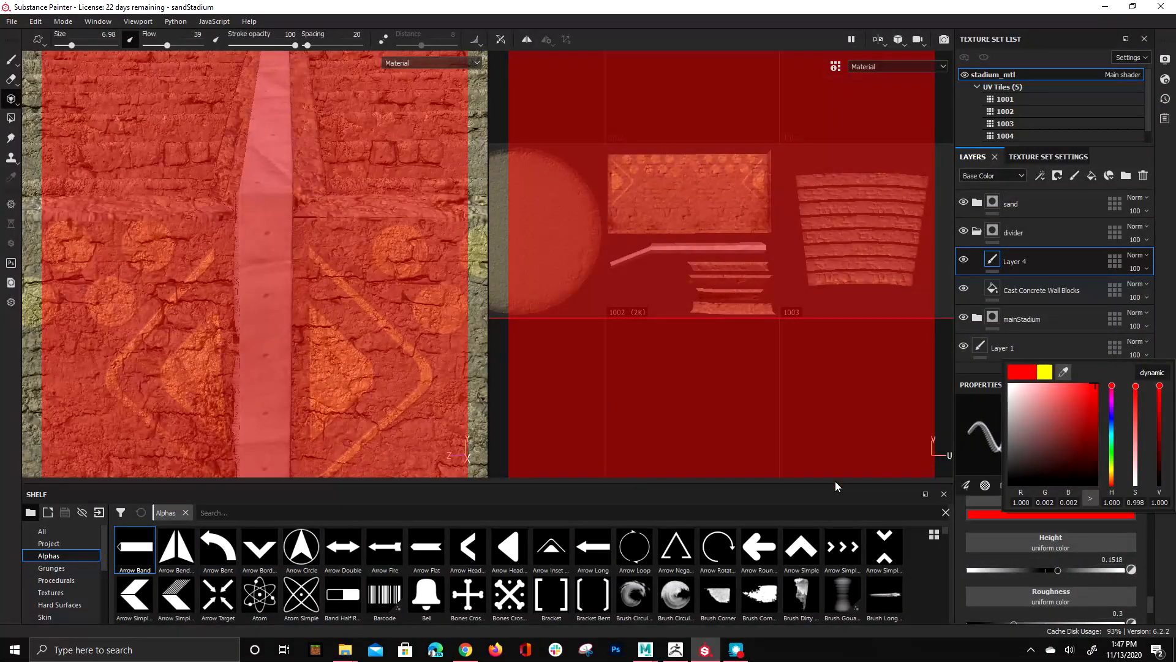
left_click(147, 560)
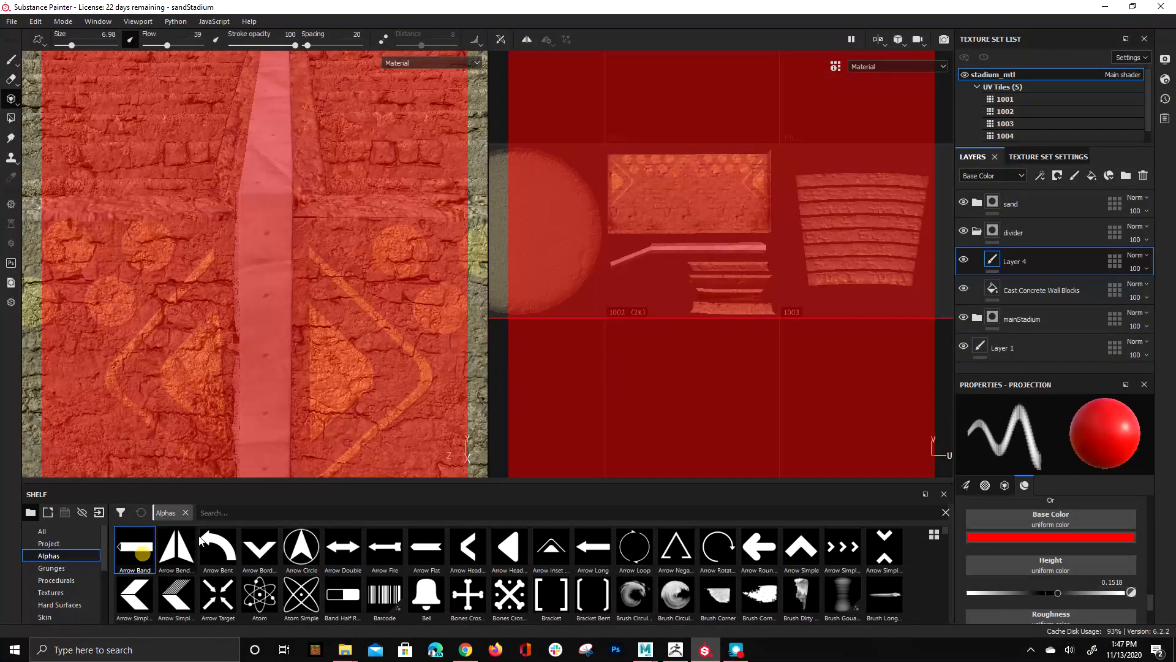
scroll(1001, 582, "up", 1)
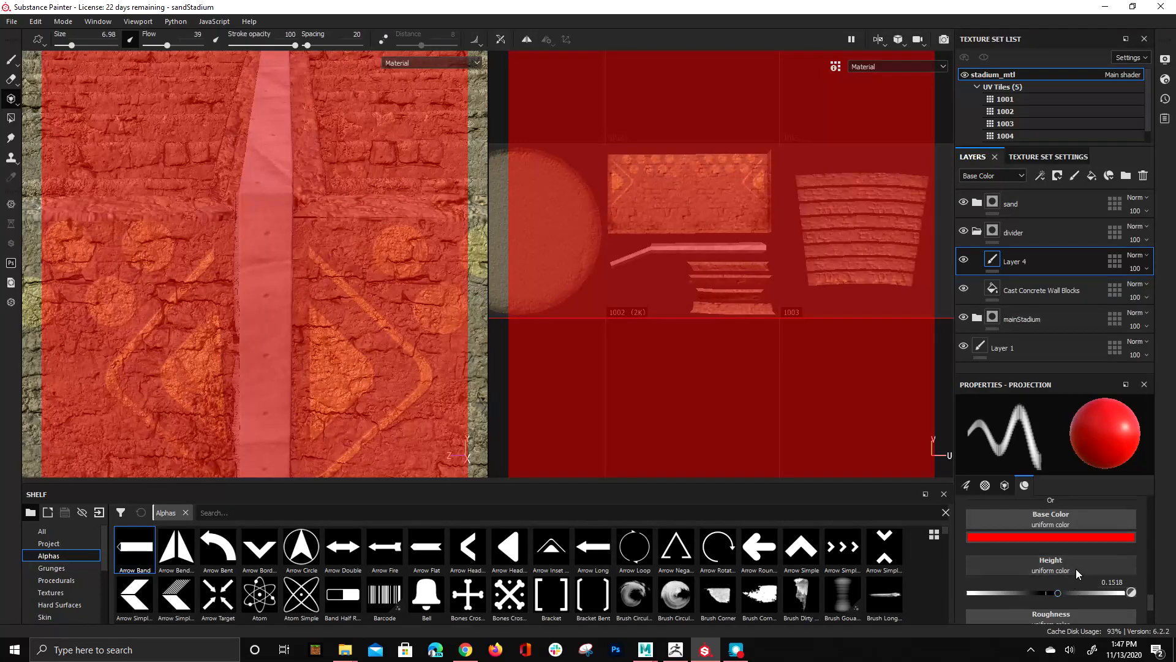
scroll(1077, 570, "down", 3)
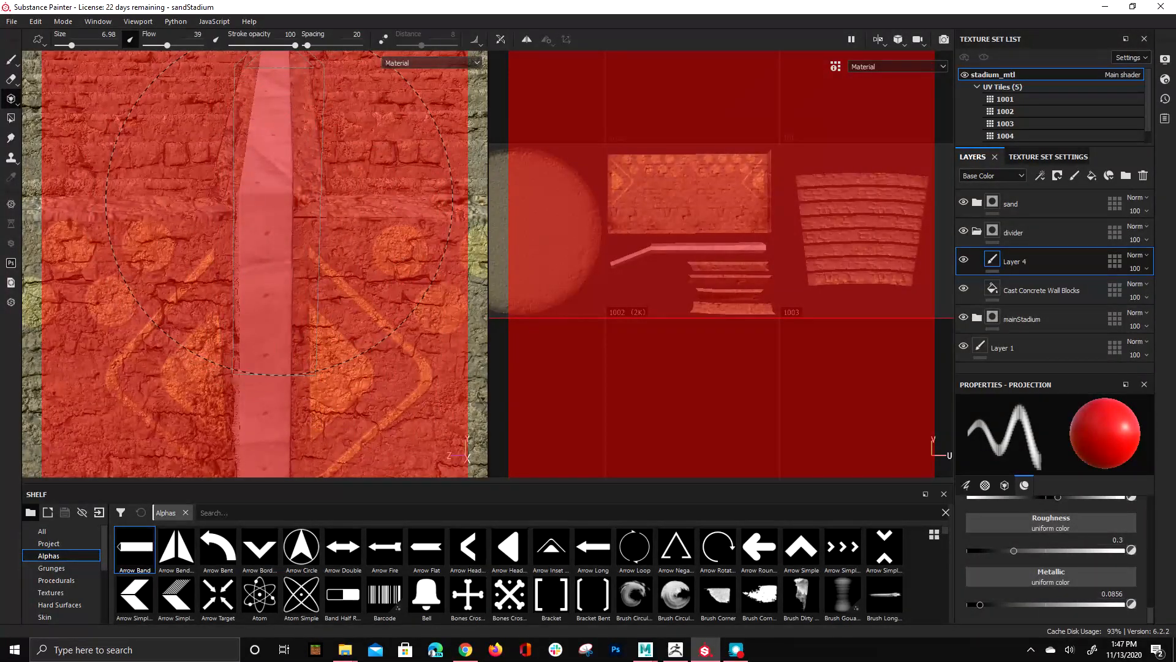
Step: Project a red band onto the upper front face of the concrete divider, return to the Paint tool and inspect the dividers
left_click(271, 343)
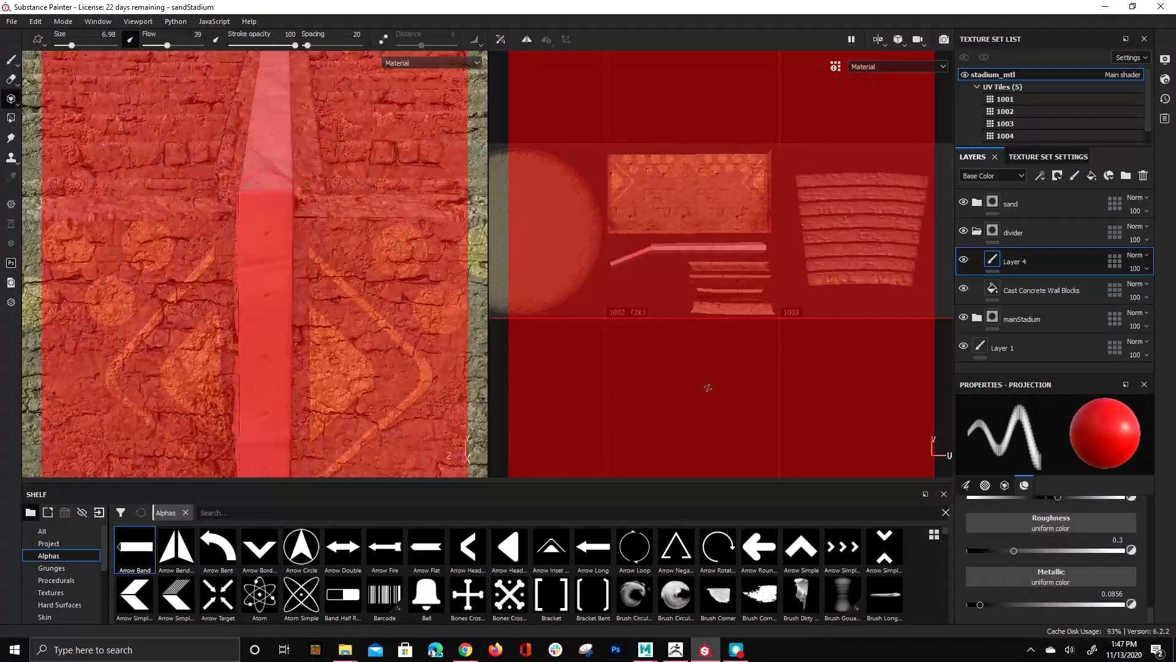
left_click_drag(343, 260, 171, 349, "alt")
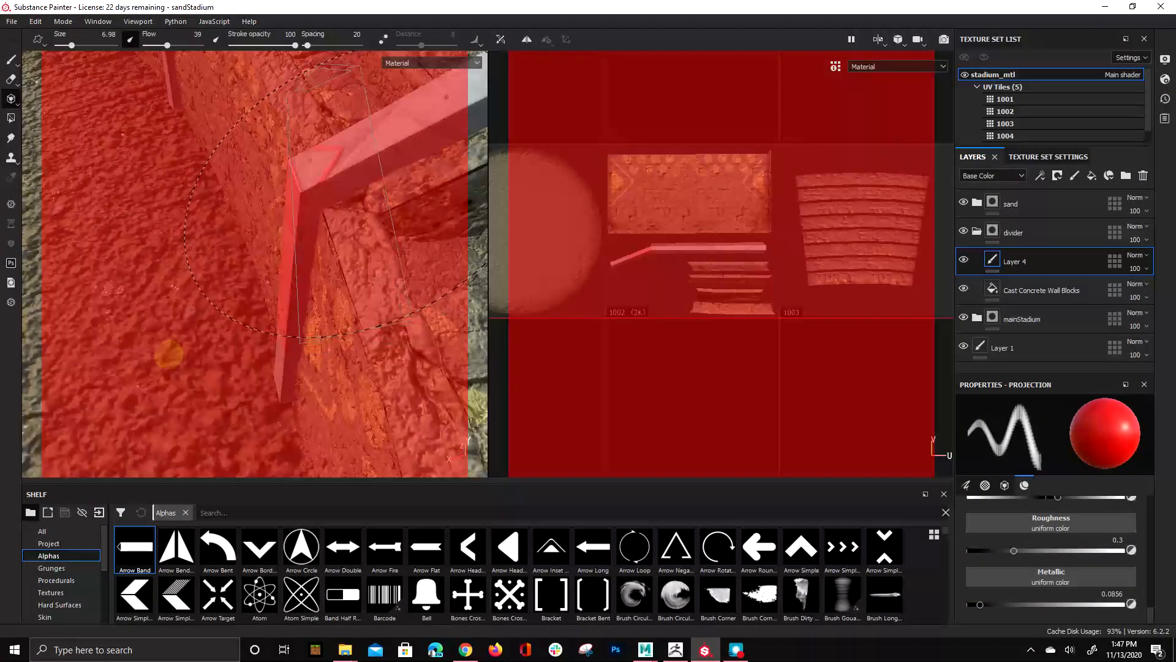
left_click_drag(275, 248, 406, 178, "alt")
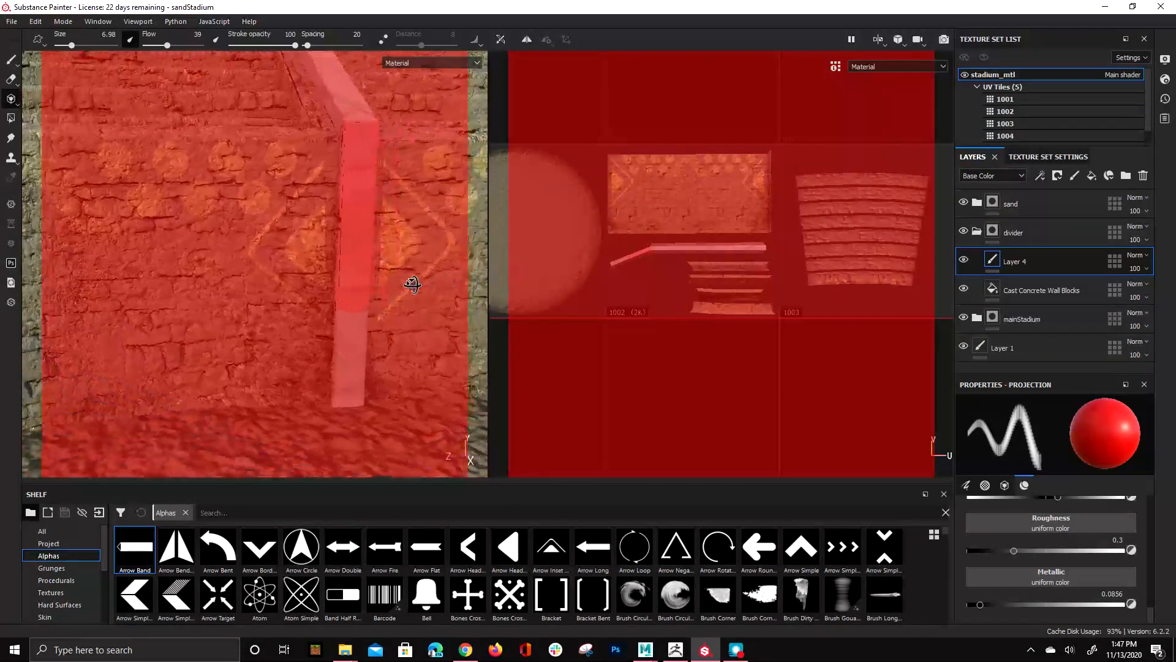
mouse_move(412, 283)
left_mouse_down("alt")
mouse_move(274, 296)
mouse_move(403, 292)
left_mouse_up("alt")
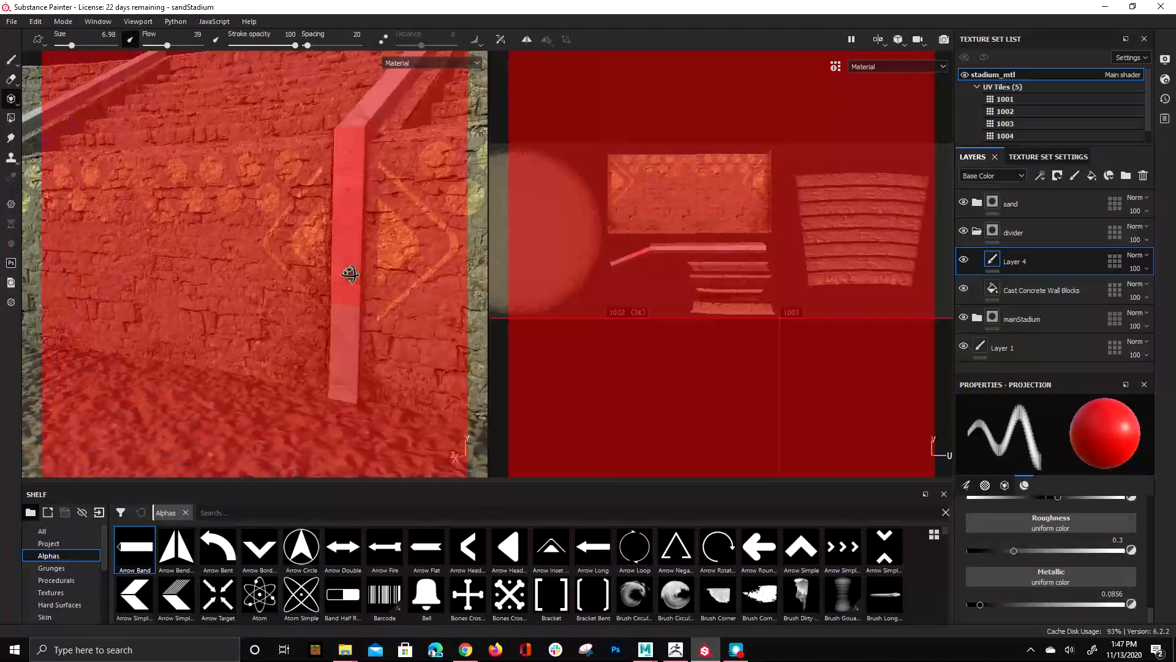
key("1")
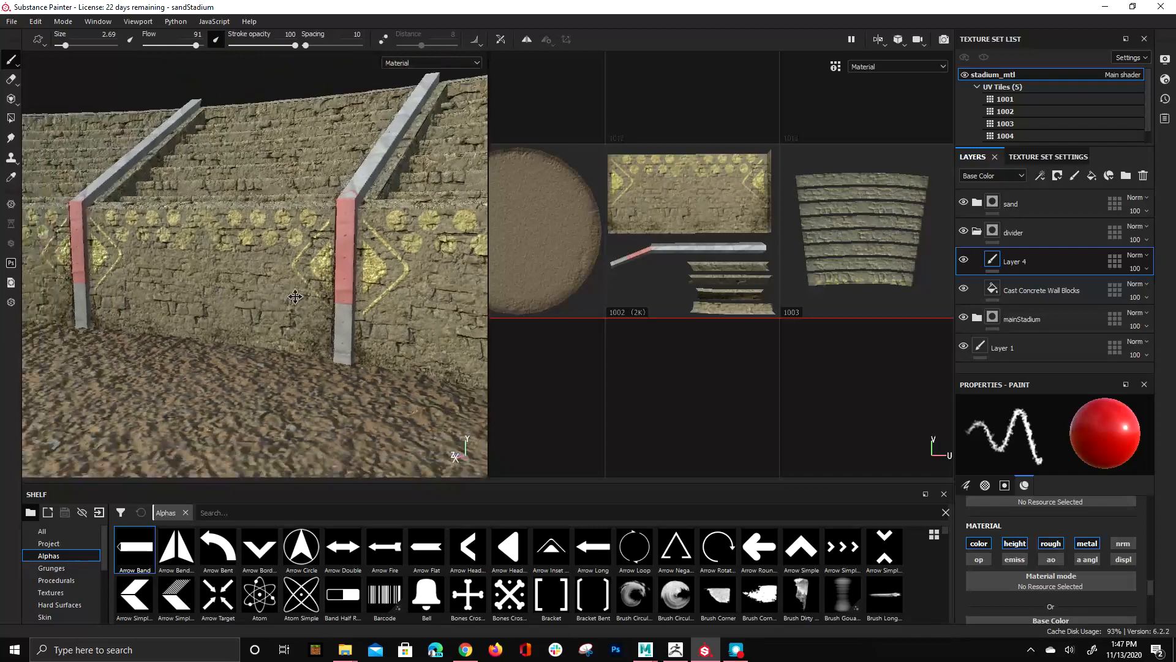
left_click_drag(295, 297, 268, 339, "alt")
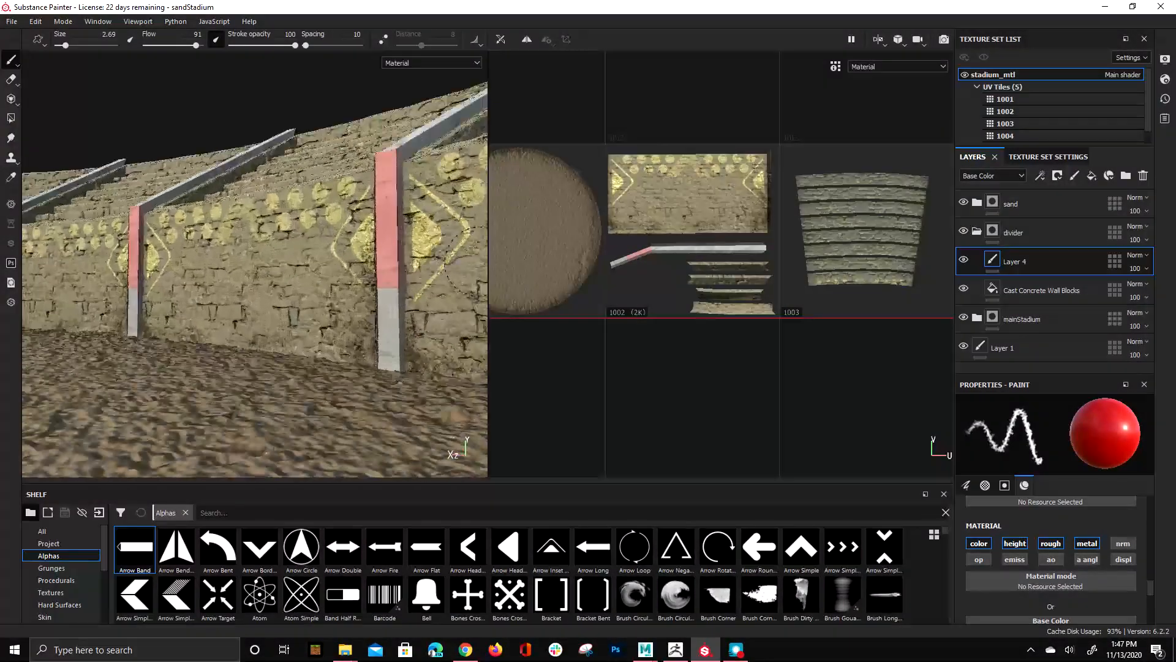
left_click_drag(457, 264, 372, 198, "alt")
middle_click_drag(393, 288, 331, 366, "alt")
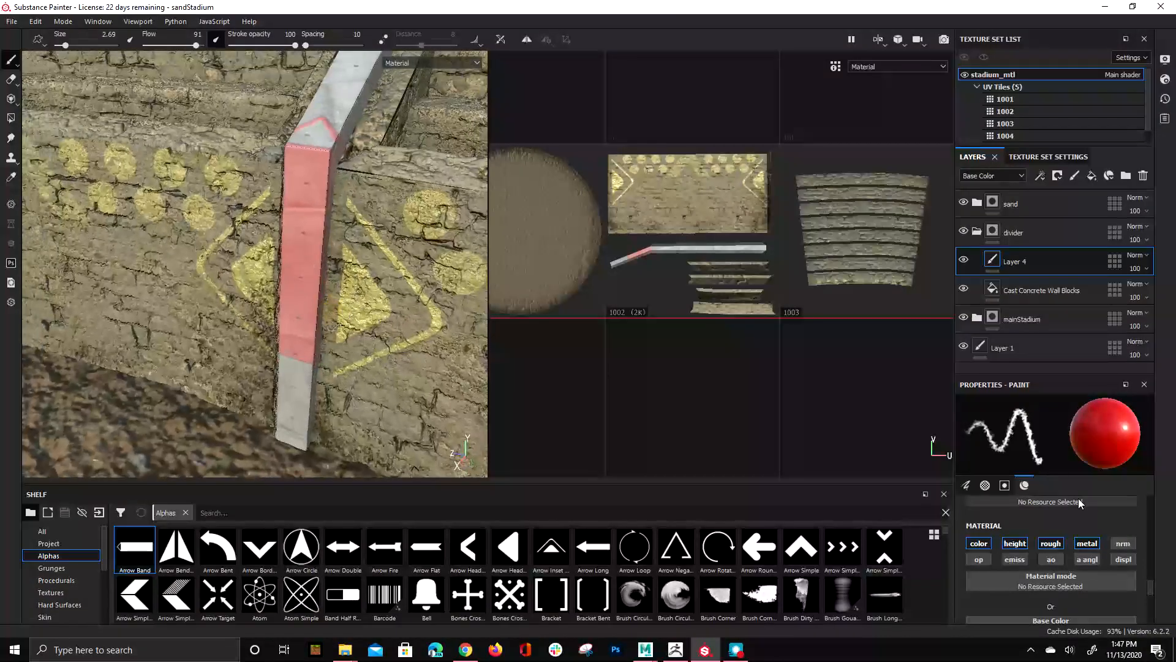
scroll(1074, 561, "down", 5)
scroll(1075, 560, "up", 3)
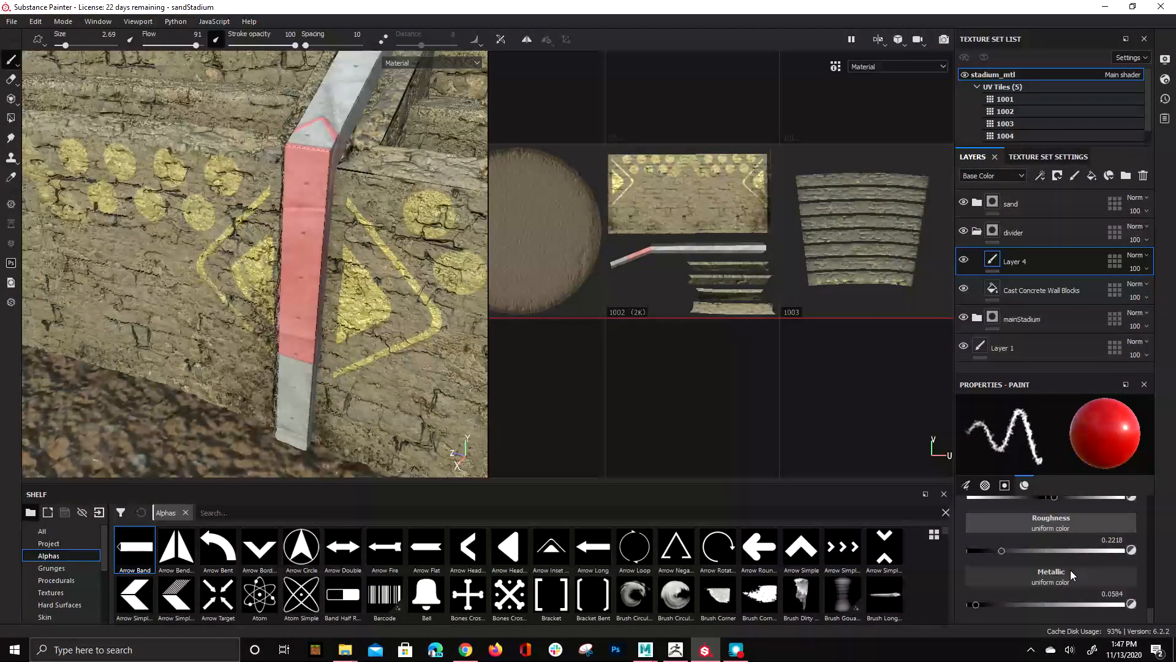
scroll(1071, 549, "down", 5)
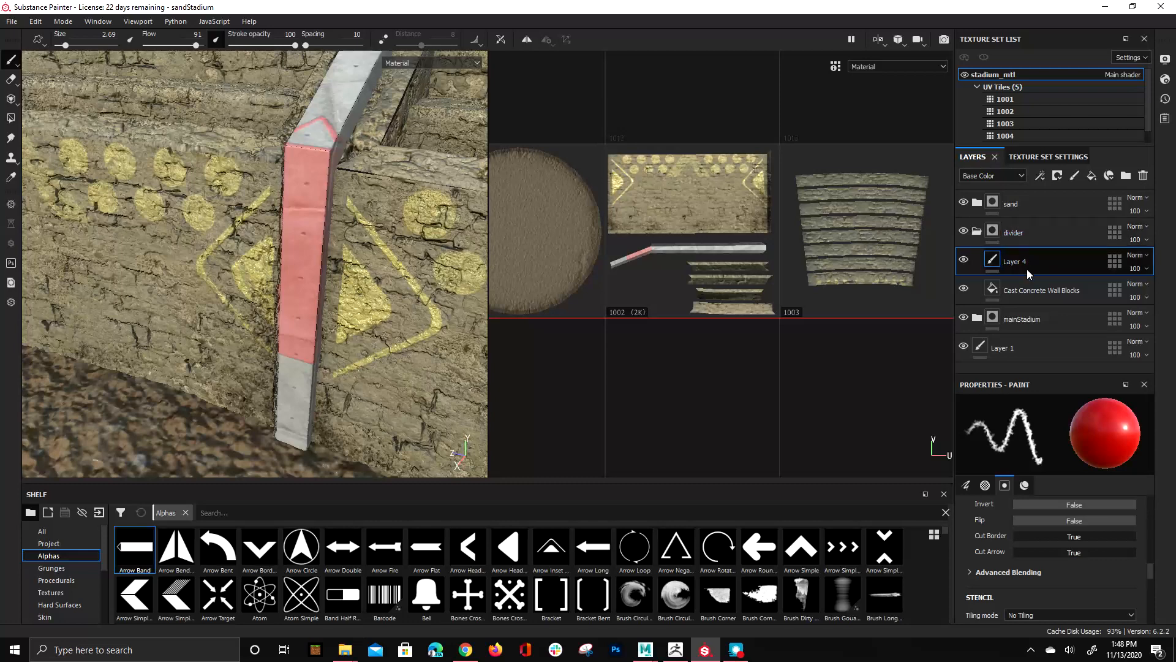
Step: Try moving Layer 4 out of the masked divider folder and put it back inside above the concrete fill
left_click_drag(1033, 270, 1025, 236)
left_click_drag(351, 293, 392, 301, "alt")
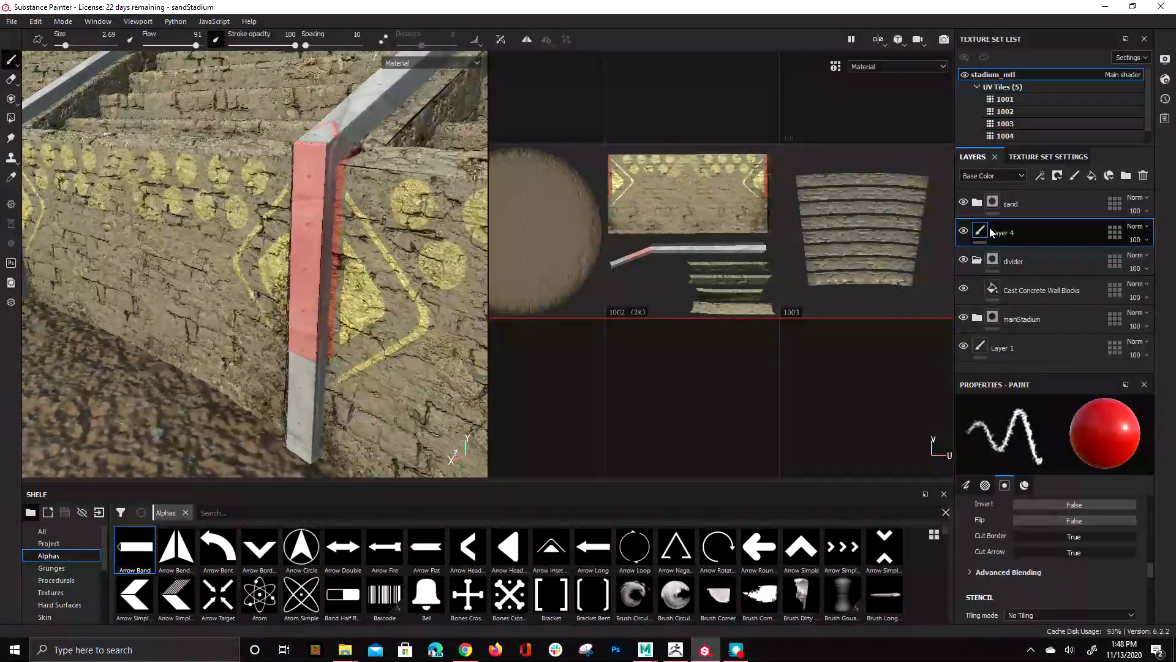
left_click_drag(1020, 237, 987, 283)
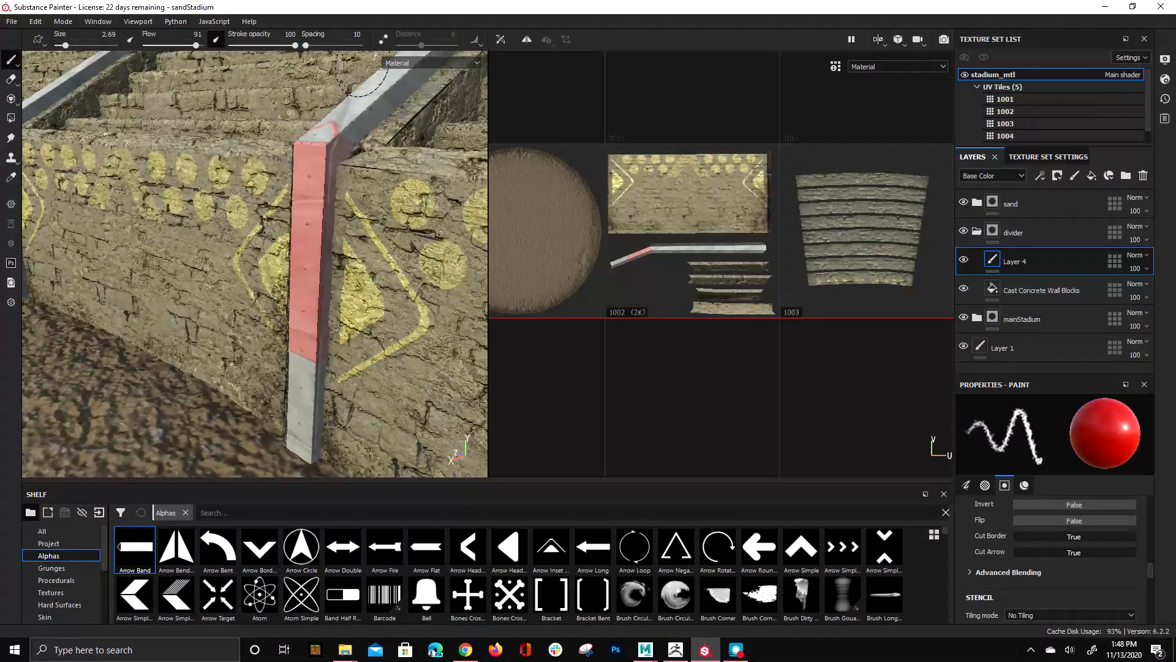
Step: Try solid red brush strokes on the divider's front, undo them along with the projected red band, and reselect Layer 4
left_click_drag(325, 270, 396, 298, "alt")
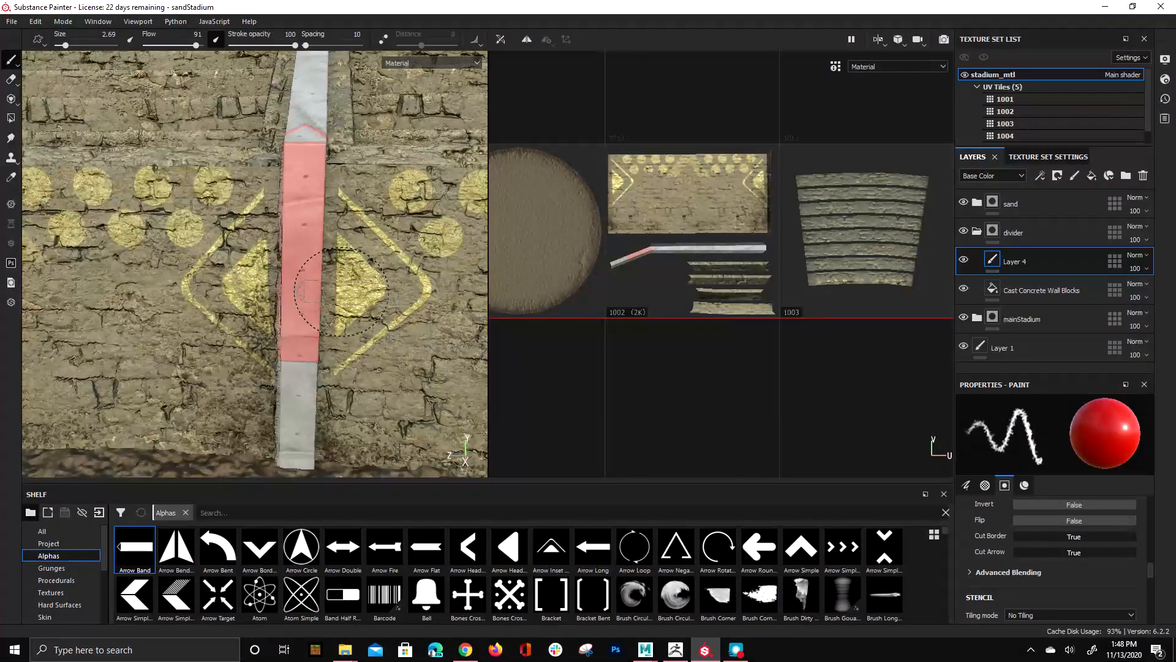
mouse_move(312, 220)
left_mouse_down()
mouse_move(303, 233)
mouse_move(302, 196)
mouse_move(302, 225)
mouse_move(386, 404)
mouse_move(343, 306)
left_mouse_up()
mouse_move(300, 242)
left_mouse_down()
mouse_move(300, 274)
mouse_move(228, 339)
mouse_move(299, 273)
left_mouse_up()
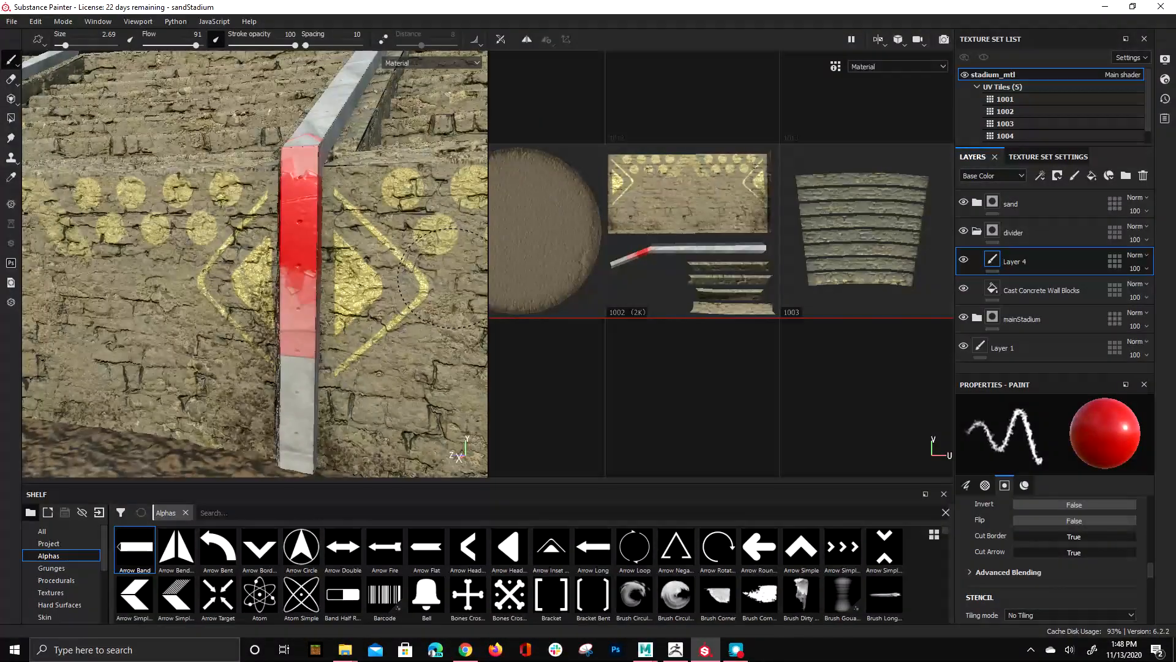
key("ctrl+z")
key("ctrl+z")
key("ctrl+z")
key("ctrl+y")
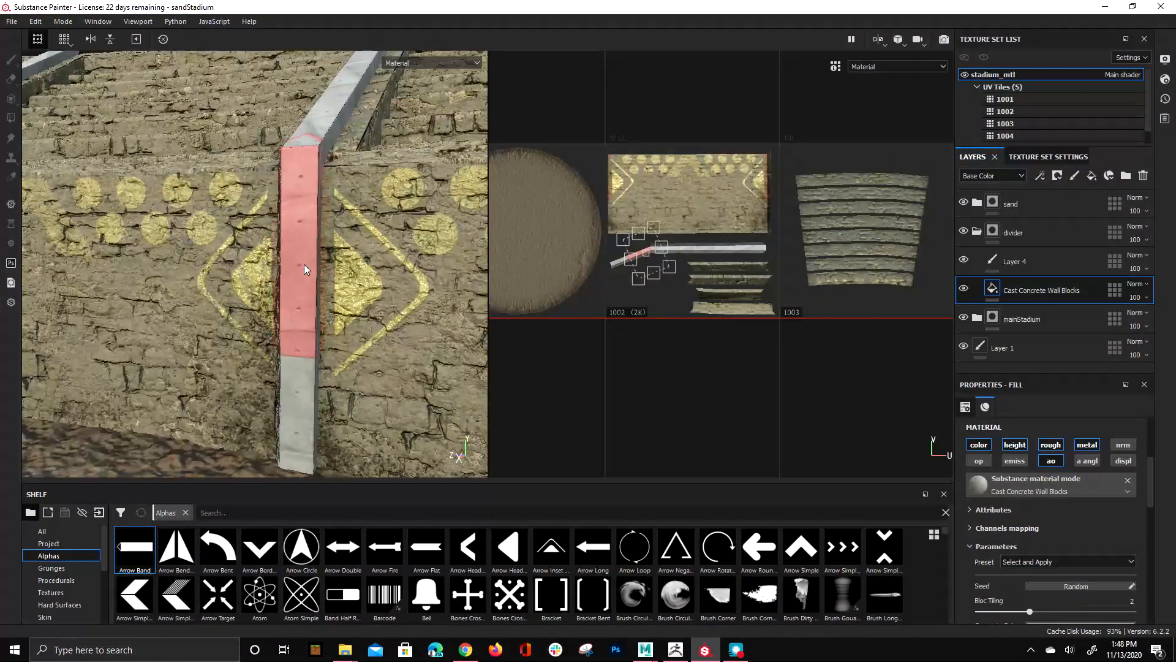
left_click(1042, 264)
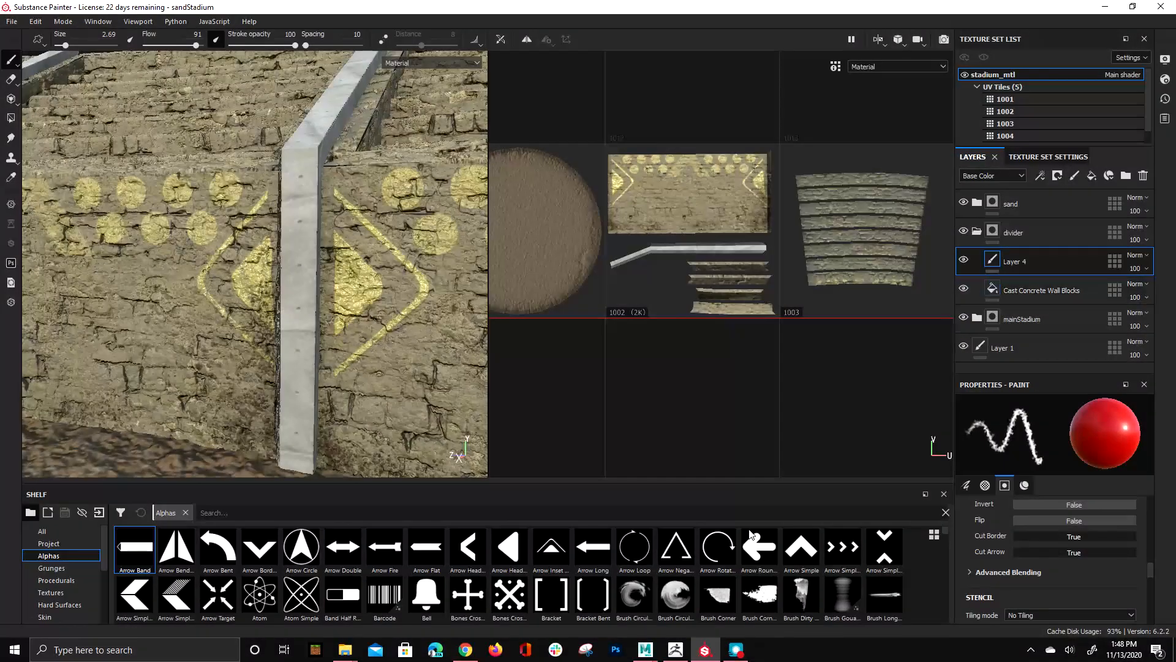
Step: Switch to the Projection tool on Layer 4 and set its base color to blue with hue 0.647
left_click_drag(225, 348, 269, 358, "alt")
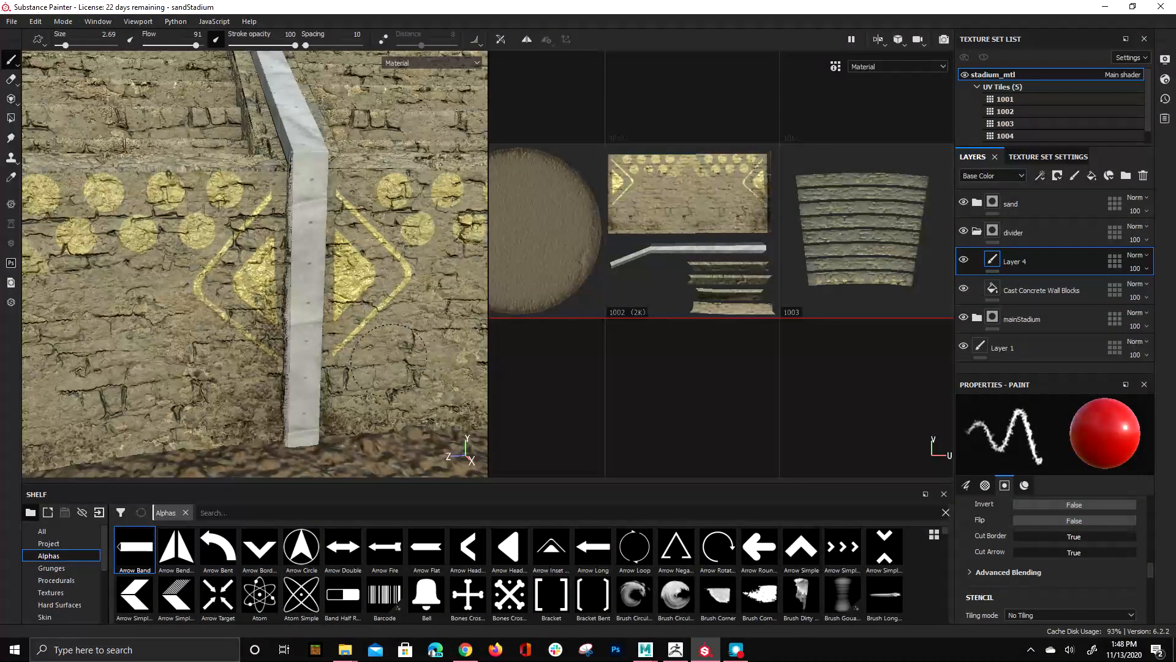
key("4")
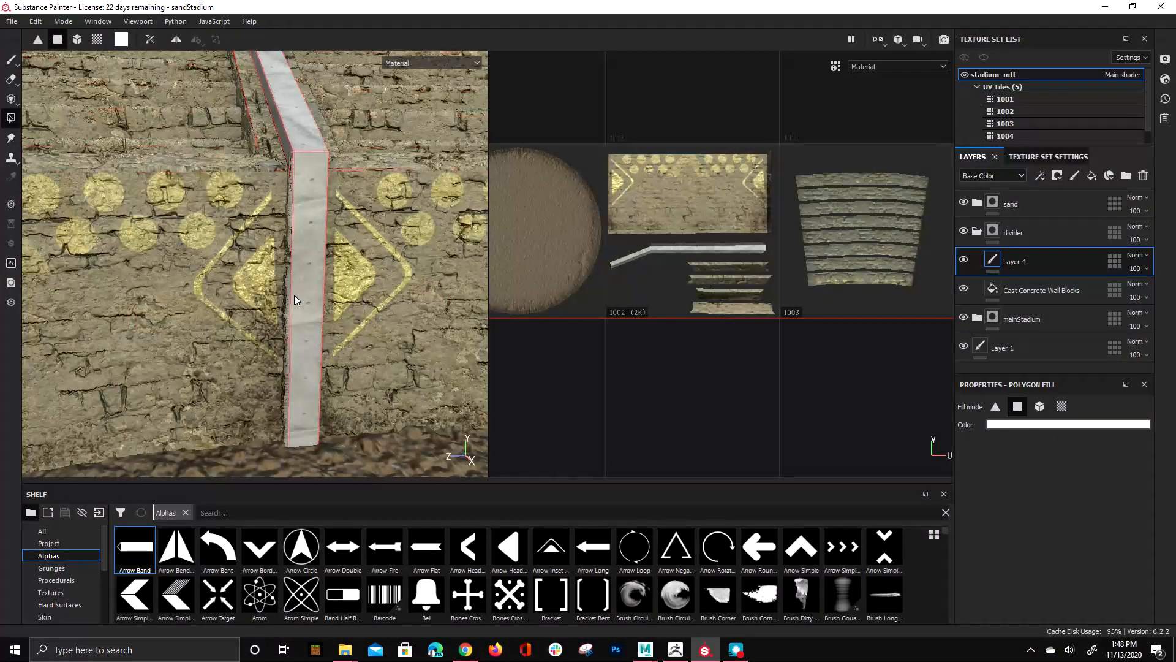
key("3")
scroll(1019, 524, "down", 5)
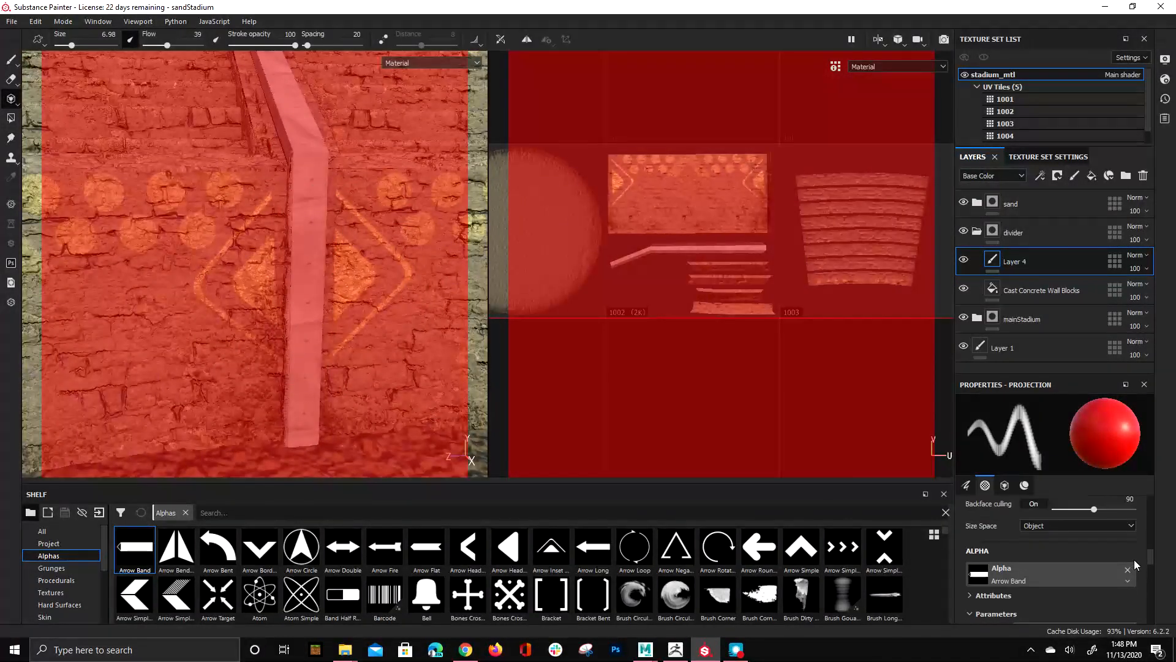
scroll(1075, 545, "up", 5)
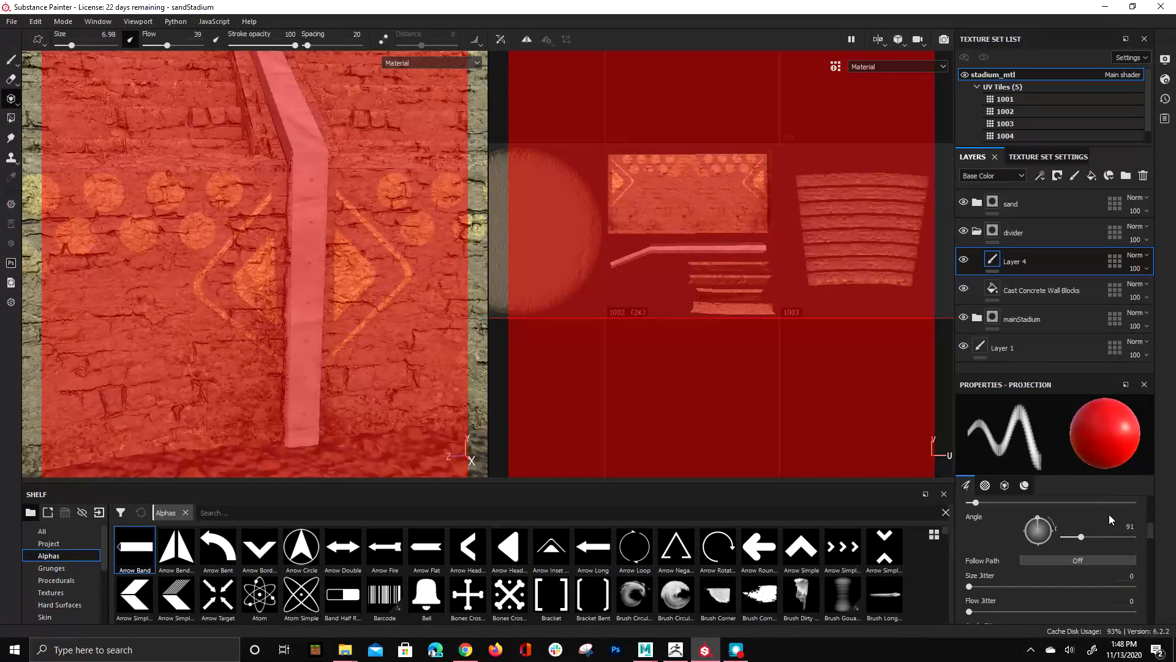
scroll(1103, 527, "down", 3)
scroll(1103, 548, "down", 10)
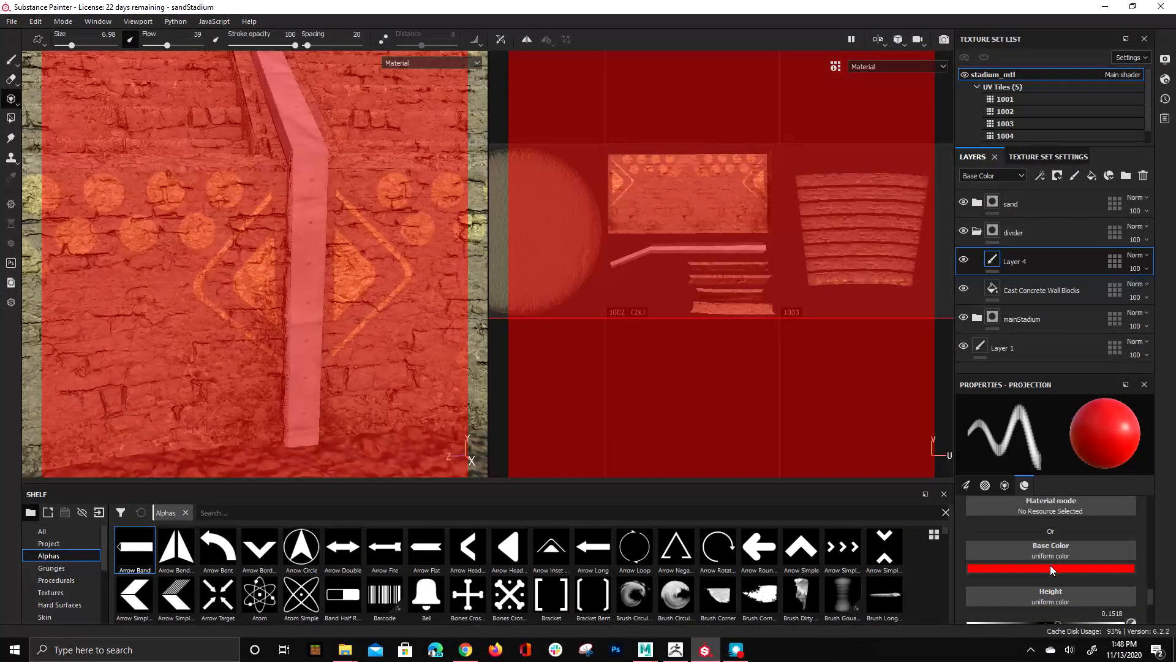
left_click(1049, 569)
left_click_drag(1109, 472, 1113, 476)
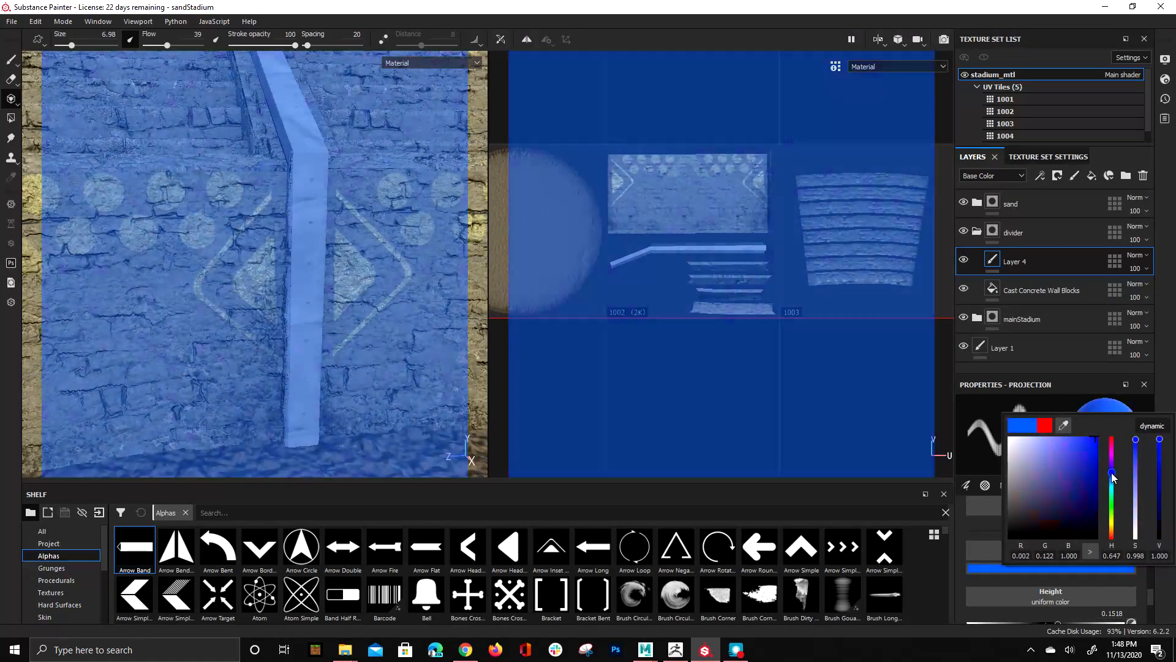
Step: Find the Line Double alpha in the shelf and load it into the projection brush, with the divider's front in view
left_click_drag(260, 202, 244, 208, "alt")
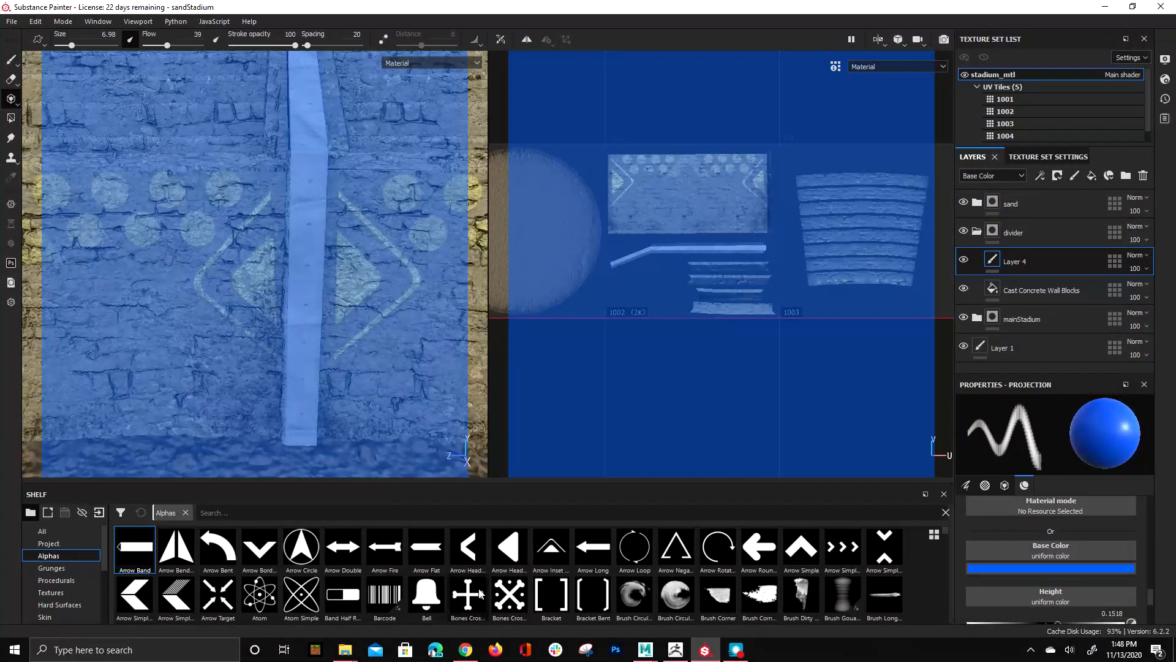
scroll(400, 598, "down", 3)
scroll(705, 591, "down", 3)
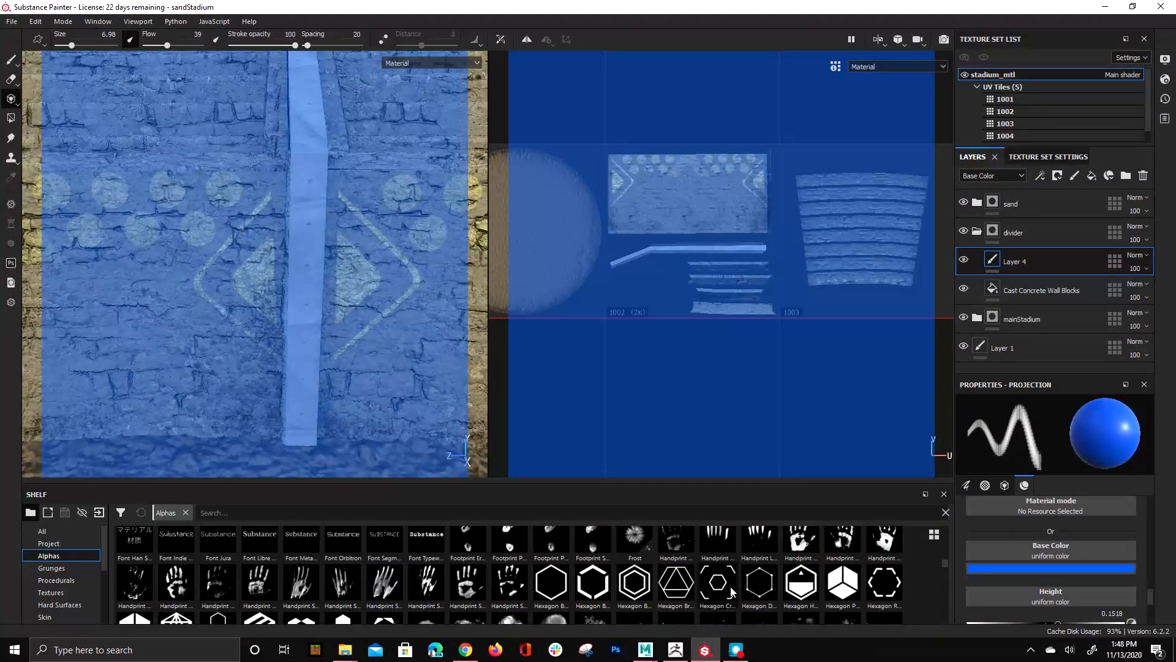
scroll(613, 576, "down", 6)
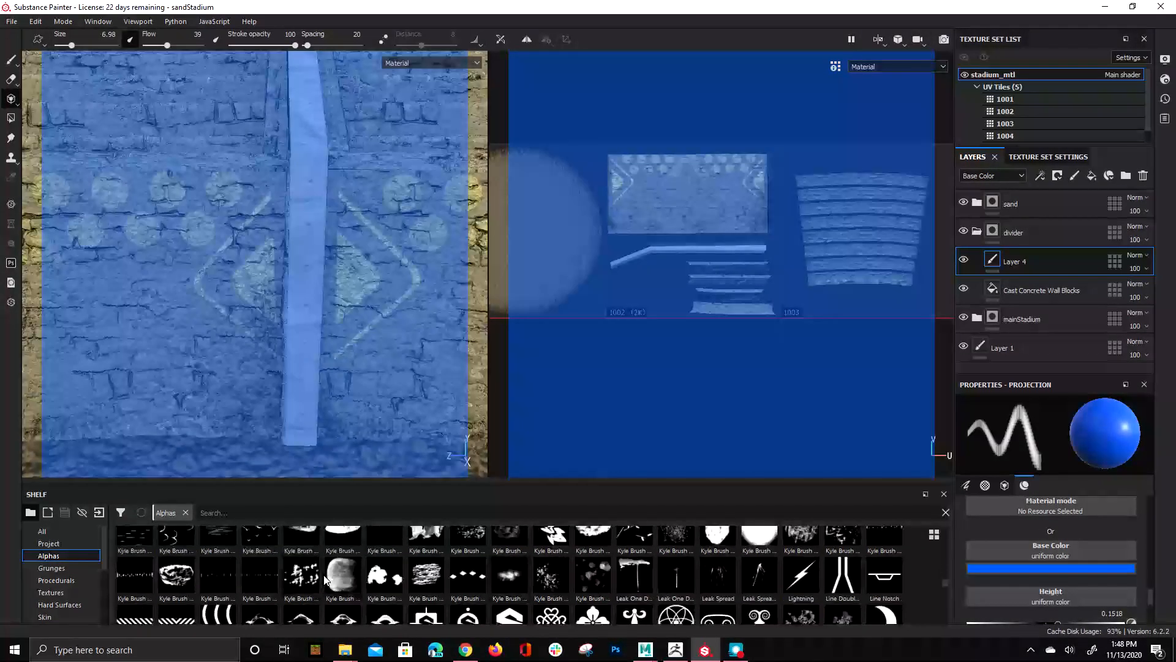
scroll(336, 584, "up", 2)
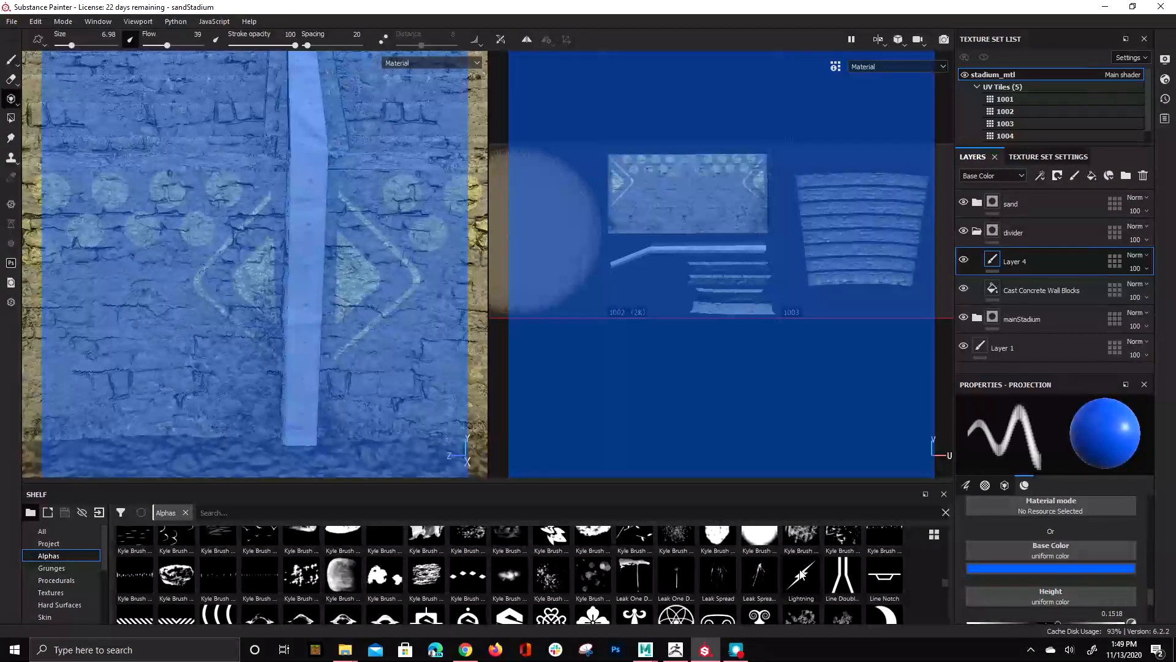
scroll(613, 576, "down", 3)
scroll(876, 570, "up", 3)
left_click(844, 573)
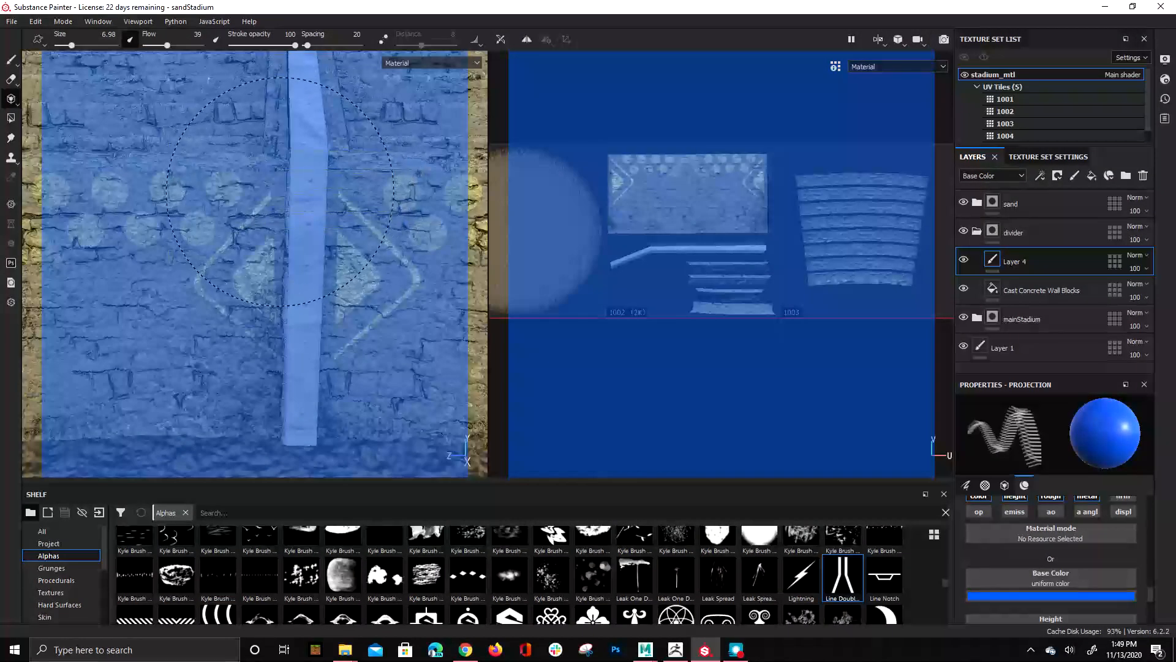
Step: Project two solid blue bands across the divider's front, just below its upper bend
left_click(297, 184)
mouse_move(301, 215)
left_mouse_down("alt")
mouse_move(315, 264)
mouse_move(330, 270)
mouse_move(283, 178)
left_mouse_up("alt")
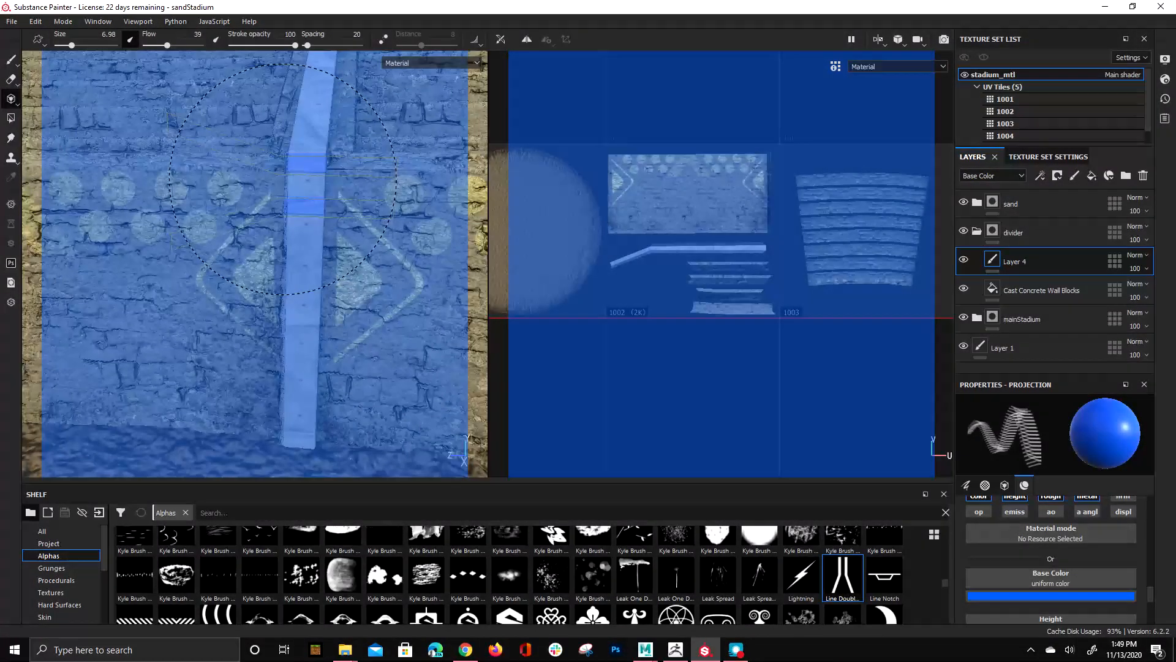
left_click(283, 180)
left_click(284, 181)
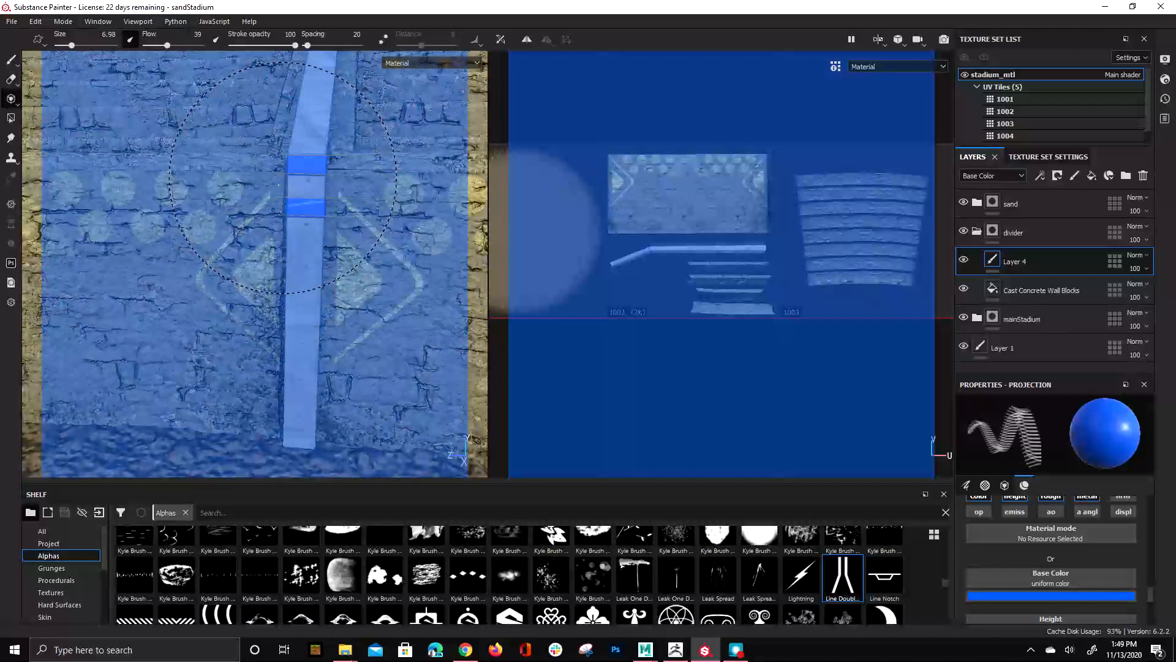
left_click(283, 182)
mouse_move(395, 358)
left_mouse_down("alt")
mouse_move(189, 420)
mouse_move(303, 416)
left_mouse_up("alt")
left_click_drag(347, 351, 373, 346, "alt")
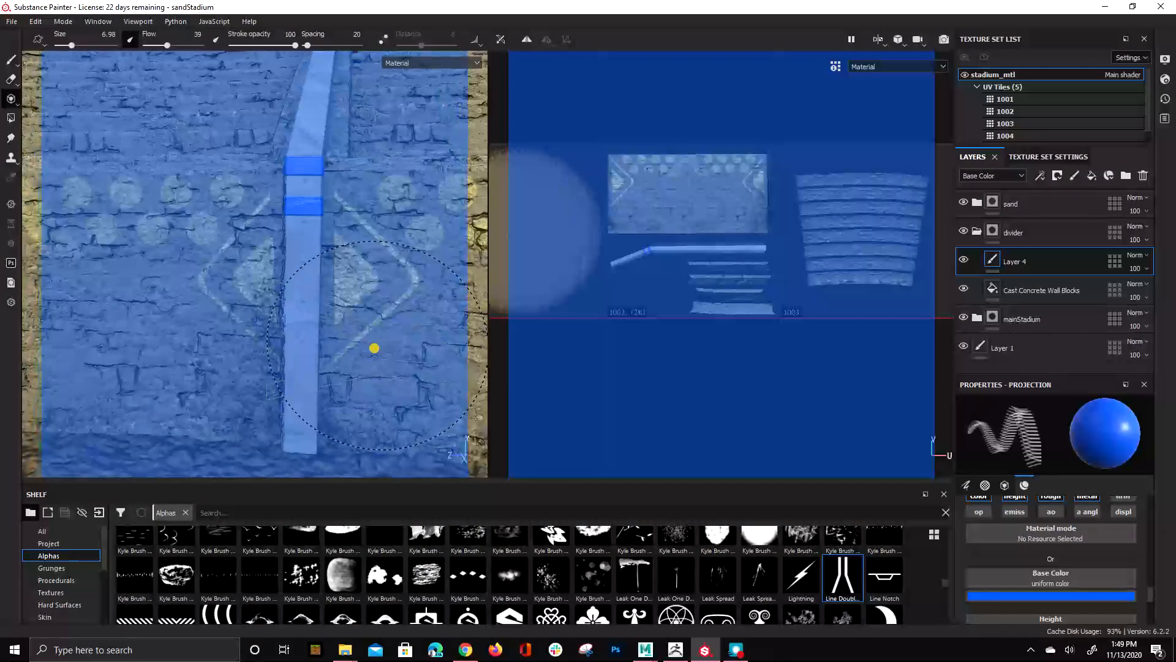
Step: Reduce the projection brush to size 1.49, raise its flow to 87 and stamp the Line Double alpha below the blue bands
key("bracketleft")
key("bracketleft")
key("bracketleft")
key("bracketleft")
key("bracketleft")
key("bracketleft")
key("bracketleft")
key("bracketleft")
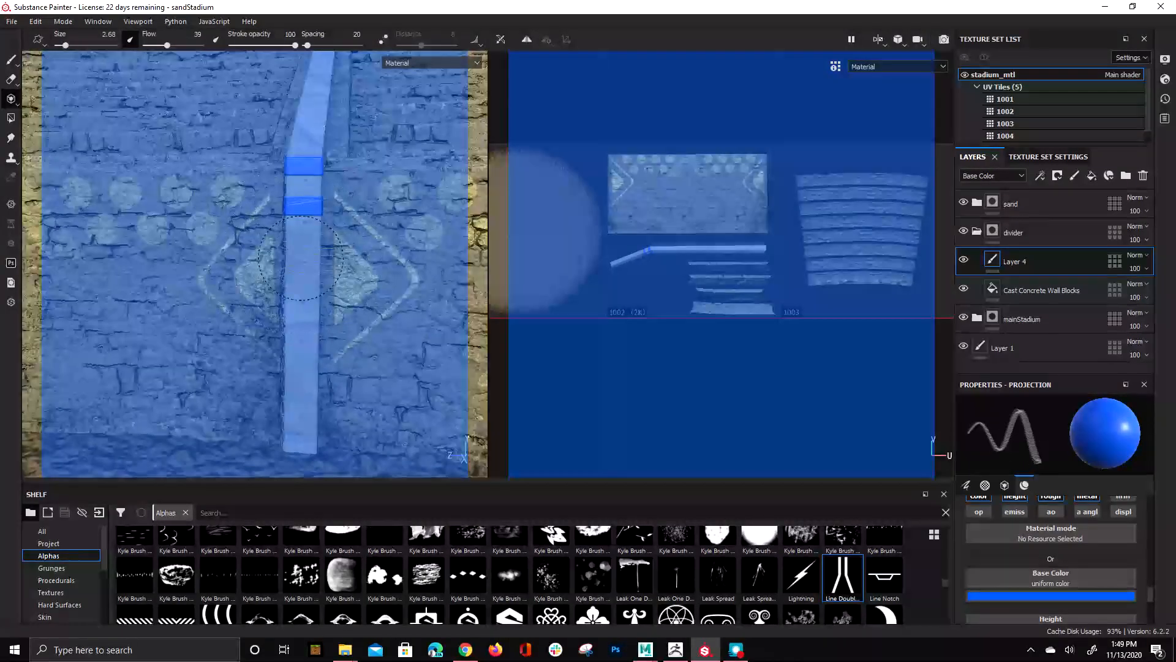
left_click_drag(354, 276, 362, 275, "alt")
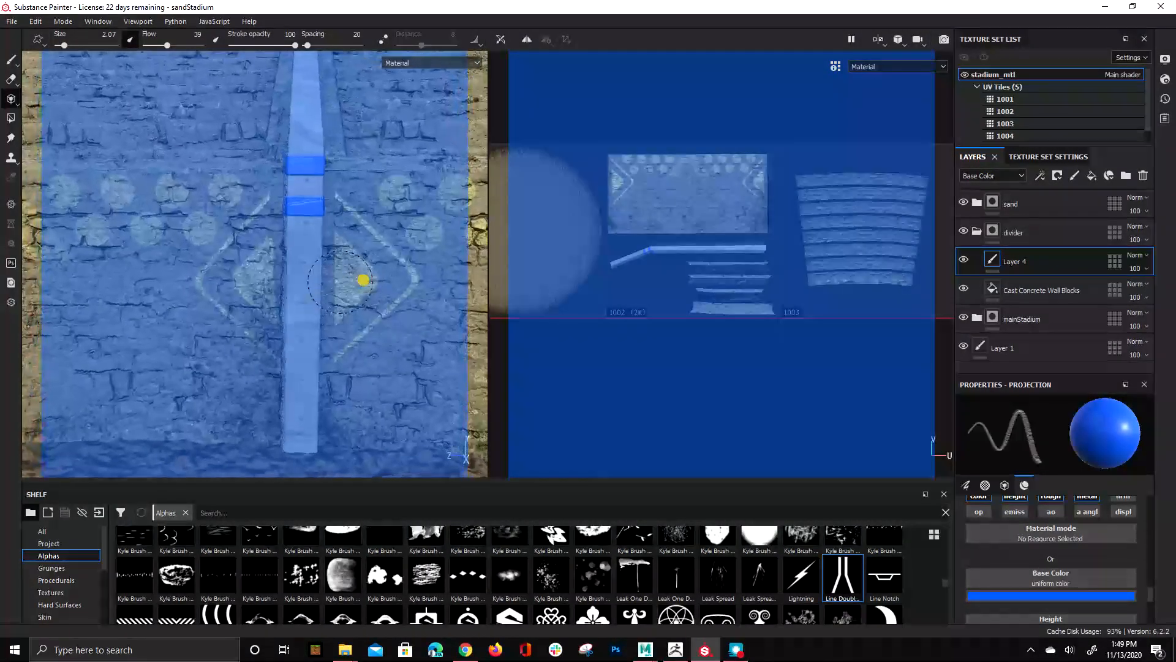
key("bracketleft")
key("bracketleft")
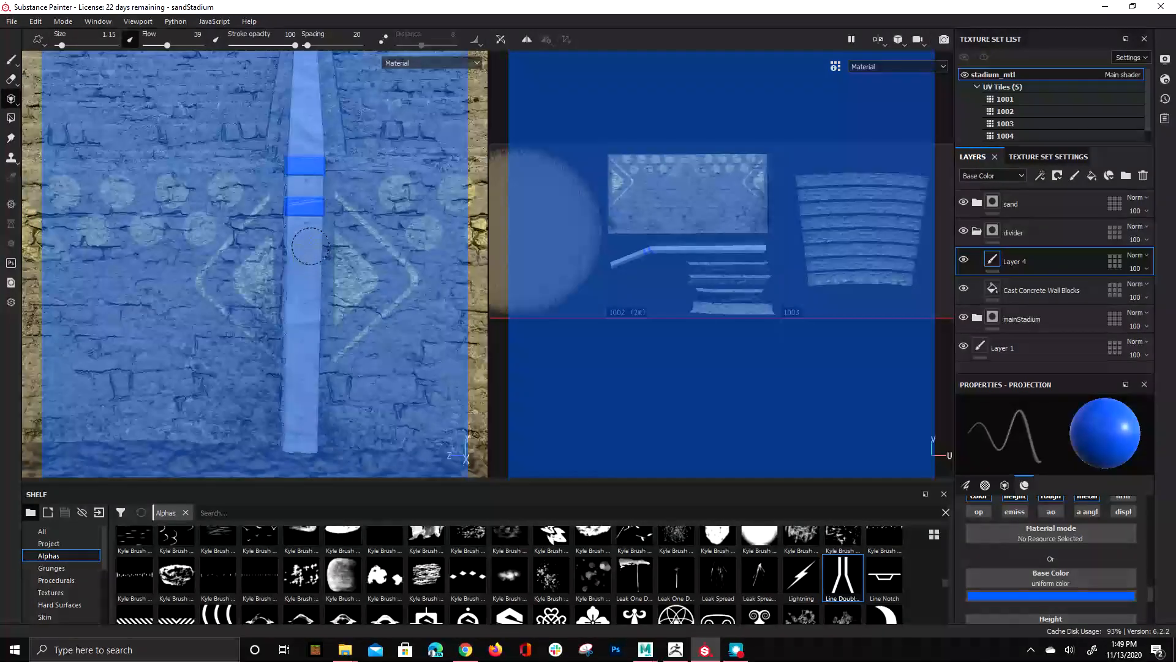
left_click_drag(270, 210, 259, 210, "ctrl")
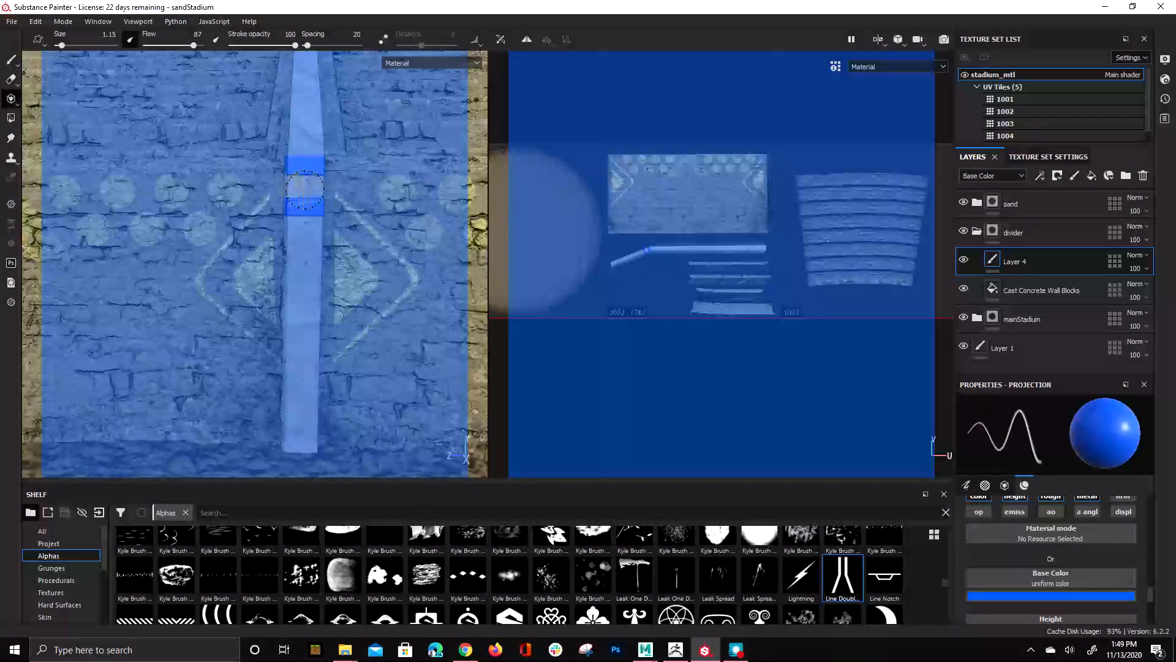
left_click(305, 191)
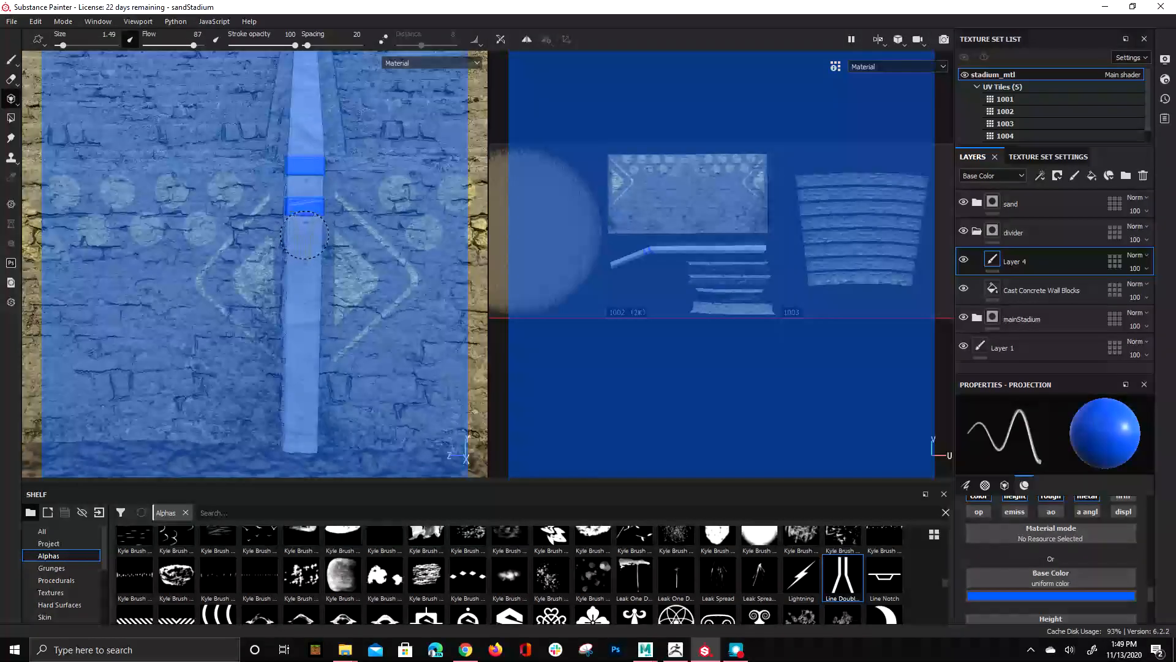
left_click(305, 236)
Step: Stamp a second, upside-down Line Double motif directly below the first one, with the flow at 80
mouse_move(265, 249)
left_mouse_down("alt")
mouse_move(111, 253)
mouse_move(237, 258)
mouse_move(281, 231)
mouse_move(375, 239)
mouse_move(208, 245)
mouse_move(383, 269)
left_mouse_up("alt")
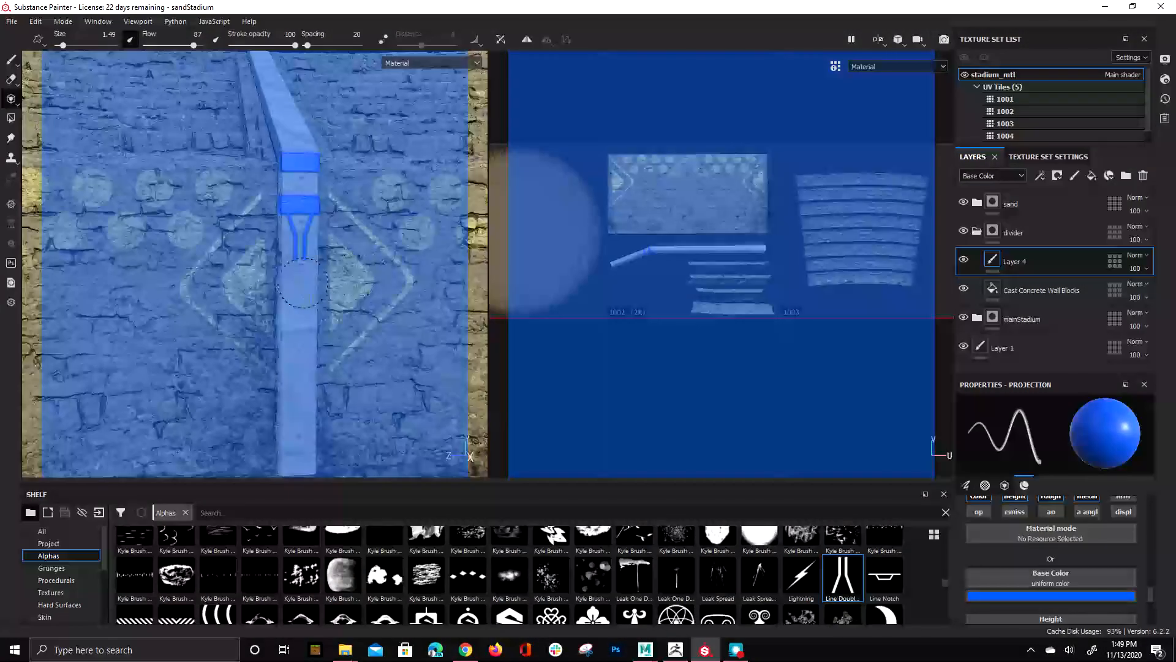
left_click_drag(303, 282, 289, 271, "alt")
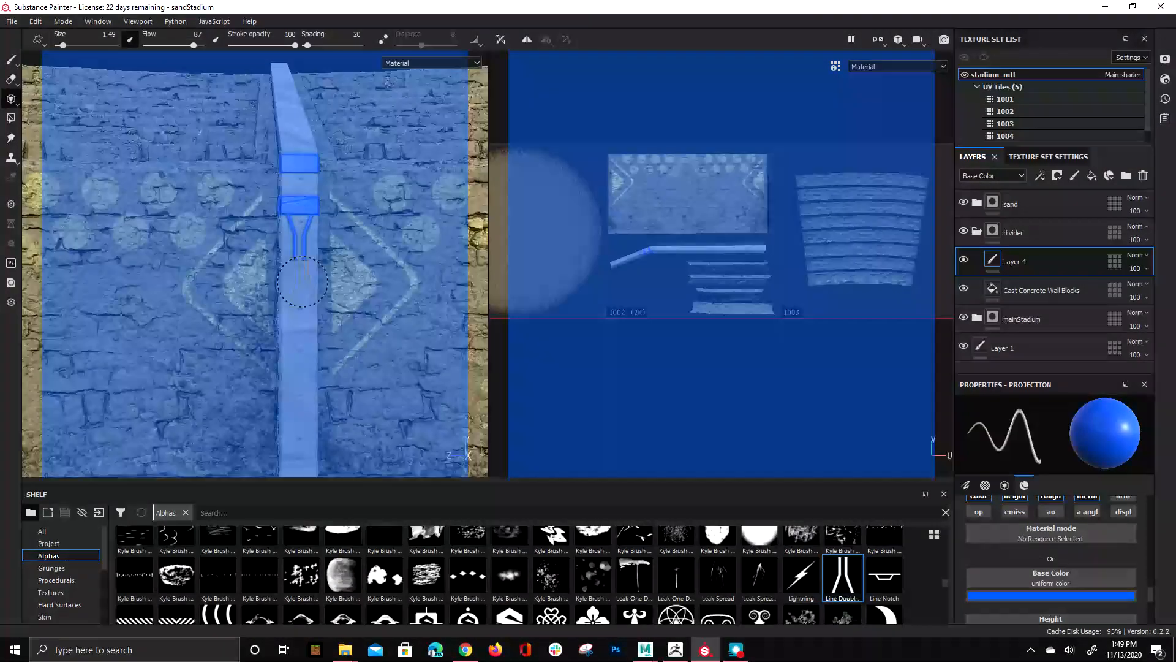
mouse_move(302, 282)
left_mouse_down("alt")
mouse_move(289, 255)
mouse_move(312, 333)
mouse_move(372, 323)
mouse_move(302, 280)
left_mouse_up("alt")
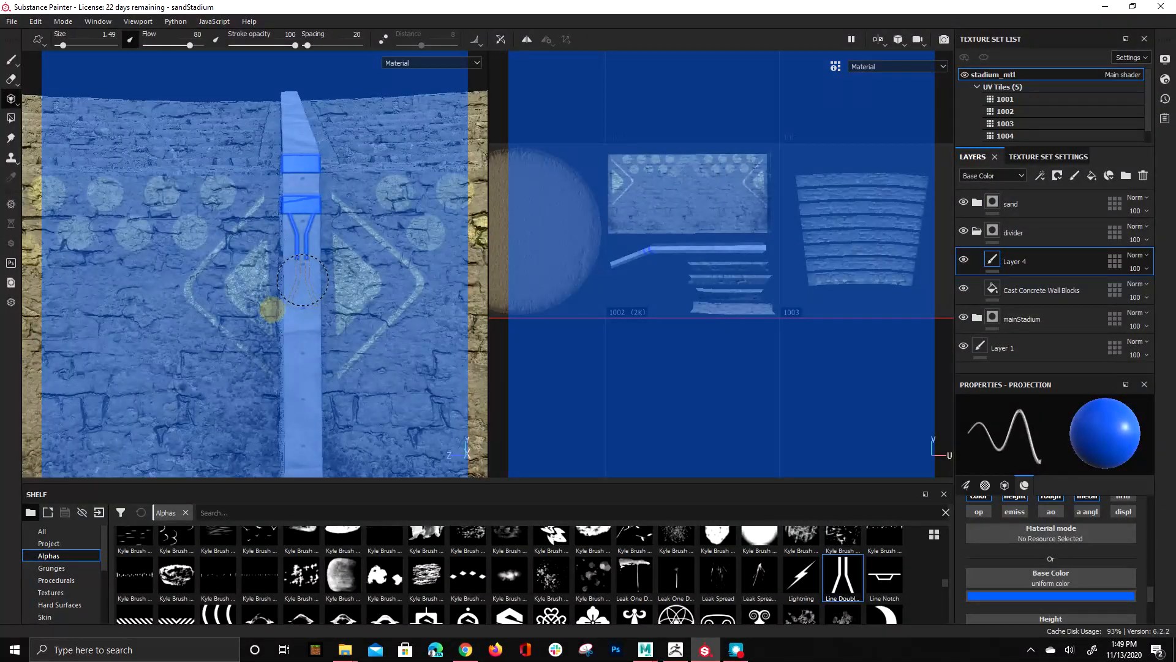
mouse_move(302, 281)
left_mouse_down("alt")
mouse_move(296, 336)
mouse_move(248, 369)
mouse_move(312, 337)
mouse_move(381, 350)
left_mouse_up("alt")
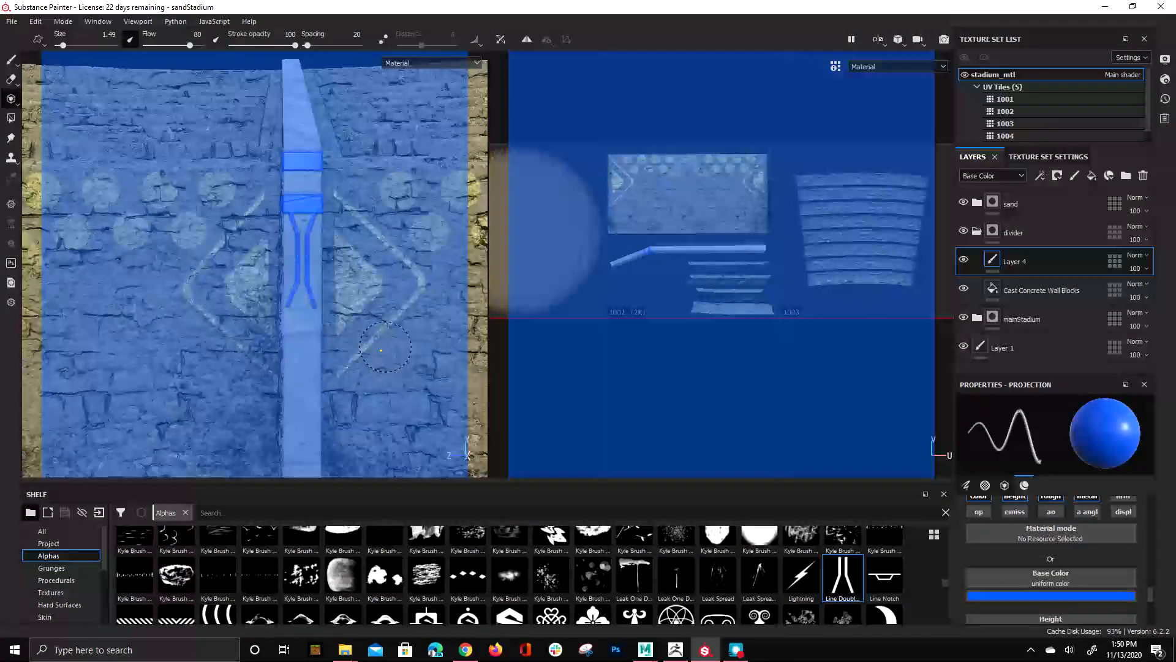
Step: Load the split rounded-square alpha and stamp a pair of blue bands below the line motif on the divider
scroll(516, 580, "down", 15)
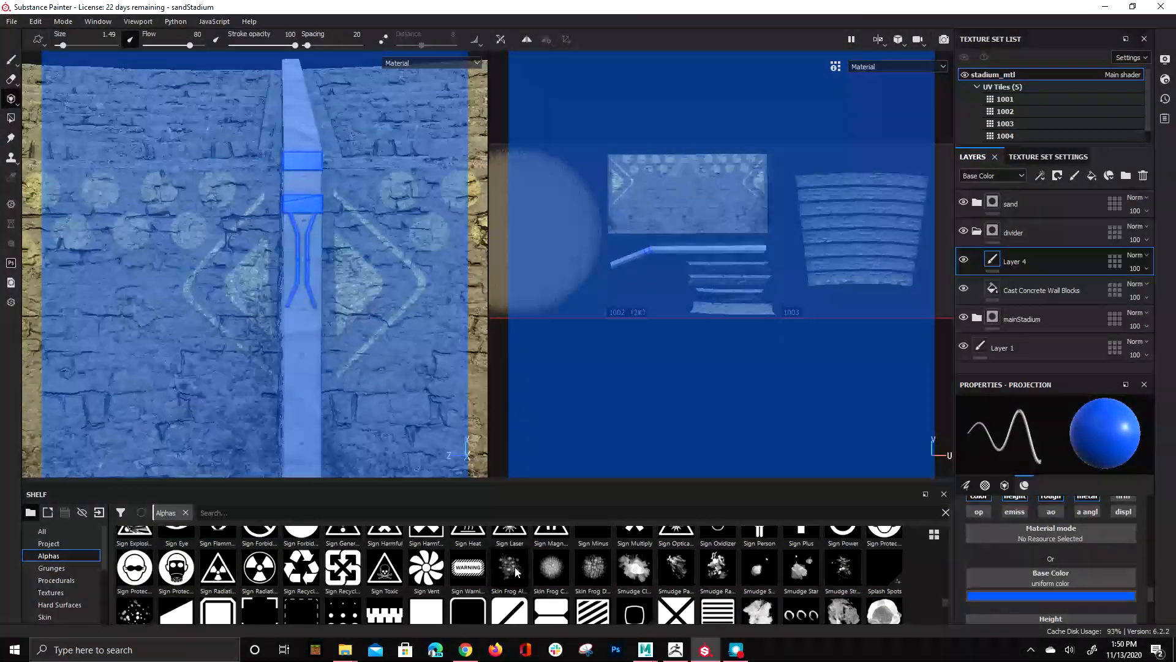
scroll(526, 585, "up", 2)
left_click(552, 608)
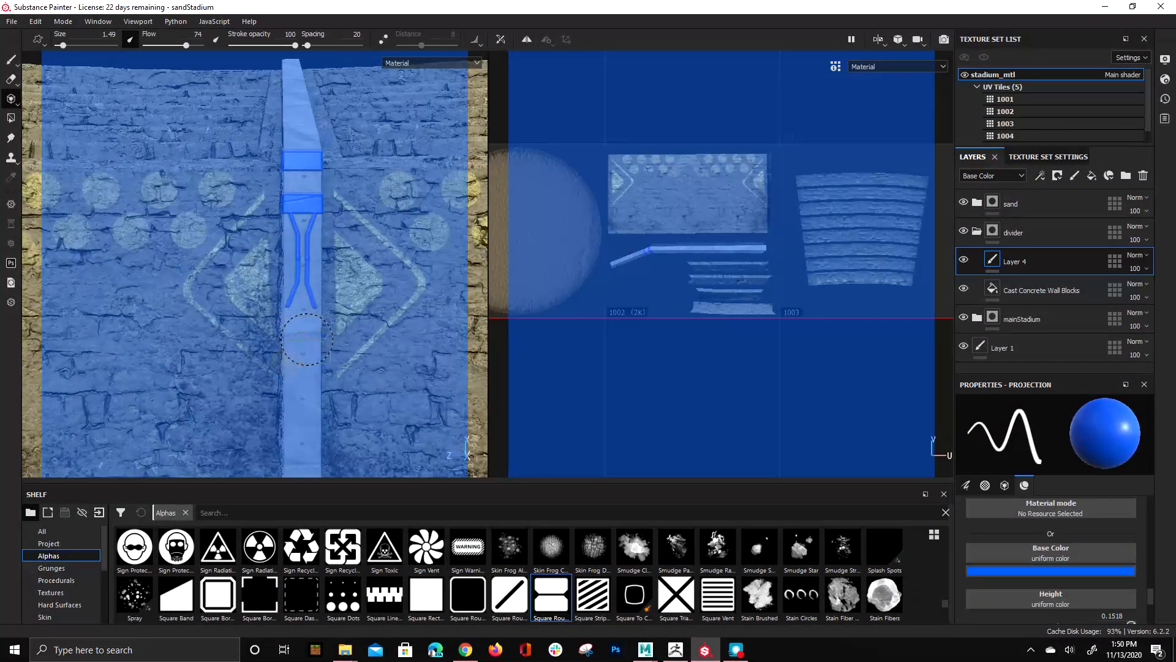
left_click(303, 335)
left_click_drag(303, 327, 342, 386, "alt")
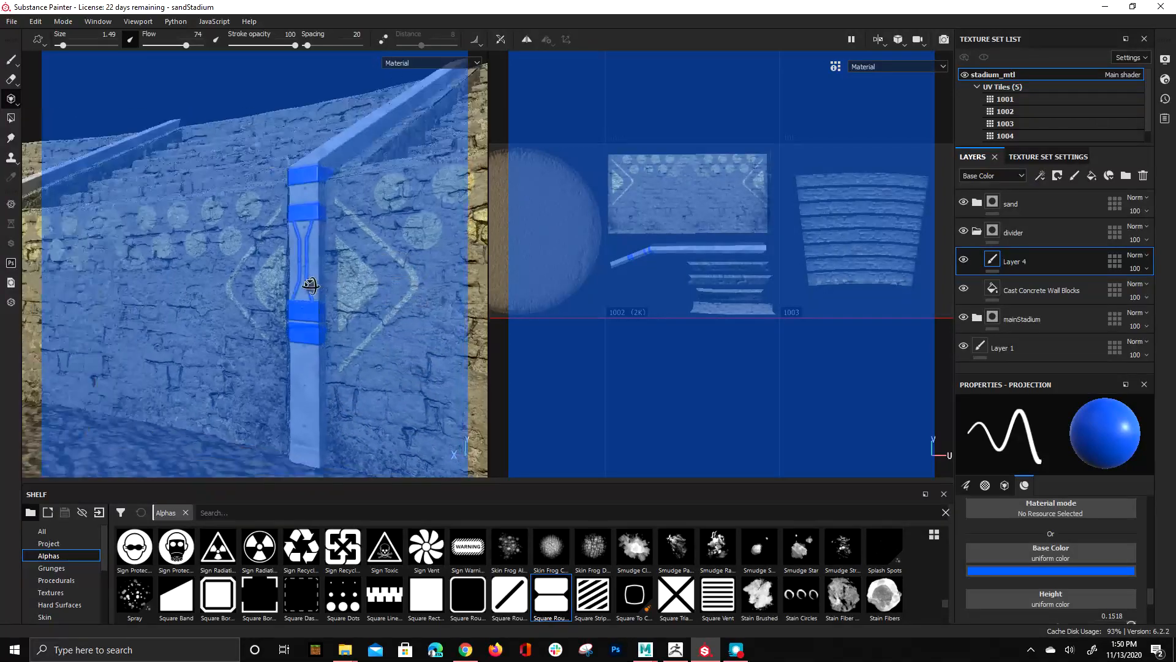
mouse_move(310, 285)
left_mouse_down("alt")
mouse_move(256, 286)
mouse_move(291, 313)
mouse_move(192, 268)
mouse_move(262, 269)
mouse_move(391, 319)
mouse_move(372, 303)
left_mouse_up("alt")
Step: Switch to the Paint tool and copy the Mud Brown layer from the mainStadium folder to above the divider folder
key("1")
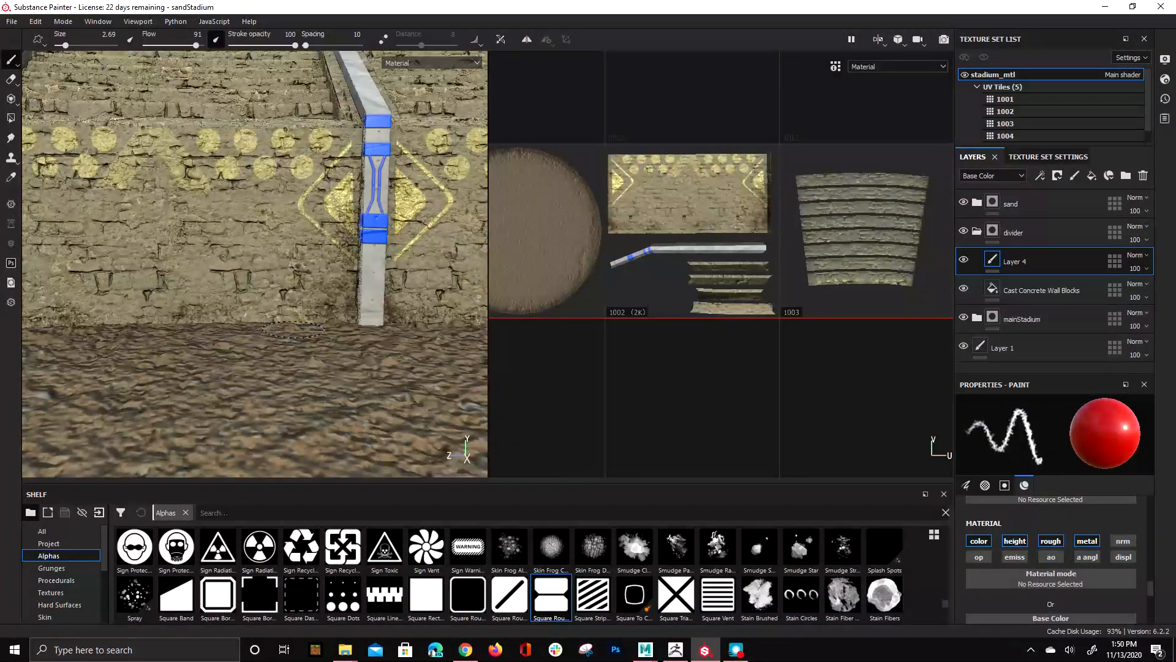
left_click_drag(310, 271, 362, 215, "alt")
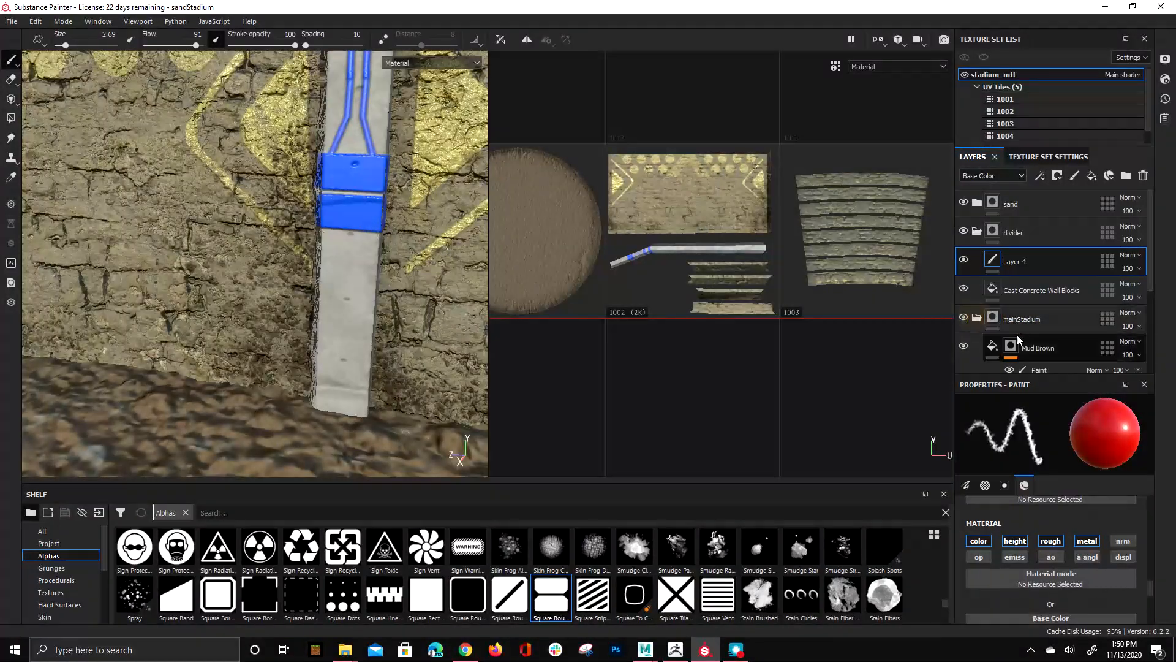
left_click(978, 317)
left_click(1041, 323)
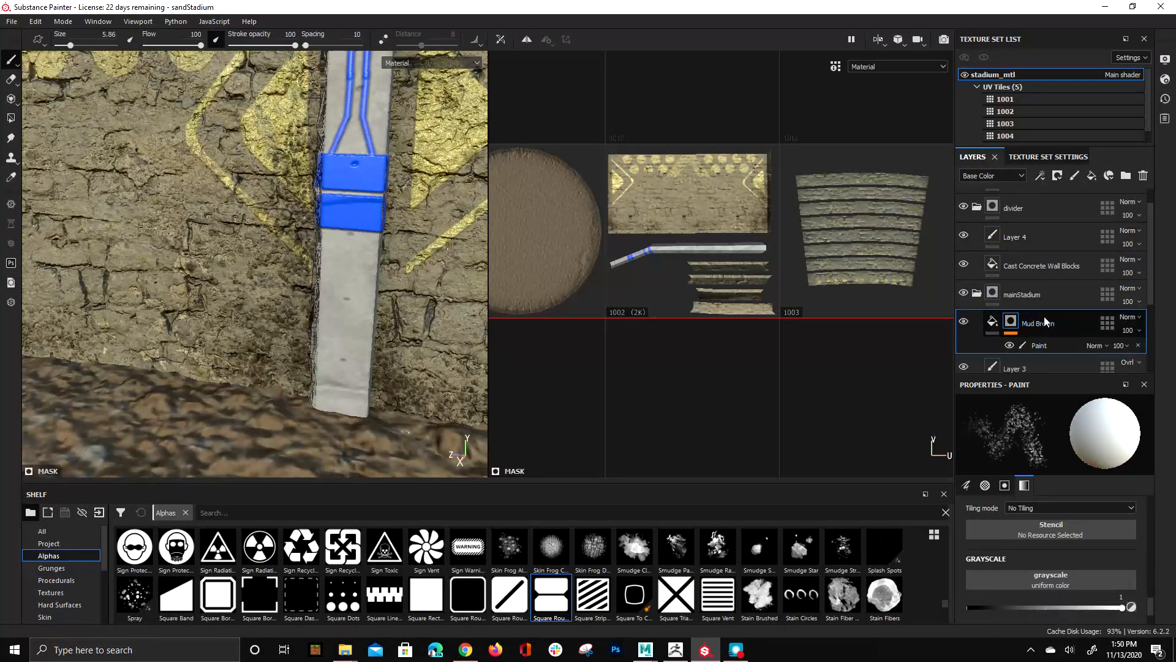
left_click_drag(1046, 321, 1026, 207)
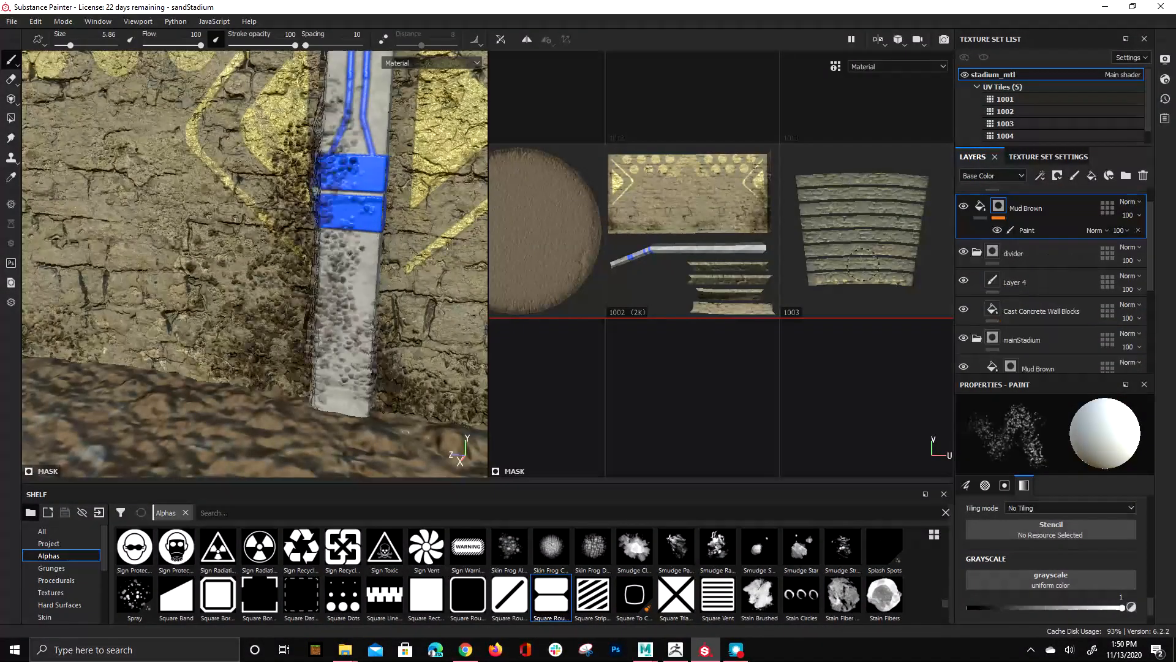
Step: Remove the existing paint effect from the copied Mud Brown layer's mask
double_click(1019, 208)
left_click(1033, 231)
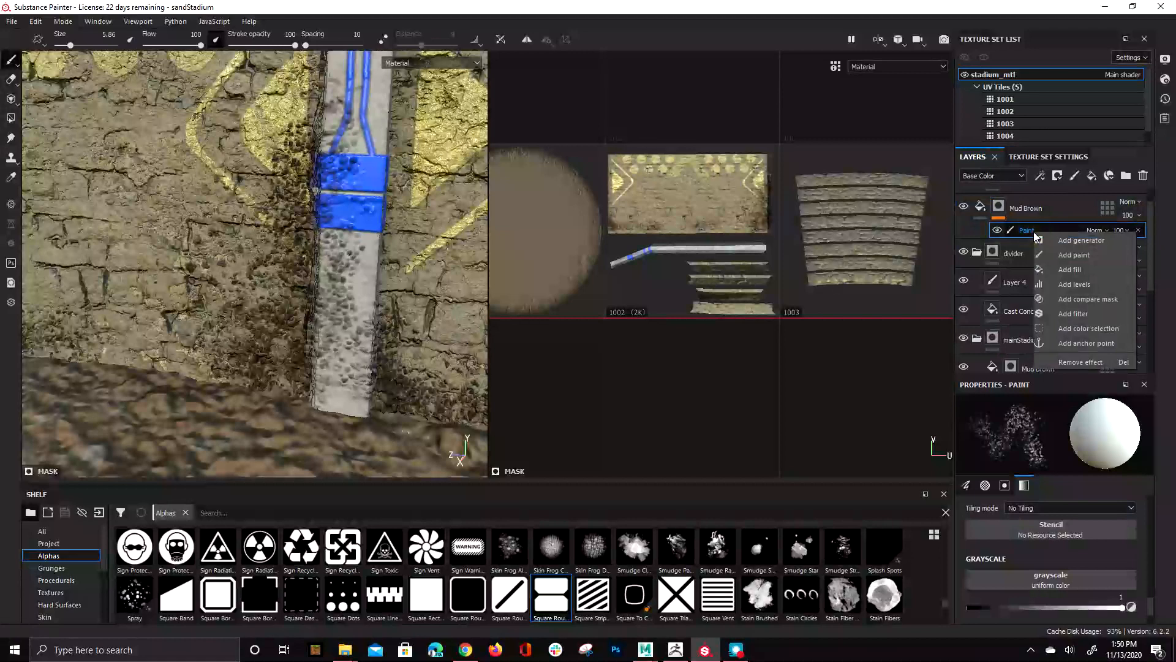
left_click(1082, 362)
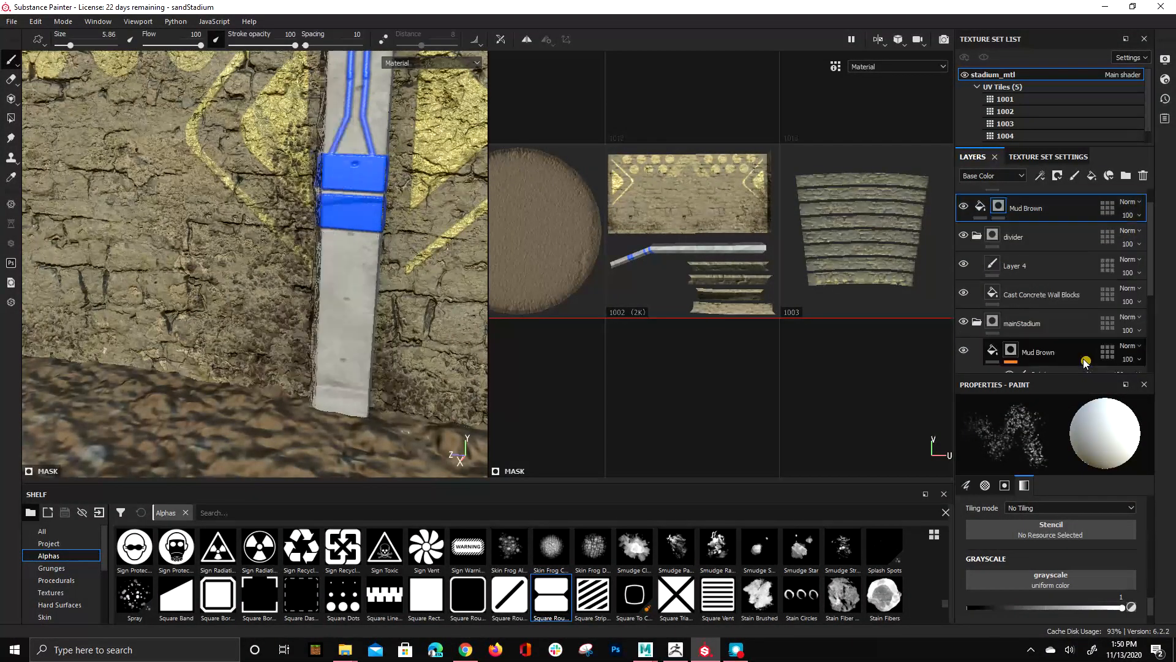
Step: Try a generator on the copied Mud Brown mask and replace it with a fresh paint effect
right_click(1001, 210)
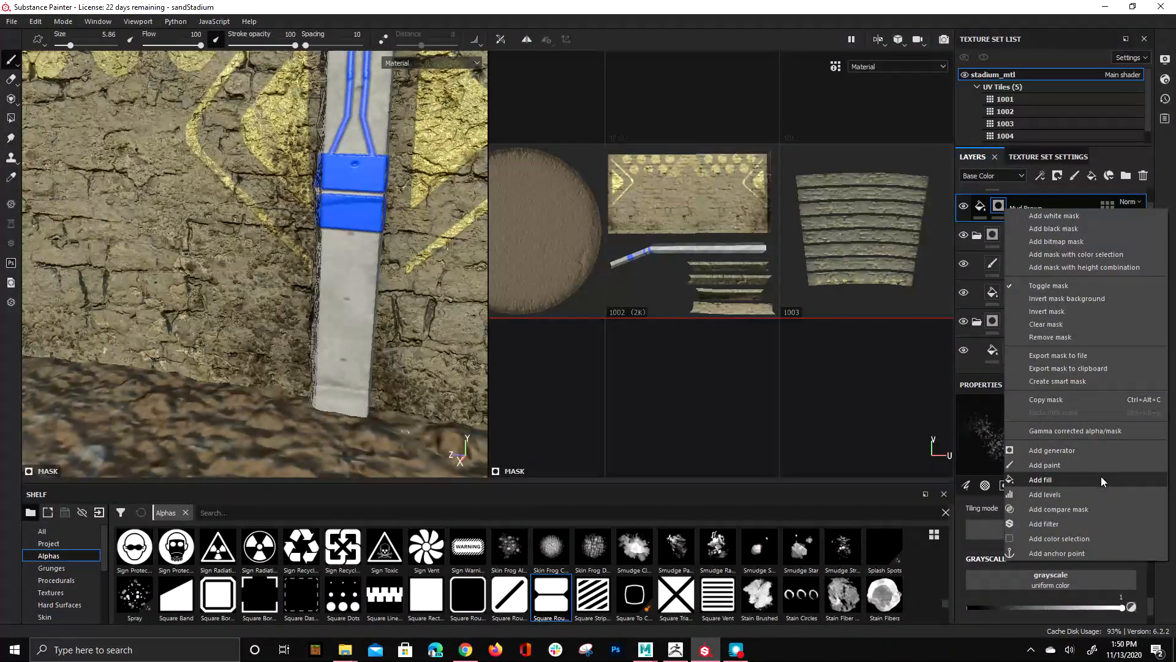
left_click(1053, 450)
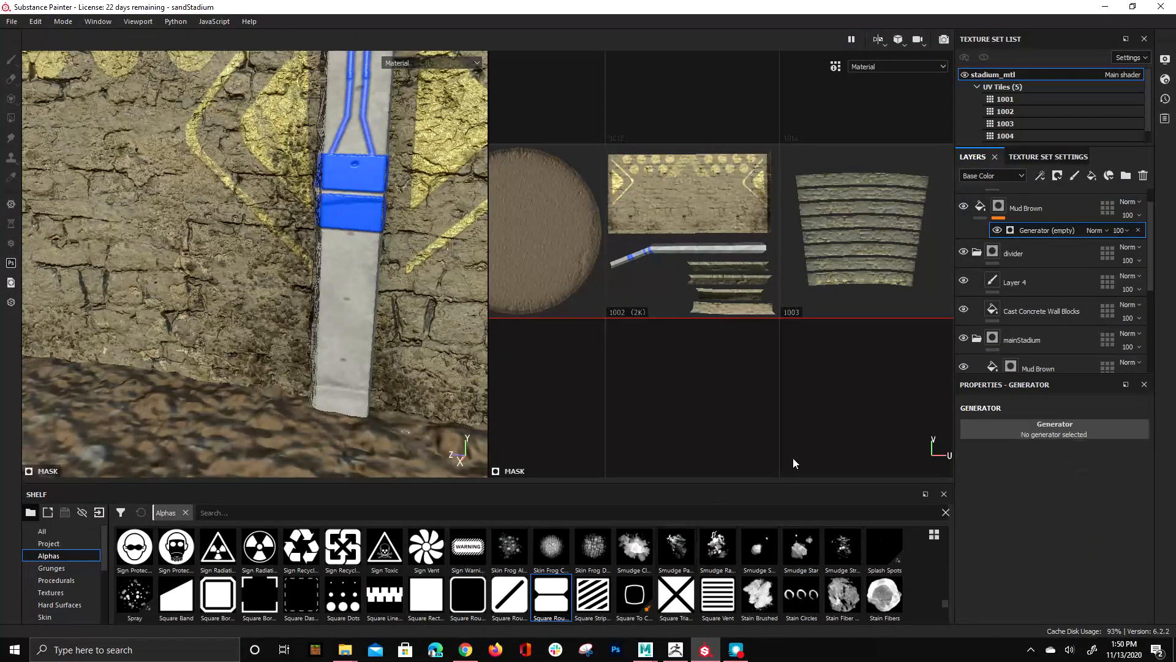
left_click(1005, 211)
right_click(999, 208)
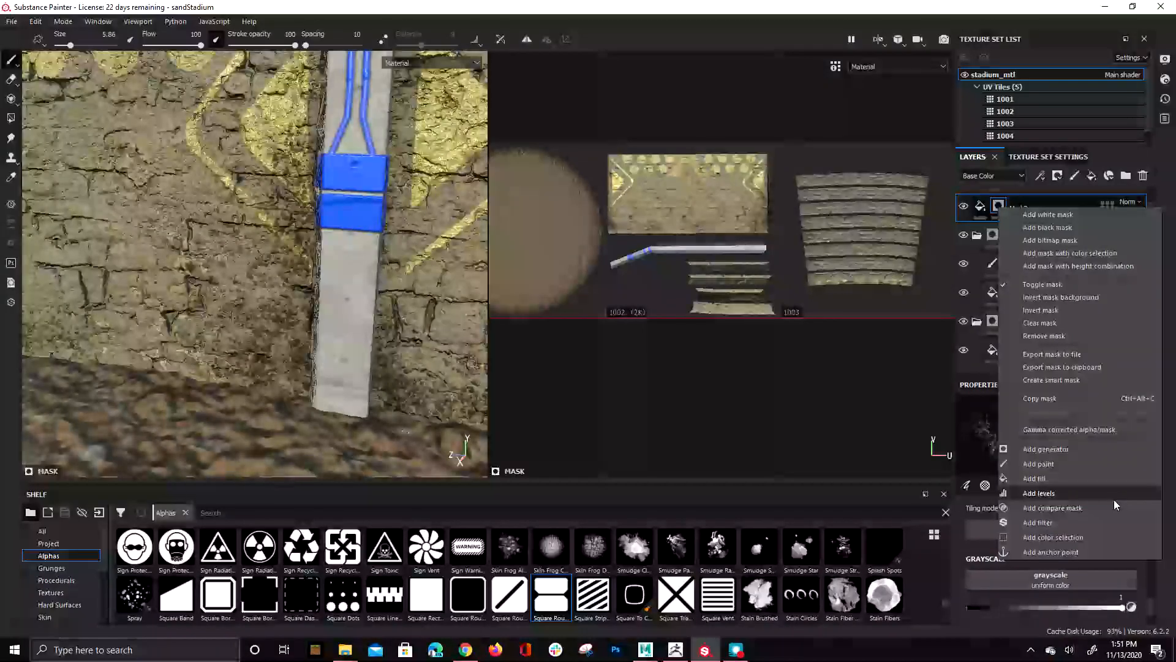
left_click(1095, 463)
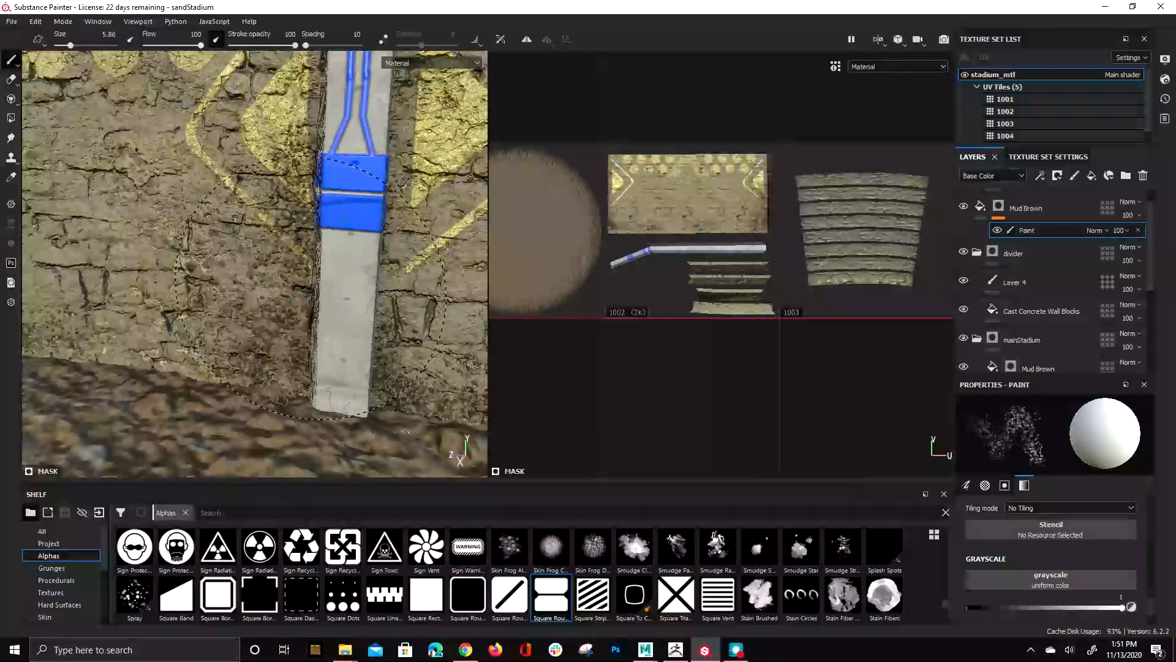
Step: Try a mud stroke across the foot of the divider with the brush reduced to about size 1.01
key("bracketleft")
key("bracketleft")
key("bracketleft")
key("bracketleft")
key("bracketleft")
key("bracketleft")
key("bracketleft")
key("bracketleft")
key("bracketleft")
key("bracketleft")
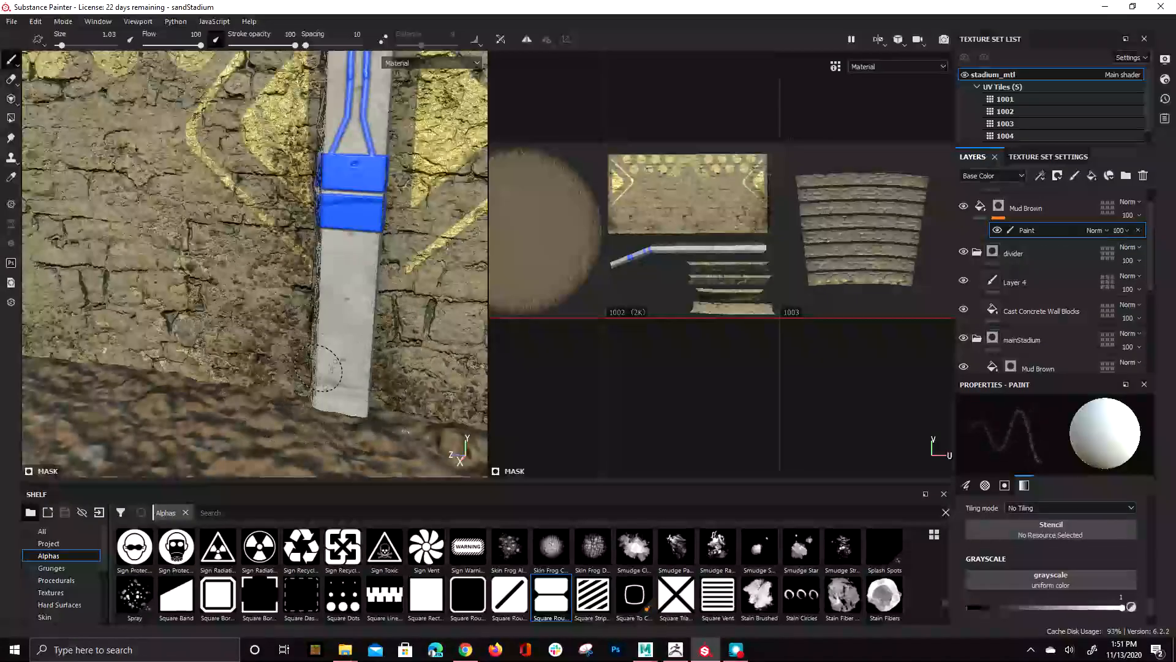
left_click_drag(343, 406, 340, 392)
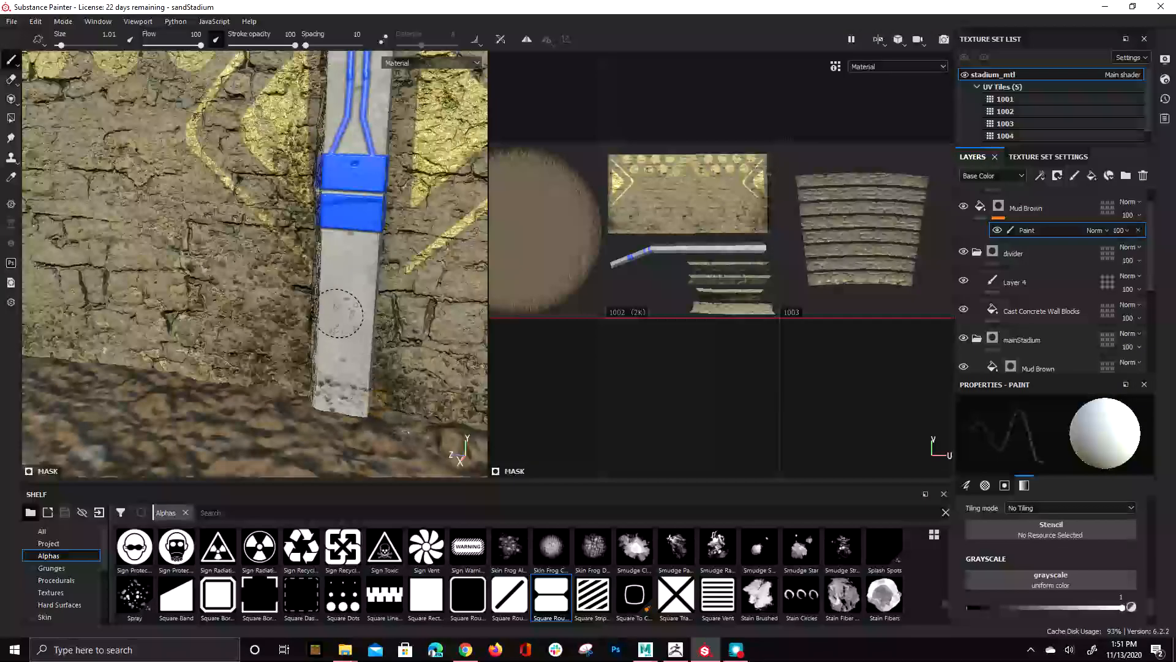
Step: Reduce the brush to size 0.37 and paint mud on the lower corner of the divider's front
mouse_move(341, 310)
left_mouse_down("alt")
mouse_move(331, 315)
mouse_move(341, 320)
left_mouse_up("alt")
scroll(387, 407, "up", 3)
key("bracketleft")
key("bracketleft")
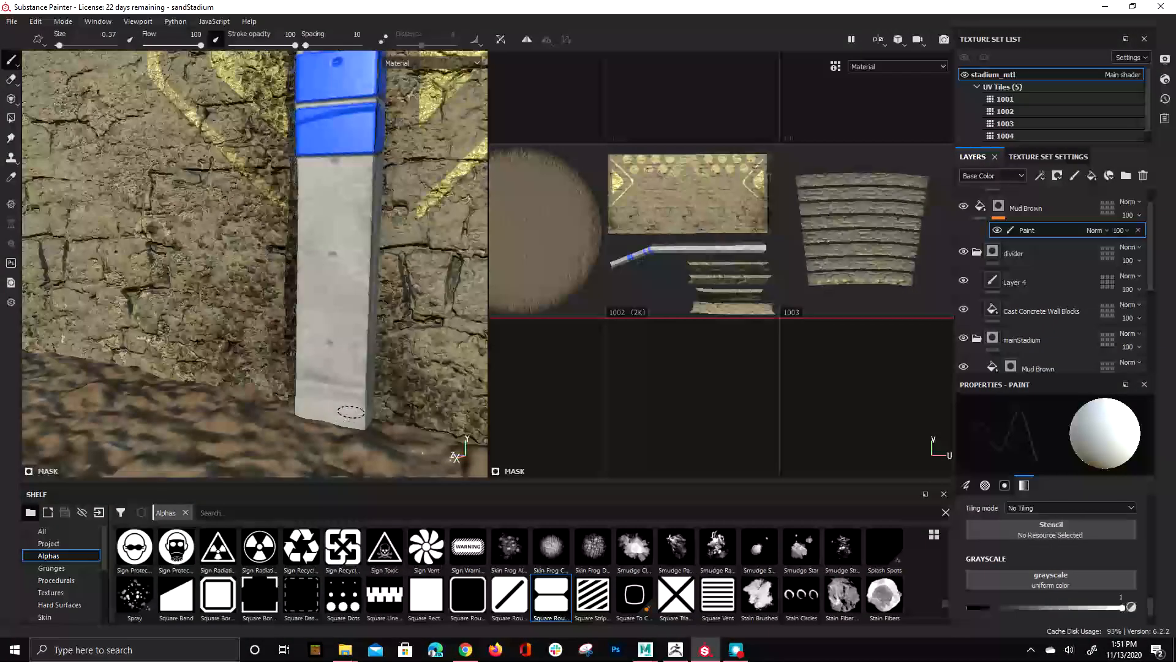
mouse_move(350, 412)
left_mouse_down()
mouse_move(345, 425)
mouse_move(311, 409)
left_mouse_up()
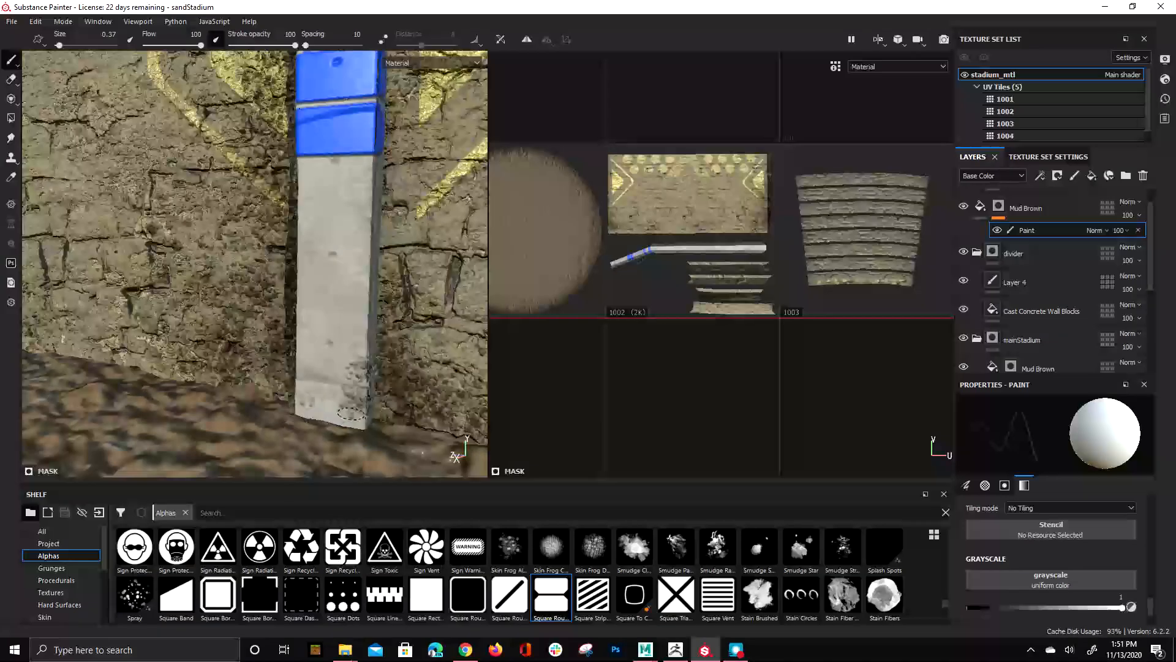
left_click_drag(374, 438, 368, 414, "alt")
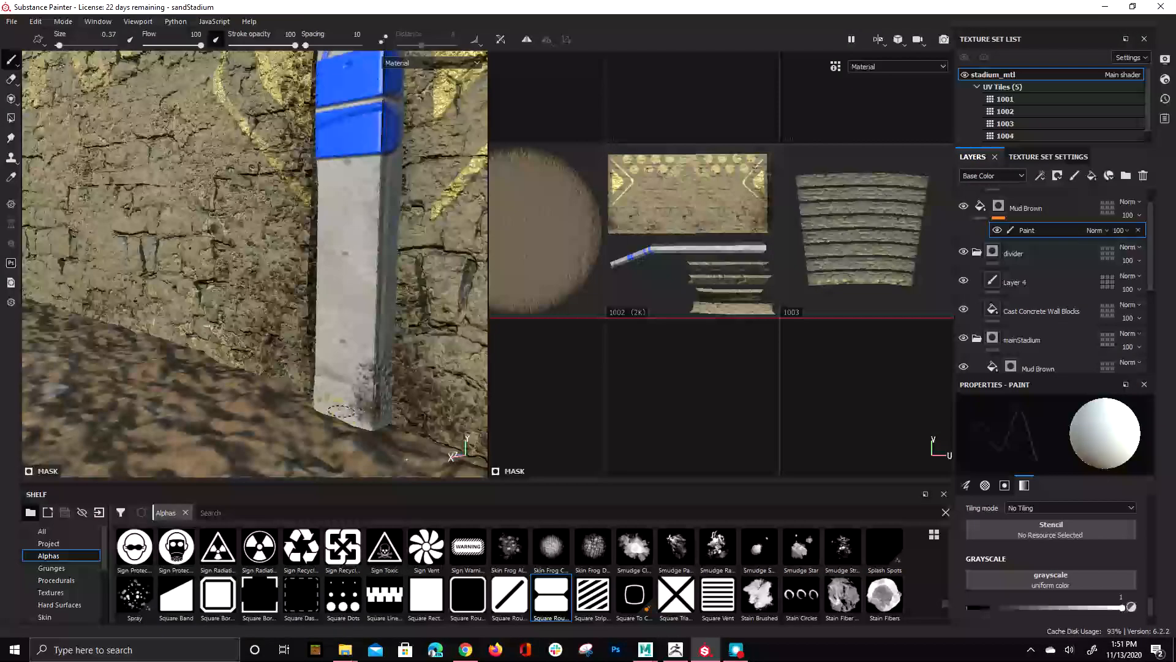
Step: Paint mud over the lower end of the divider's UV strip in the 2D view, covering its whole width
scroll(696, 316, "up", 8)
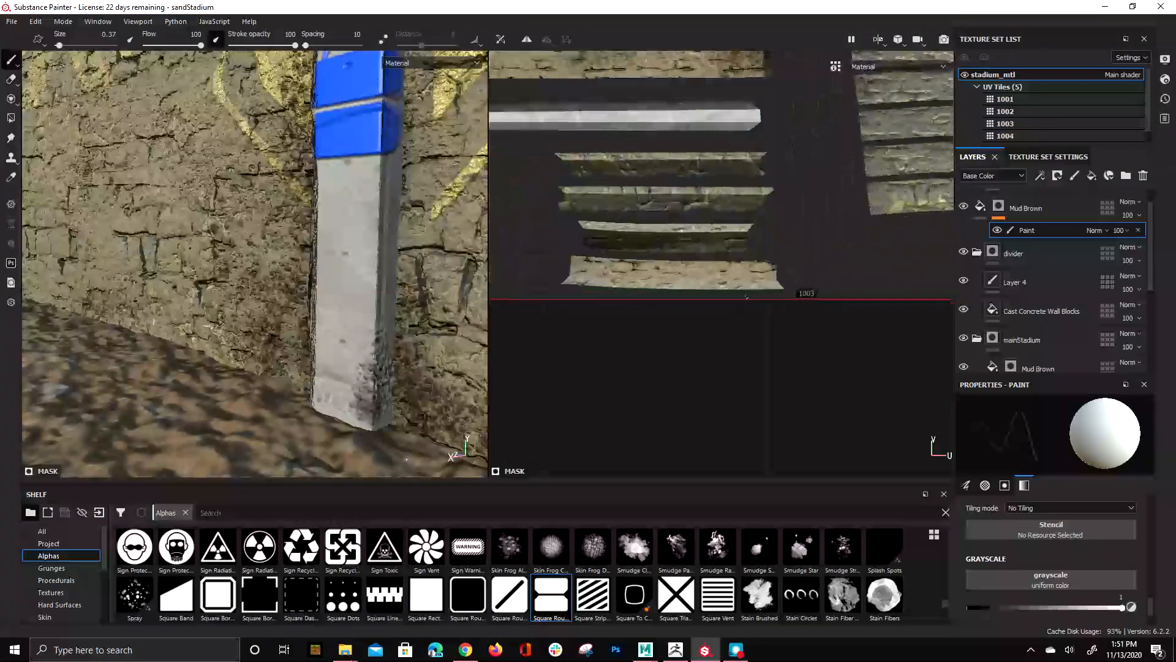
middle_click_drag(696, 316, 1097, 254, "alt")
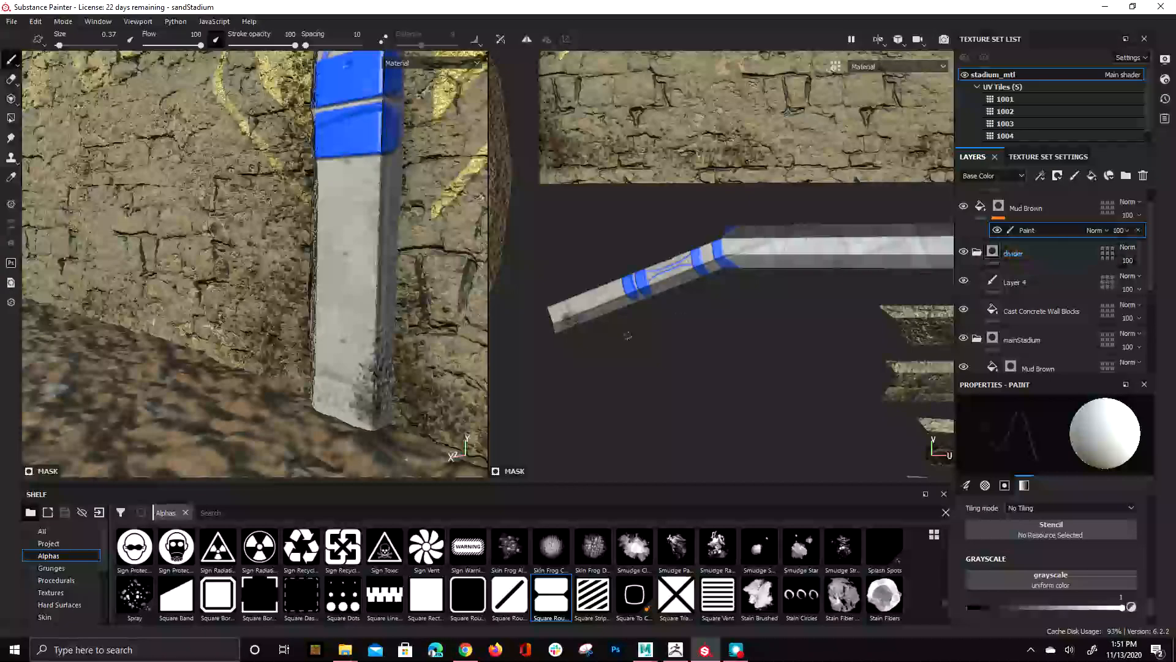
scroll(604, 342, "up", 7)
middle_click_drag(534, 239, 648, 250, "alt")
mouse_move(607, 226)
left_mouse_down()
mouse_move(623, 285)
mouse_move(642, 232)
left_mouse_up()
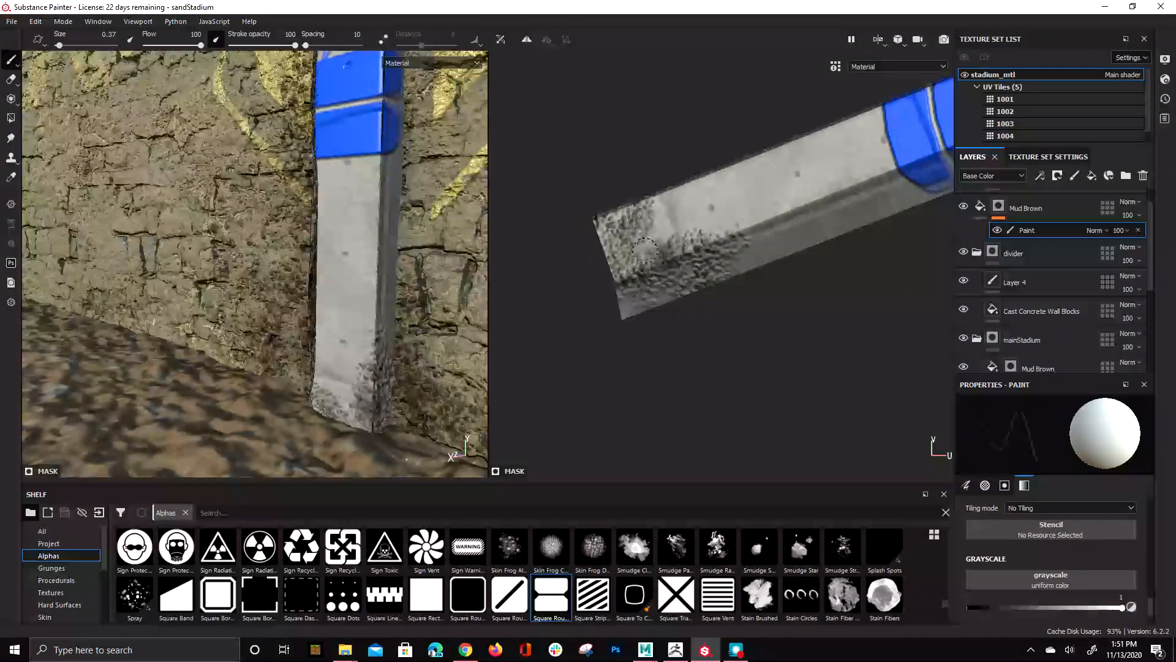
left_click_drag(604, 215, 646, 296)
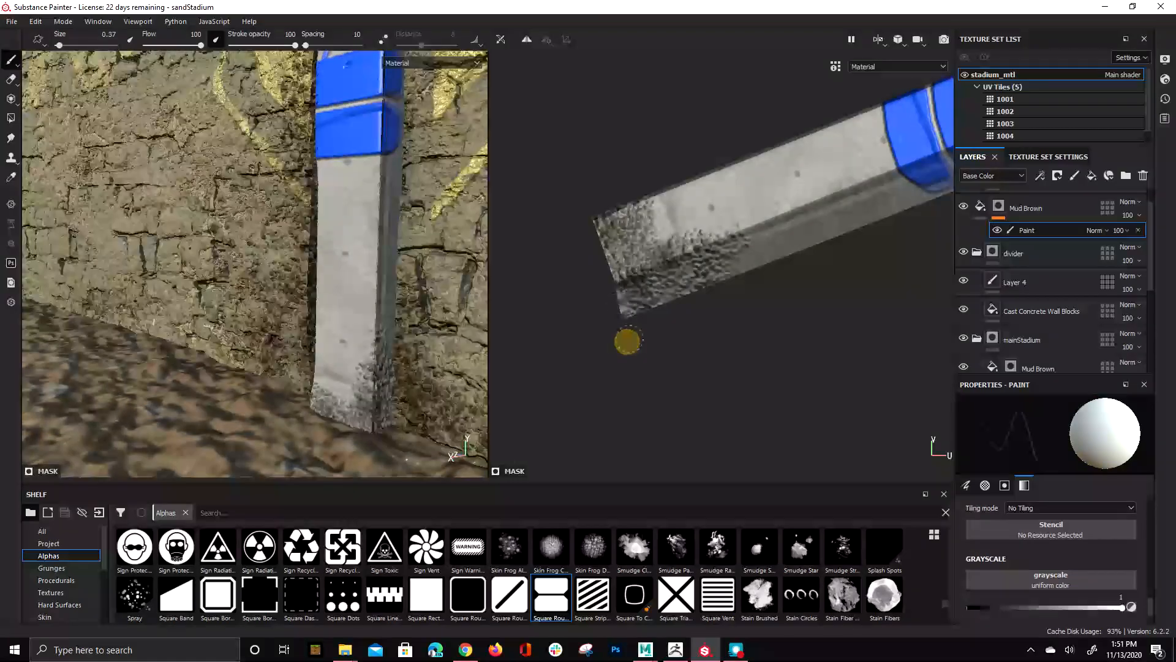
Step: Paint a mud stroke up the divider's side edge from the foot to the lower blue bands
left_click_drag(380, 356, 380, 171)
scroll(333, 276, "down", 3)
left_click_drag(334, 297, 227, 319, "alt")
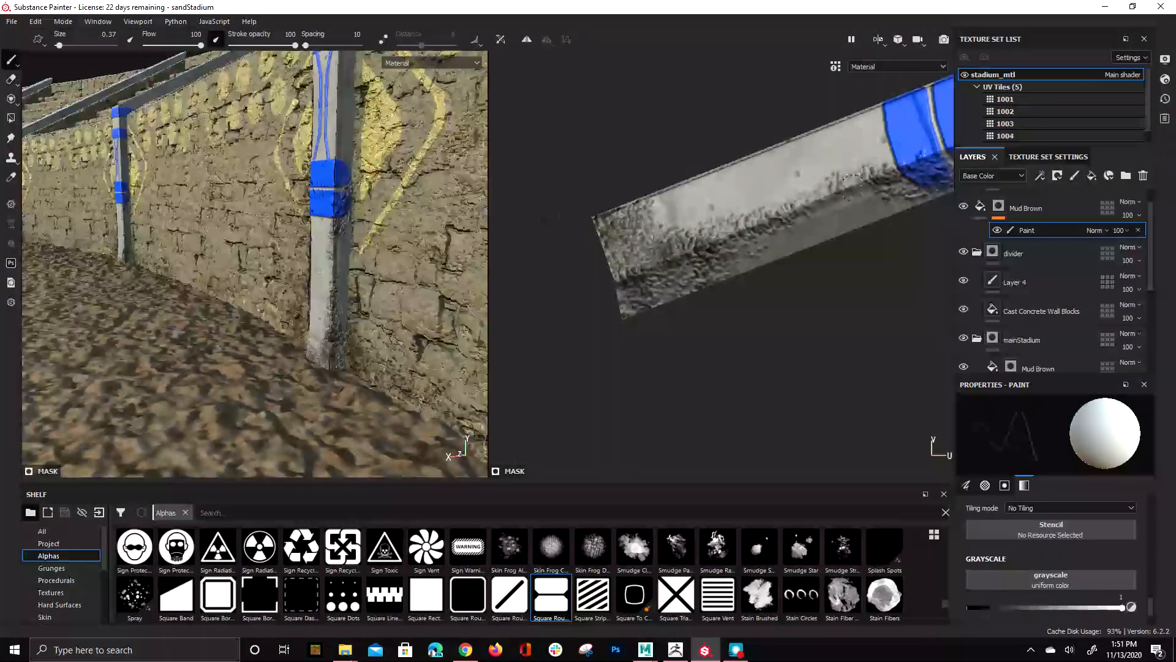
Step: Move the Mud Brown layer into the divider folder, above Layer 4
scroll(1048, 244, "up", 1)
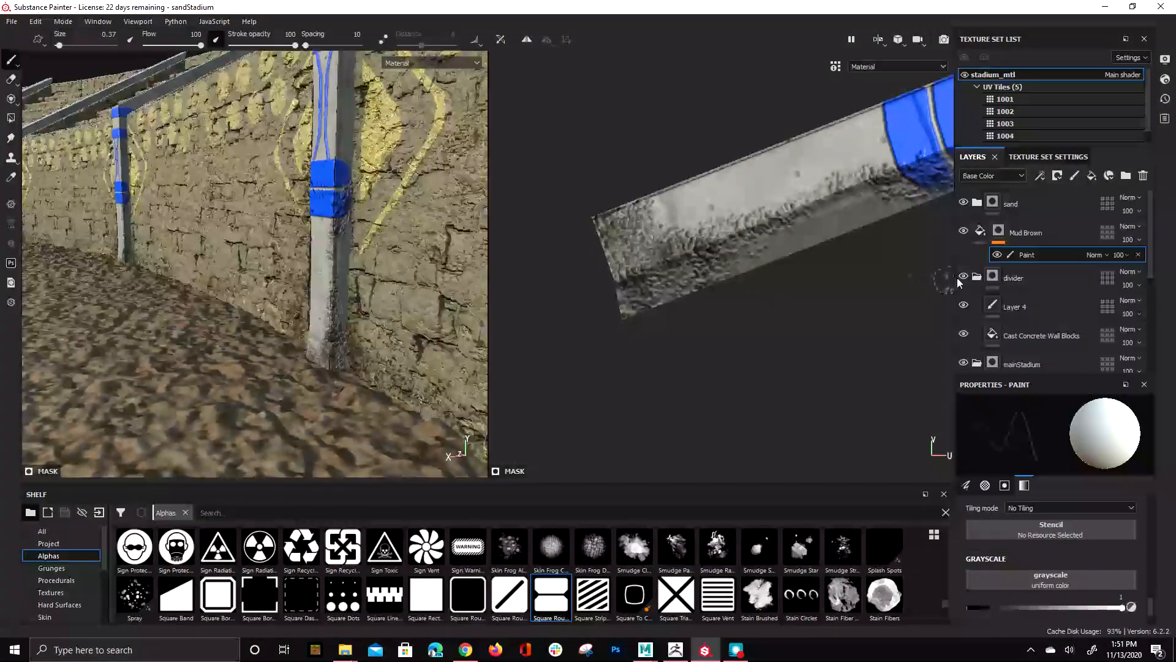
left_click_drag(1057, 233, 1054, 296)
Step: Paint mud along the divider's opposite front edge, from below the lower blue bands down to the foot
left_click_drag(258, 251, 314, 254, "alt")
left_click_drag(346, 218, 328, 225, "alt")
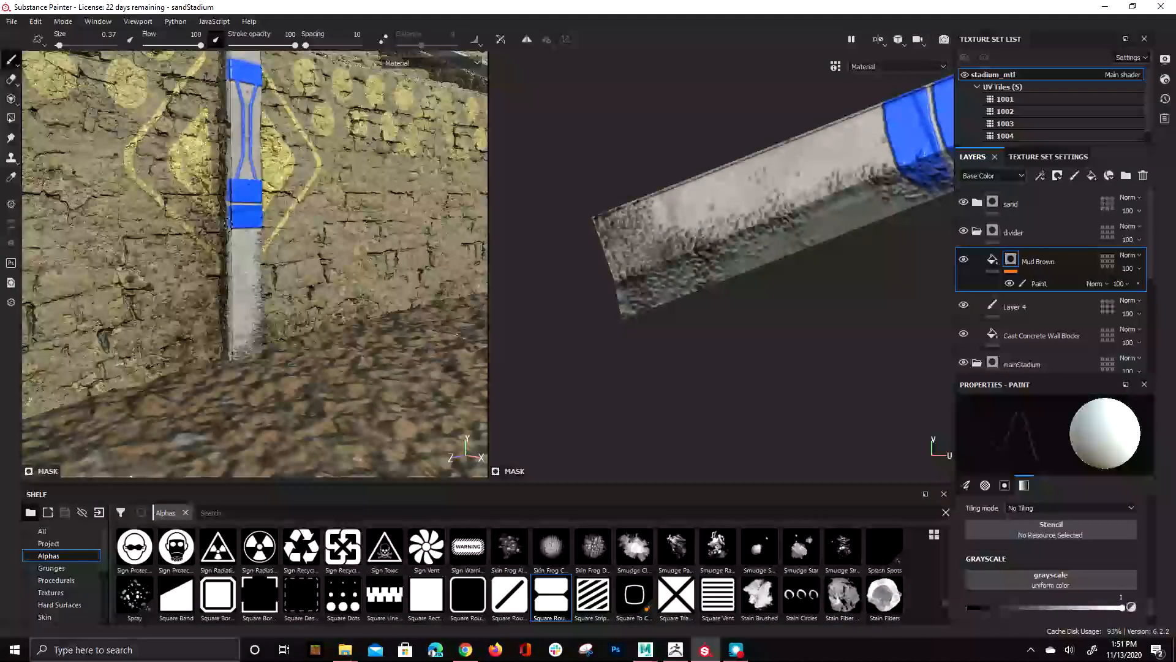
left_click_drag(243, 229, 233, 223)
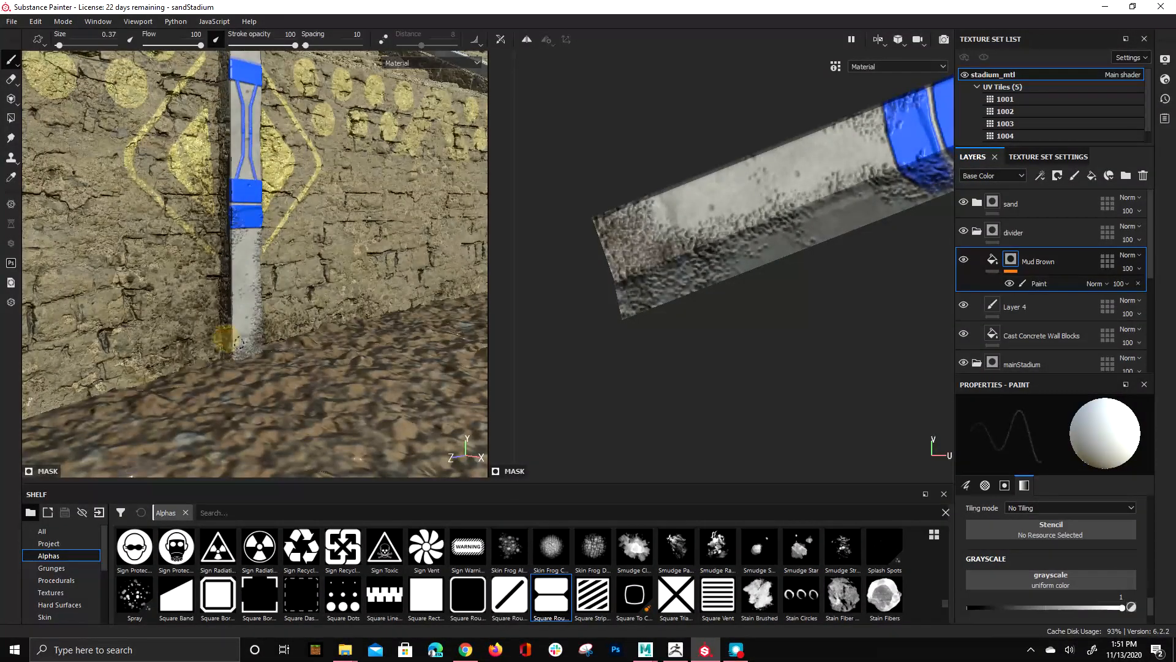
left_click_drag(239, 342, 224, 366)
left_click_drag(242, 318, 266, 320, "alt")
middle_click_drag(245, 233, 272, 324, "alt")
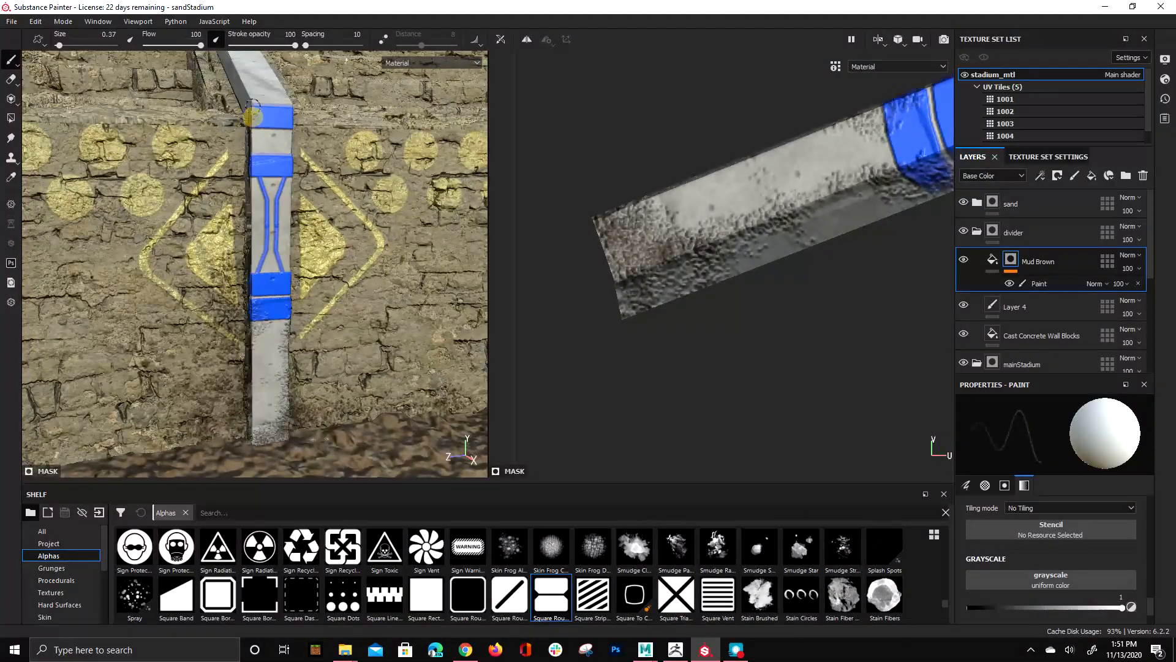
left_click_drag(362, 227, 318, 223, "alt")
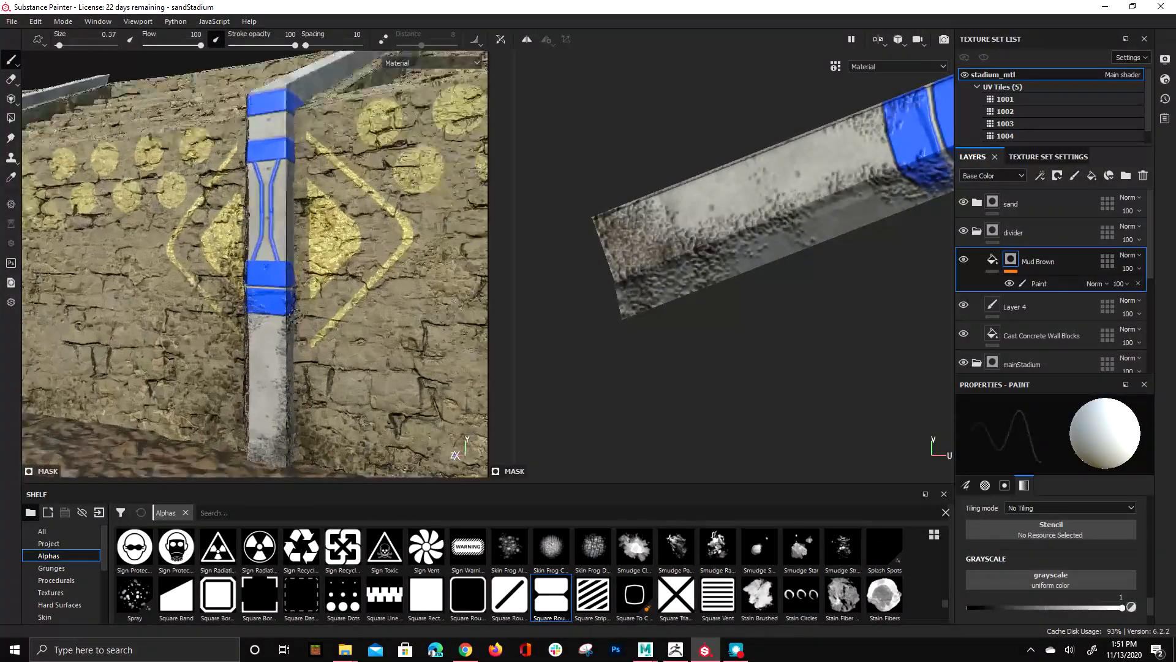
right_click_drag(284, 306, 344, 299, "alt")
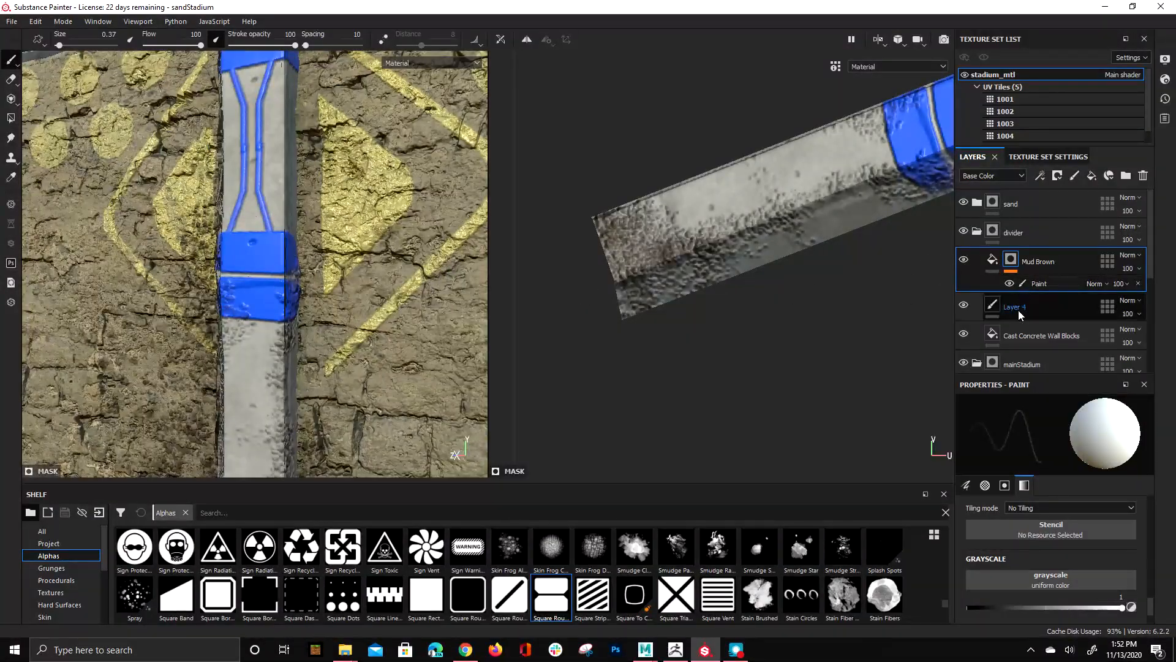
Step: Toggle the blue markings layer, Layer 4, off and on, and add a black mask to it
left_click(1011, 311)
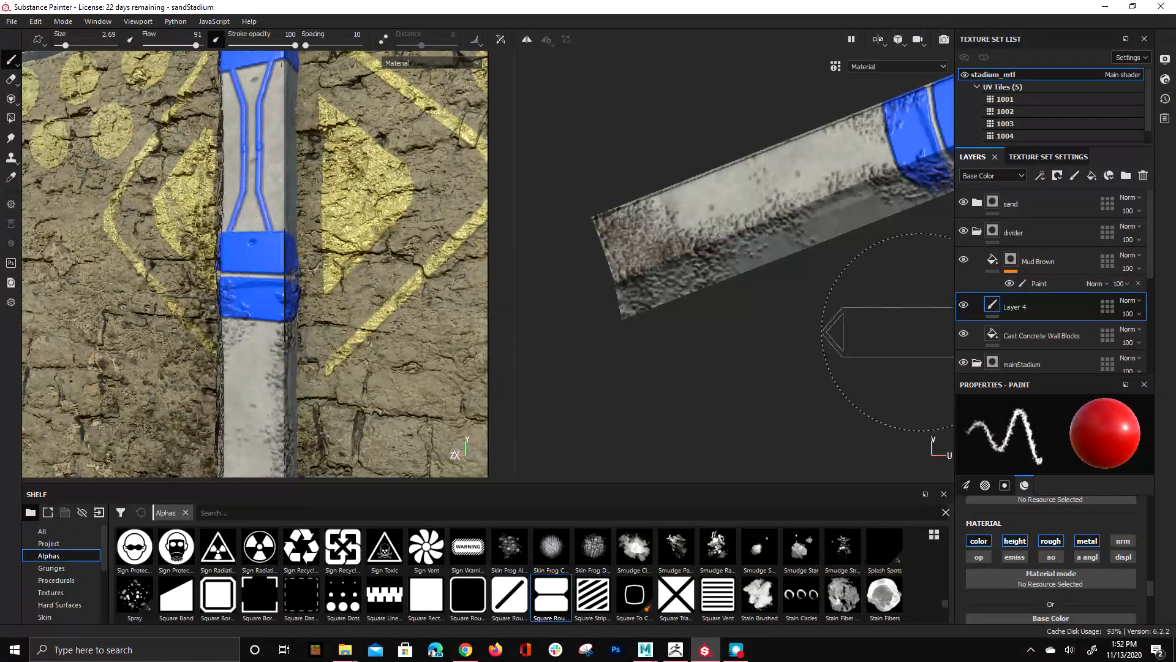
left_click(963, 306)
left_click(962, 304)
right_click(1025, 303)
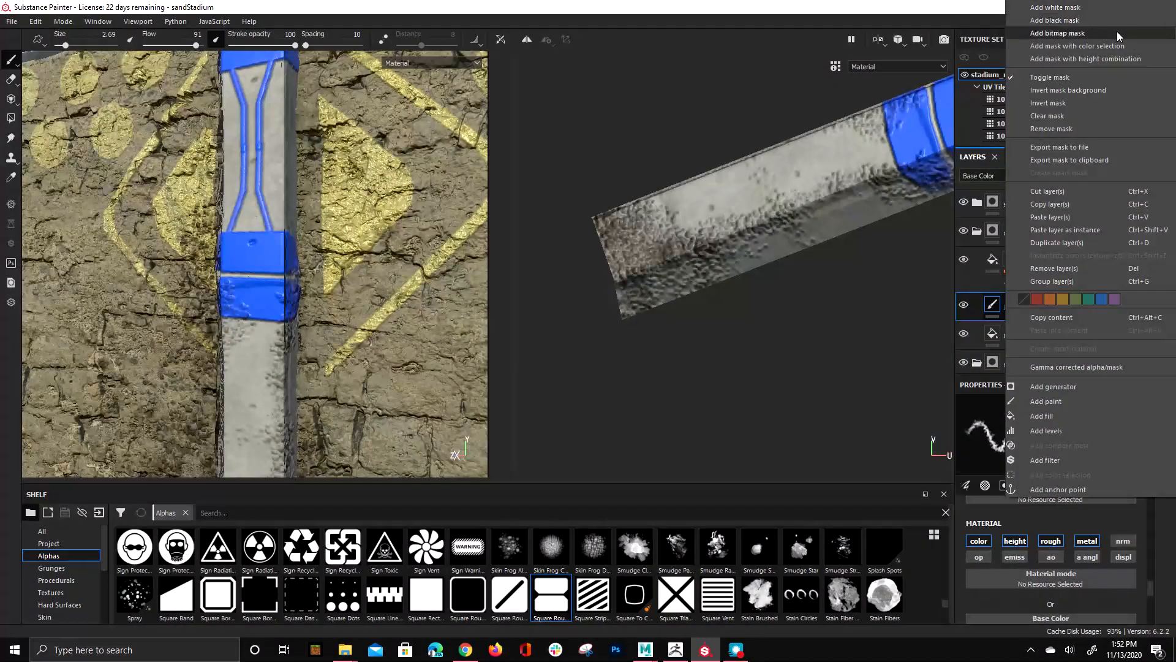
left_click(1096, 16)
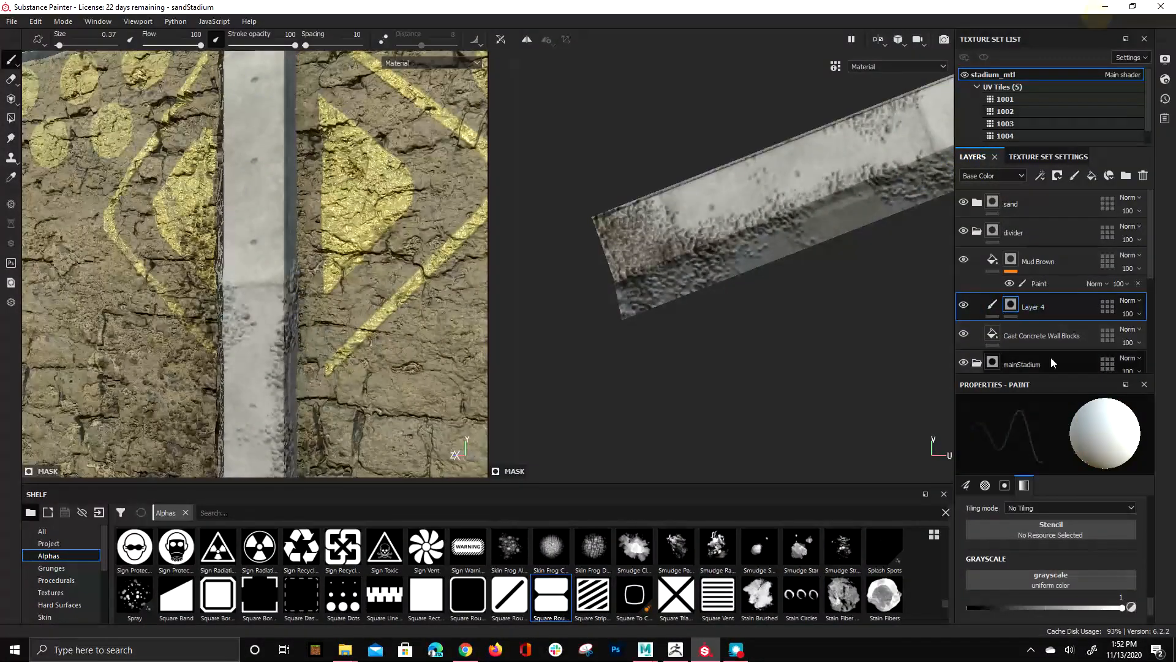
Step: Set the mask paint grayscale to 0.1829 and choose the Cracks brush
left_click(995, 607)
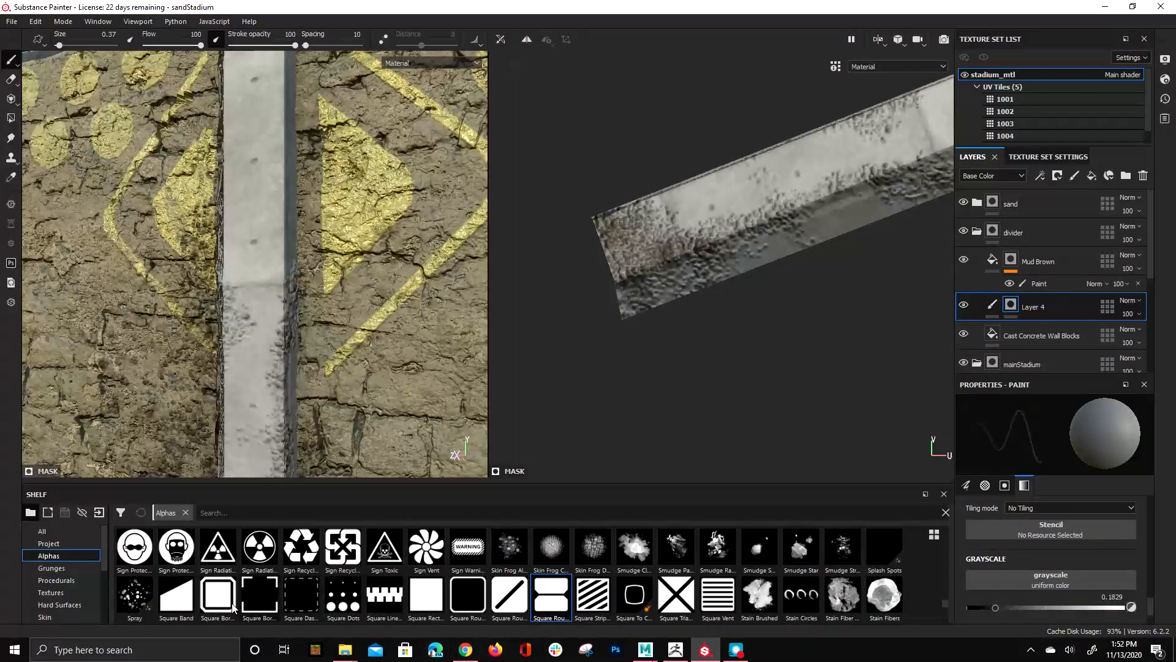
scroll(61, 571, "down", 2)
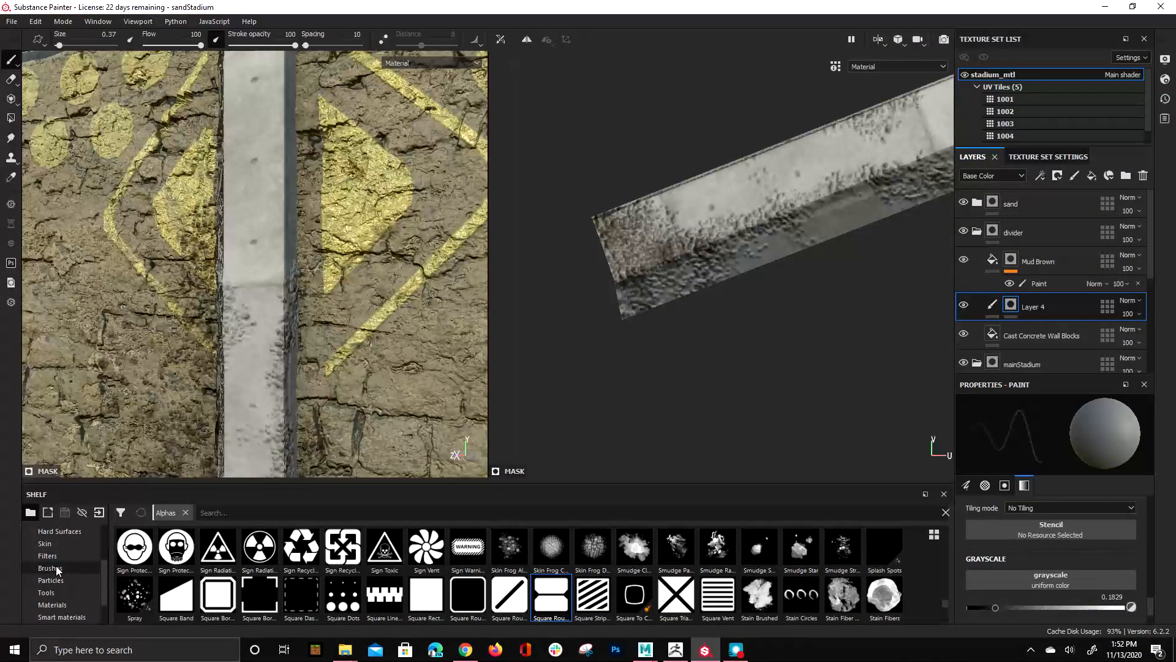
left_click(57, 567)
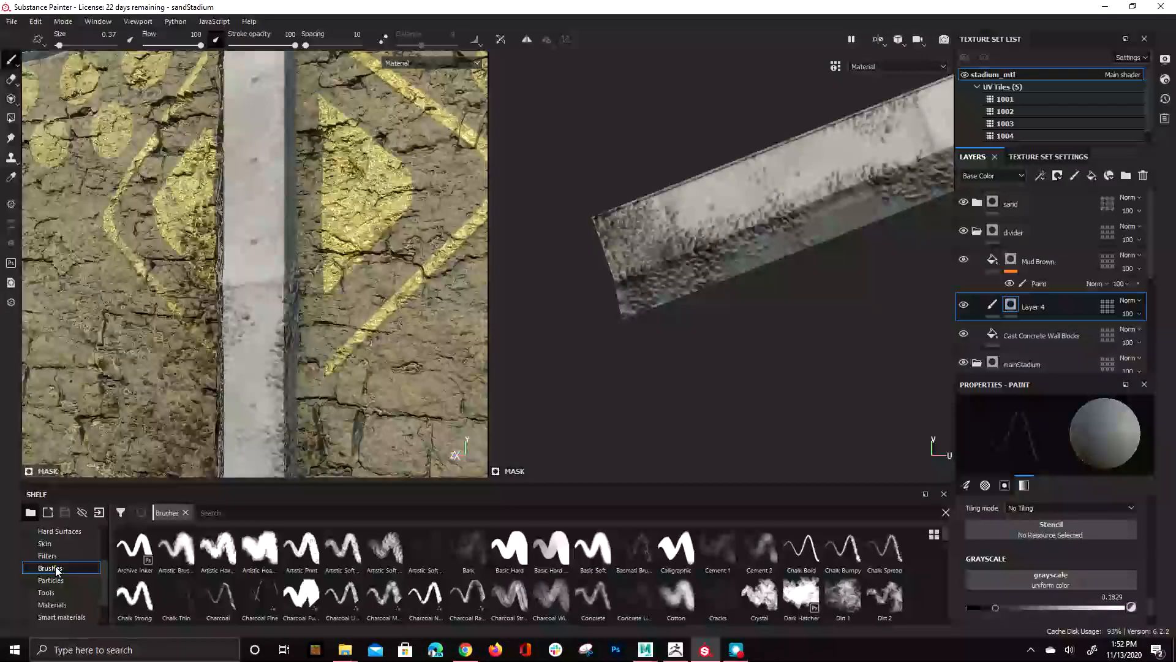
left_click(634, 546)
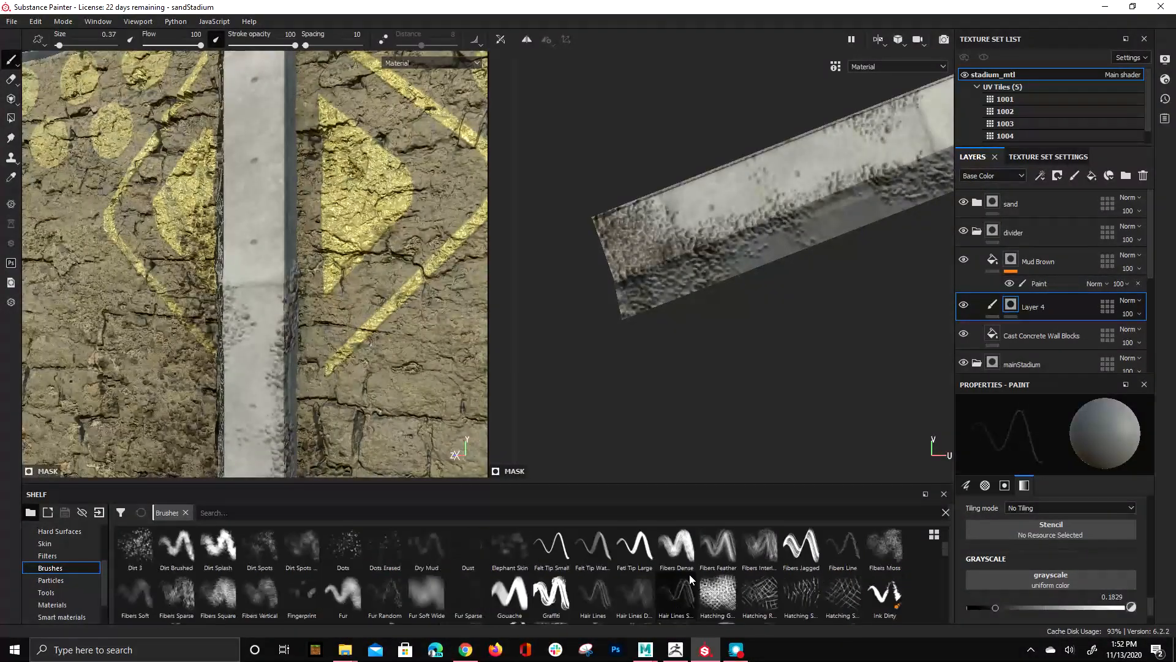
left_click(714, 589)
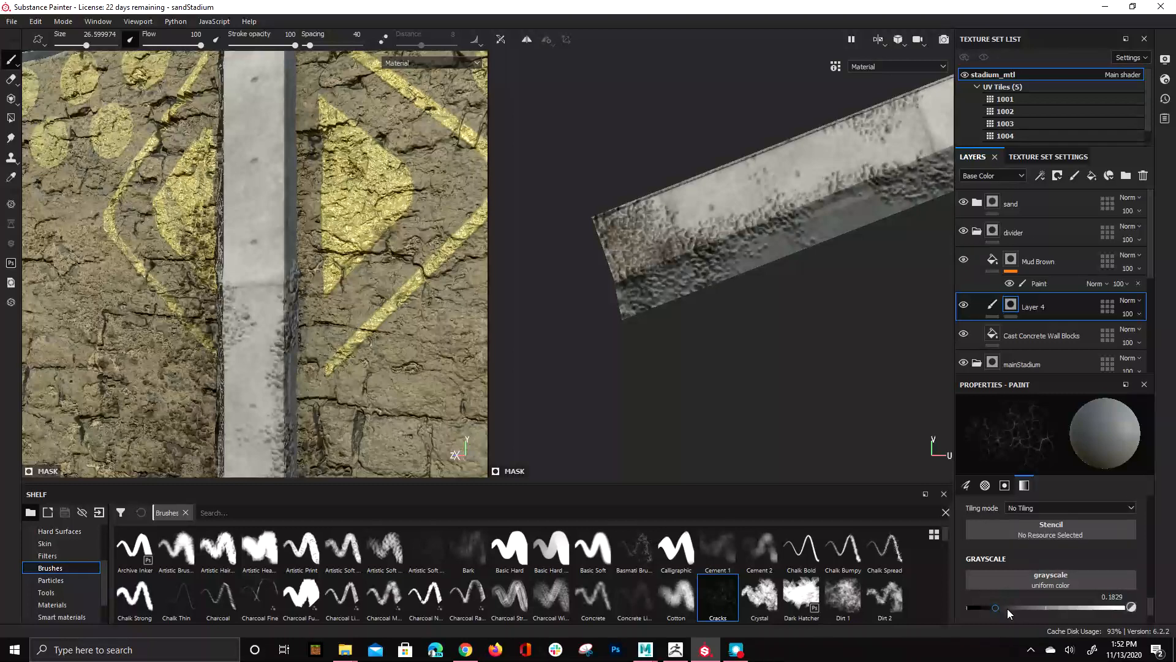
Step: Set the brush grayscale to 1 and replace Layer 4's black mask with a white mask
left_click_drag(1007, 608, 1128, 608)
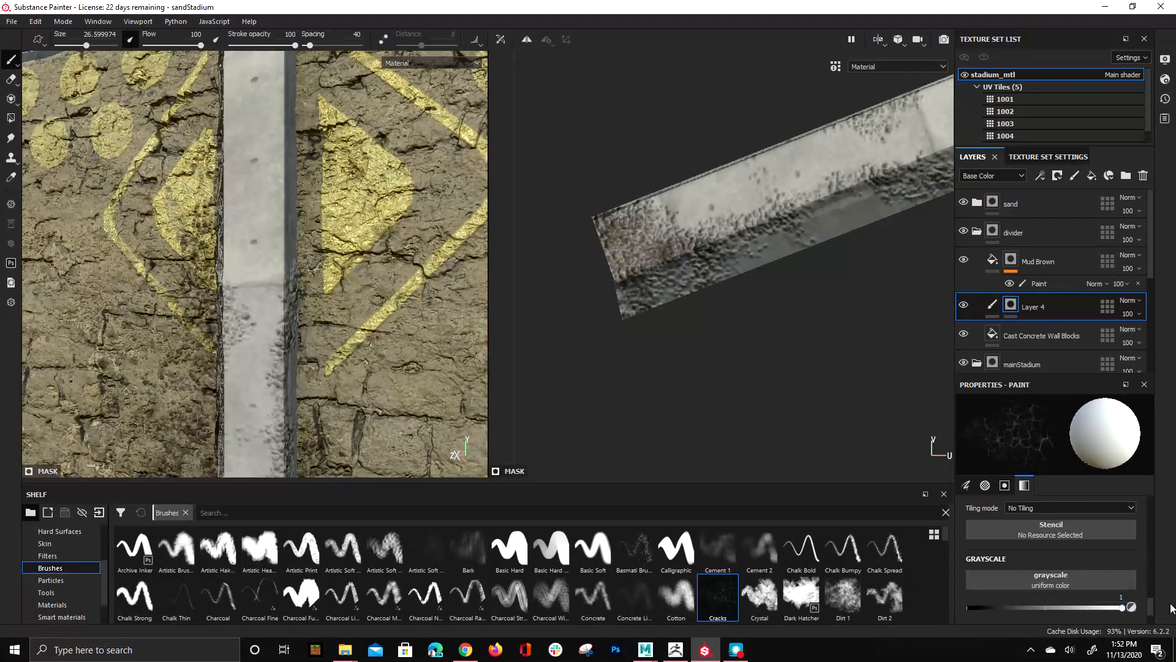
right_click(1011, 305)
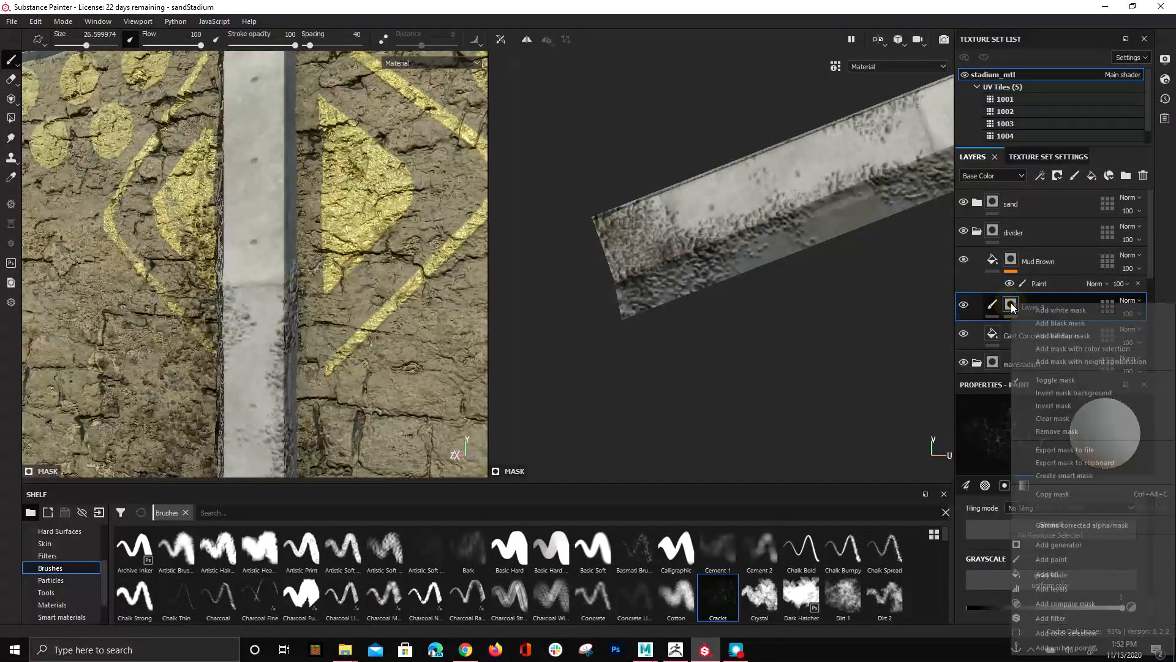
left_click(1084, 308)
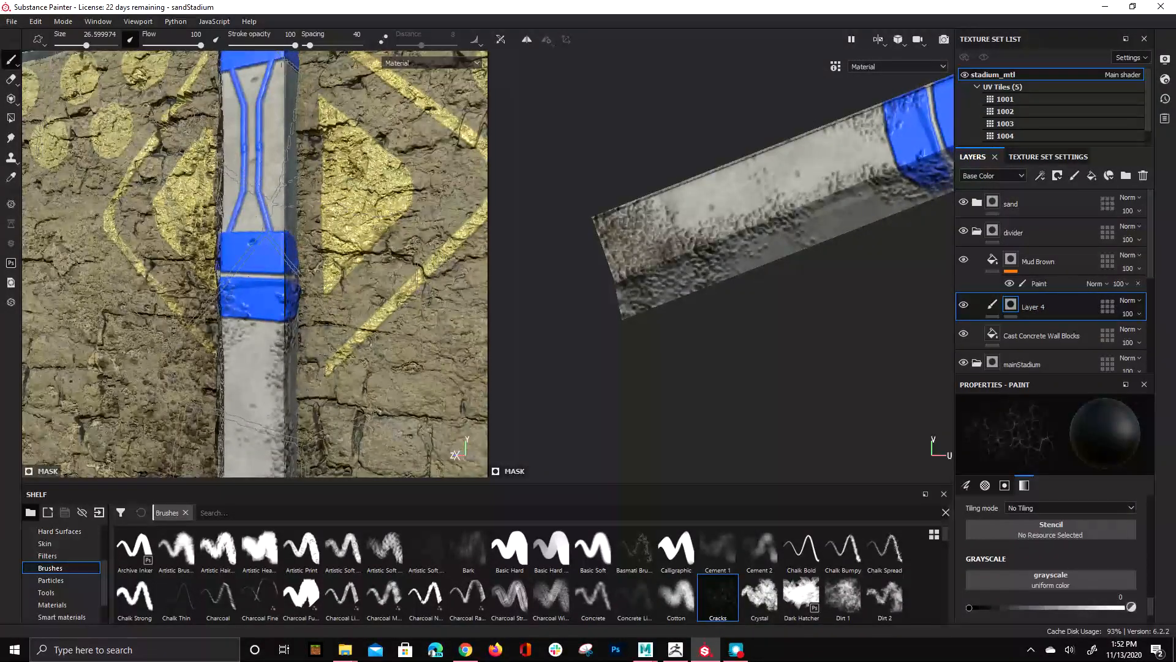
Step: Try a Cracks stroke at size 1.86 and grayscale 0 over the lower blue bands, and undo it
right_click_drag(423, 358, 343, 358, "ctrl")
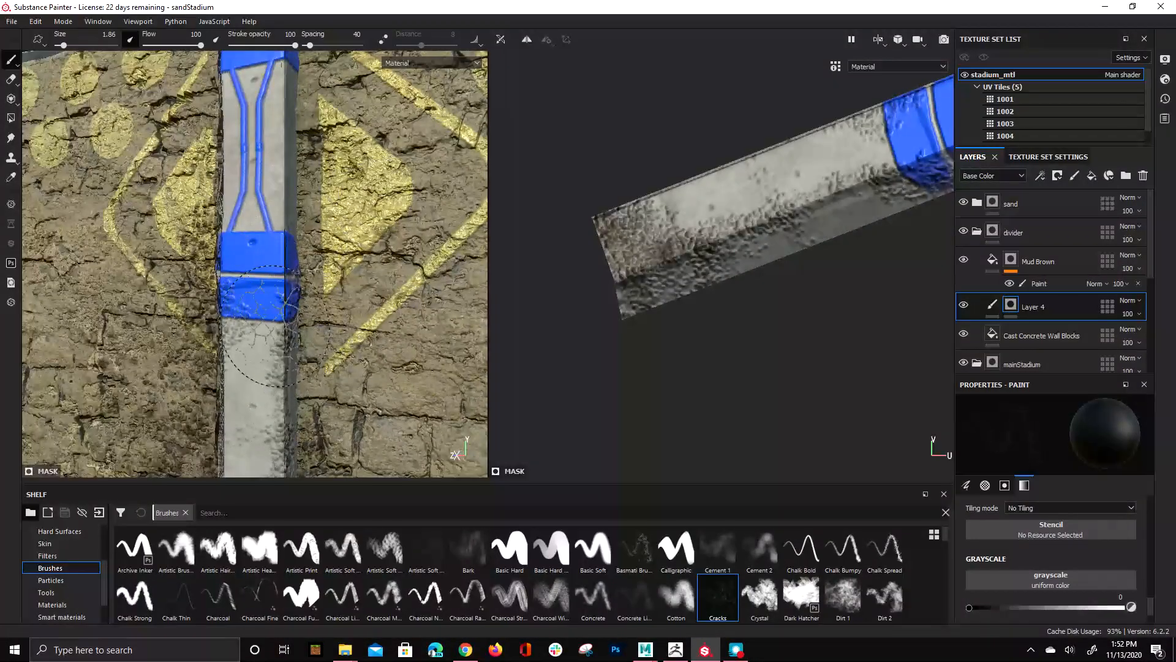
mouse_move(263, 301)
left_mouse_down()
mouse_move(263, 245)
mouse_move(254, 252)
left_mouse_up()
scroll(239, 270, "down", 3)
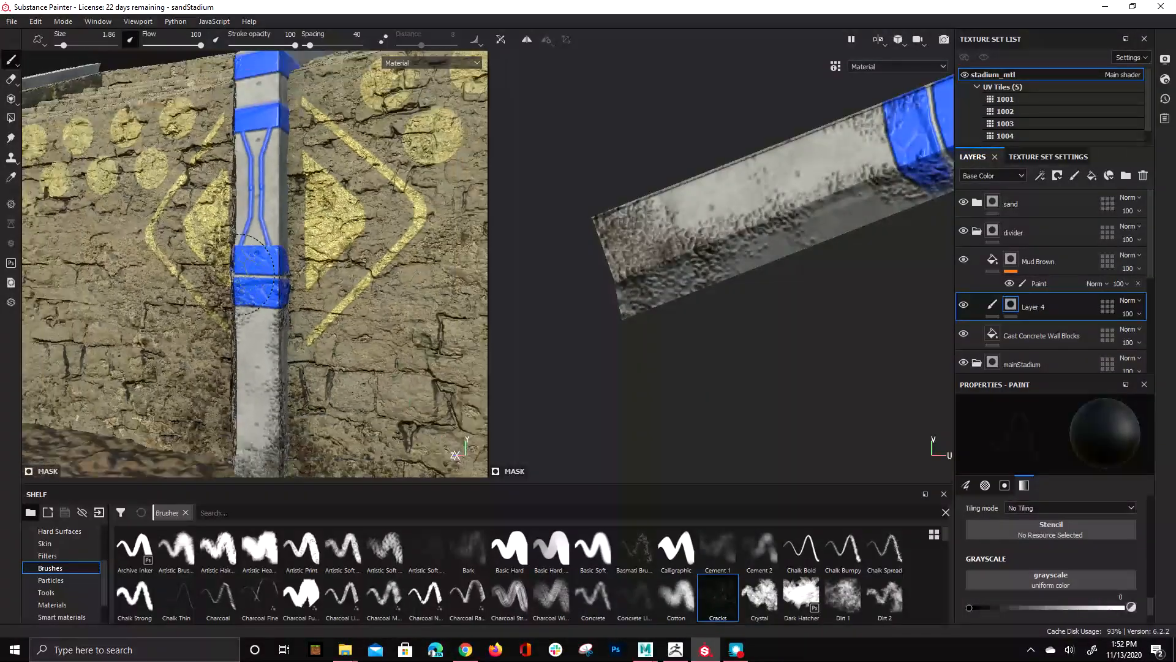
scroll(254, 272, "up", 4)
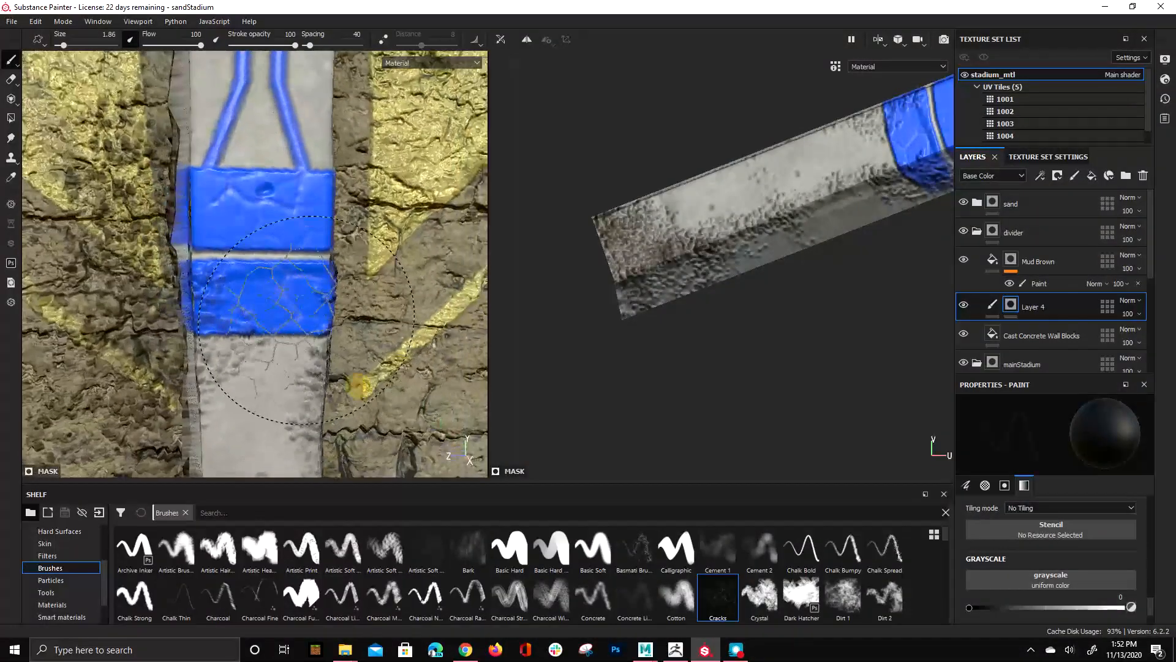
key("ctrl+z")
Step: Search the brushes for "dirt", choose the Dirt 1 brush and reduce its size to about 3.5
scroll(674, 576, "down", 5)
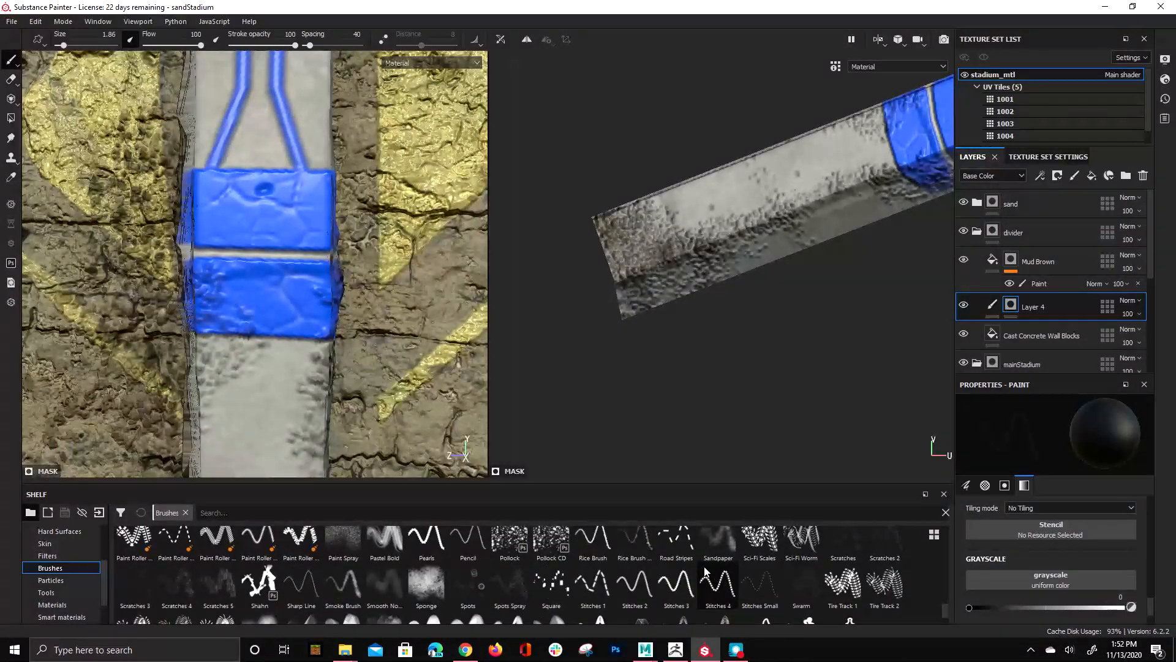
left_click(609, 512)
type("d")
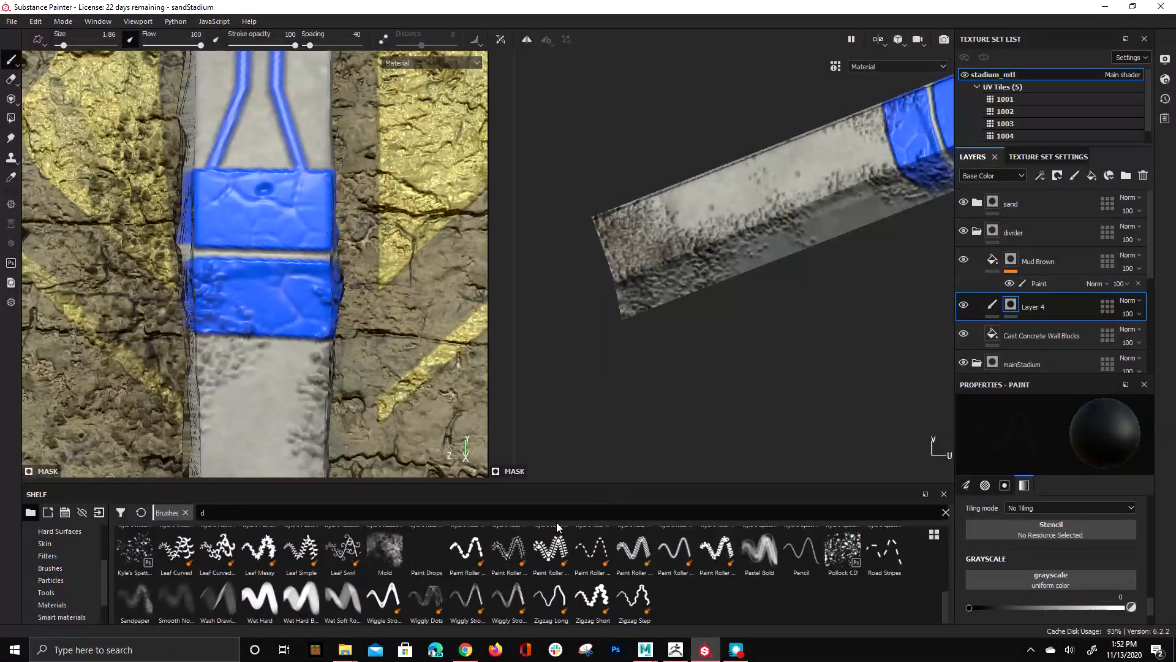
type("irt")
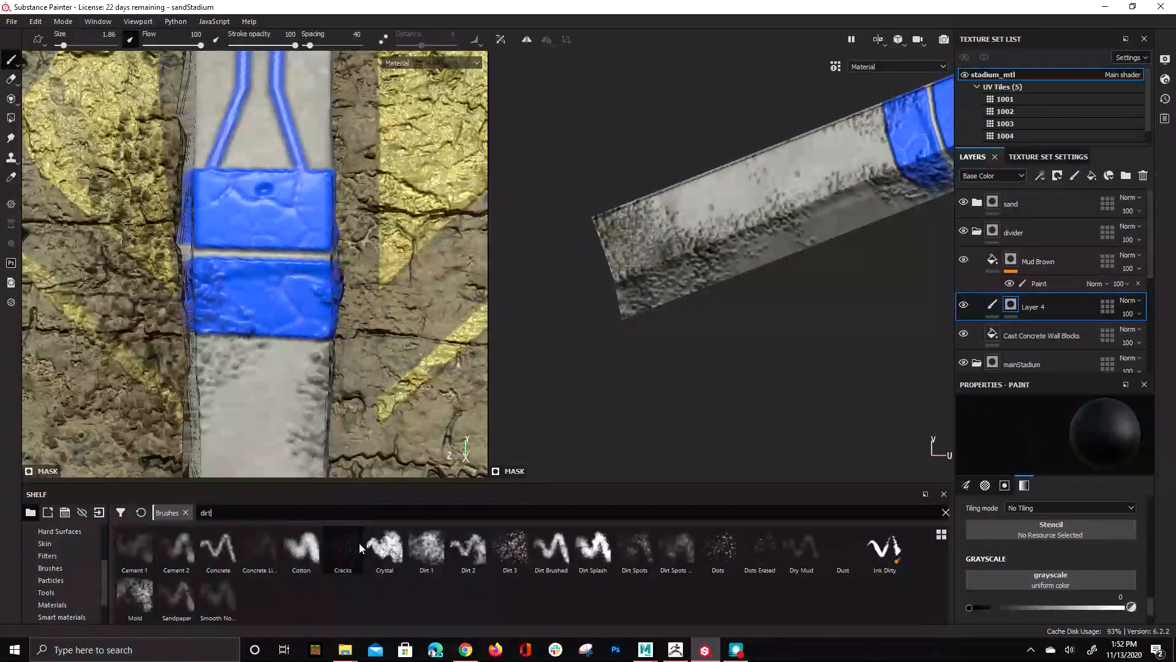
left_click(422, 543)
key("bracketleft")
key("bracketleft")
key("bracketleft")
key("bracketleft")
key("bracketleft")
key("bracketleft")
key("bracketleft")
key("bracketleft")
key("bracketleft")
key("bracketleft")
key("bracketleft")
key("bracketleft")
key("bracketleft")
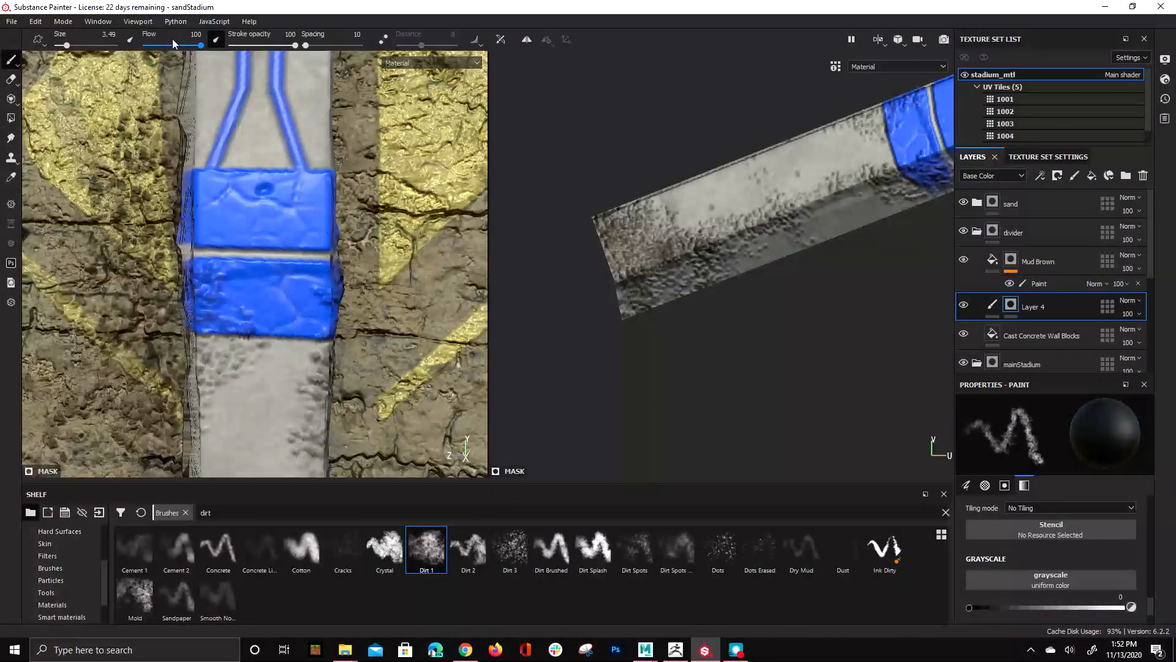
Step: Keep the brush flow at 100, lower the stroke opacity to 33 and reduce the size to 1.6
left_click_drag(166, 46, 212, 45)
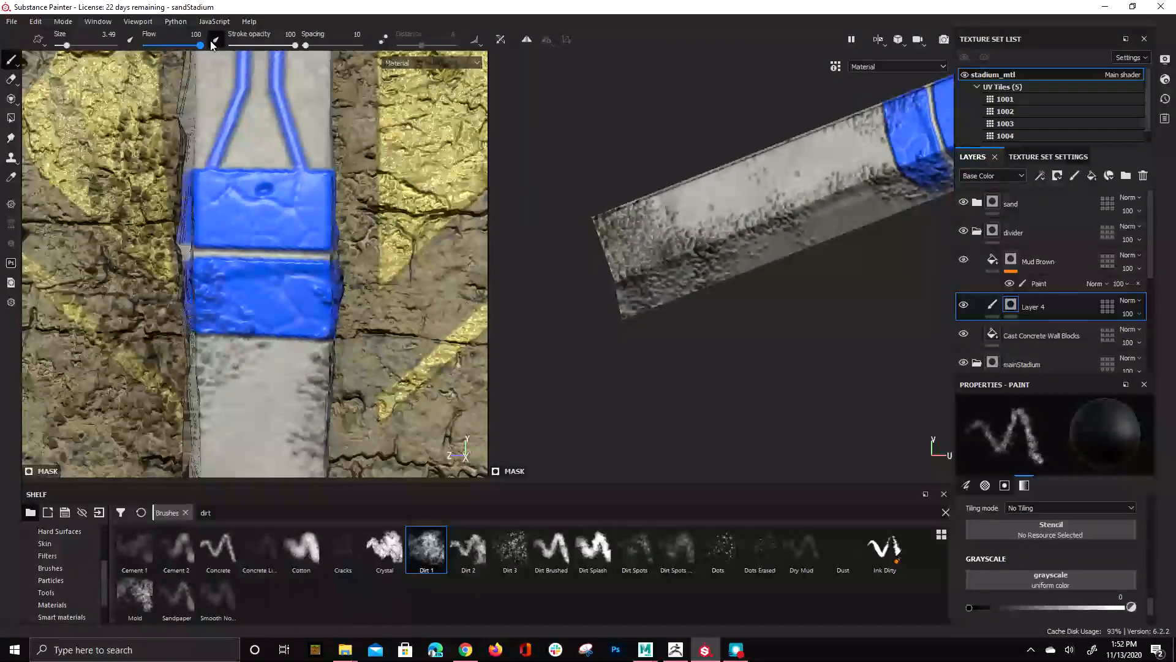
left_click(252, 45)
key("bracketleft")
key("bracketleft")
key("bracketleft")
key("bracketleft")
key("bracketleft")
key("bracketleft")
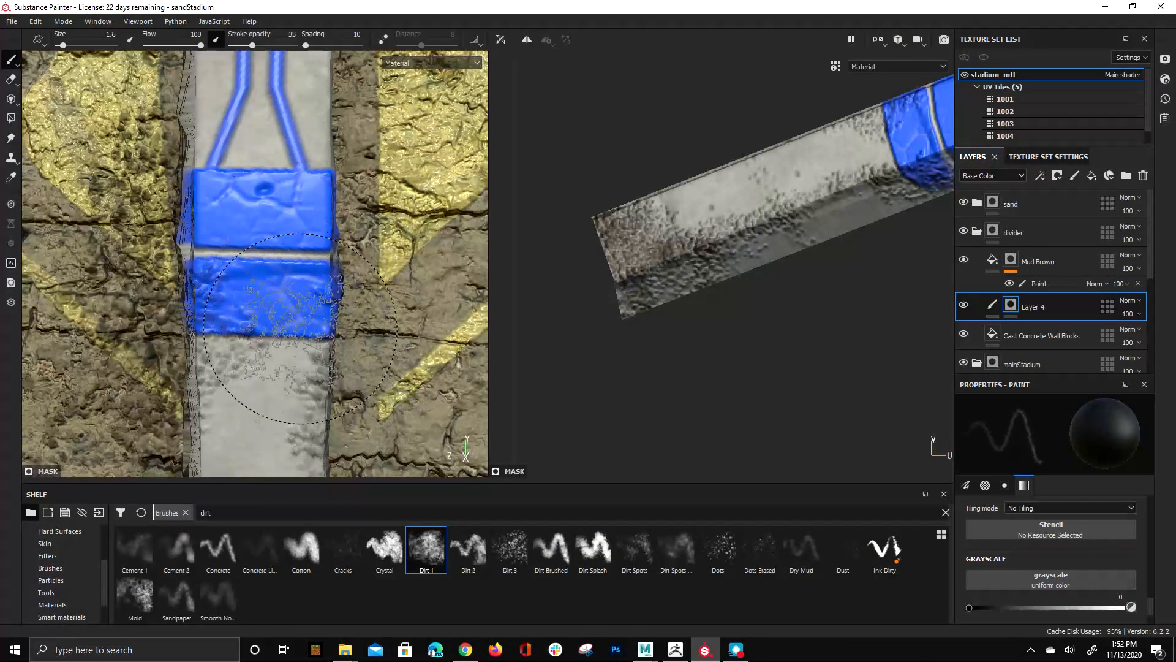
Step: Wear away the lower blue bands and the line ends above them on Layer 4's mask, reducing the brush to size 1.13
left_click(315, 352)
key("bracketleft")
key("bracketleft")
left_click(299, 358)
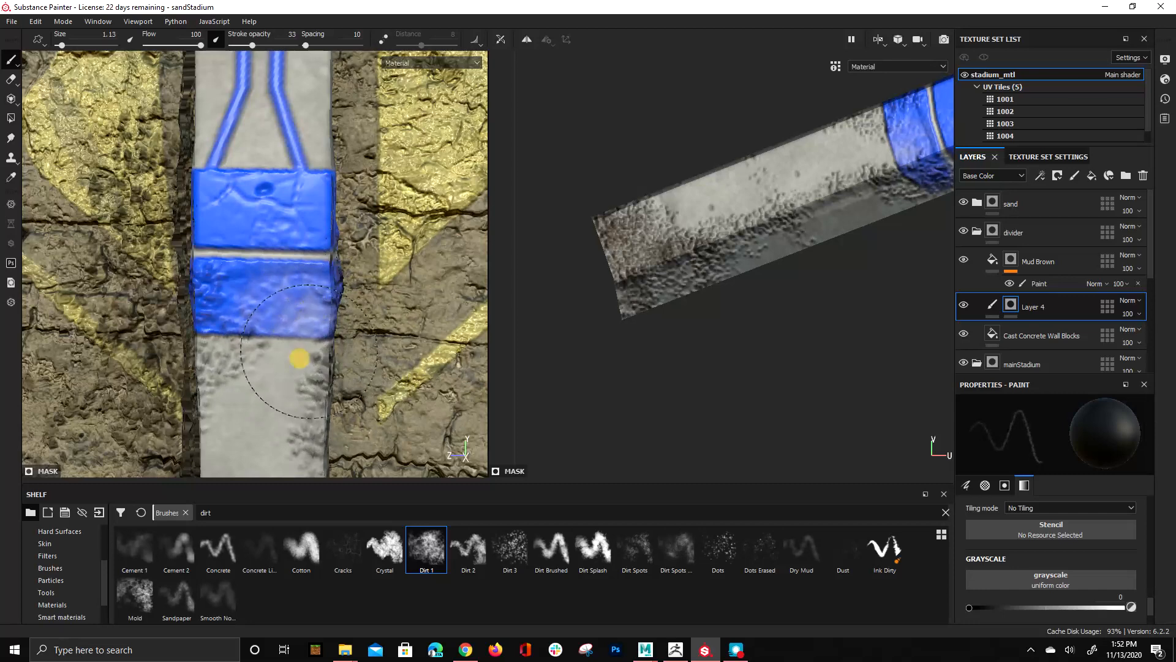
left_click_drag(300, 347, 324, 339)
mouse_move(300, 205)
left_mouse_down()
mouse_move(278, 184)
mouse_move(292, 202)
left_mouse_up()
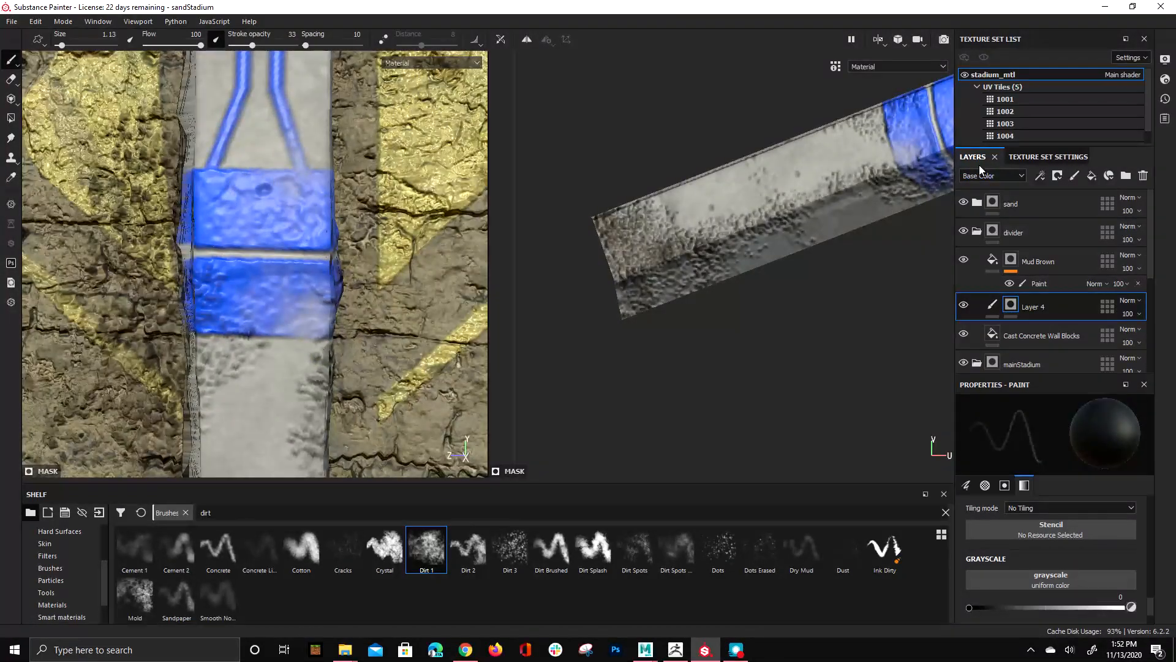
Step: Set the stadium_mtl texture set's size to 4096
left_click(1027, 158)
left_click(1041, 277)
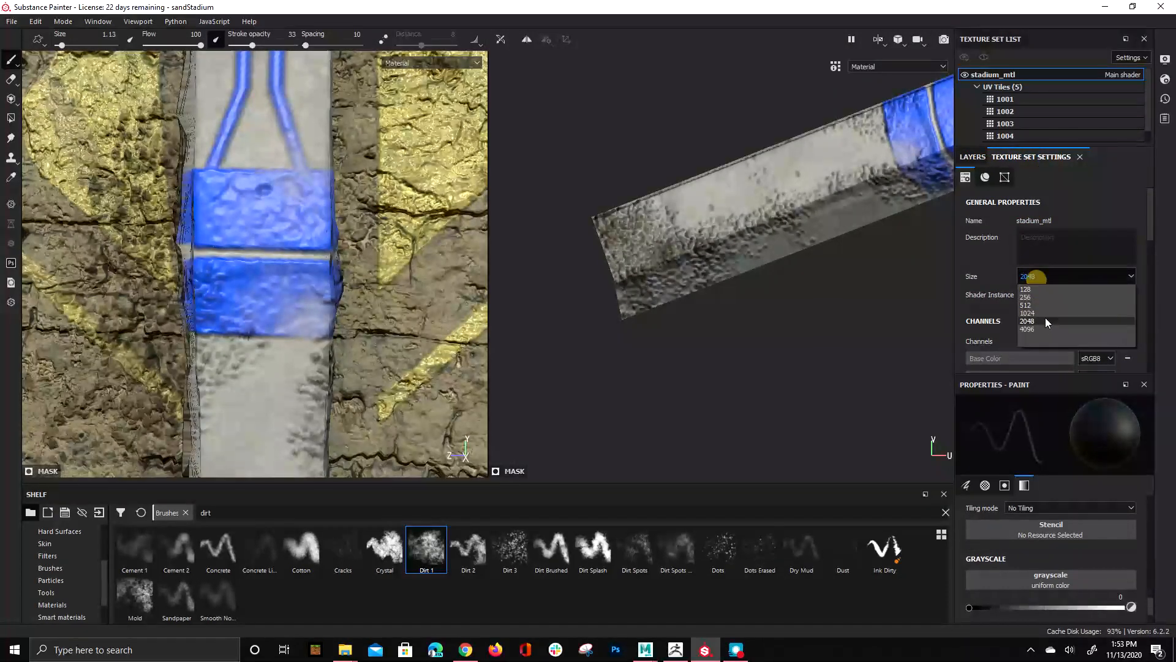
left_click(1045, 329)
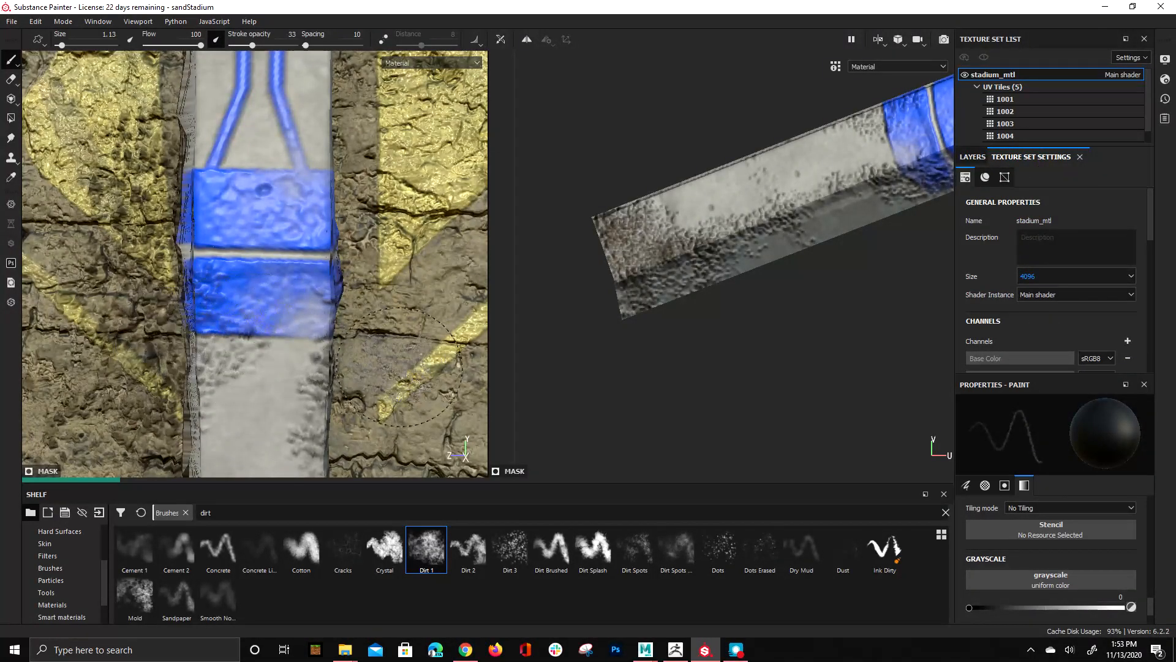
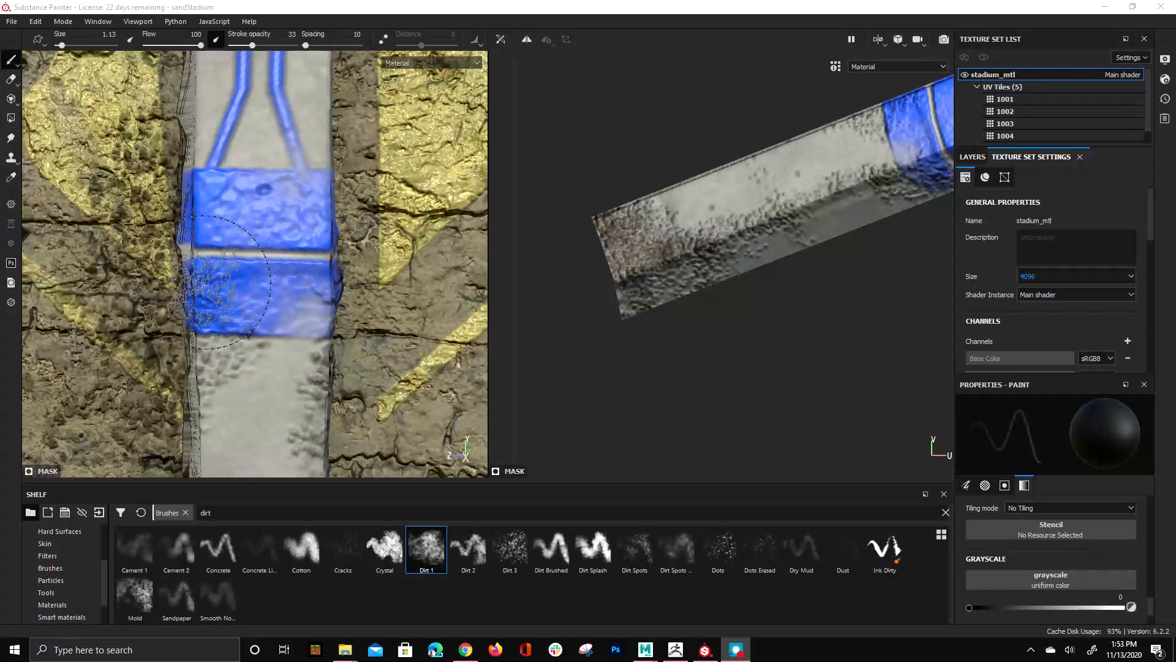
Step: Wear away the blue bands' side edges and the curved lines above them with the Dirt 1 brush at stroke opacity 100
scroll(237, 367, "down", 3)
mouse_move(360, 334)
left_mouse_down("alt")
mouse_move(313, 336)
mouse_move(297, 351)
left_mouse_up("alt")
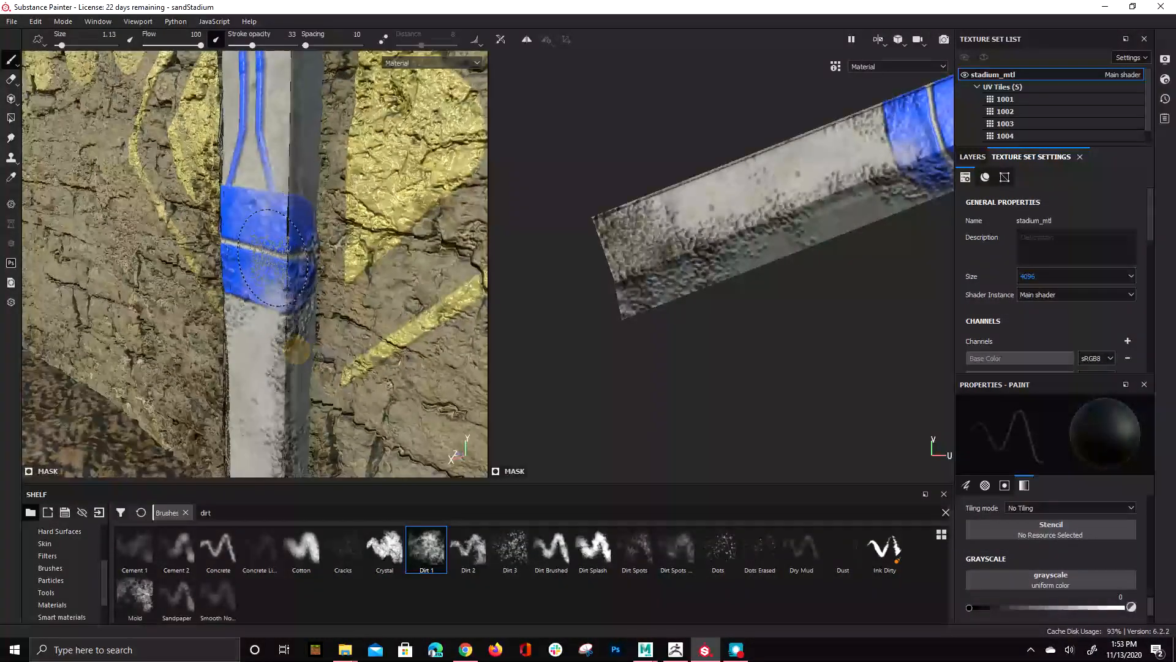
left_click(283, 197)
left_click_drag(286, 222, 344, 213, "alt")
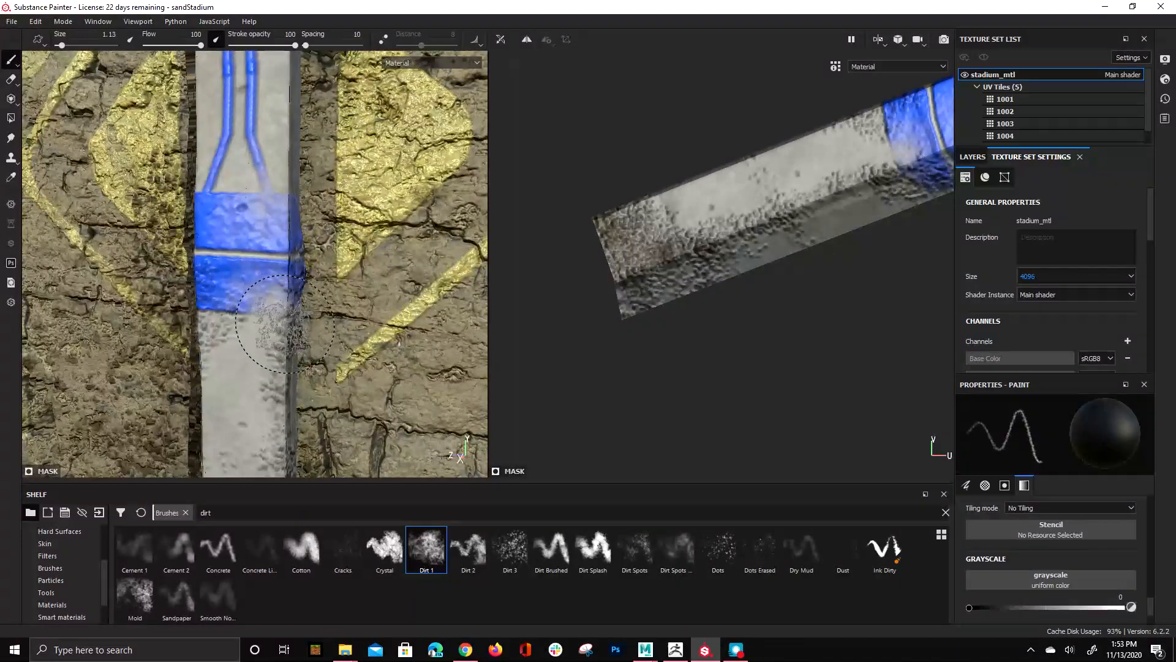
left_click_drag(309, 335, 359, 359, "alt")
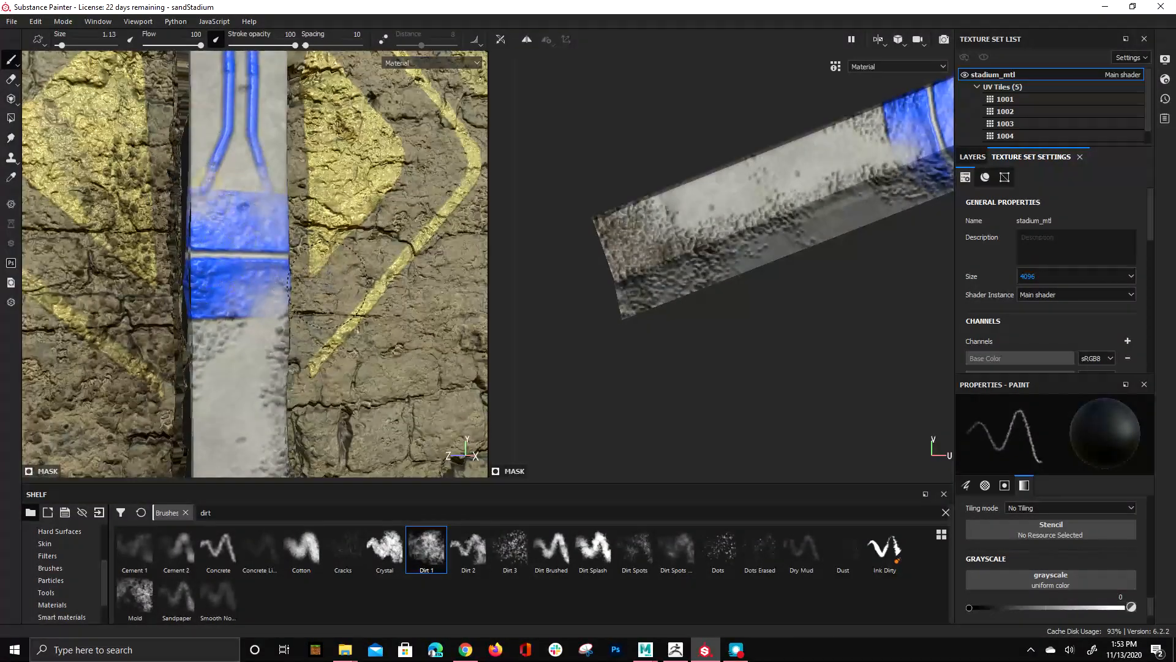
right_click_drag(329, 287, 269, 246, "alt")
left_click_drag(260, 147, 292, 240, "alt")
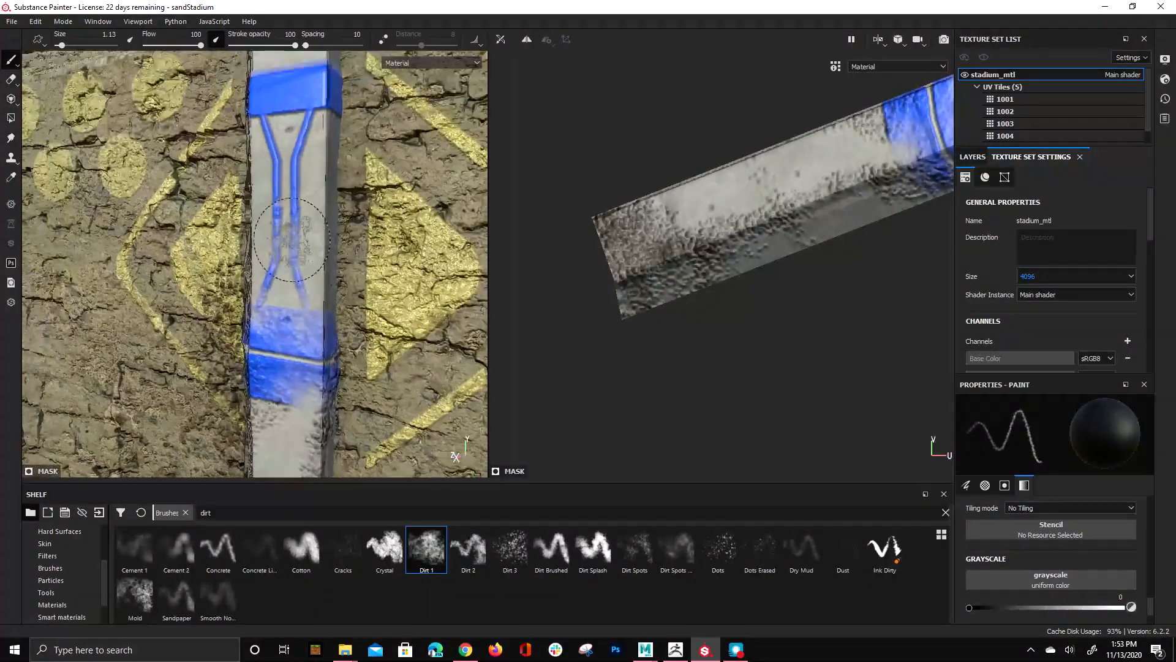
Step: Add a fill layer inside the divider group, placed above the Mud Brown layer
right_click_drag(282, 218, 376, 278, "alt")
mouse_move(376, 278)
left_mouse_down("alt")
mouse_move(242, 256)
mouse_move(334, 318)
left_mouse_up("alt")
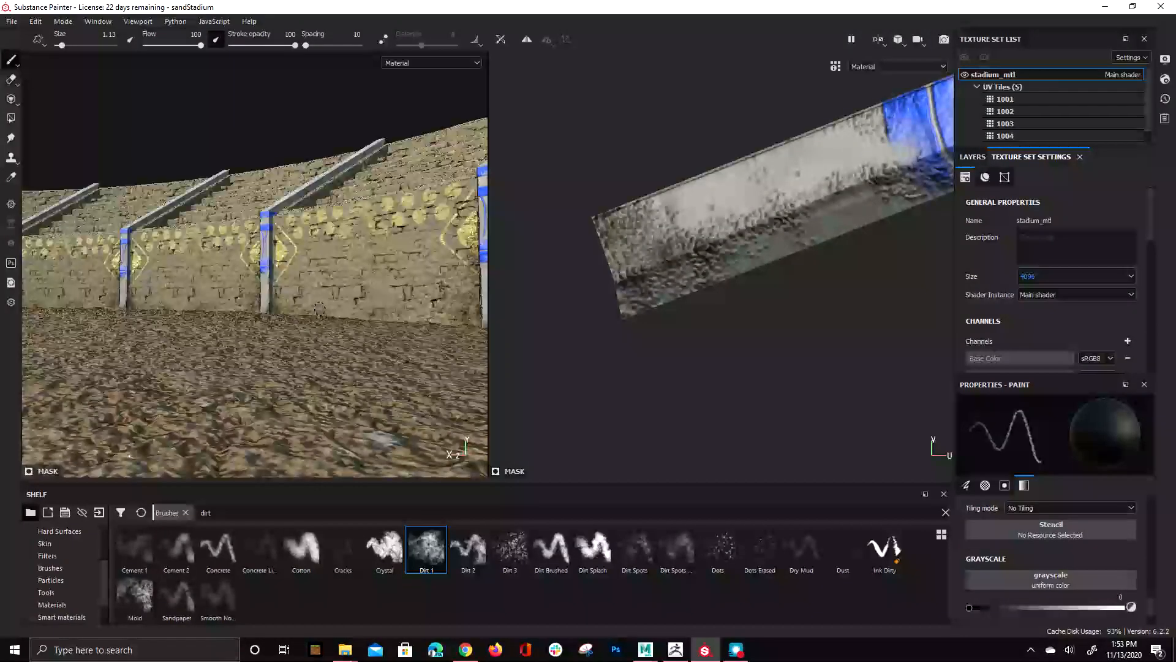
mouse_move(257, 343)
left_mouse_down("alt")
mouse_move(331, 365)
mouse_move(312, 371)
mouse_move(200, 223)
mouse_move(189, 225)
left_mouse_up("alt")
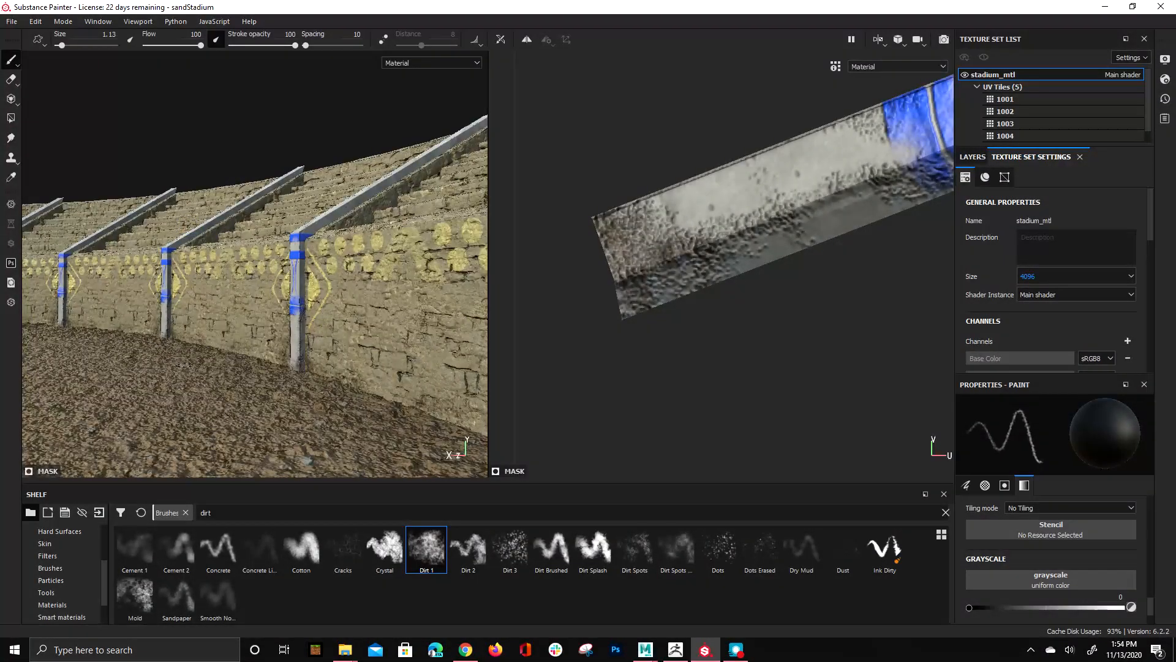
left_click_drag(293, 313, 287, 257, "alt")
scroll(299, 245, "up", 5)
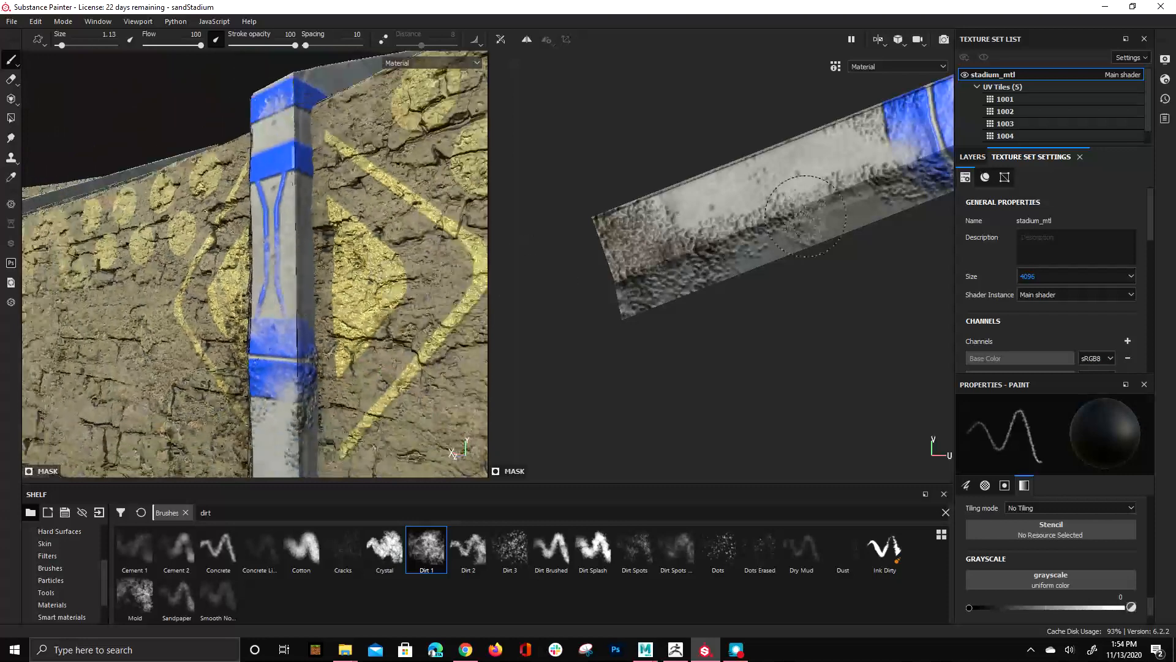
scroll(1045, 264, "down", 8)
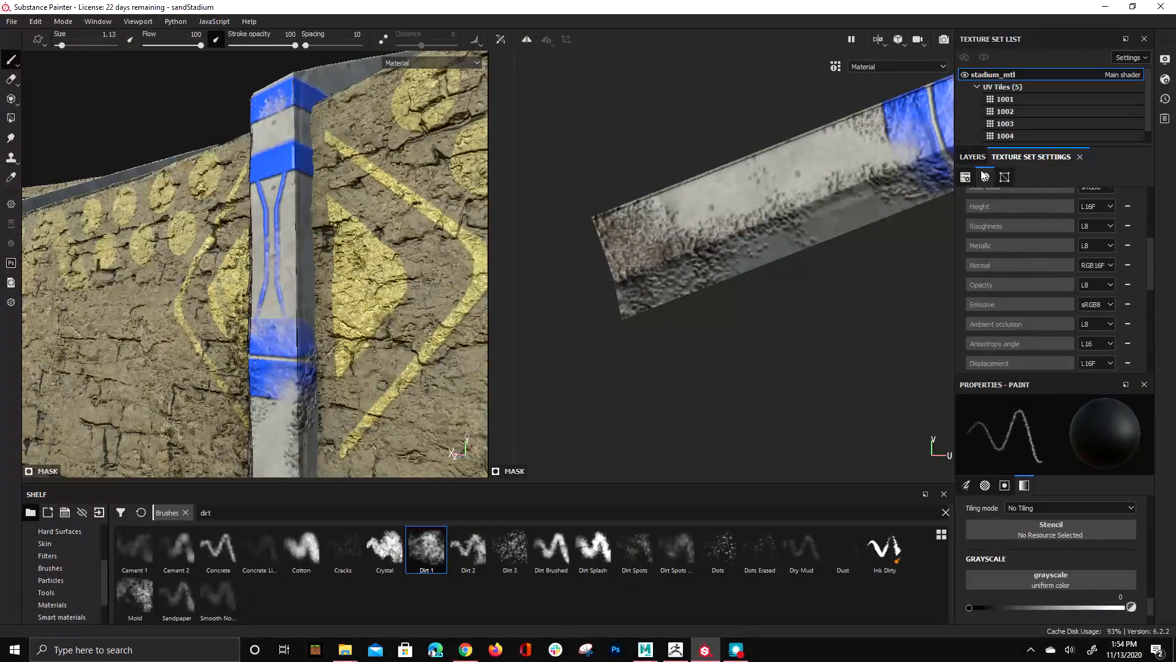
left_click(968, 157)
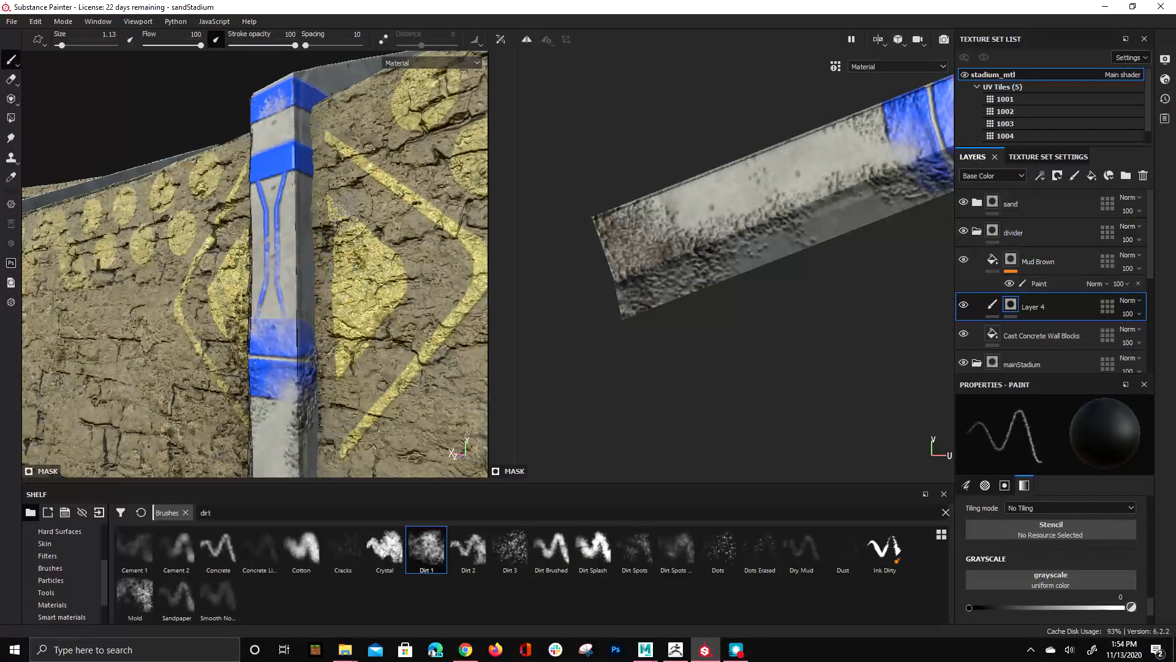
left_click(1050, 230)
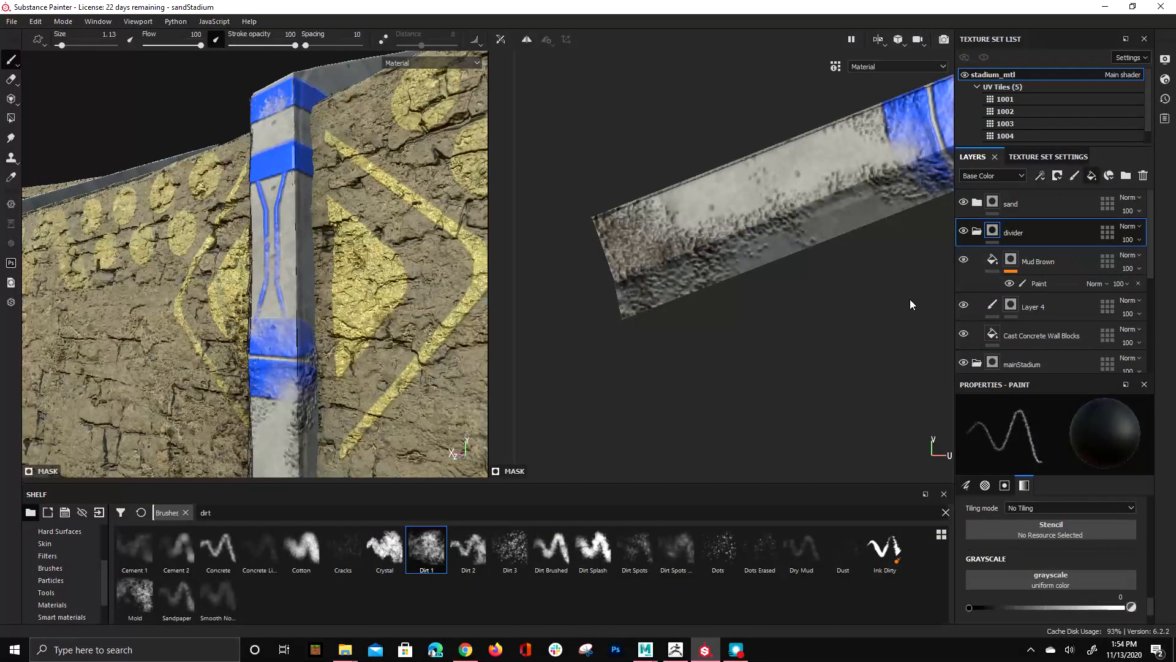
left_click(1092, 176)
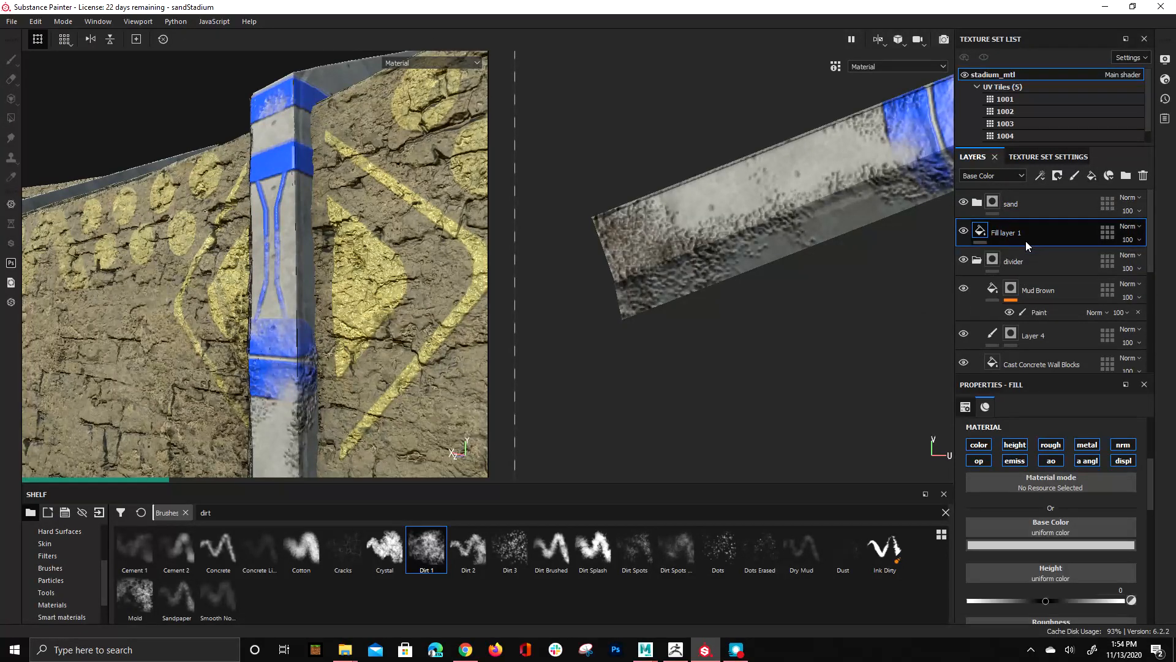
left_click_drag(1018, 238, 1022, 280)
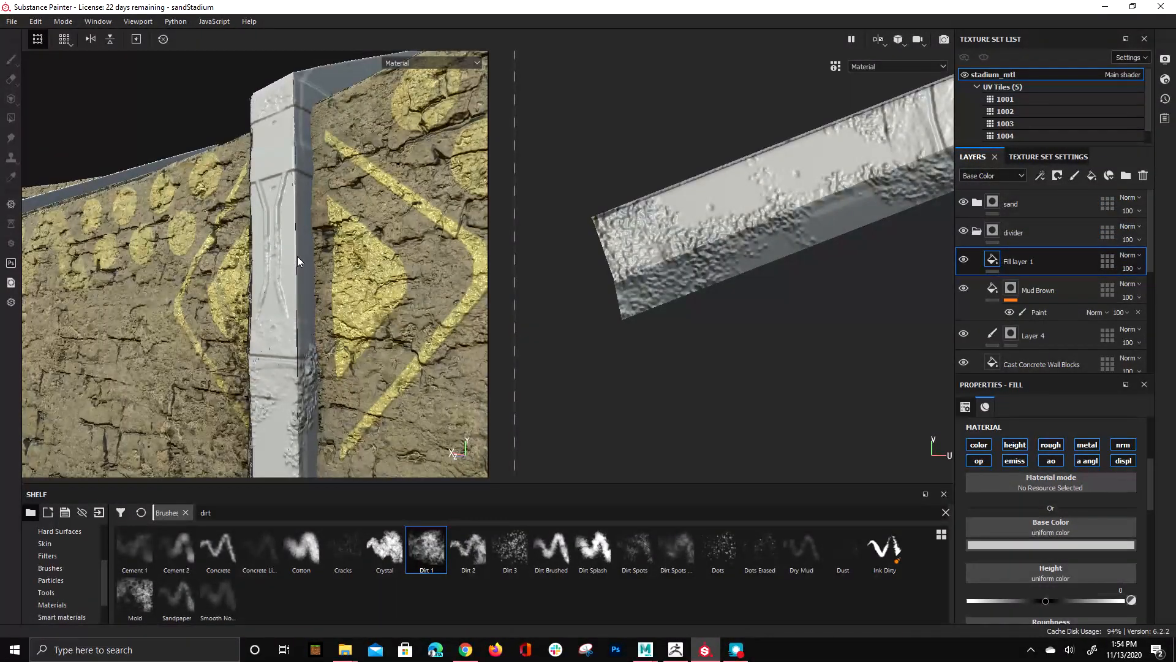
Step: Add a generator to the new fill layer and assign Dripping Rust to it
scroll(292, 259, "down", 3)
scroll(291, 260, "up", 5)
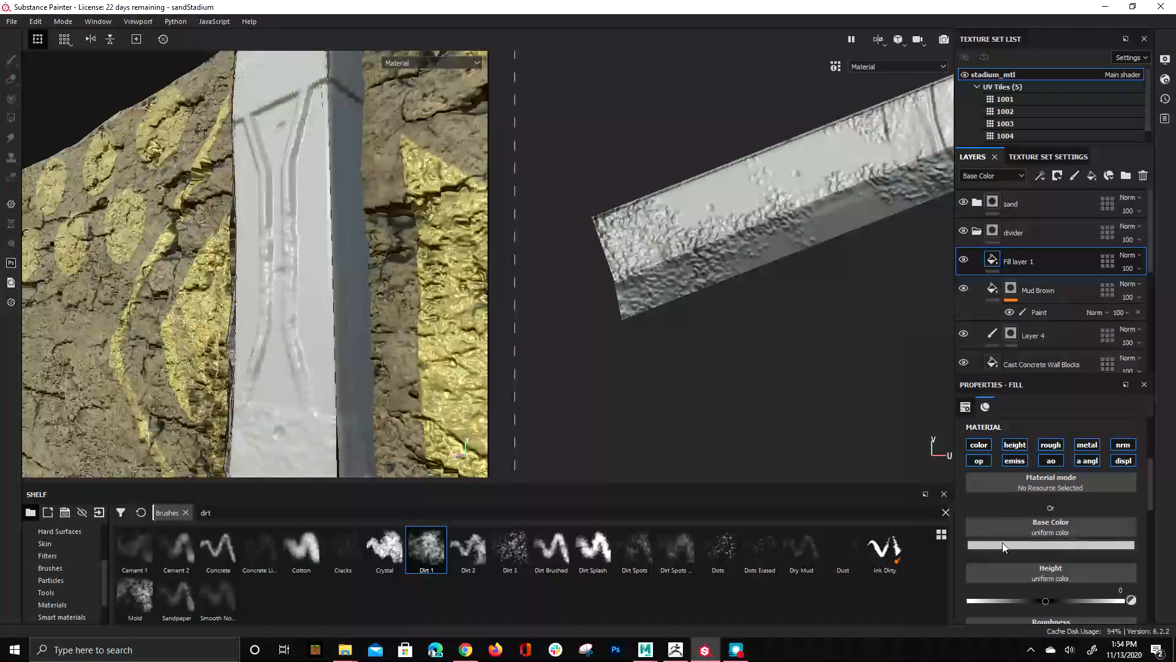
right_click(1020, 256)
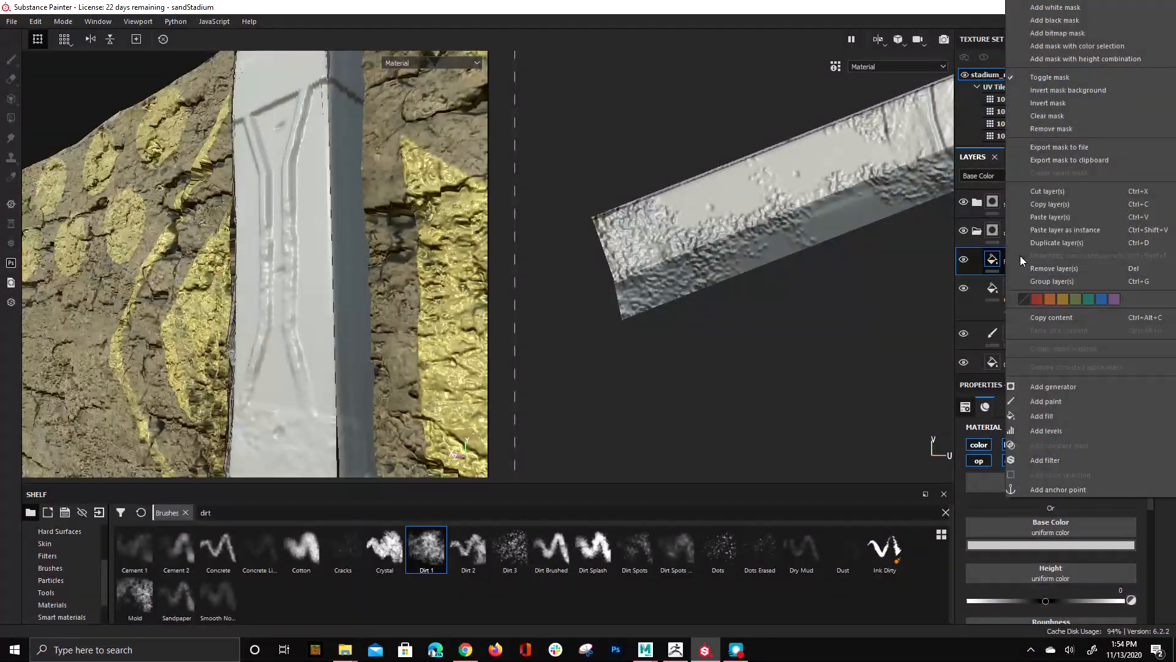
left_click(1083, 386)
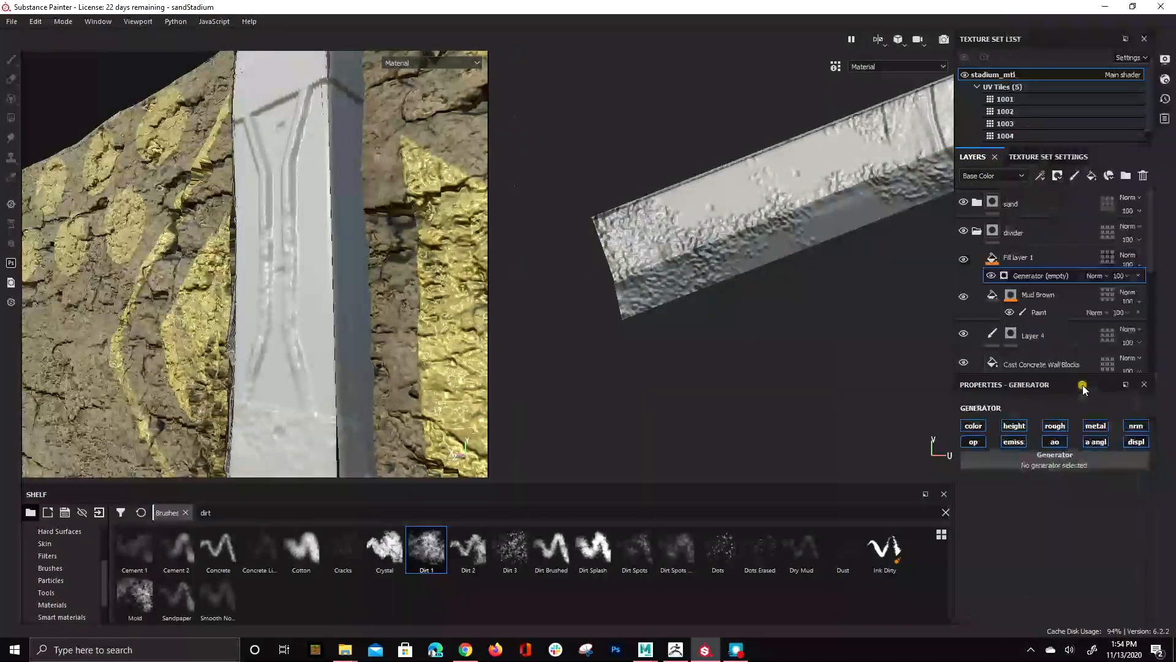
left_click(1032, 466)
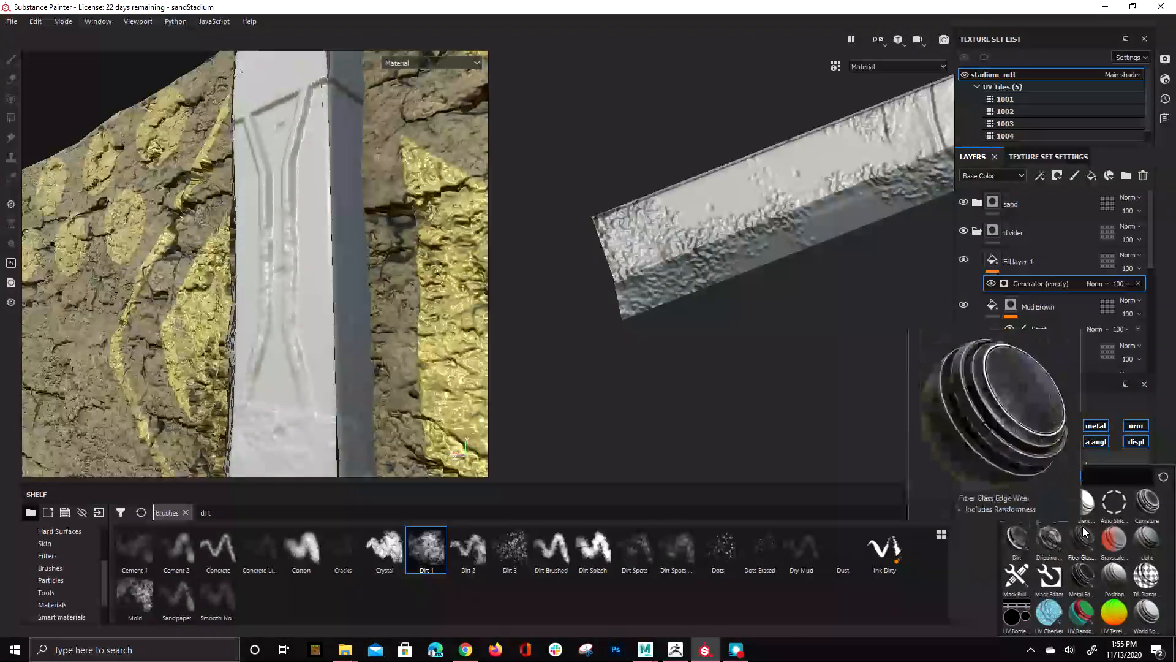
left_click(1049, 540)
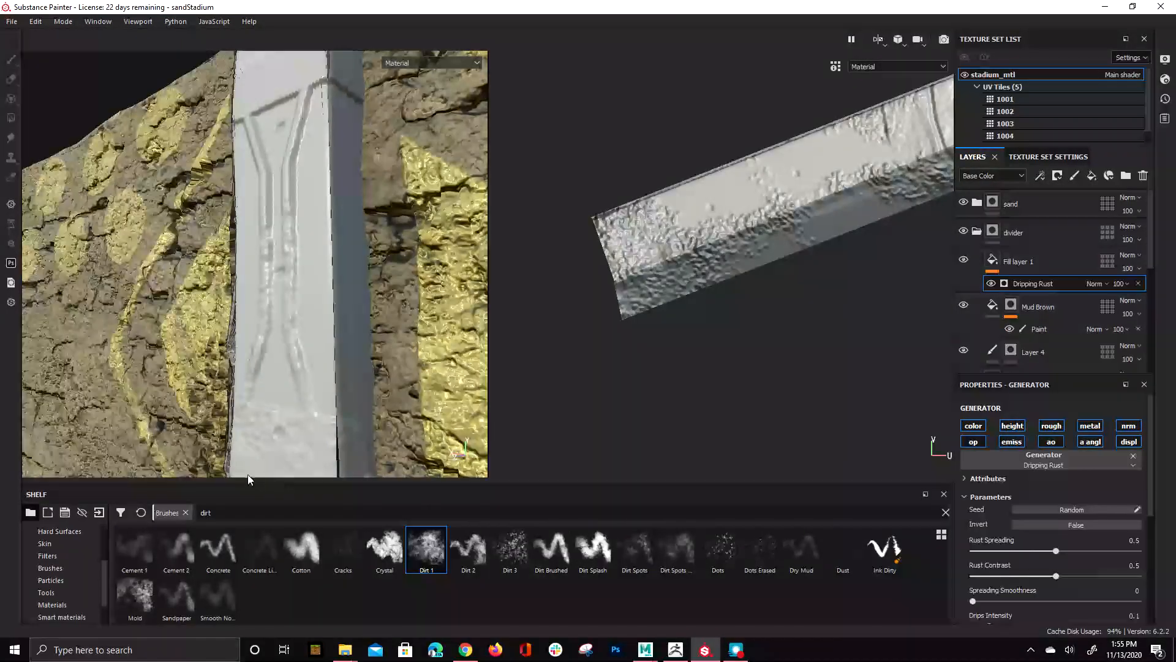
Step: Limit the Dripping Rust generator to color by disabling height, rough, metal, nrm, op, emiss, ao, a angl and displ
left_click_drag(206, 285, 334, 247, "alt")
left_click_drag(248, 237, 277, 277, "alt")
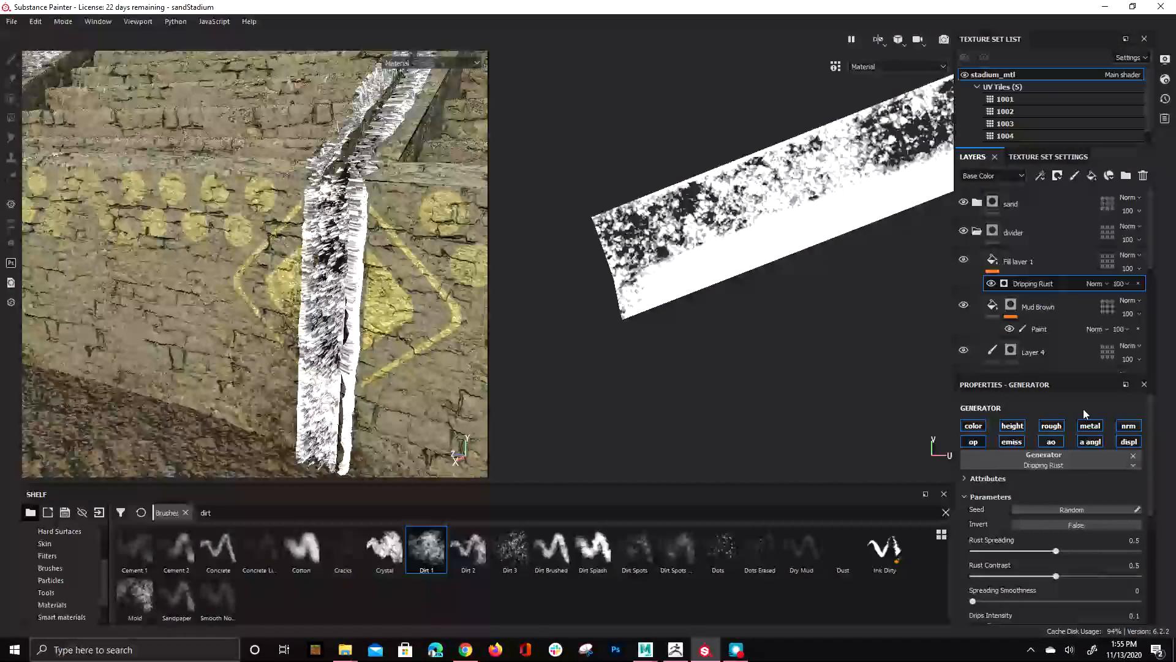
left_click(1052, 442)
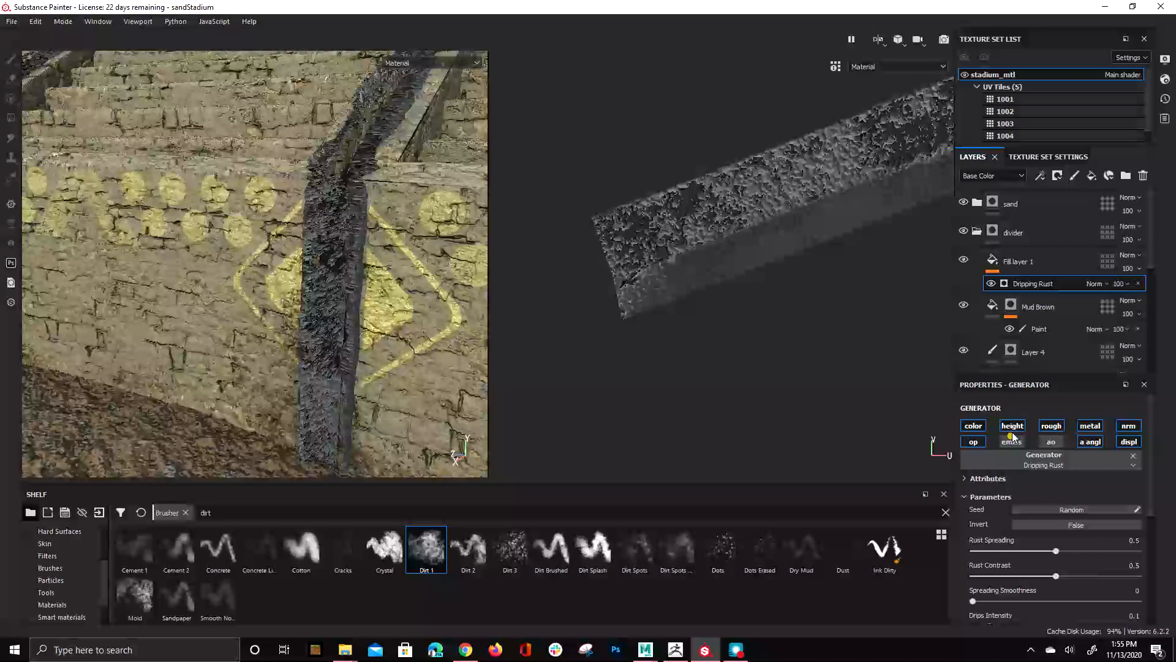
left_click(1012, 441)
left_click(1013, 425)
left_click(975, 443)
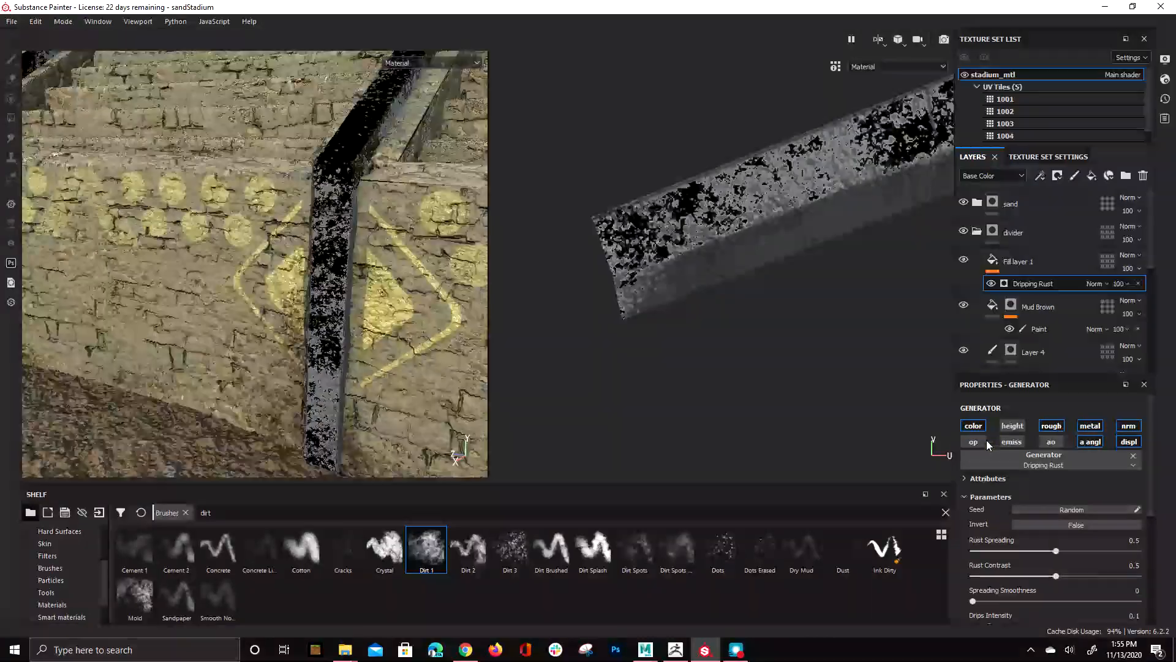
left_click(1058, 433)
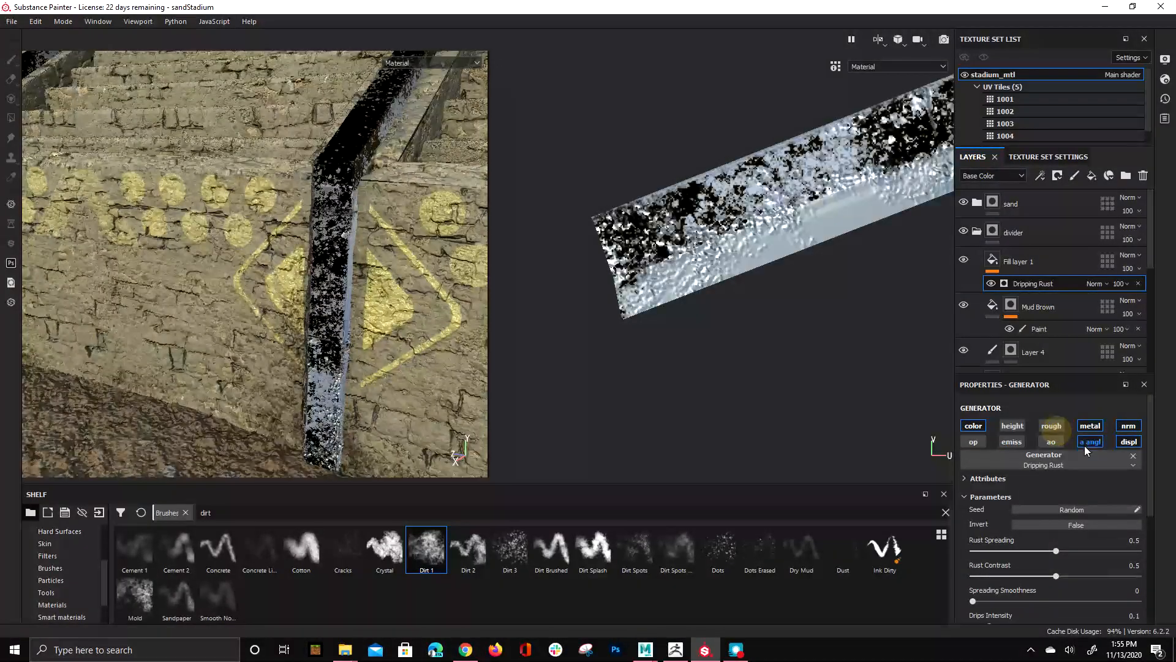
left_click(1088, 445)
left_click(1091, 426)
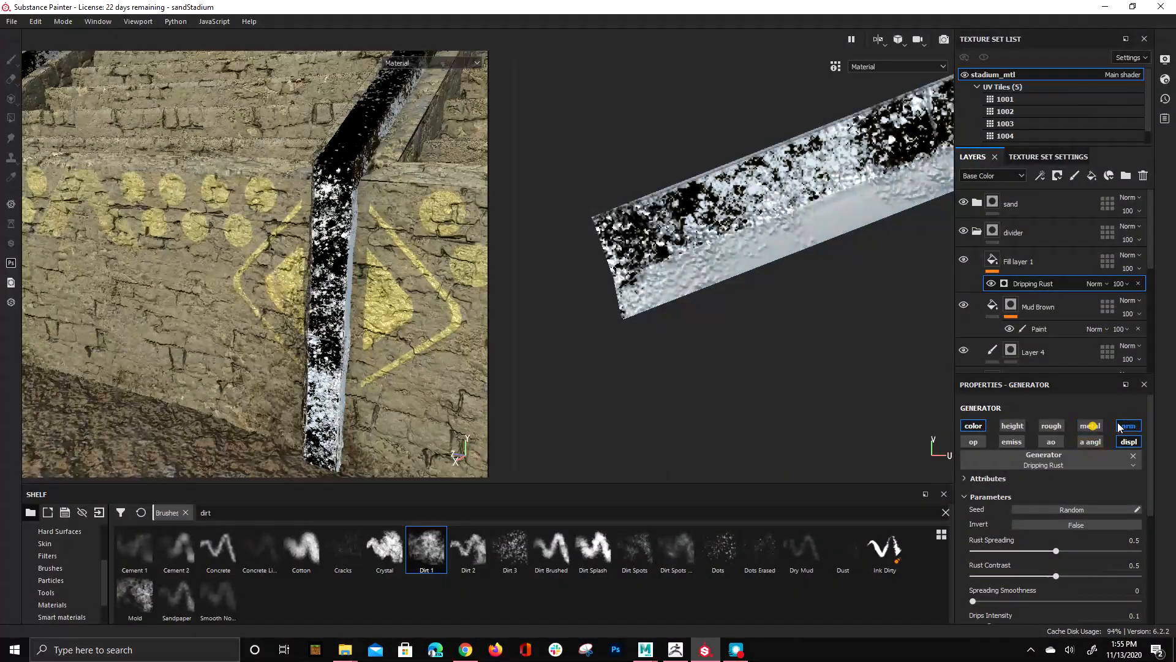
left_click(1129, 426)
left_click(1128, 442)
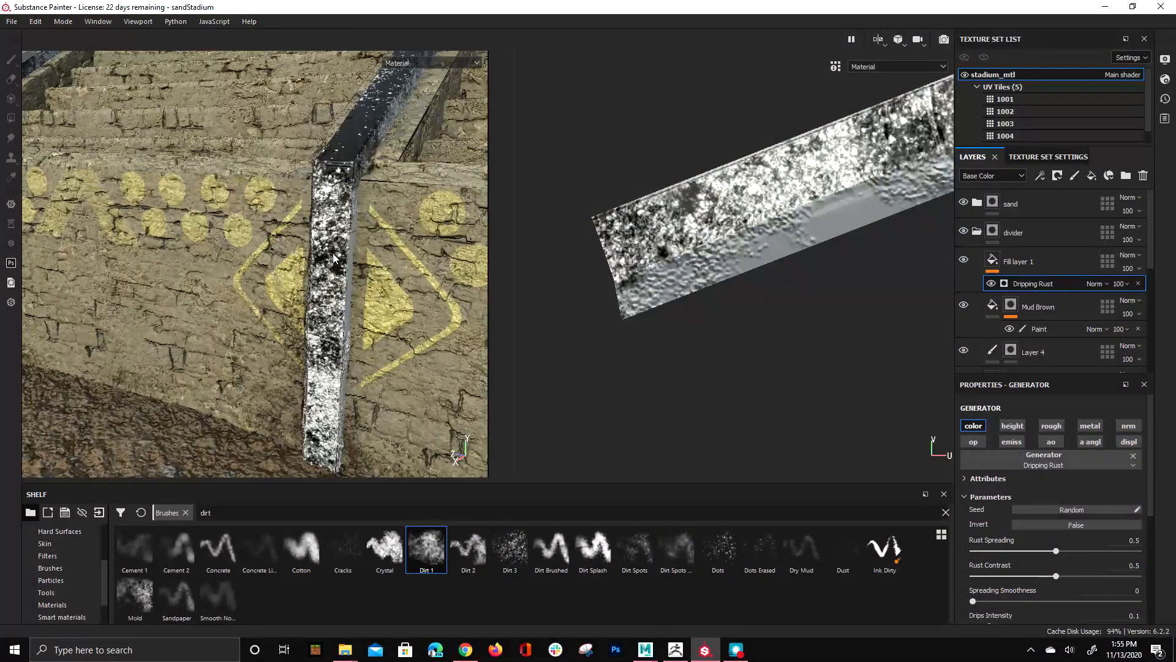
Step: Set the blending mode of Fill layer 1 to Multiply
left_click_drag(334, 258, 322, 367, "alt")
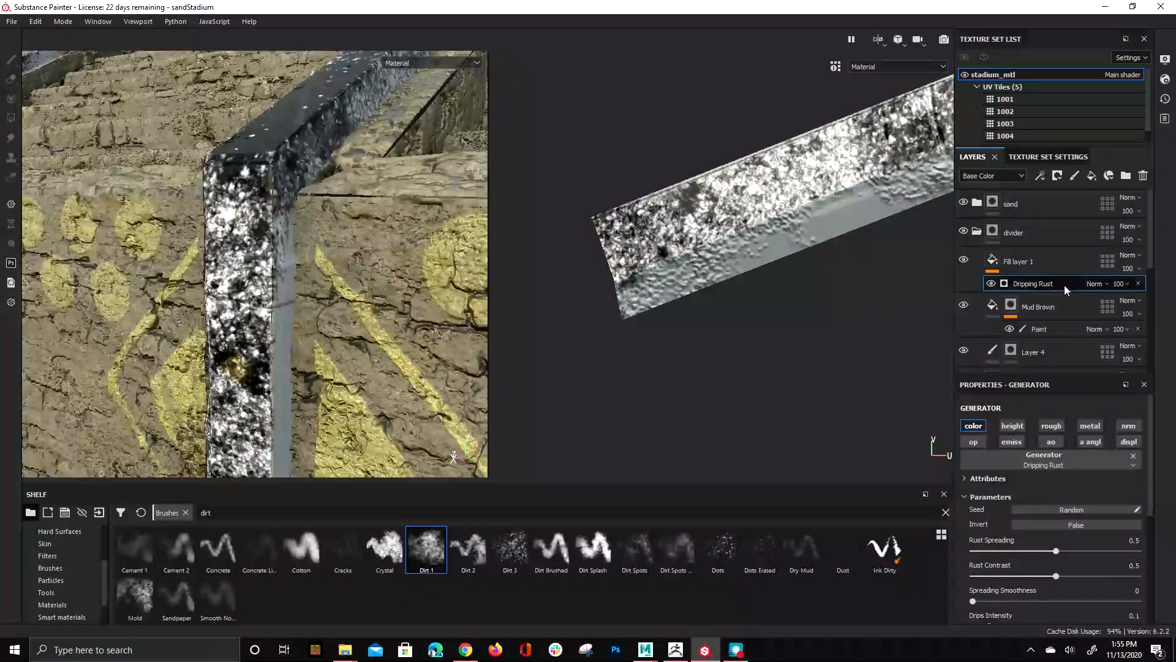
left_click(1130, 257)
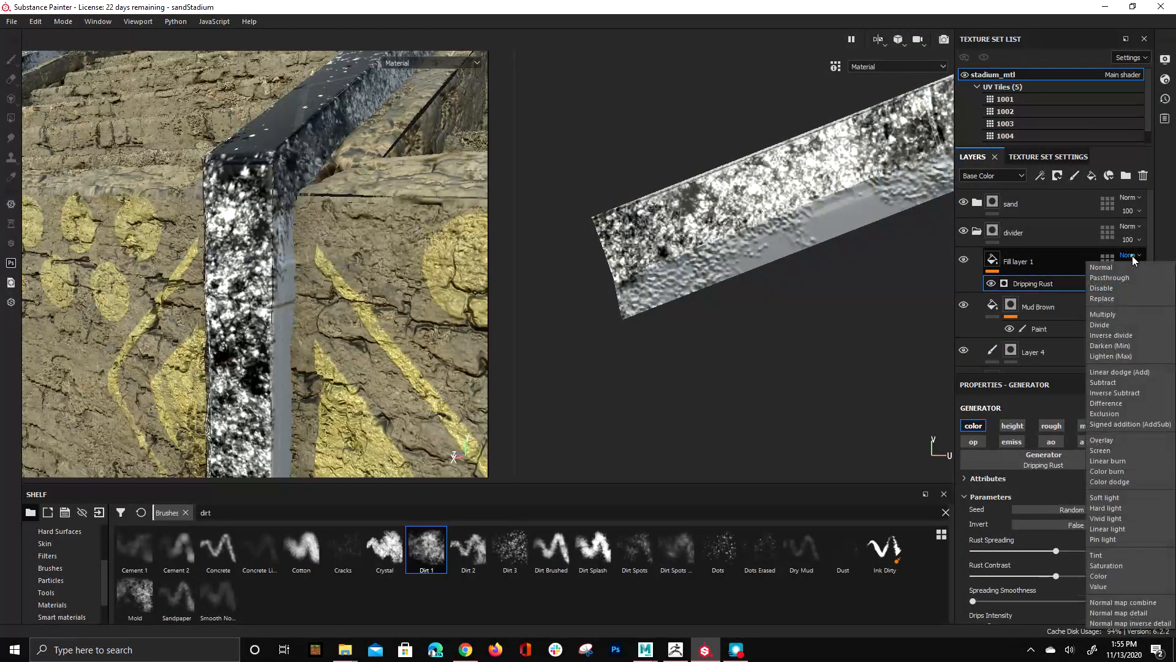
left_click(1133, 314)
left_click_drag(392, 307, 351, 156, "alt")
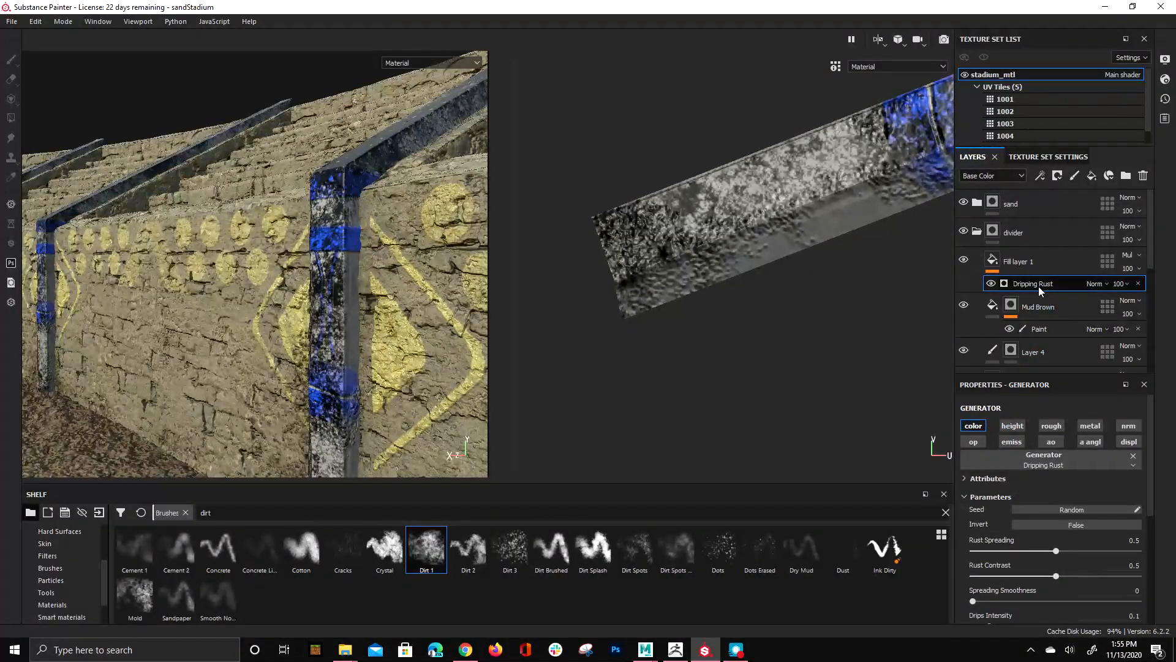
Step: Set the generator's Drips Intensity to 0.49, Spreading Smoothness to 0.18, Rust Contrast to 0.09 and Rust Spreading to 0.72
scroll(1060, 506, "down", 2)
scroll(1056, 535, "down", 1)
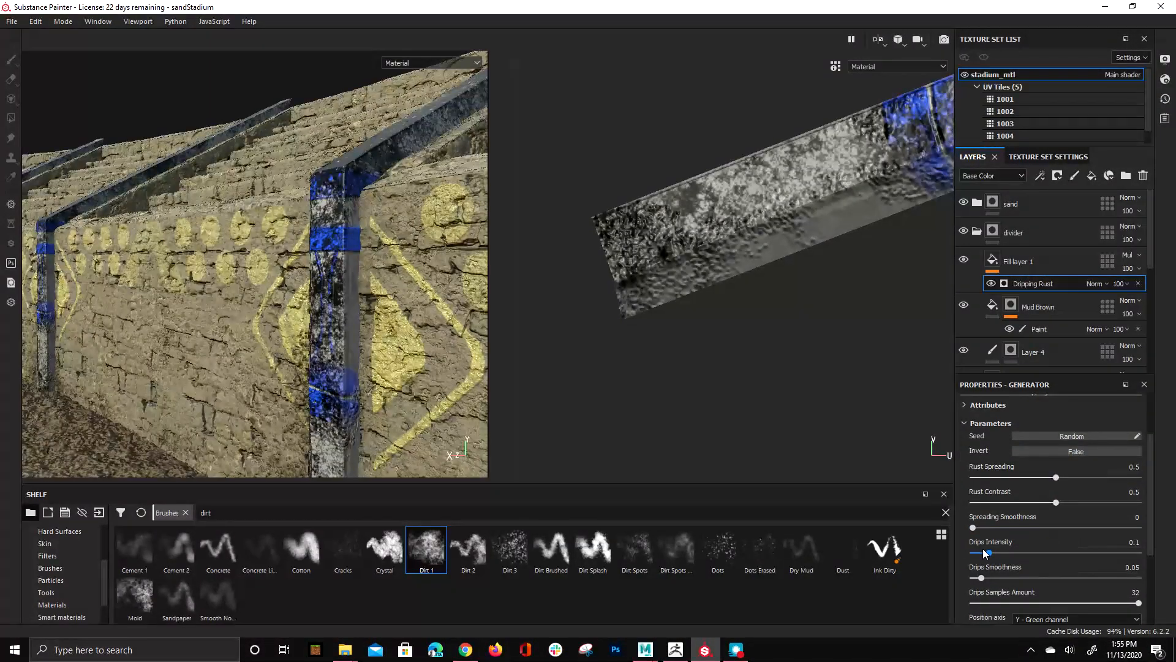
left_click_drag(985, 553, 1005, 557)
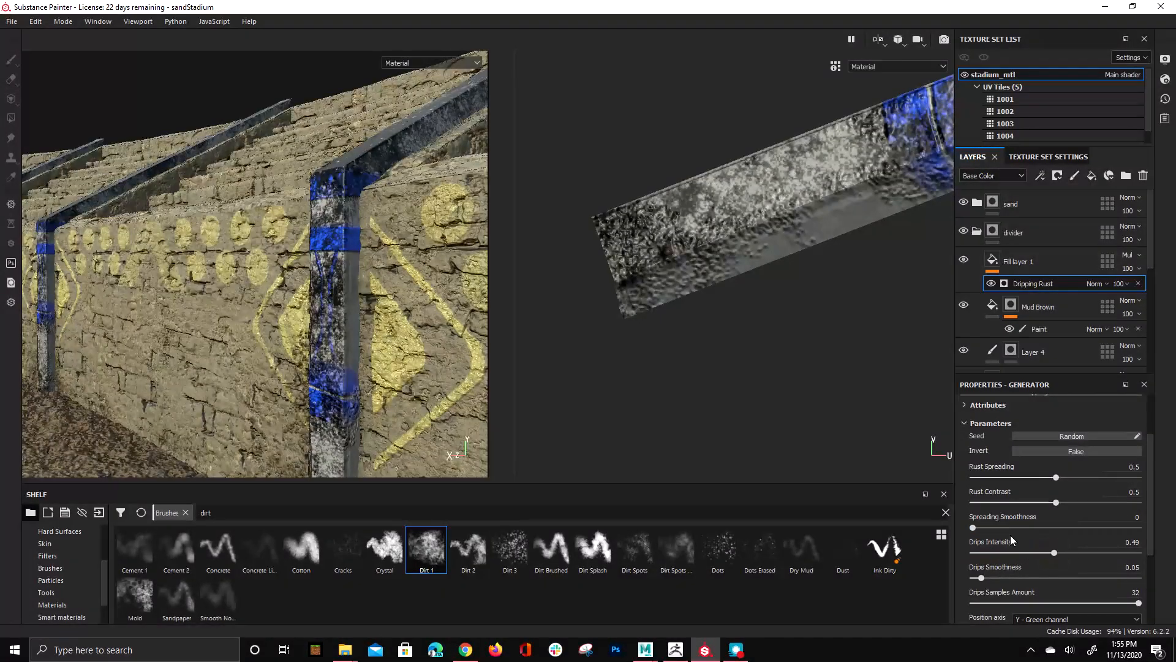
left_click(1003, 527)
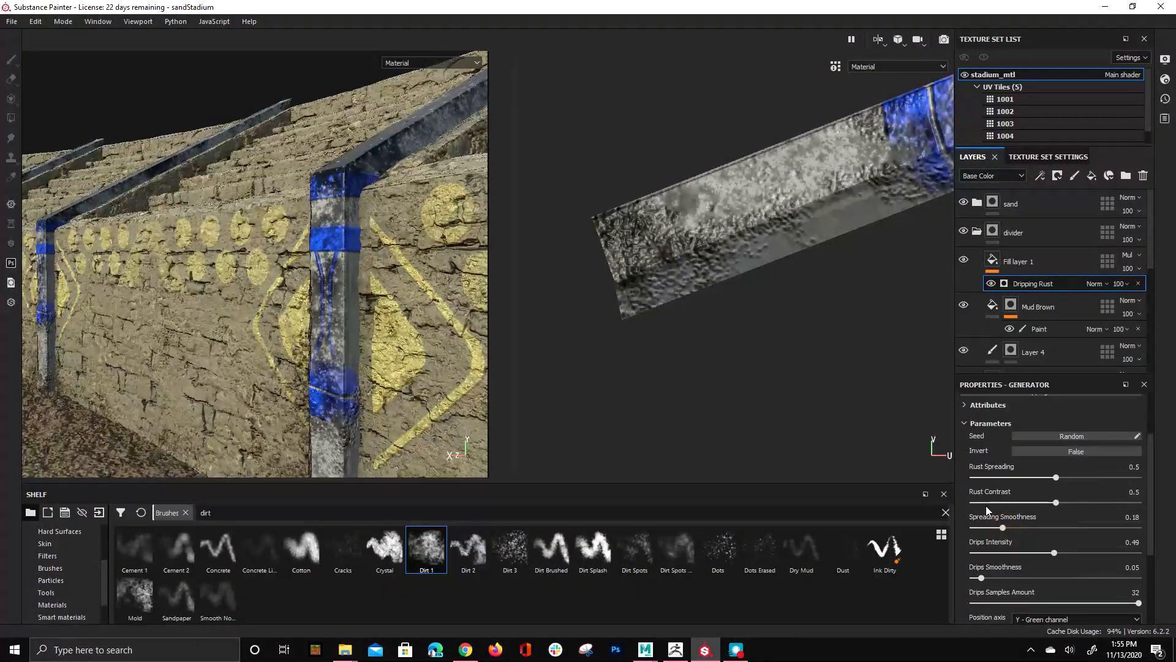
left_click(992, 502)
left_click_drag(992, 503, 1092, 467)
left_click(983, 477)
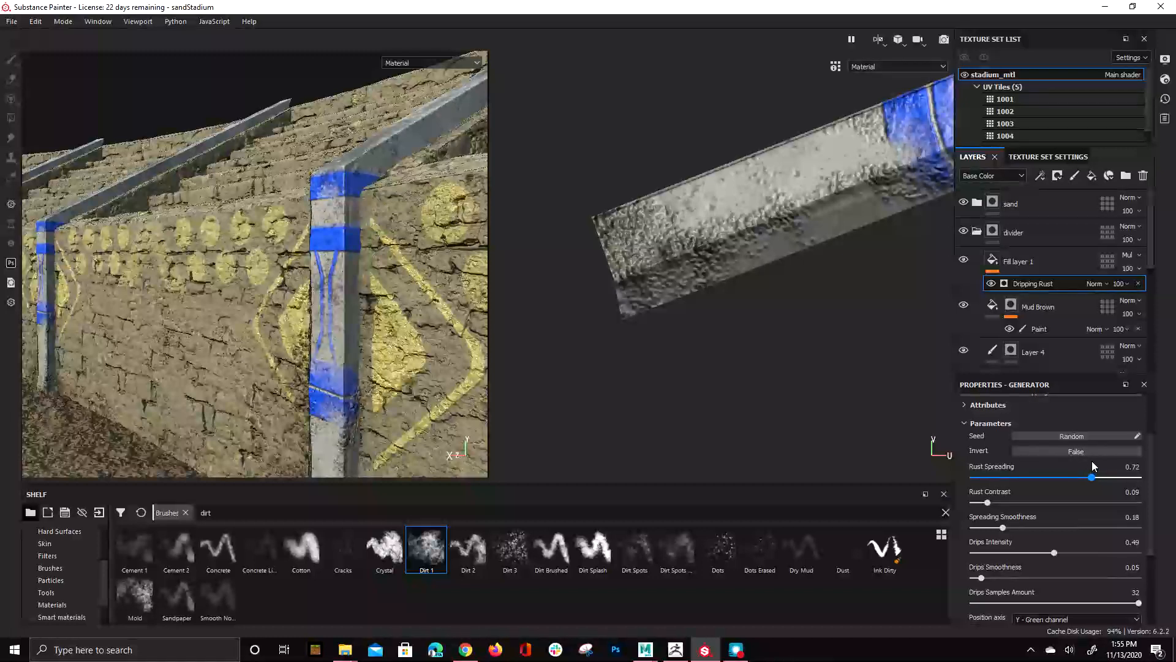
Step: Try the generator's Spreading Smoothness at 0.81, and settle it at 0
left_click_drag(355, 374, 315, 375, "alt")
scroll(1068, 538, "down", 5)
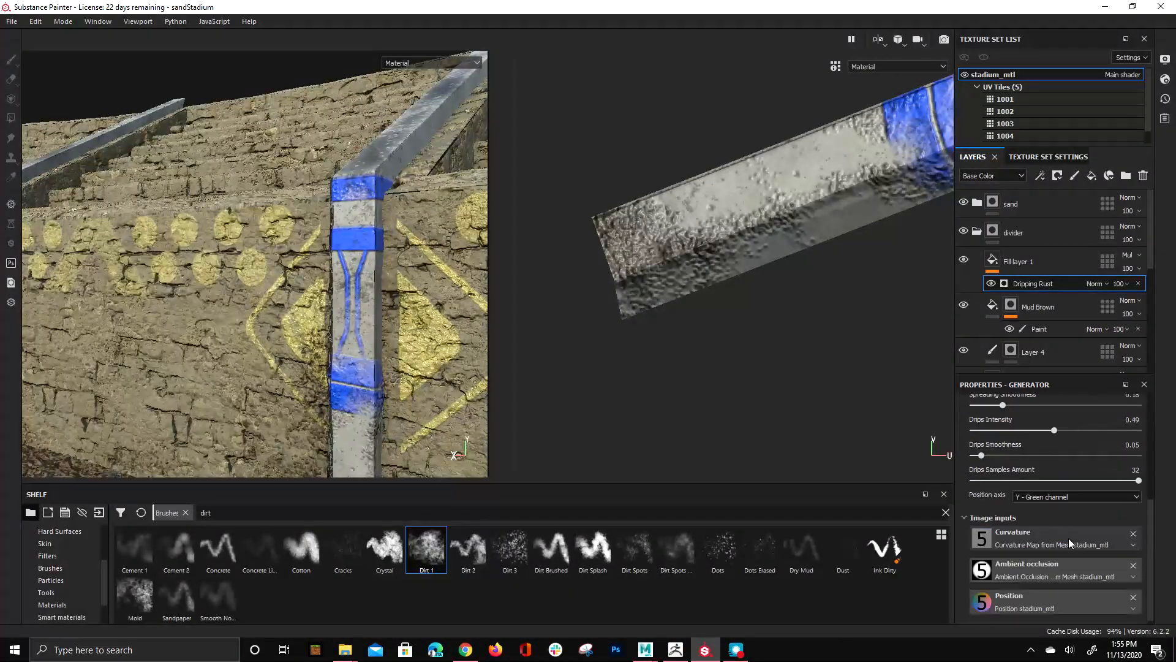
scroll(1043, 498, "up", 10)
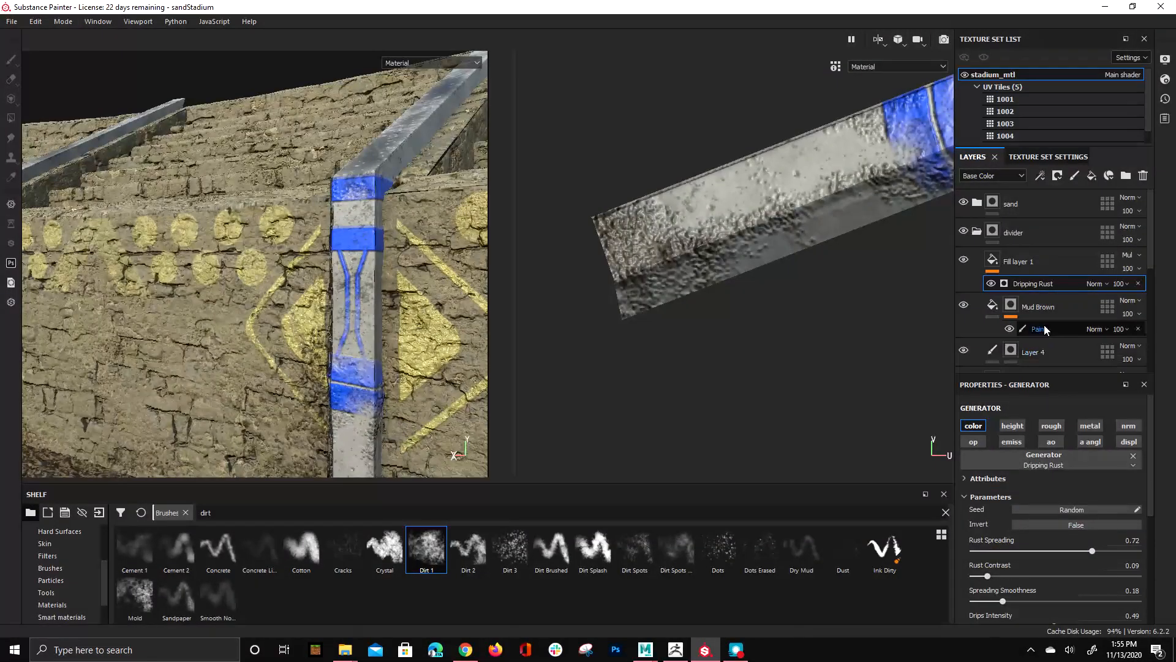
scroll(1049, 536, "down", 4)
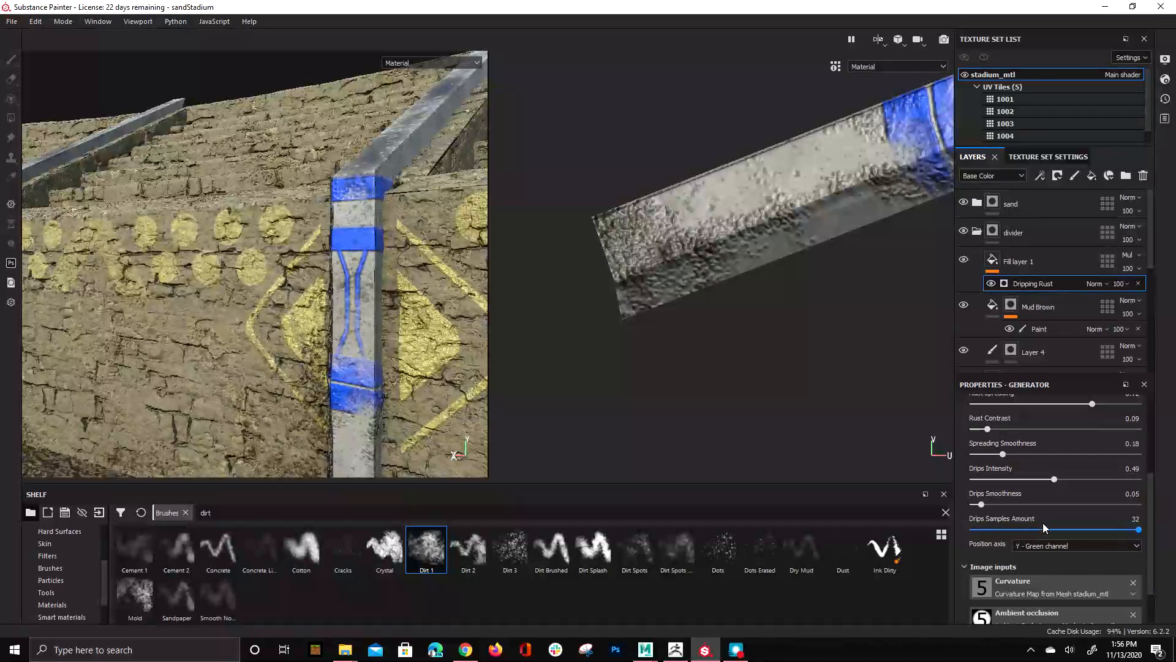
scroll(1042, 503, "up", 3)
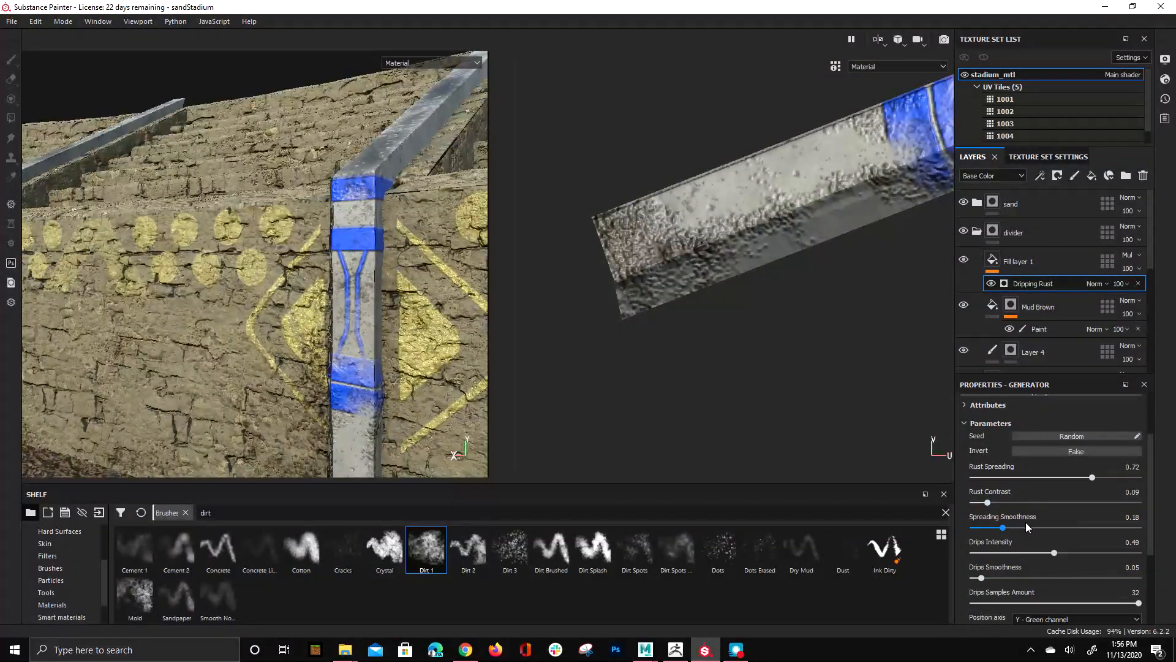
left_click_drag(984, 526, 1117, 528)
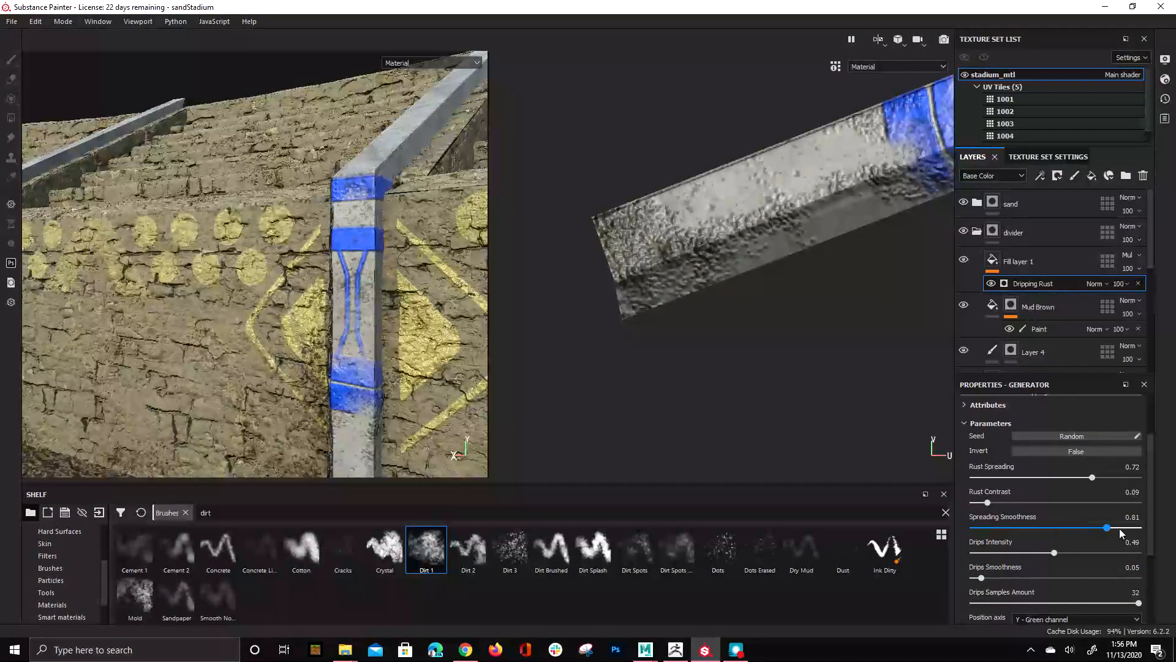
left_click_drag(1012, 545, 948, 539)
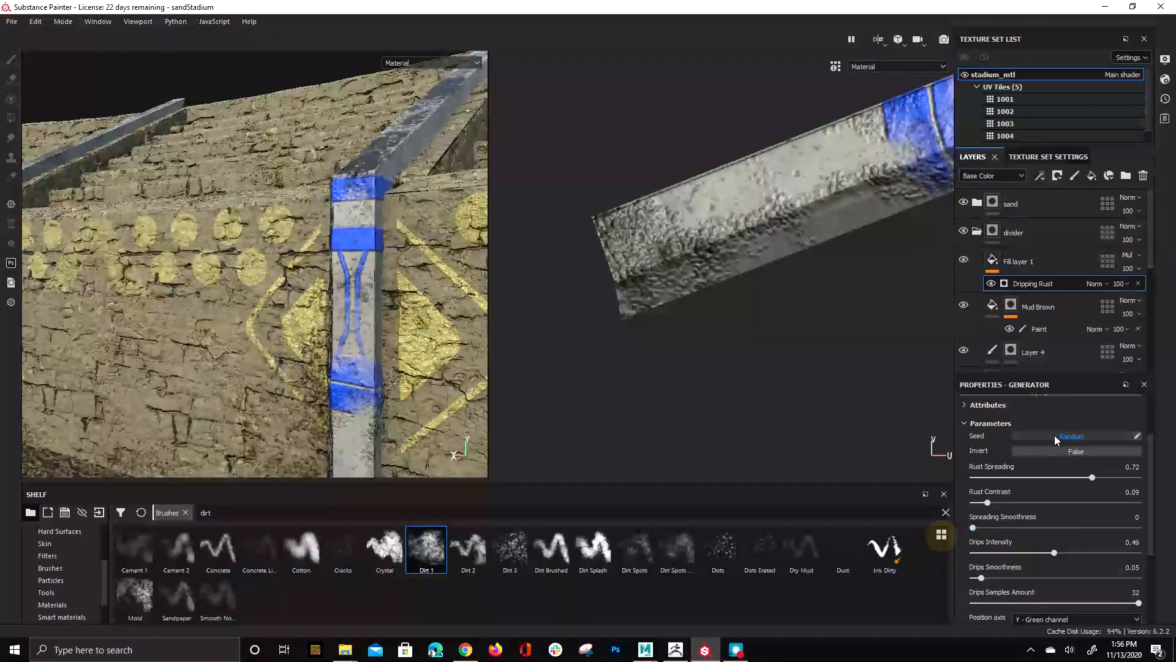
Step: Enable the height channel for the Dripping Rust generator
scroll(1037, 453, "up", 2)
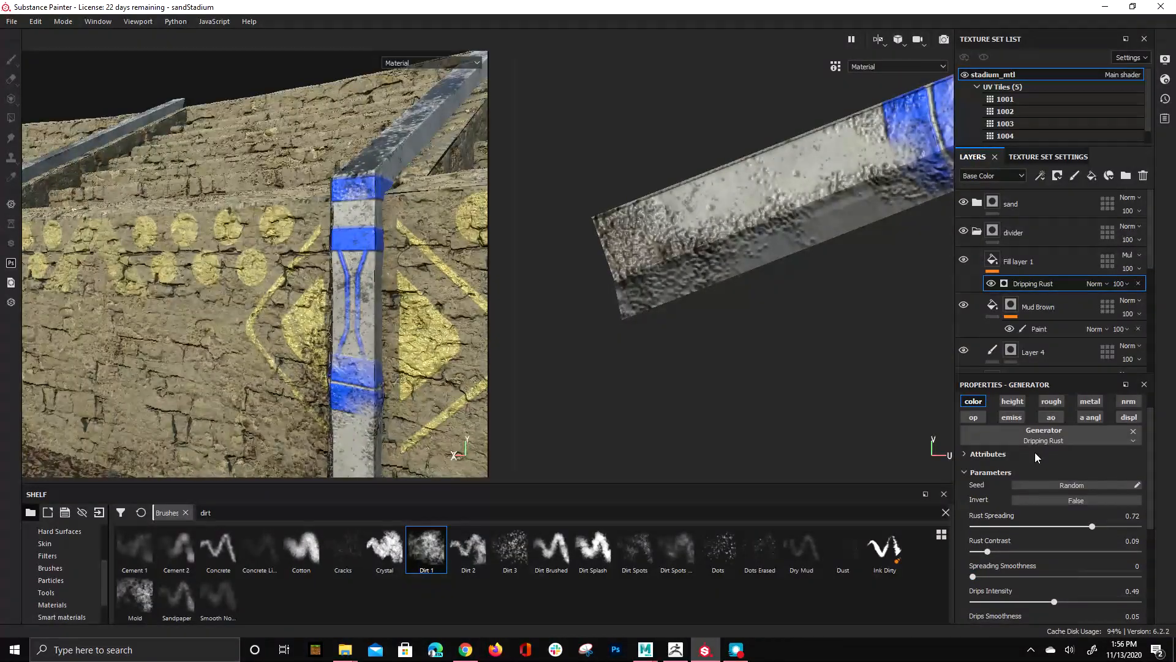
left_click(1008, 401)
scroll(1064, 545, "down", 5)
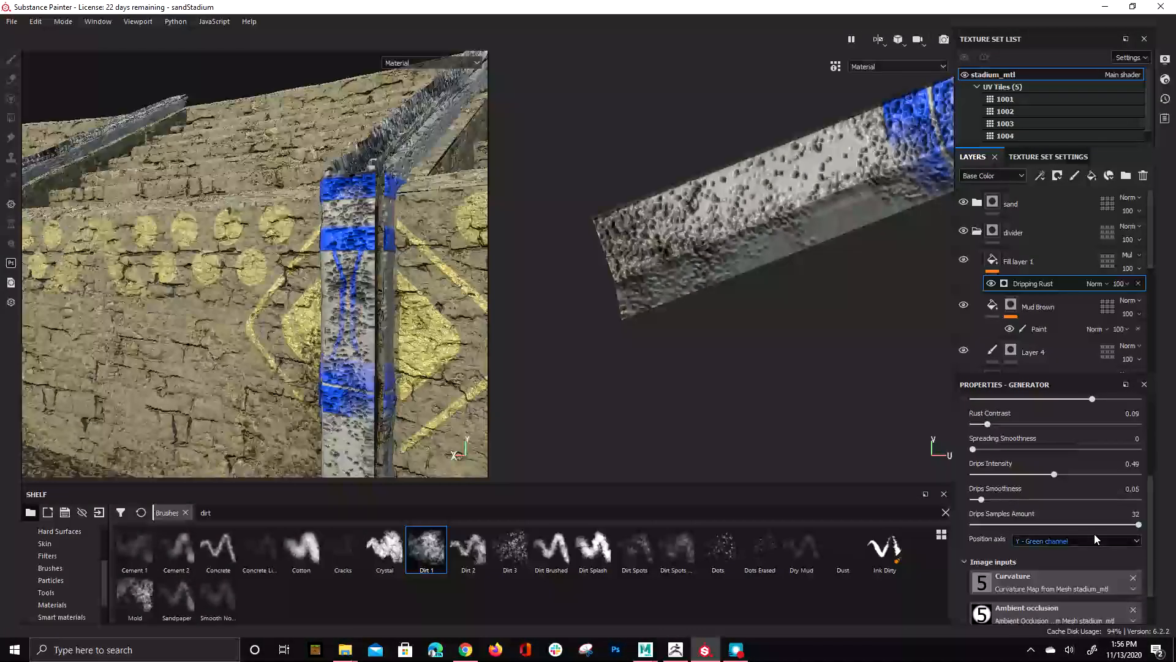
scroll(1020, 520, "up", 2)
scroll(1026, 530, "up", 4)
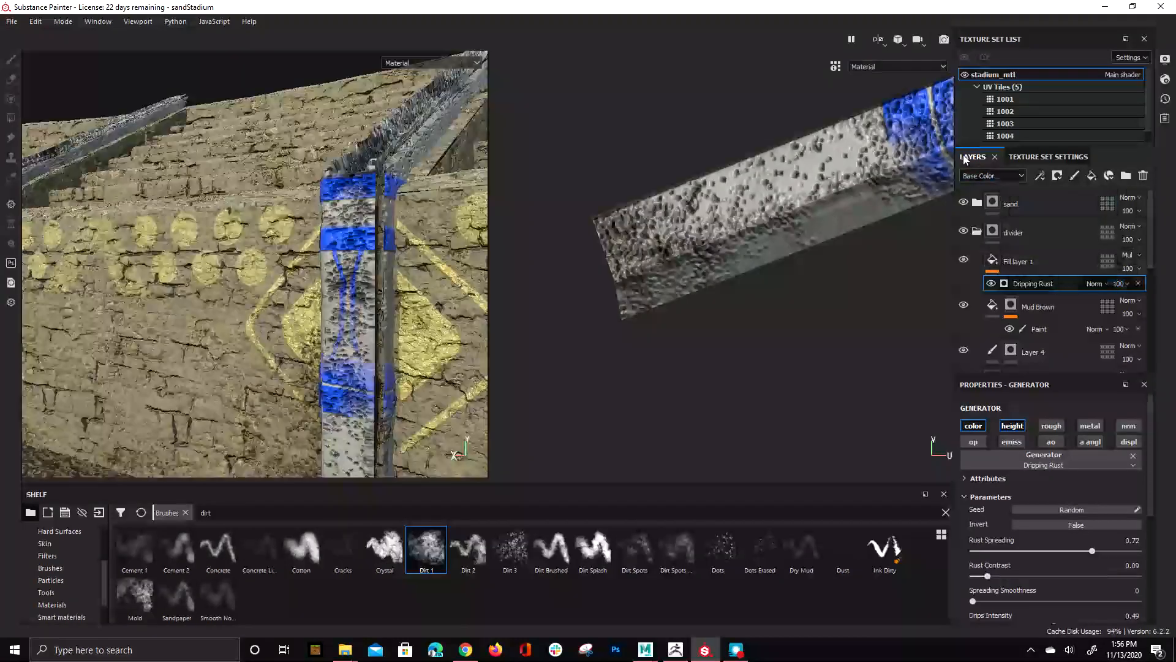
Step: Show the layers' height channel and set the Dripping Rust generator's height opacity on Fill layer 1 to 2
left_click(978, 176)
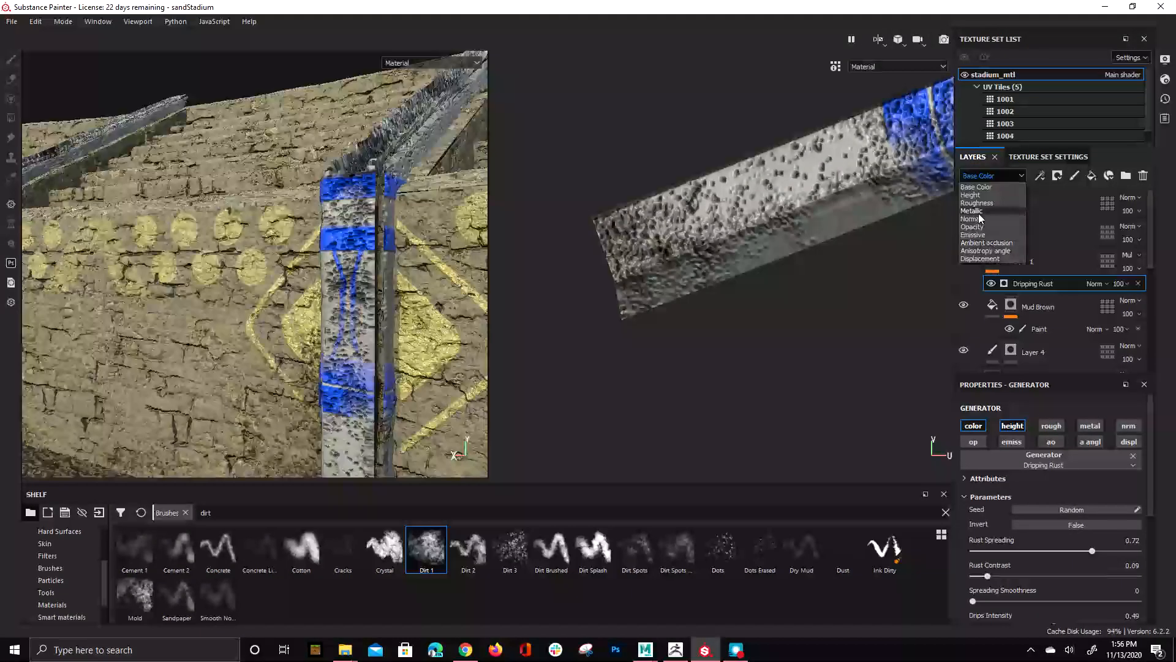
left_click(980, 195)
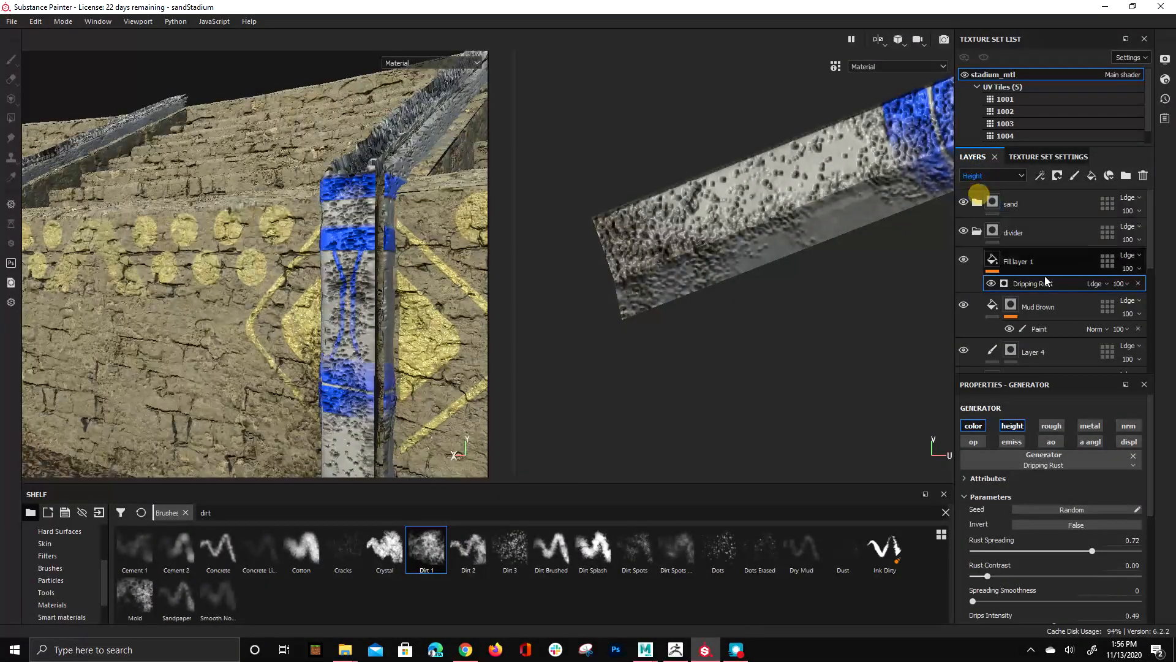
left_click(1119, 285)
left_click(1120, 306)
mouse_move(1120, 306)
left_mouse_down()
mouse_move(1135, 297)
mouse_move(1115, 298)
left_mouse_up()
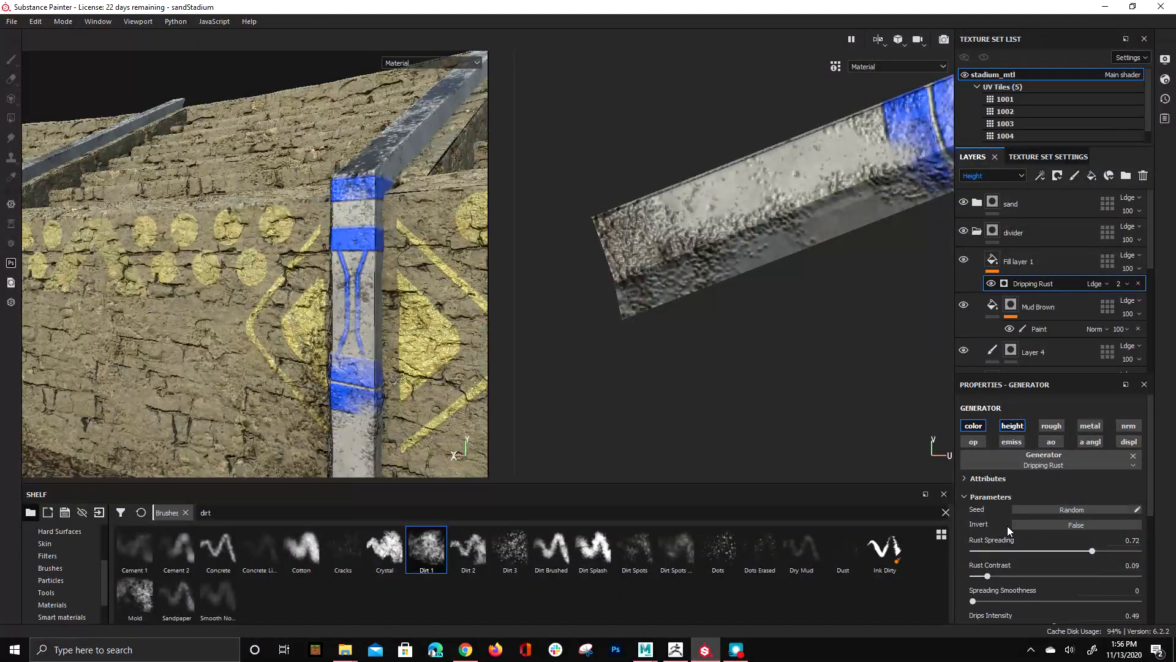
Step: Try inverting the Dripping Rust generator and check the effect on the divider post
left_click(1043, 525)
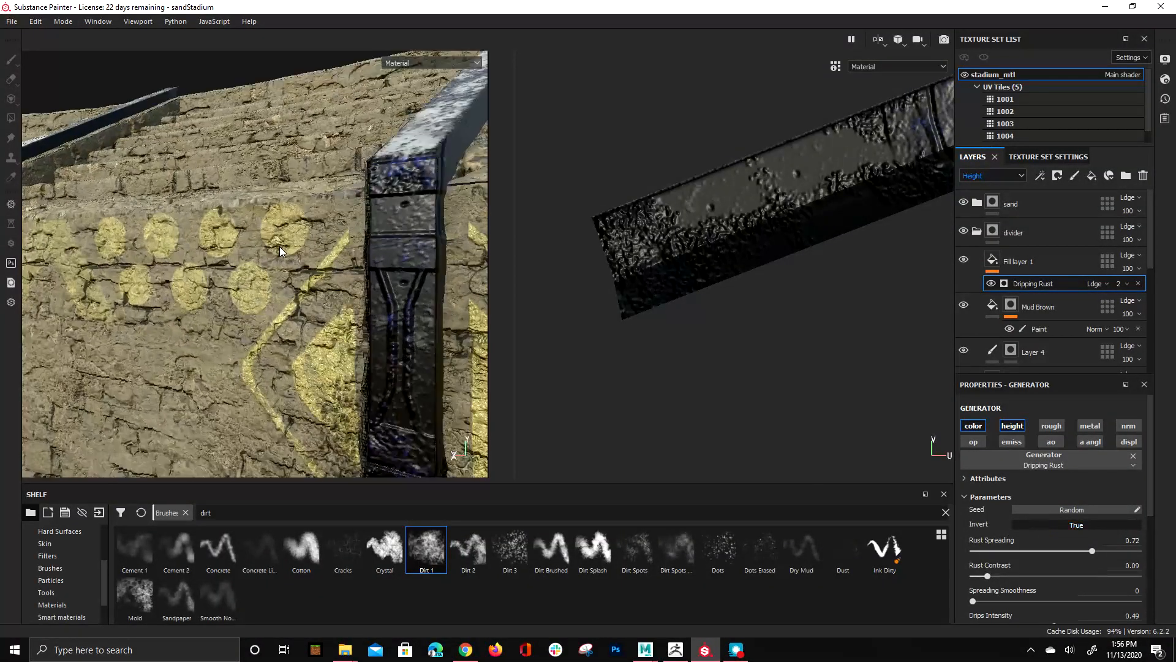
left_click_drag(289, 260, 446, 288, "alt")
scroll(443, 285, "up", 5)
left_click_drag(423, 245, 388, 264, "alt")
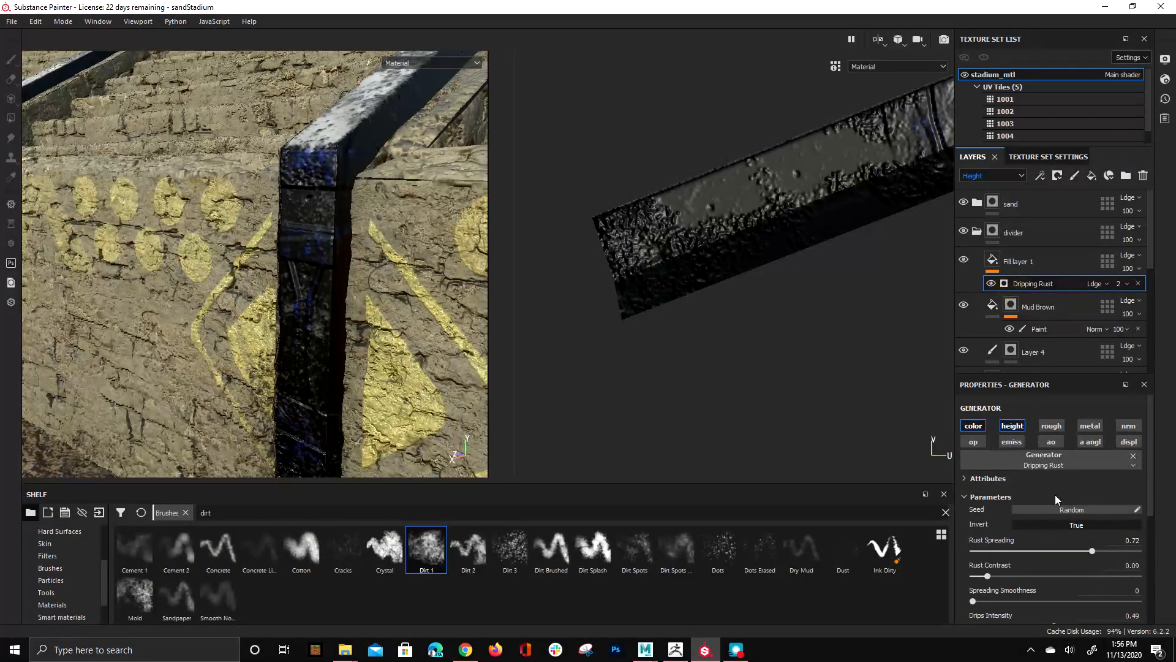
Step: Replace the Dripping Rust generator on Fill layer 1 with the Dirt generator
left_click(1133, 456)
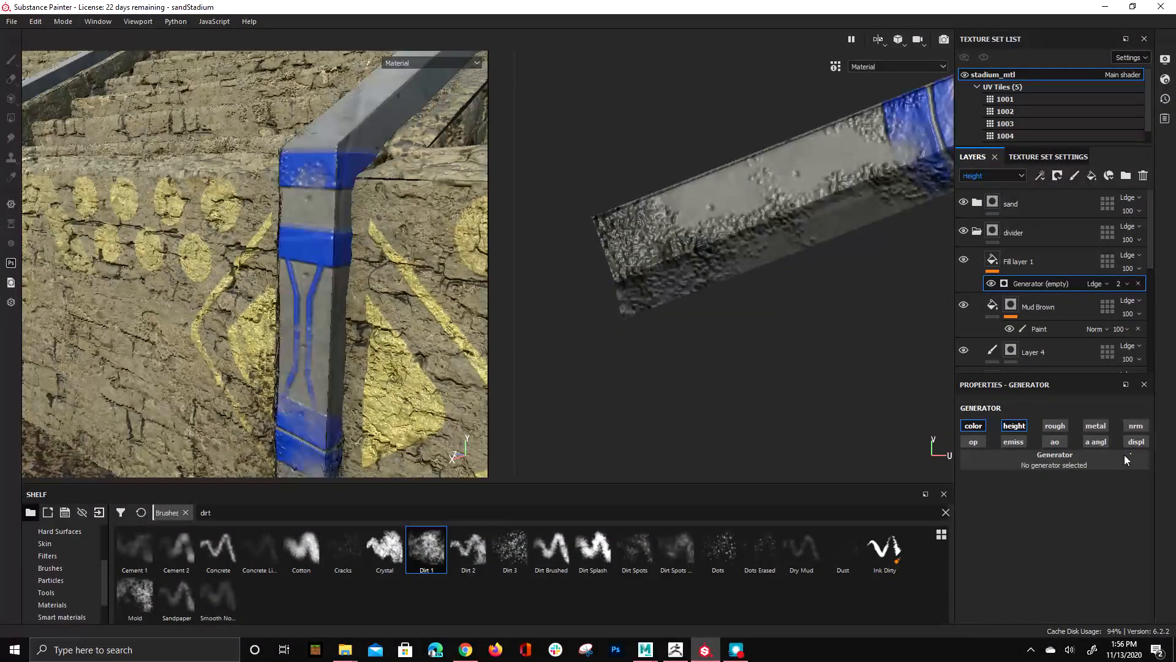
left_click(1065, 461)
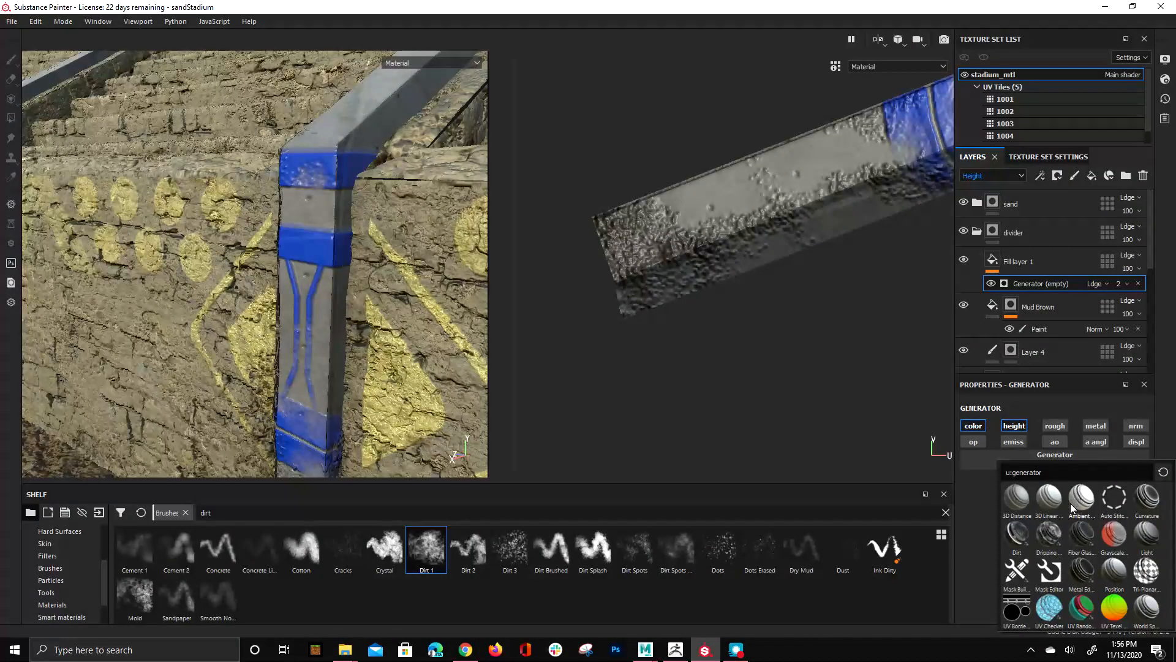
left_click(1018, 534)
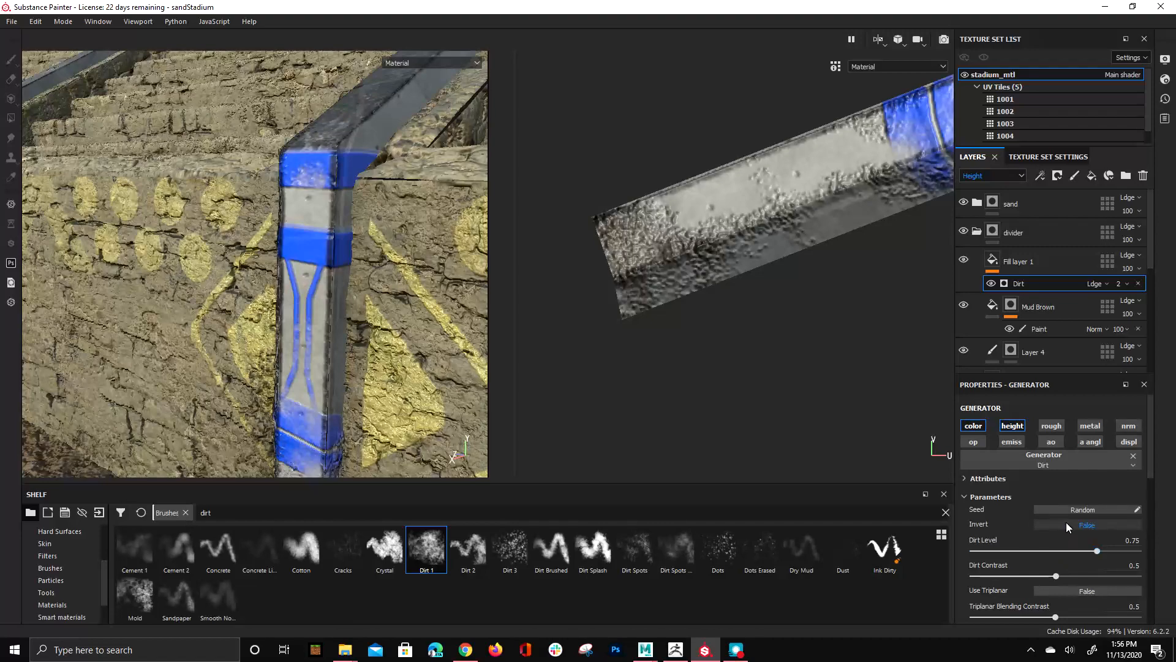
left_click_drag(331, 255, 380, 256, "alt")
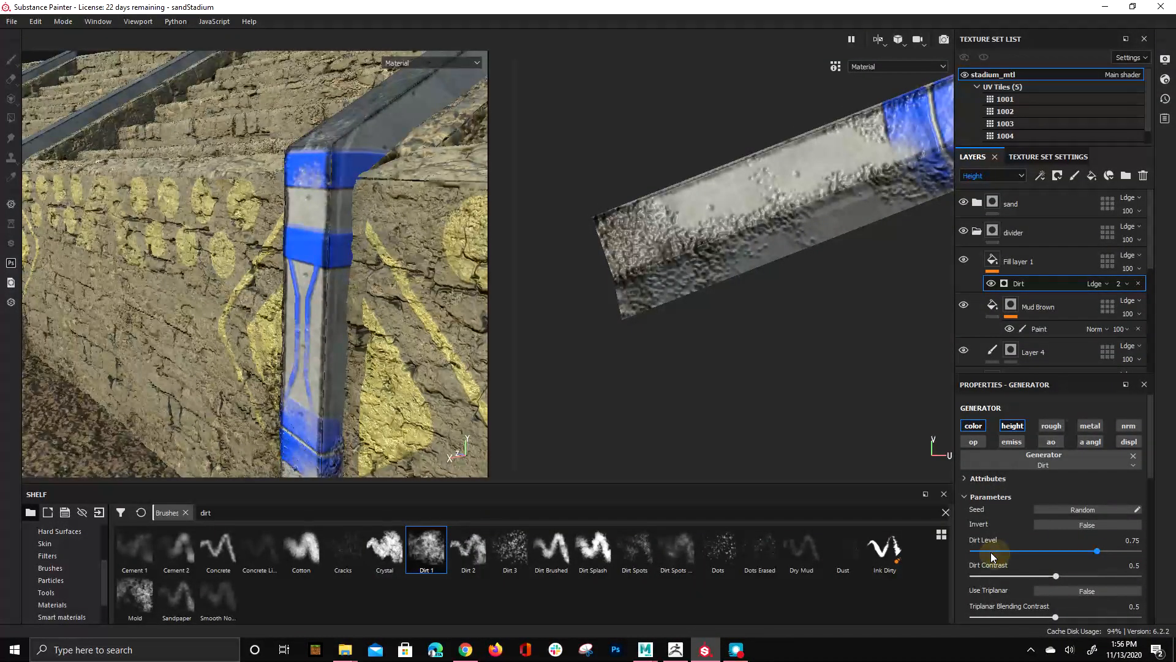
Step: Set the Dirt generator's Dirt Level to 0.83 and its Dirt Contrast to 0.92
left_click(990, 551)
left_click_drag(1083, 527, 1109, 524)
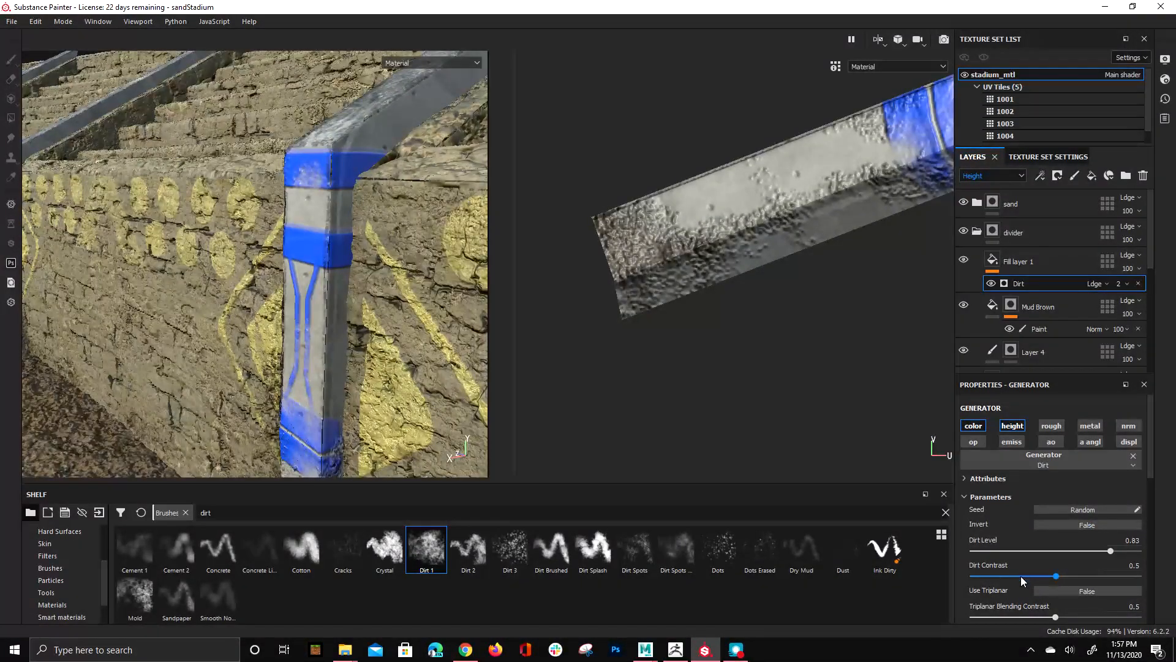
mouse_move(998, 582)
left_mouse_down()
mouse_move(986, 581)
mouse_move(1005, 578)
left_mouse_up()
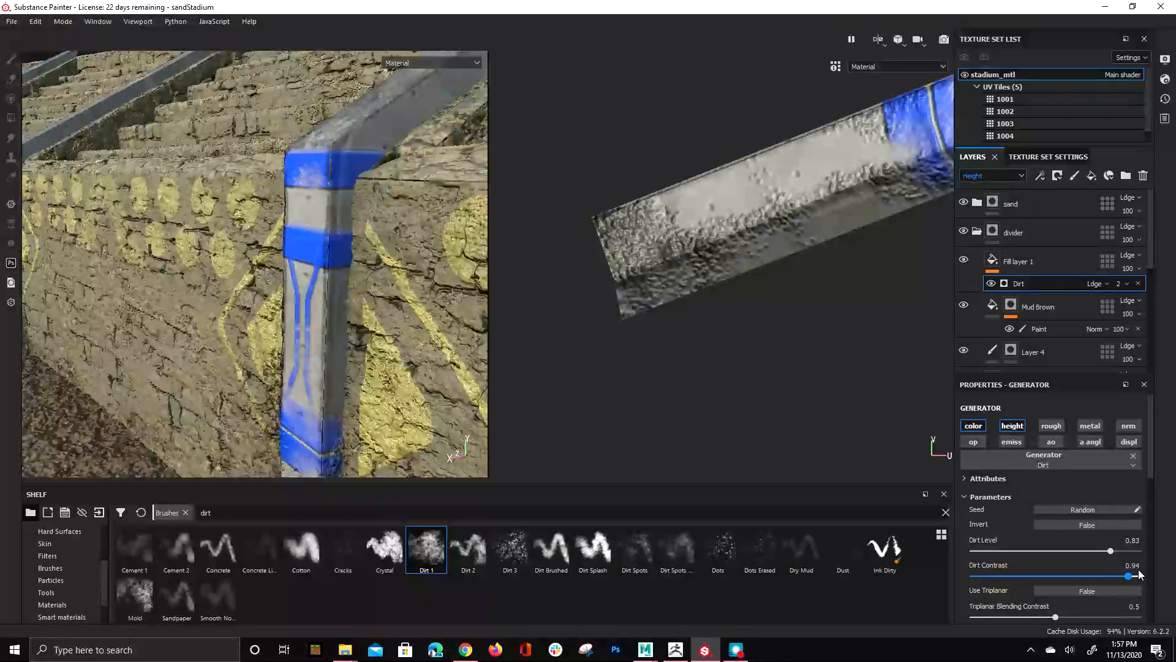
left_click_drag(1140, 574, 1125, 573)
left_click_drag(288, 269, 380, 276, "alt")
right_click_drag(380, 276, 335, 280, "alt")
left_click_drag(335, 280, 273, 320, "alt")
Step: Find the particle brushes in the shelf and choose Leaks Heavy
scroll(73, 574, "up", 3)
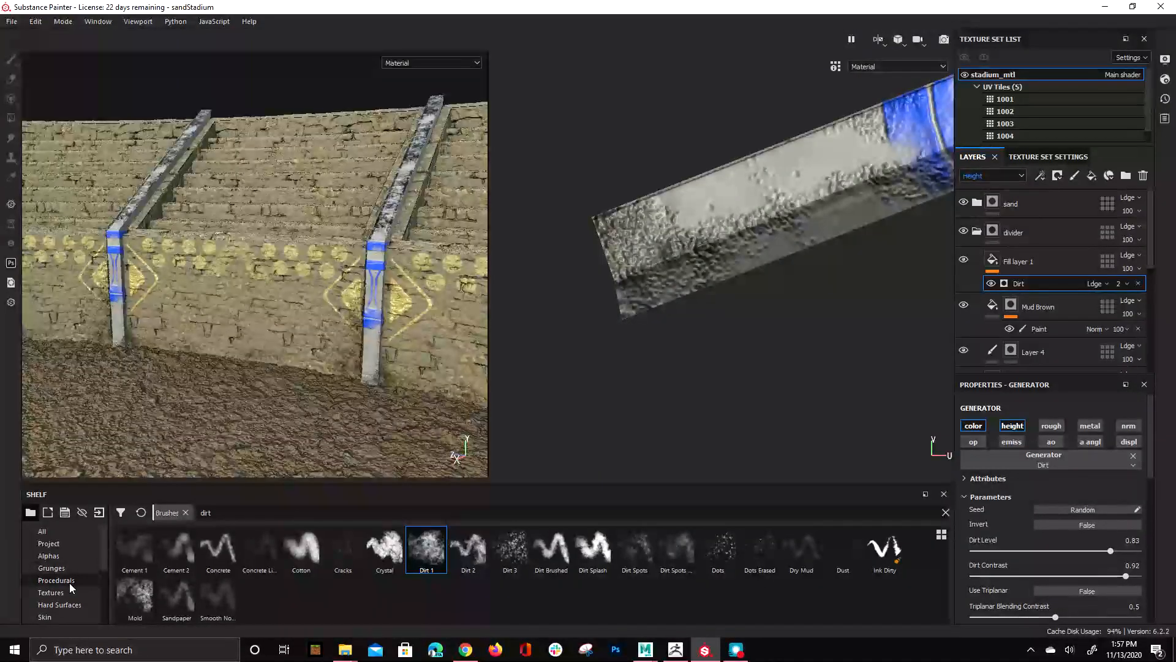
scroll(73, 582, "down", 2)
scroll(67, 582, "down", 4)
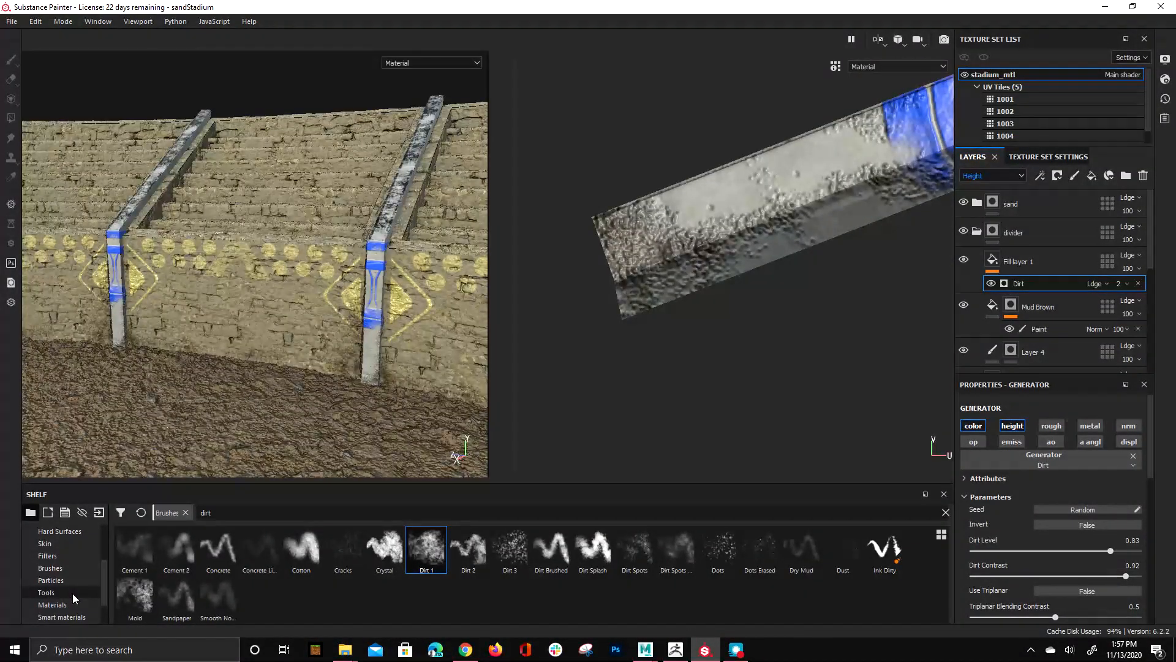
scroll(70, 586, "down", 3)
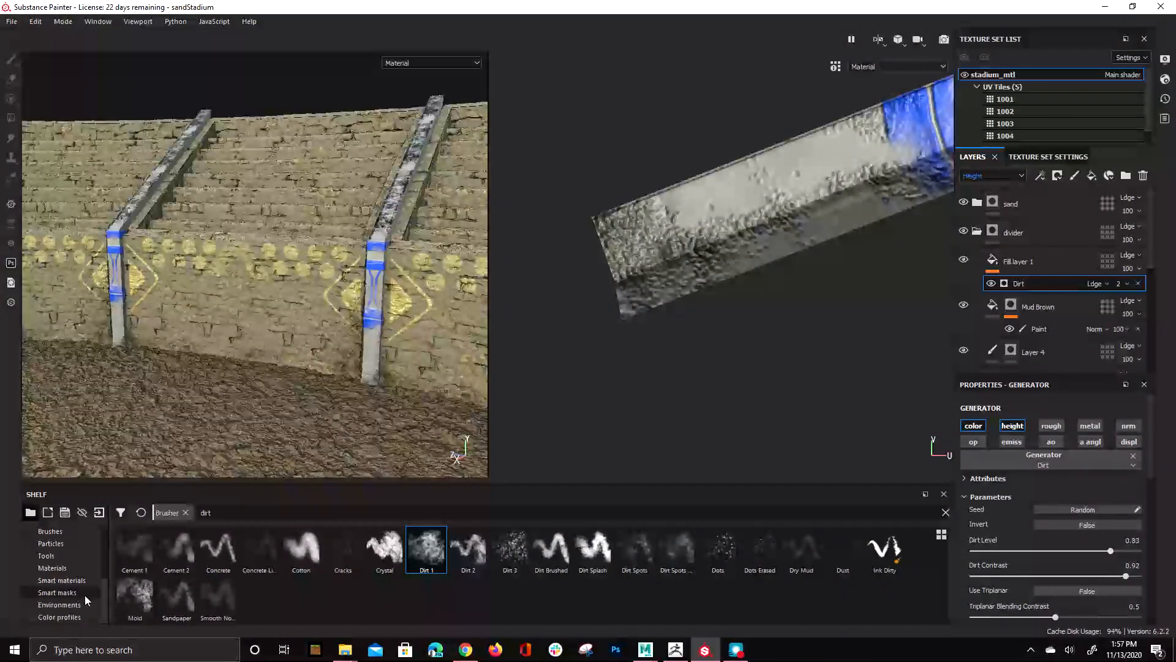
scroll(67, 588, "up", 2)
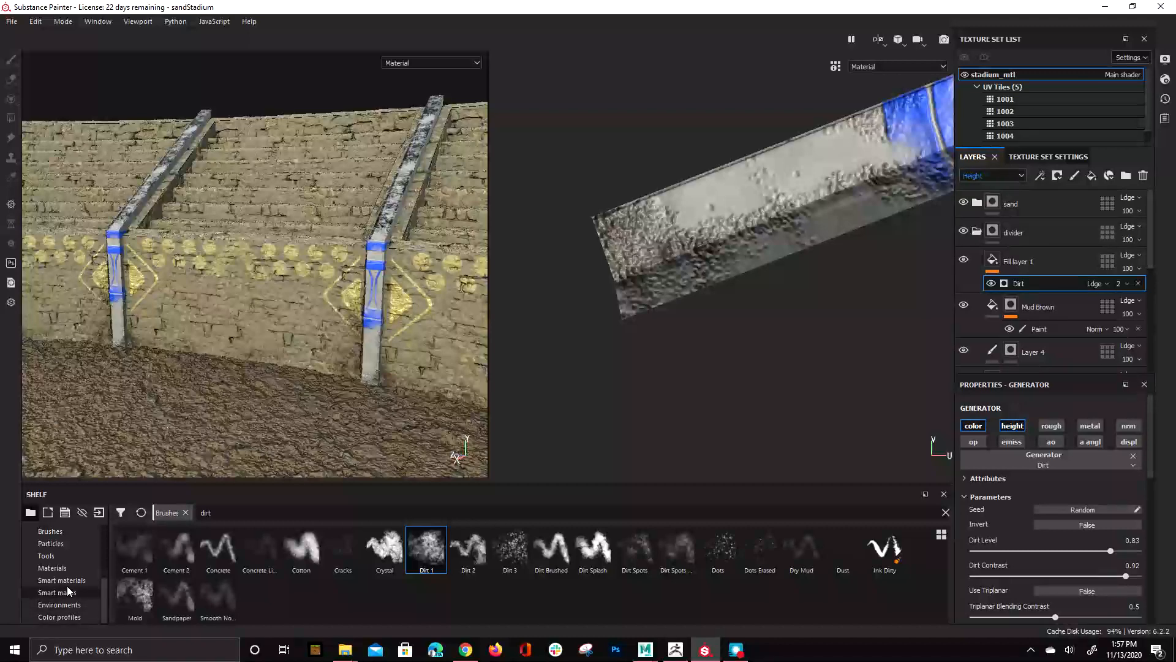
left_click(67, 570)
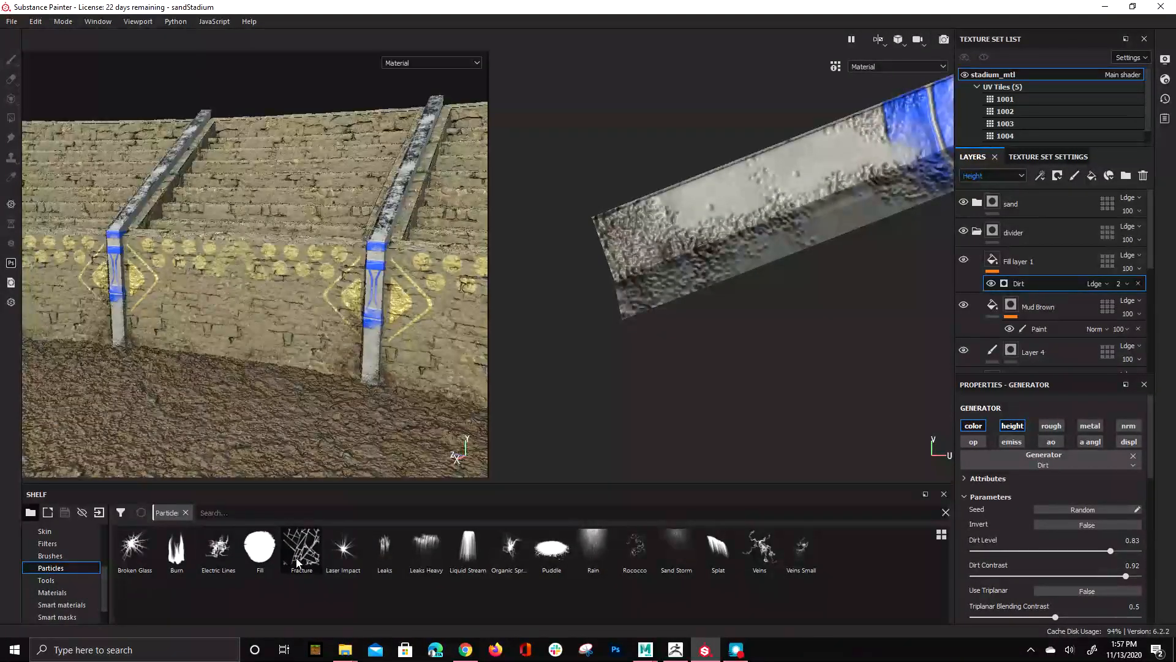
left_click(425, 545)
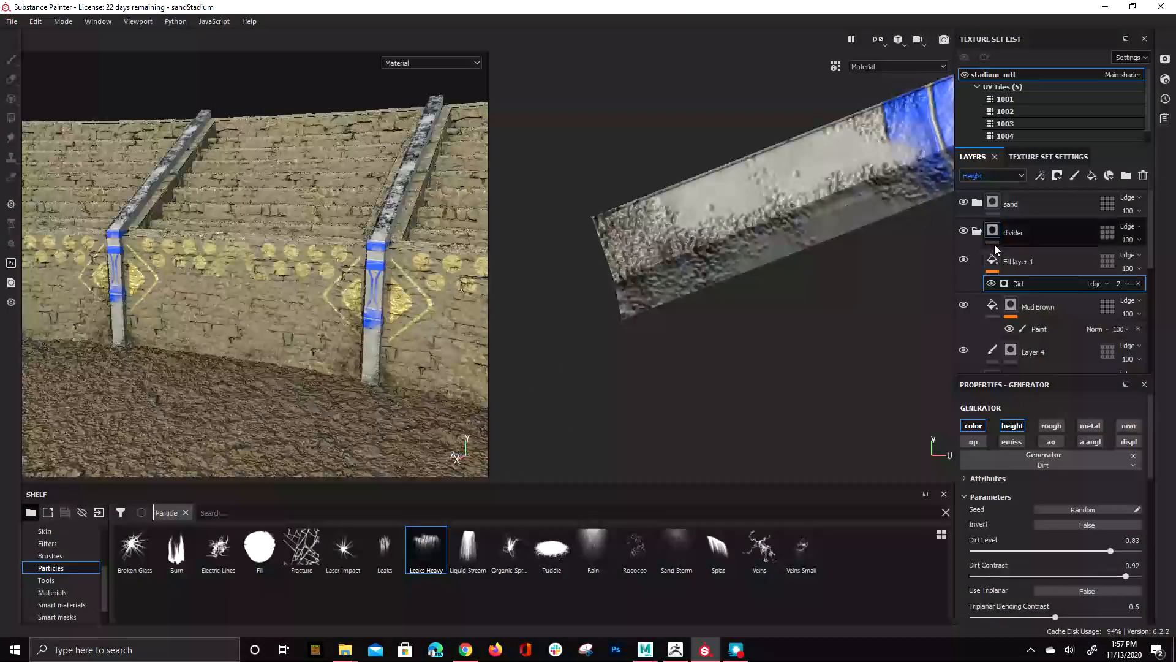
Step: Add a paint layer above Fill layer 1 in the divider folder and set its paint base color to near-black (0.012, 0.005, 0.005)
left_click(1075, 176)
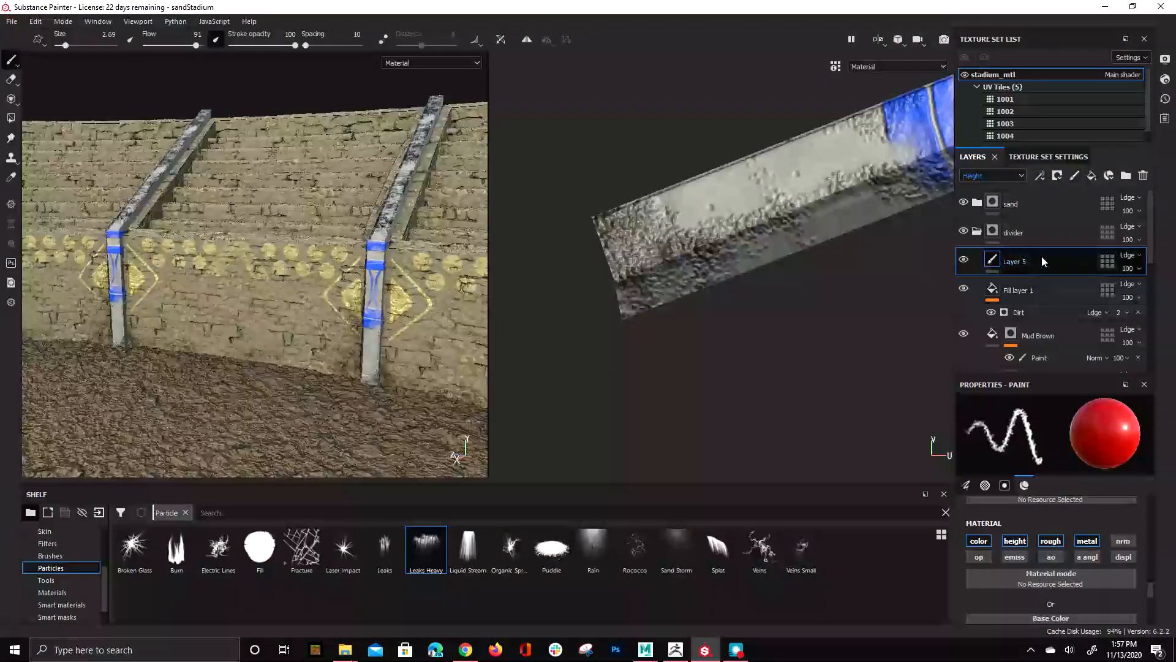
scroll(1030, 539, "down", 3)
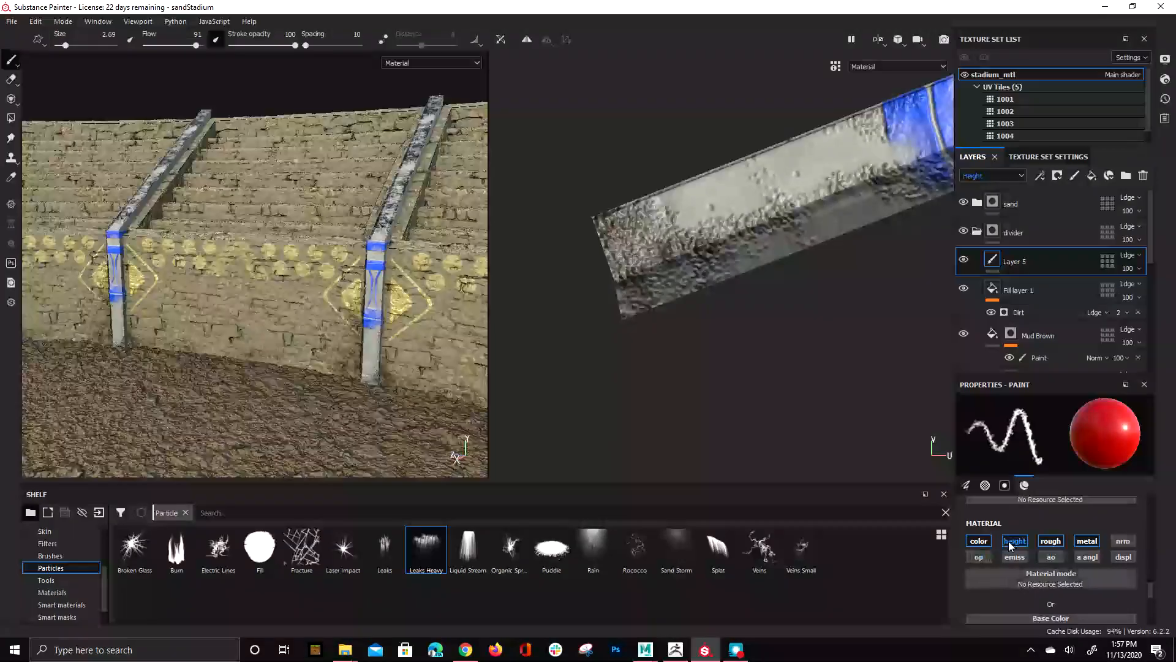
left_click(1006, 569)
left_click(1035, 531)
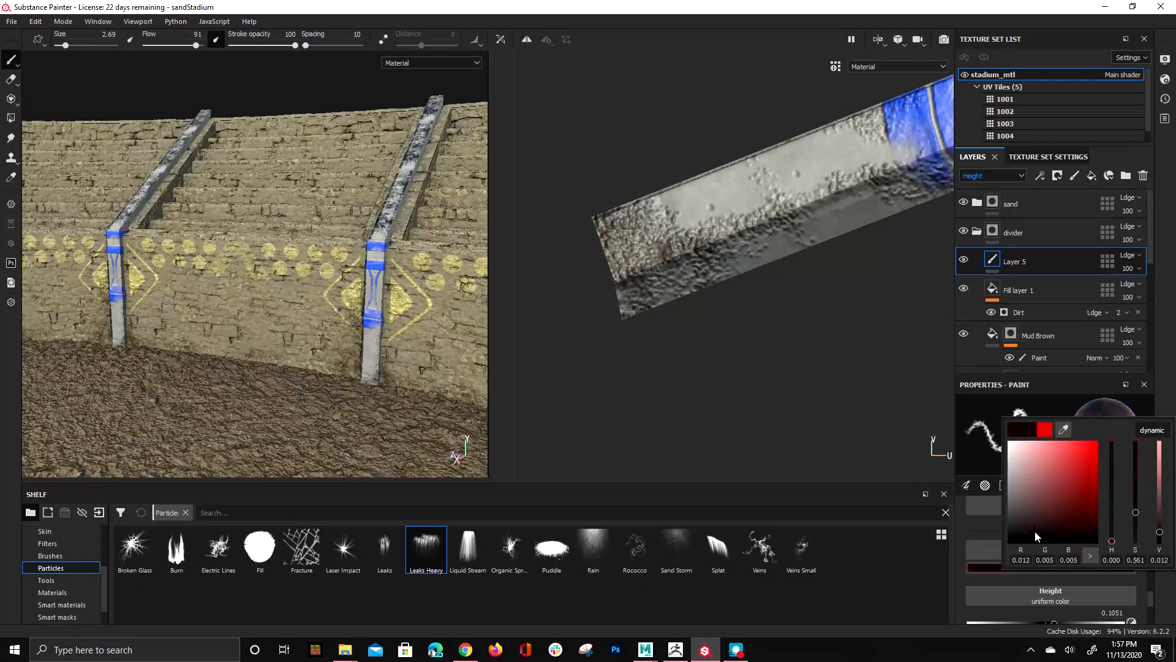
left_click(227, 283)
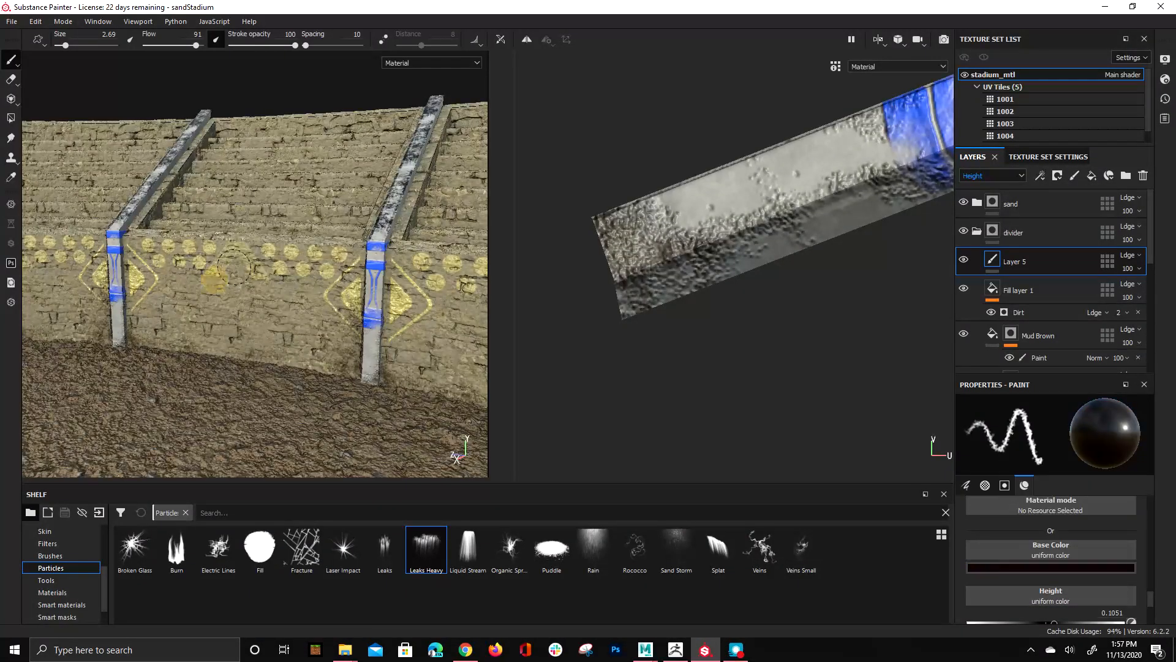
Step: Try painting a dark stroke down the divider post on Layer 5, and undo it
scroll(202, 272, "up", 4)
left_click_drag(178, 244, 230, 230, "alt")
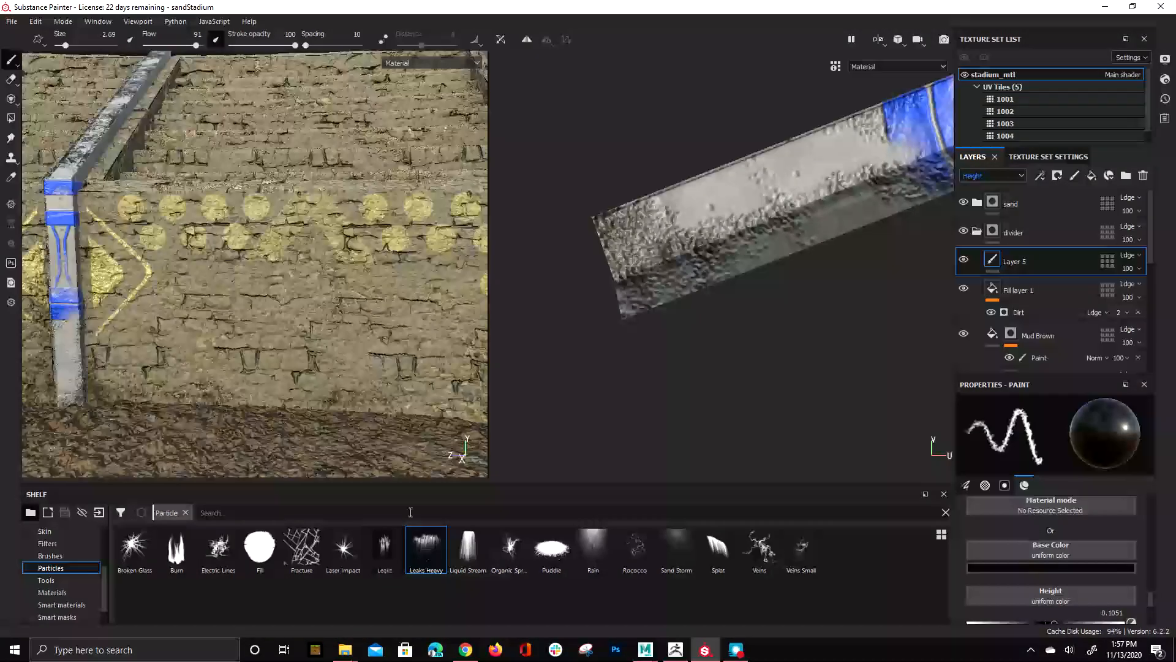
left_click_drag(245, 276, 281, 266, "alt")
mouse_move(692, 448)
left_mouse_down()
mouse_move(1027, 270)
mouse_move(592, 442)
mouse_move(416, 433)
mouse_move(429, 542)
left_mouse_up()
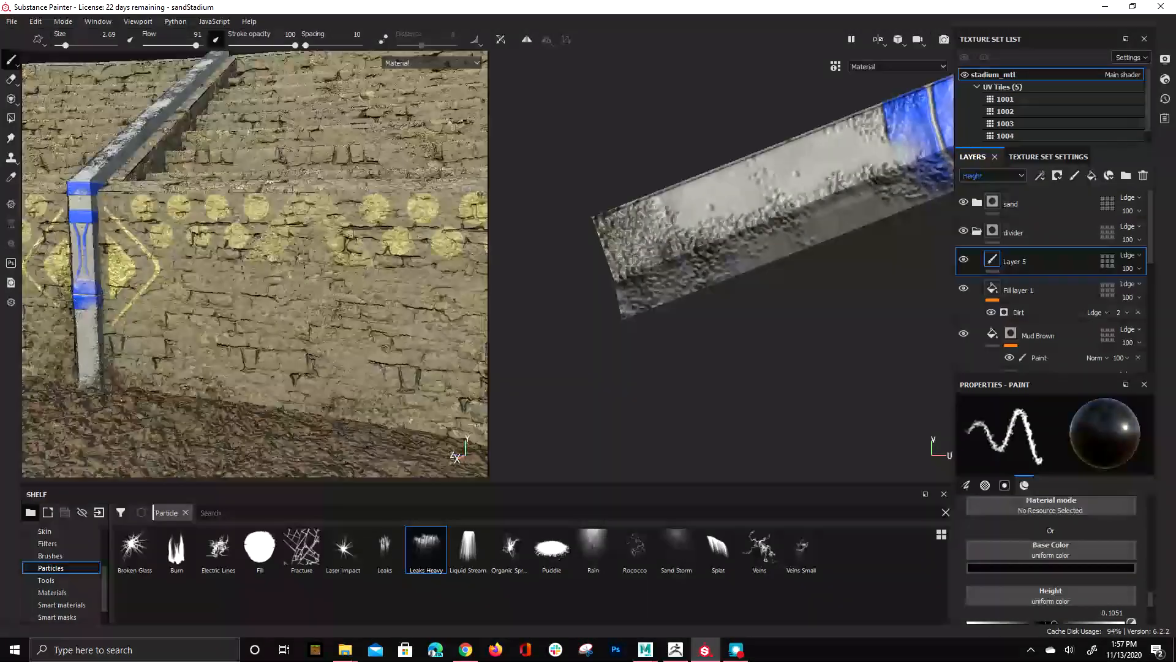
left_click(80, 274)
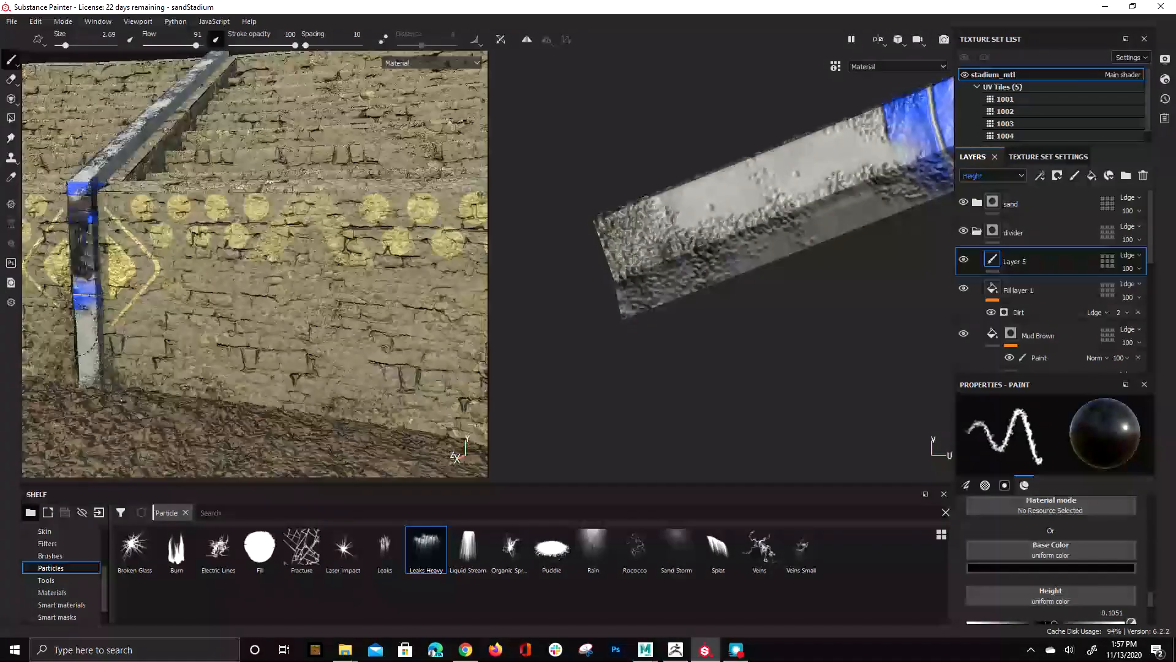
key("ctrl+z")
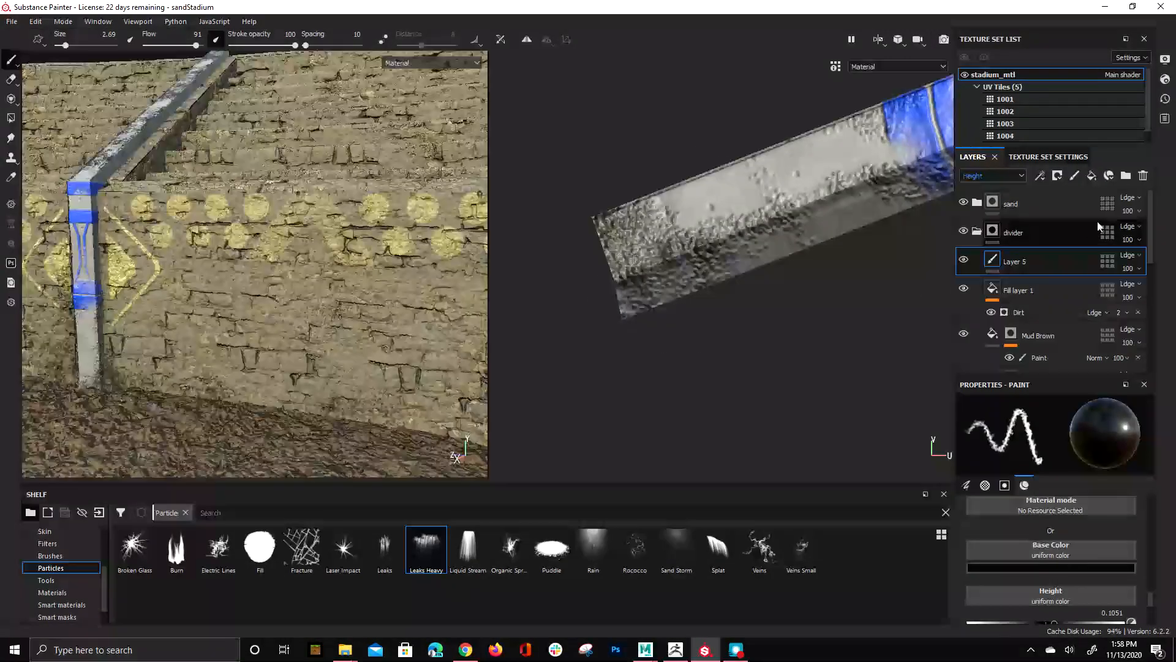
left_click(1042, 176)
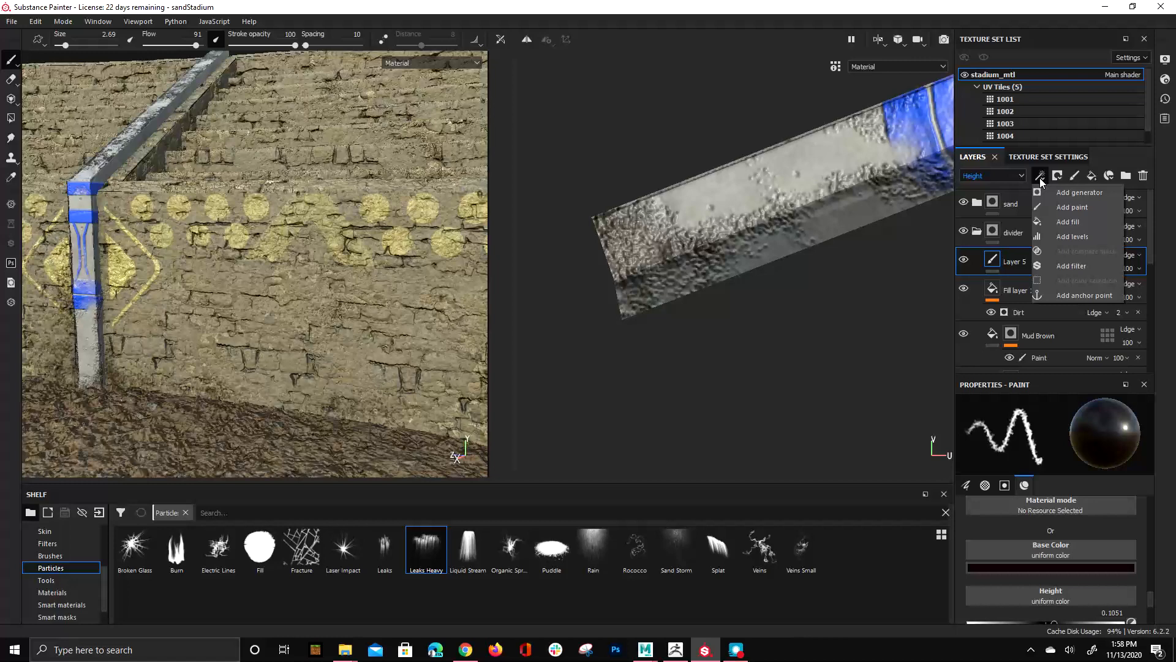
left_click(1115, 168)
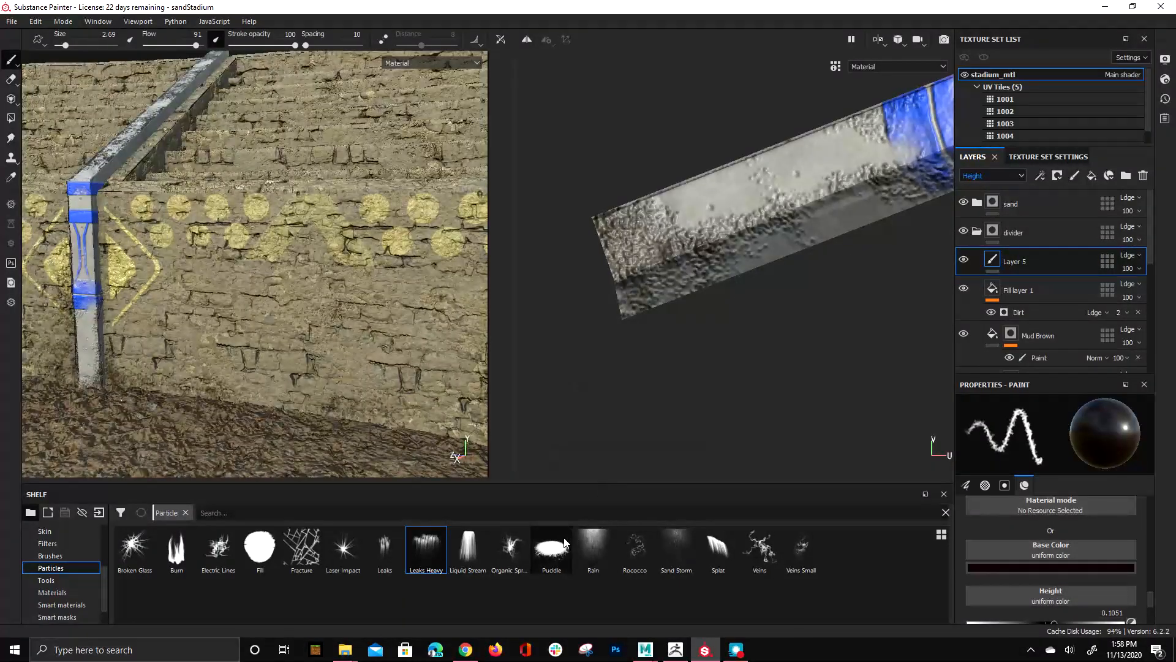
scroll(1097, 594, "up", 3)
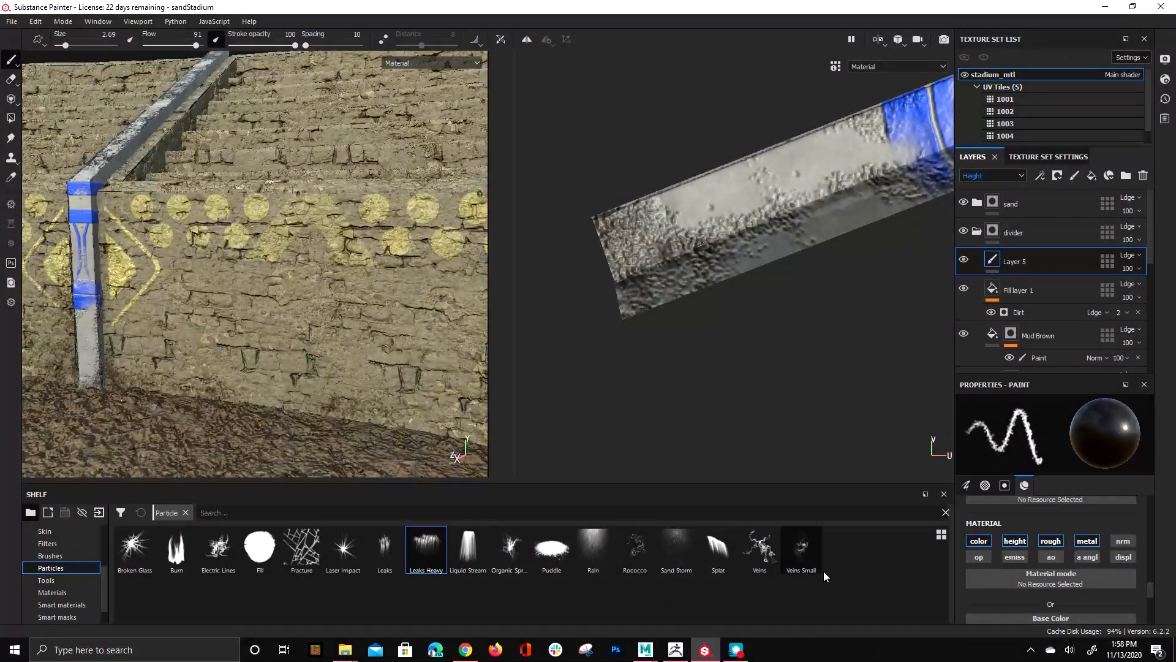
scroll(963, 586, "up", 2)
scroll(1041, 588, "up", 2)
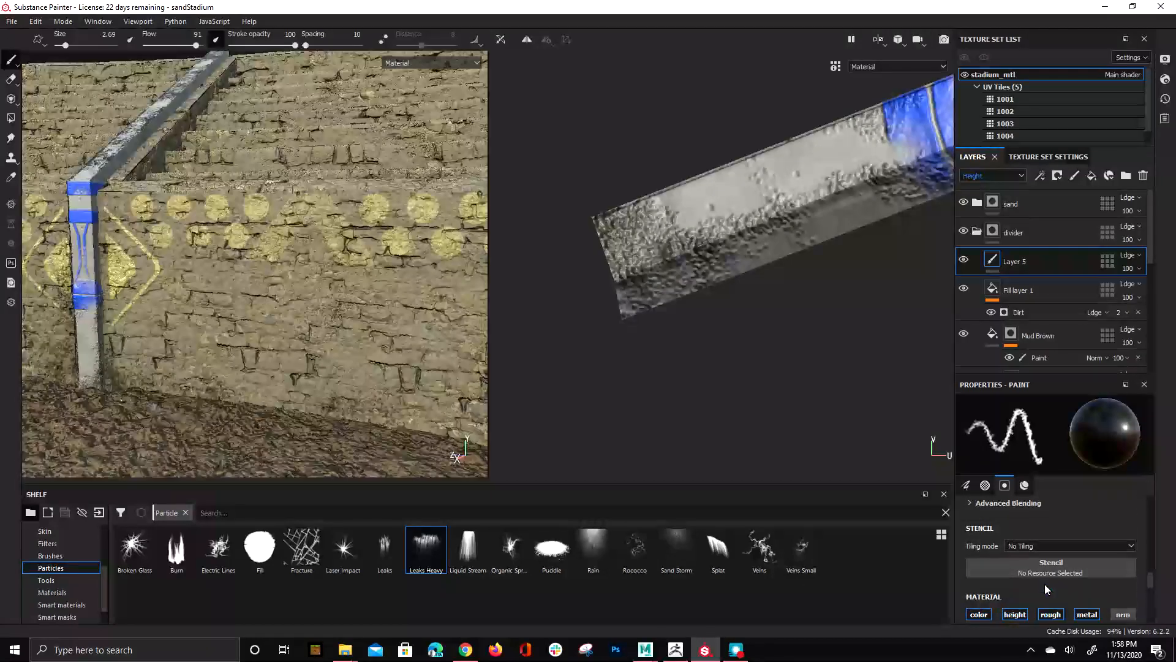
mouse_move(429, 548)
left_mouse_down()
mouse_move(1005, 600)
mouse_move(1024, 573)
mouse_move(424, 568)
left_mouse_up()
Step: Inspect the textured arena floor, walls and dividers from close up and from above
left_click_drag(263, 392, 202, 465, "alt")
right_click_drag(202, 466, 202, 294, "alt")
left_click_drag(214, 238, 261, 334, "alt")
right_click_drag(260, 334, 396, 422, "alt")
left_click_drag(397, 423, 328, 260, "alt")
left_click_drag(392, 301, 369, 294, "alt")
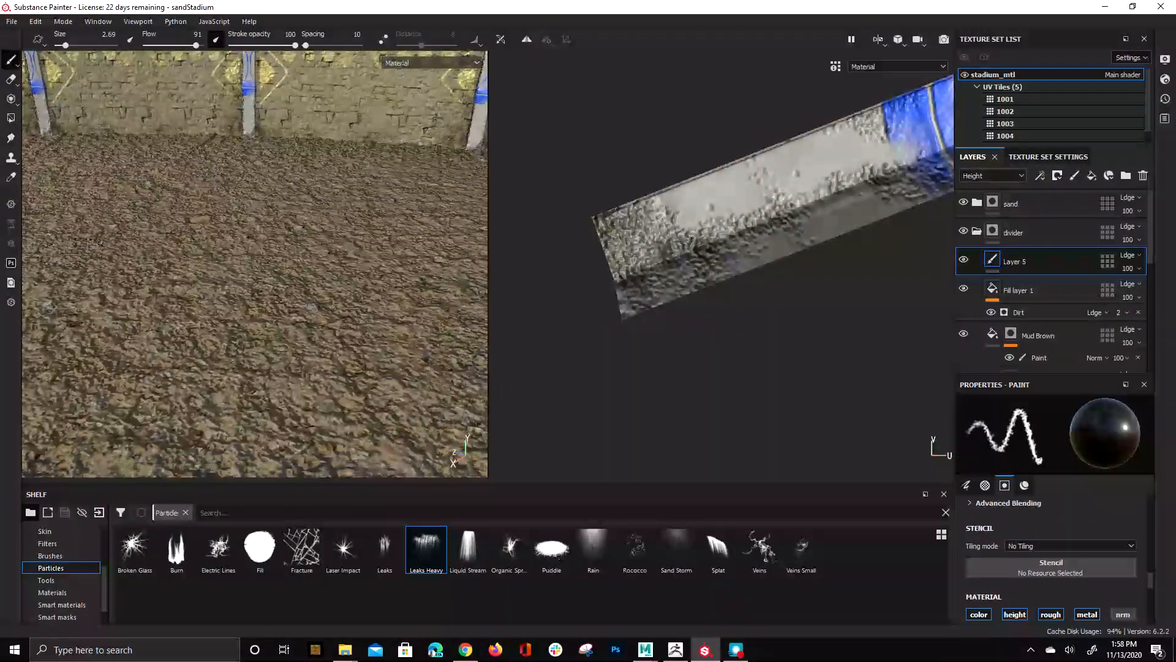
right_click_drag(369, 294, 280, 311, "alt")
left_click_drag(434, 335, 621, 331, "alt")
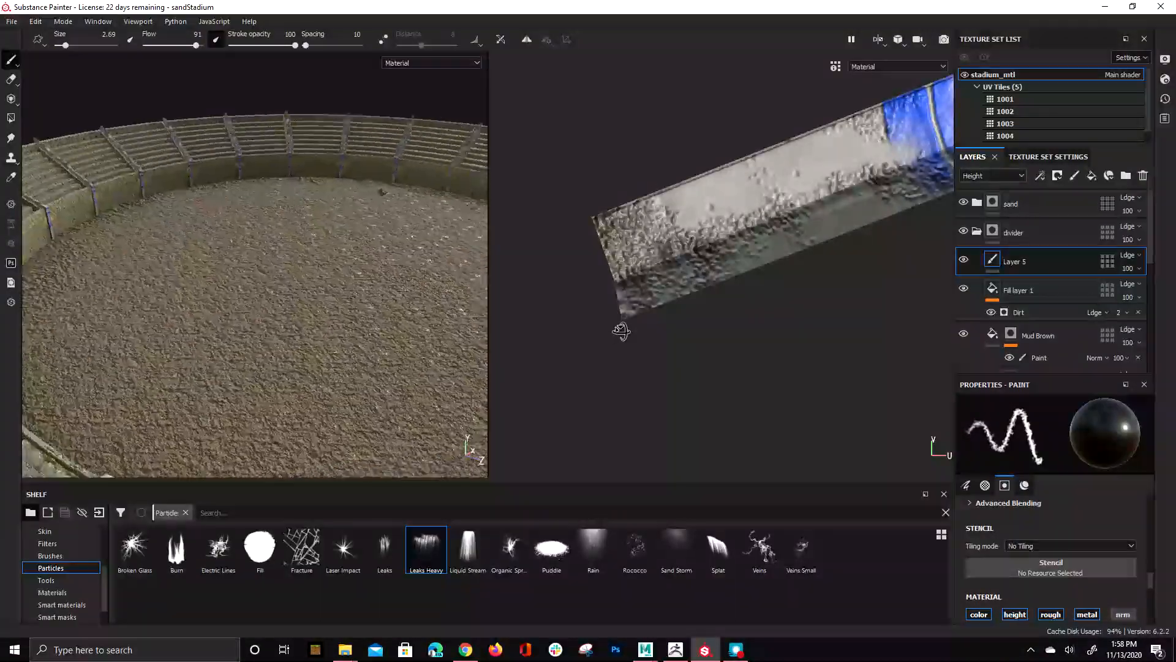
right_click_drag(377, 243, 441, 184, "alt")
mouse_move(258, 318)
left_mouse_down("alt")
mouse_move(138, 245)
mouse_move(313, 302)
left_mouse_up("alt")
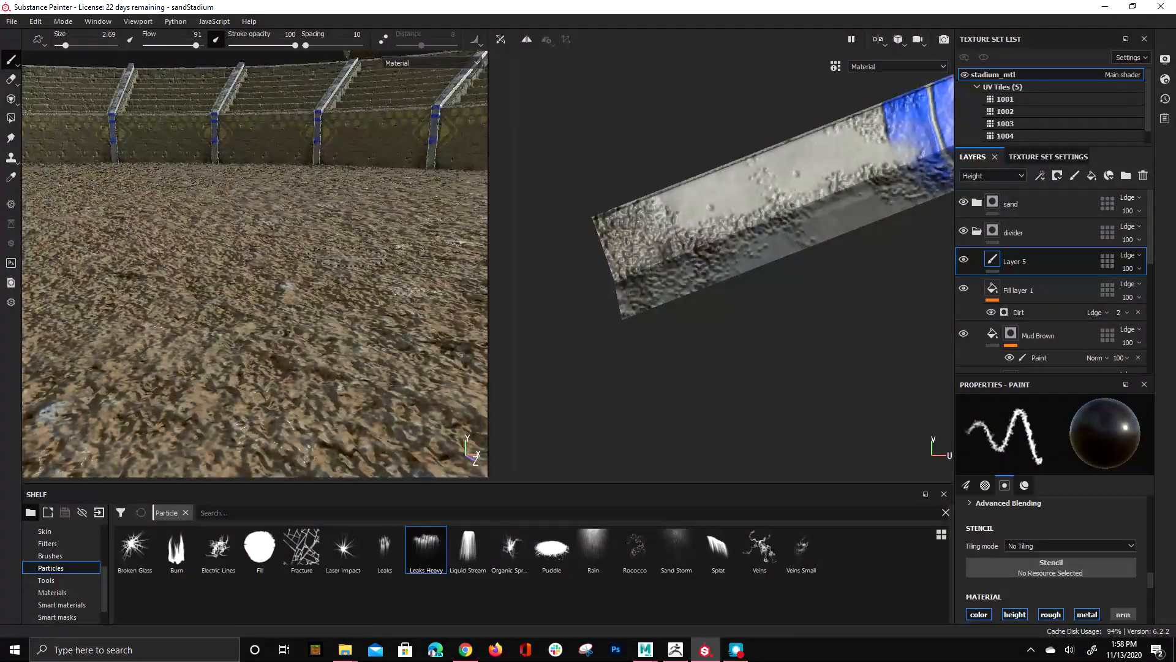
mouse_move(316, 274)
left_mouse_down("alt")
mouse_move(276, 286)
mouse_move(417, 365)
mouse_move(494, 352)
mouse_move(395, 346)
left_mouse_up("alt")
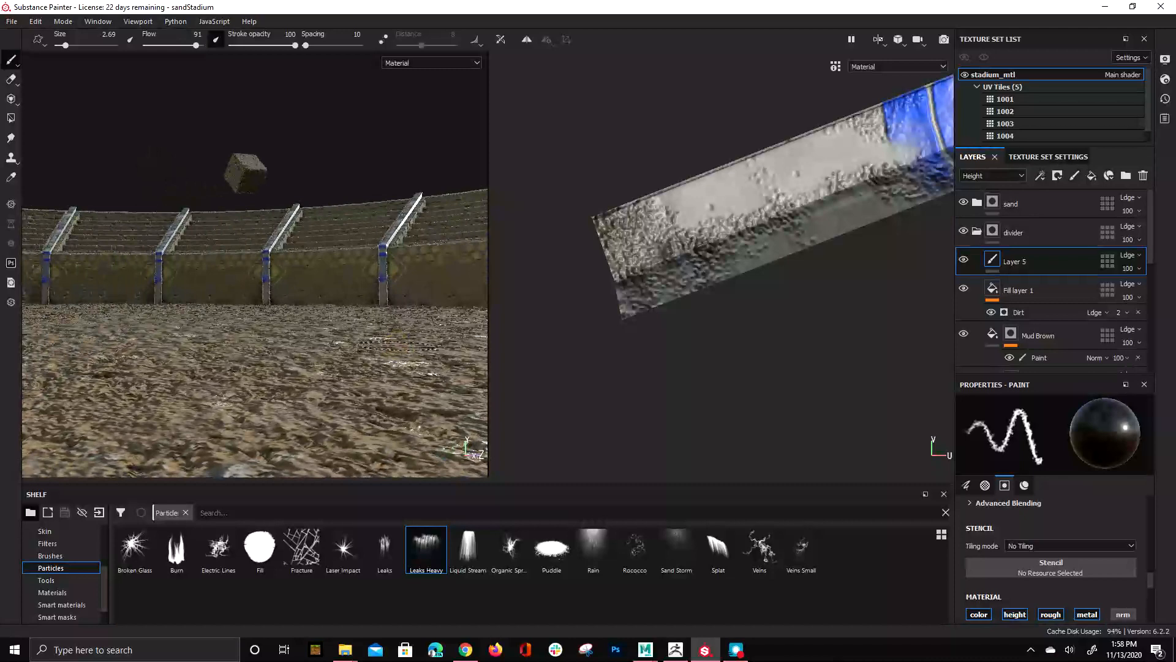
Step: Open the texture export settings and examine the output maps of the Redshift (rsMaterial) preset
left_click(16, 22)
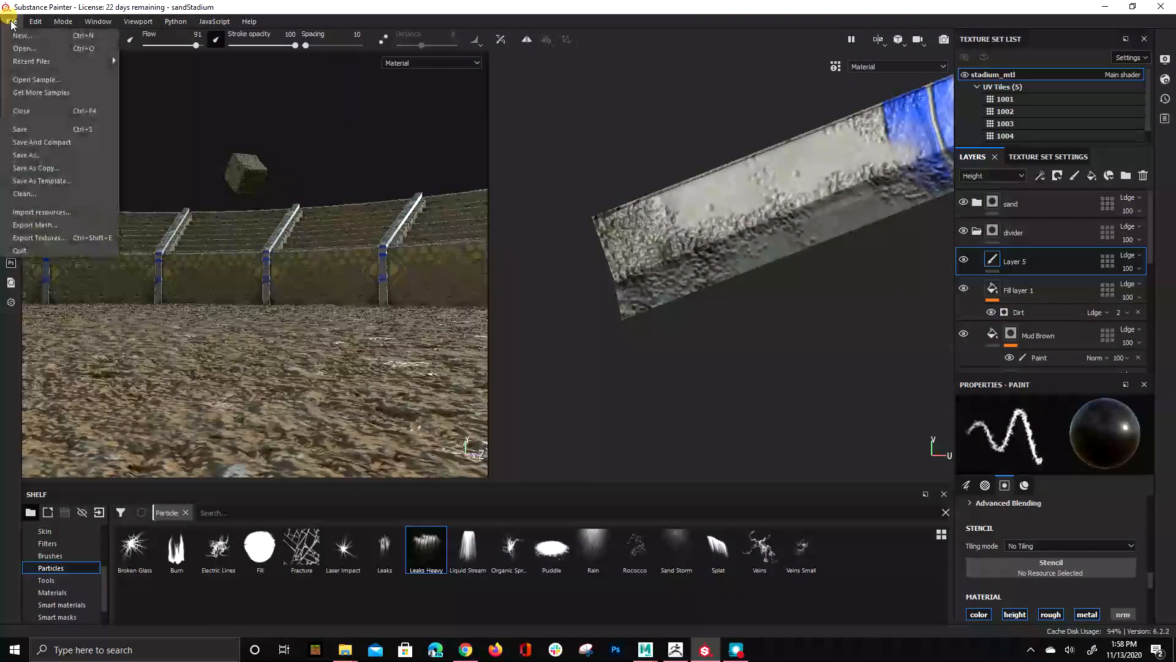
left_click(71, 243)
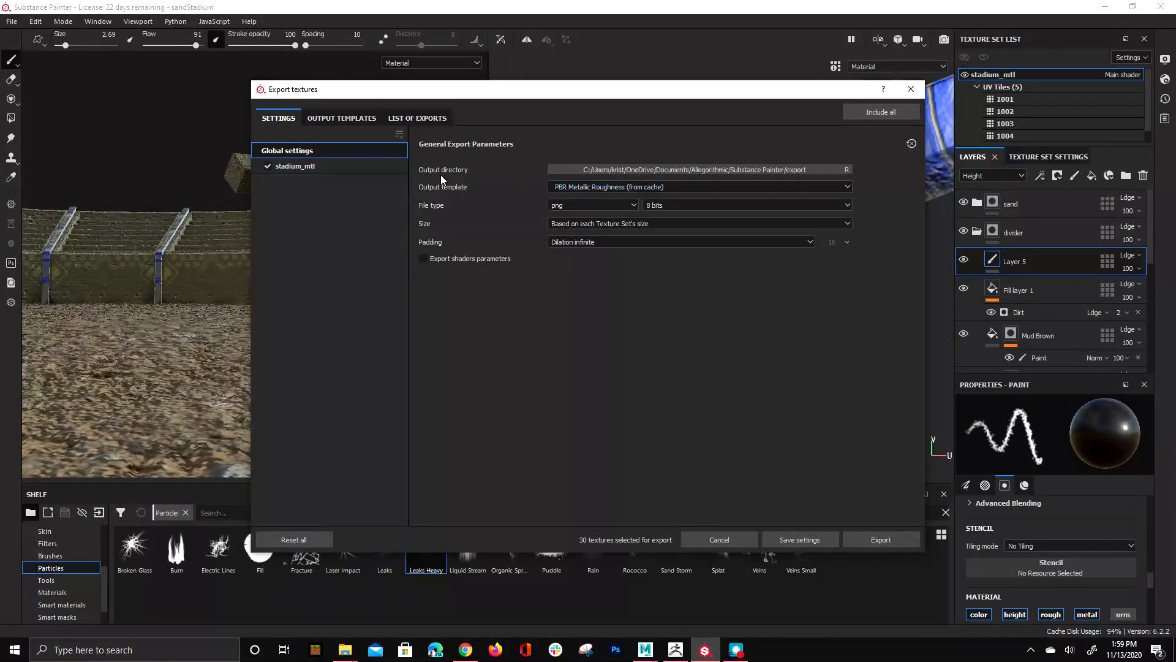
left_click(335, 120)
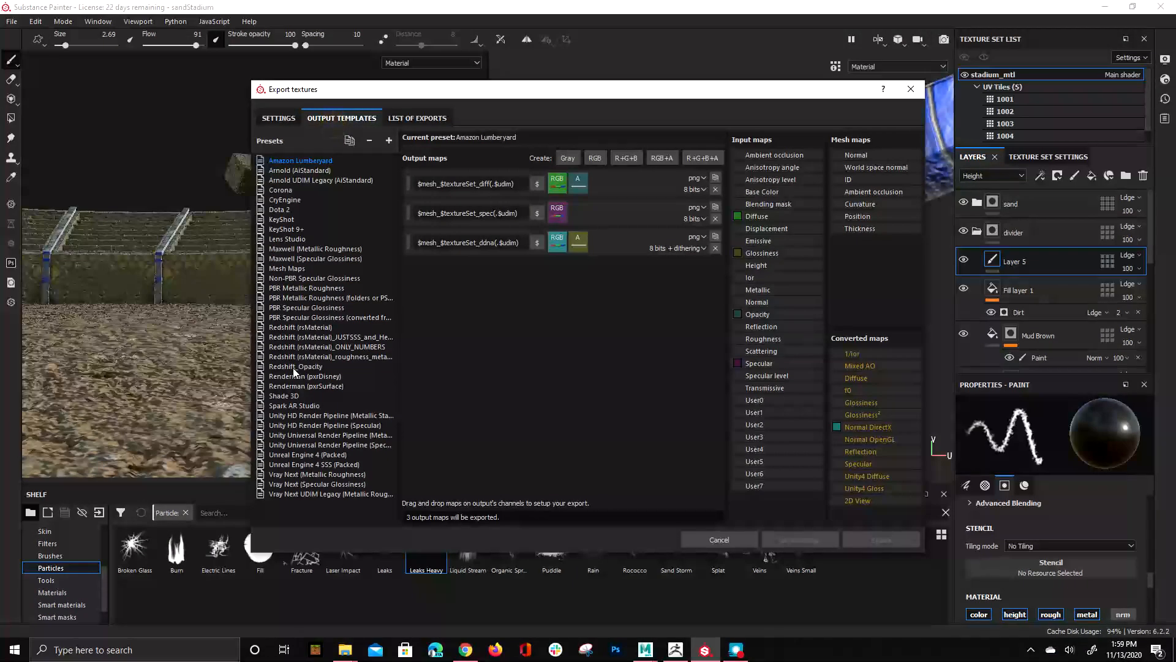
left_click(305, 328)
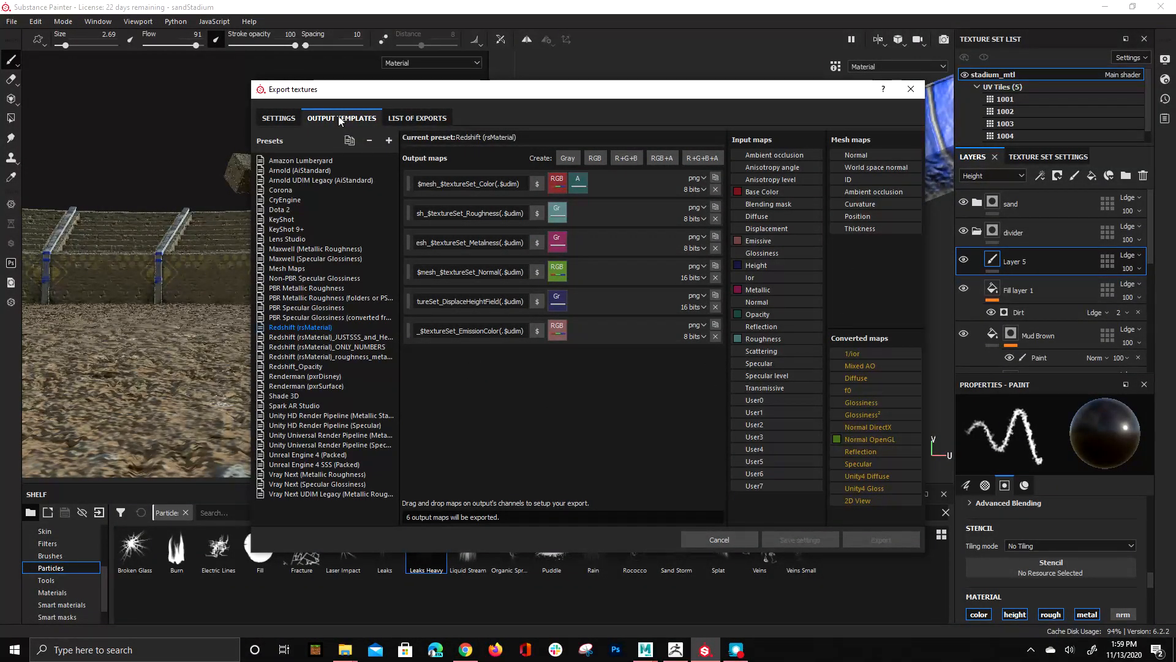
Step: Set the export output directory to the sourceimages folder of the sand_stadium project
left_click(279, 118)
left_click(621, 170)
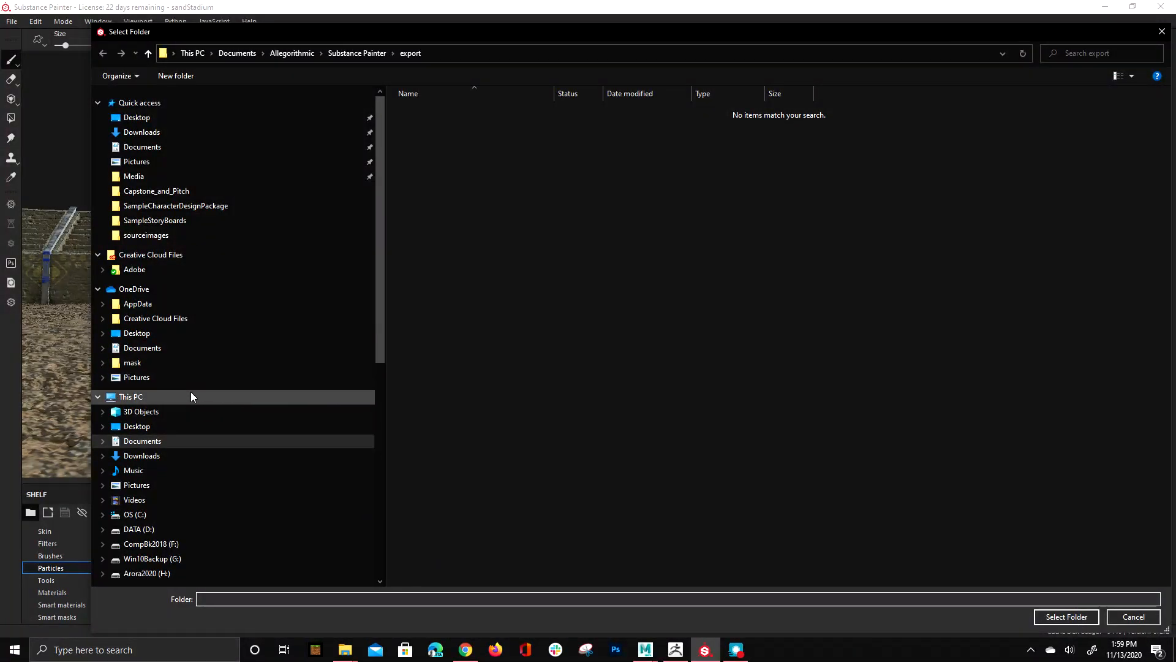
left_click(219, 236)
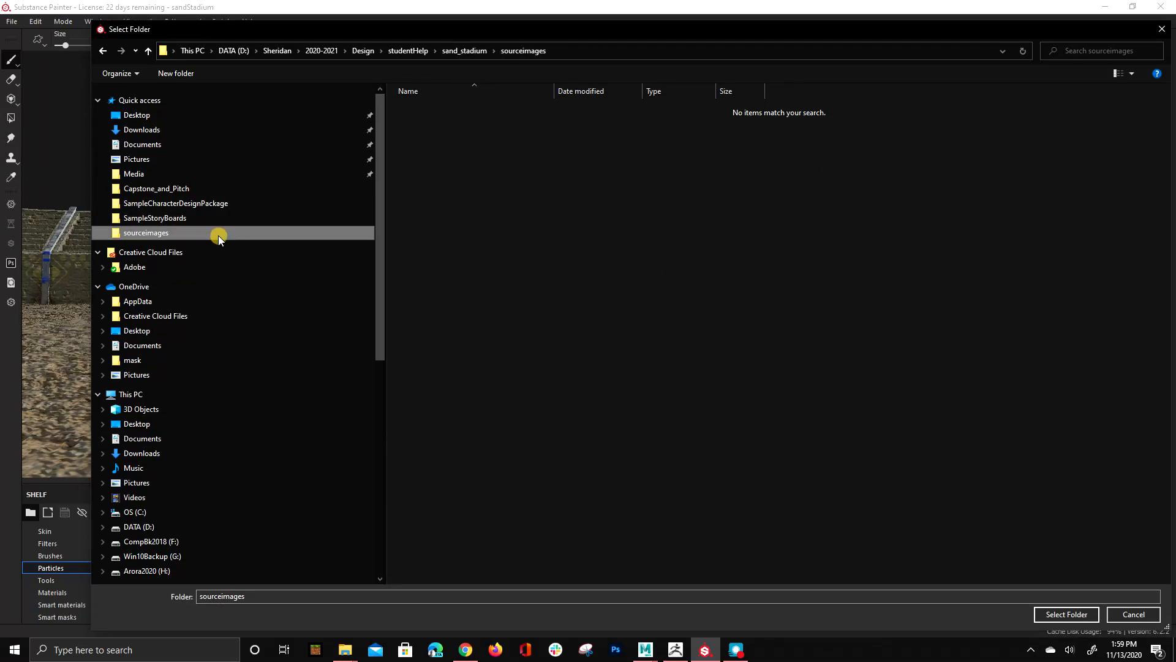
left_click(1063, 615)
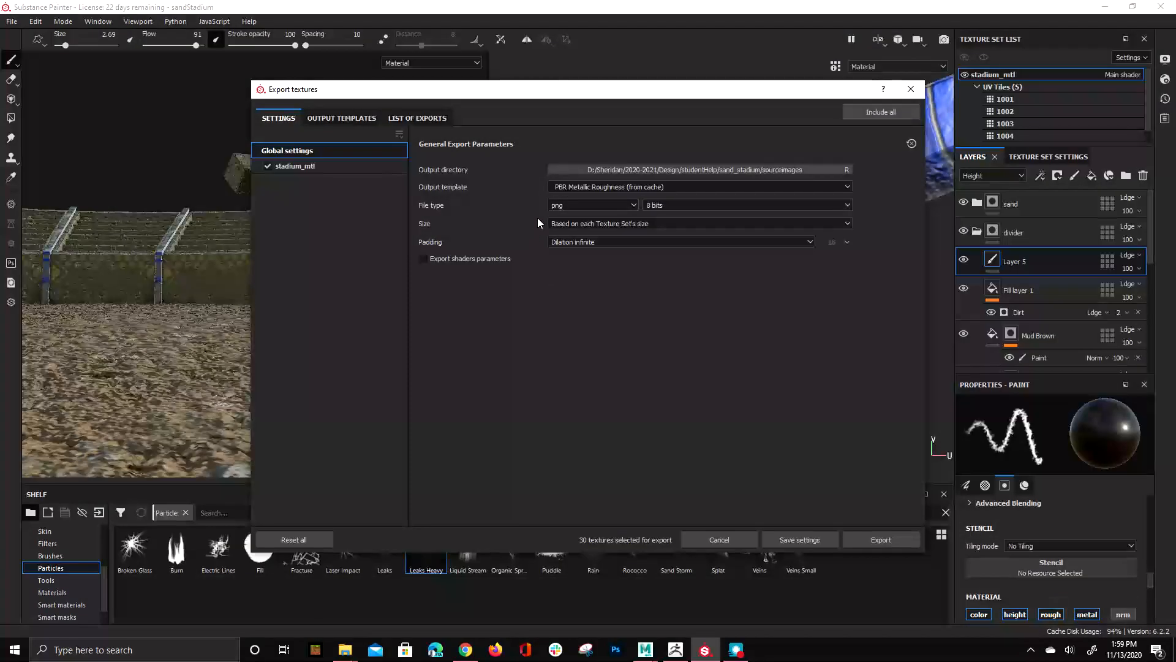
Step: Set the output template for the texture export to Redshift (rsMaterial)
left_click(660, 185)
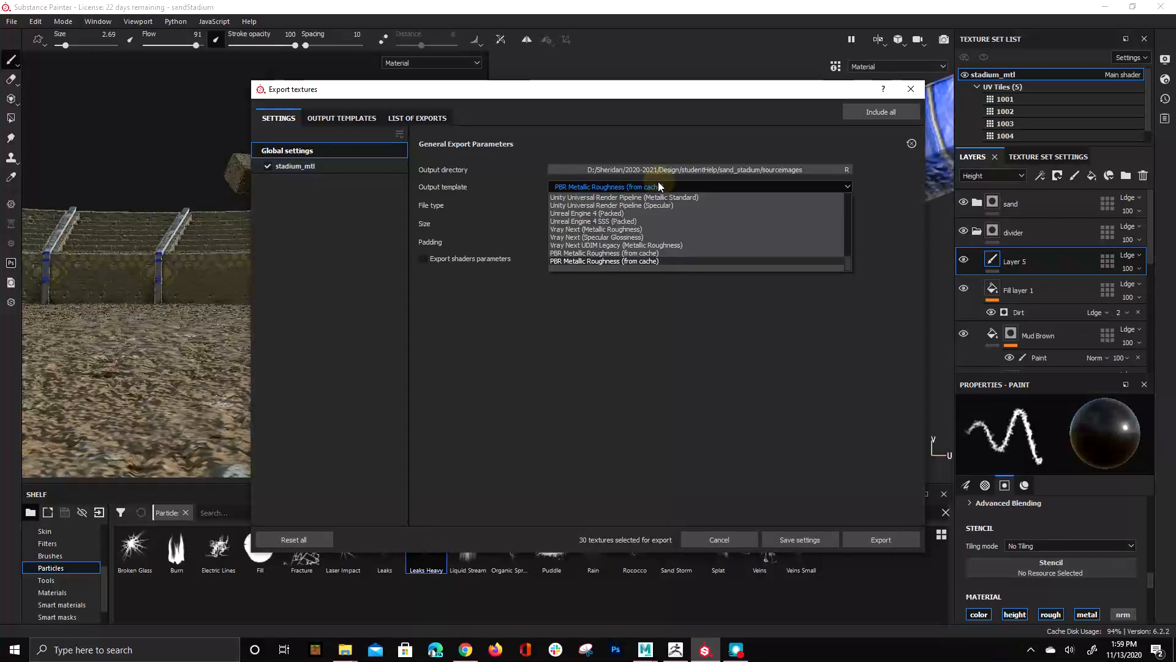
scroll(660, 209, "up", 4)
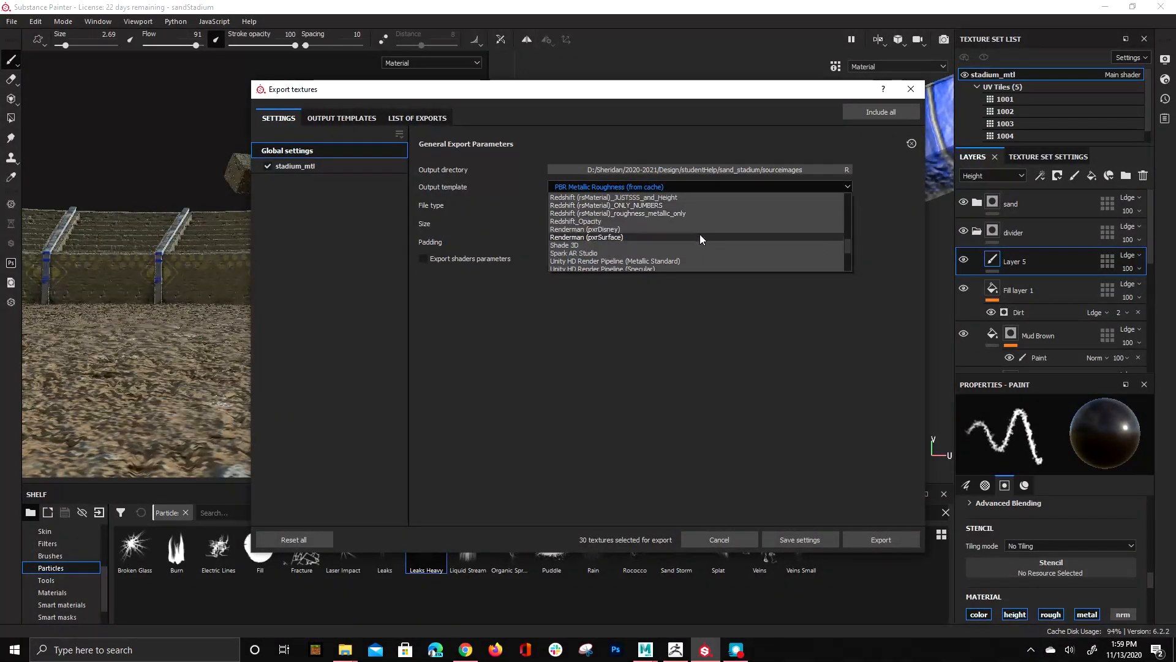
scroll(680, 225, "up", 3)
left_click(617, 221)
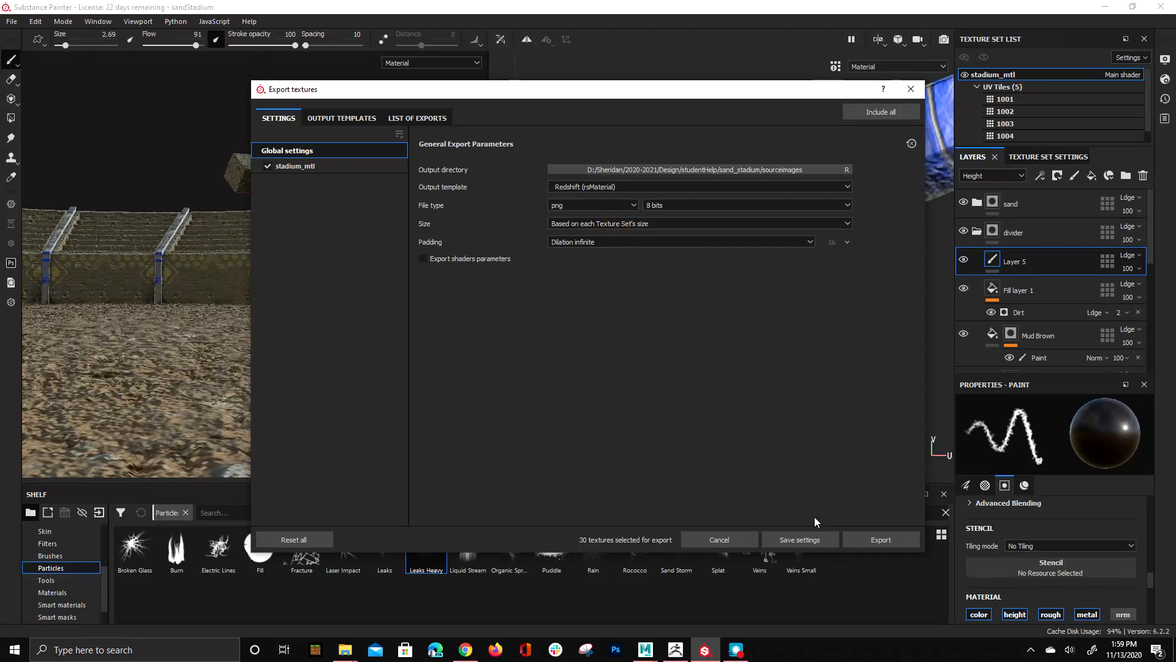
Step: Review the list of exports, export the stadium_mtl textures, and save the project
left_click(392, 120)
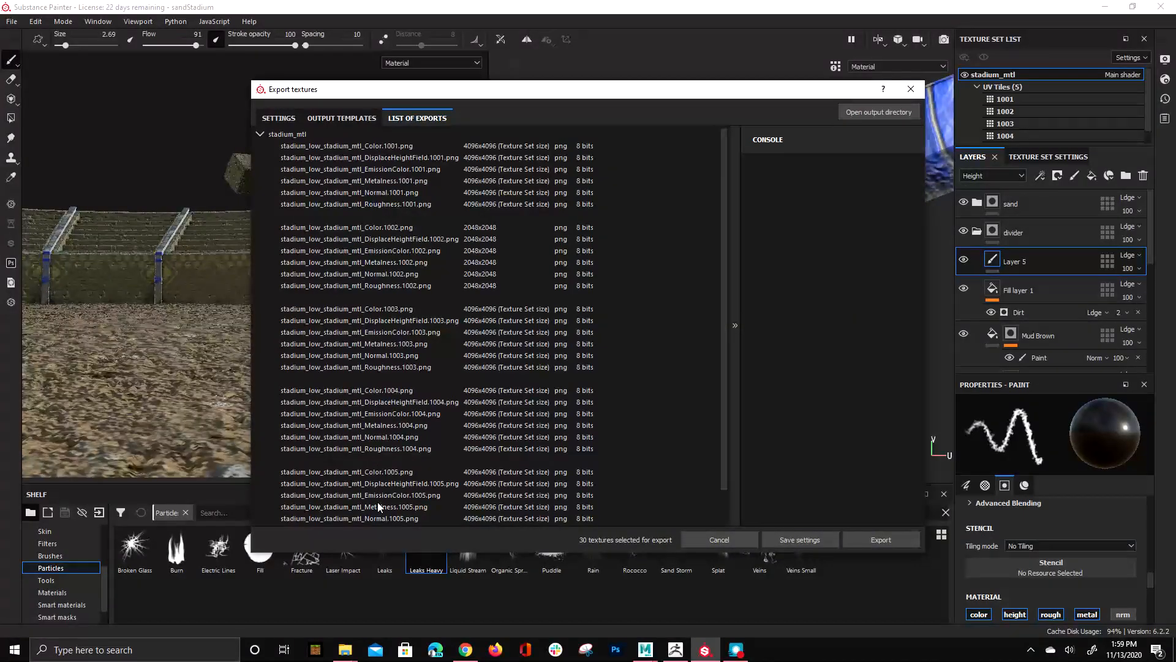
left_click(883, 539)
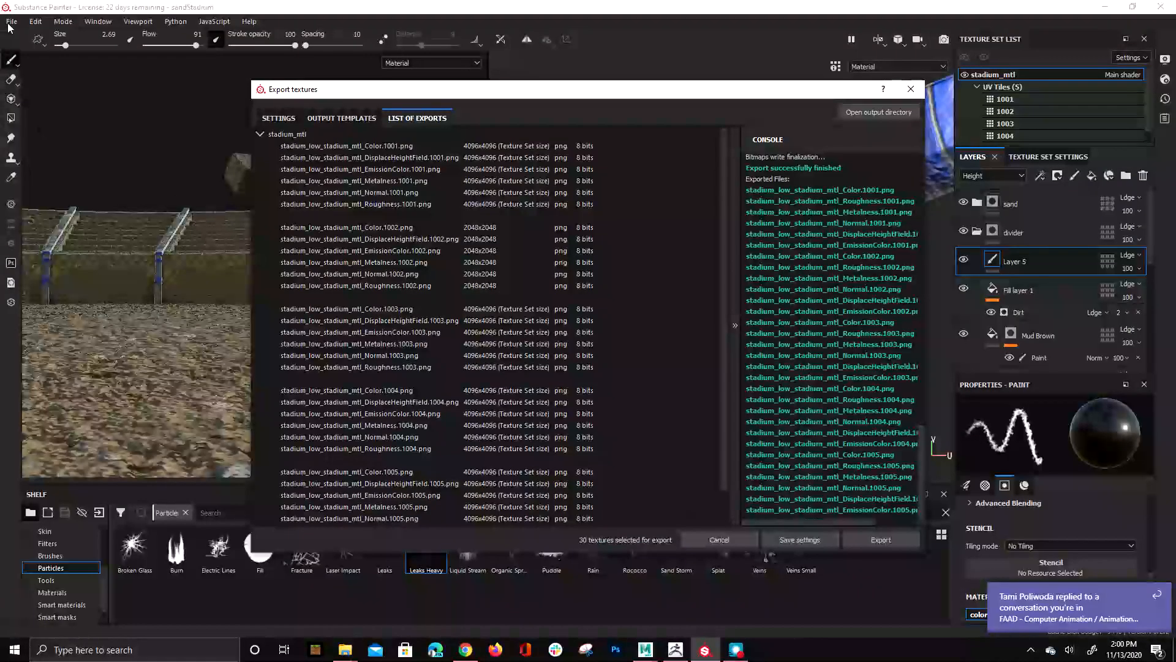
left_click(179, 142)
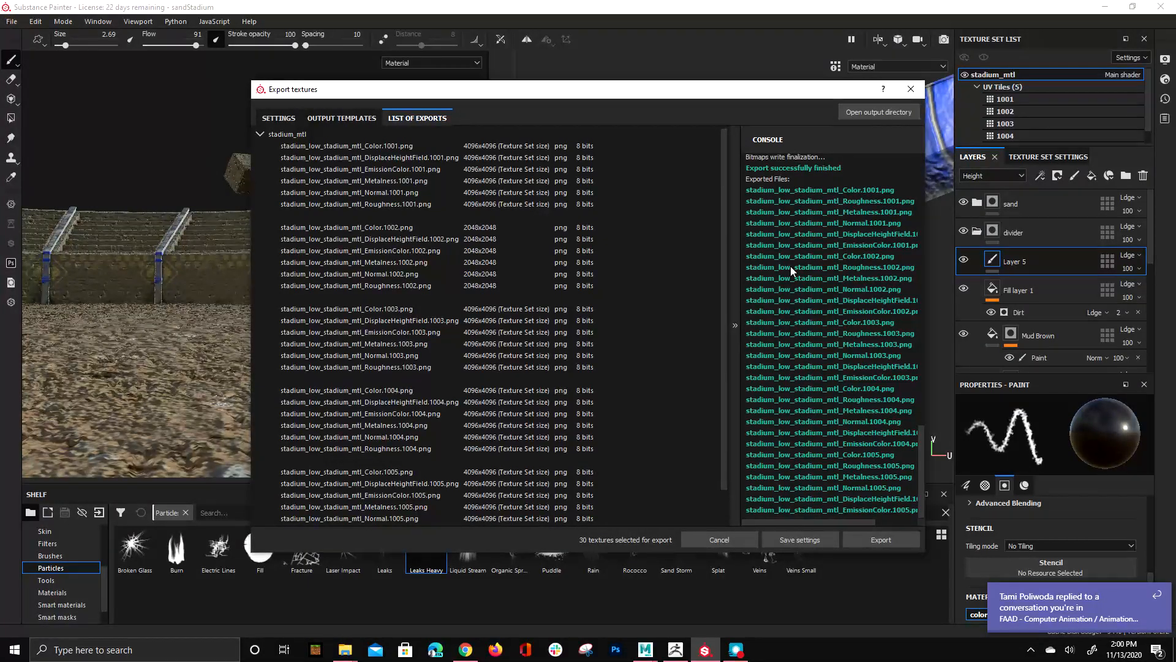
left_click(911, 89)
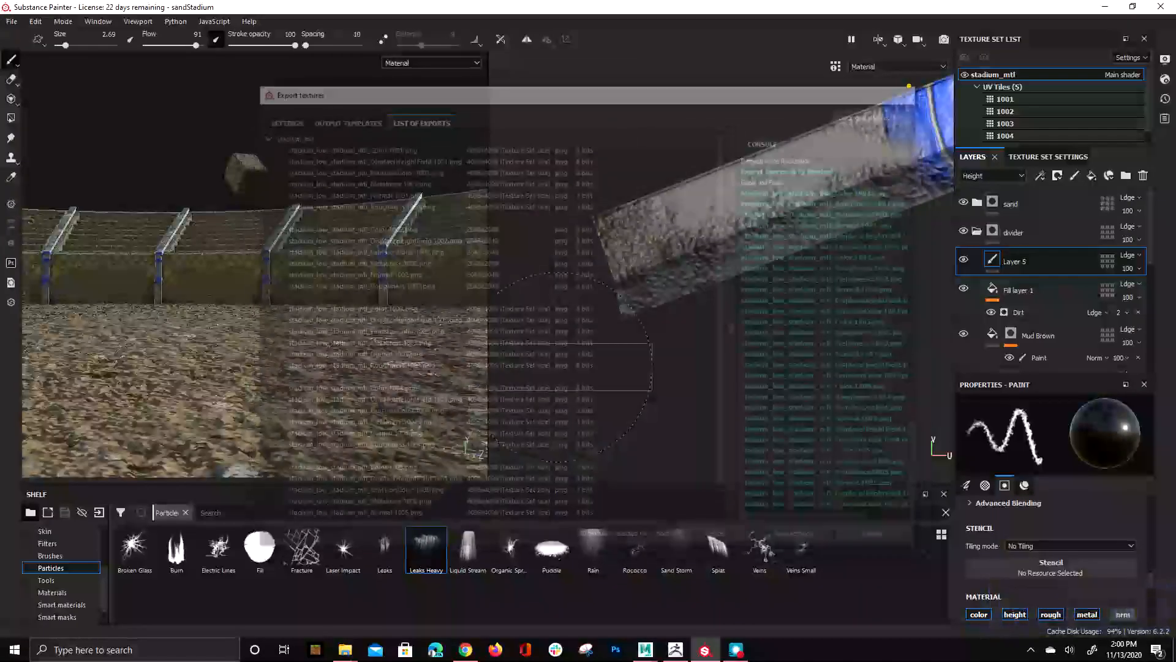
left_click(11, 21)
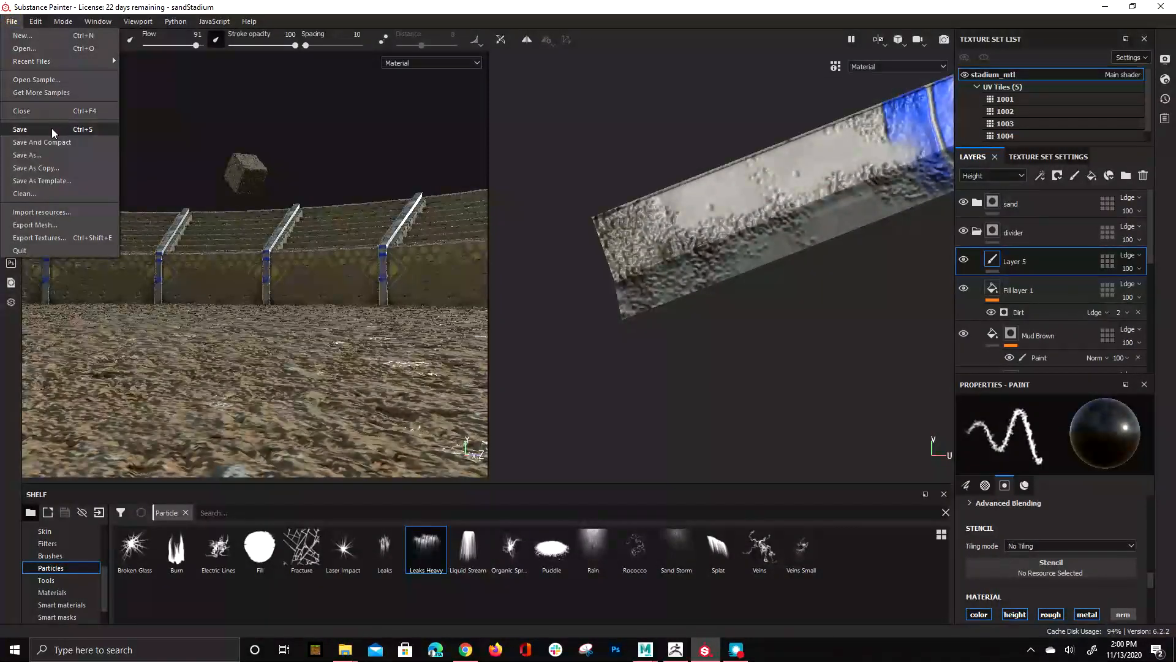
left_click(24, 130)
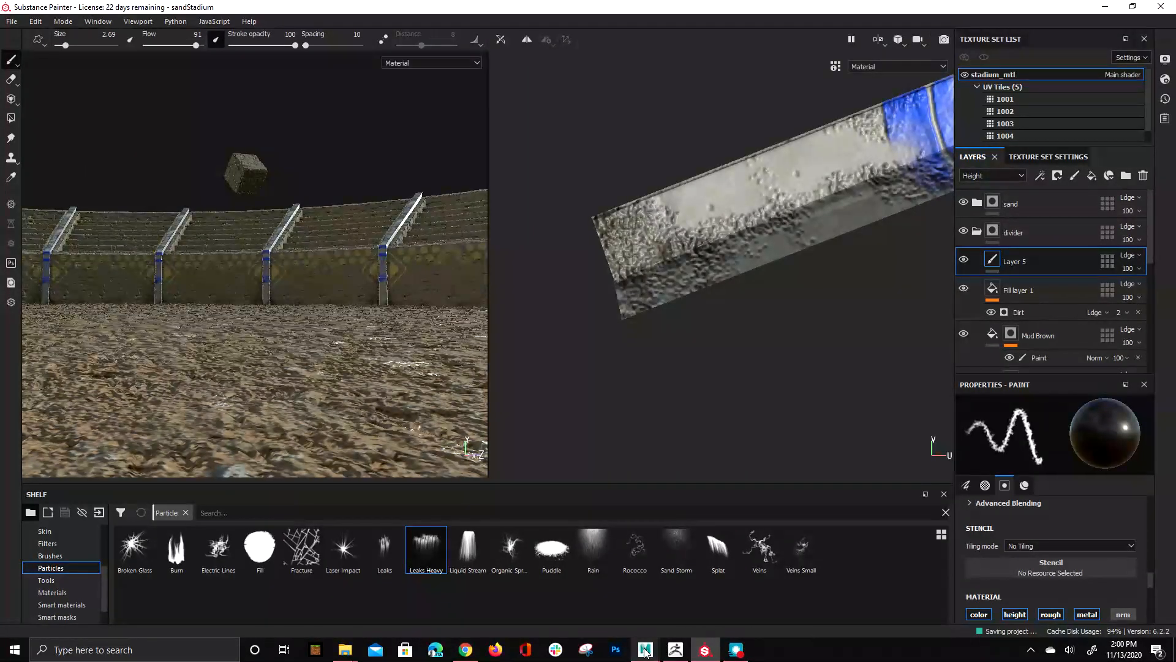
Step: Switch to Maya and minimize the Duplicate Special Options, UV Toolkit and UV Editor windows to reveal the stadium scene
mouse_move(645, 651)
left_click(673, 591)
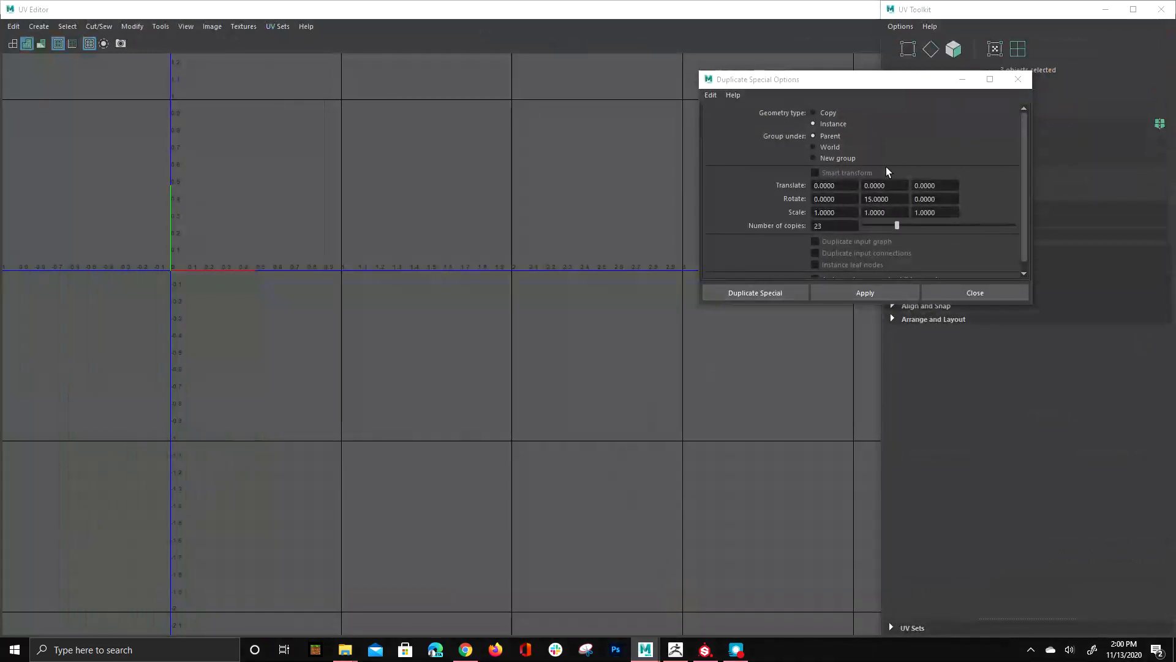
left_click(962, 82)
left_click(1106, 9)
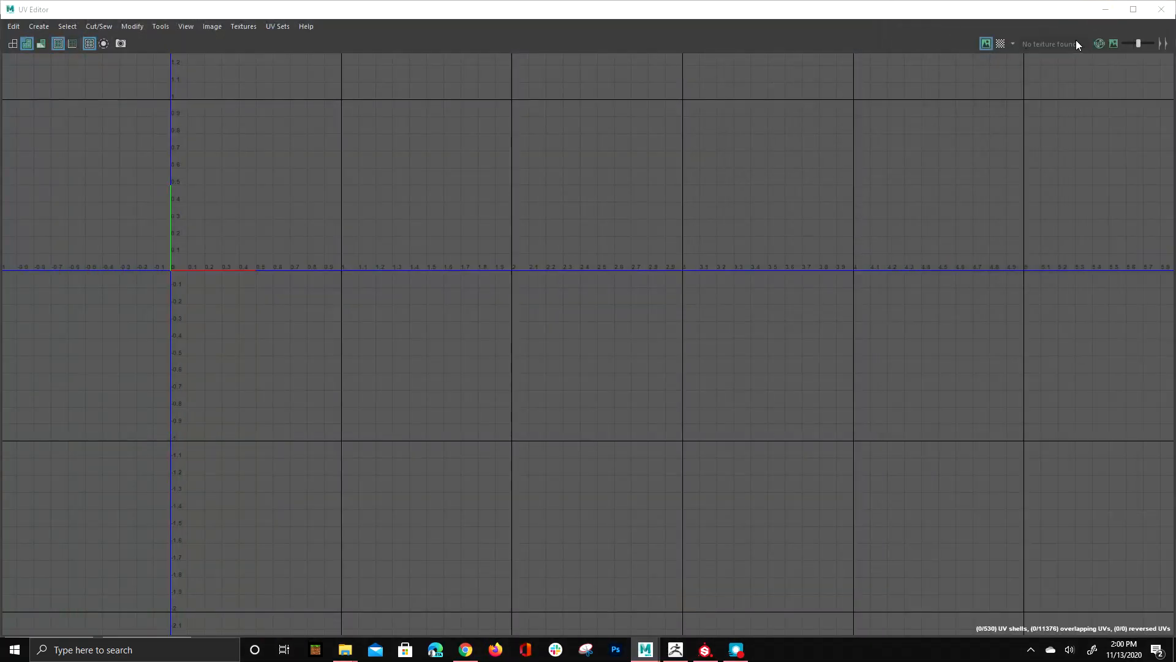
left_click(1104, 14)
left_click(627, 225)
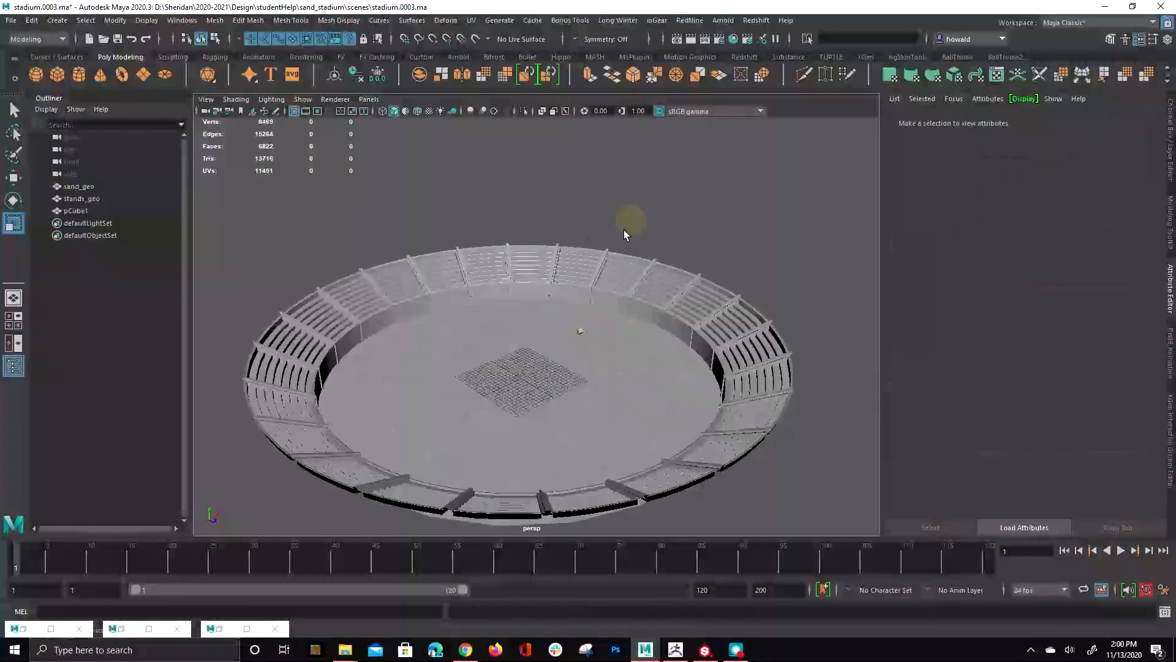
Step: Select the sand, stands and cube geometry together and assign them a new RedshiftMaterial
left_click_drag(623, 231, 553, 234, "alt")
middle_click_drag(452, 240, 530, 192, "alt")
right_click_drag(530, 192, 445, 160, "alt")
left_click_drag(359, 282, 423, 266, "alt")
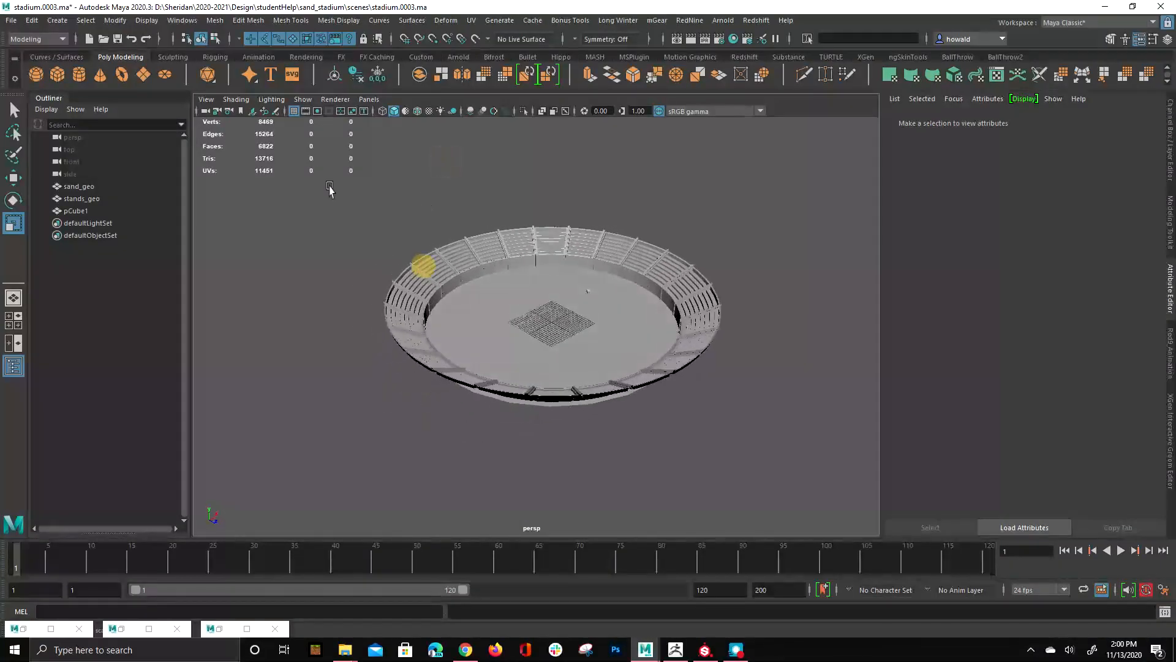
left_click_drag(326, 175, 812, 506)
right_click_drag(657, 178, 682, 491)
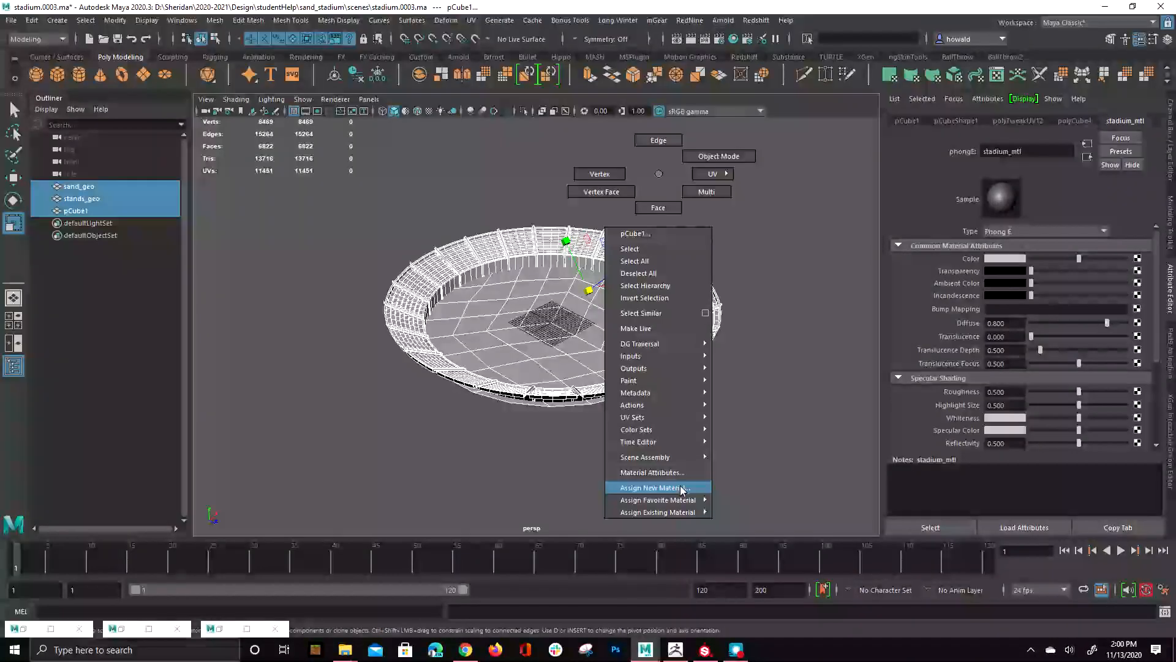
right_click_drag(682, 490, 682, 489)
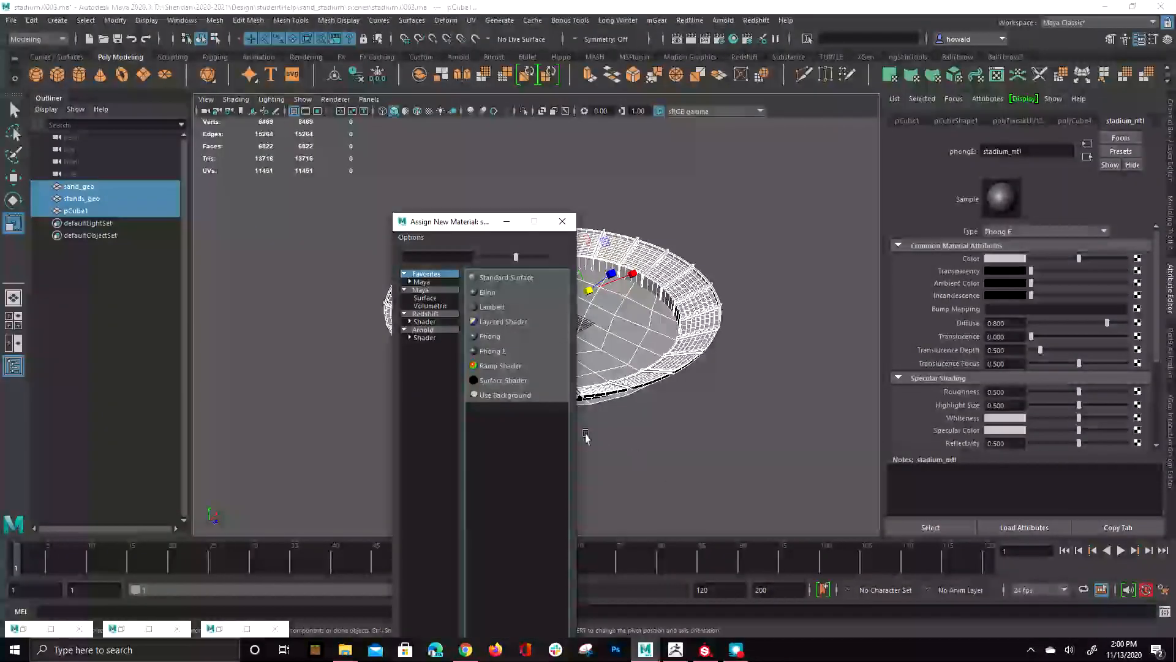
left_click(427, 314)
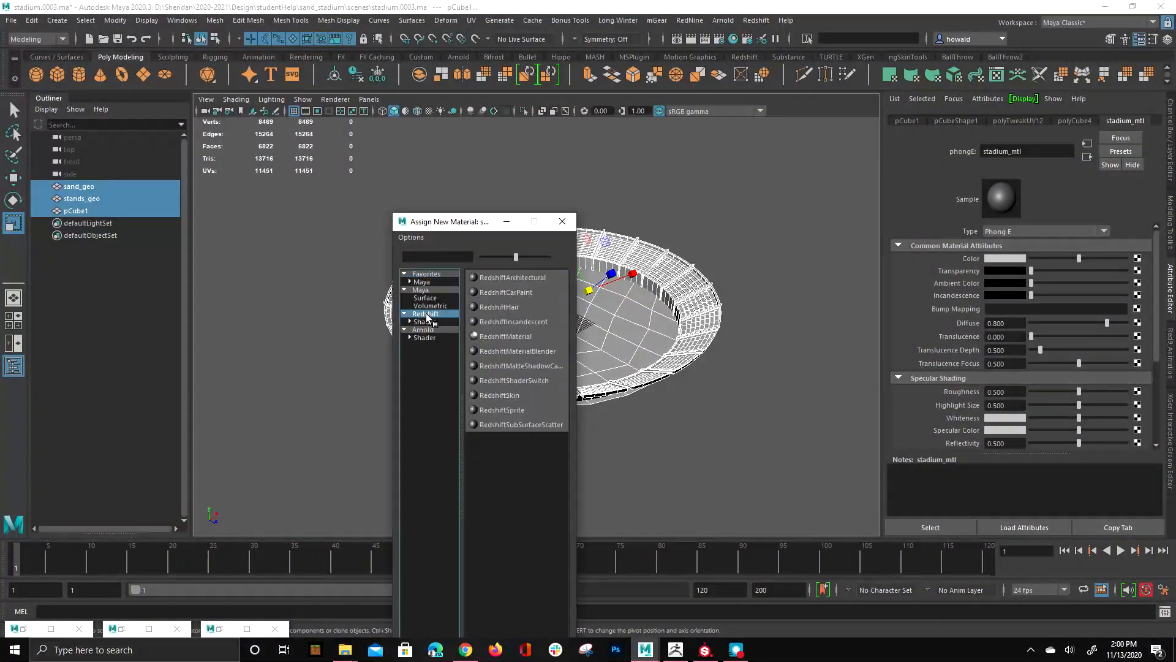
left_click(512, 335)
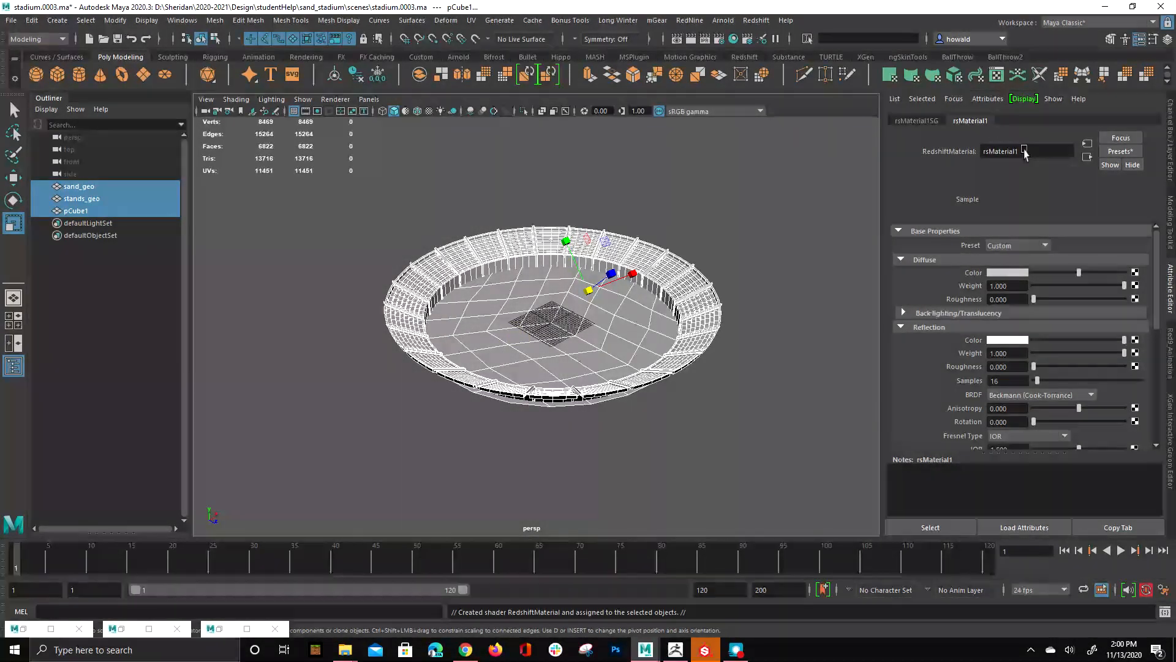
Step: Rename the new Redshift material to rs_stadium_mtl
double_click(999, 152)
type("sta")
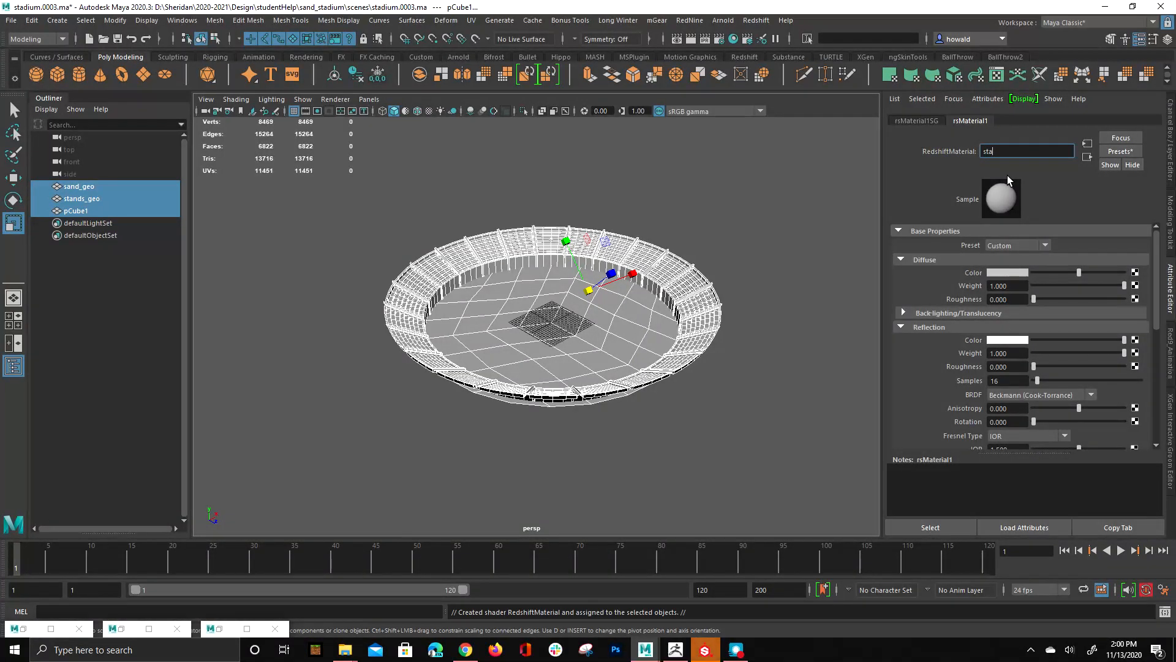
type("dium_mtl")
key("Return")
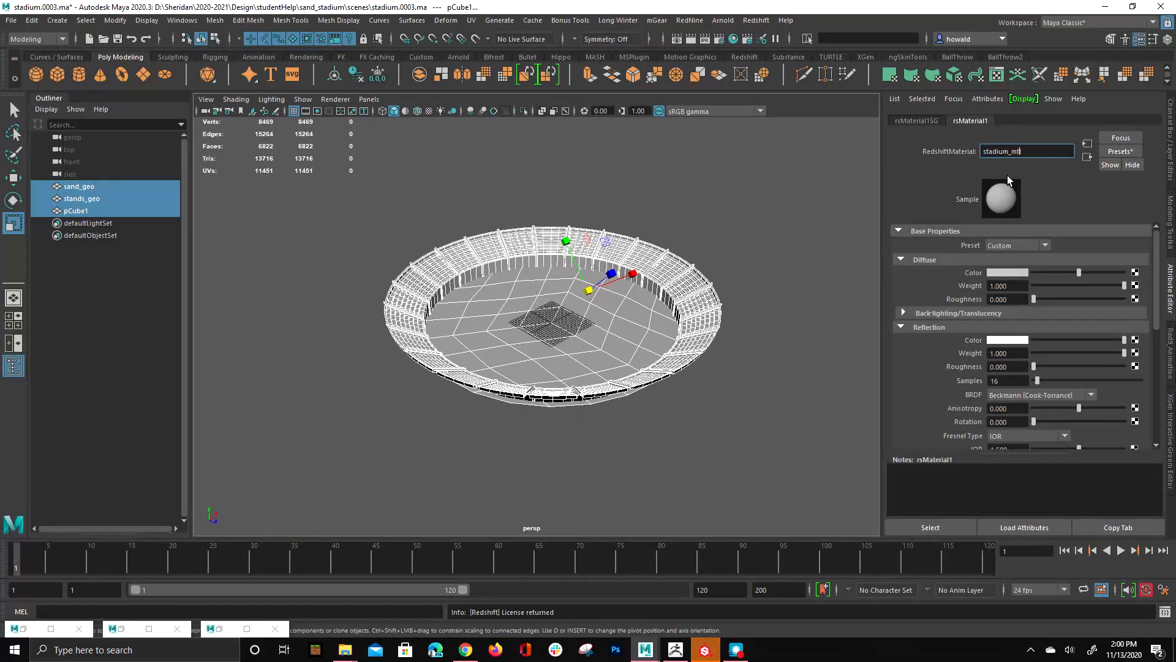
type("rs_")
key("Return")
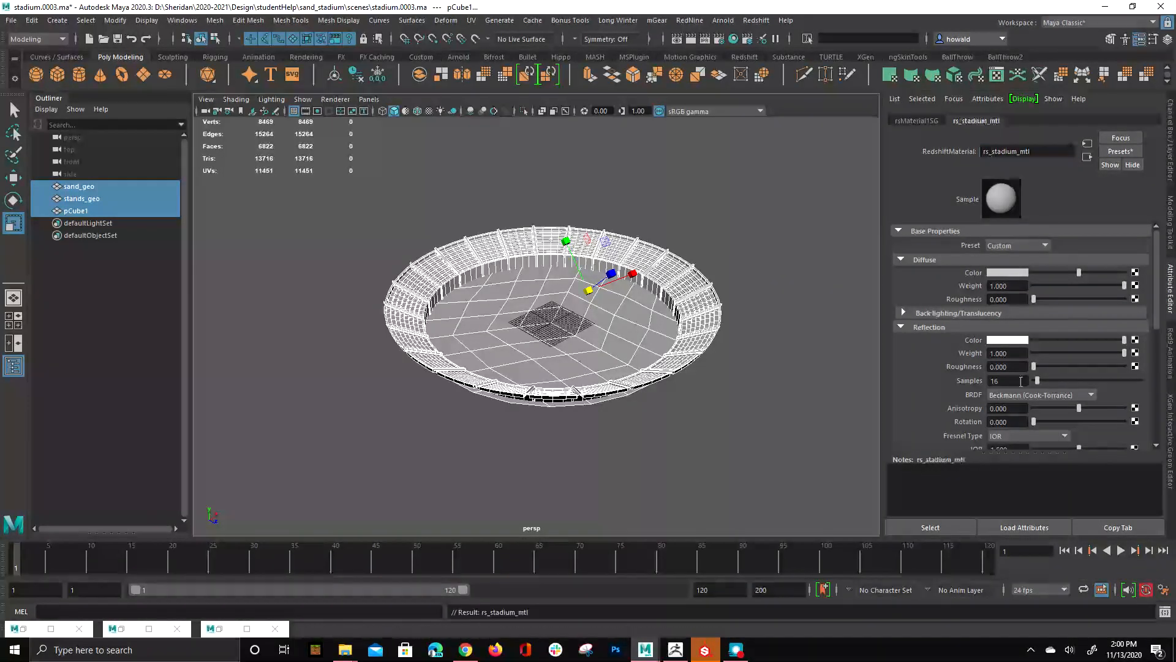
Step: Open the Hypershade, graph the network of rs_stadium_mtl, and spread its material and shading group nodes apart
left_click(733, 39)
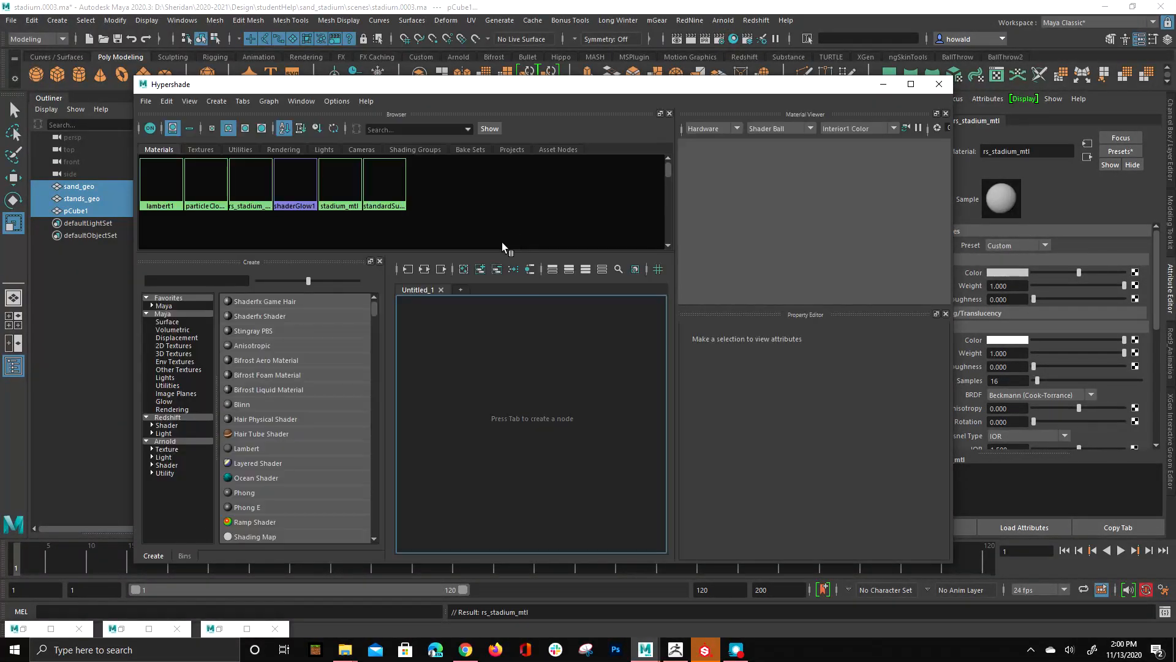
left_click(424, 269)
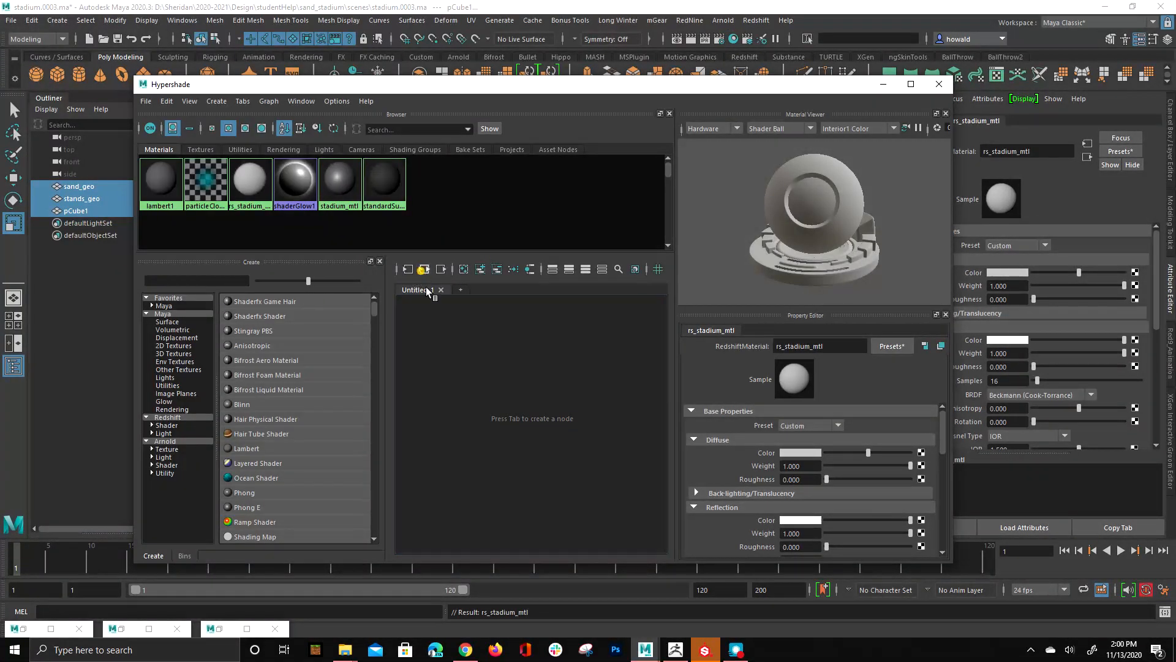
left_click(407, 269)
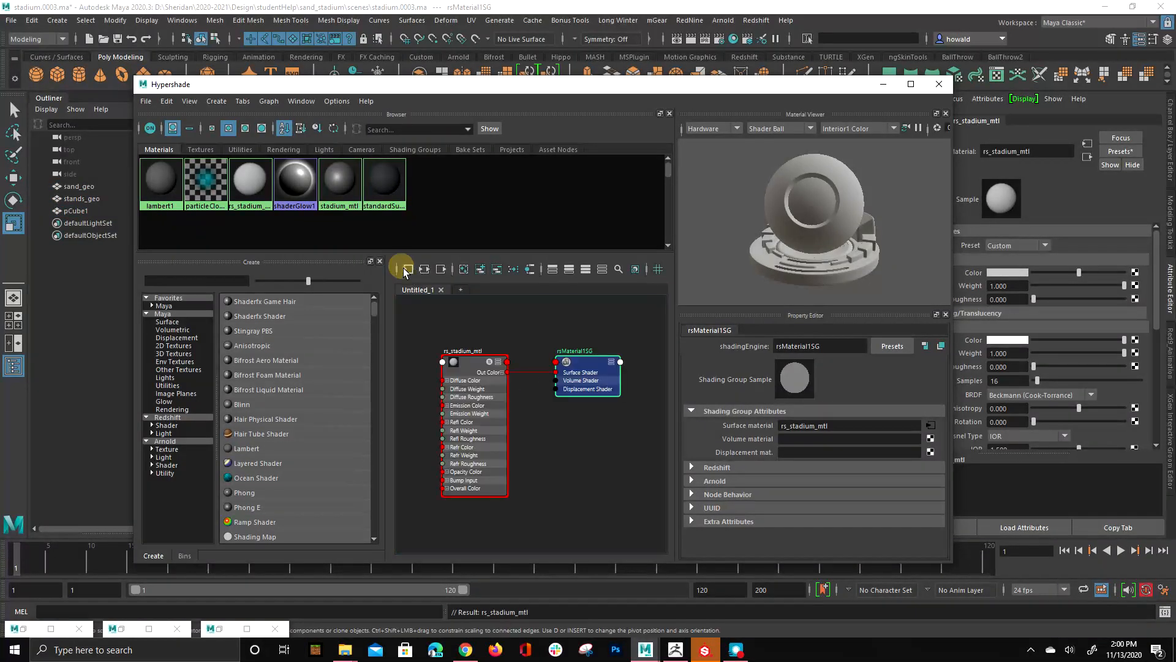
left_click(503, 434)
left_click(631, 358)
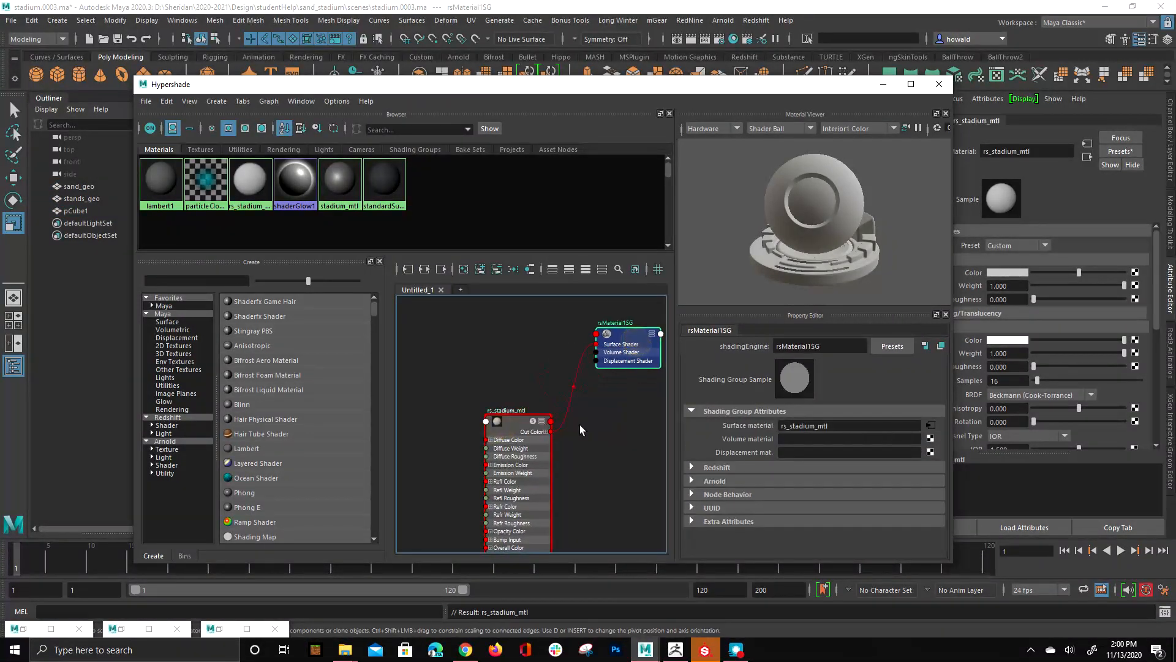
scroll(539, 484, "down", 3)
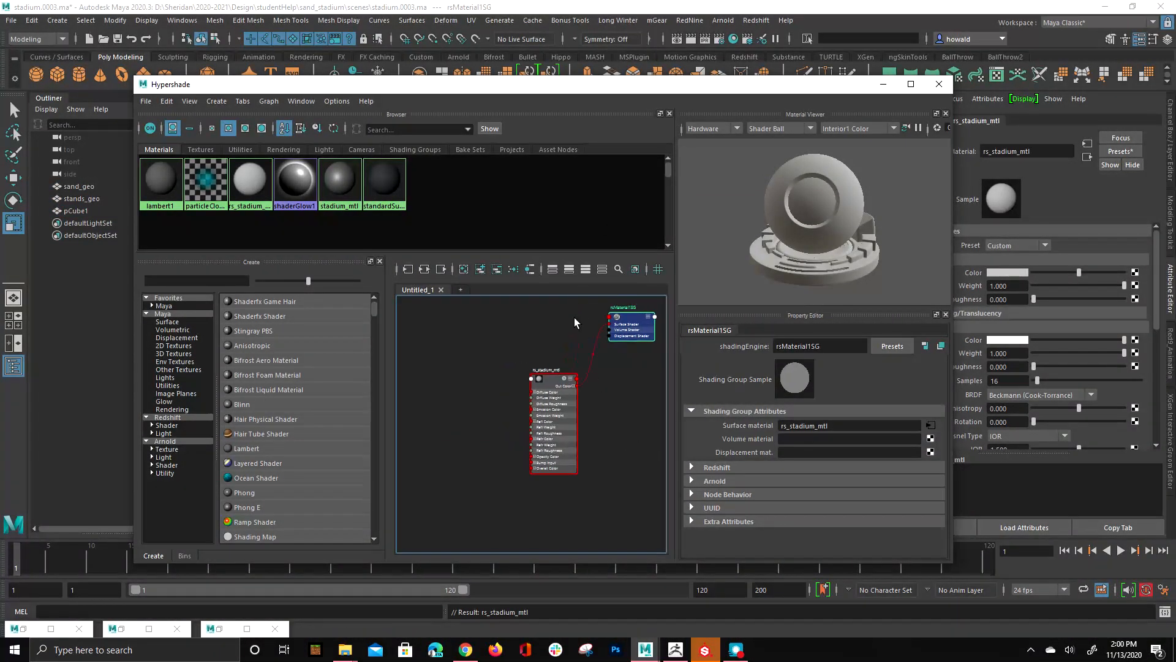
middle_click_drag(651, 450, 626, 460, "alt")
left_click_drag(537, 85, 479, 68)
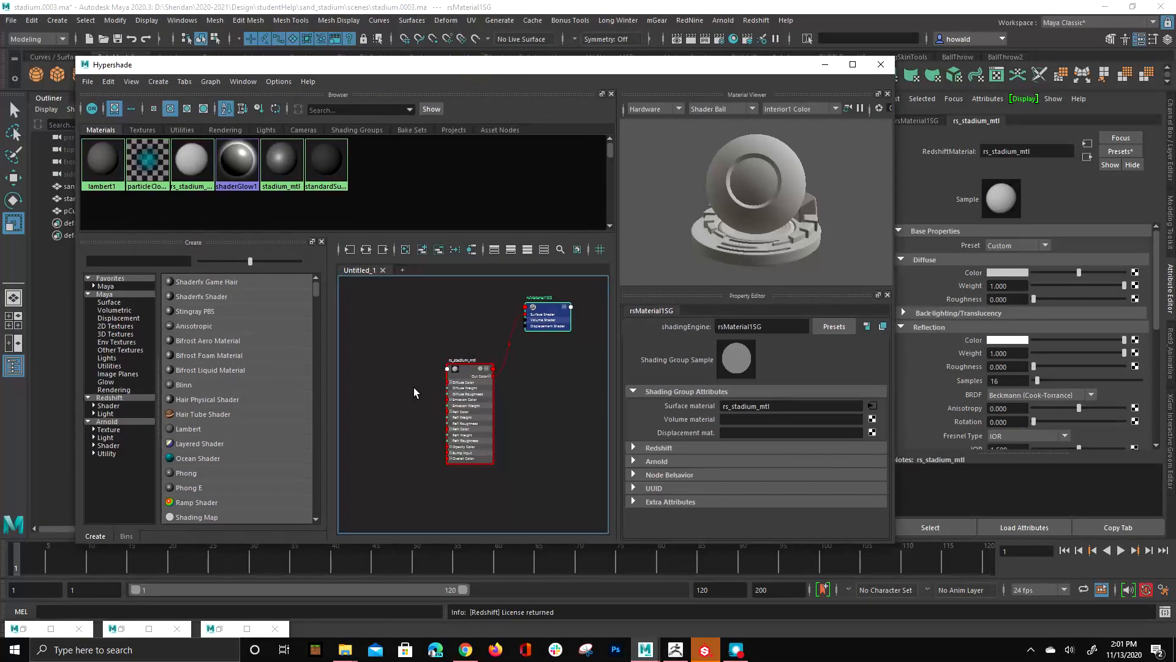
mouse_move(402, 378)
middle_mouse_down("alt")
mouse_move(428, 366)
mouse_move(418, 386)
middle_mouse_up("alt")
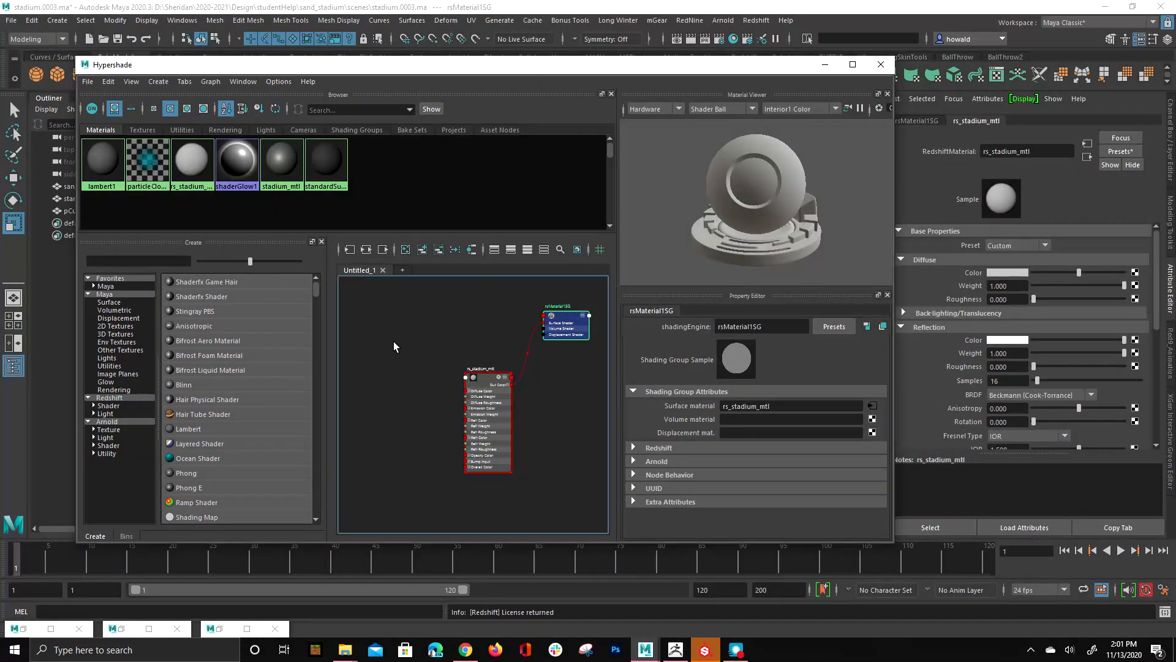
Step: Create a file texture node in the graph and place it beside rs_stadium_mtl on its input side
key("Tab")
type("file")
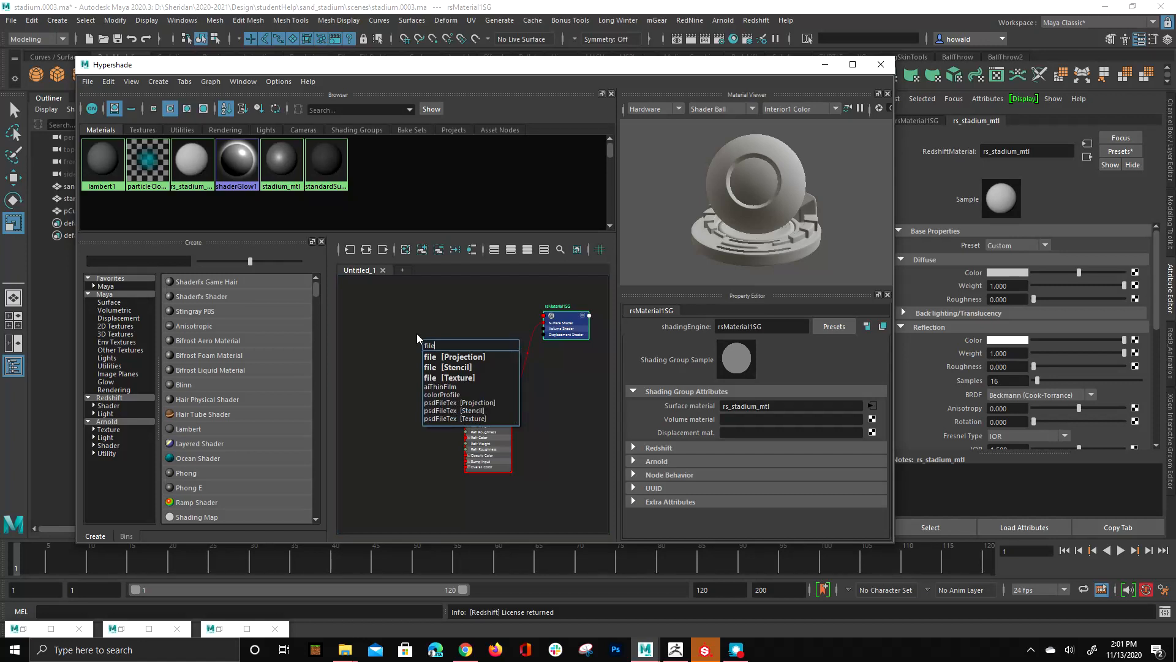
left_click(458, 377)
left_click_drag(341, 351, 332, 346)
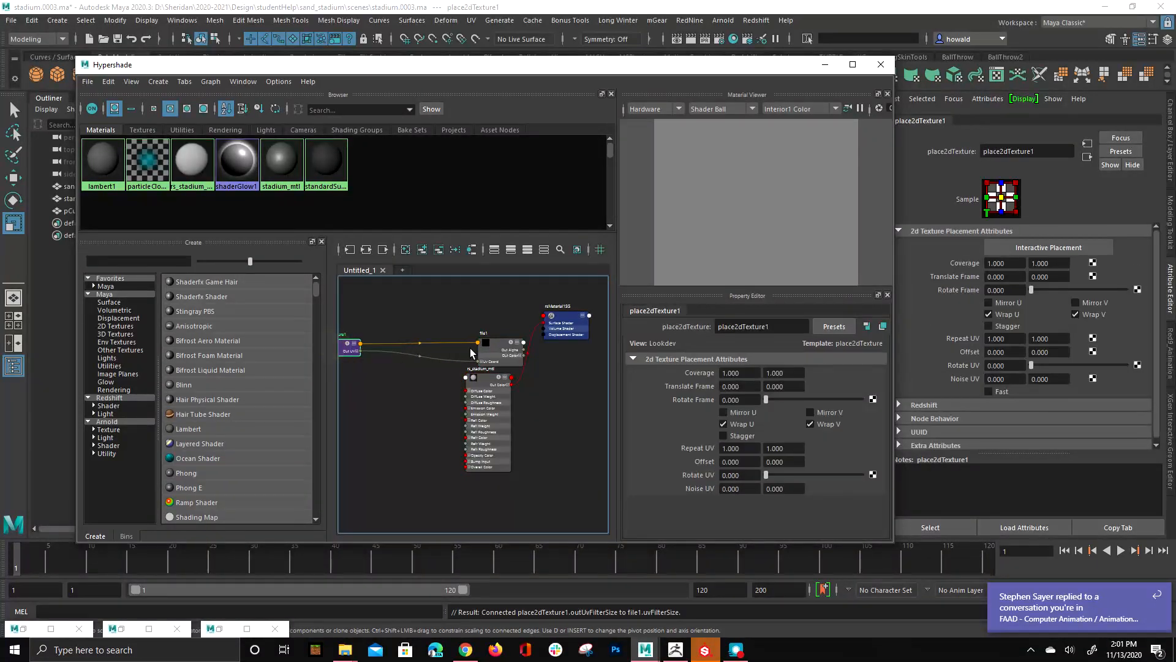
left_click_drag(485, 351, 404, 349)
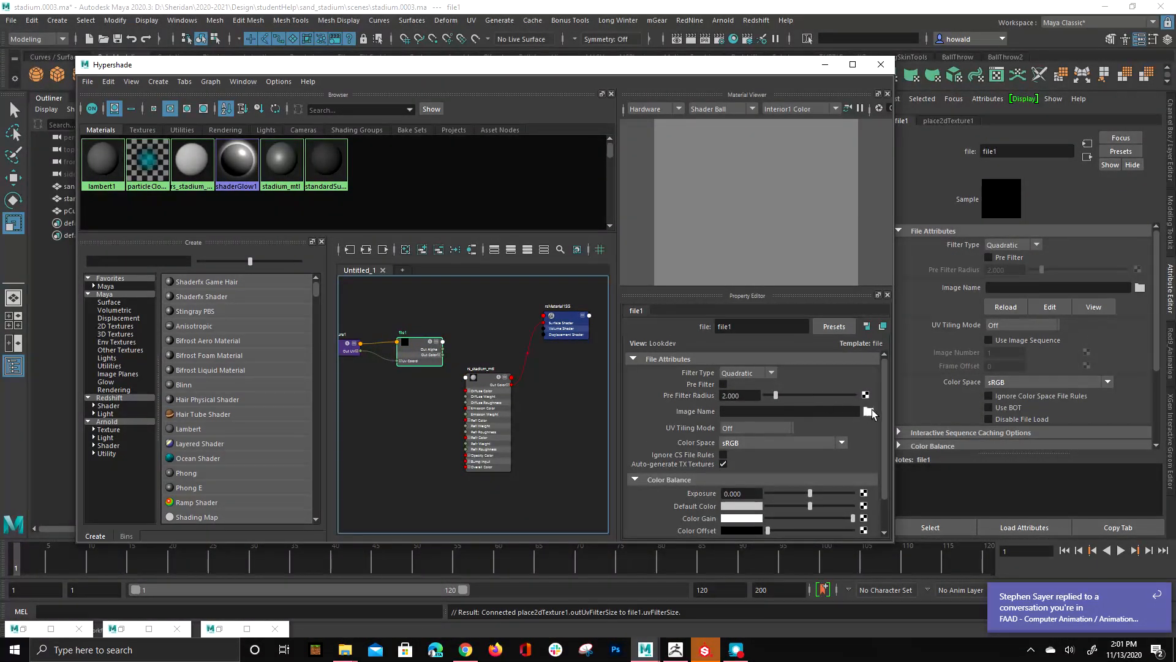
Step: Load stadium_low_stadium_mtl_Color.1004.png into the file node and set its UV tiling mode to UDIM (Mari)
left_click(869, 411)
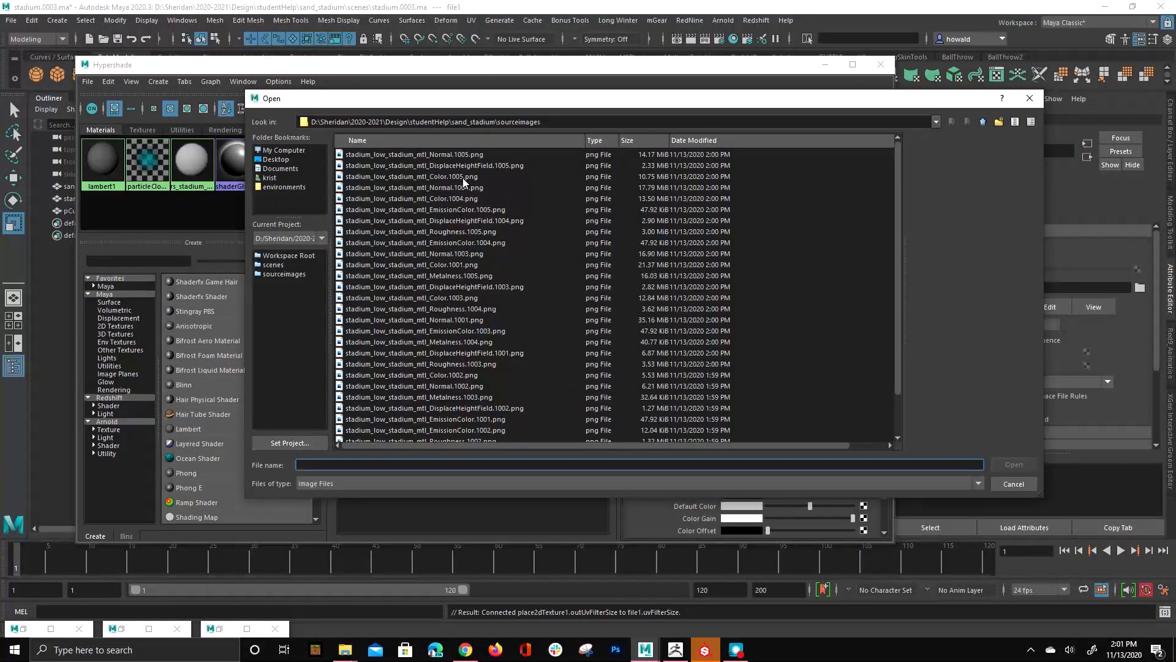
left_click(464, 198)
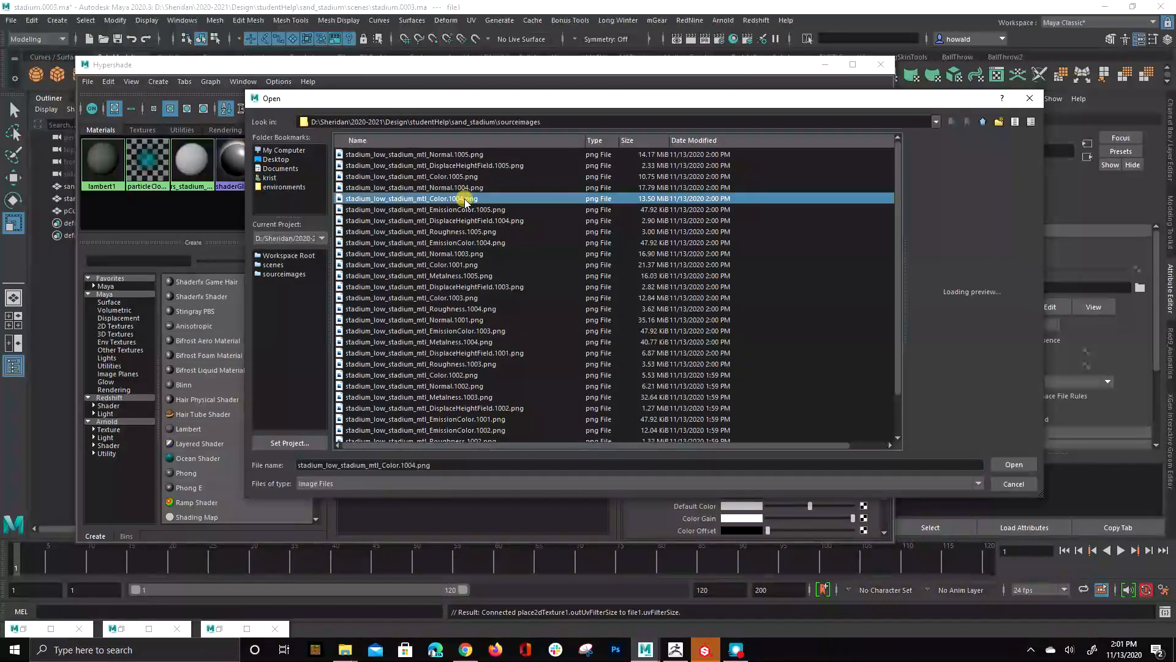
left_click(1014, 464)
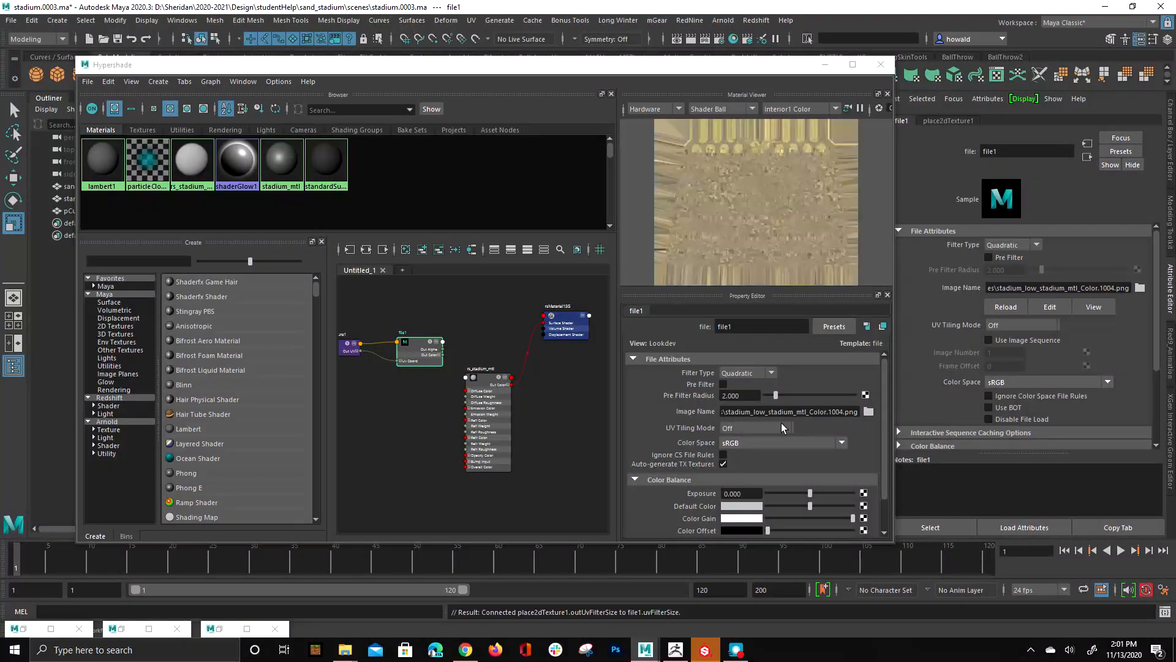
left_click(763, 429)
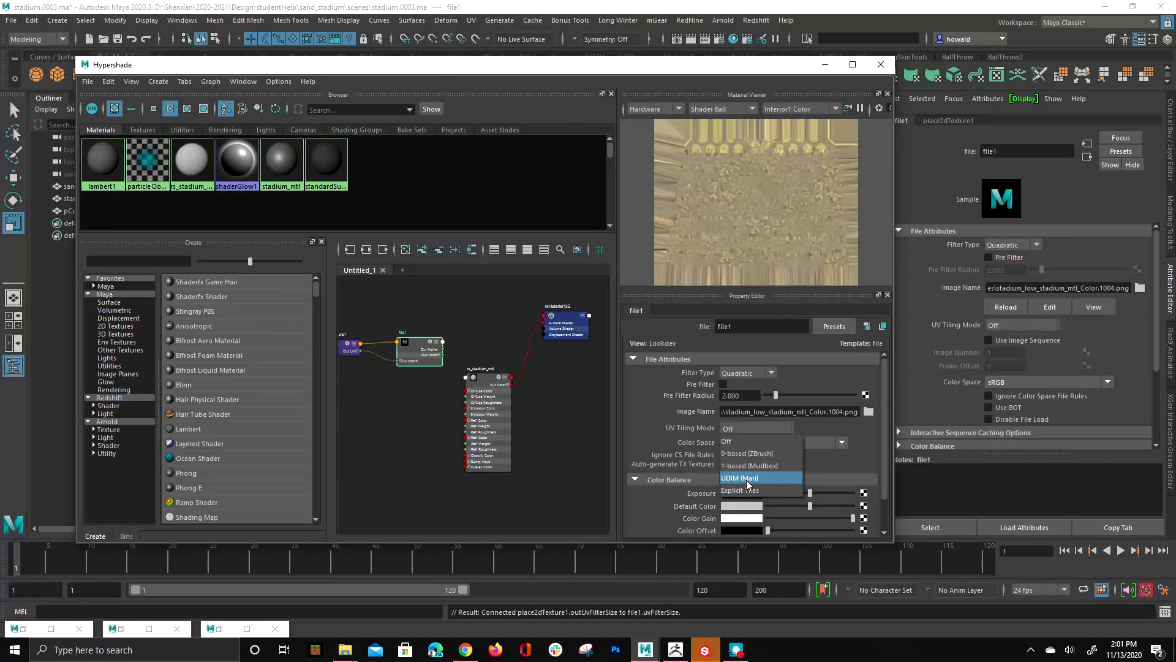
left_click(745, 479)
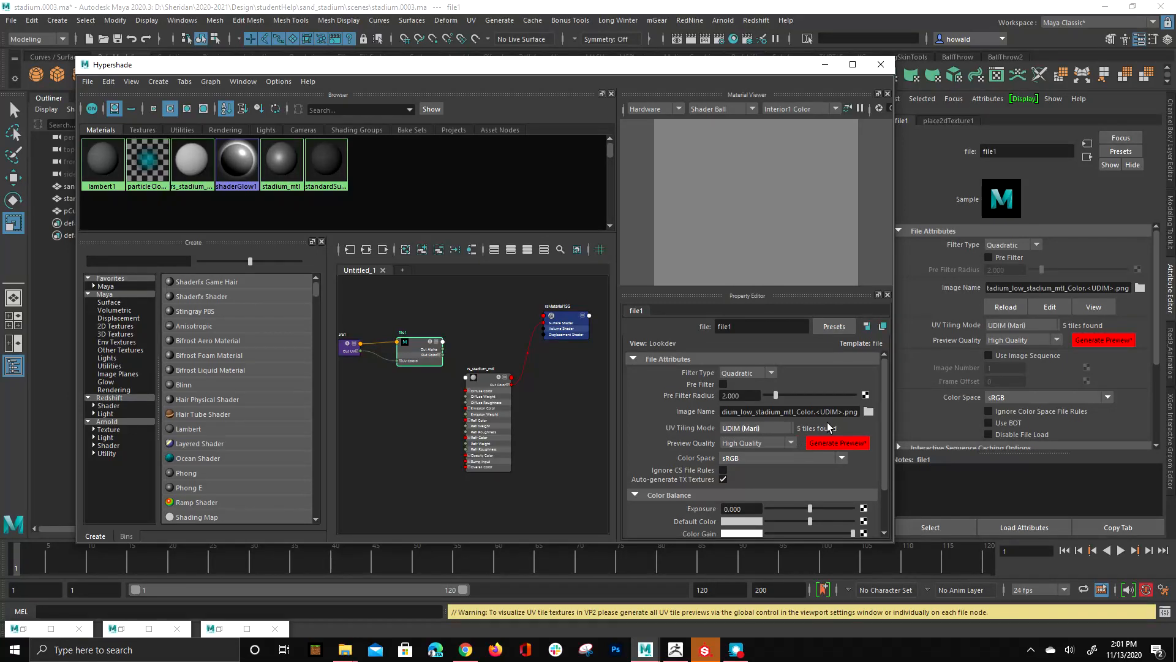
Step: Connect the color file texture to the diffuse color of rs_stadium_mtl
left_click_drag(741, 68, 397, 63)
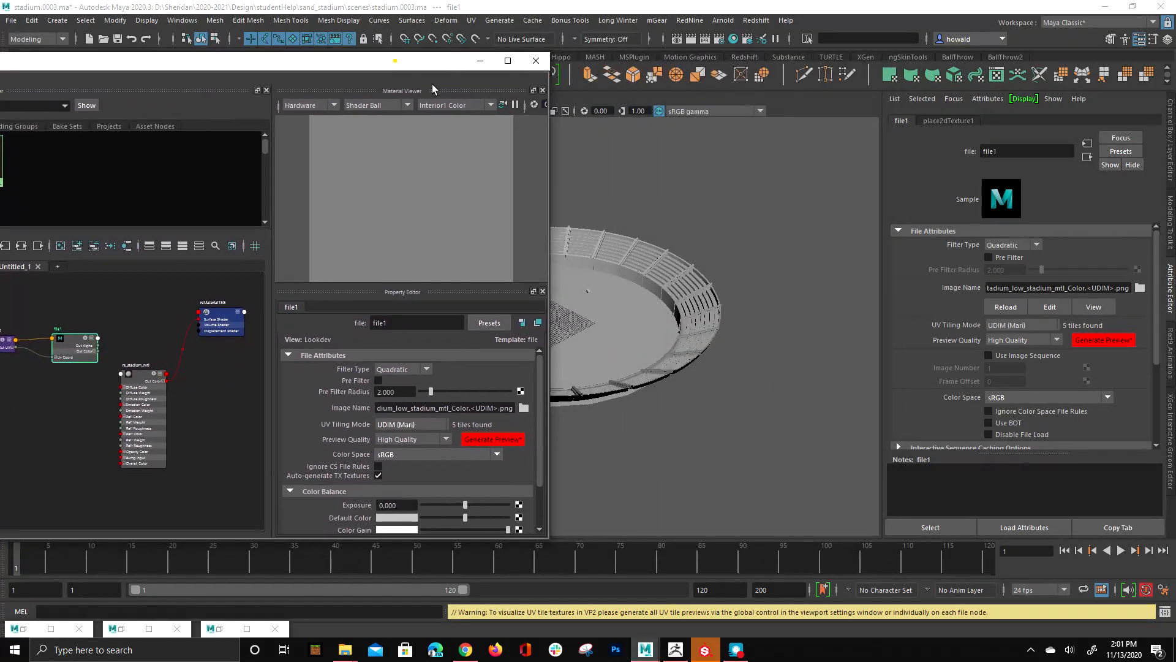
left_click_drag(801, 329, 765, 352, "alt")
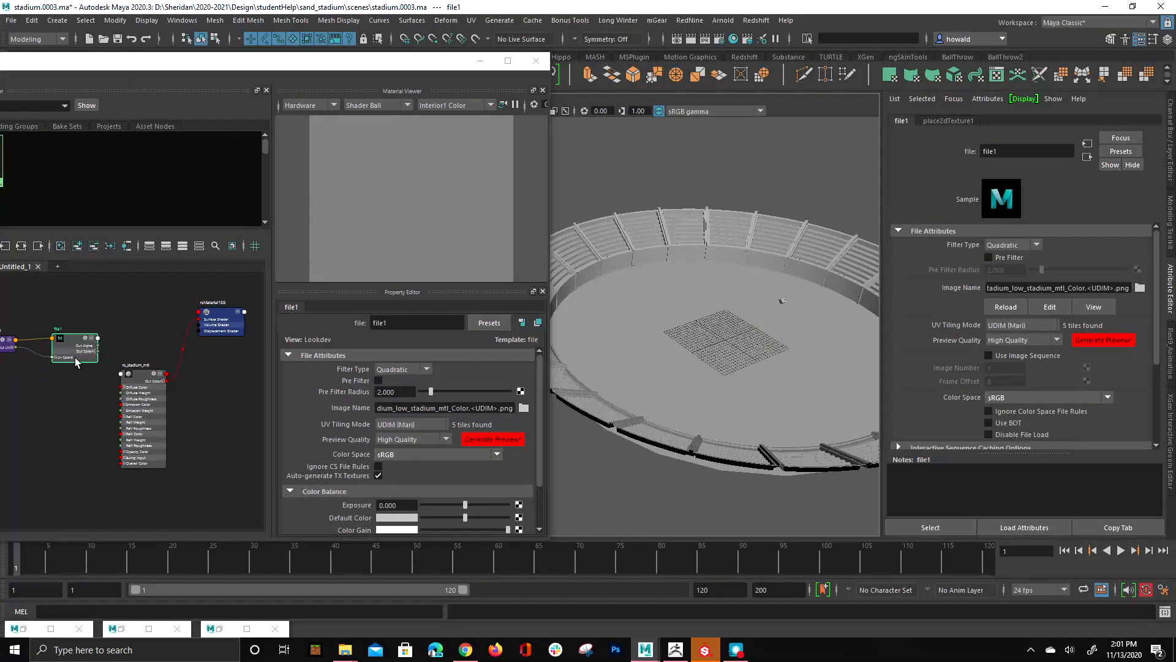
scroll(109, 355, "up", 3)
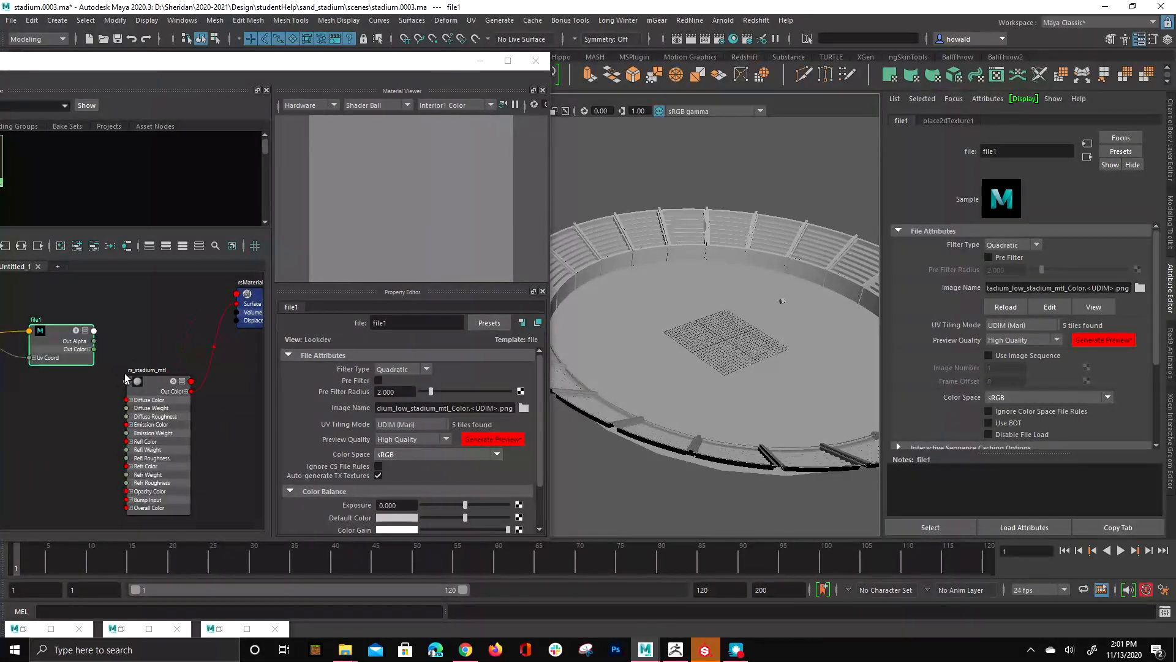
left_click(148, 382)
middle_click_drag(69, 339, 382, 410)
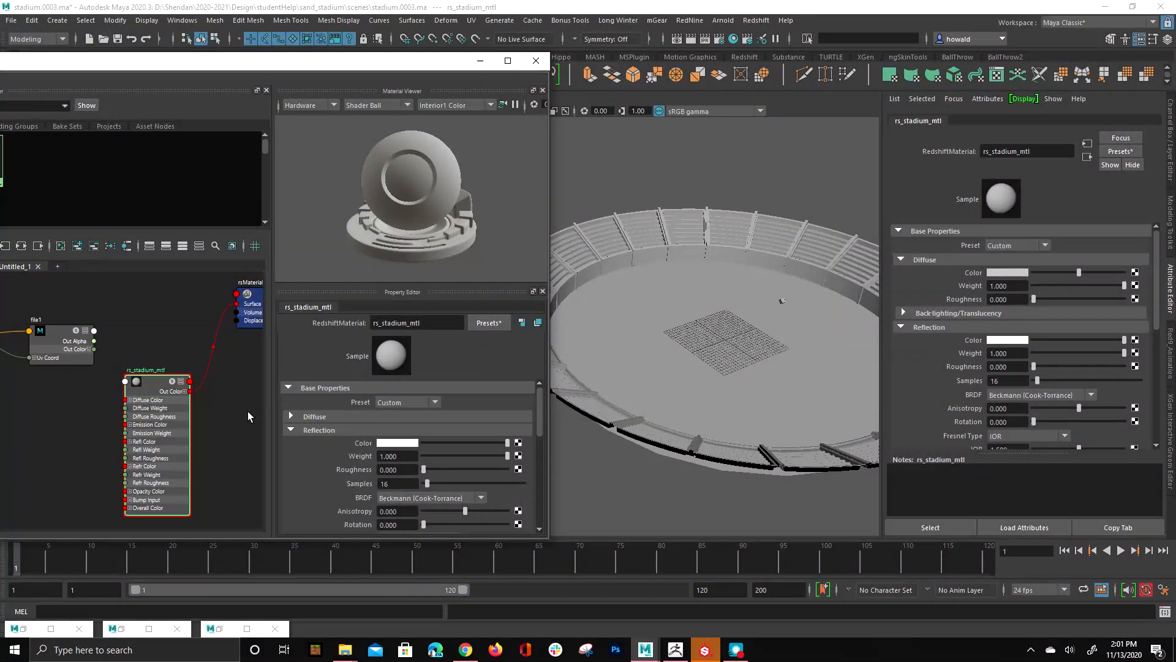
key("ctrl+z")
left_click(189, 398)
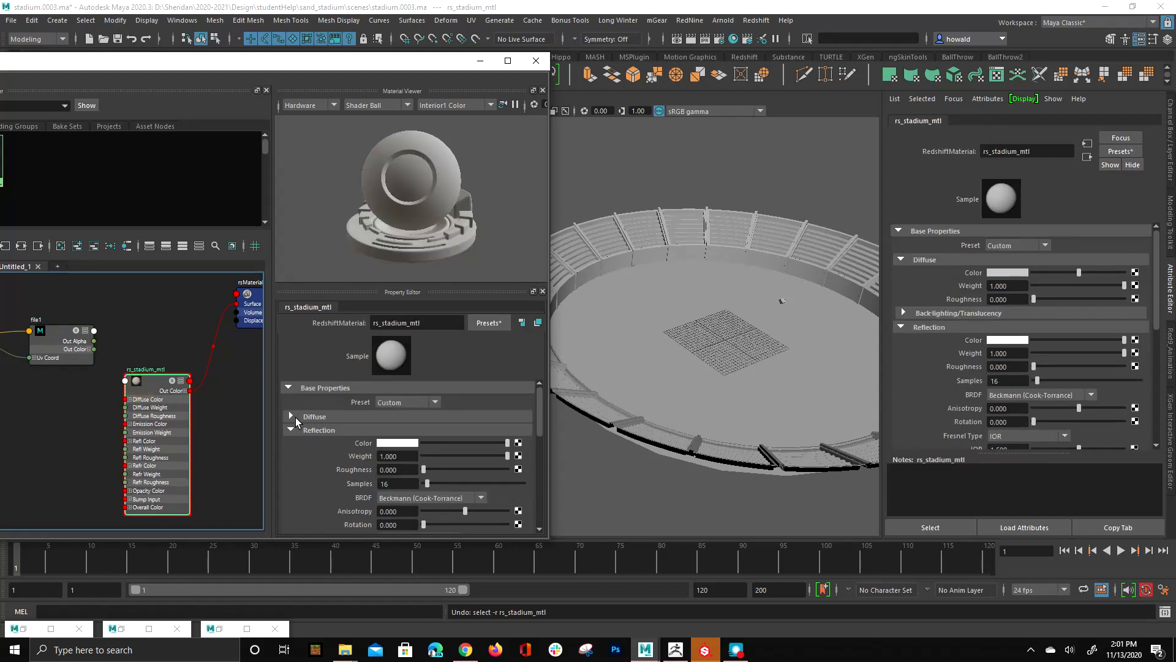
middle_click_drag(66, 348, 366, 429)
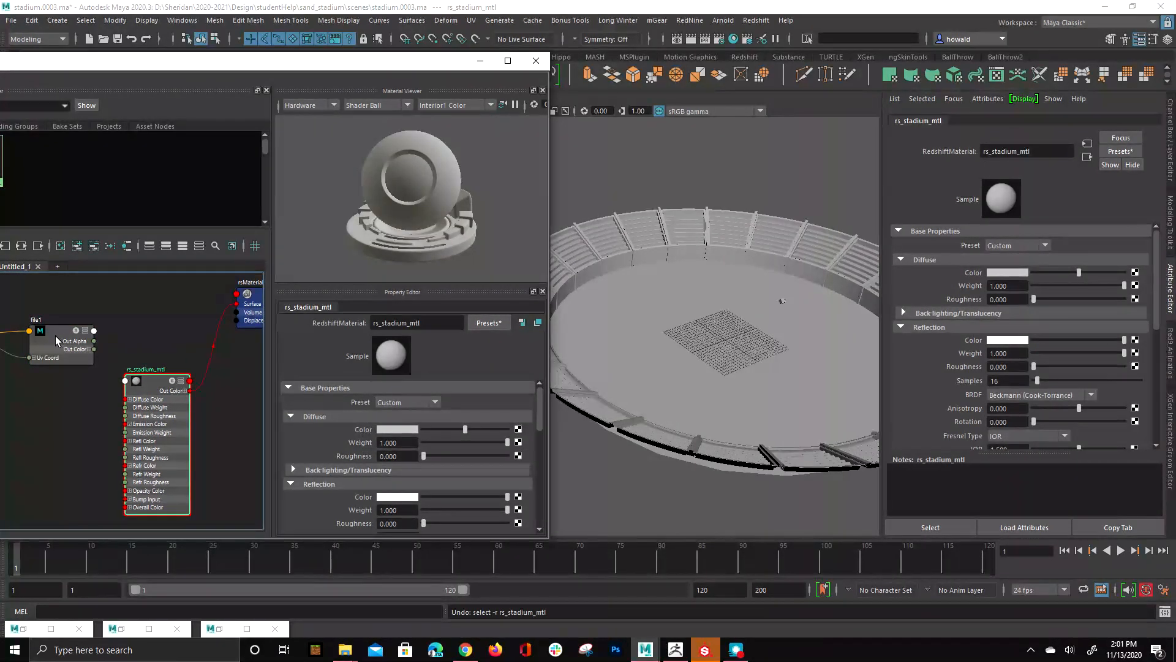
middle_click_drag(55, 336, 367, 432)
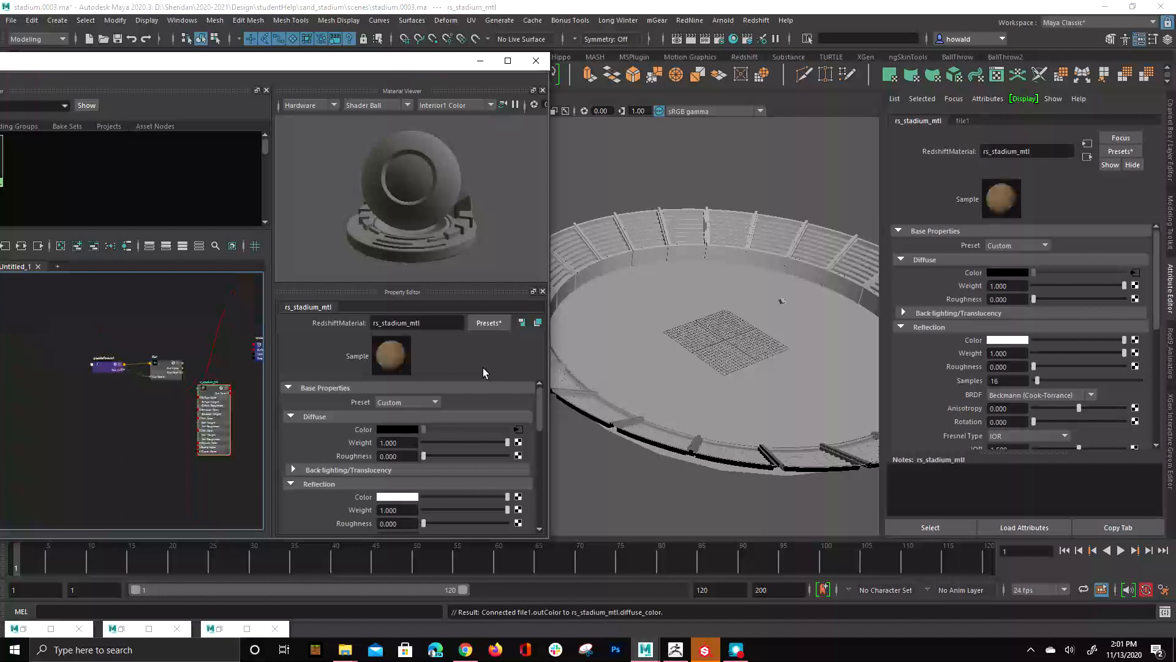
Step: Duplicate the shading network of the color file texture and its 2D placement node, and place the copies below the originals
scroll(252, 289, "down", 2)
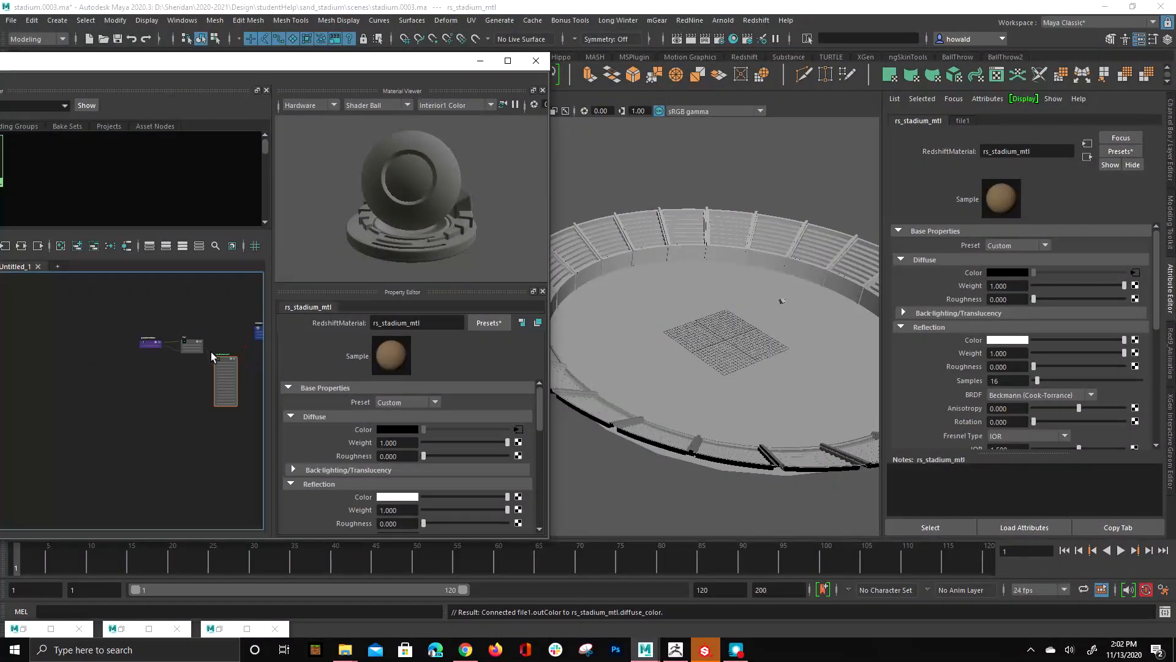
scroll(196, 369, "up", 5)
middle_click_drag(117, 389, 118, 490, "alt")
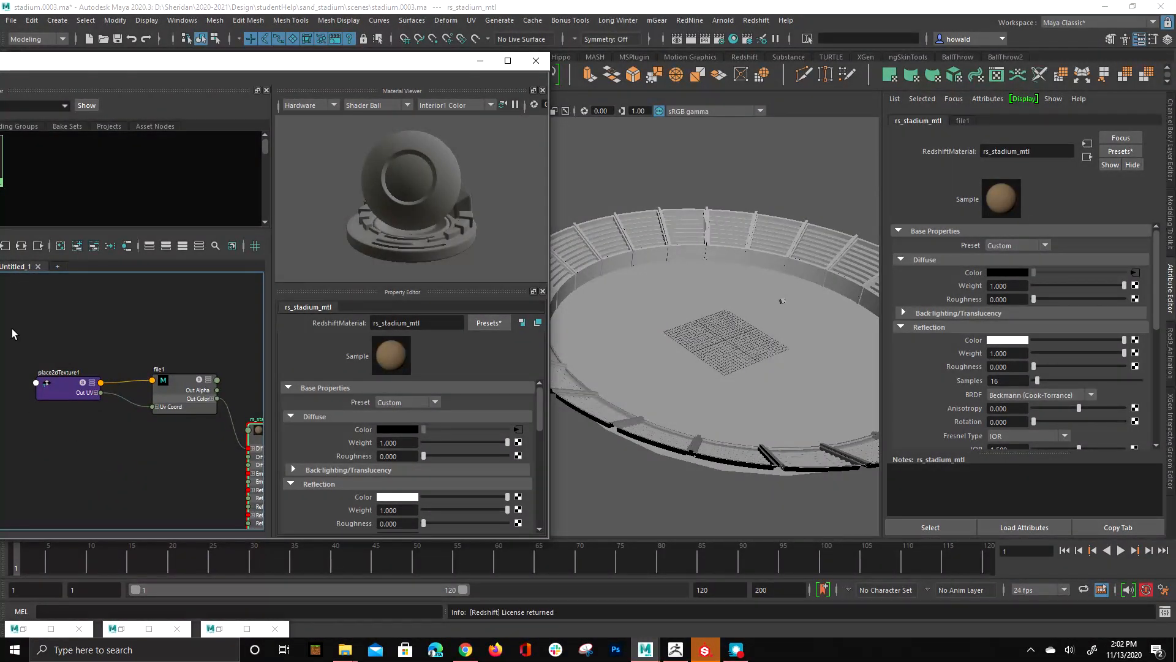
left_click_drag(12, 329, 191, 448)
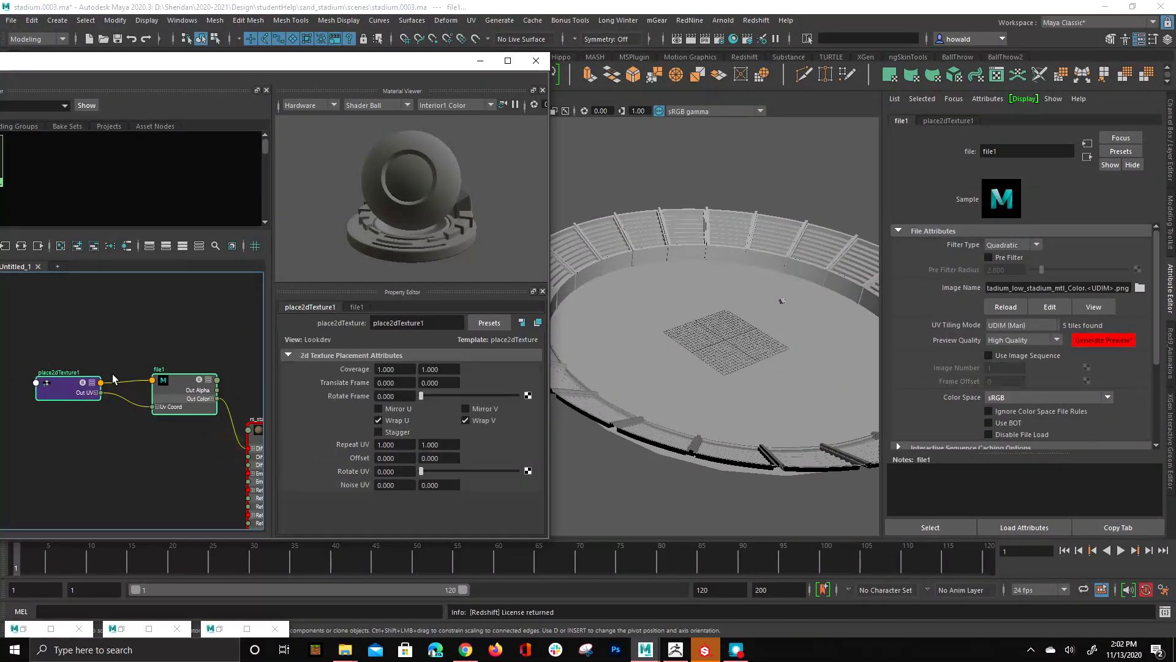
left_click_drag(389, 68, 760, 66)
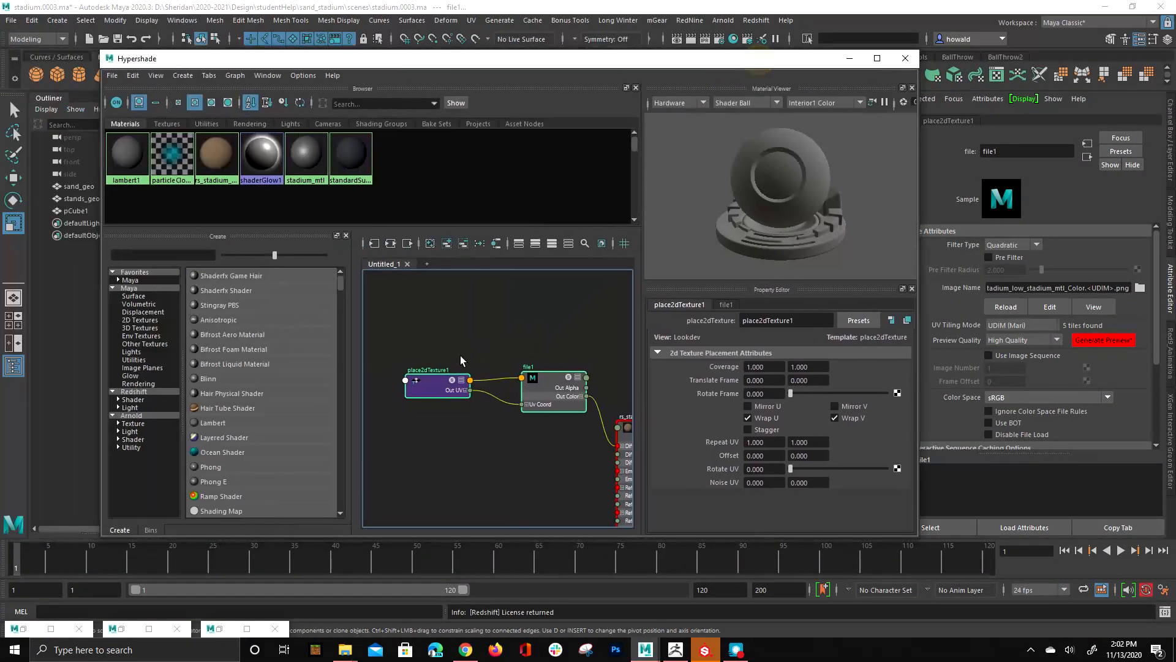
scroll(520, 470, "down", 3)
middle_click_drag(520, 470, 449, 457, "alt")
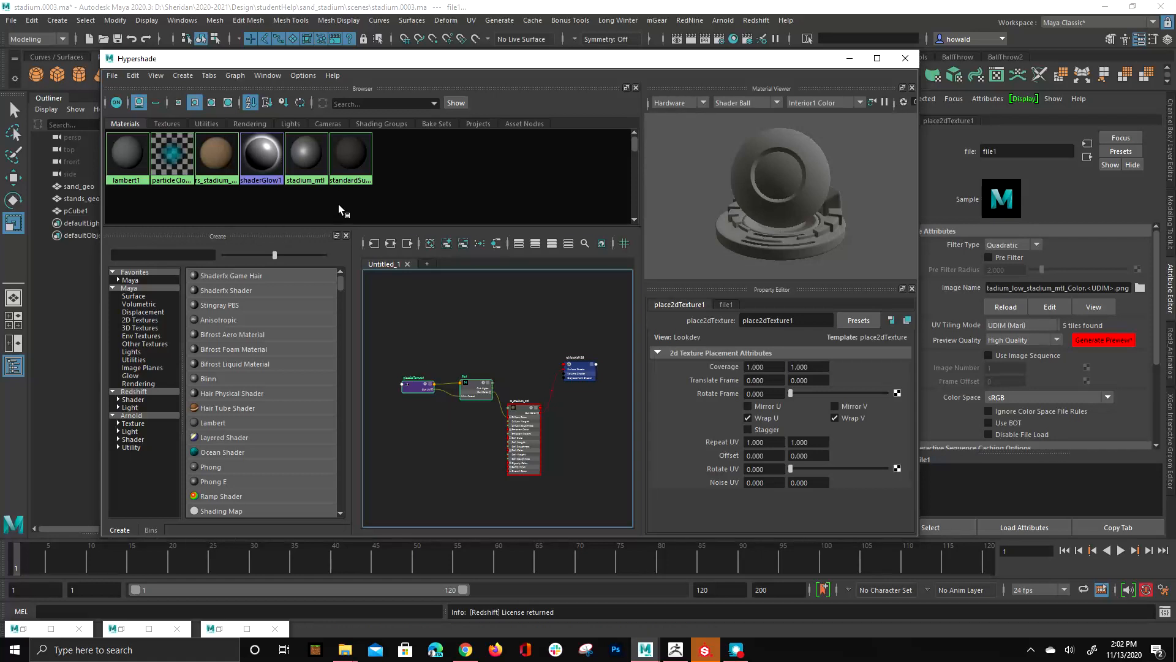
left_click(133, 76)
mouse_move(184, 205)
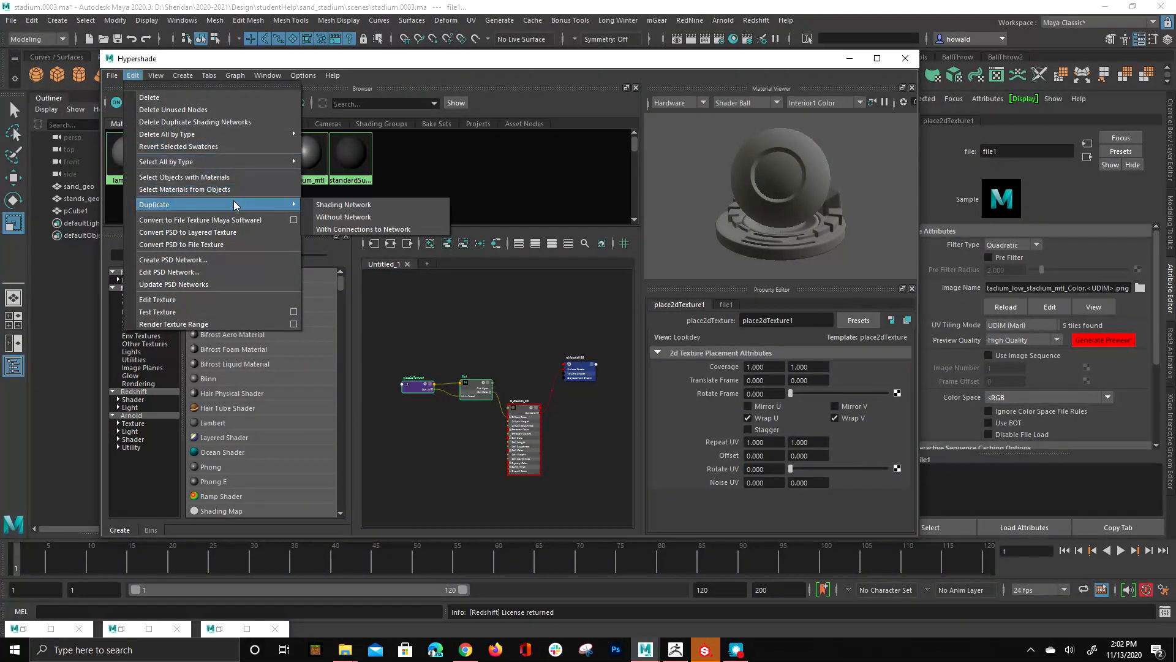
left_click(334, 208)
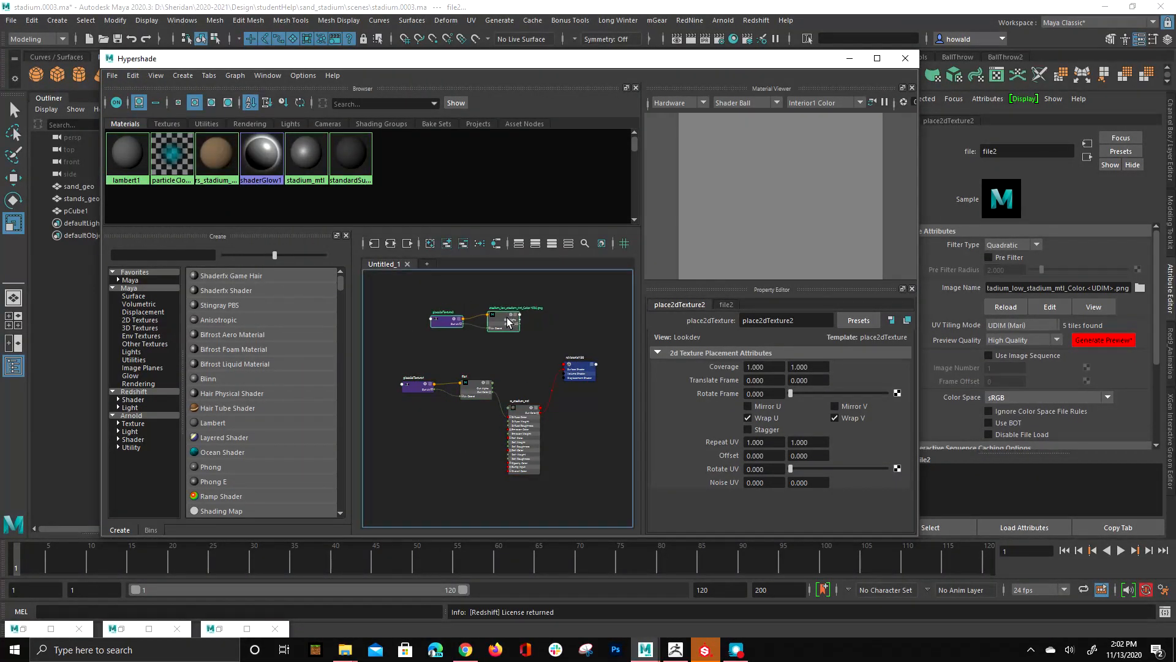
left_click_drag(500, 318, 459, 442)
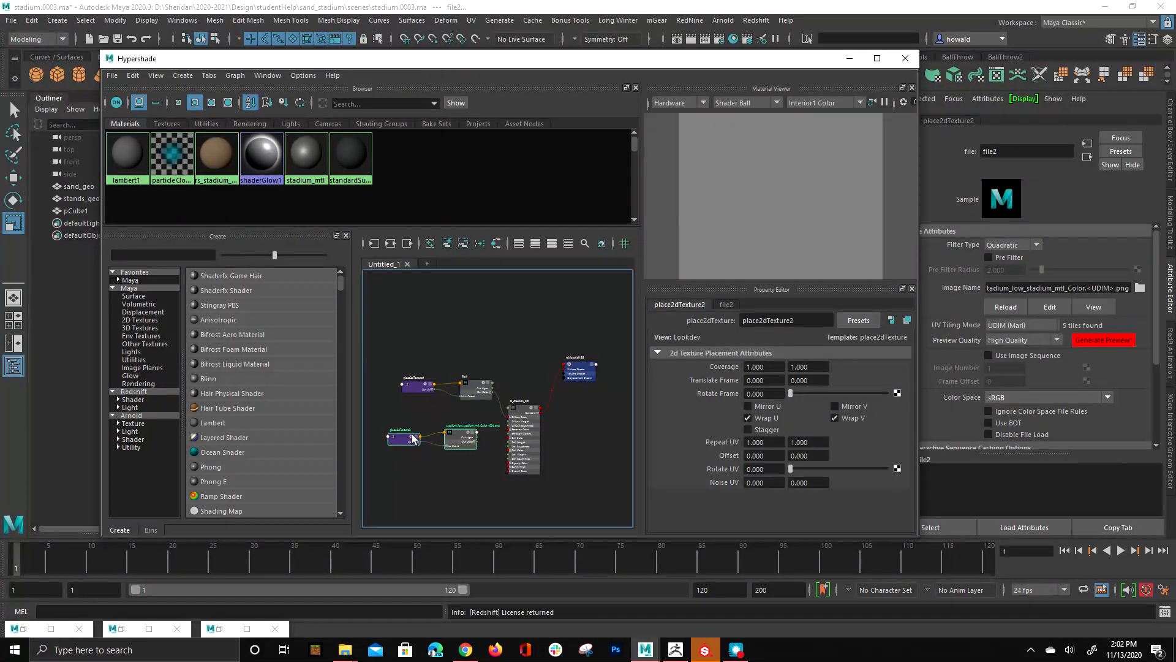
Step: Load stadium_low_stadium_mtl_Roughness.1005.png into the duplicated file node and set its color space to Raw
left_click(461, 437)
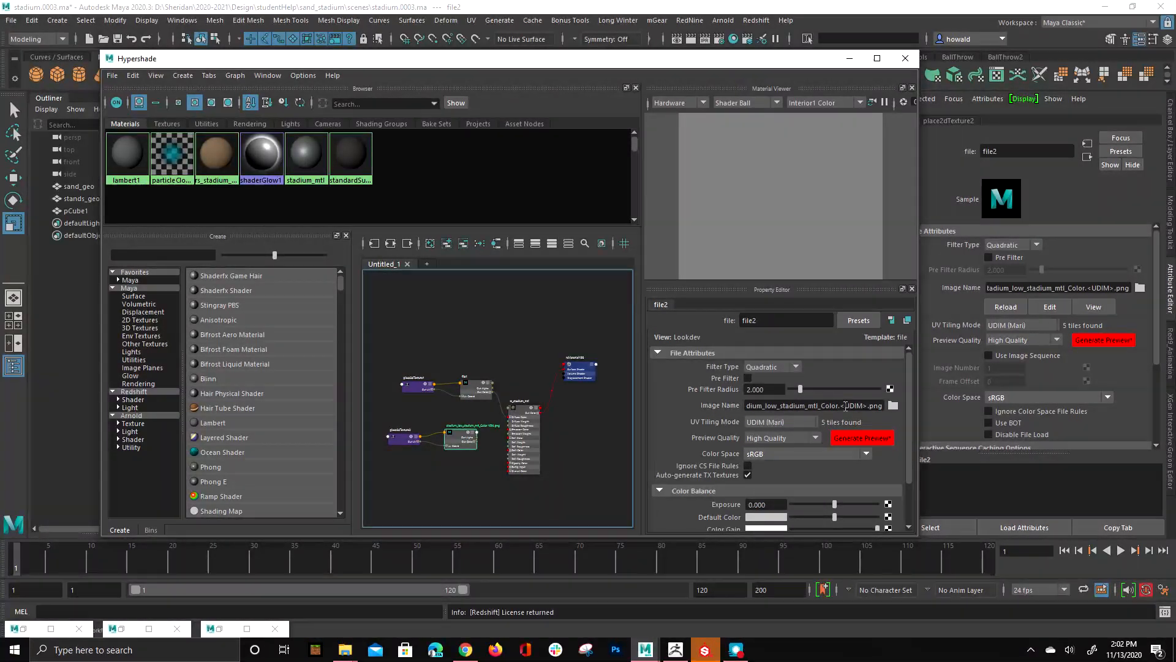
left_click(822, 405)
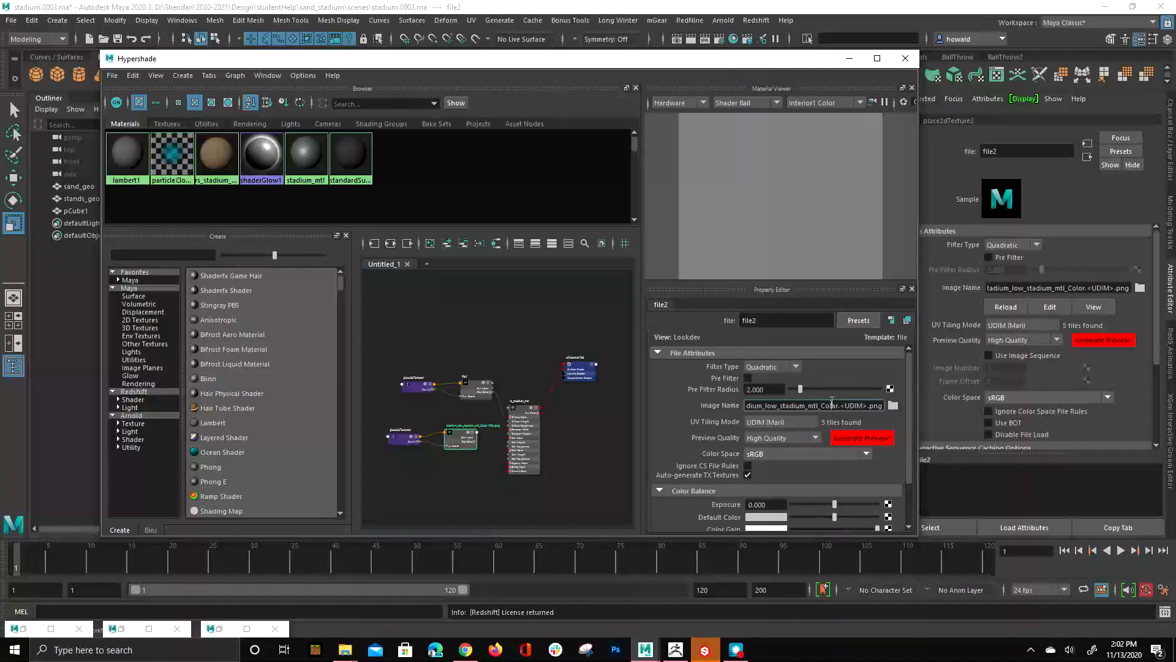
left_click_drag(823, 405, 834, 405)
left_click(894, 405)
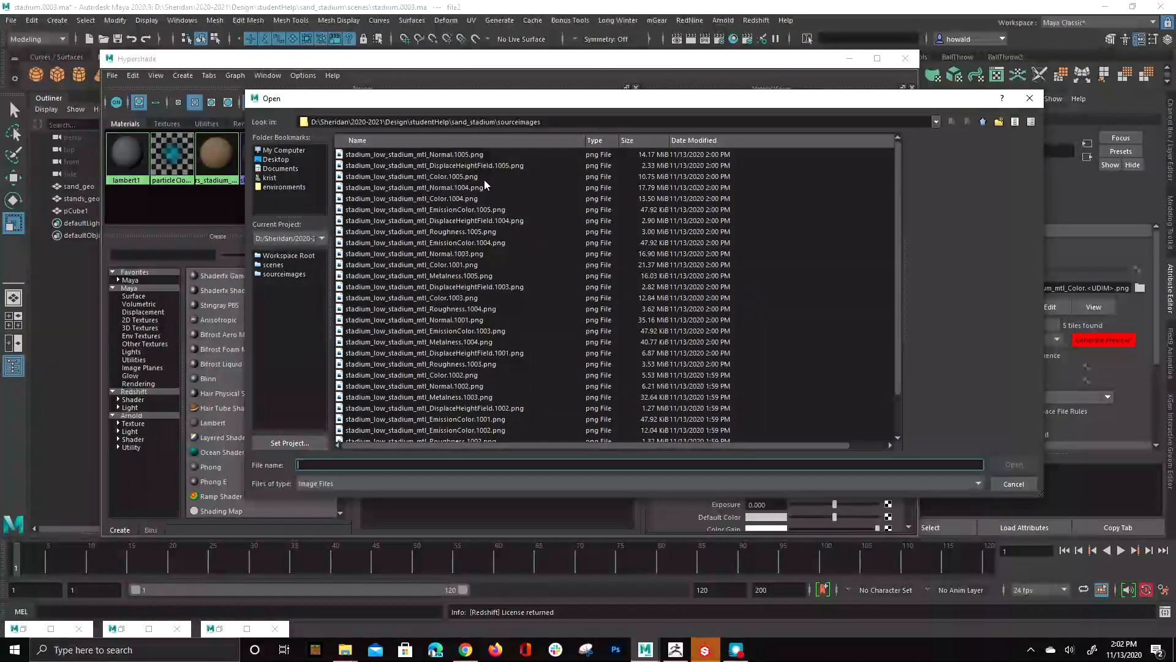
double_click(481, 234)
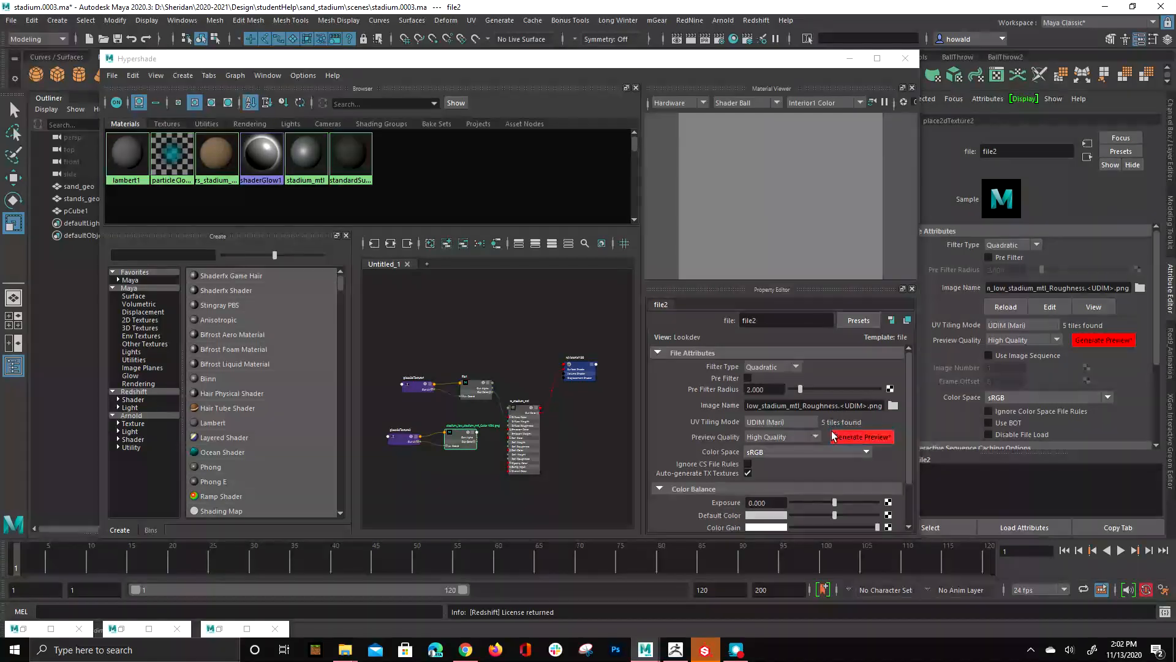
left_click(787, 453)
left_click(778, 467)
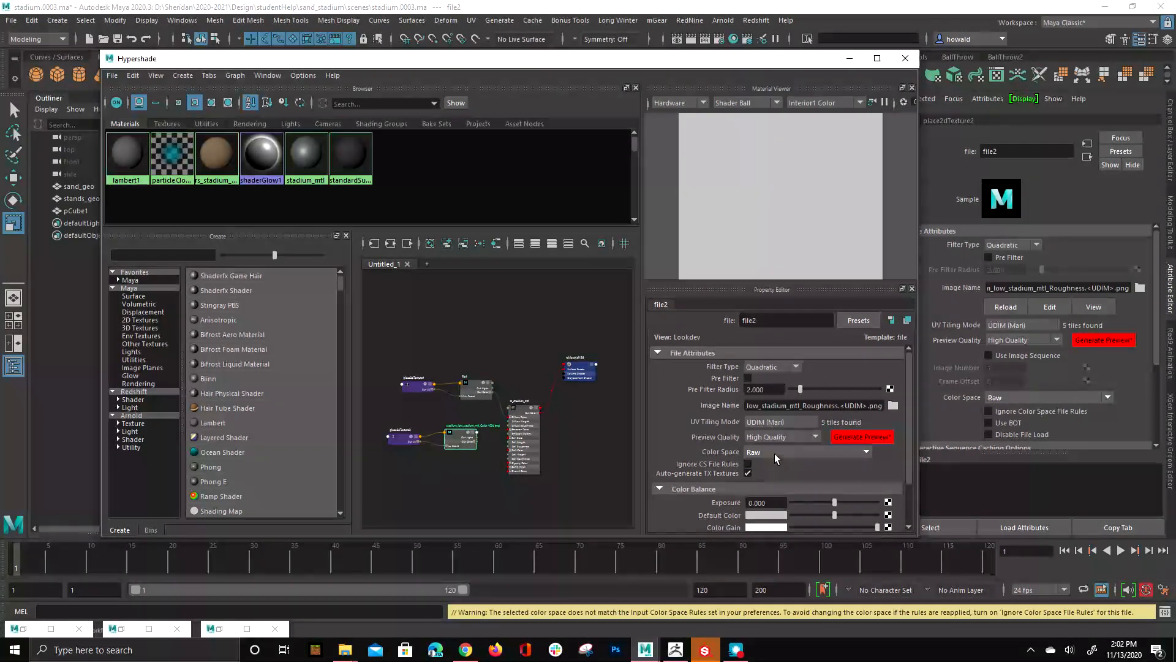
Step: Set the reflection BRDF of rs_stadium_mtl to GGX and its Fresnel type to Metalness
left_click(519, 424)
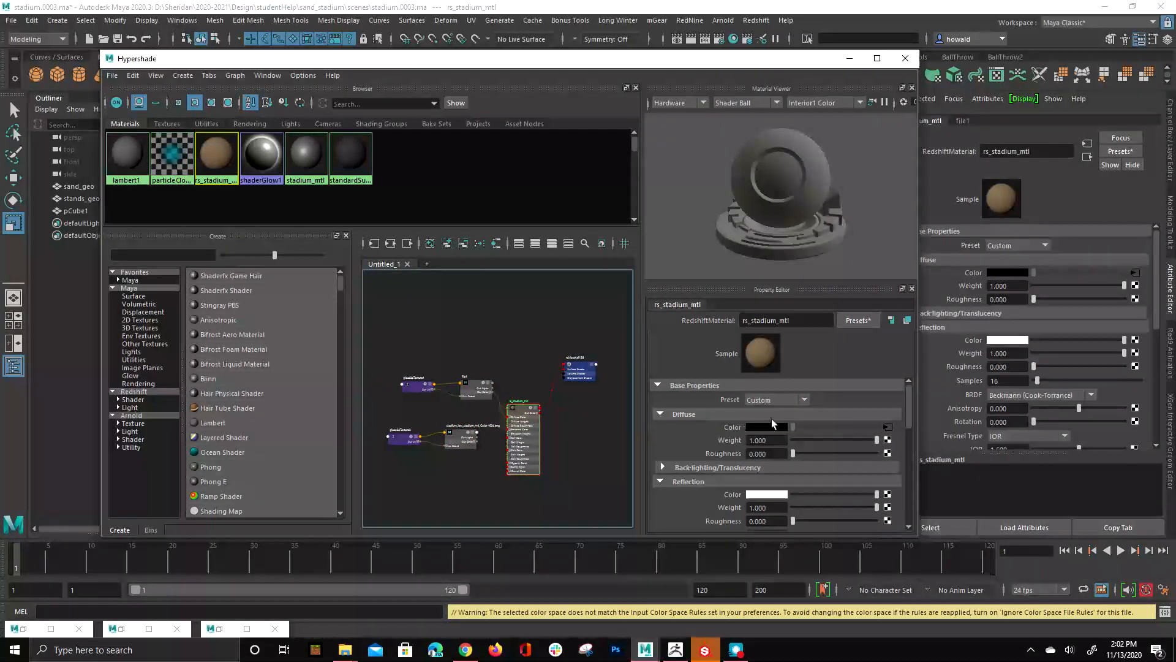
scroll(827, 394, "up", 3)
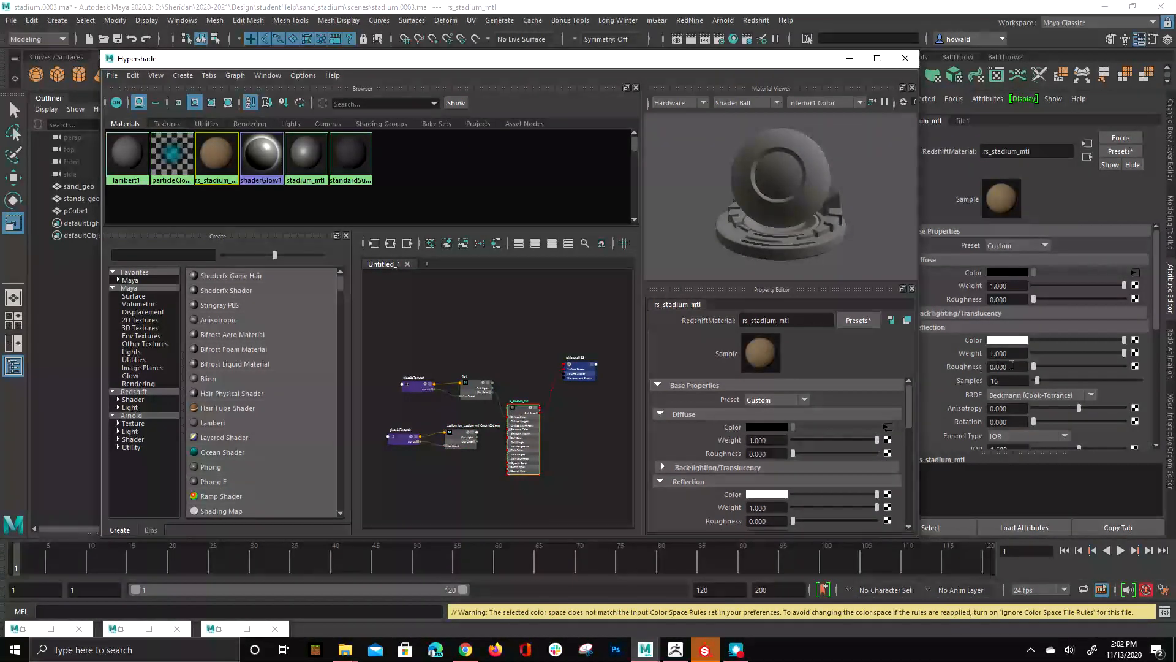
scroll(1028, 375, "down", 1)
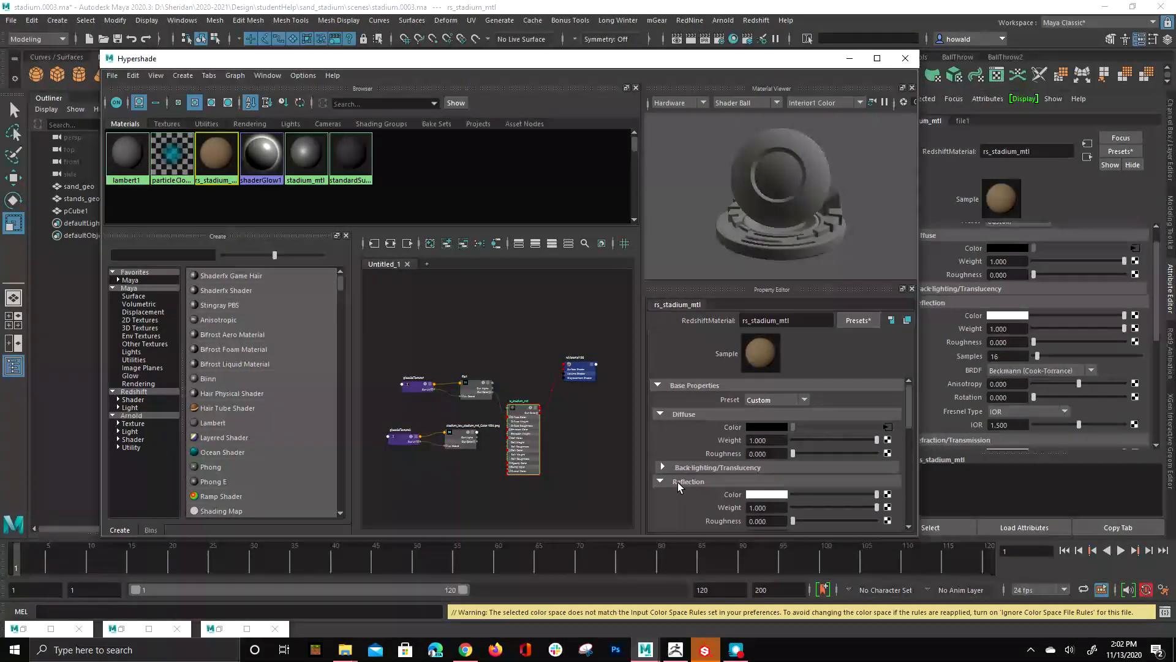
scroll(750, 490, "down", 2)
left_click(755, 503)
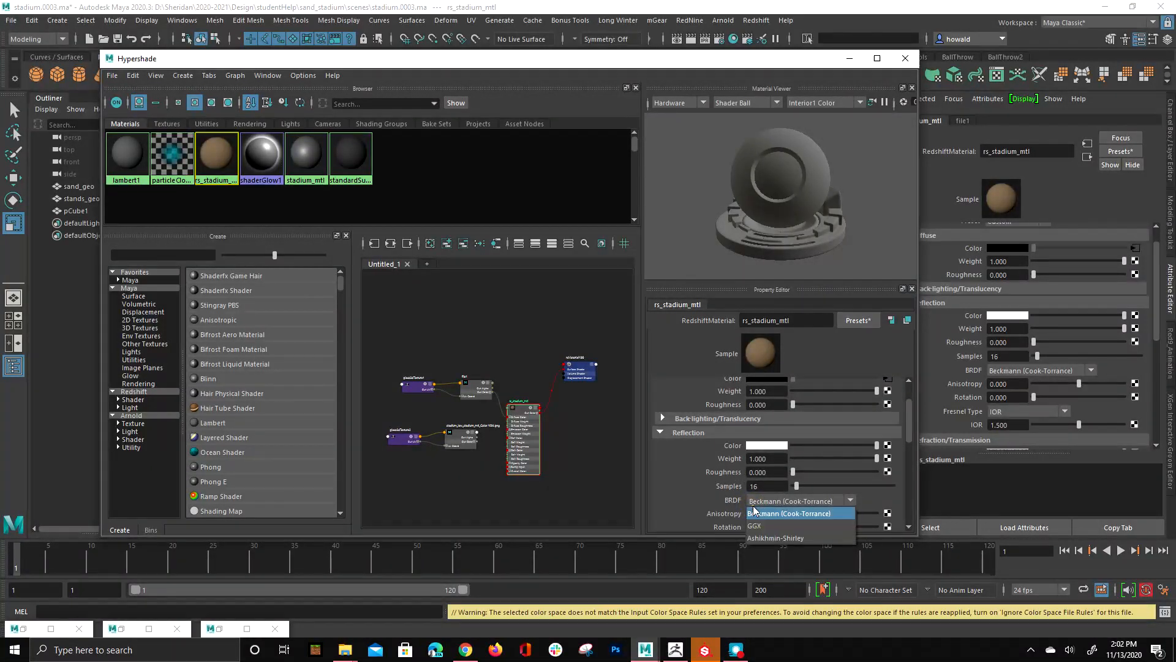
left_click(774, 522)
scroll(745, 446, "down", 4)
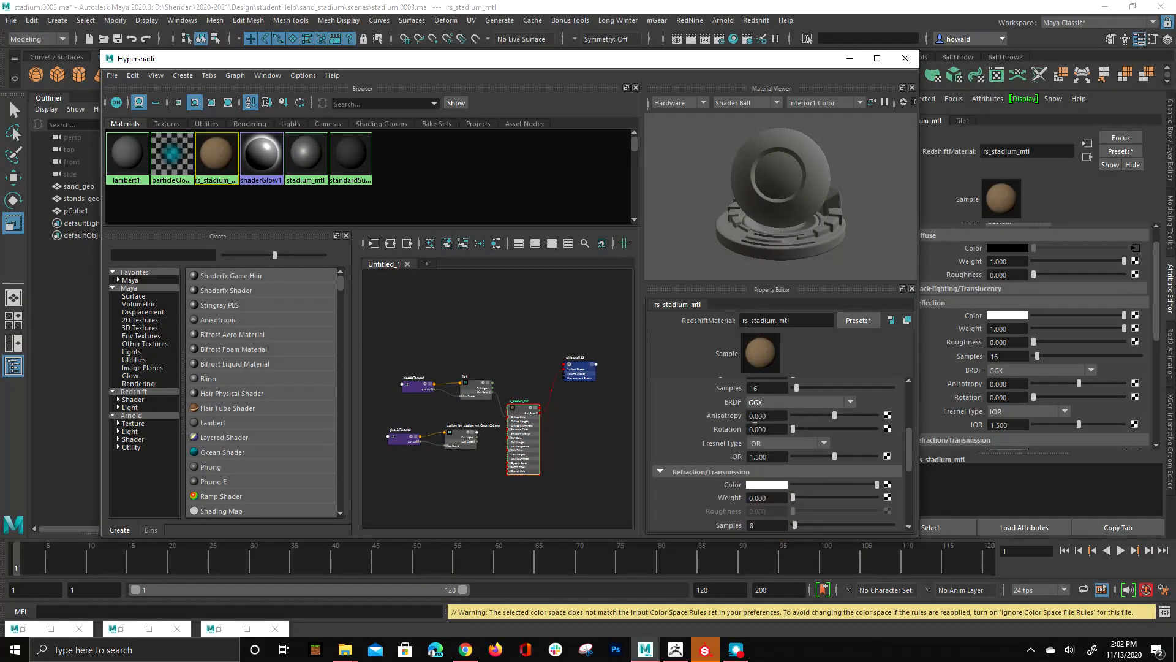
left_click(762, 444)
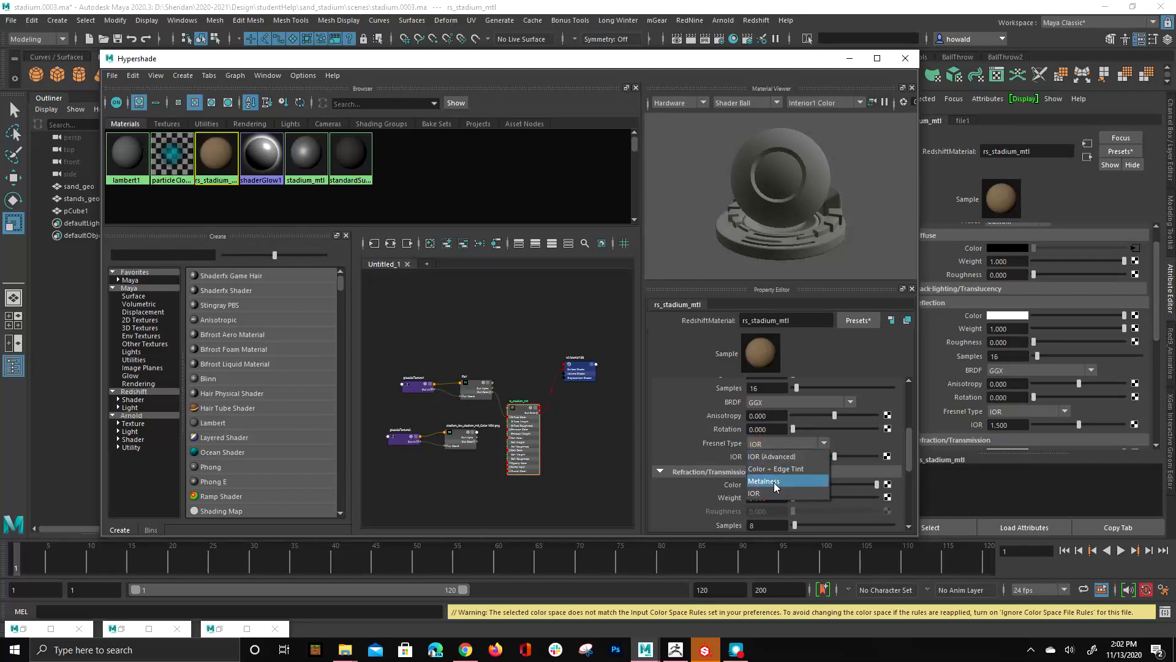
left_click(775, 488)
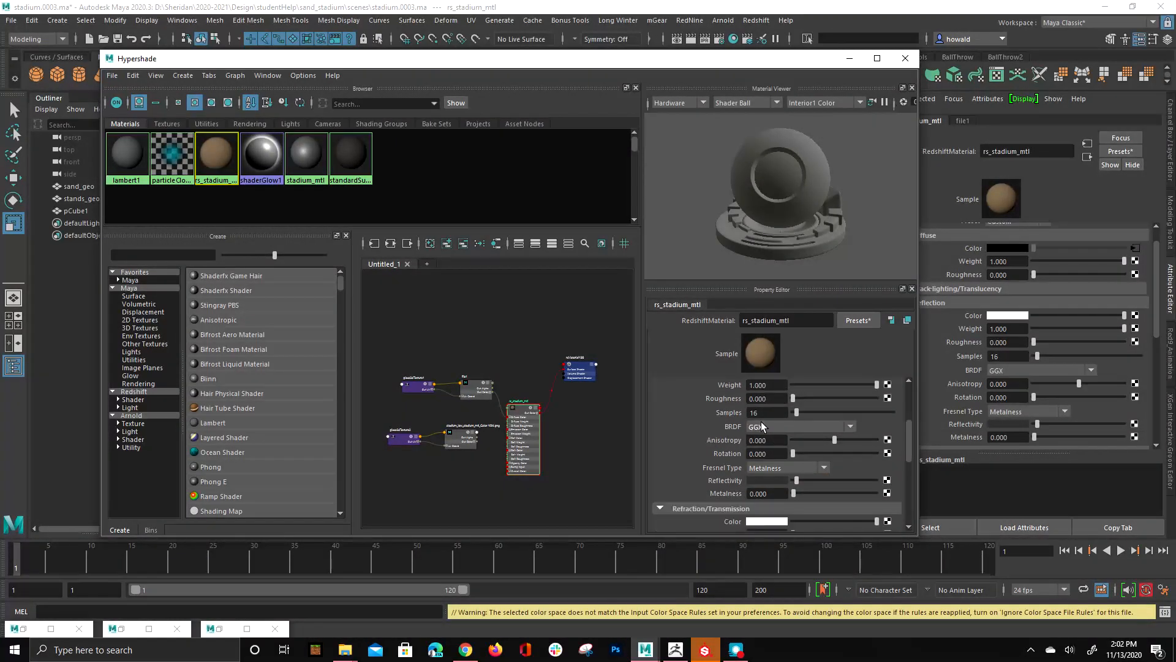
Step: Connect the roughness file texture to the reflection roughness of rs_stadium_mtl
left_click(459, 437)
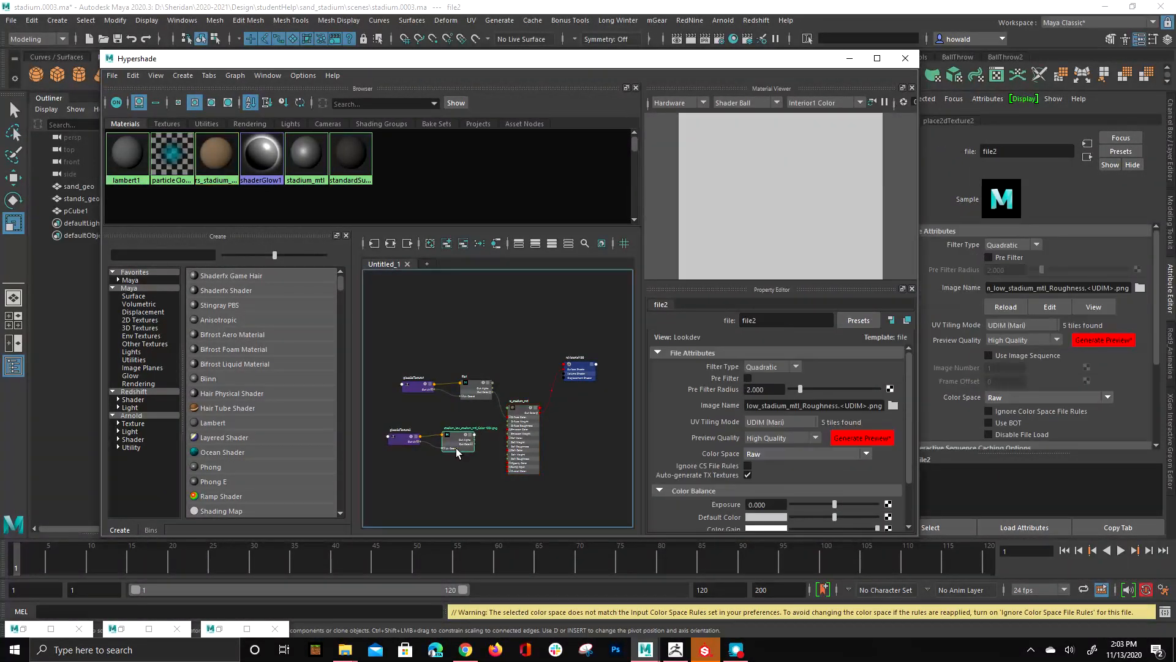
left_click(525, 414)
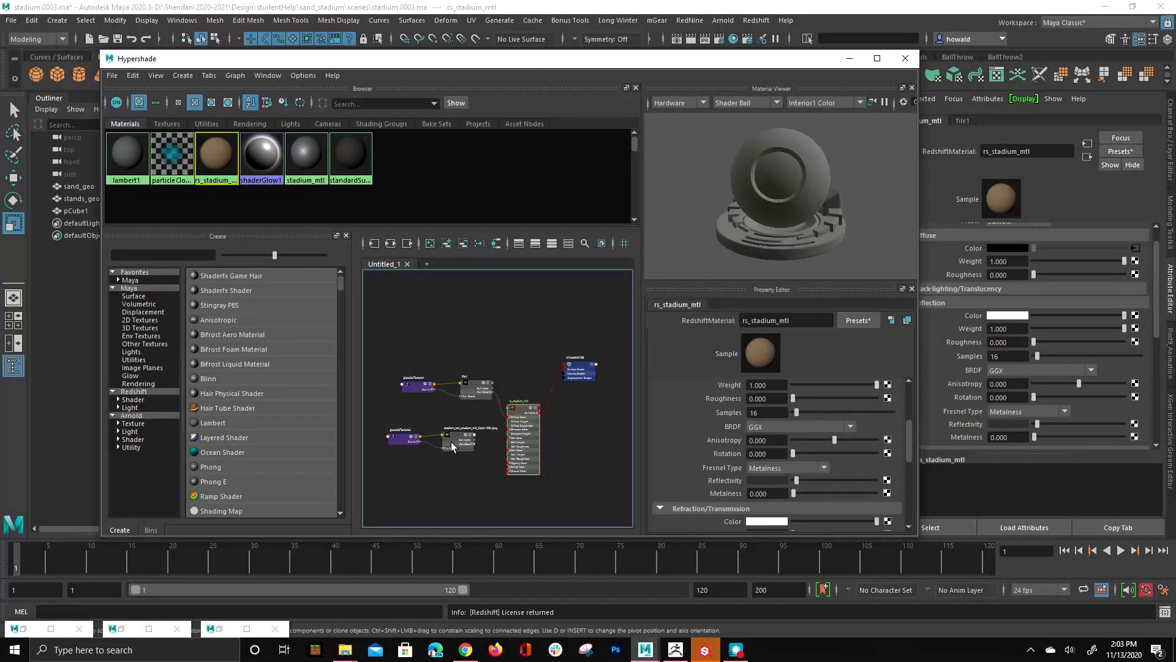
middle_click_drag(708, 411, 711, 403)
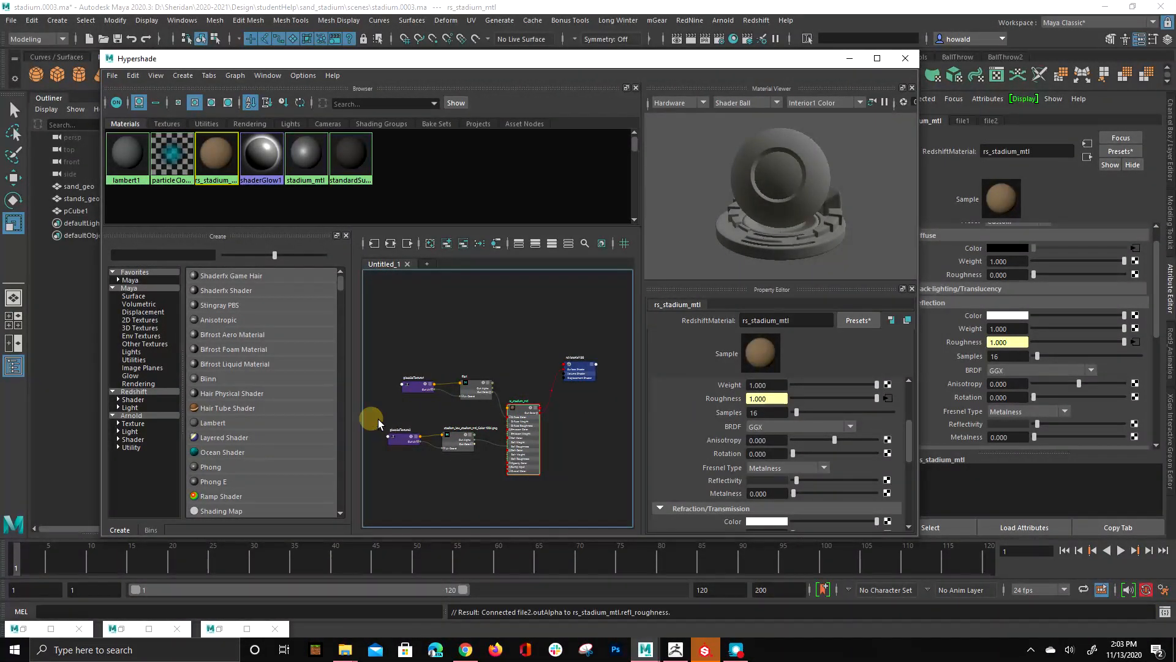
Step: Duplicate the roughness file texture with its 2D placement node and place the copies below the roughness nodes
left_click_drag(379, 423, 472, 455)
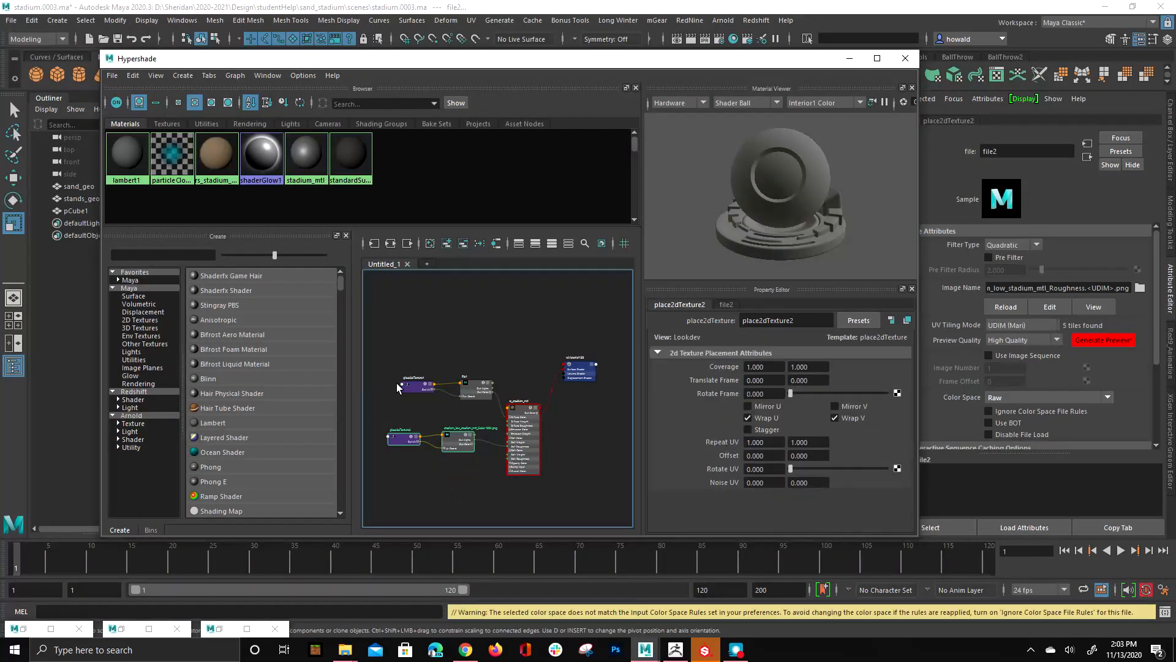
key("ctrl+d")
left_click_drag(520, 313, 451, 481)
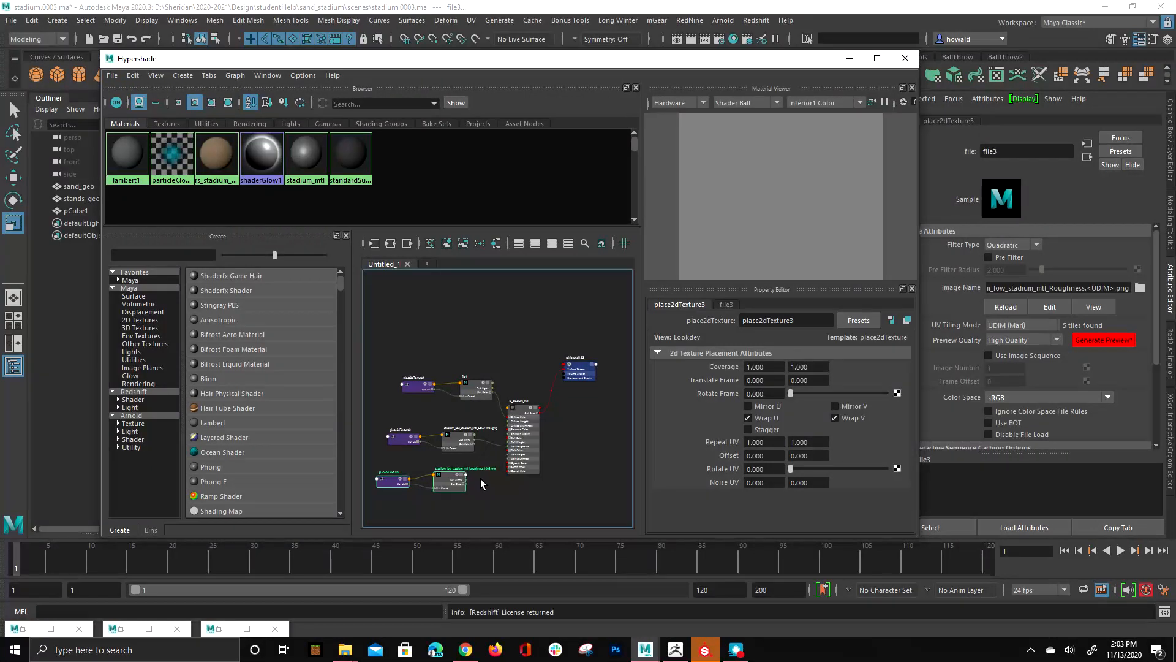
Step: Load stadium_low_stadium_mtl_Metalness.1005.png into the newest file node and set its color space to Raw
scroll(481, 484, "up", 2)
left_click(524, 377)
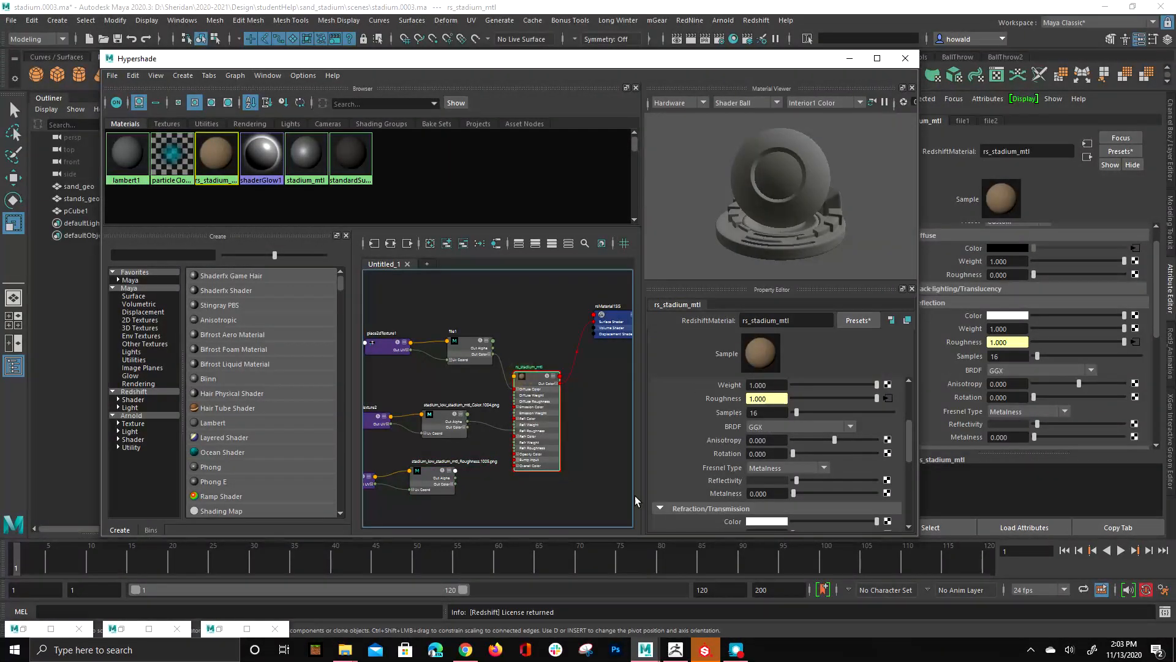
scroll(761, 449, "down", 3)
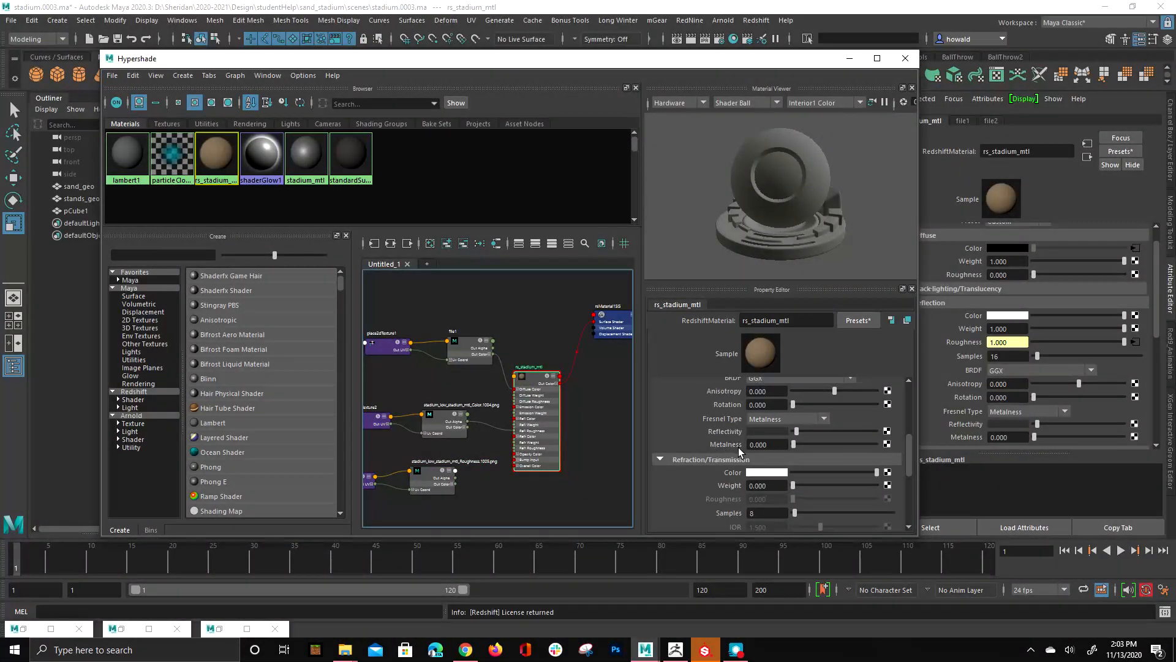
left_click(436, 482)
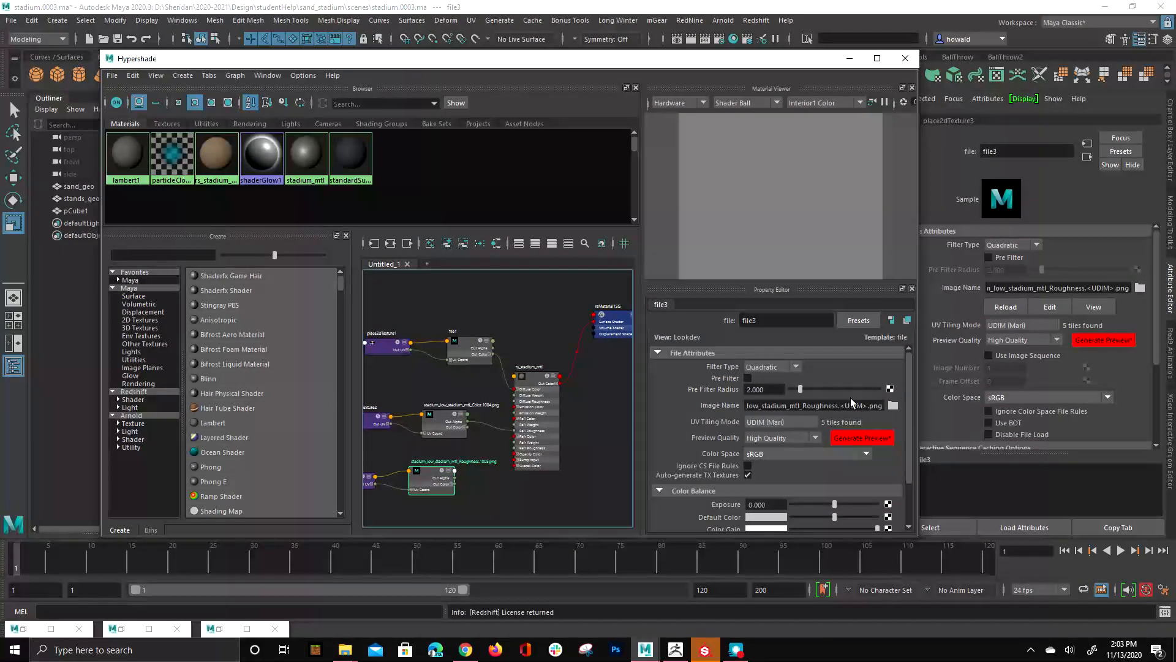
left_click(893, 405)
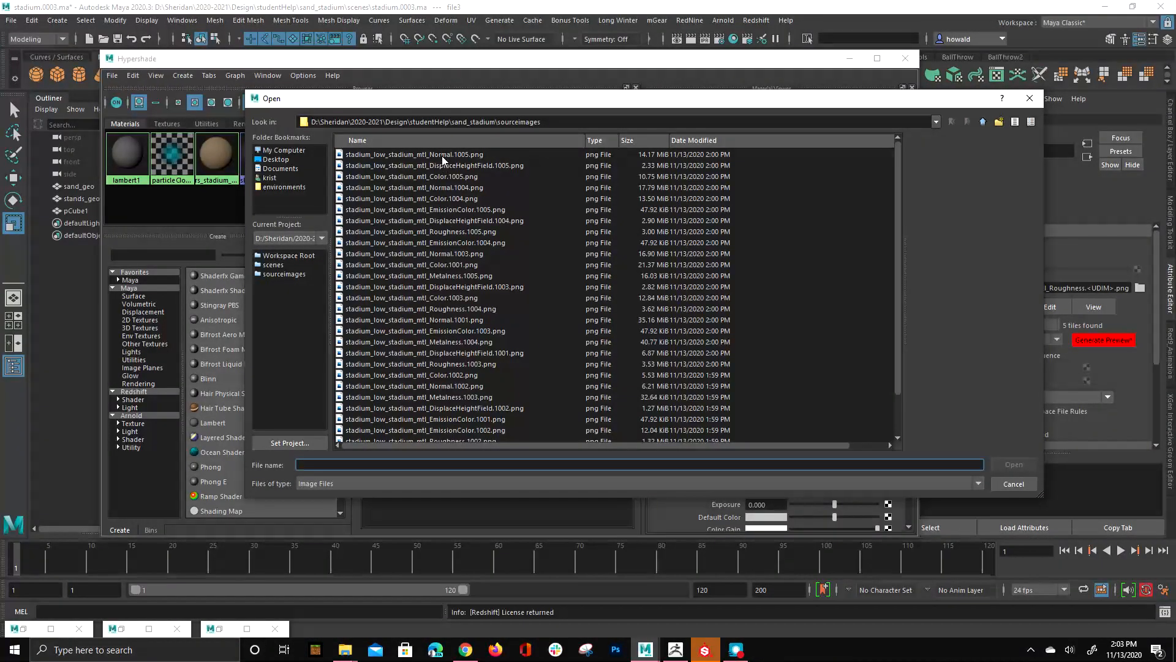
double_click(451, 276)
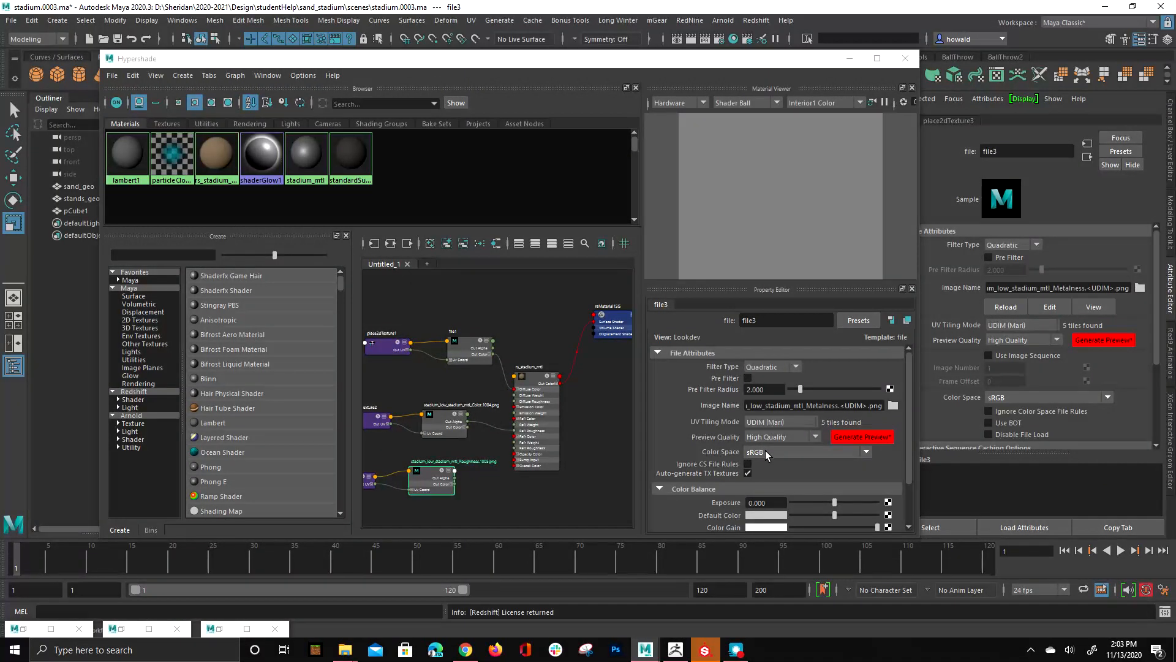
left_click(765, 451)
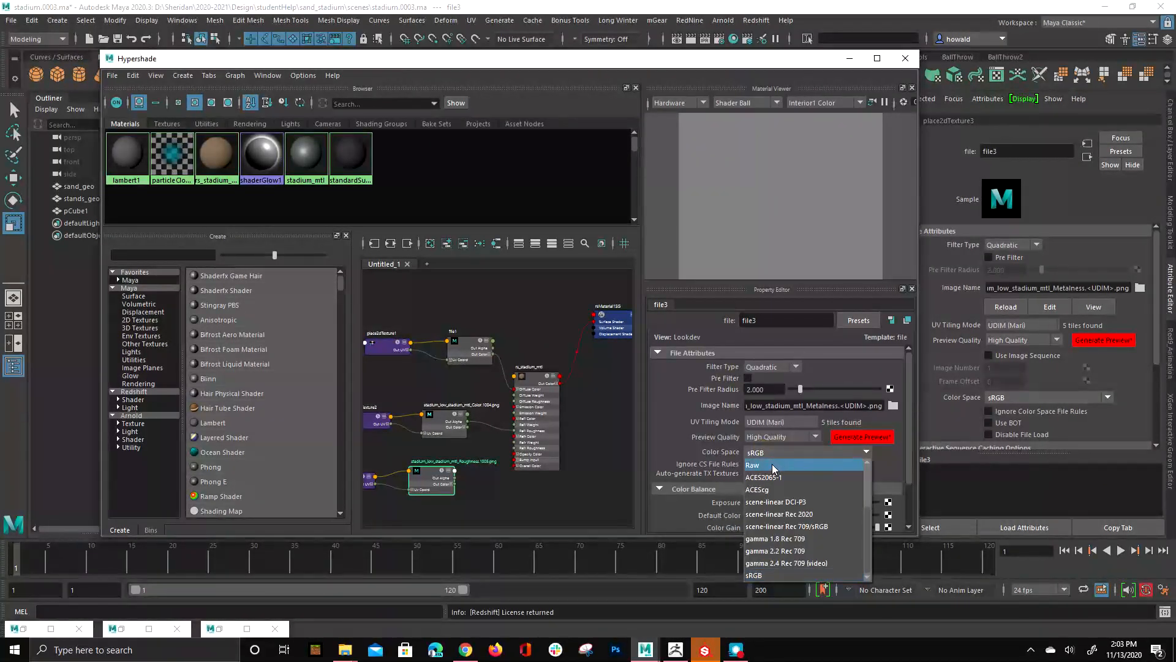
left_click(772, 464)
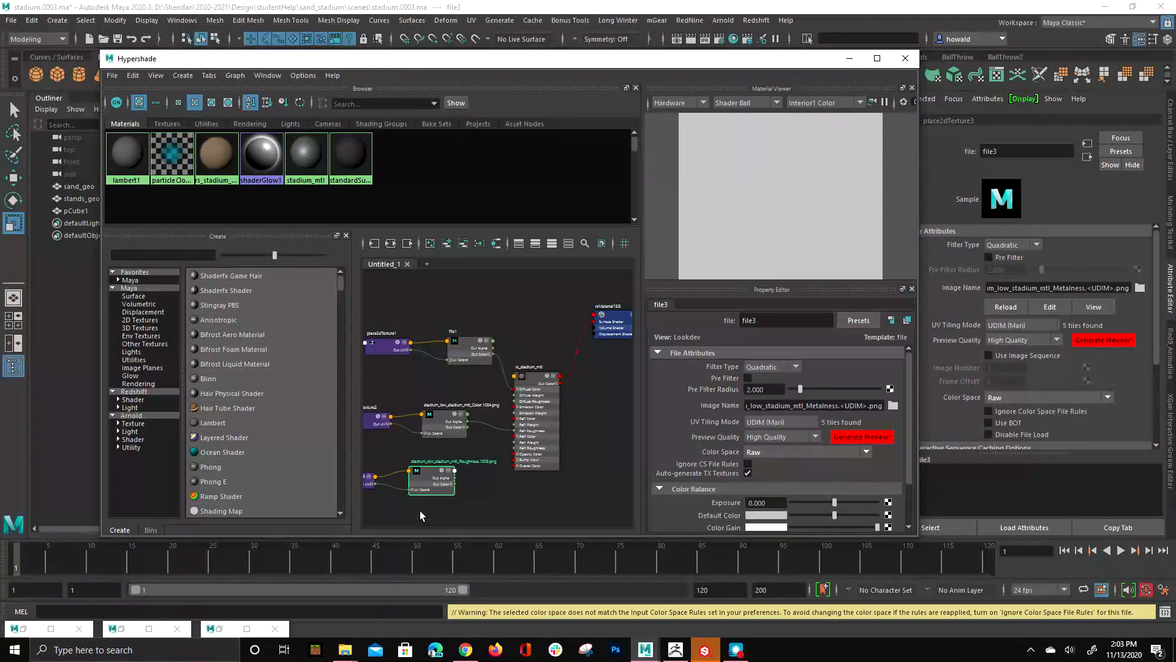
Step: Connect the metalness file texture to the reflection metalness of rs_stadium_mtl
left_click(522, 439)
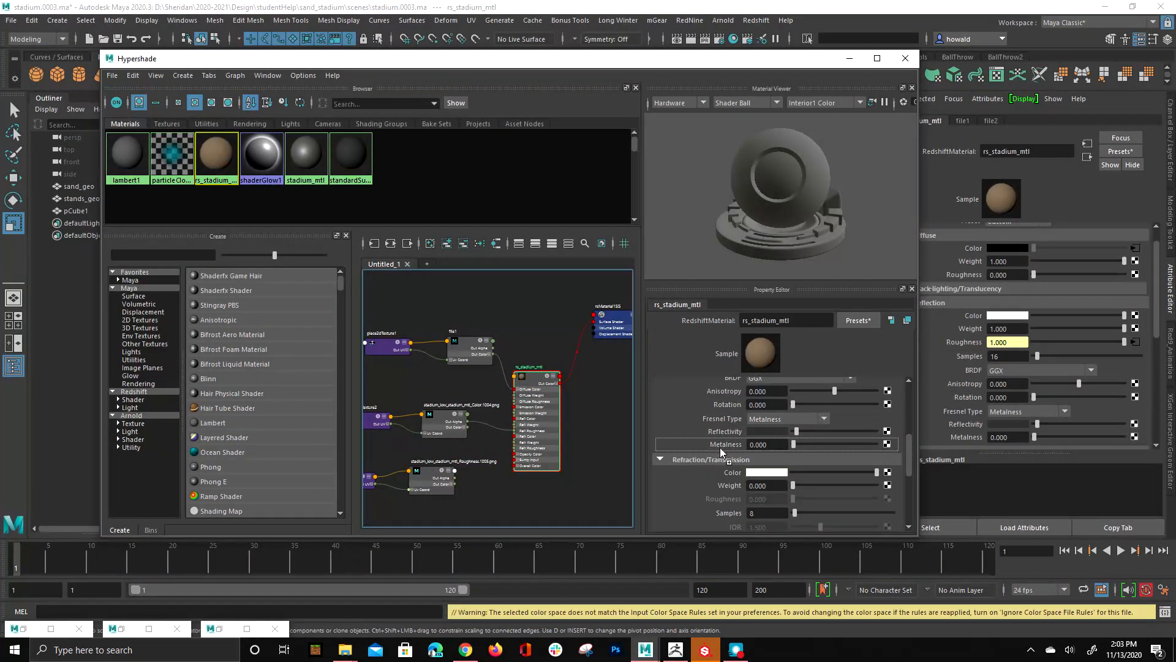
middle_click_drag(722, 452, 723, 446)
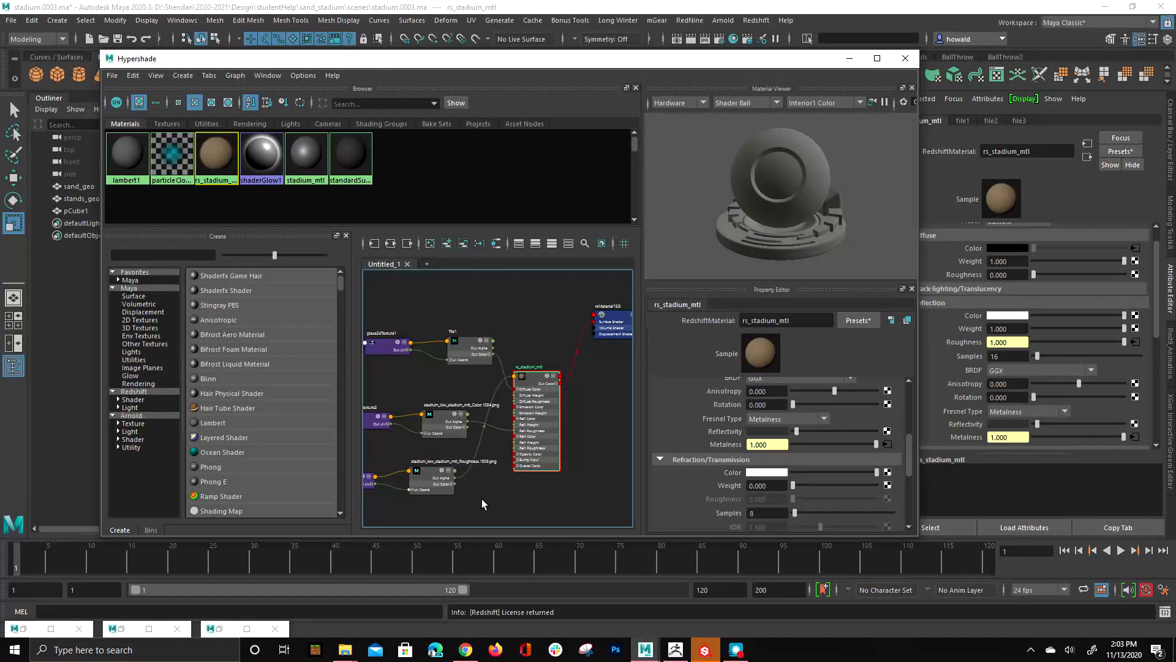
key("Tab")
type("projection")
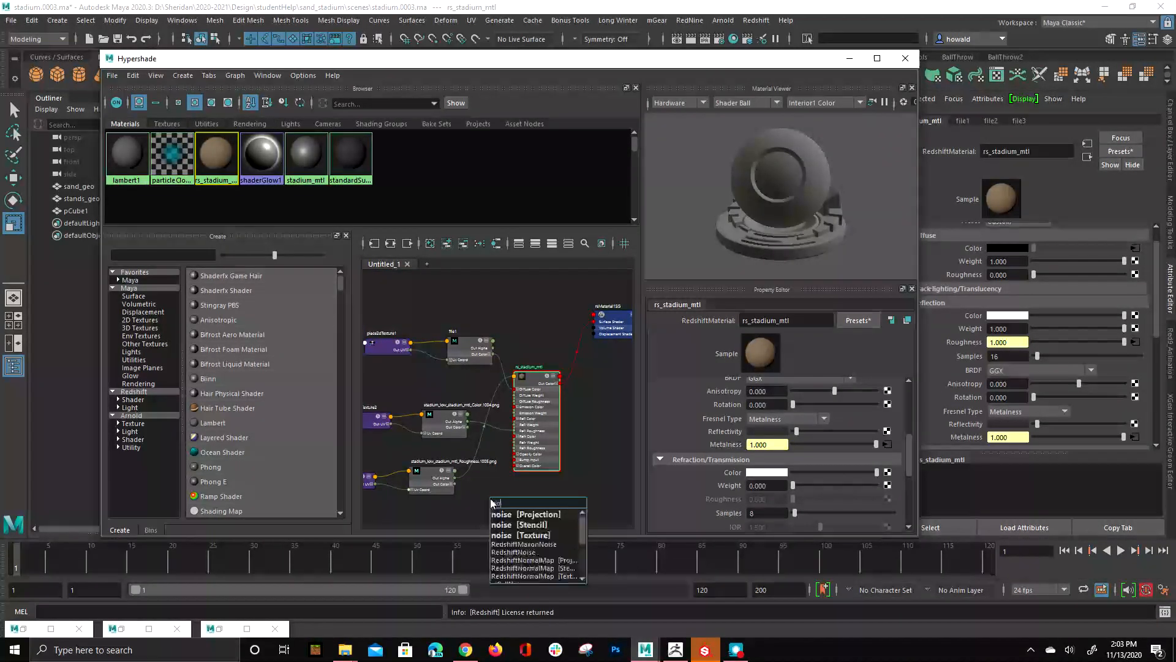
key("Return")
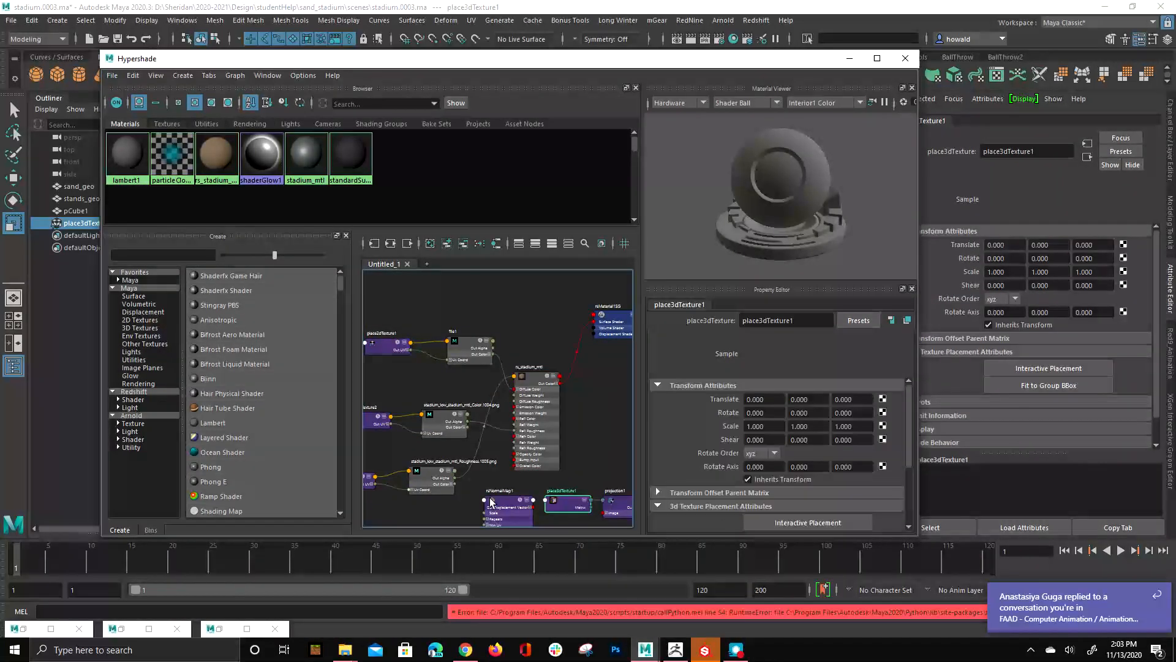
scroll(406, 382, "up", 5)
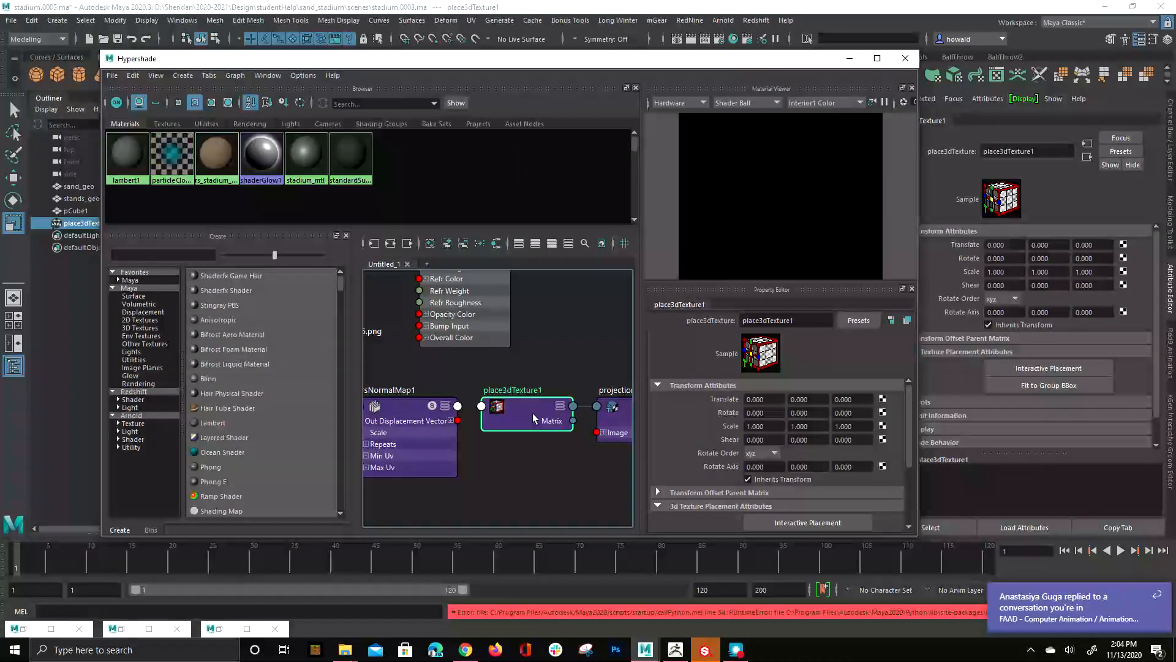
left_click(510, 457)
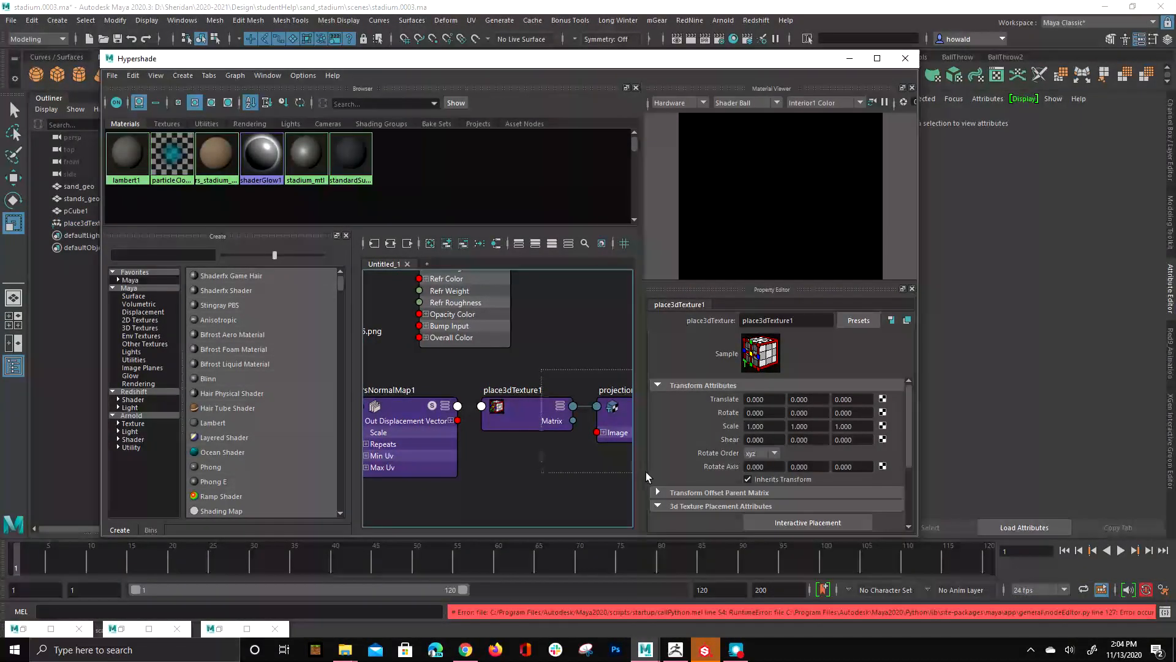
left_click_drag(651, 476, 539, 374)
key("Delete")
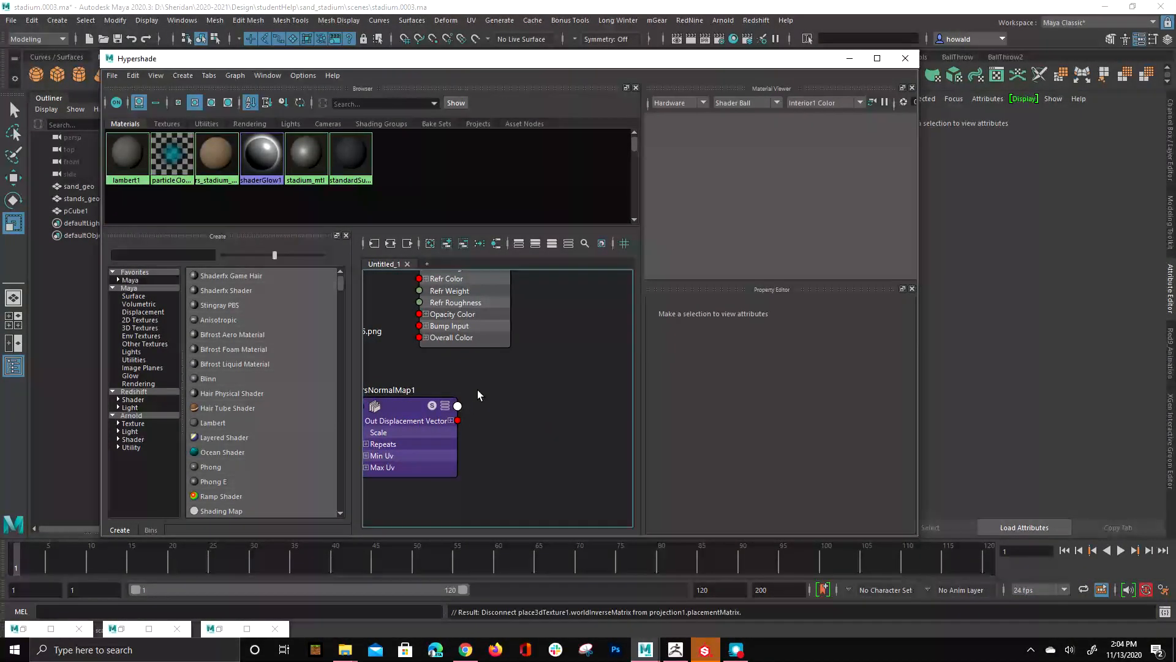
Step: Add a RedshiftNormalMap [Texture] node to the graph and delete the earlier normal map node
scroll(487, 394, "down", 4)
scroll(535, 433, "down", 2)
left_click_drag(517, 426, 427, 444)
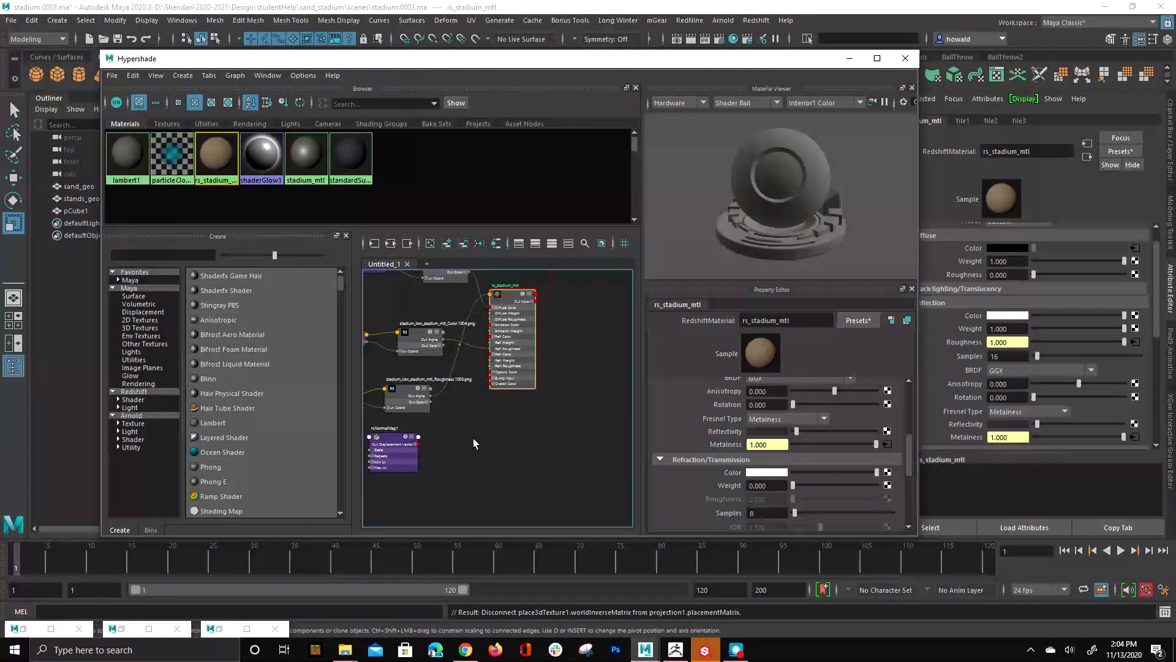
key("Tab")
type("no")
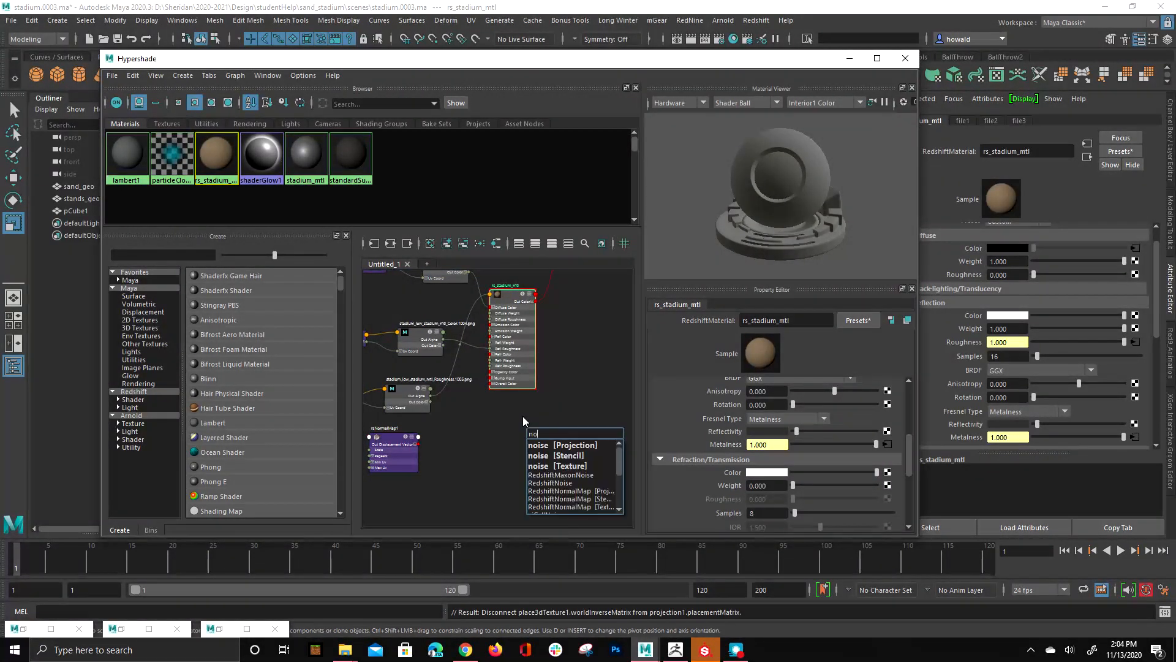
type("r")
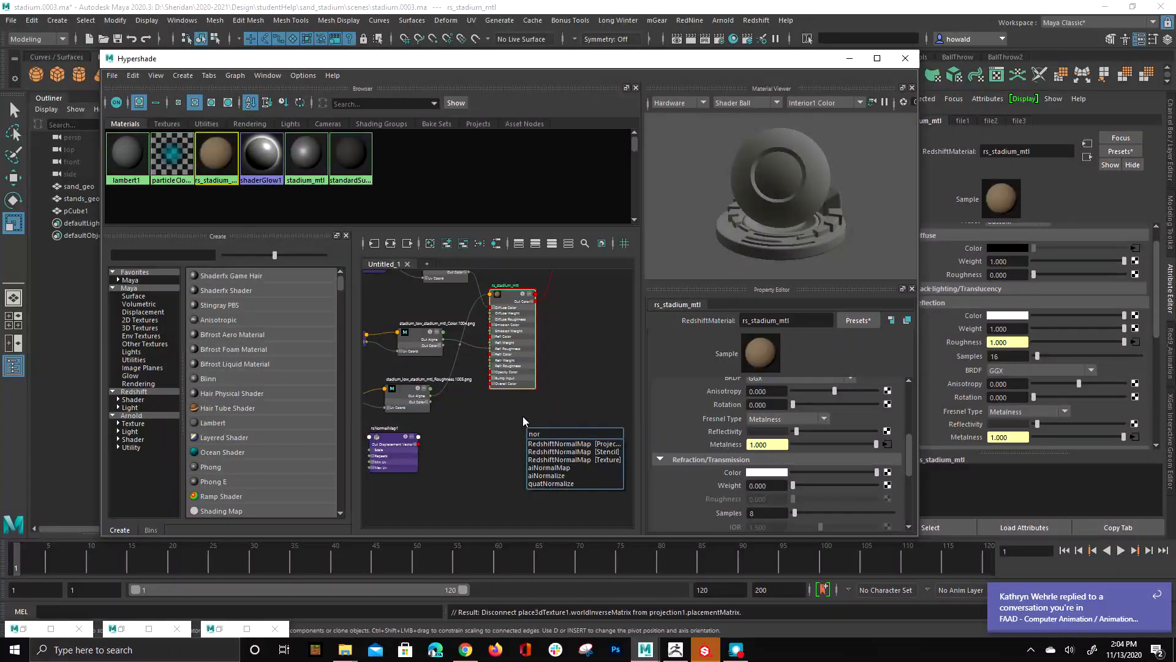
key("Down")
key("Down")
key("Down")
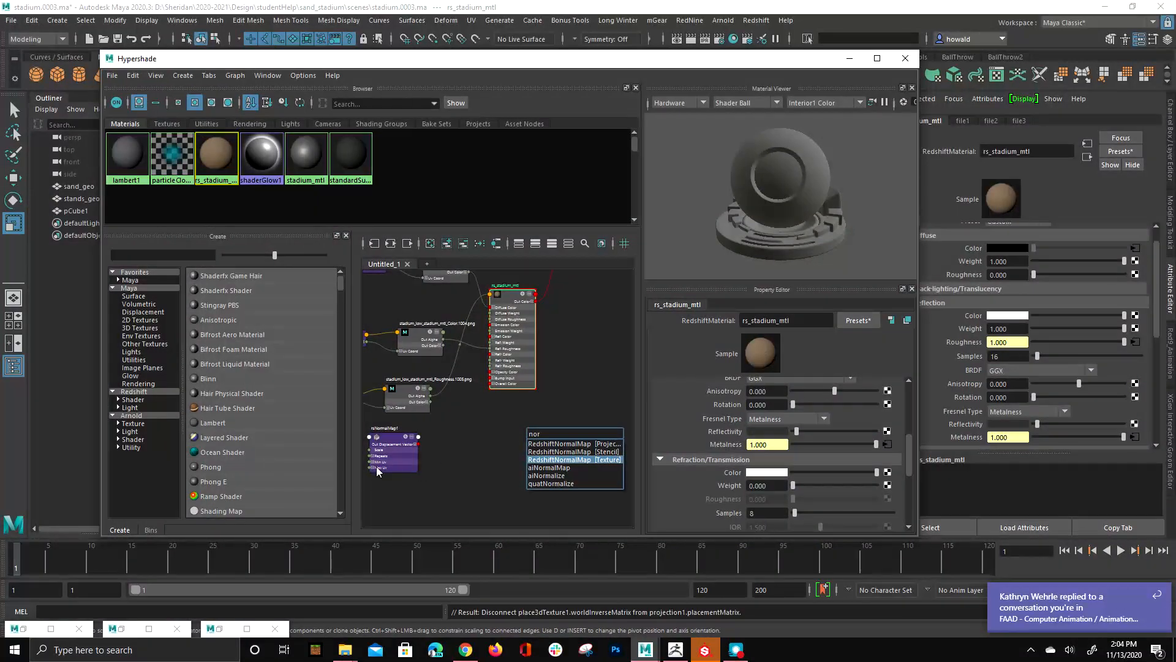
key("Return")
left_click(392, 441)
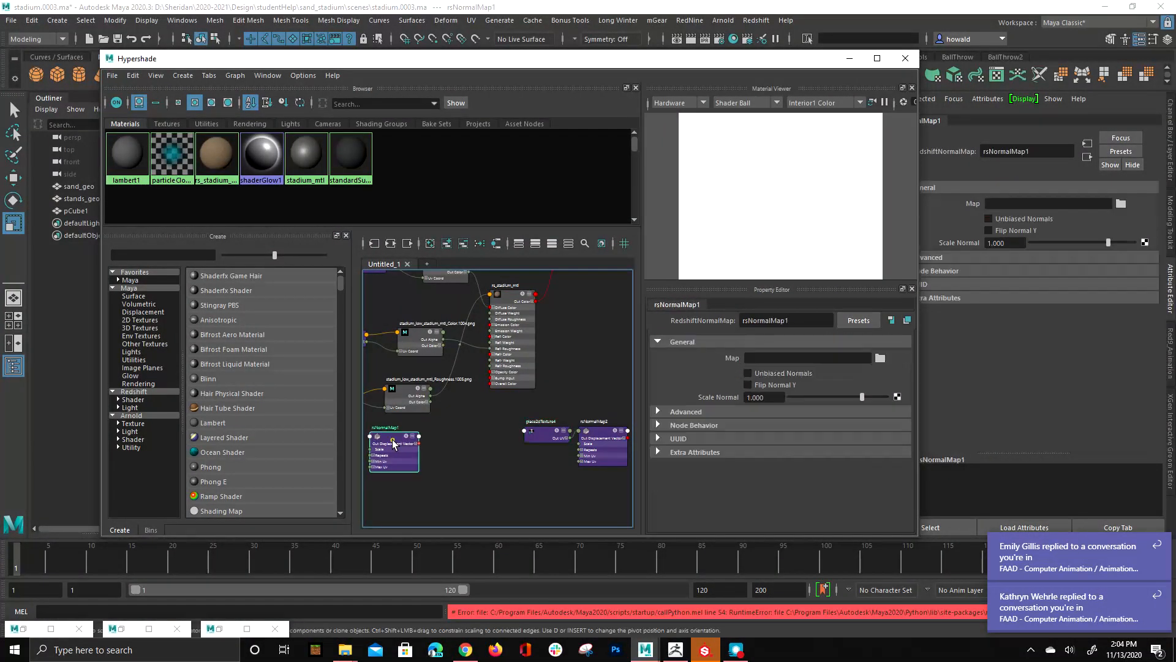
key("Delete")
Step: Arrange the new normal map node and its 2D placement node below the other texture nodes
left_click_drag(541, 433, 410, 444)
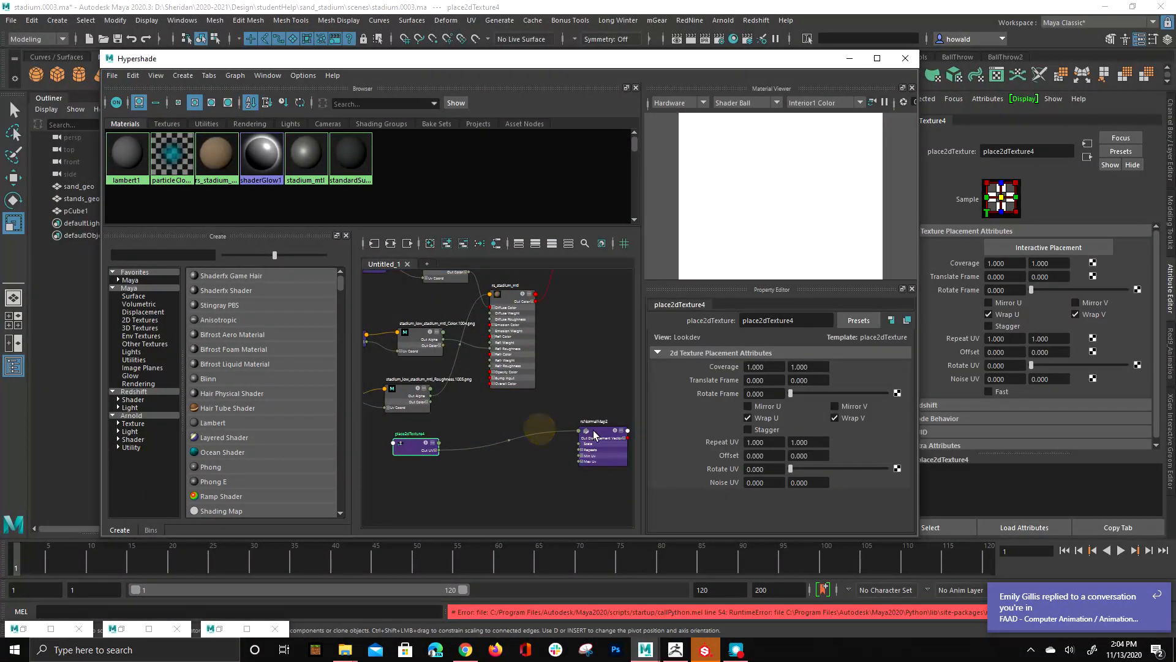
left_click_drag(593, 432, 474, 420)
left_click_drag(418, 446, 347, 447)
left_click(479, 423)
left_click_drag(480, 425, 456, 434)
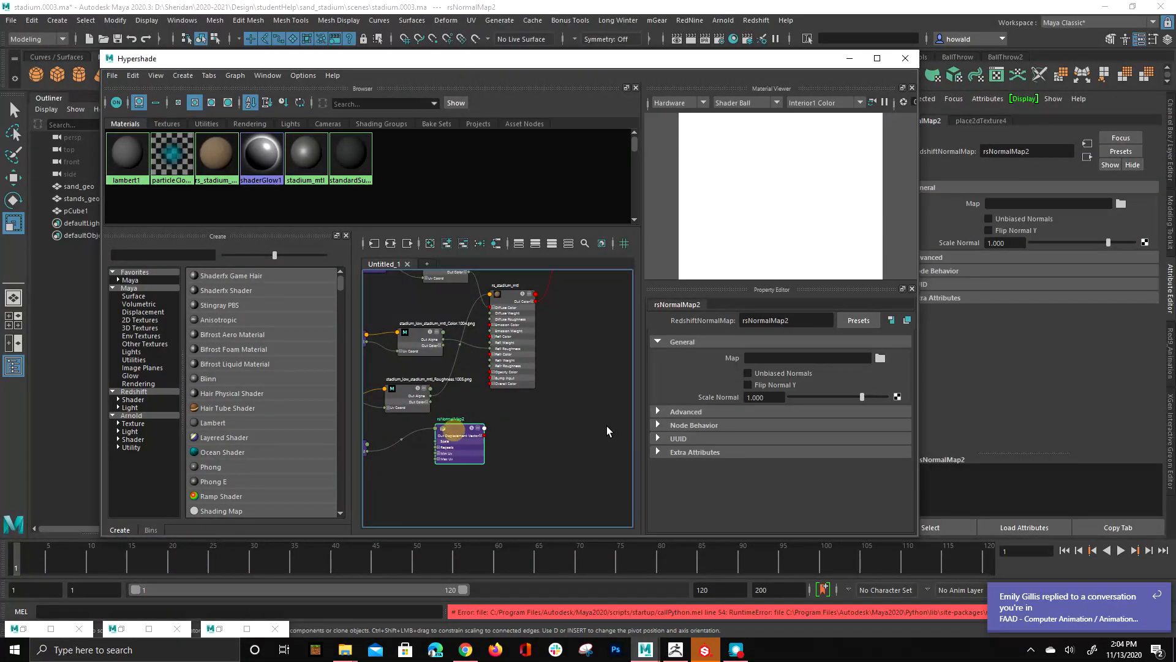
Step: Load stadium_low_stadium_mtl_Normal.1005.png from the sourceimages folder as the map of rsNormalMap2
left_click(881, 358)
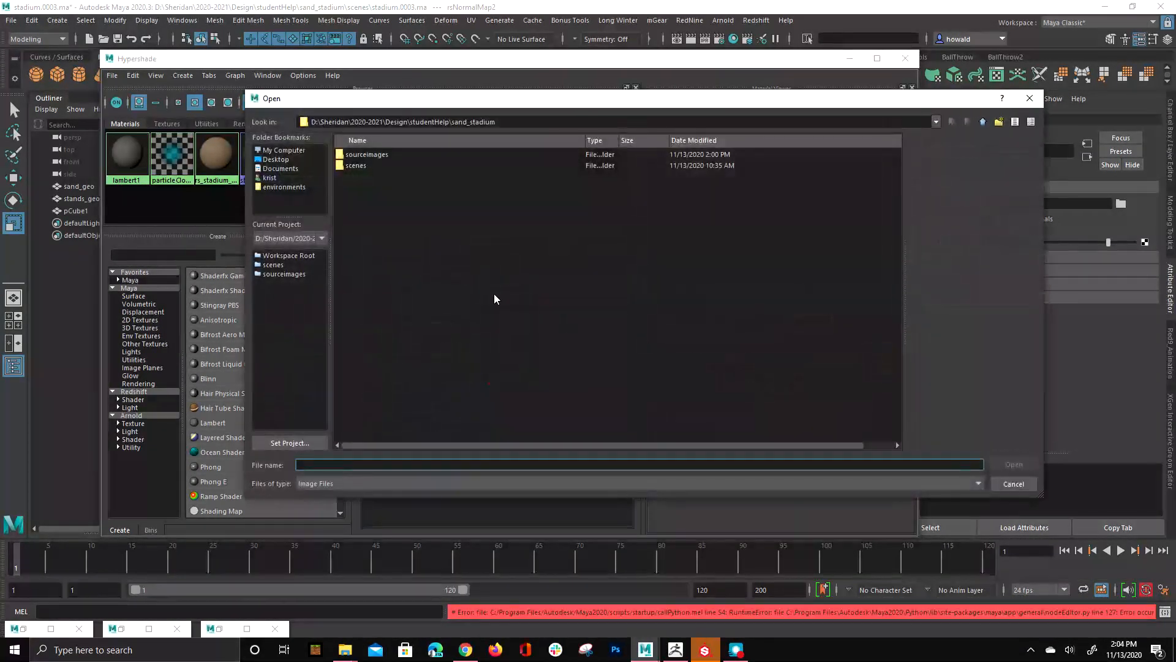
double_click(399, 154)
double_click(475, 154)
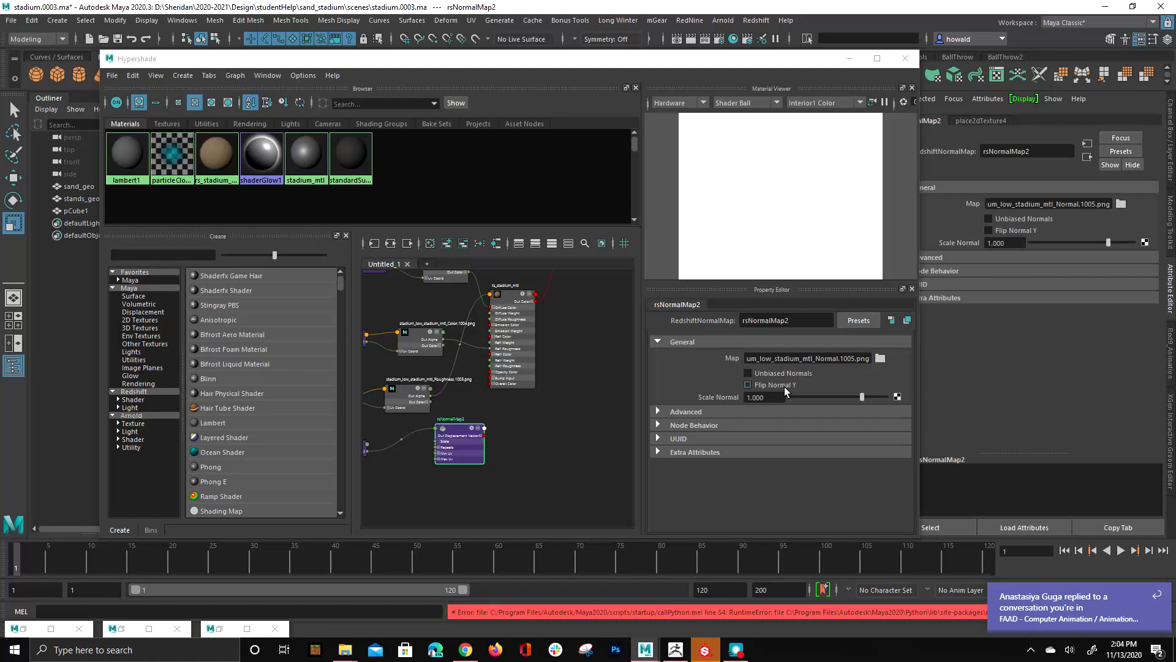
Step: Move the rs_stadium_mtl node clear of the textures and connect rsNormalMap2 to its overall bump map input
left_click_drag(520, 298, 563, 354)
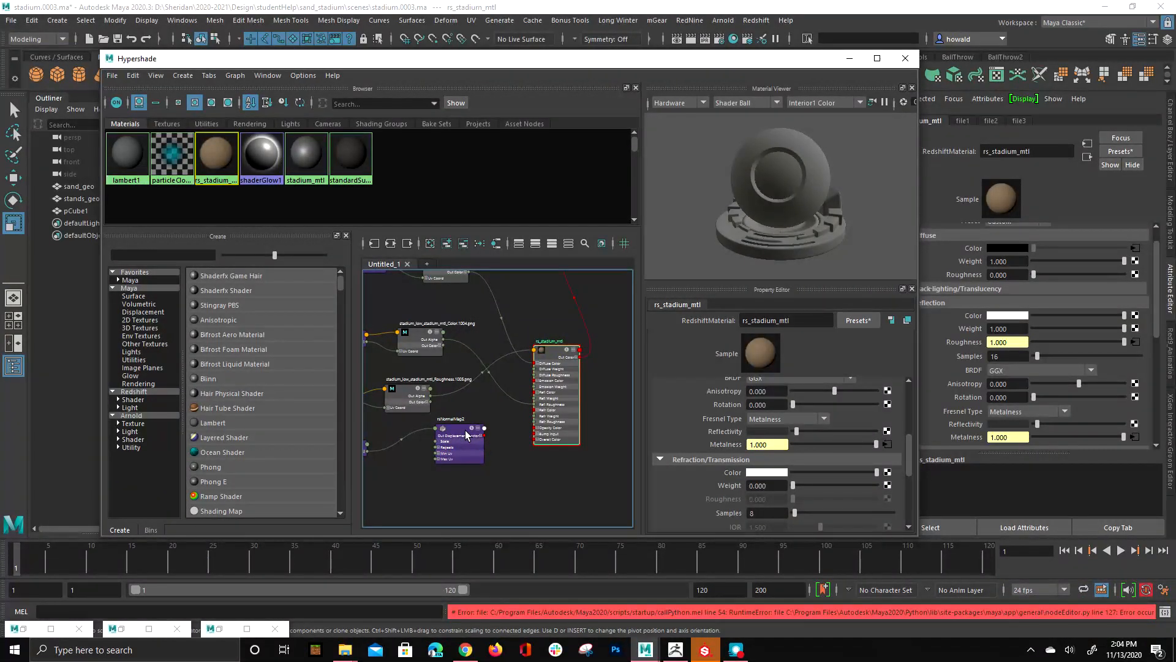
scroll(625, 424, "down", 5)
scroll(680, 466, "down", 4)
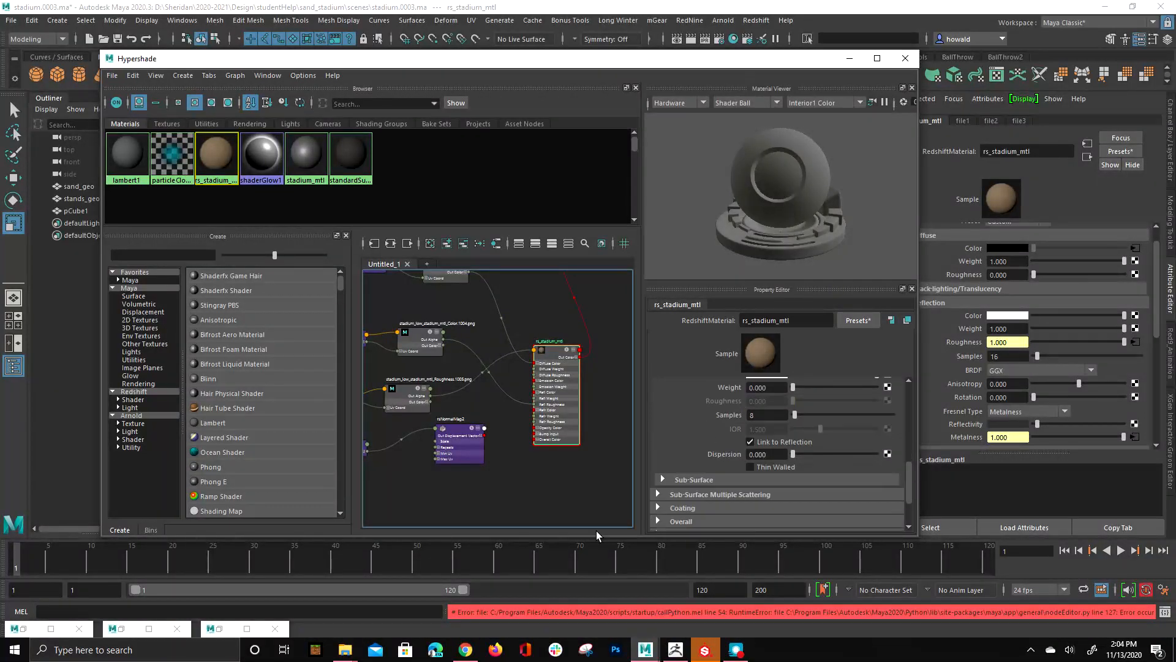
left_click(709, 520)
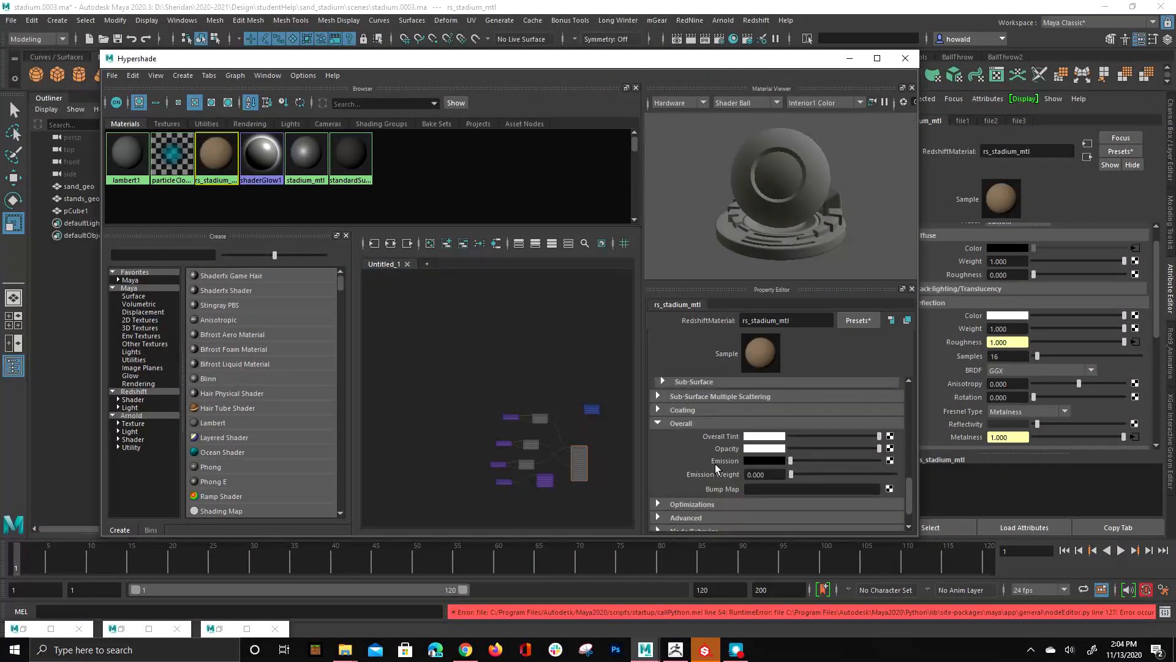
scroll(630, 481, "up", 7)
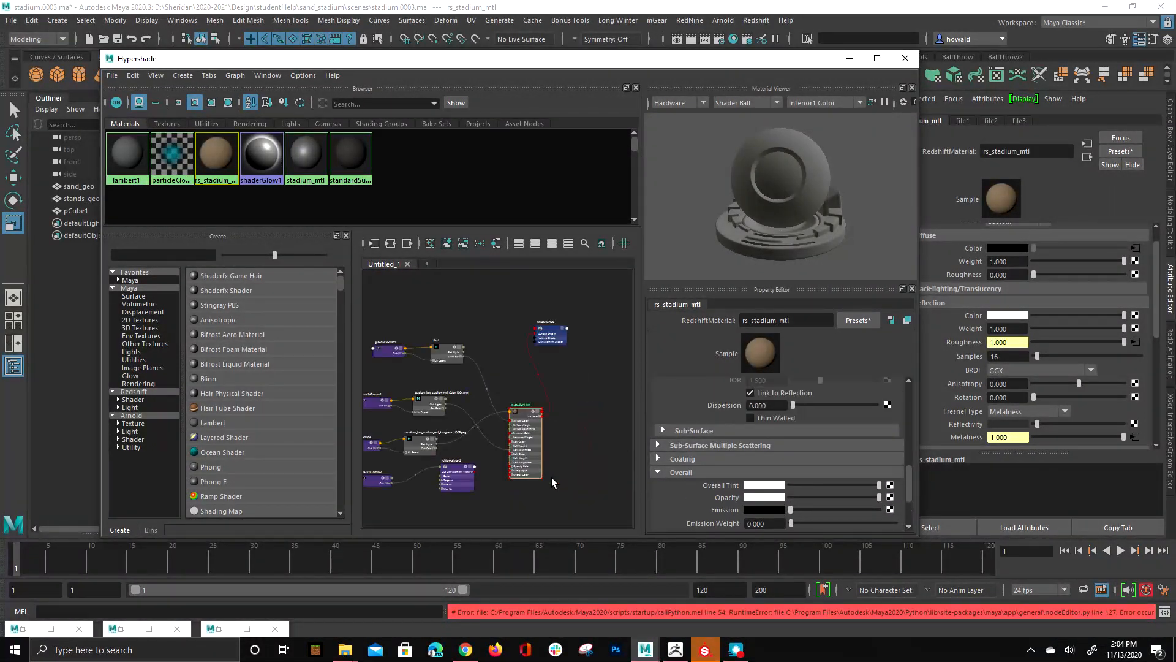
scroll(627, 478, "up", 5)
scroll(810, 483, "down", 4)
scroll(520, 439, "up", 5)
scroll(475, 453, "down", 5)
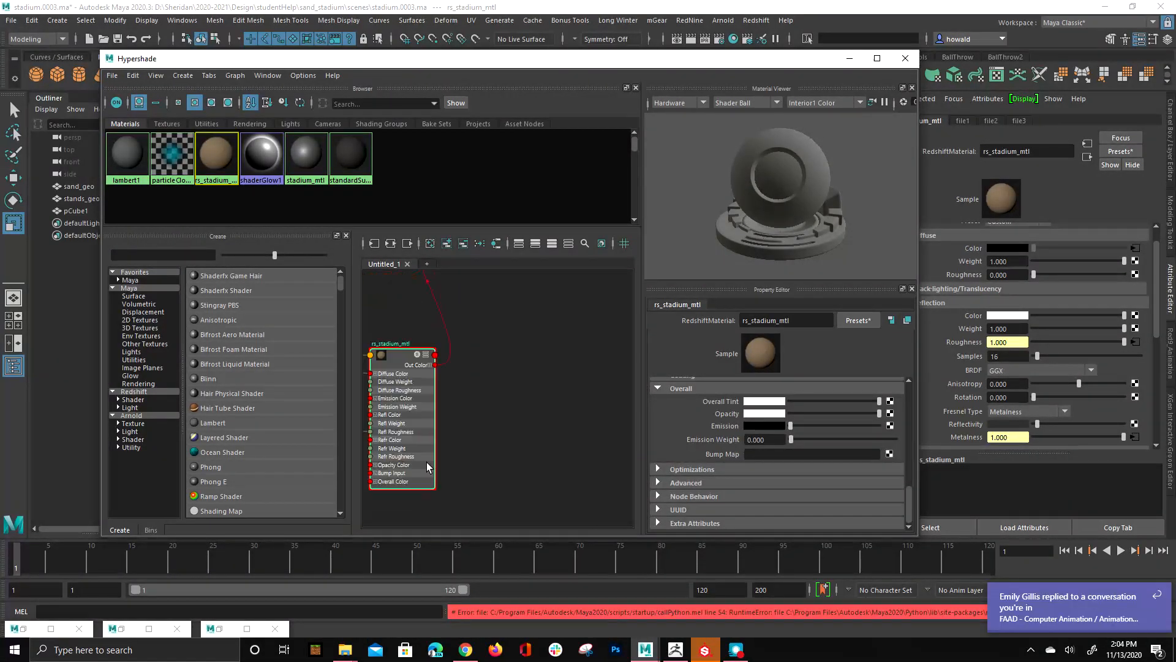
left_click(396, 507)
middle_click_drag(430, 511, 476, 486, "alt")
middle_click_drag(399, 474, 528, 473, "alt")
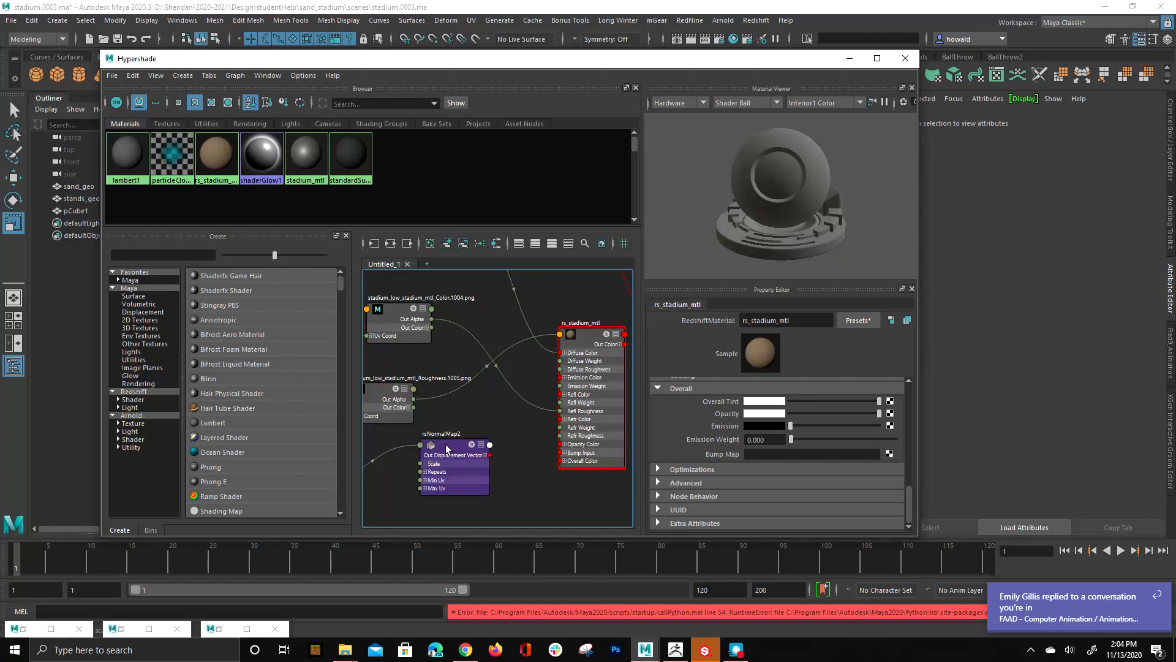
middle_click_drag(723, 458, 723, 458)
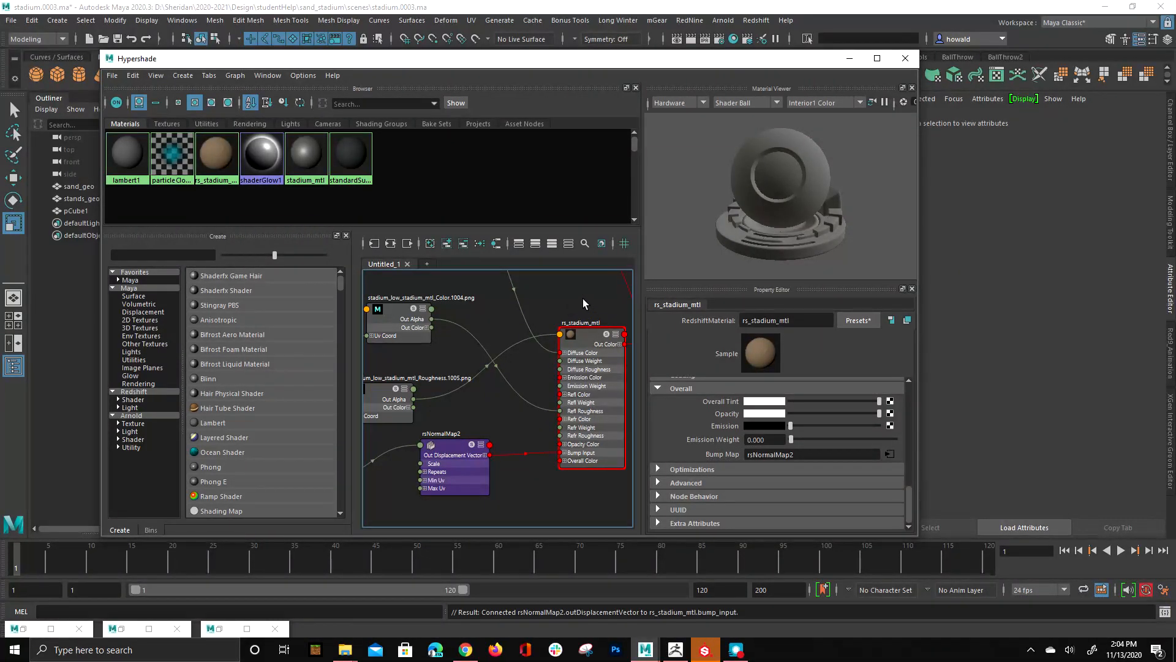
Step: Move the rsMaterial1SG shading group node closer to the rs_stadium_mtl network
scroll(582, 302, "down", 5)
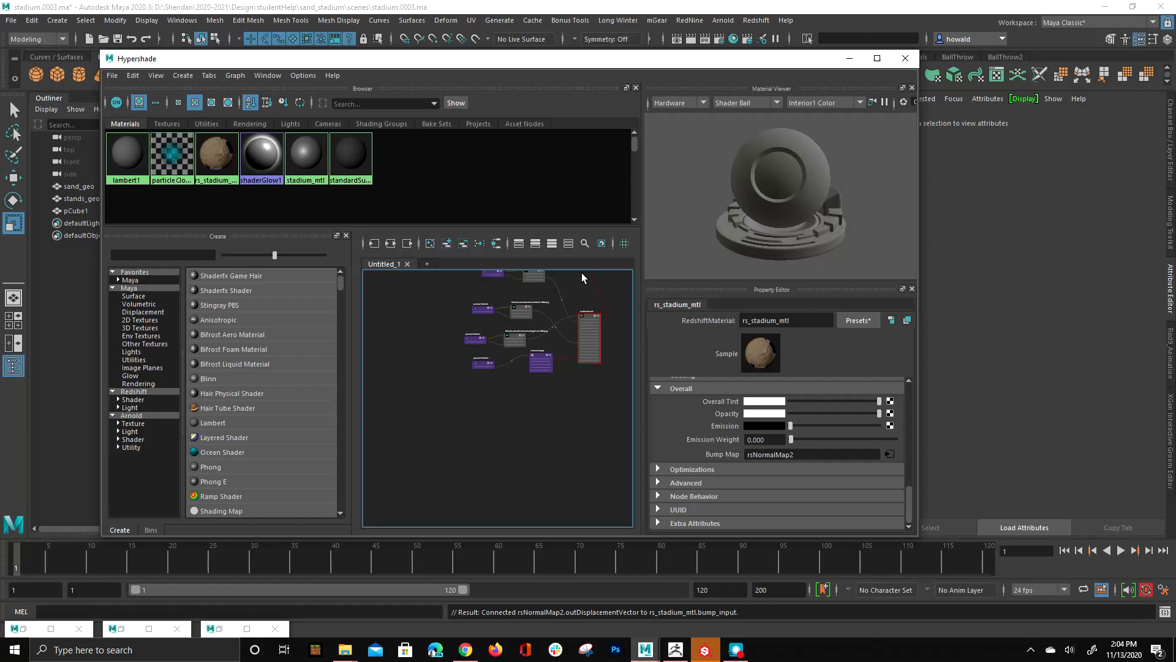
middle_click_drag(547, 383, 391, 463, "alt")
middle_click_drag(435, 392, 493, 424, "alt")
left_click_drag(506, 371, 539, 391)
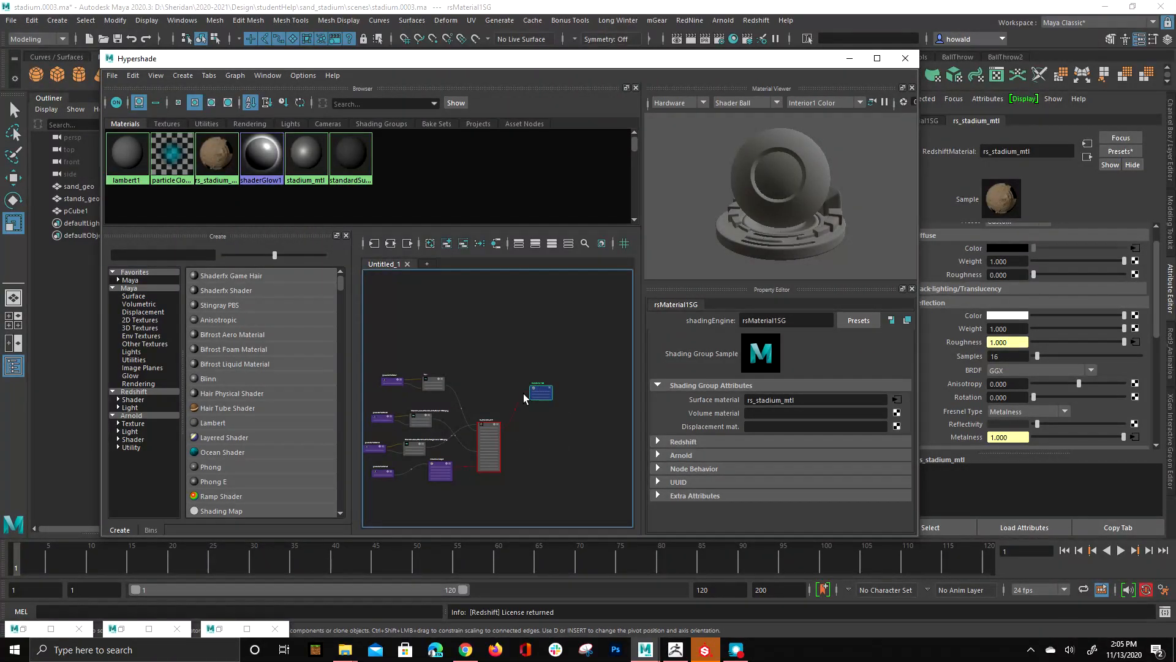
Step: Save the stadium.0003.ma scene
left_click(10, 21)
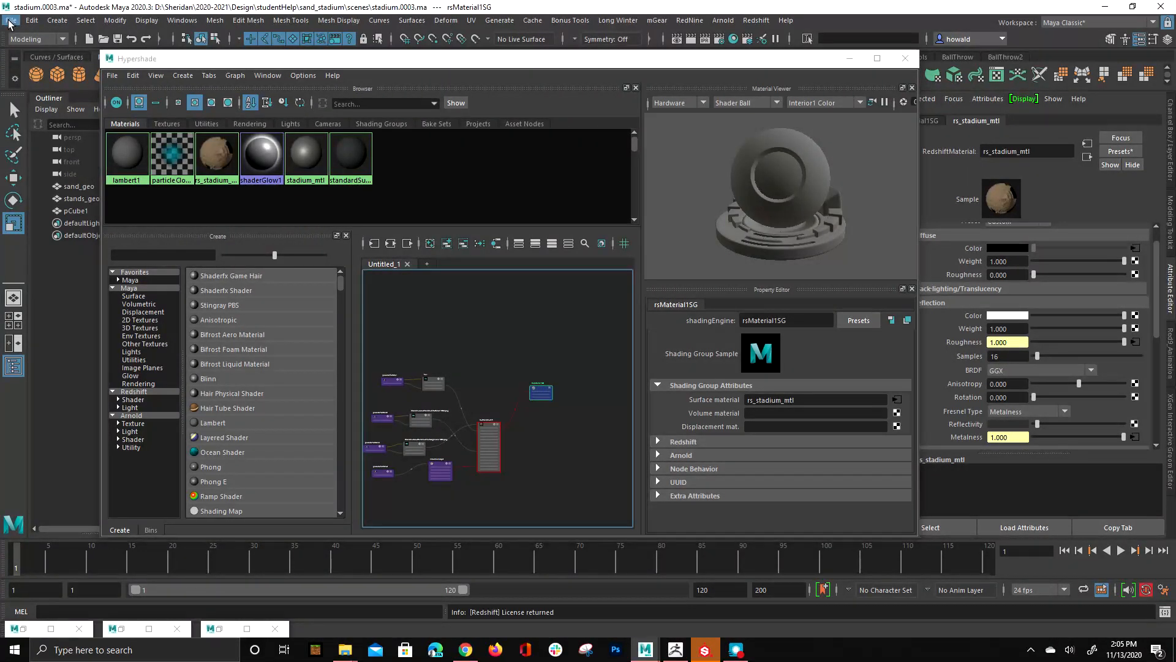
left_click(11, 21)
left_click(36, 61)
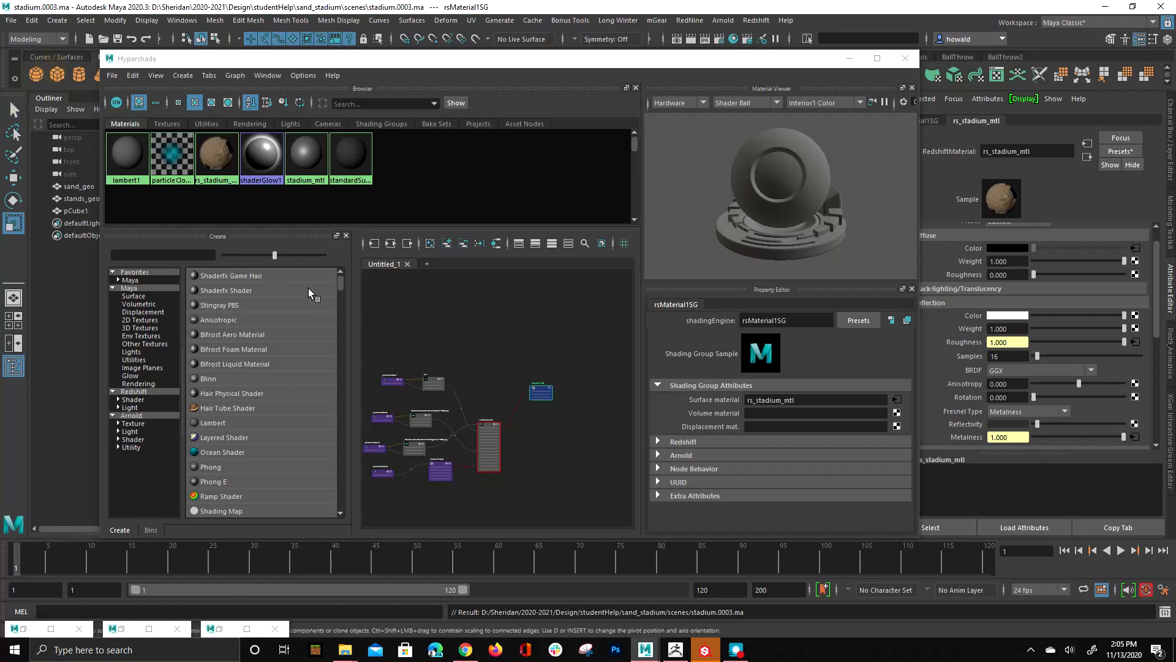
Step: Uncover and orbit the stadium in the perspective view, start a Redshift IPR render, and place the render window beside the model
left_click_drag(676, 58, 268, 24)
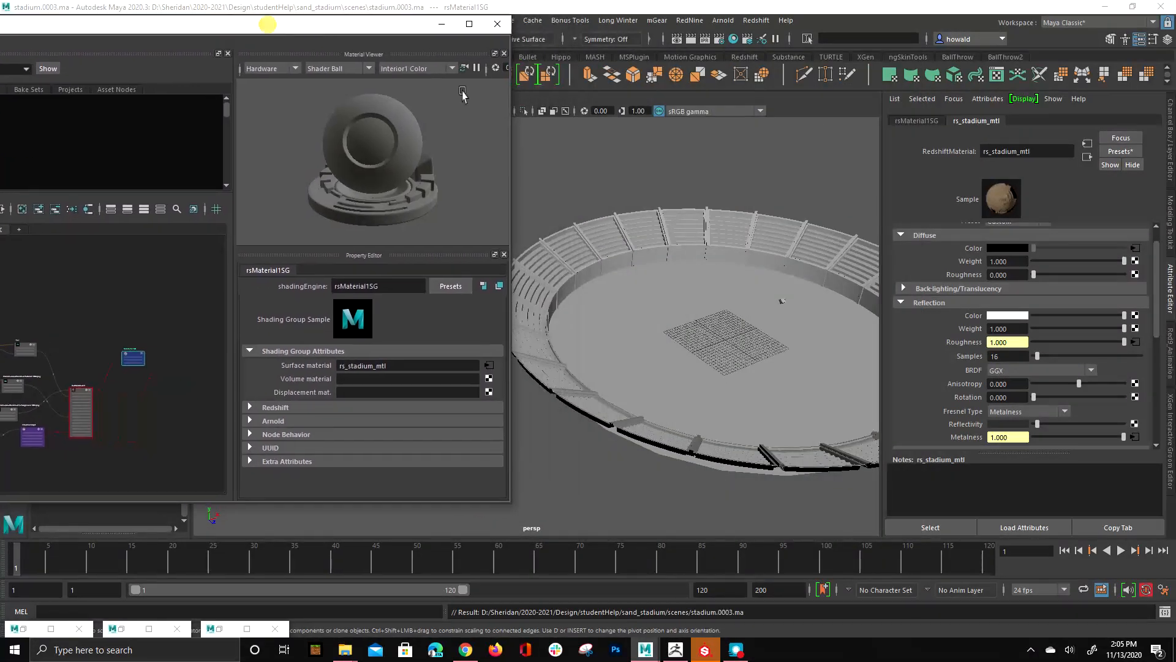
left_click_drag(368, 31, 415, 122)
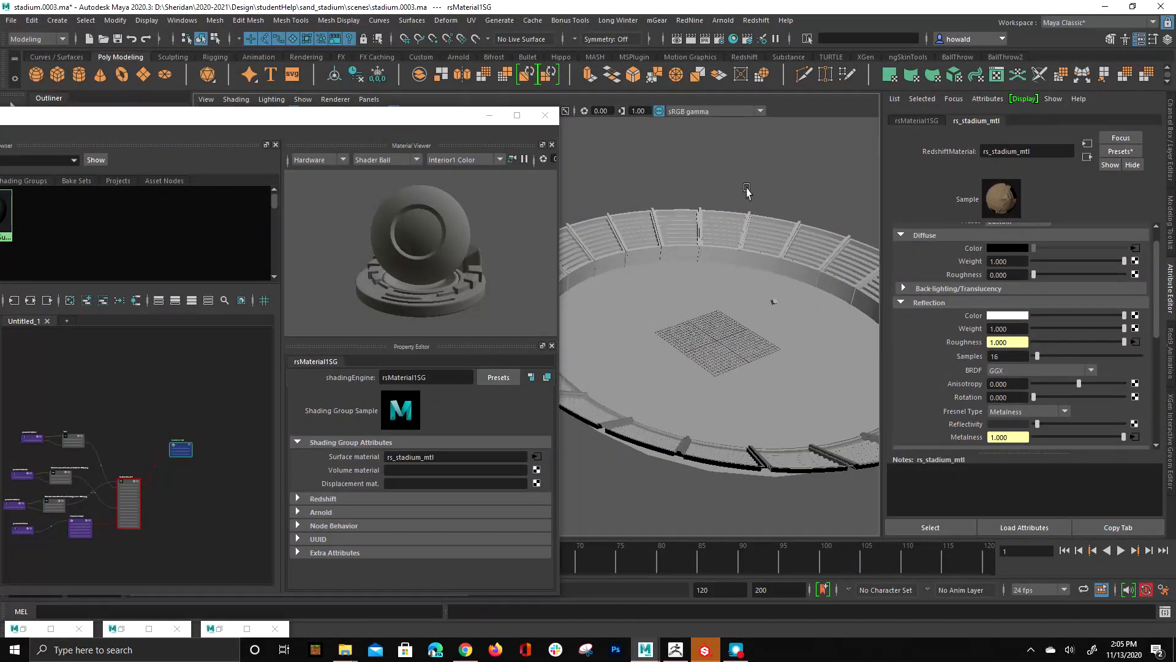
left_click_drag(746, 188, 693, 165, "alt")
left_click_drag(373, 121, 374, 137)
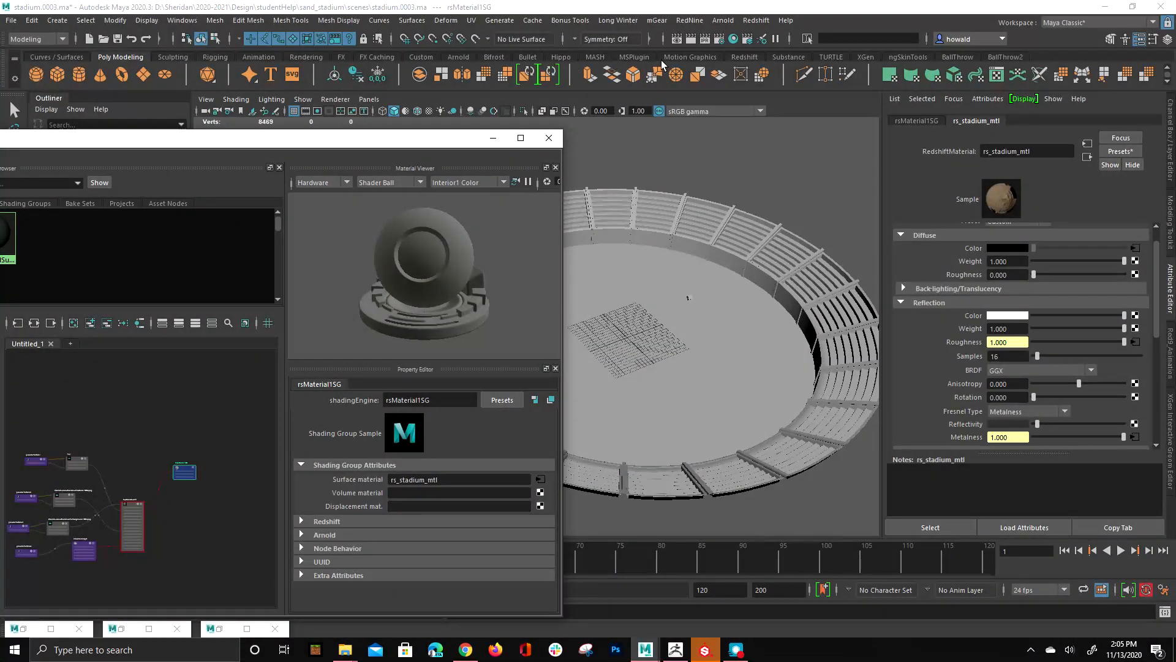
left_click(744, 57)
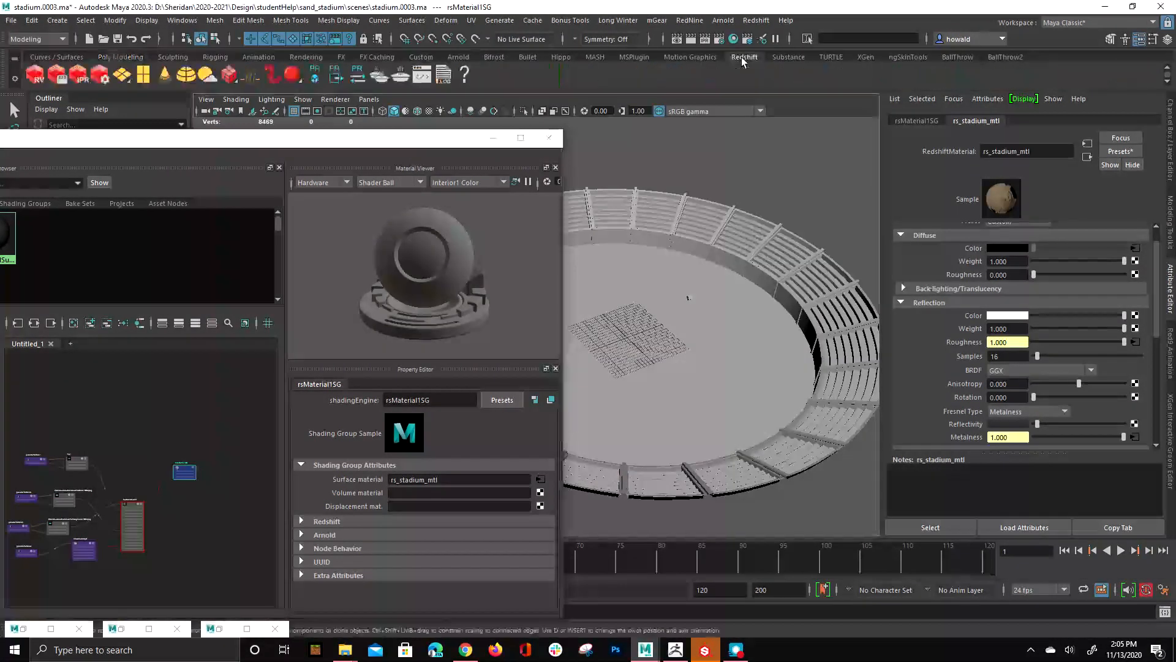
left_click(74, 78)
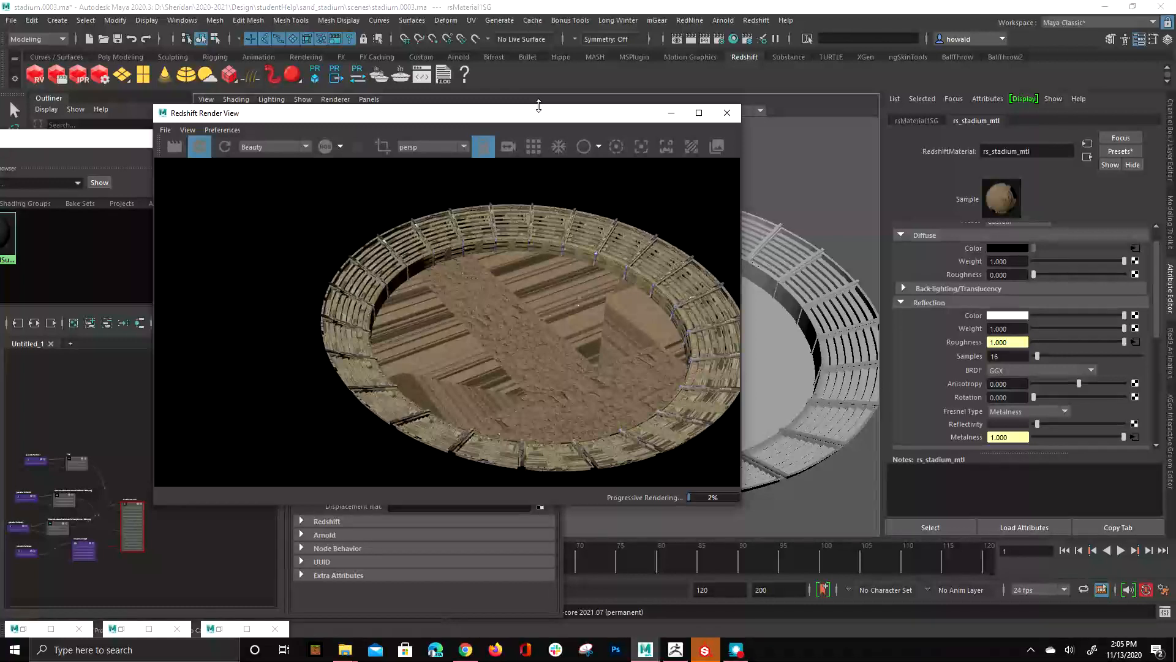
left_click_drag(538, 112, 398, 131)
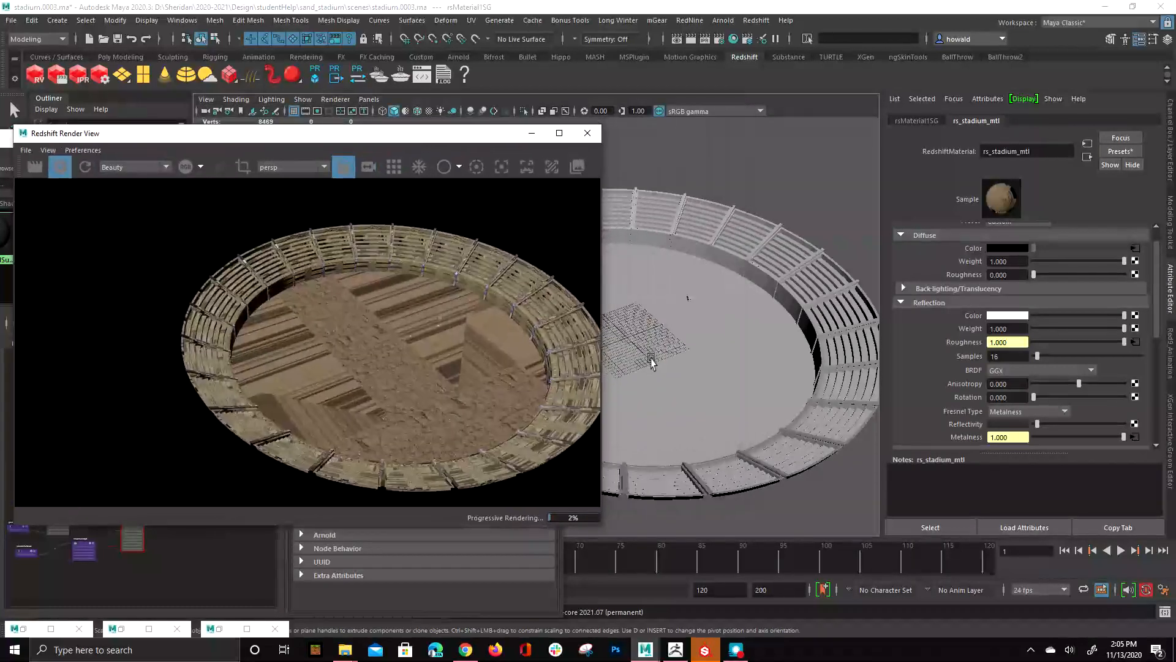
Step: Select the sand mesh and switch to the stands mesh, minimize the render window, and move the Hypershade off the stadium
left_click(651, 362)
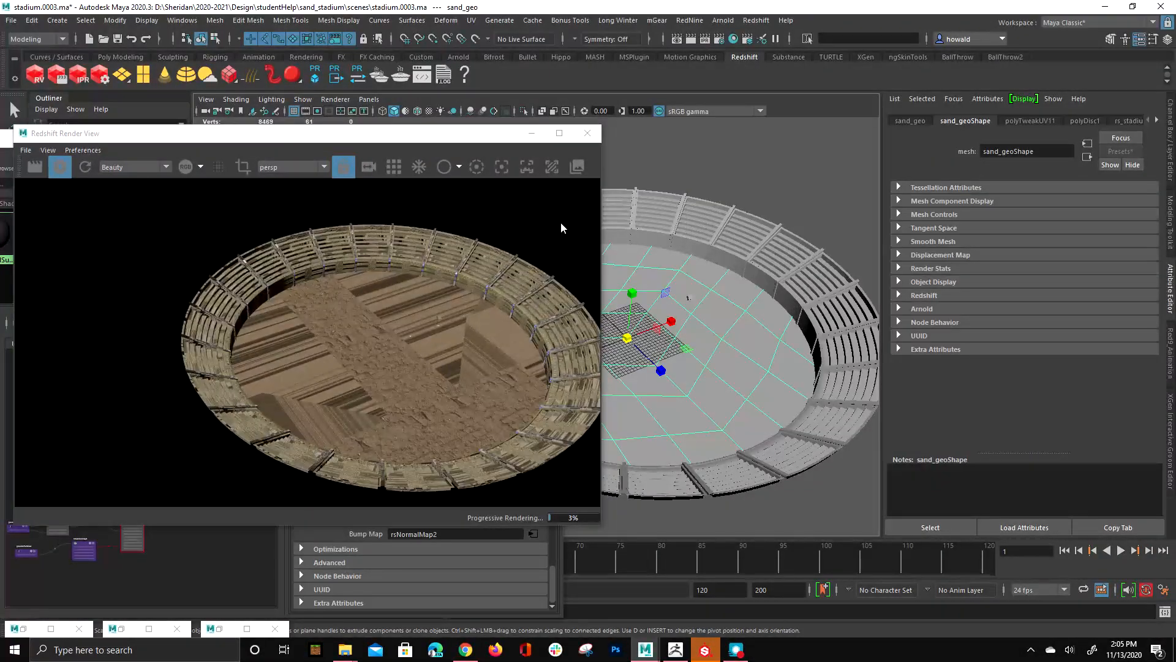
left_click(704, 243)
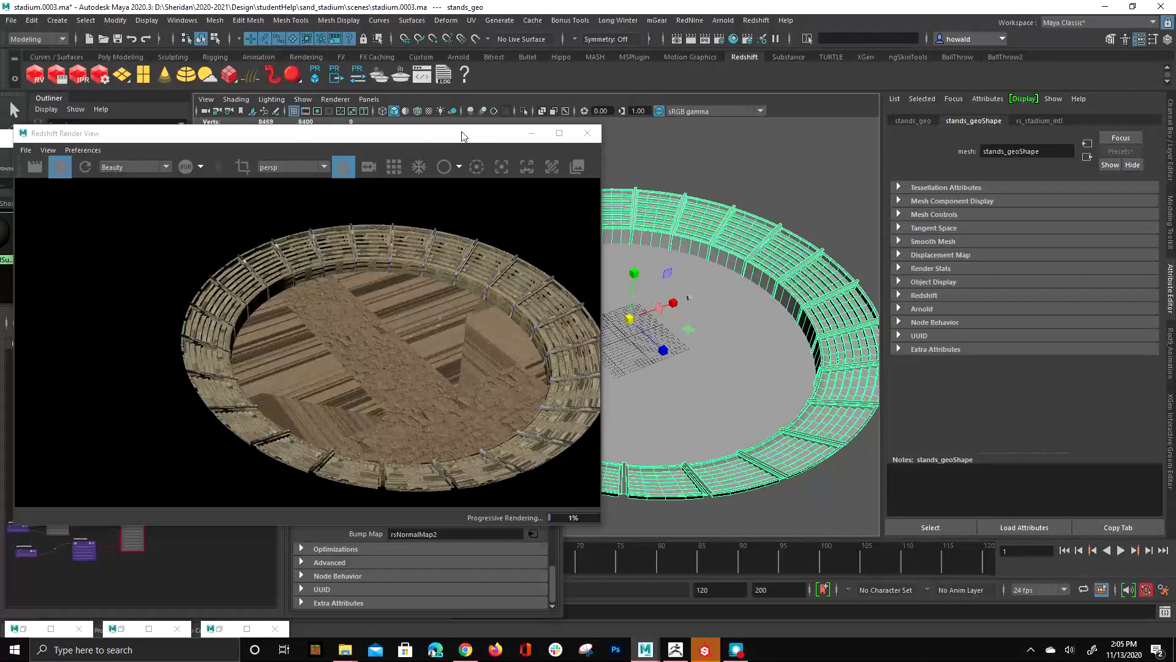
left_click_drag(462, 136, 516, 170)
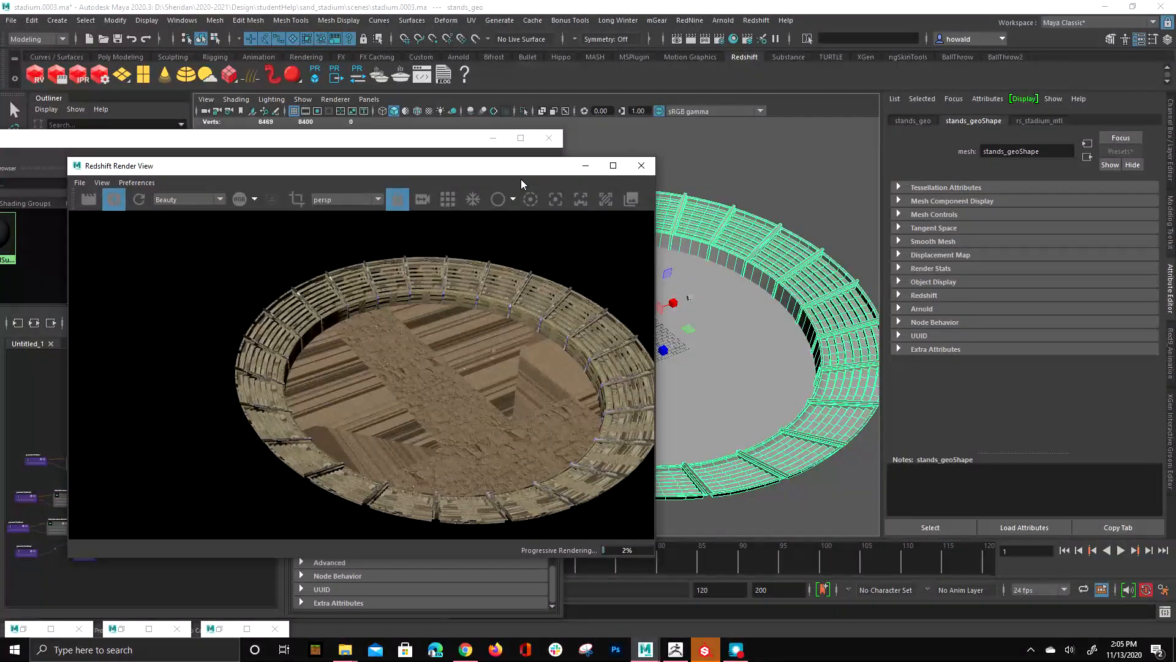
left_click(582, 167)
left_click_drag(465, 141, 344, 203)
scroll(618, 203, "down", 3)
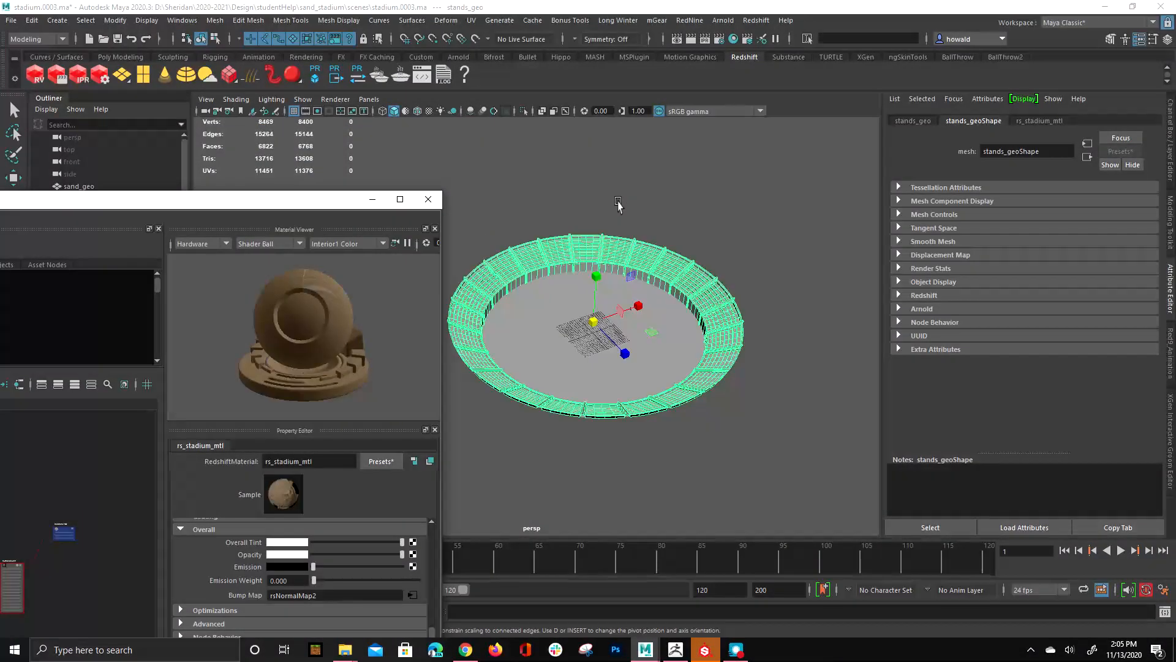
Step: Move the Hypershade clear of the Outliner and delete the sand_geo, stands_geo and pCube1 meshes from the scene
middle_click_drag(687, 408, 750, 428, "alt")
scroll(760, 404, "up", 2)
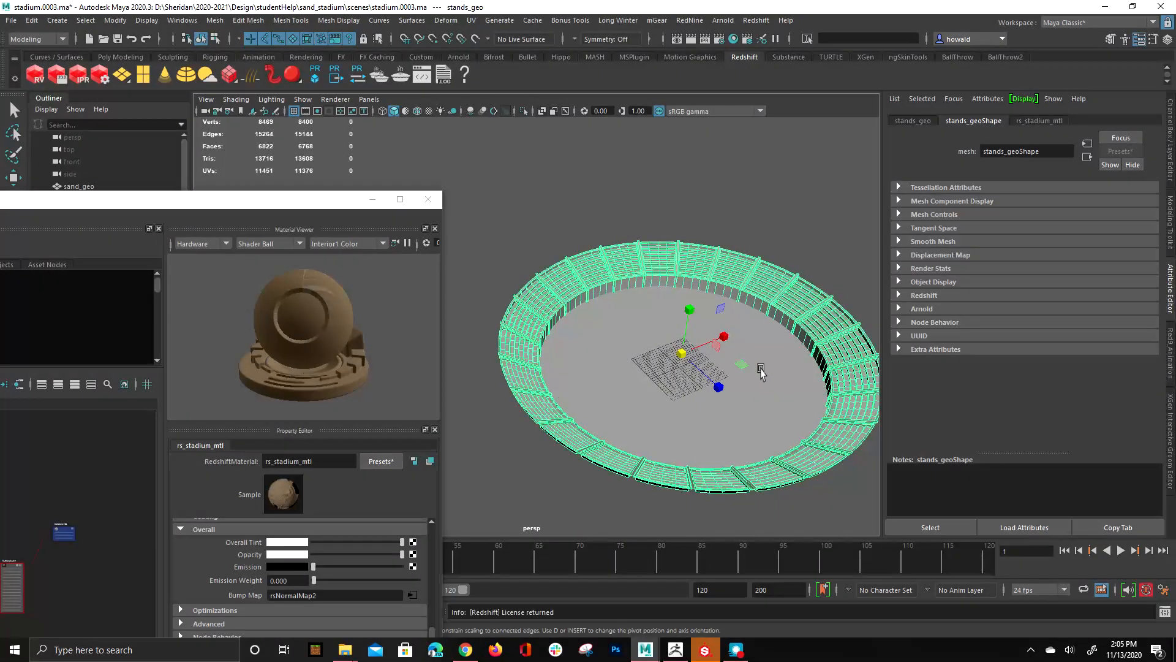
left_click_drag(589, 203, 613, 196, "alt")
left_click_drag(229, 199, 236, 324)
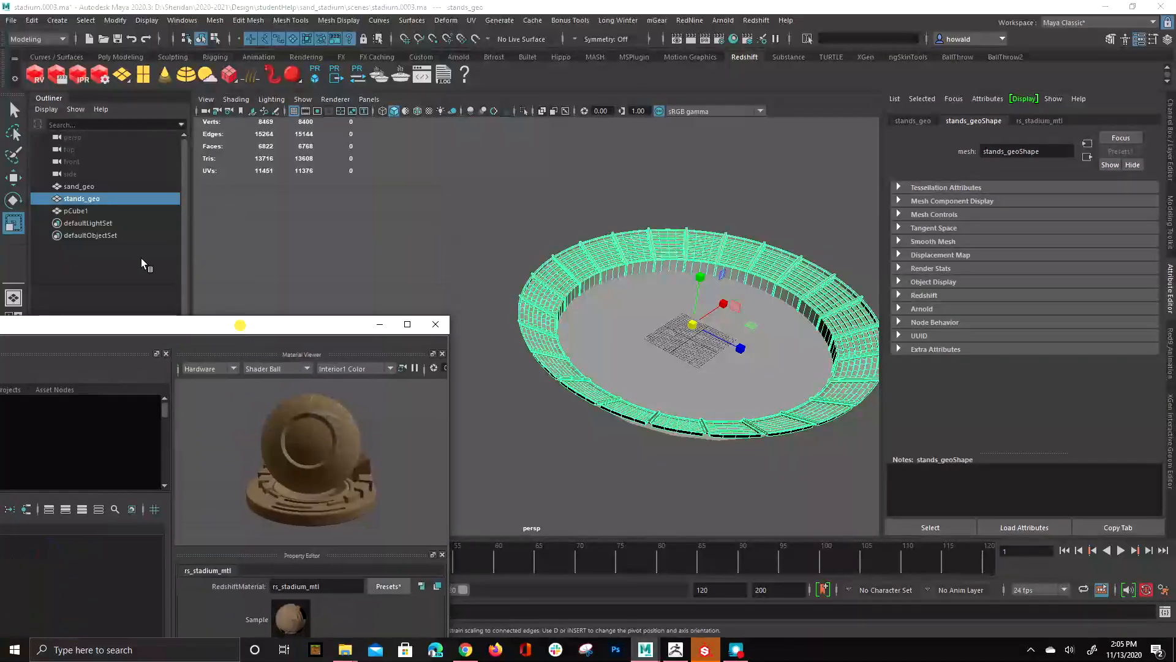
scroll(793, 338, "up", 3)
scroll(793, 339, "down", 2)
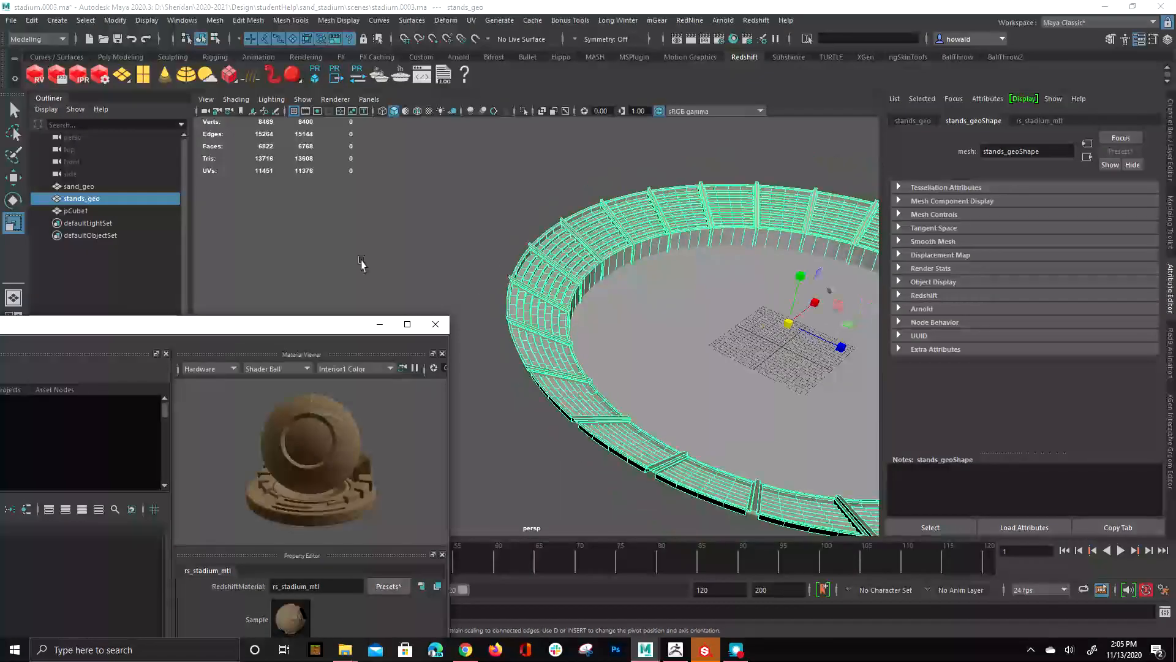
left_click(294, 236)
left_click_drag(129, 186, 125, 208)
key("Delete")
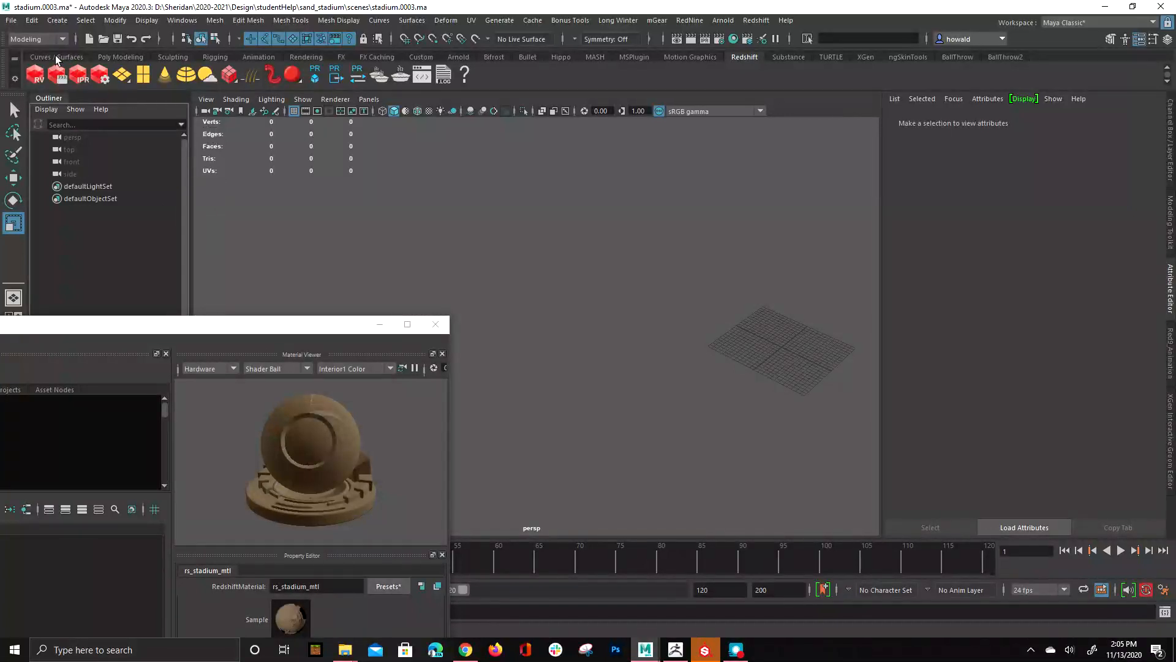
Step: Import stadium_low.fbx from the project's scenes folder into the scene
left_click(9, 20)
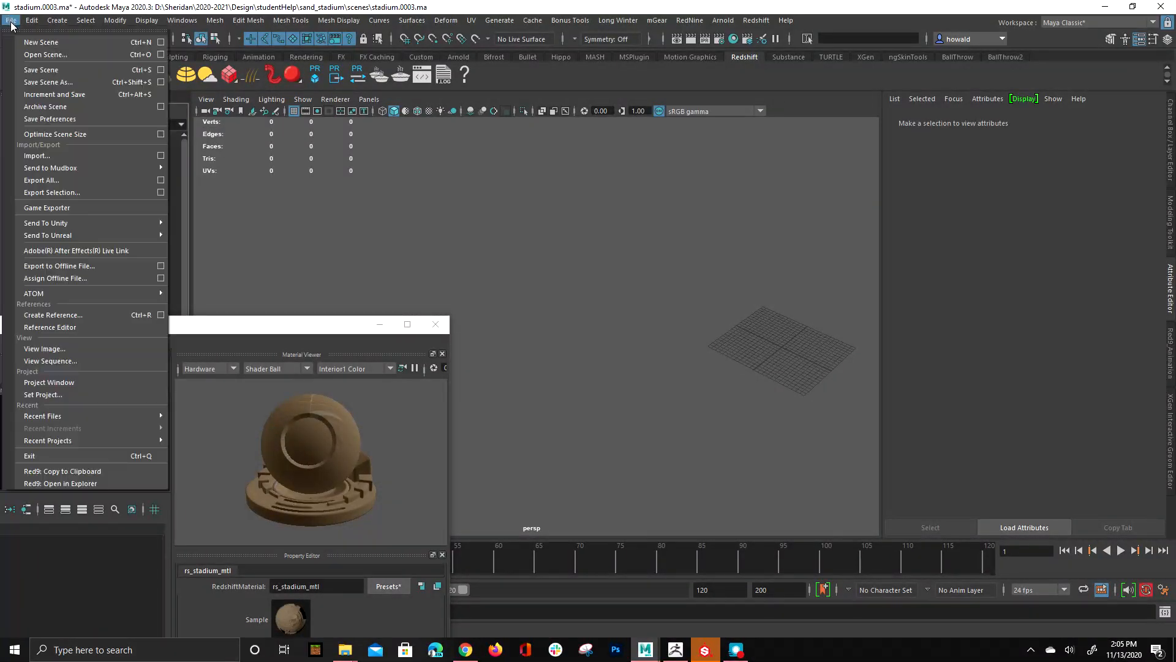
left_click(80, 160)
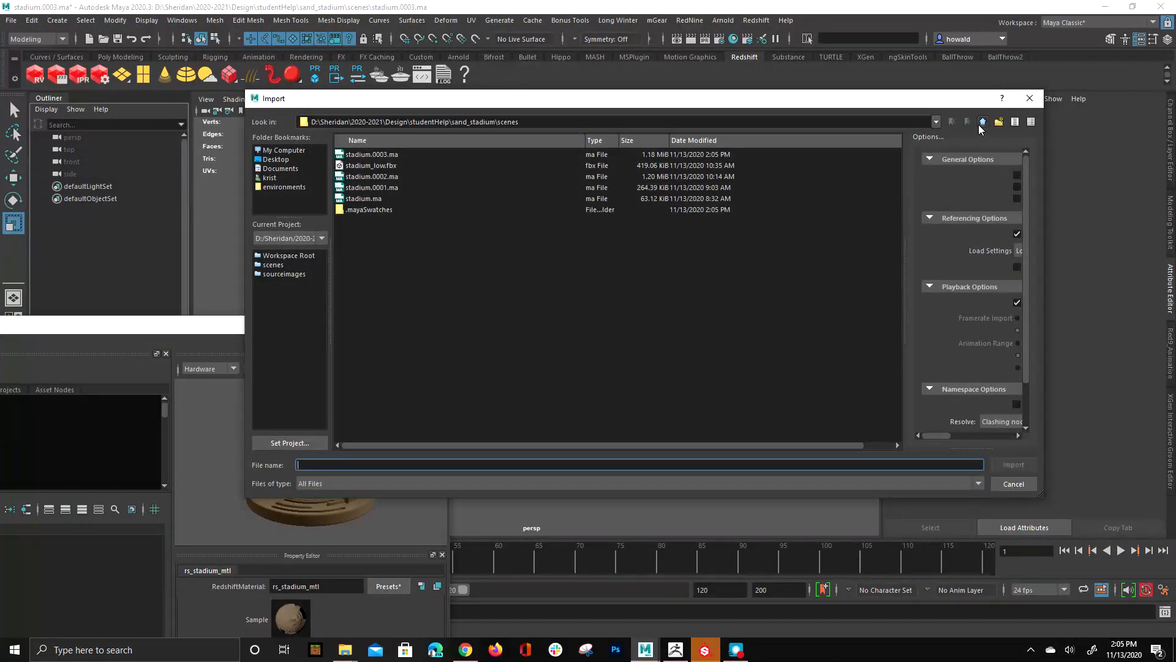
left_click(982, 122)
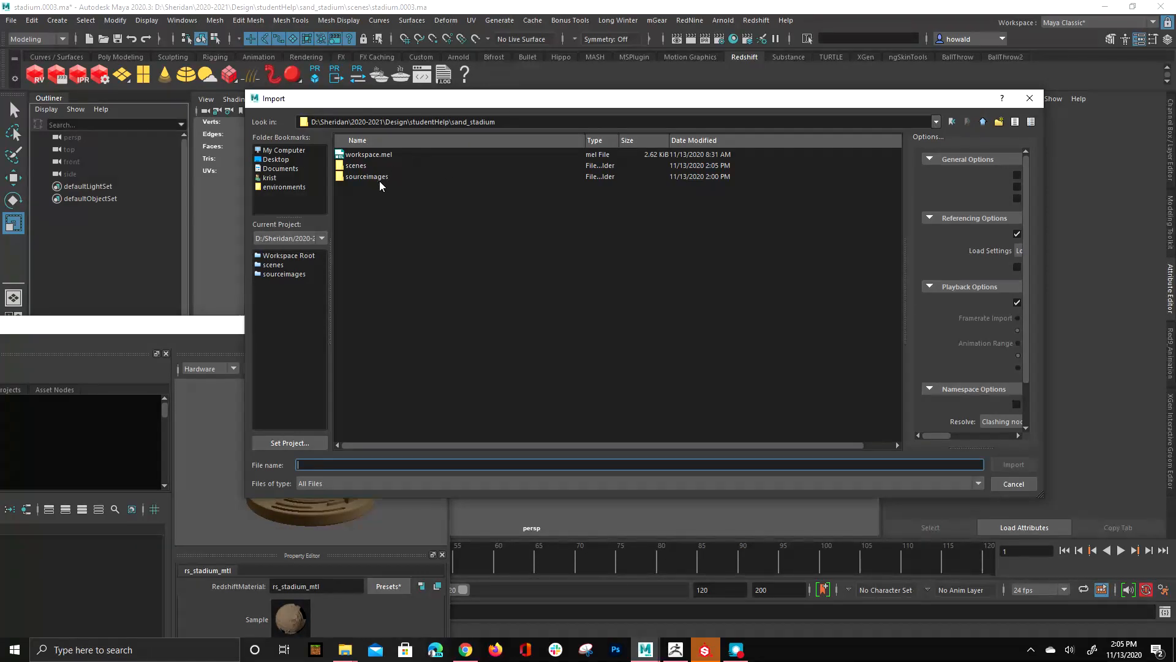
double_click(376, 164)
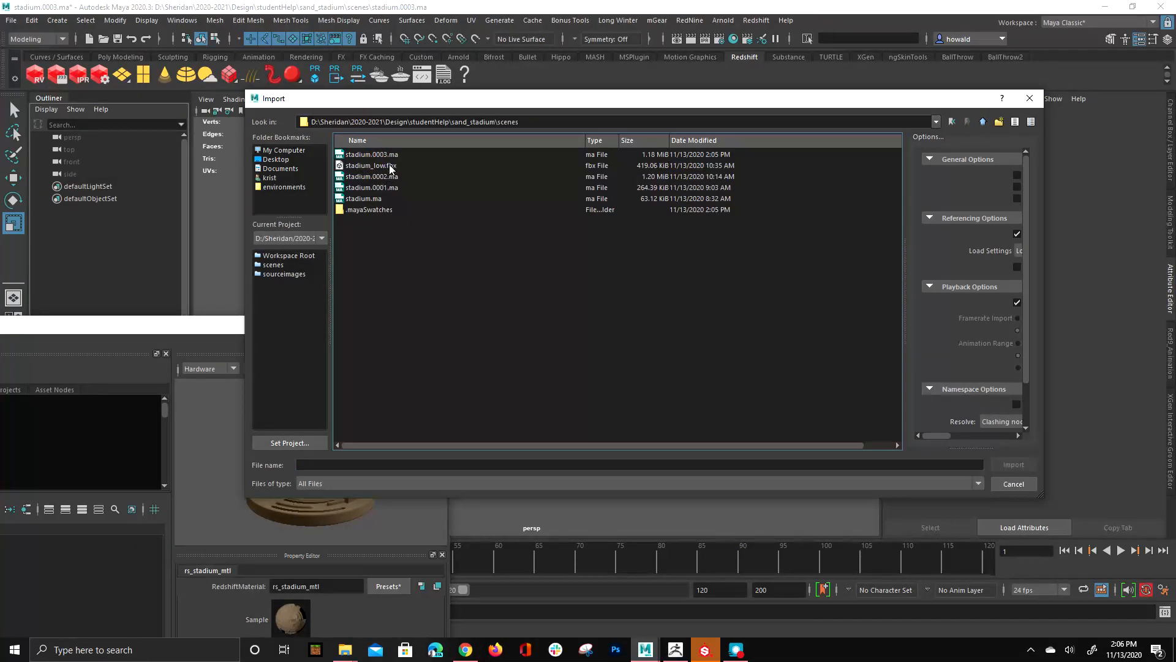
double_click(388, 164)
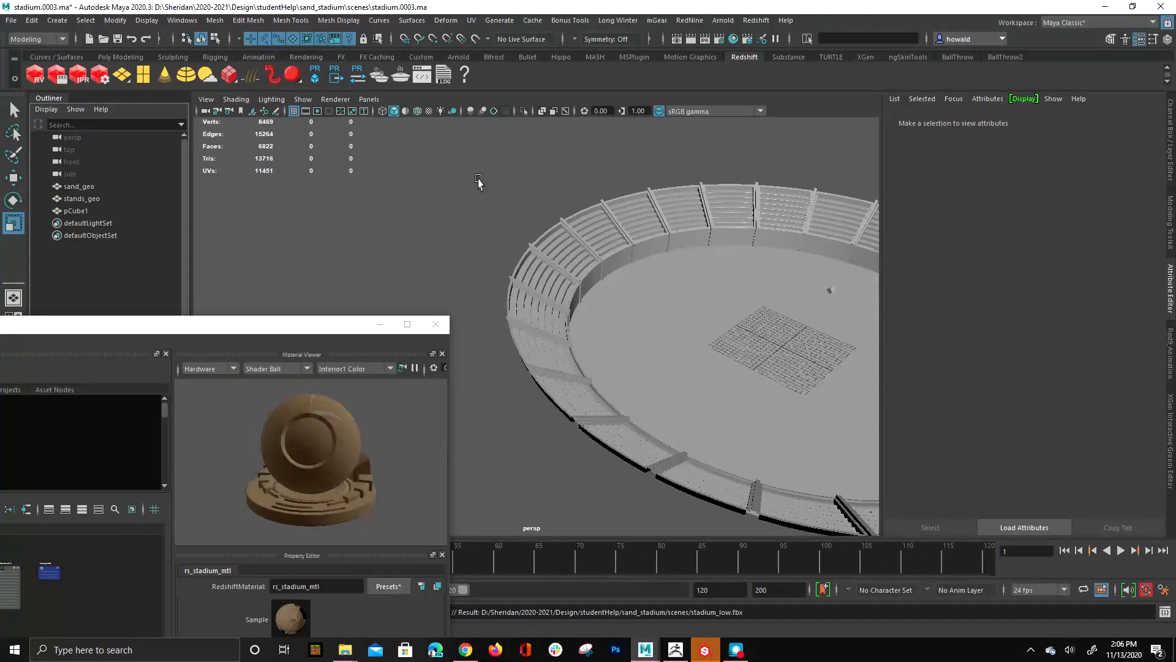
Step: Select all the imported stadium meshes and assign the rs_stadium_mtl material to them
left_click_drag(470, 152, 1109, 558)
left_click(270, 331)
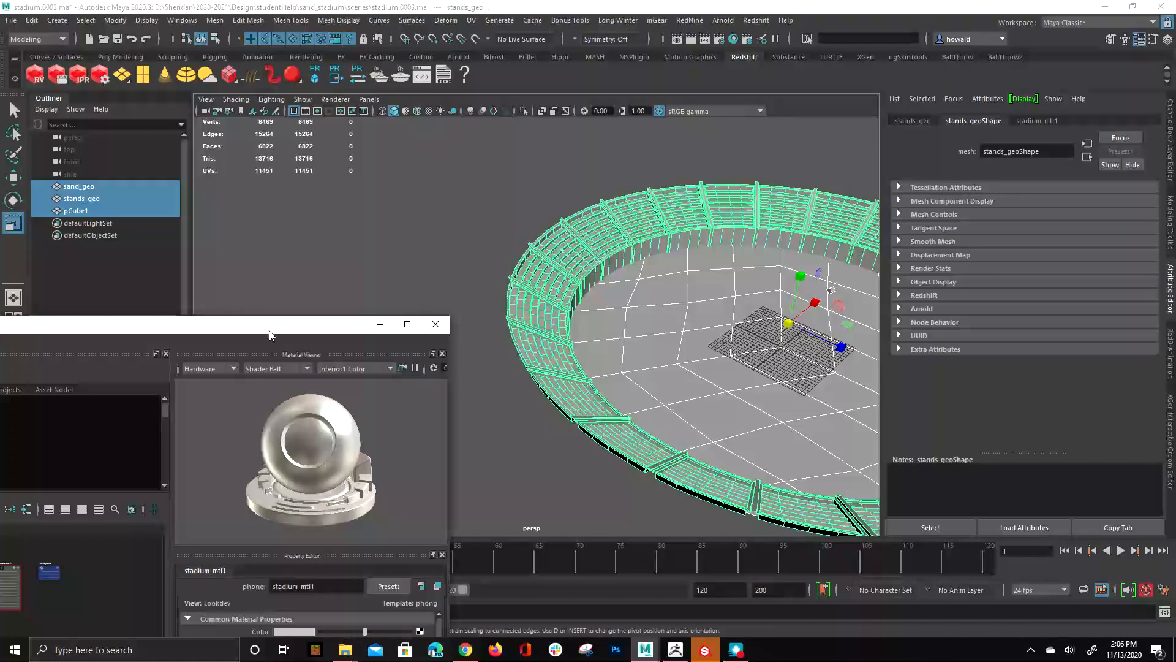
left_click_drag(269, 334, 446, 75)
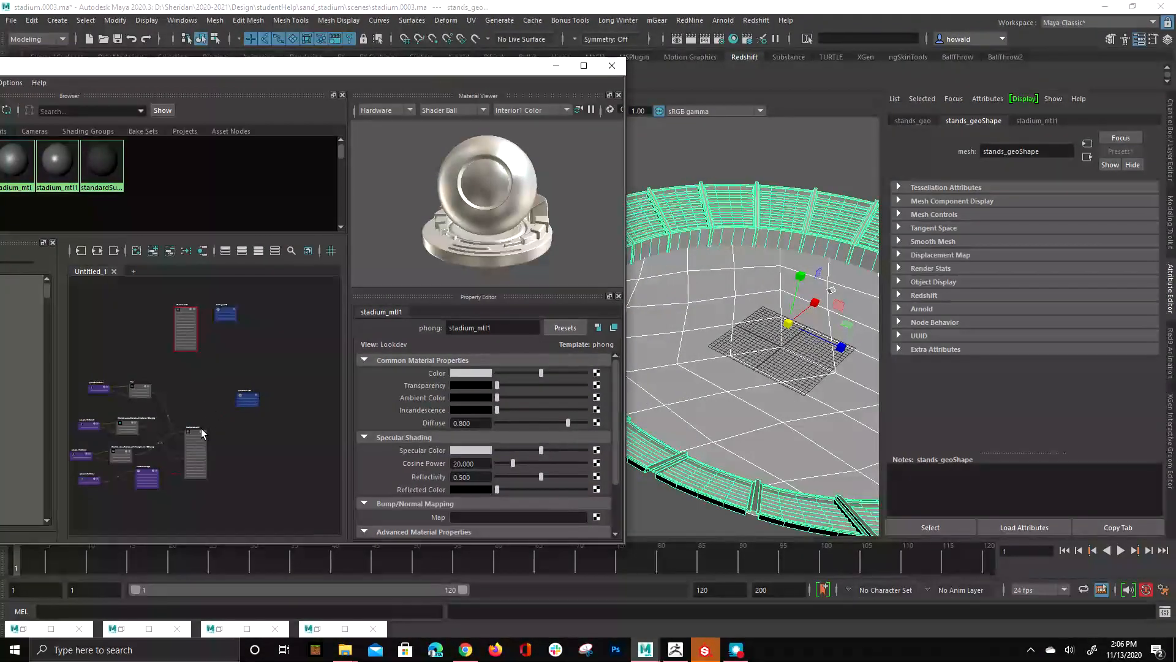
scroll(212, 406, "up", 5)
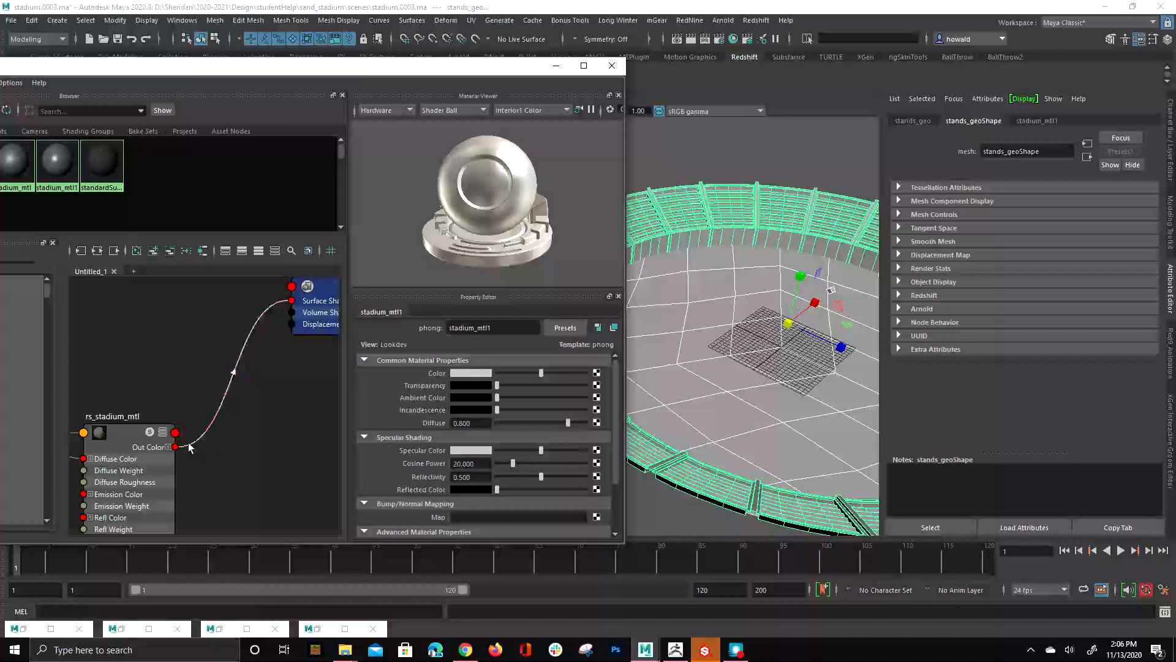
right_click(109, 439)
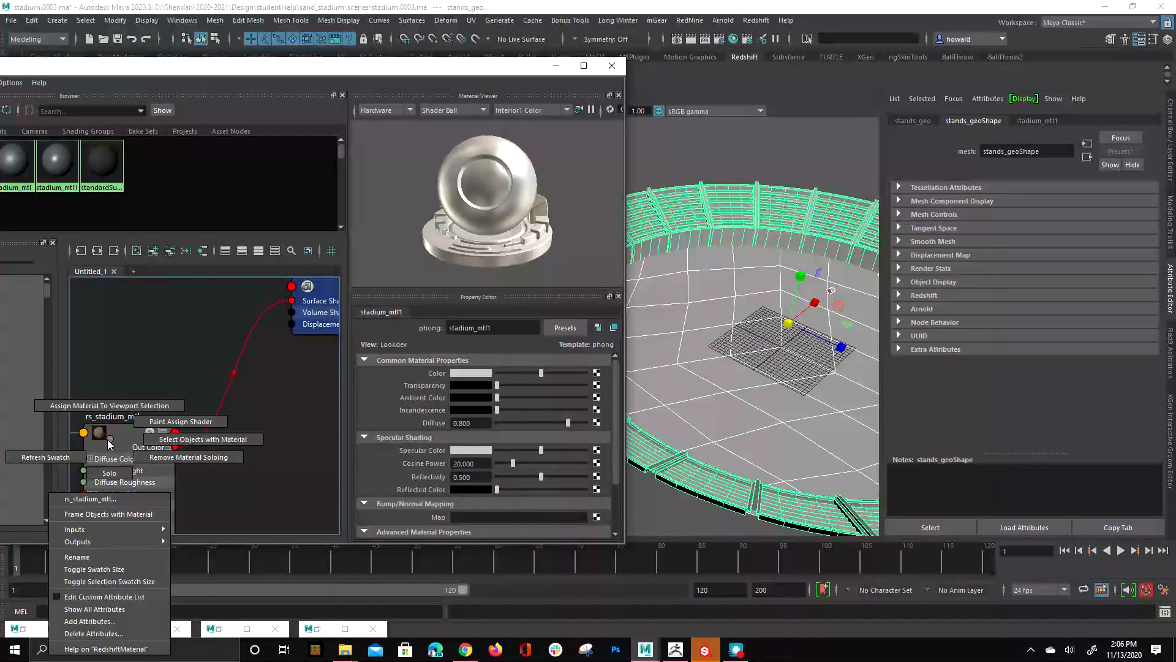
left_click(104, 406)
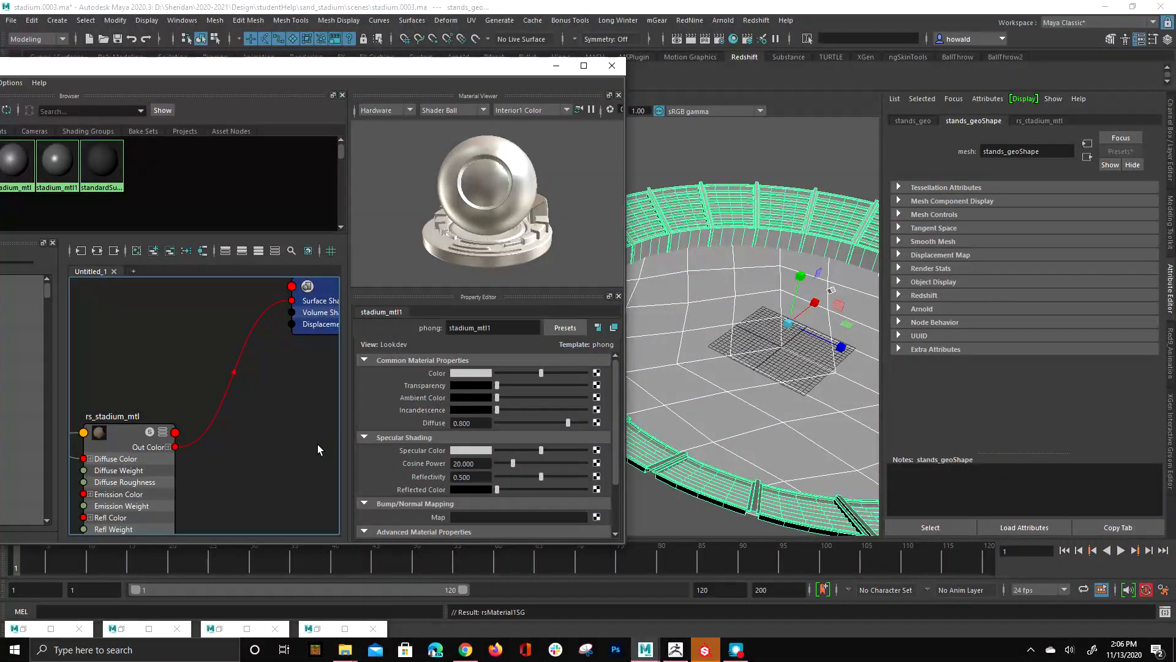
Step: Replace the tile number 1005 in rsNormalMap2's map path with <UDIM>, and move the node further below the roughness file node
scroll(484, 196, "up", 3)
left_click_drag(523, 71, 733, 51)
scroll(478, 395, "down", 6)
scroll(447, 414, "up", 4)
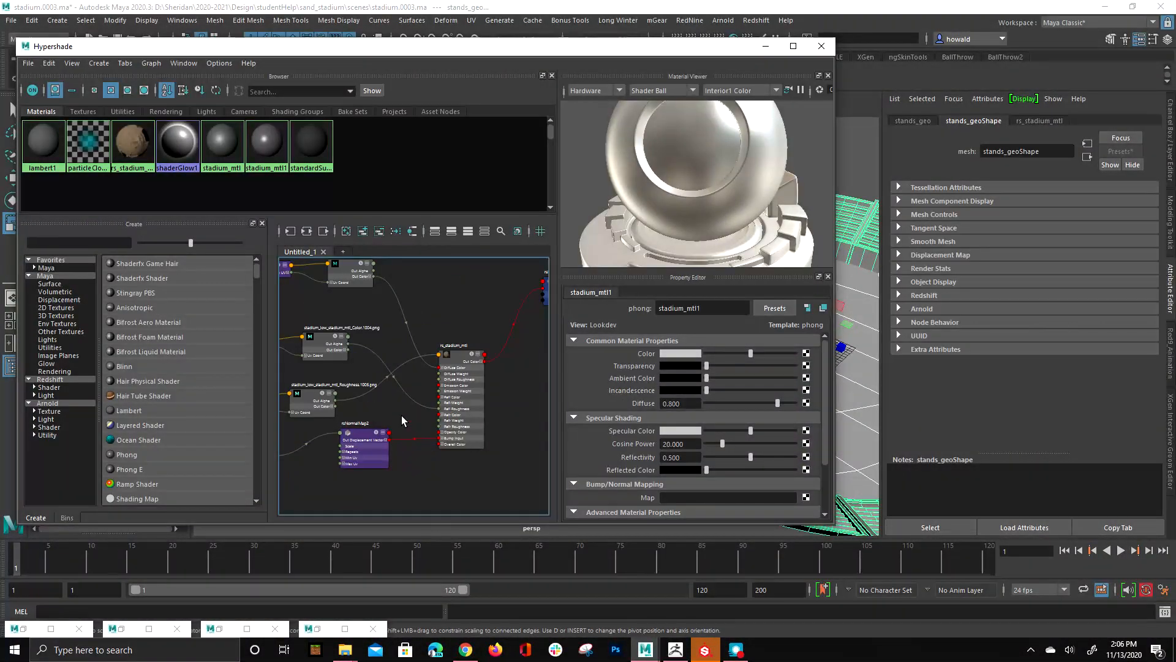
left_click(363, 433)
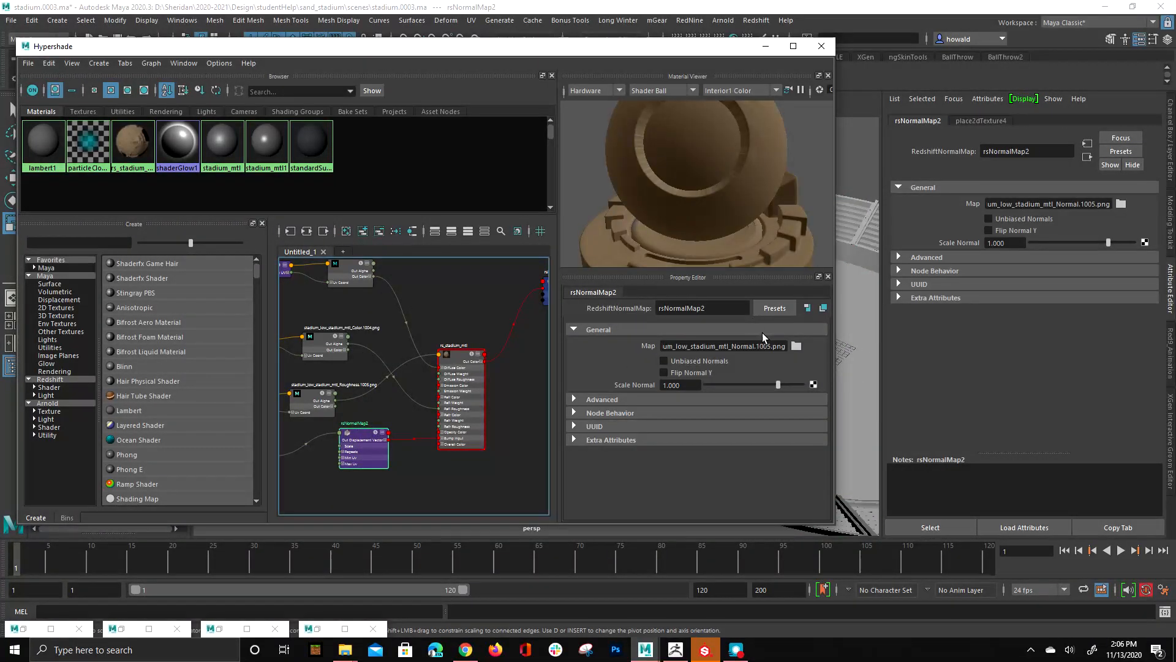
left_click(770, 347)
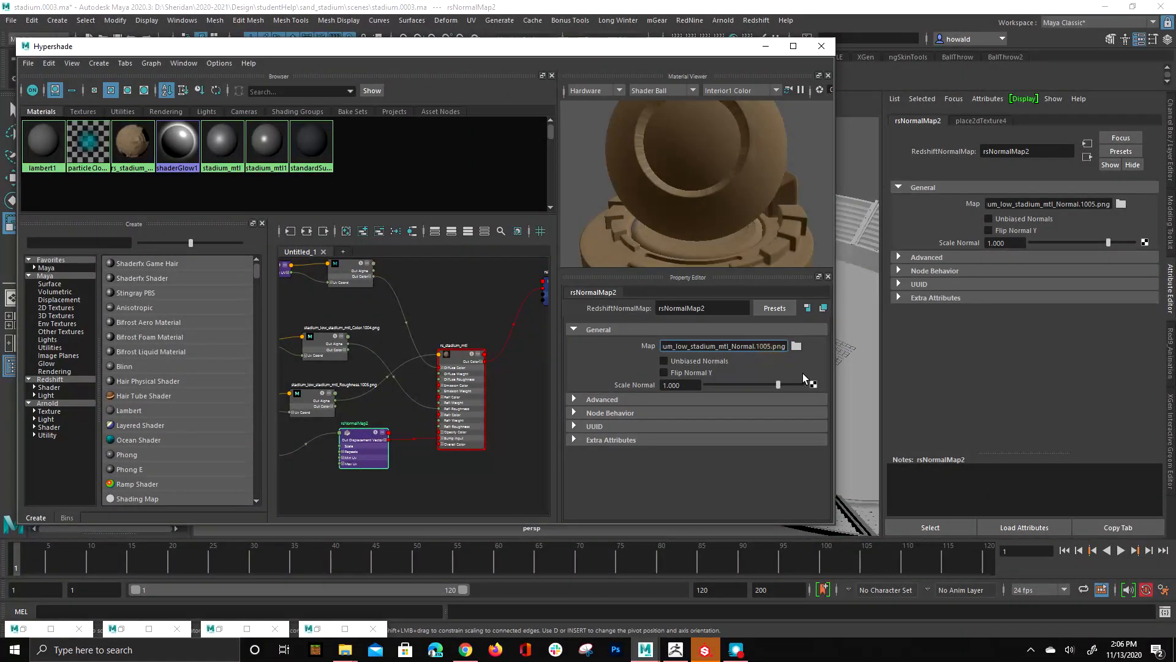
key("BackSpace")
key("BackSpace")
key("BackSpace")
key("BackSpace")
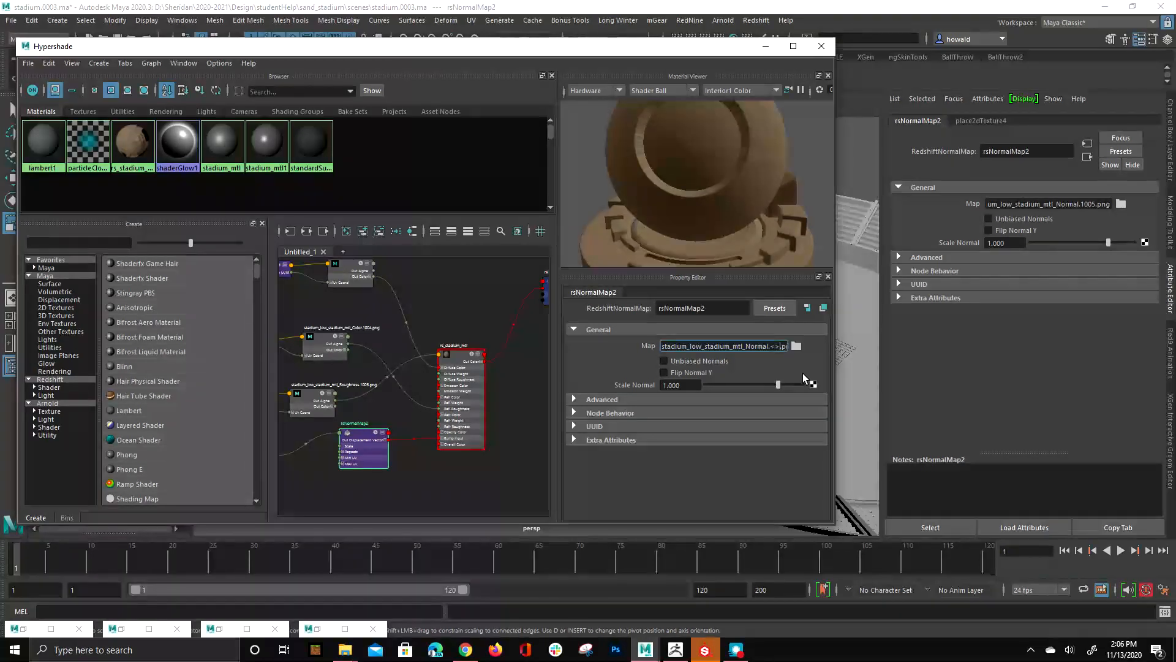
key("Left")
type("UDIM")
left_click(448, 307)
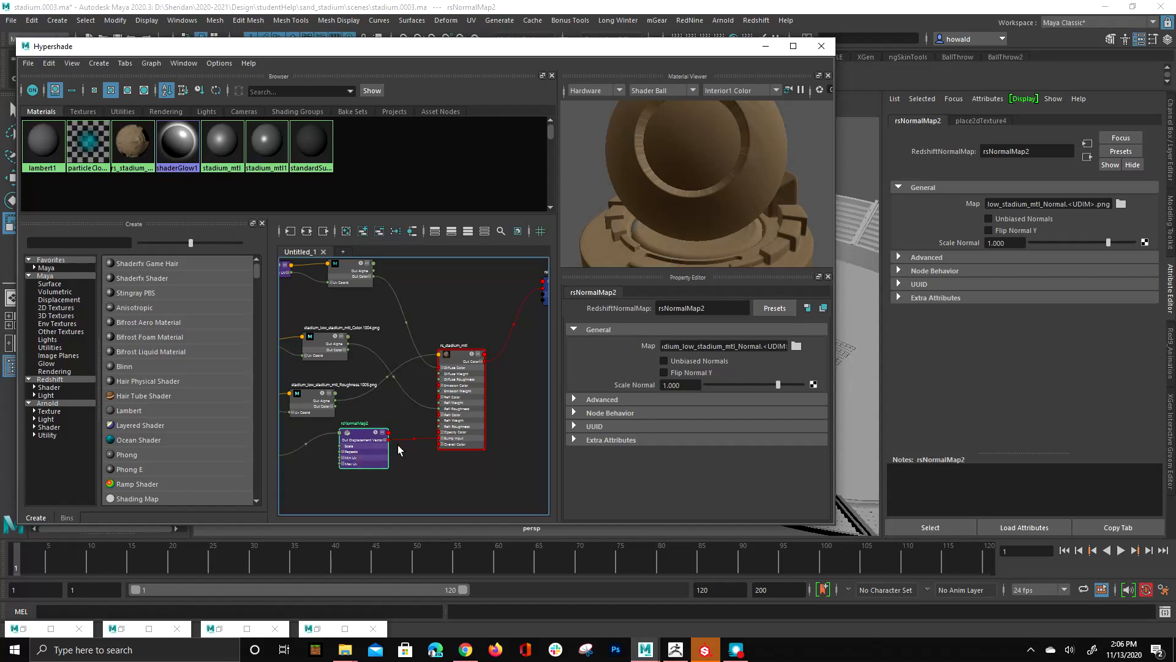
left_click_drag(363, 431, 374, 464)
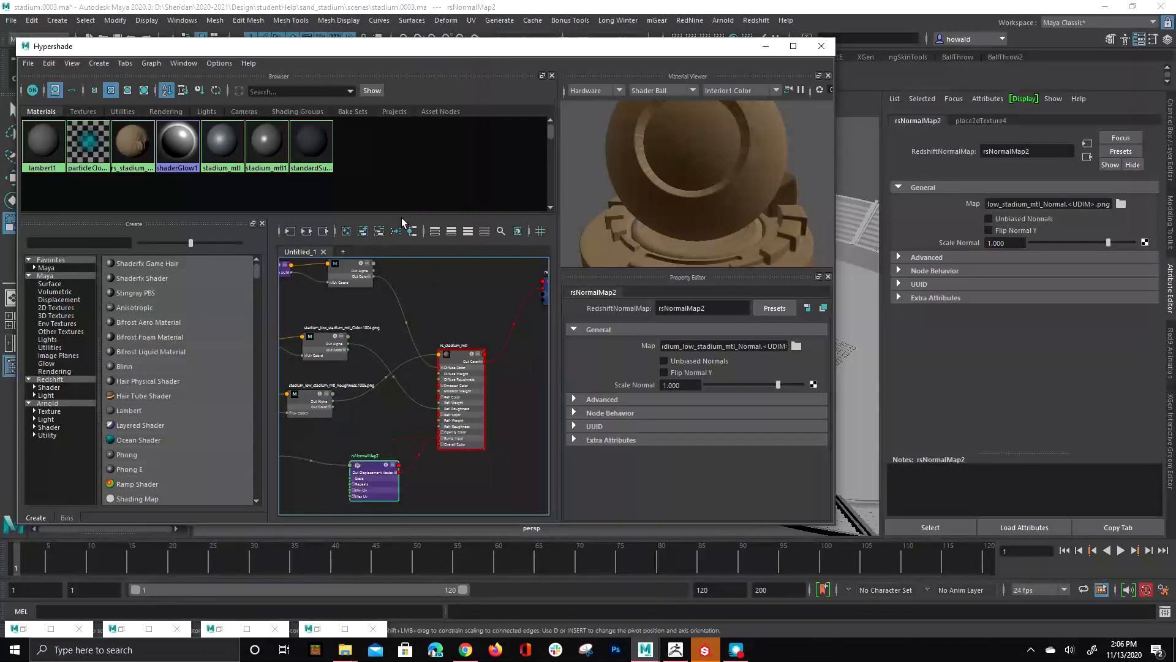
Step: Check the UDIM settings of the metalness, roughness and color file nodes, and generate the UDIM preview for the color texture
double_click(316, 394)
left_click(314, 398)
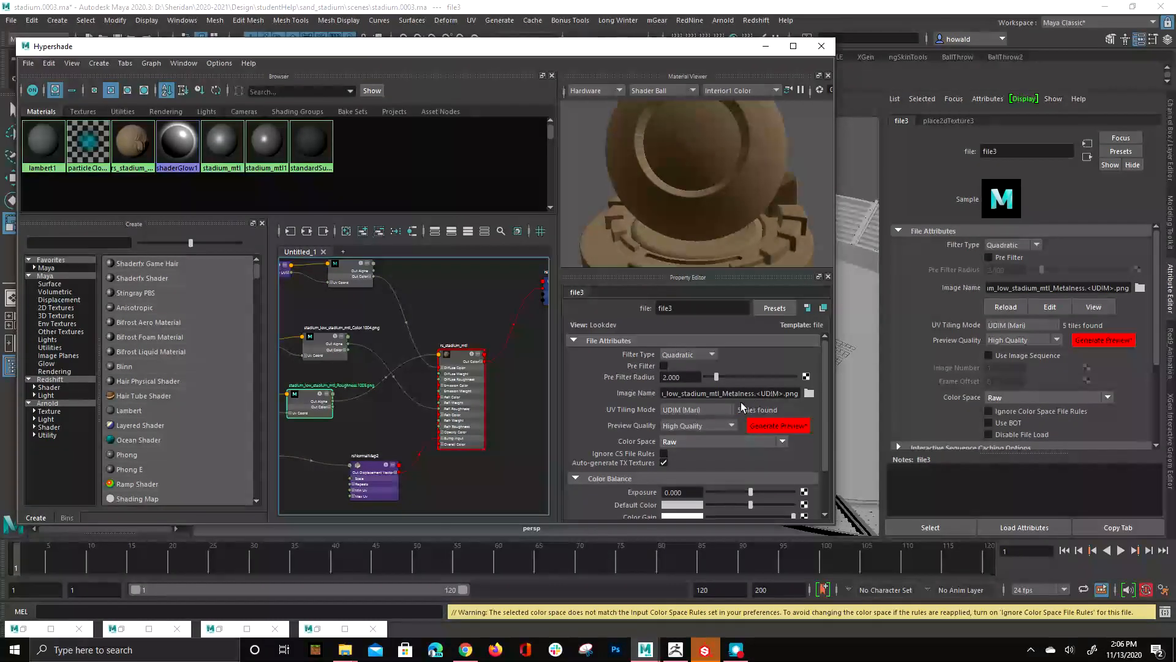
left_click(323, 347)
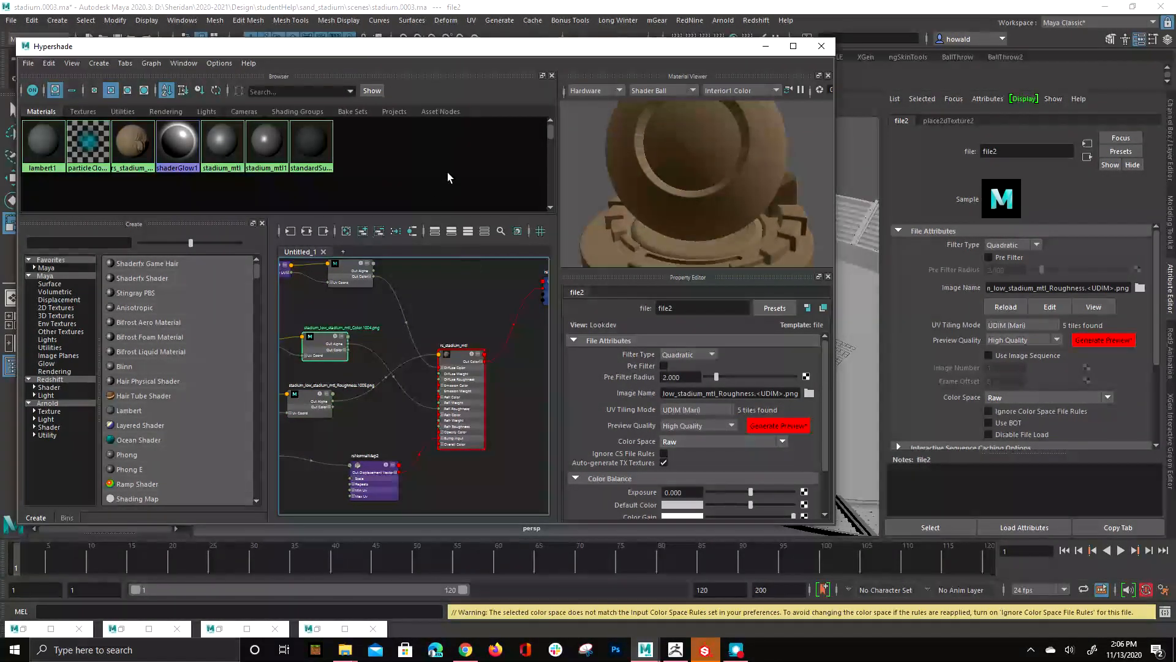
left_click(345, 283)
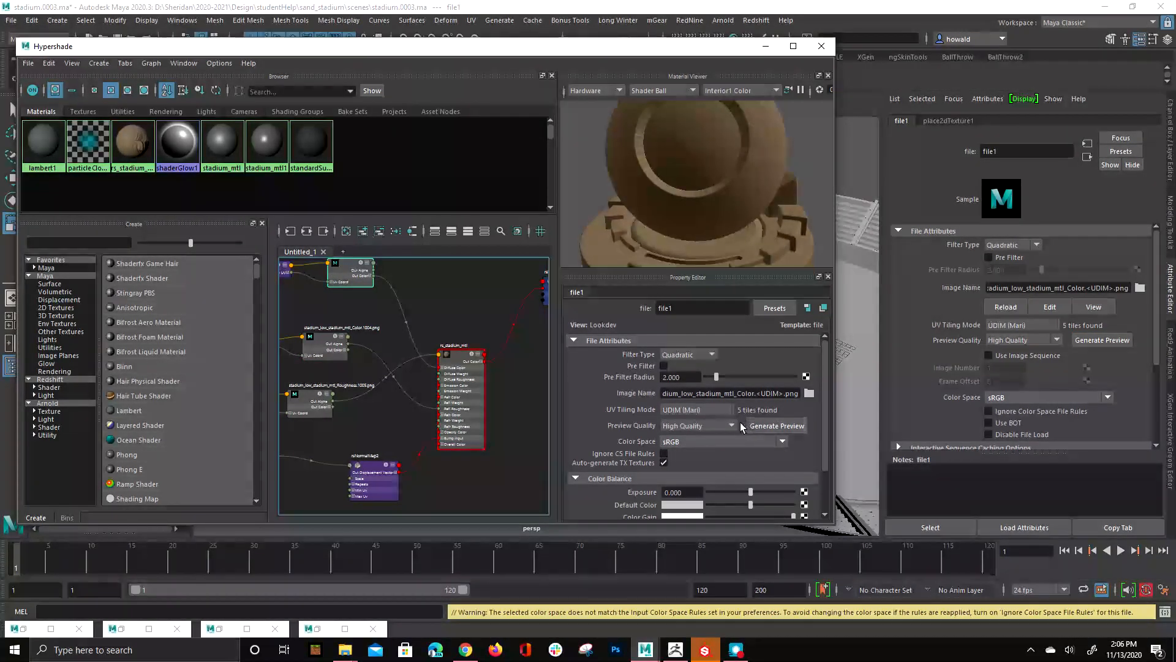
left_click(760, 428)
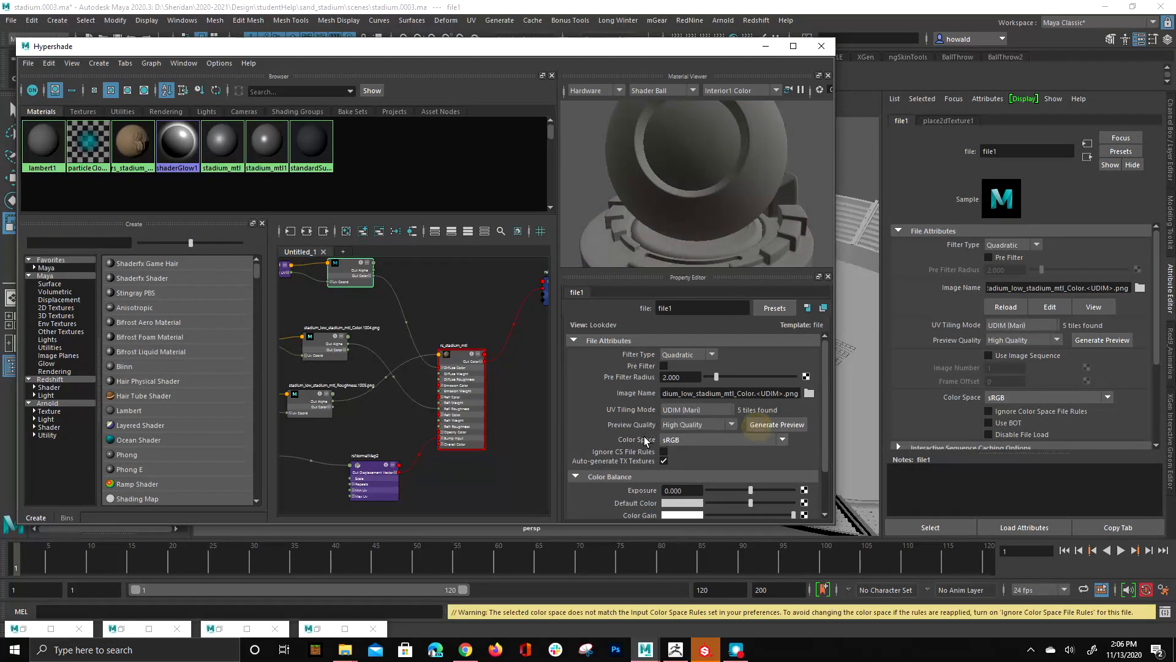
left_click(712, 410)
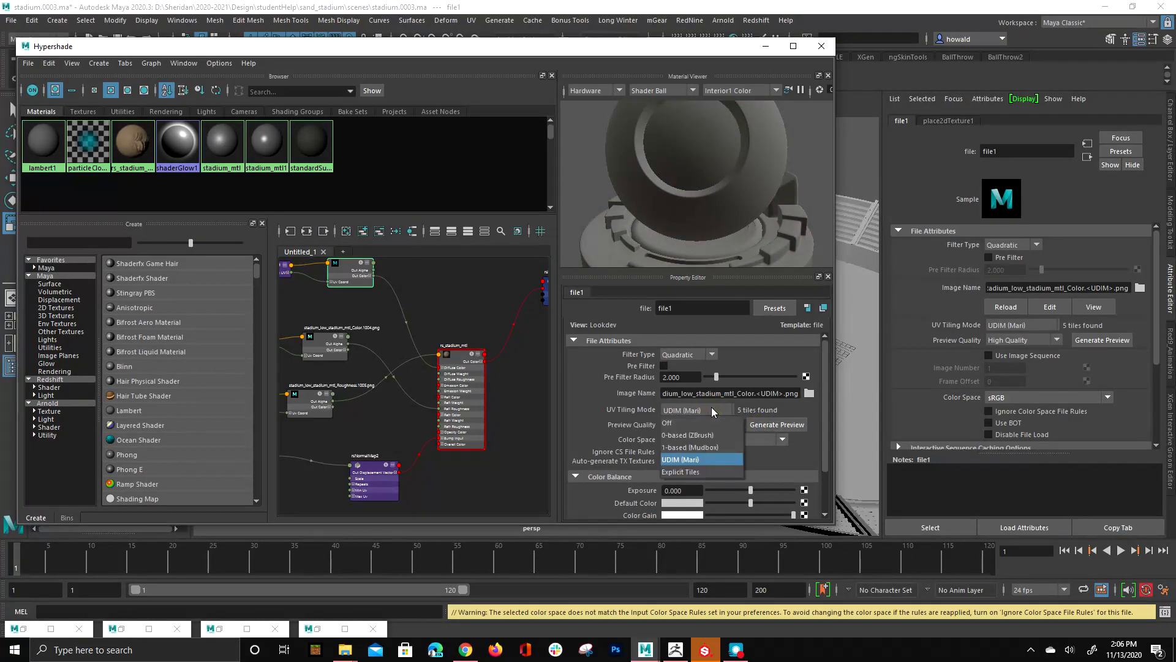
left_click(800, 408)
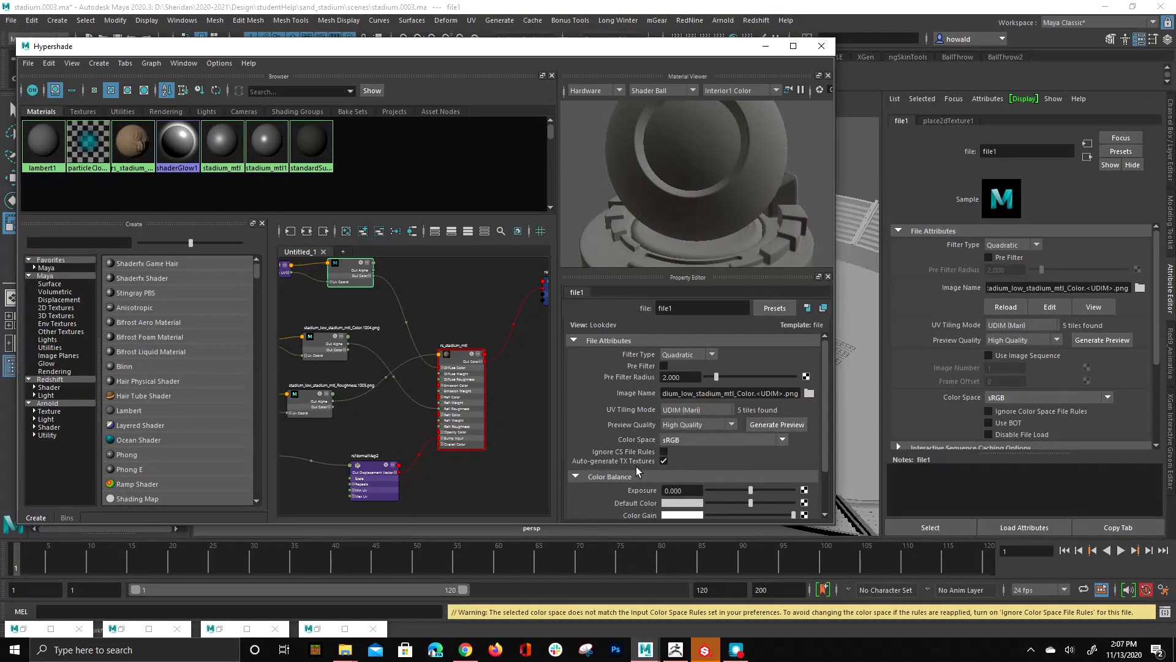
Step: Move the Hypershade aside, start a Redshift IPR render of the stadium, and examine its textures at different zoom levels
left_click_drag(651, 48, 499, 91)
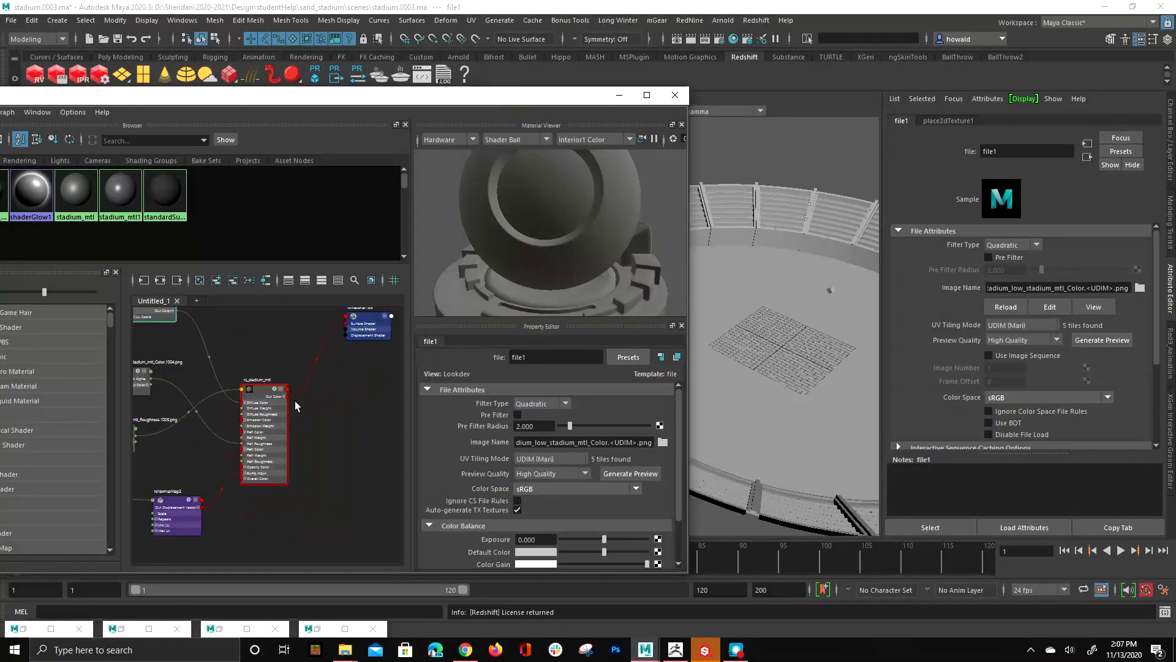
key("a")
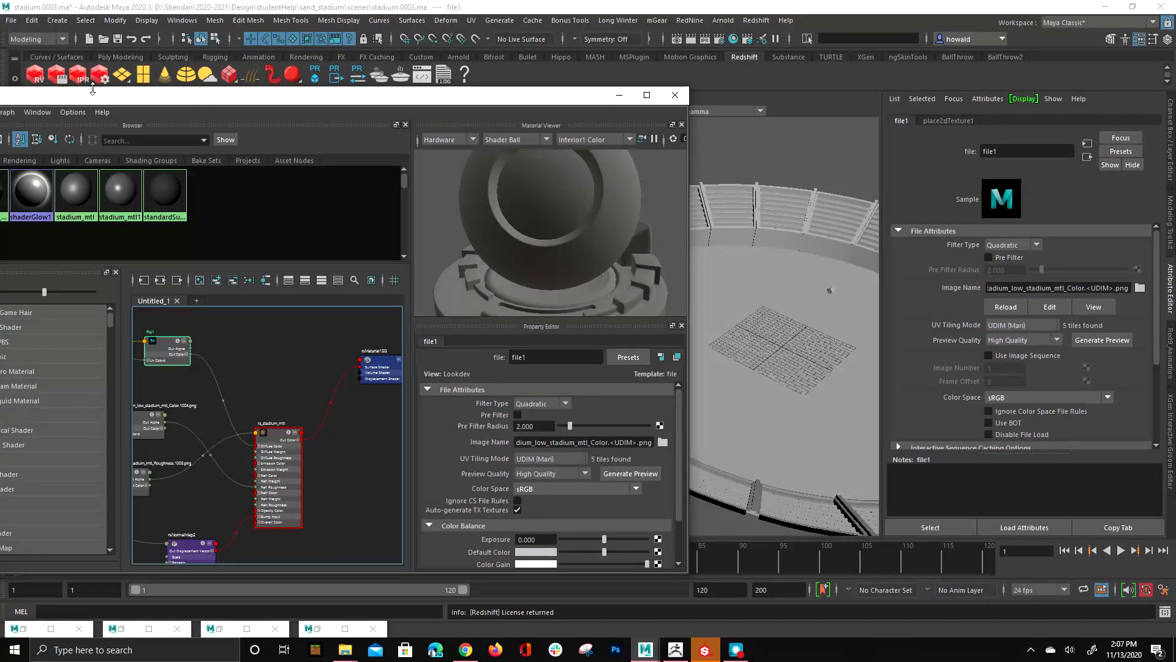
left_click(83, 71)
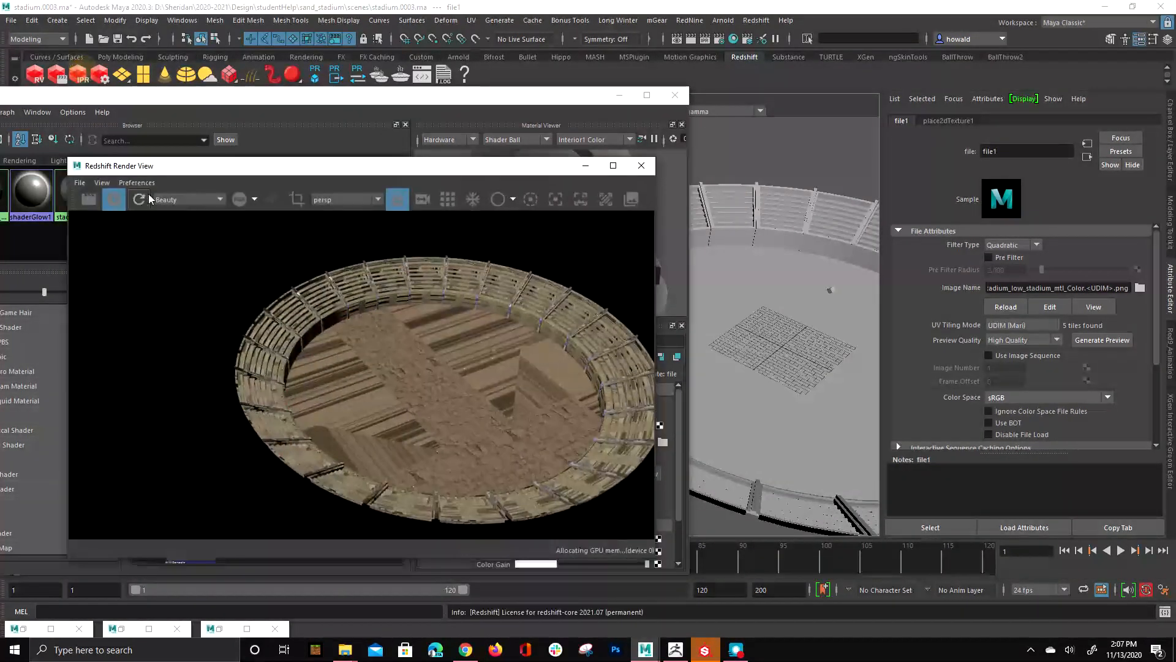
scroll(175, 220, "up", 3)
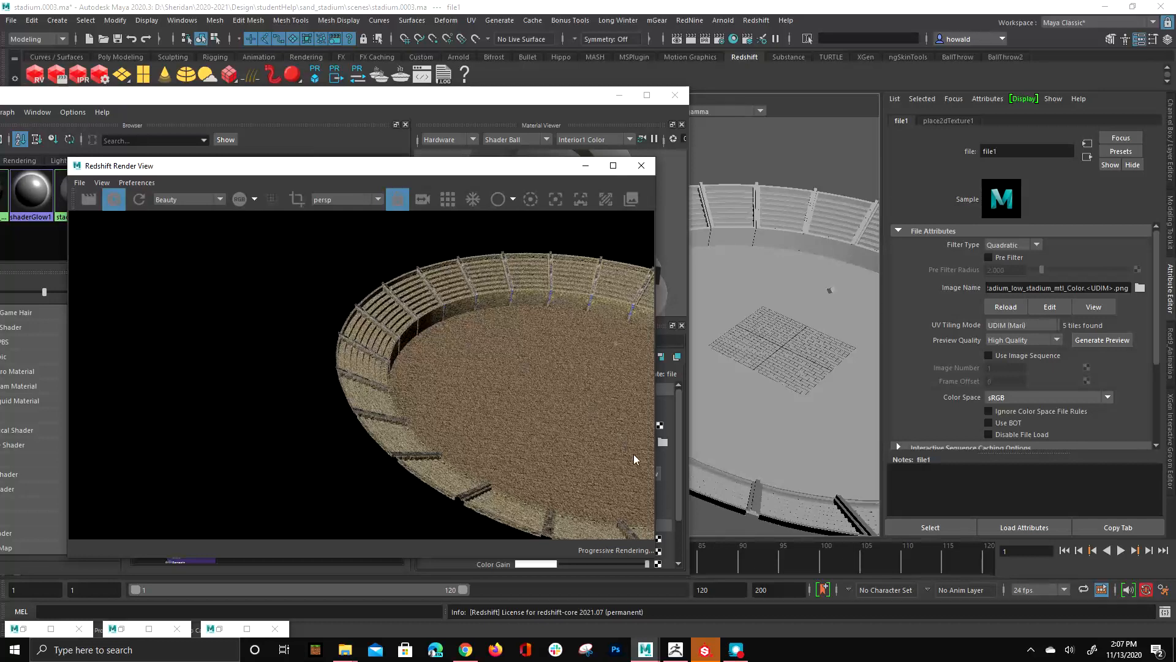
scroll(560, 420, "down", 3)
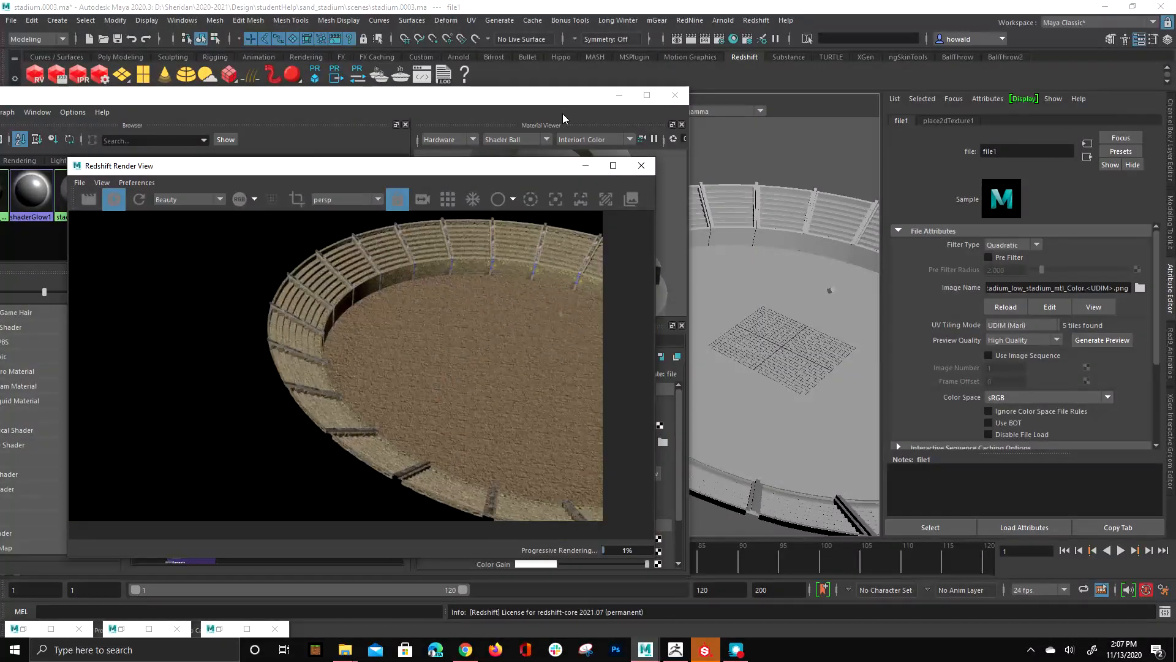
Step: Move the Hypershade off the perspective view and bring the camera down inside the arena, facing the stands
left_click(498, 170)
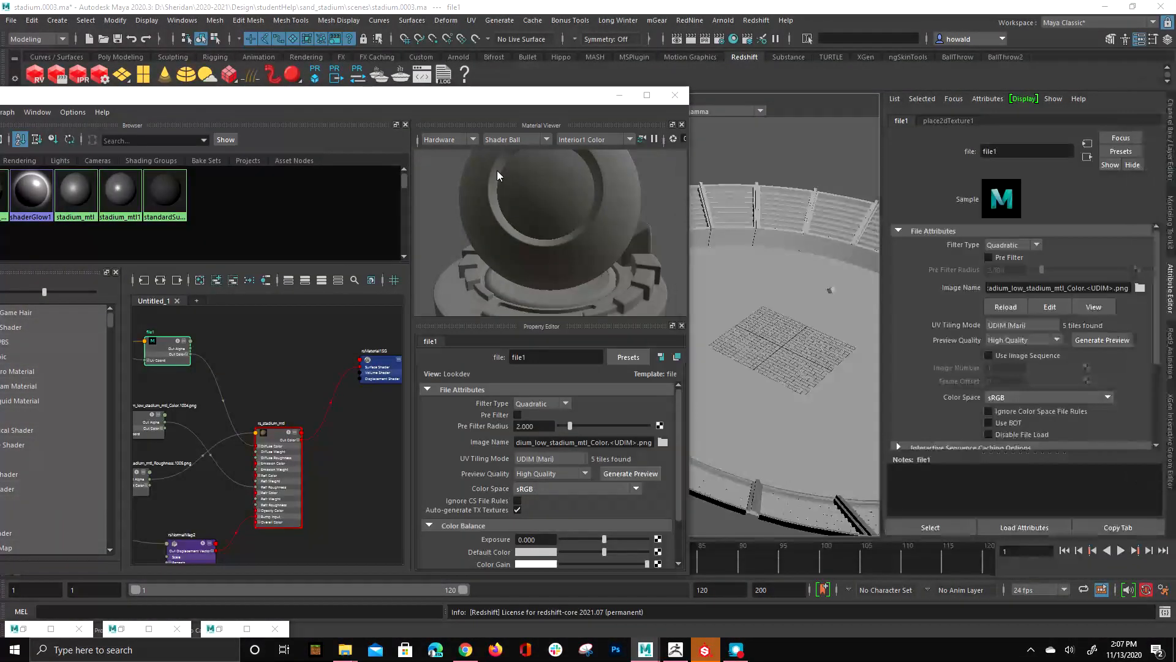
left_click_drag(543, 95, 233, 138)
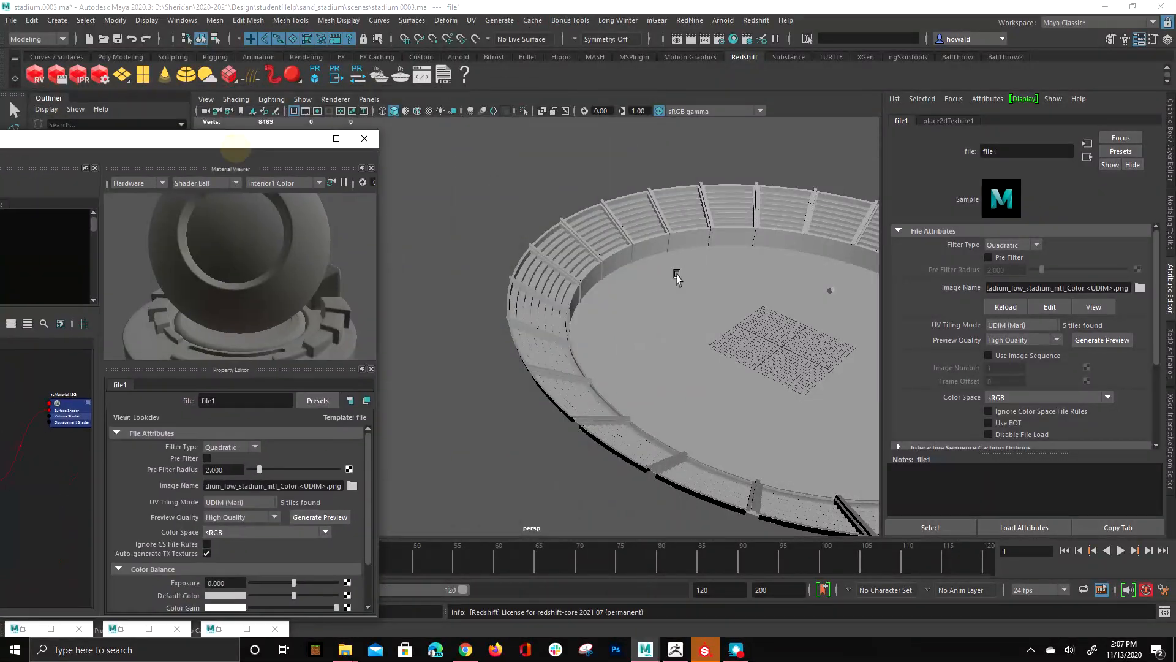
left_click_drag(677, 275, 490, 325, "alt")
right_click_drag(512, 292, 666, 378, "alt")
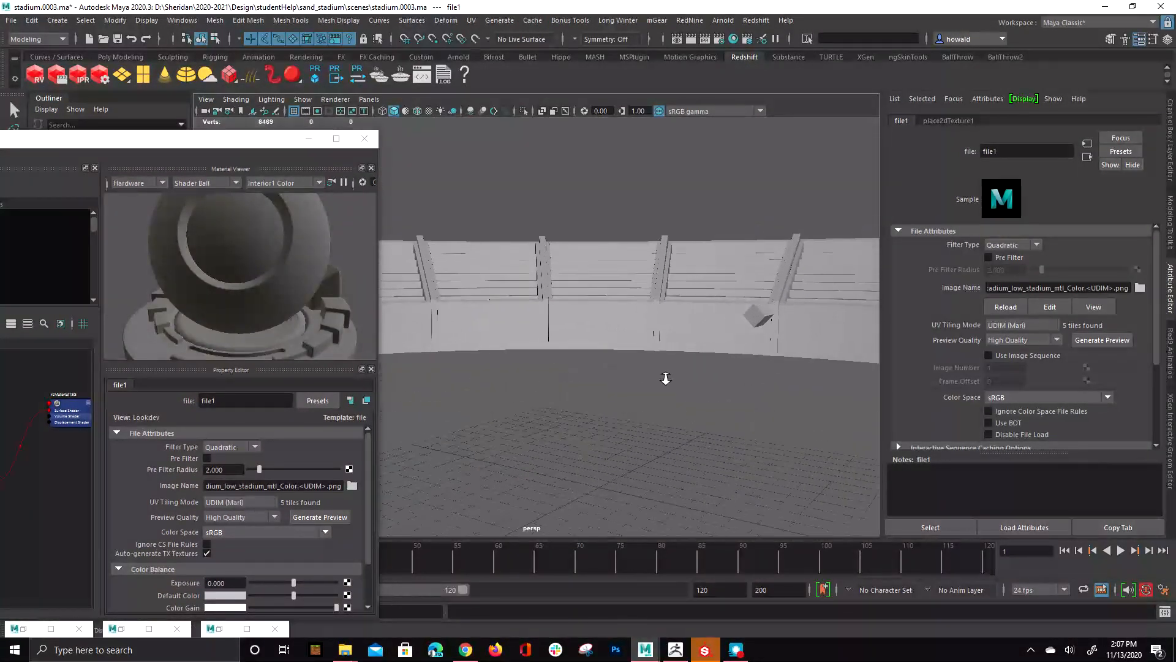
left_click_drag(666, 378, 739, 353, "alt")
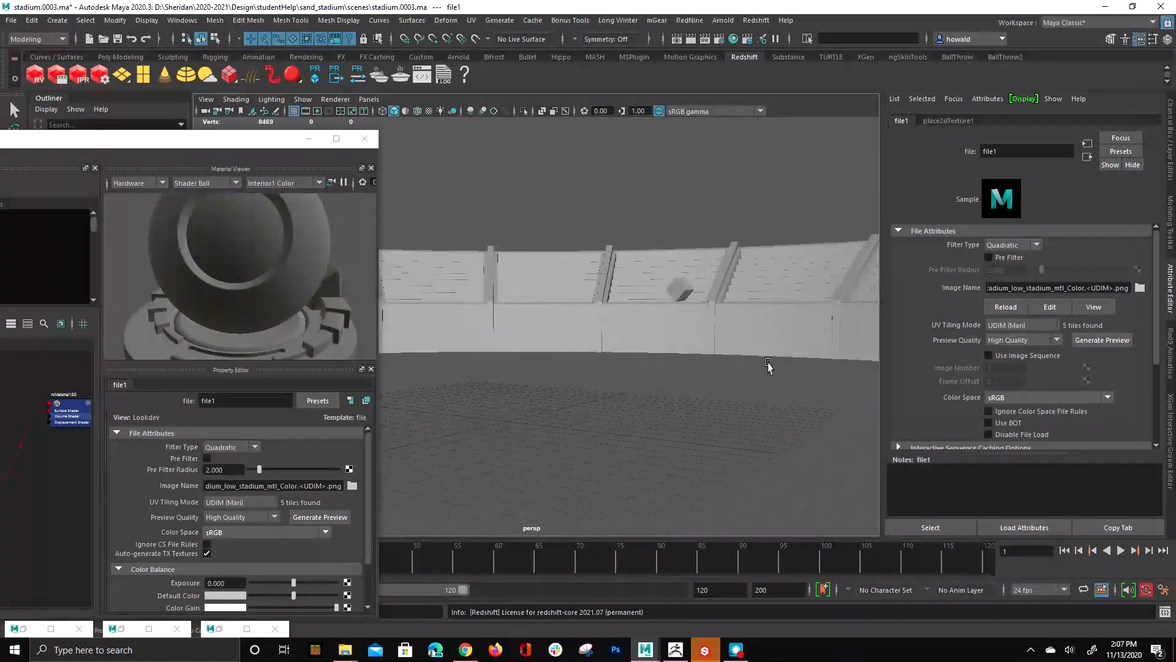
Step: Open the Redshift render view, add a Redshift dome light, and place the render where the perspective view stays accessible
left_click(35, 75)
left_click_drag(577, 102, 792, 116)
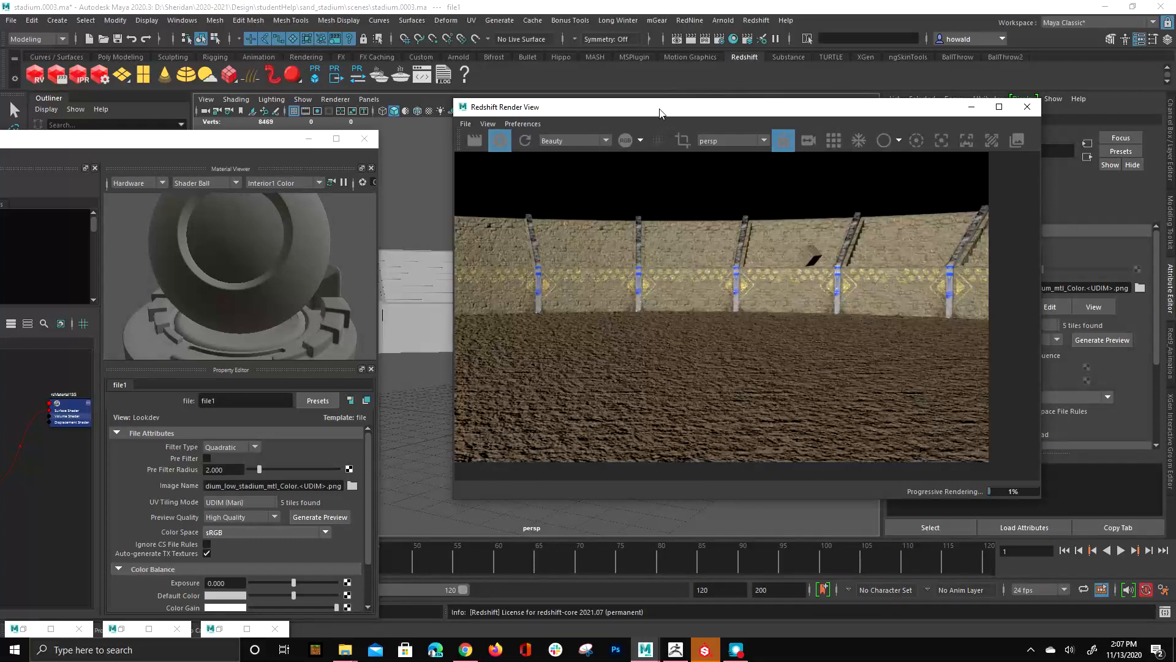
left_click_drag(563, 107, 597, 136)
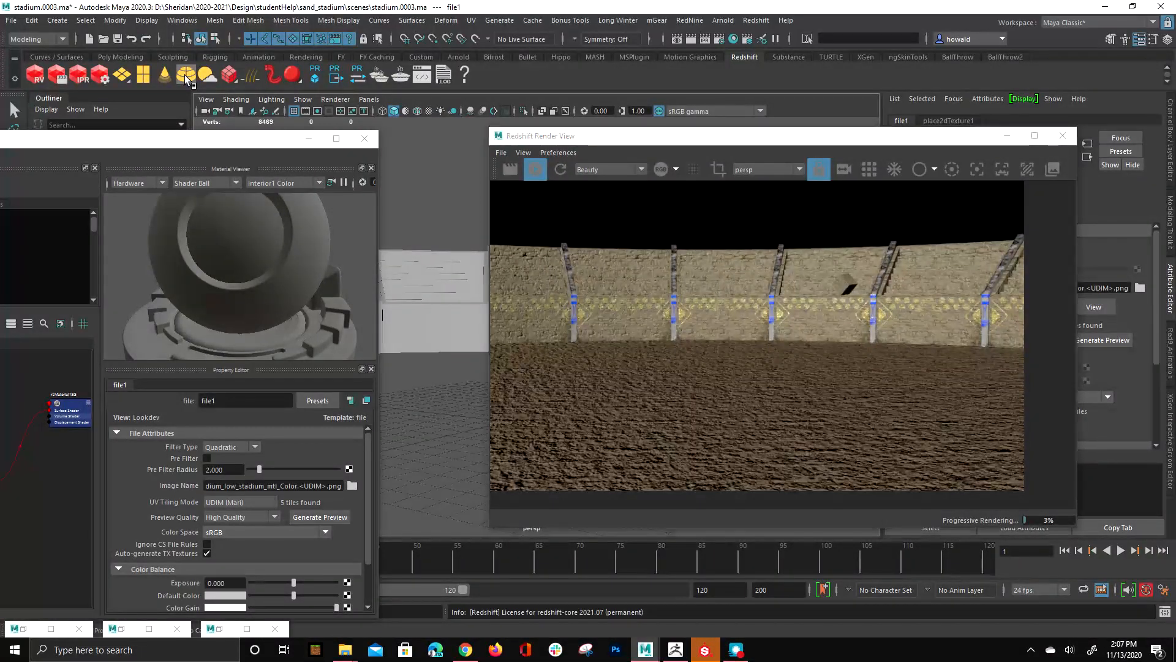
left_click(185, 75)
left_click_drag(883, 139, 346, 79)
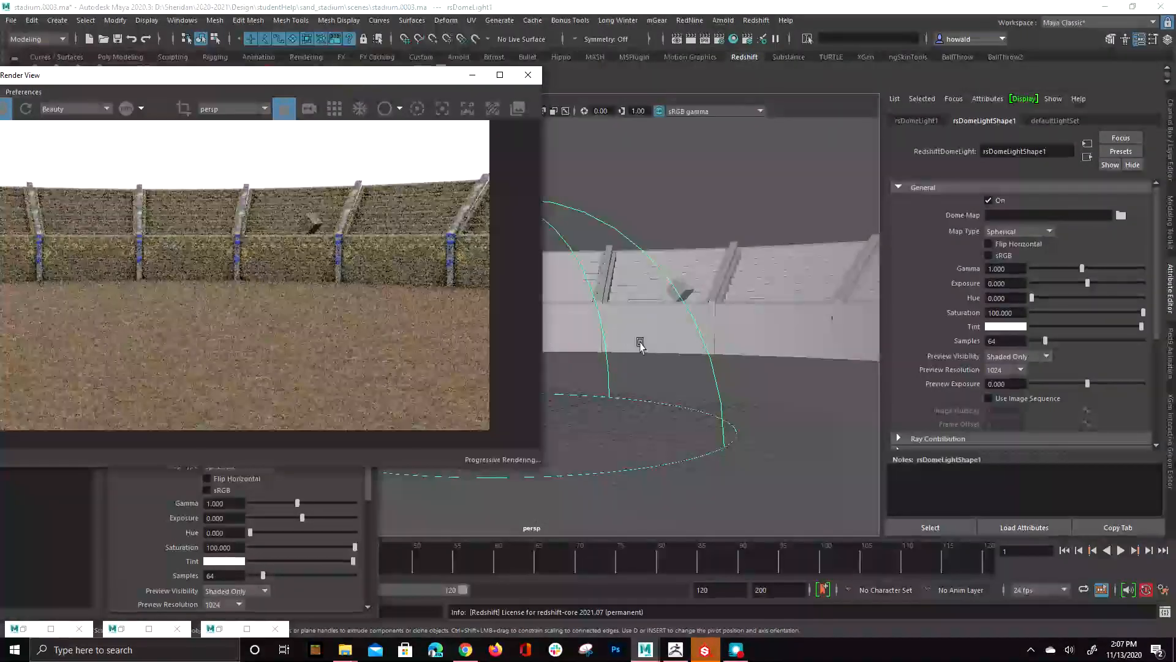
Step: Load Panorama.hdr from the Exterior environments folder as the dome light's map, and rotate the dome about its vertical axis
left_click(1121, 215)
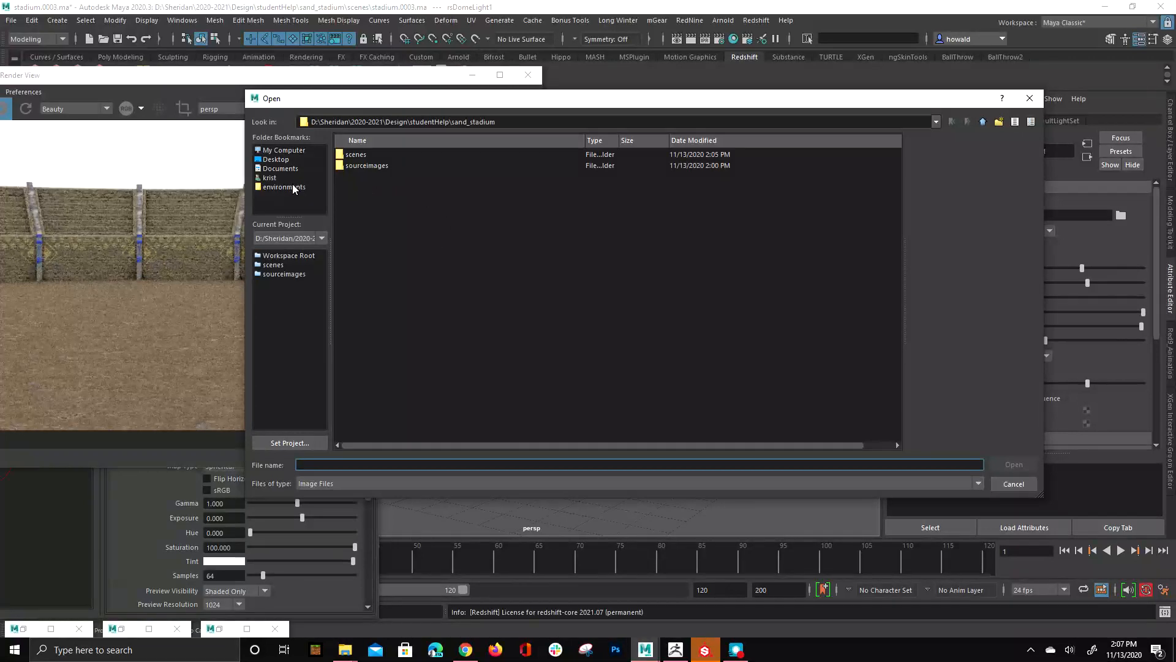
left_click(294, 187)
double_click(388, 154)
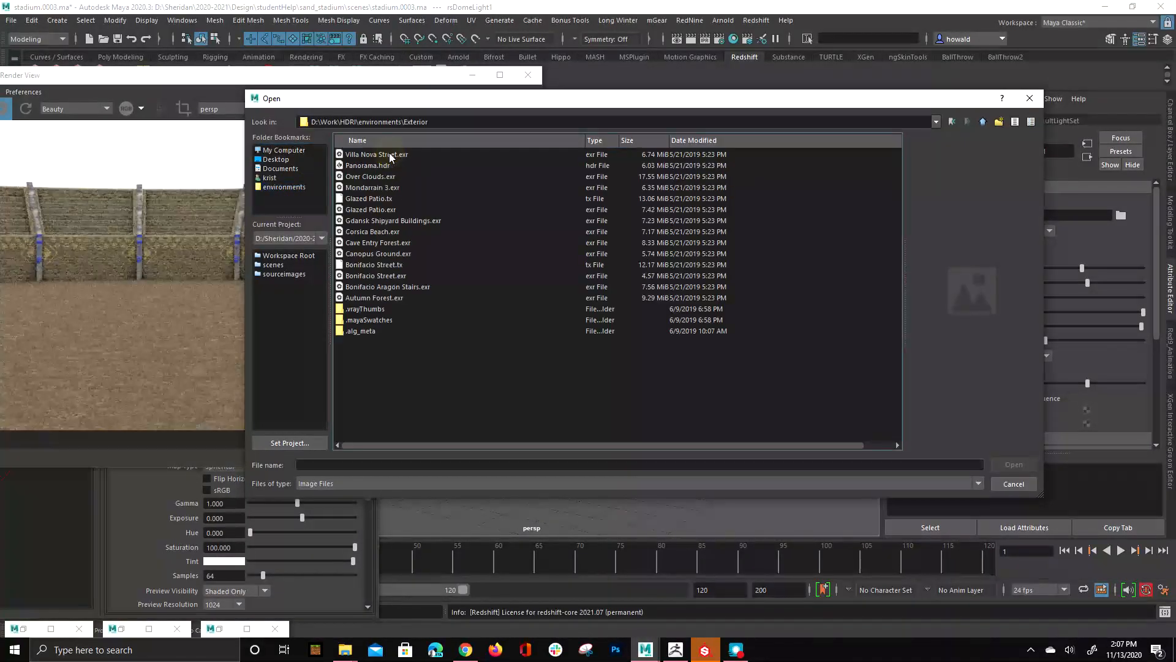
double_click(423, 165)
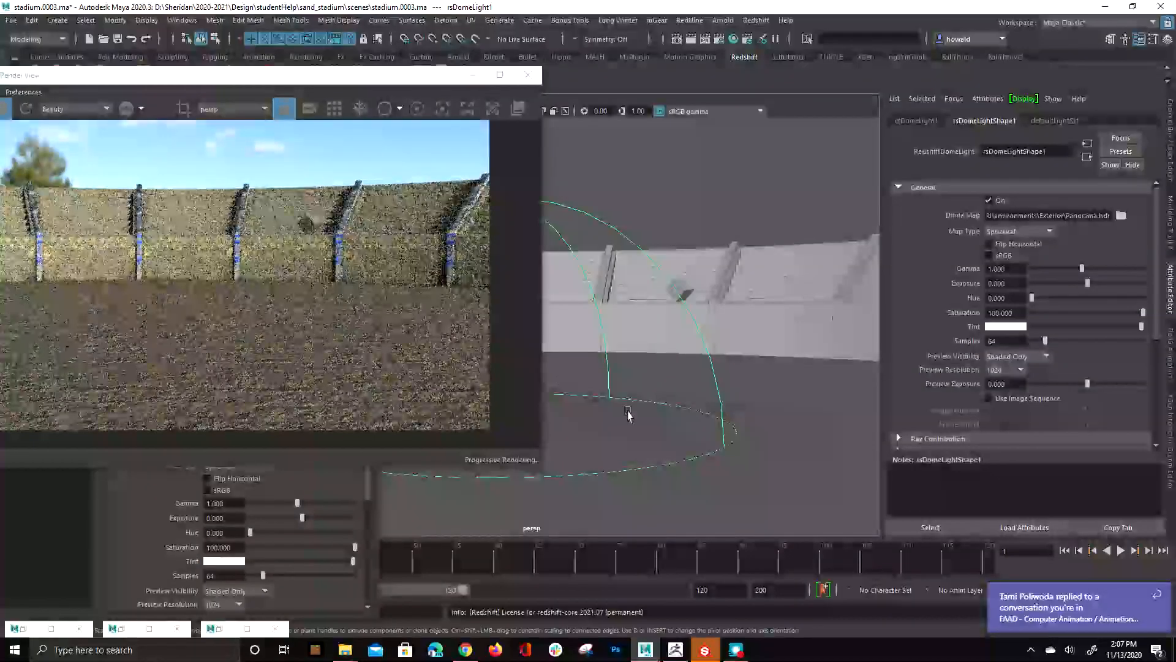
key("e")
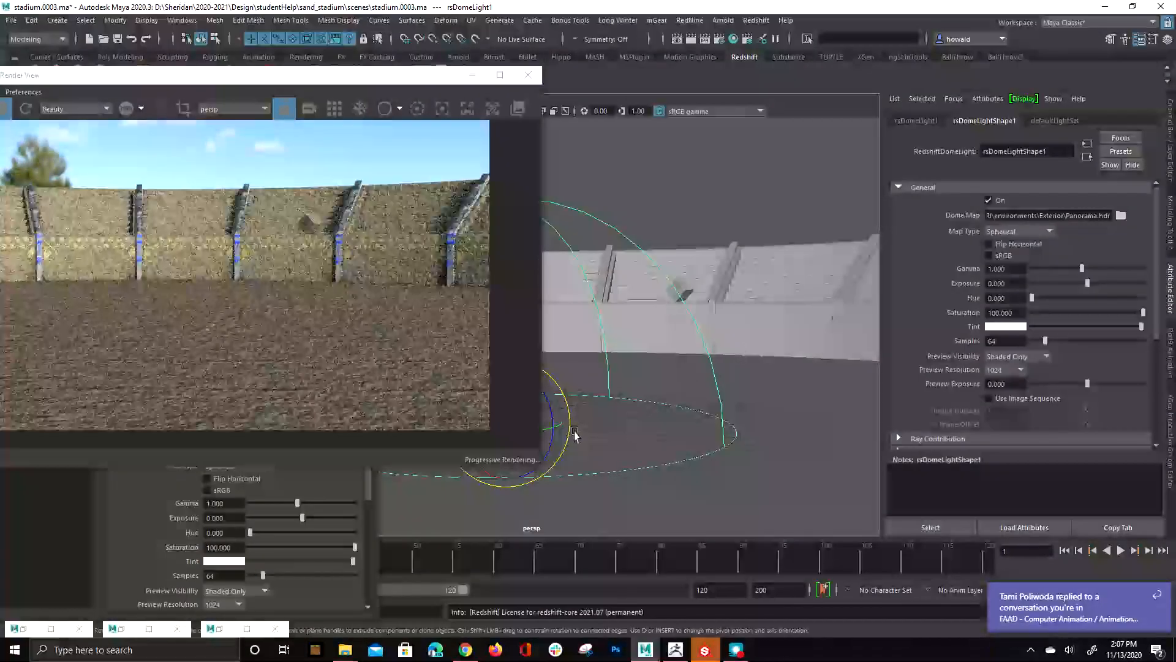
left_click_drag(560, 427, 616, 330)
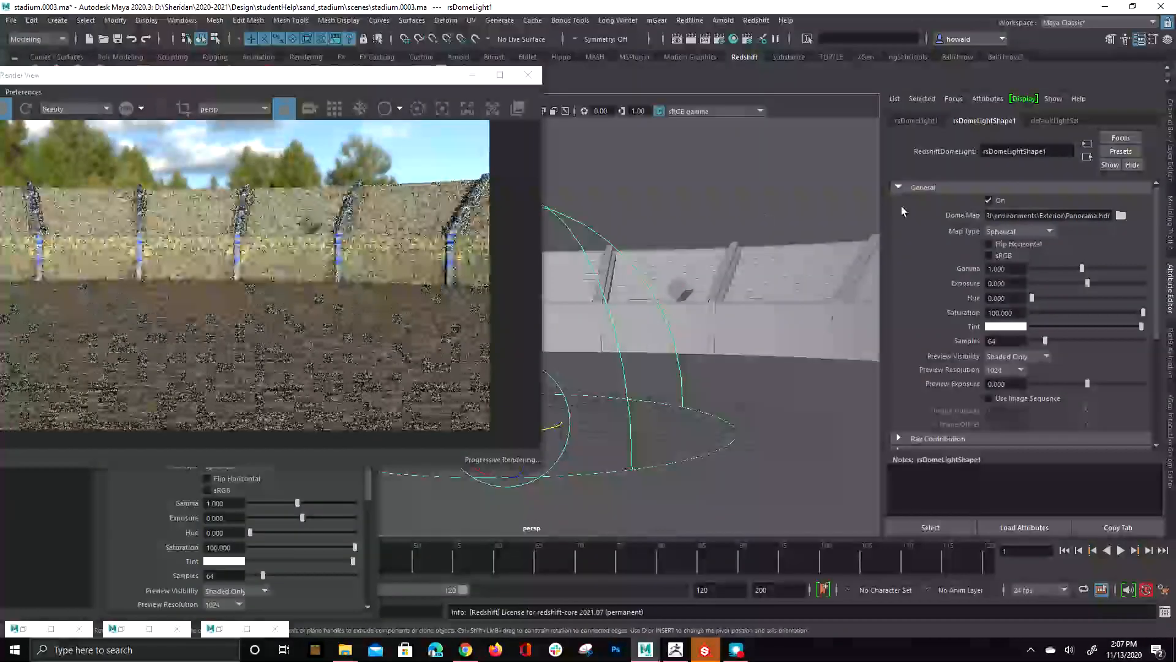
Step: Preview the HDRIs in the Exterior environments folder and replace the dome map with Villa Nova Street.exr
left_click(1120, 216)
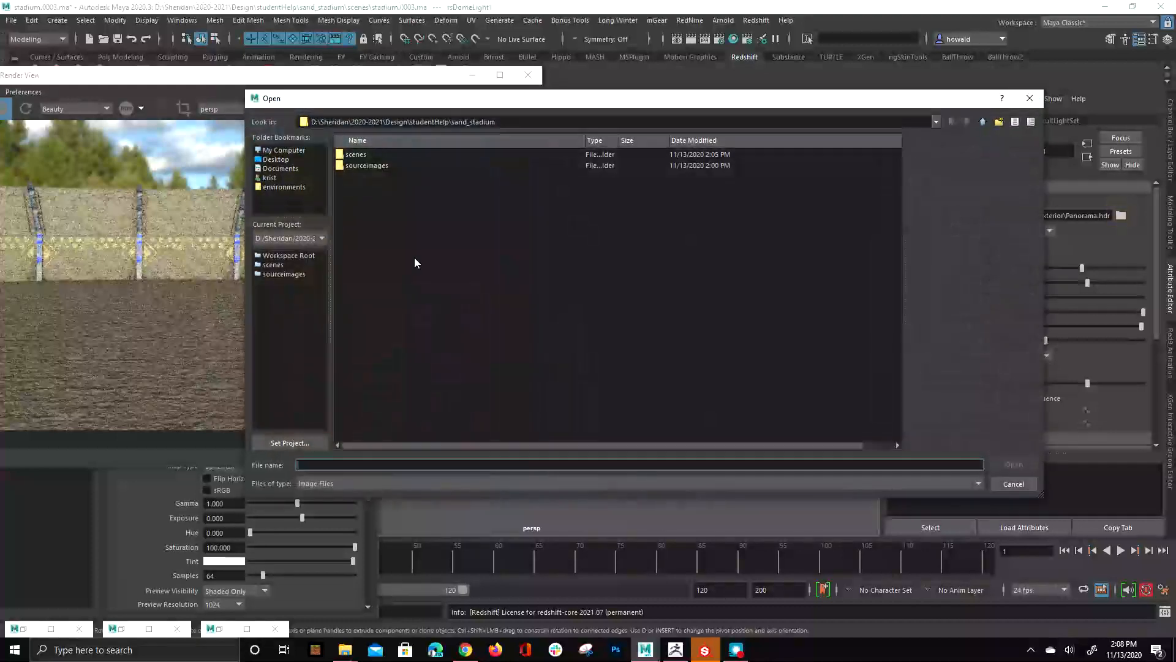
left_click(295, 187)
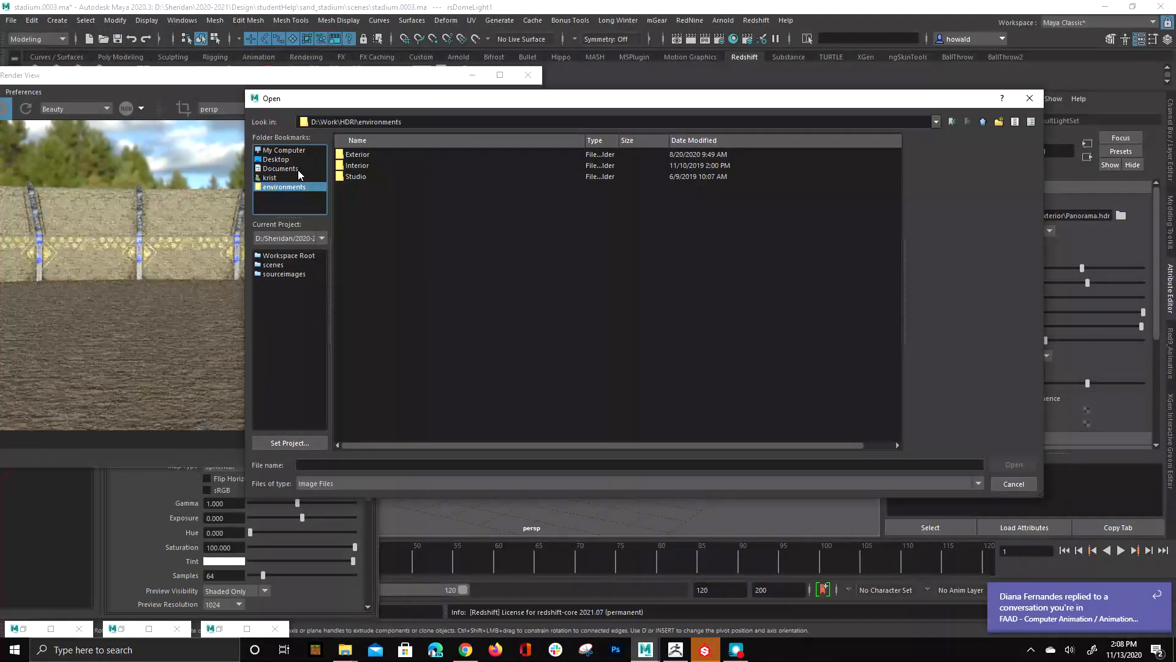
double_click(369, 155)
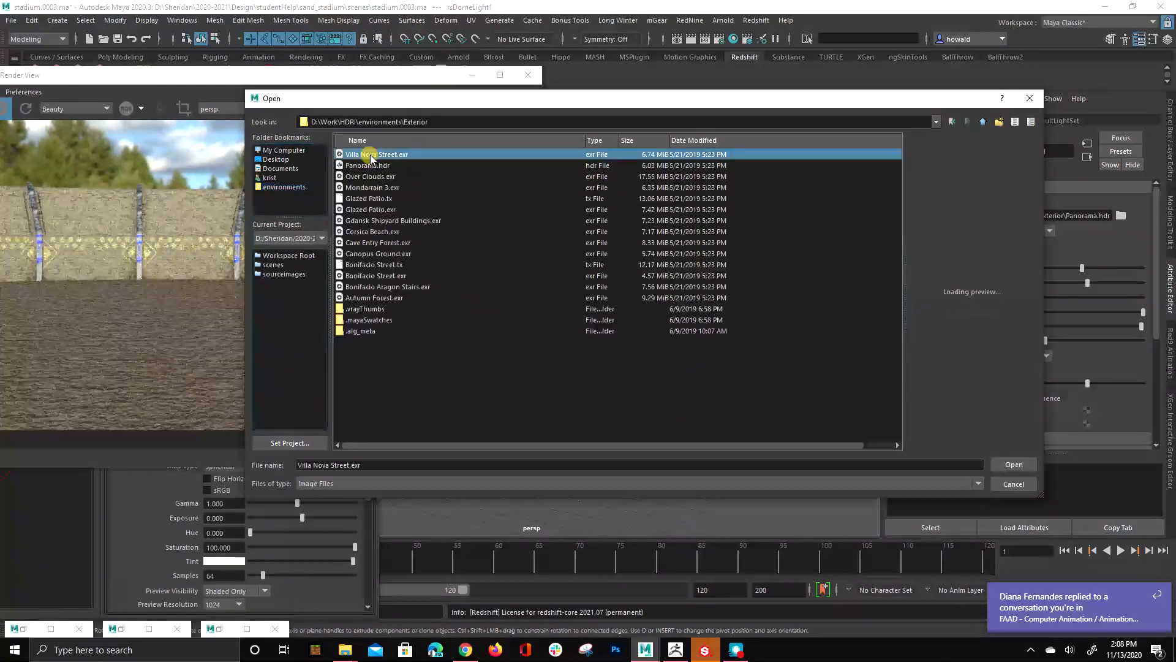
left_click(387, 287)
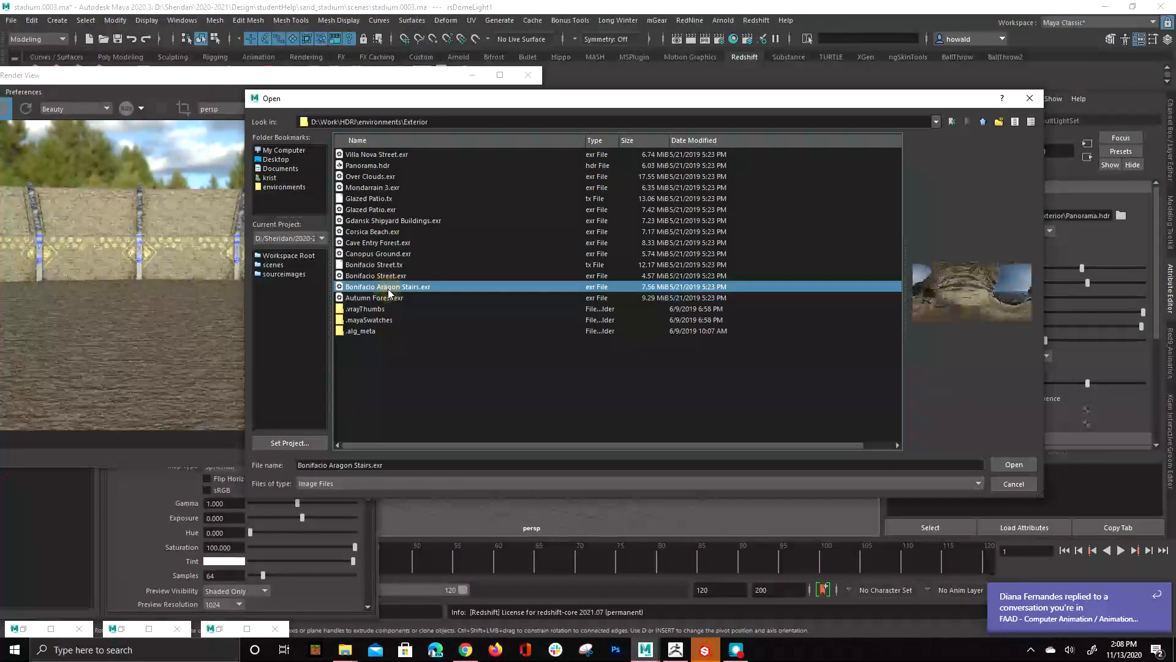
left_click(392, 266)
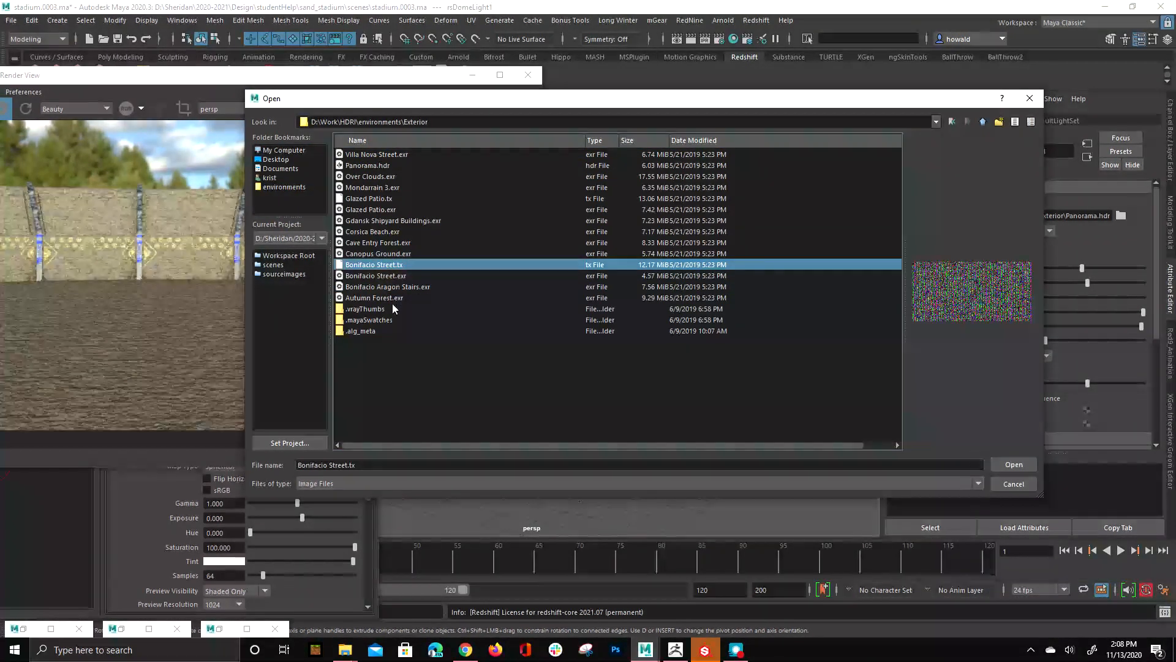
left_click(391, 298)
left_click(393, 244)
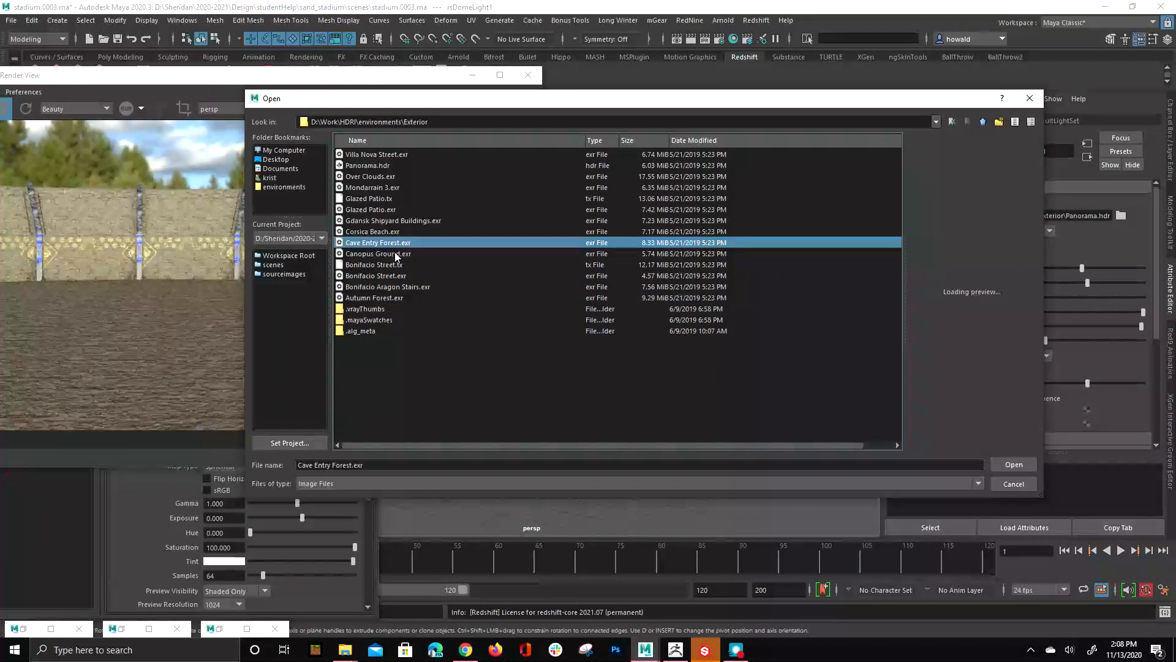
left_click(399, 253)
left_click(395, 232)
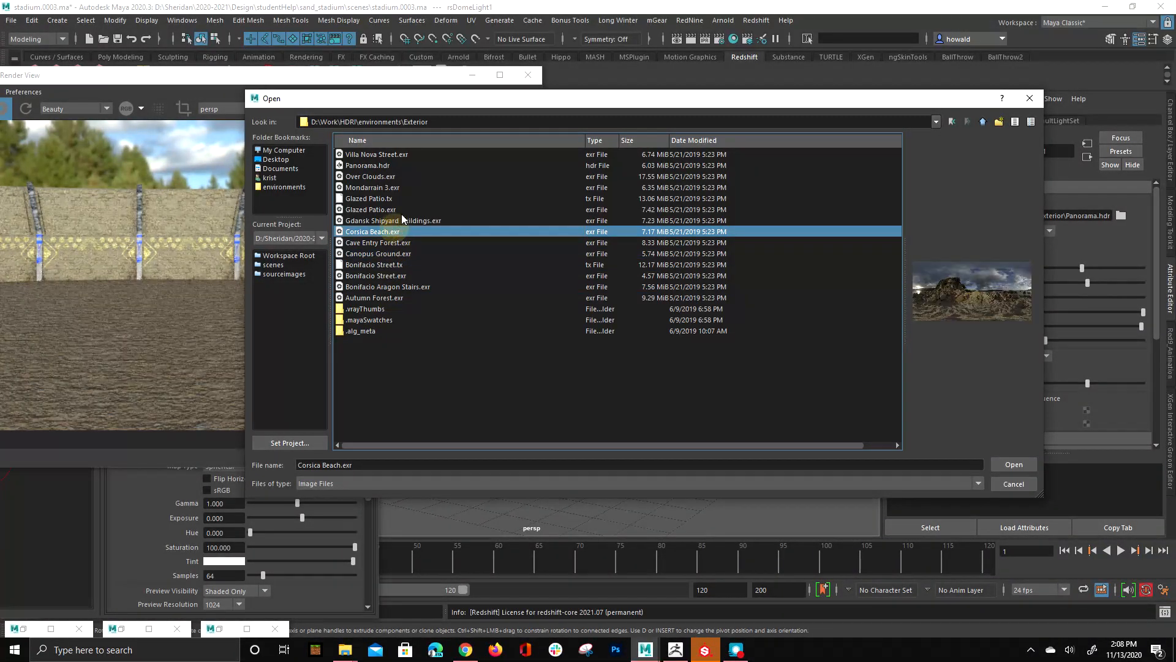
left_click(409, 221)
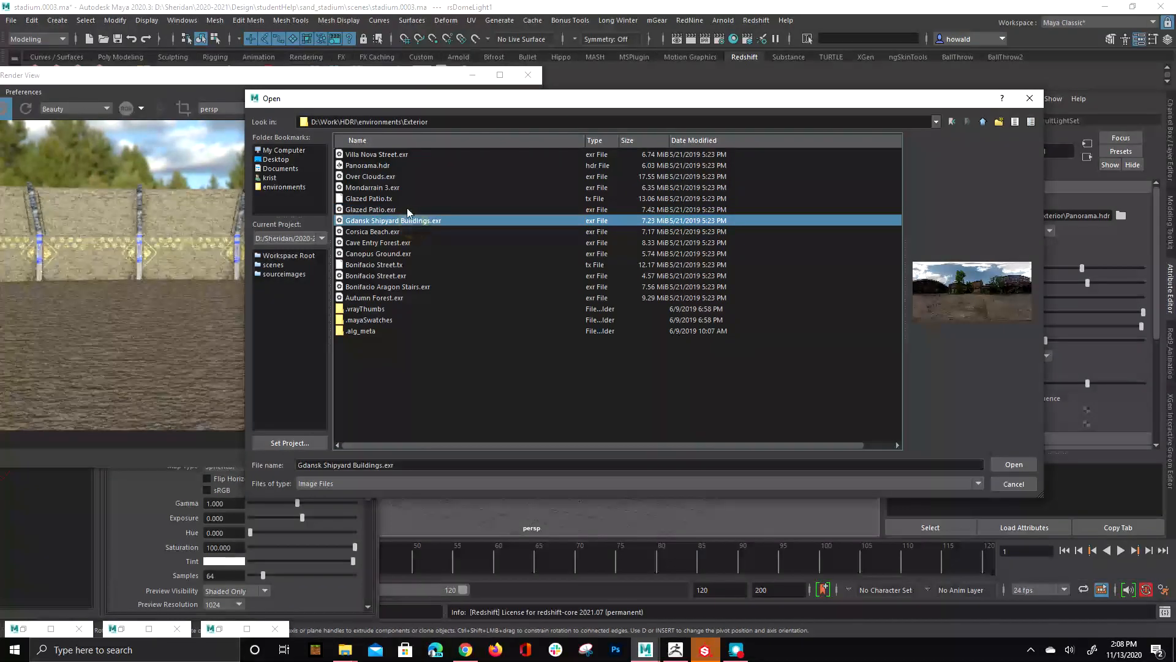
left_click(399, 209)
left_click(381, 199)
left_click(377, 178)
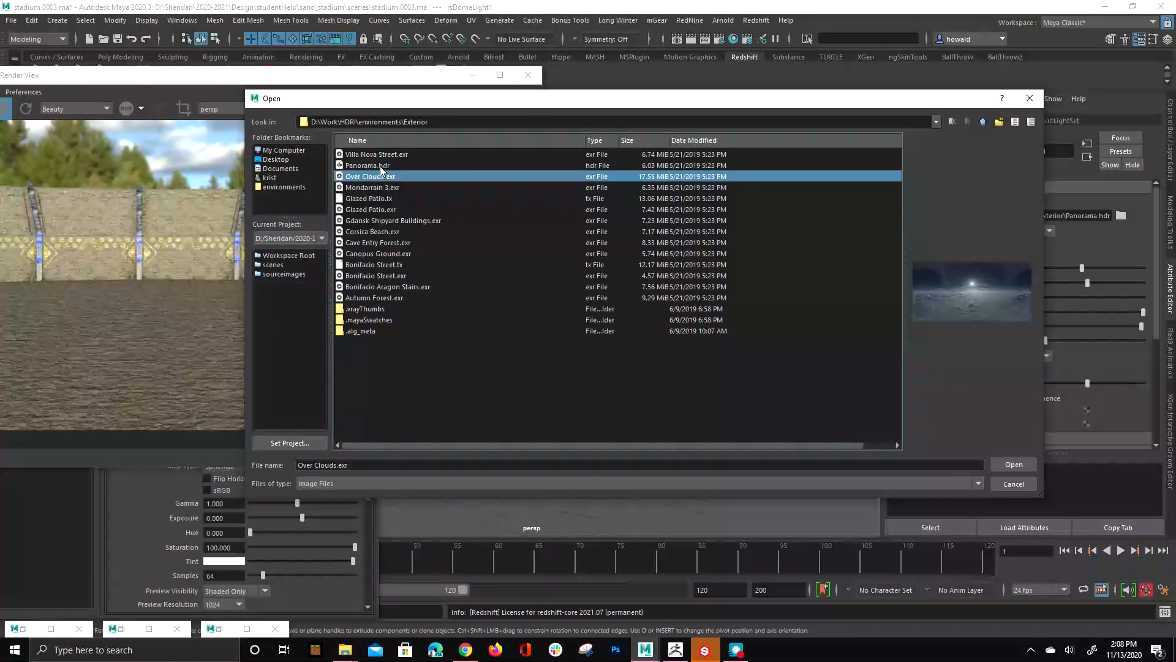
left_click(383, 165)
left_click(384, 155)
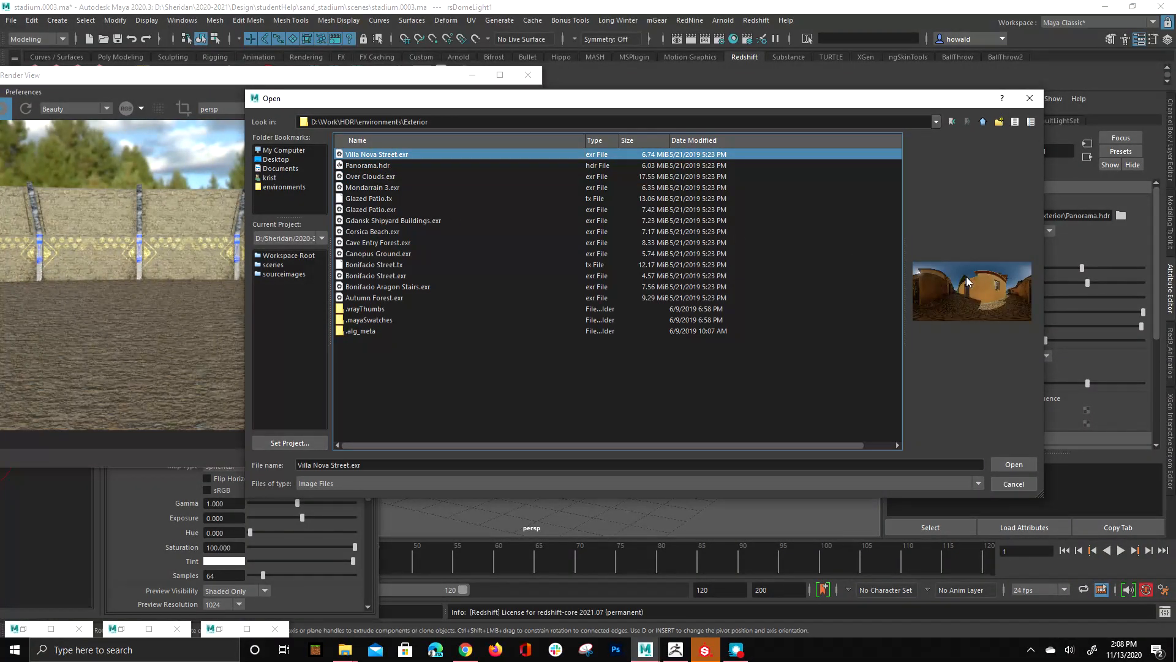
double_click(397, 154)
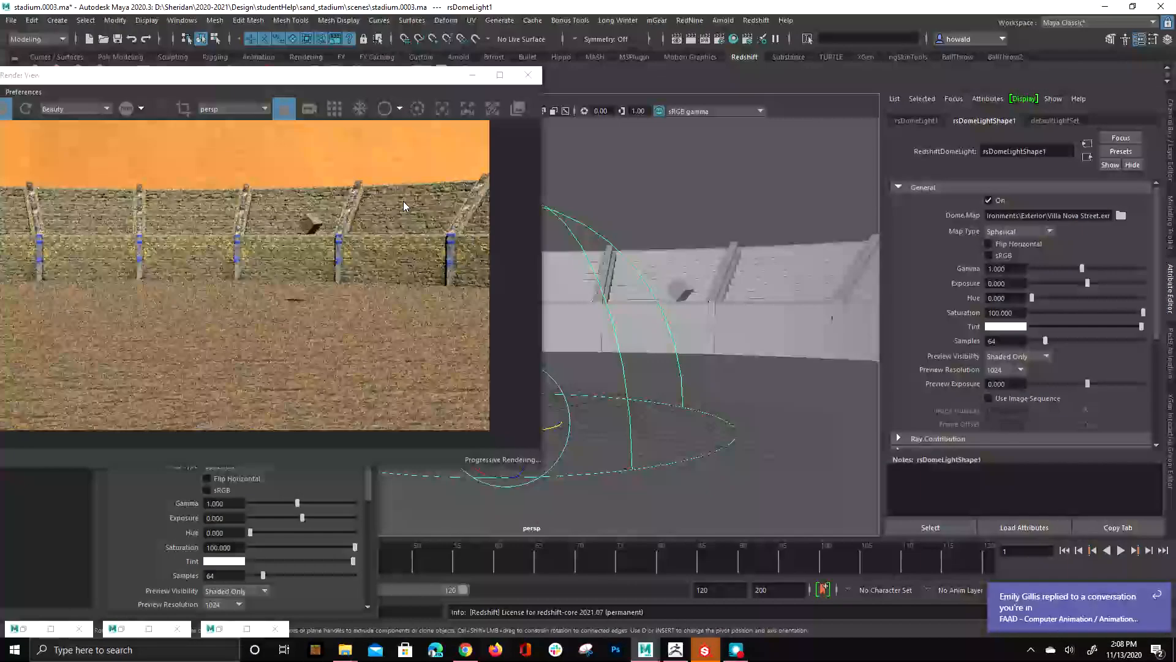
Step: Turn off the dome light's environment background and check the rendered stands from a closer view
scroll(1030, 315, "down", 4)
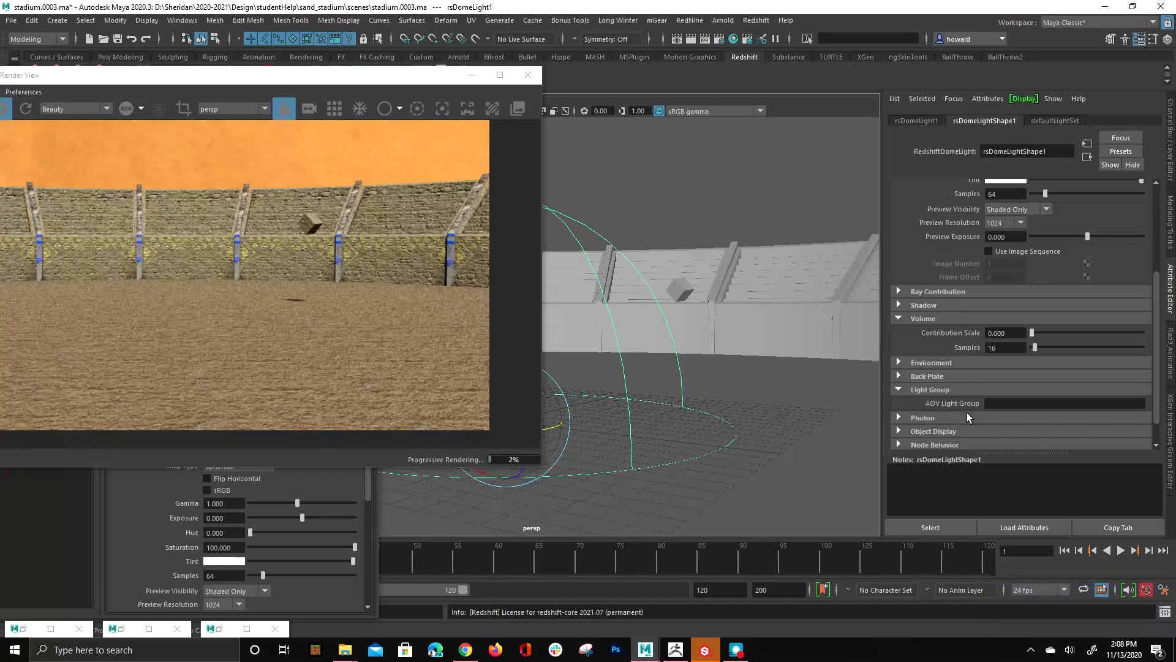
left_click(933, 363)
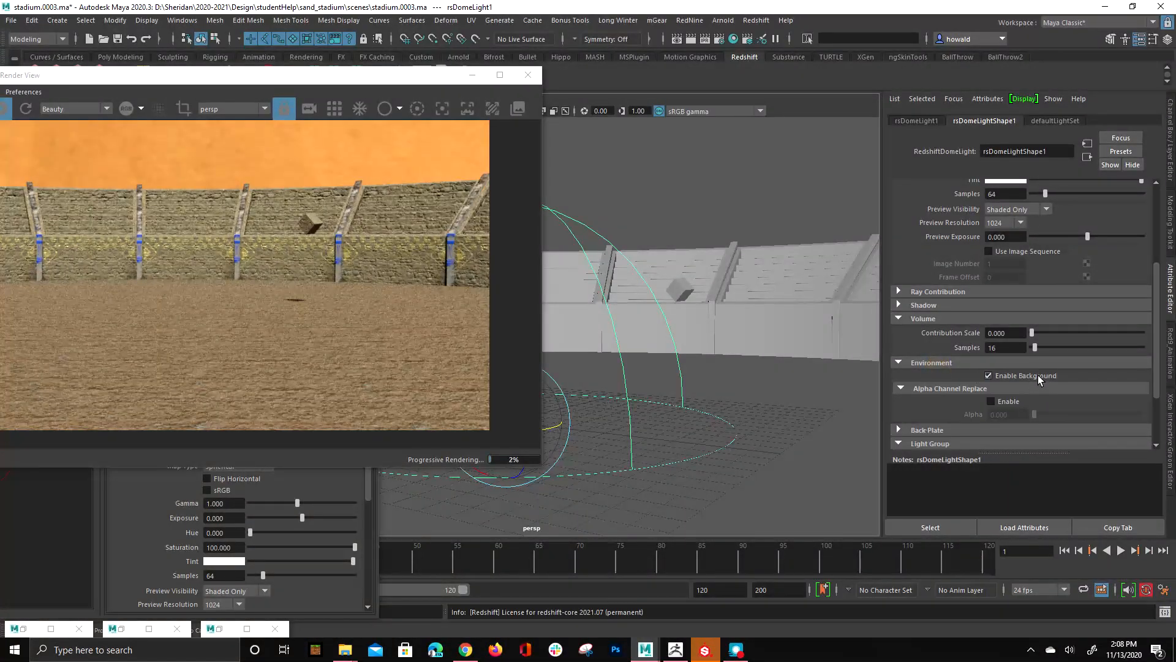
left_click(1038, 375)
right_click_drag(559, 290, 776, 385, "alt")
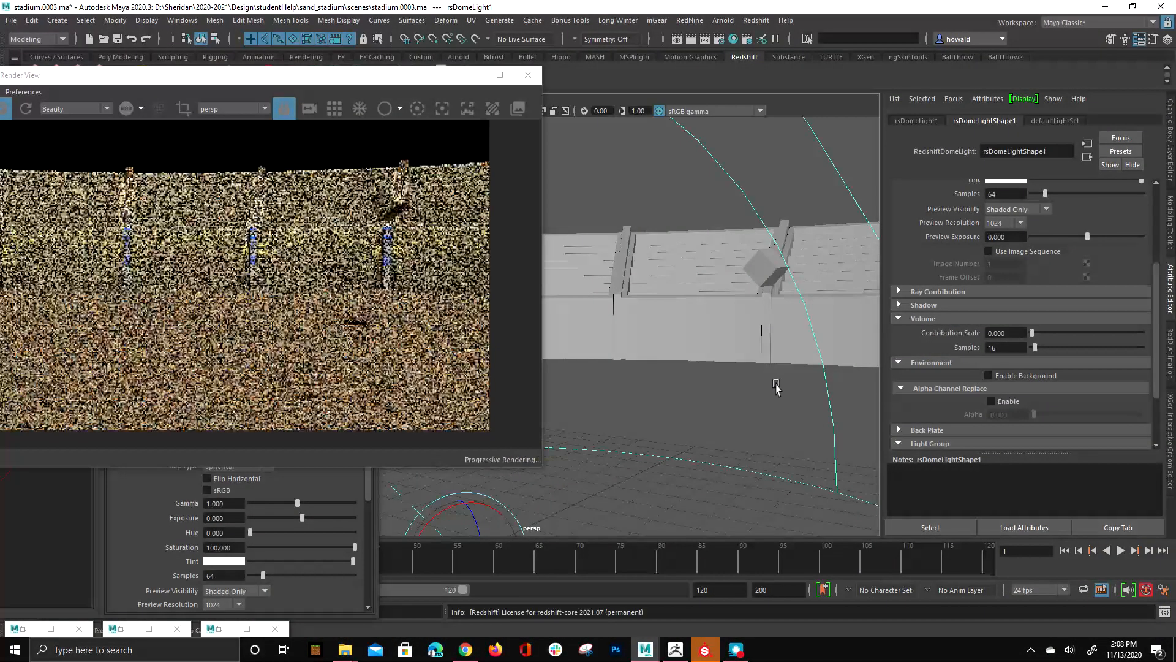
left_click_drag(776, 384, 762, 385, "alt")
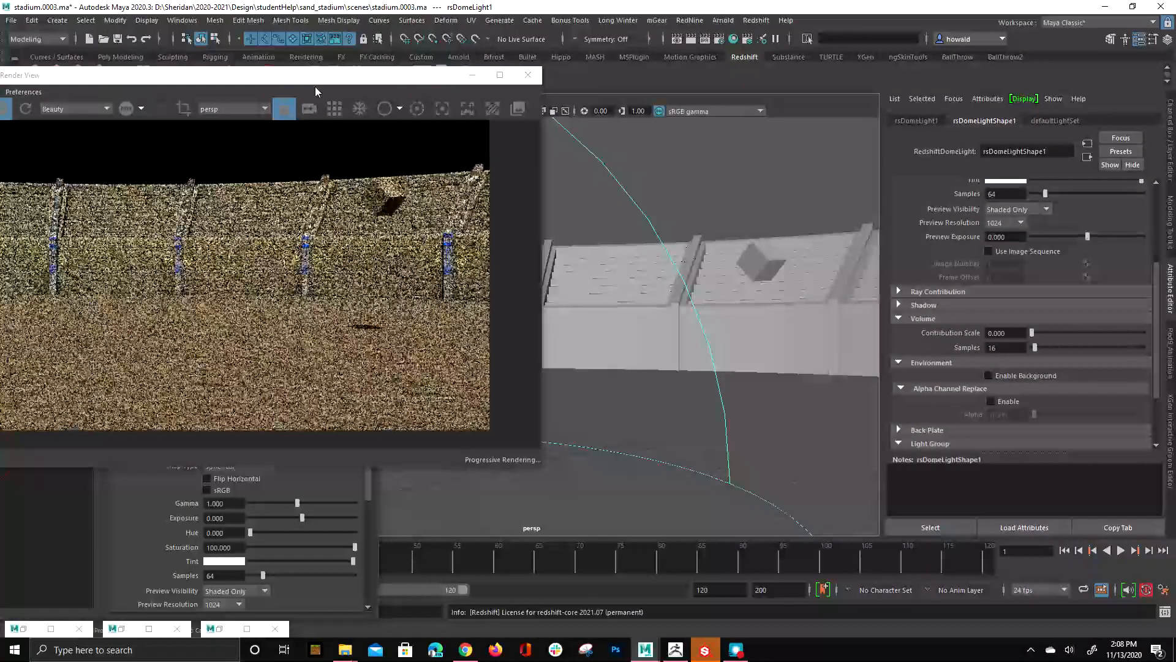
left_click_drag(315, 76, 678, 91)
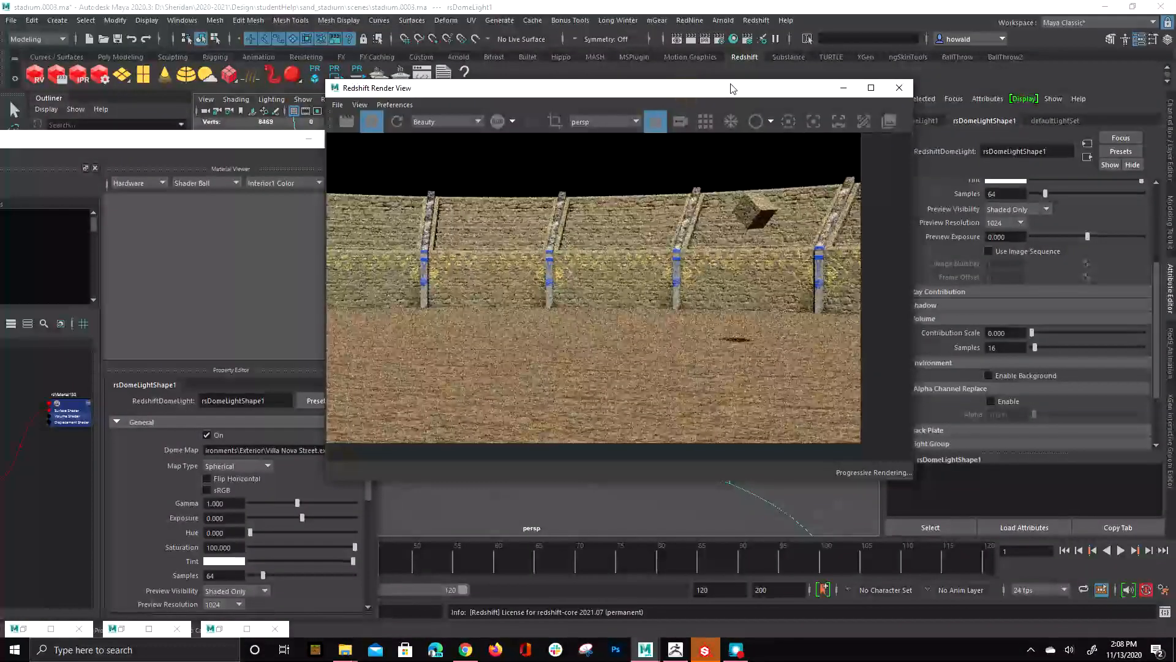
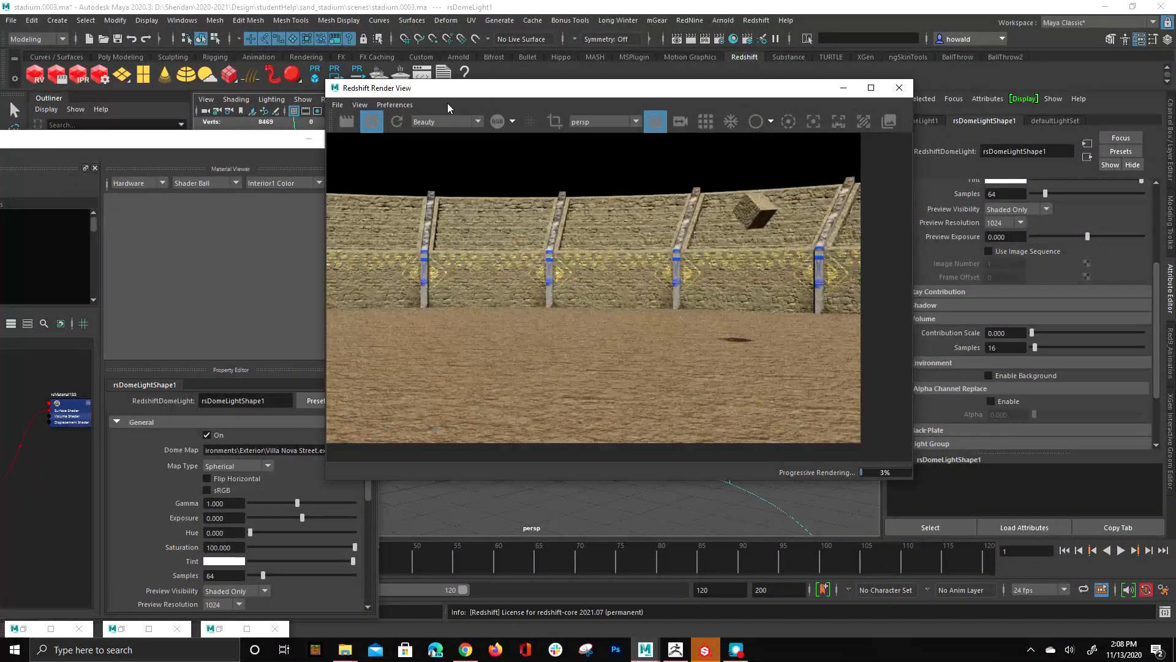
Step: Set the persp camera's focal length to 20
left_click_drag(450, 95, 248, 149)
left_click(206, 100)
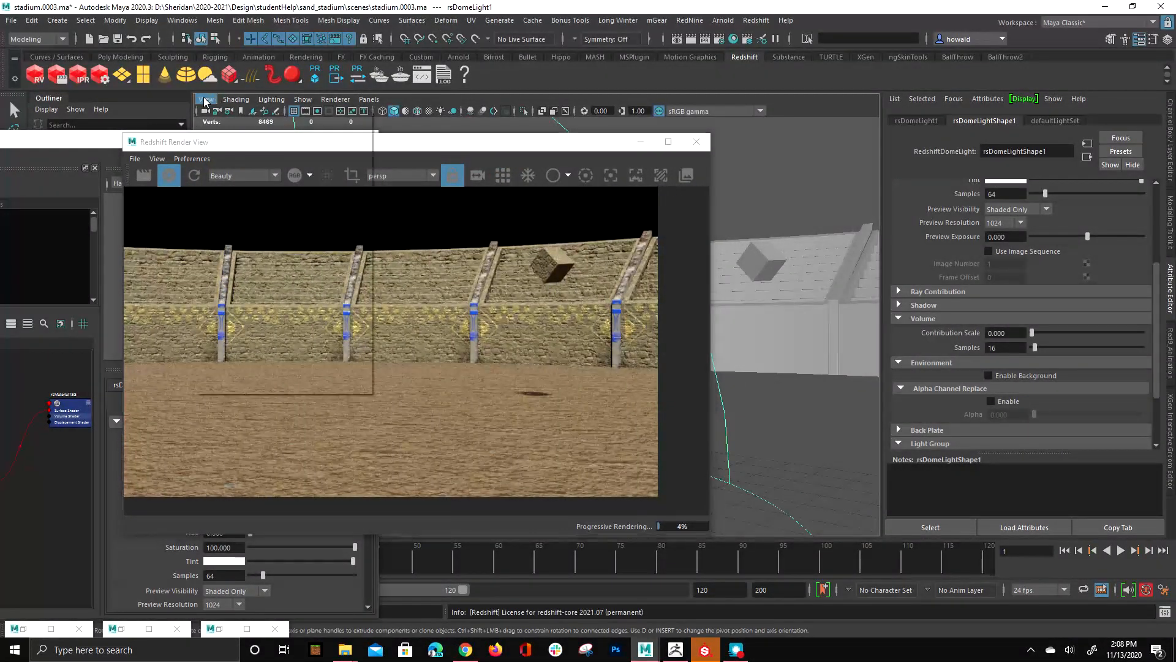
left_click(216, 114)
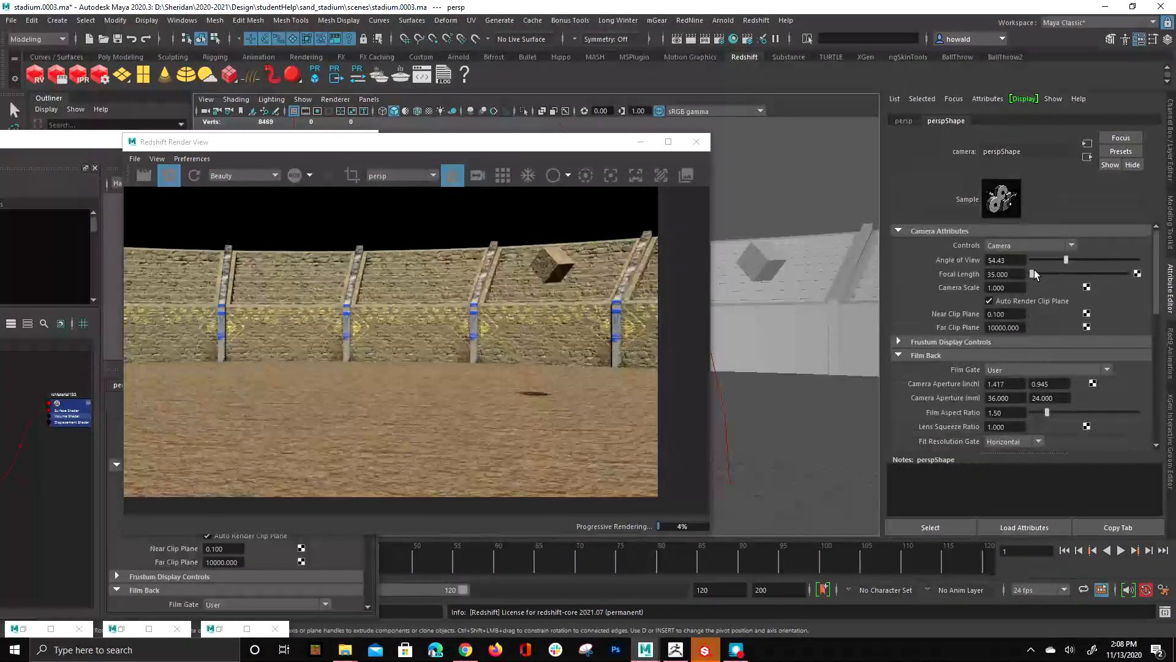
double_click(1003, 273)
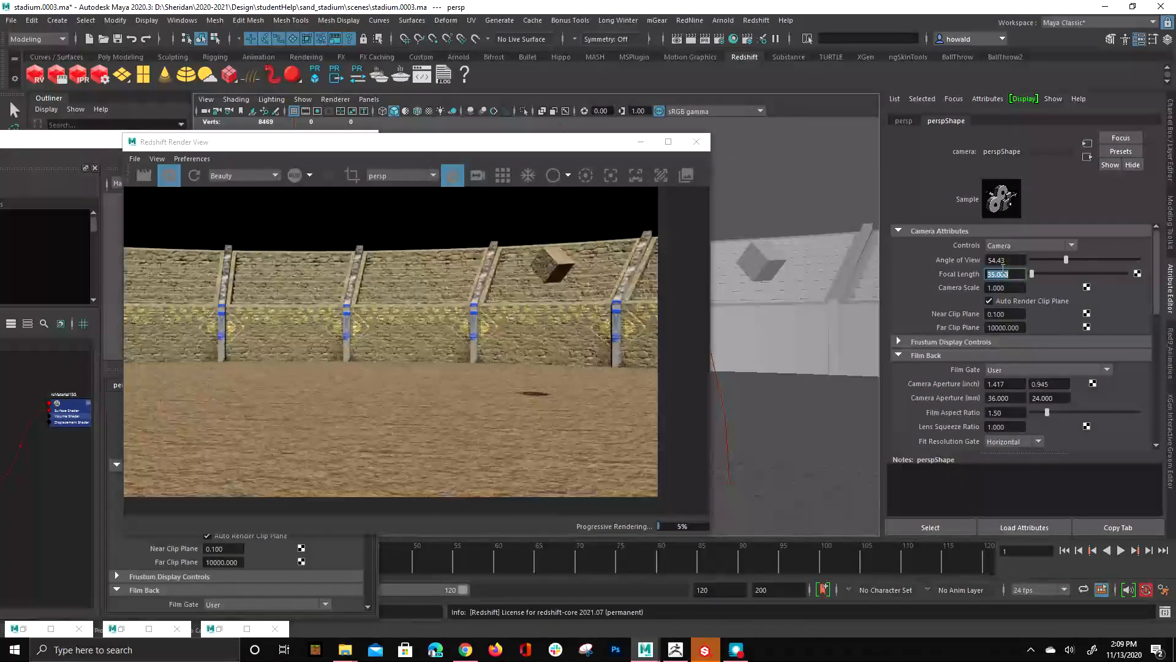
type("20")
key("Return")
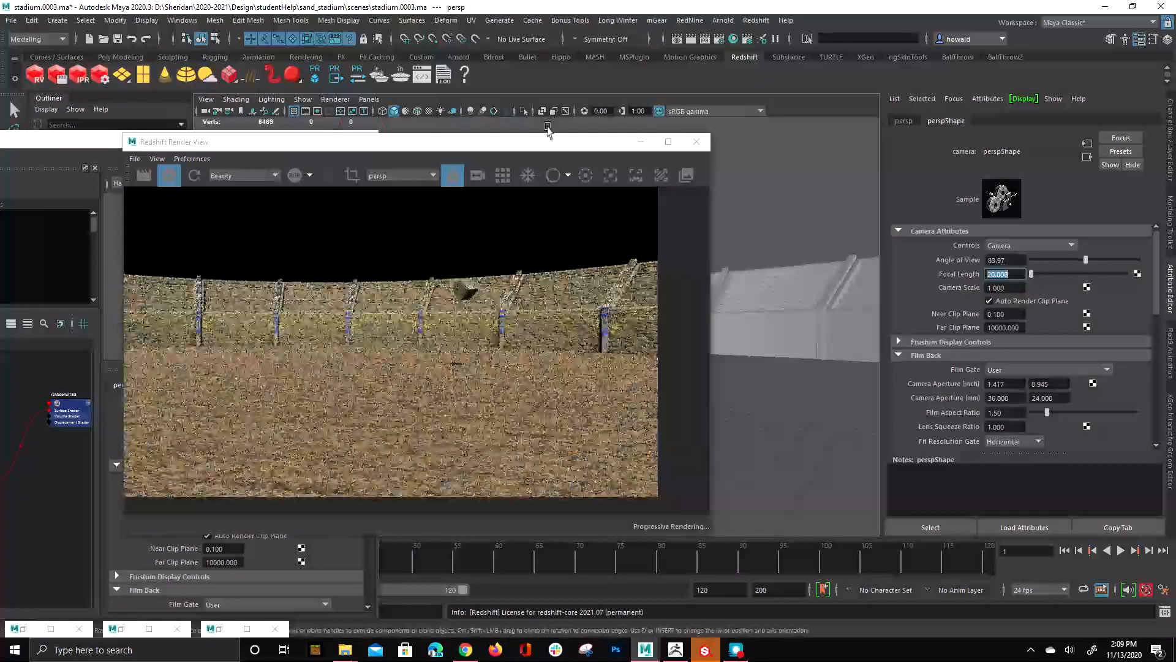
Step: Reframe the camera inside the arena along the curved stands, check the render, and move the render view off the viewport
left_click_drag(537, 143, 412, 143)
right_click_drag(626, 314, 727, 342, "alt")
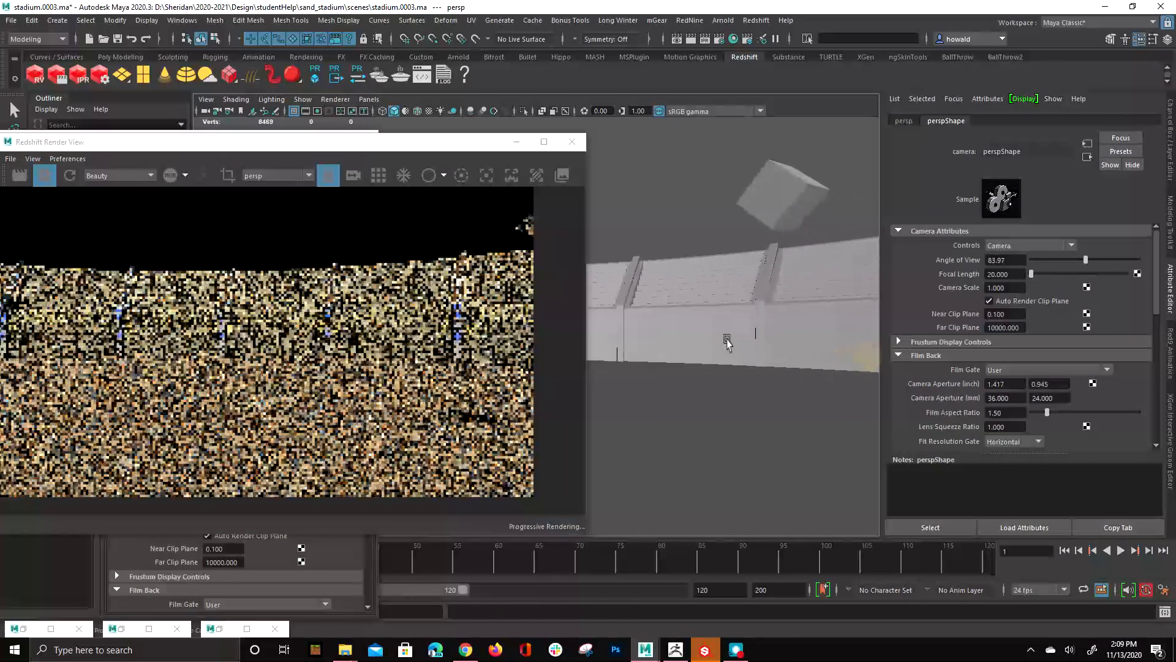
left_click_drag(727, 342, 664, 334, "alt")
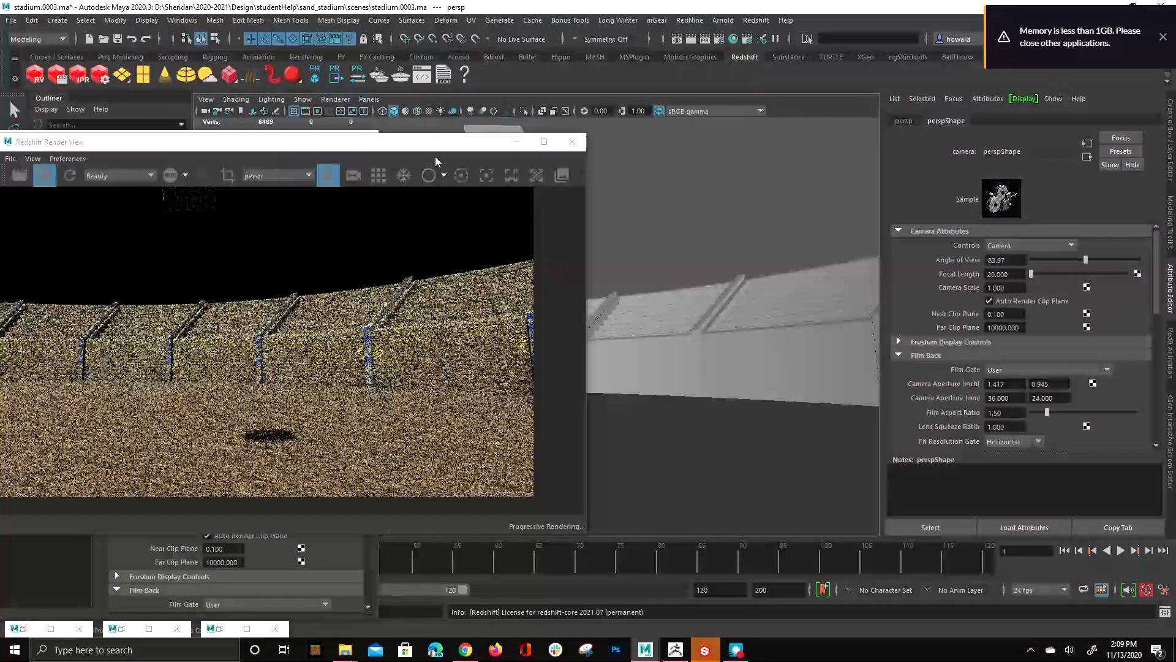
right_click_drag(755, 340, 752, 347, "alt")
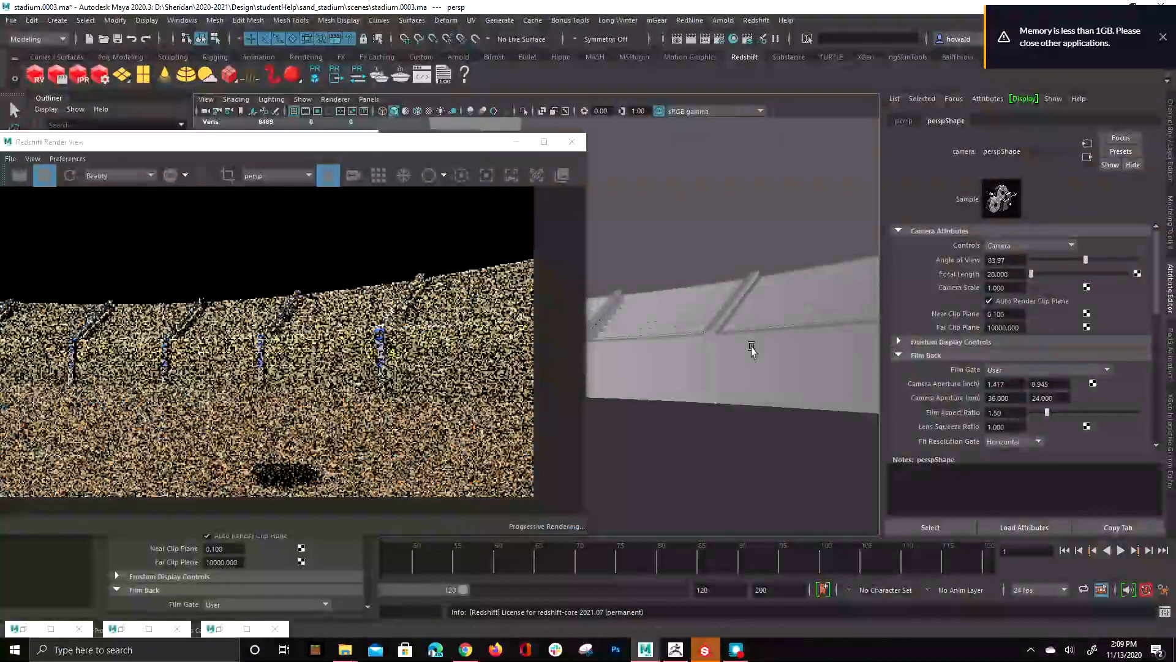
left_click_drag(748, 365, 615, 381, "alt")
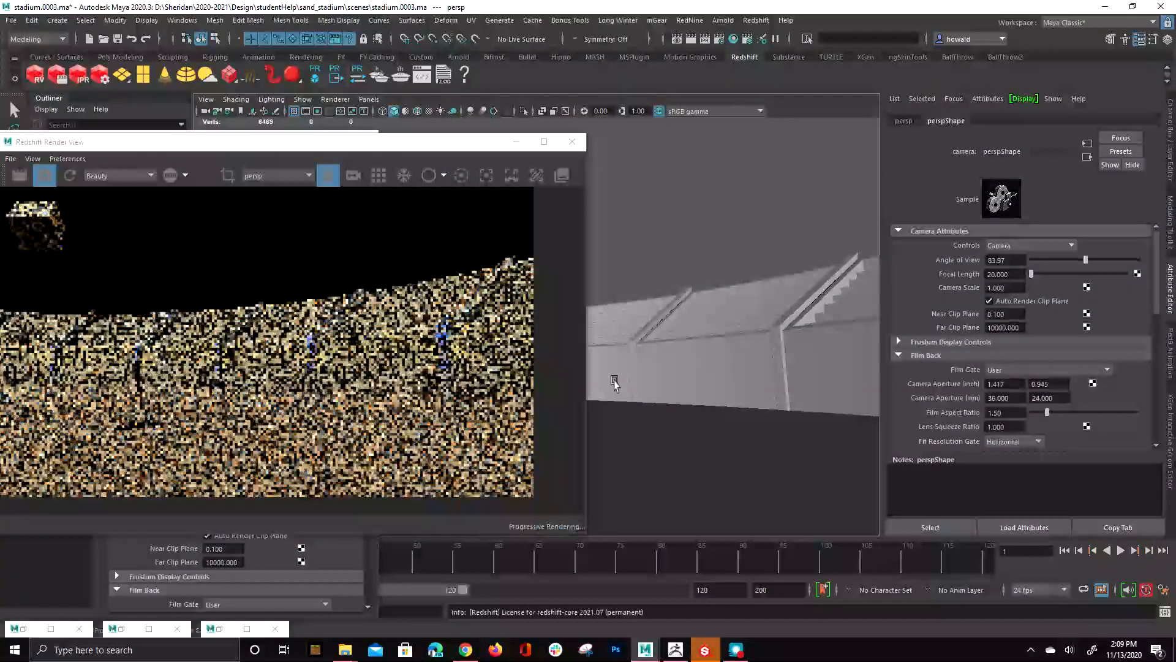
left_click_drag(384, 149, 637, 134)
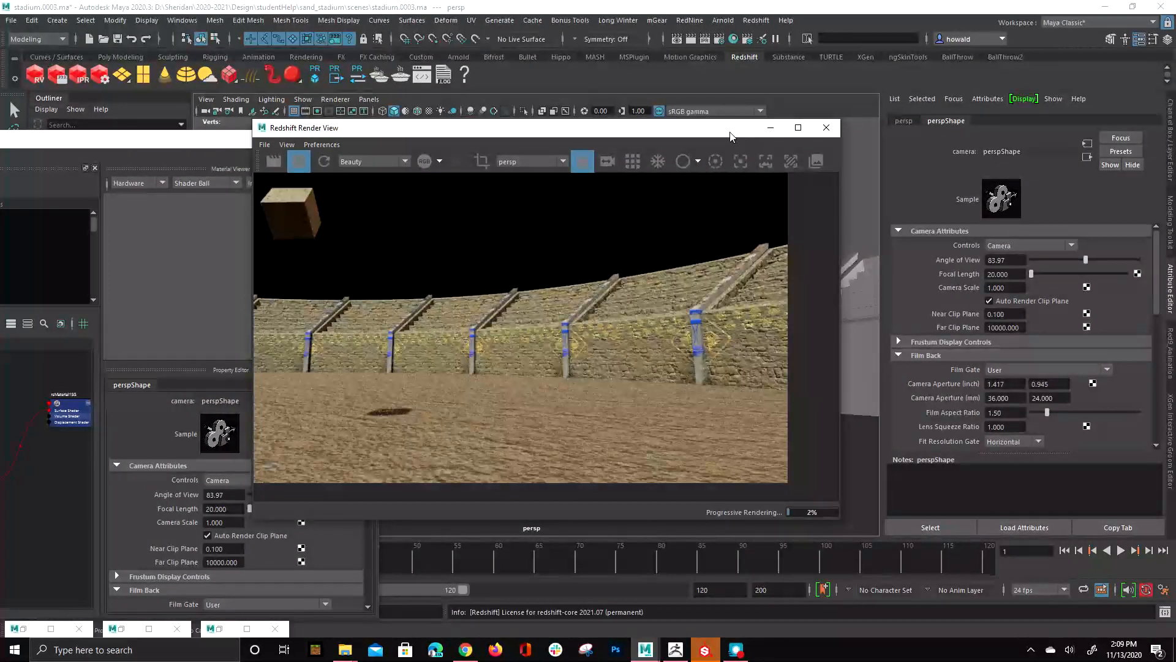
left_click_drag(727, 134, 1175, 157)
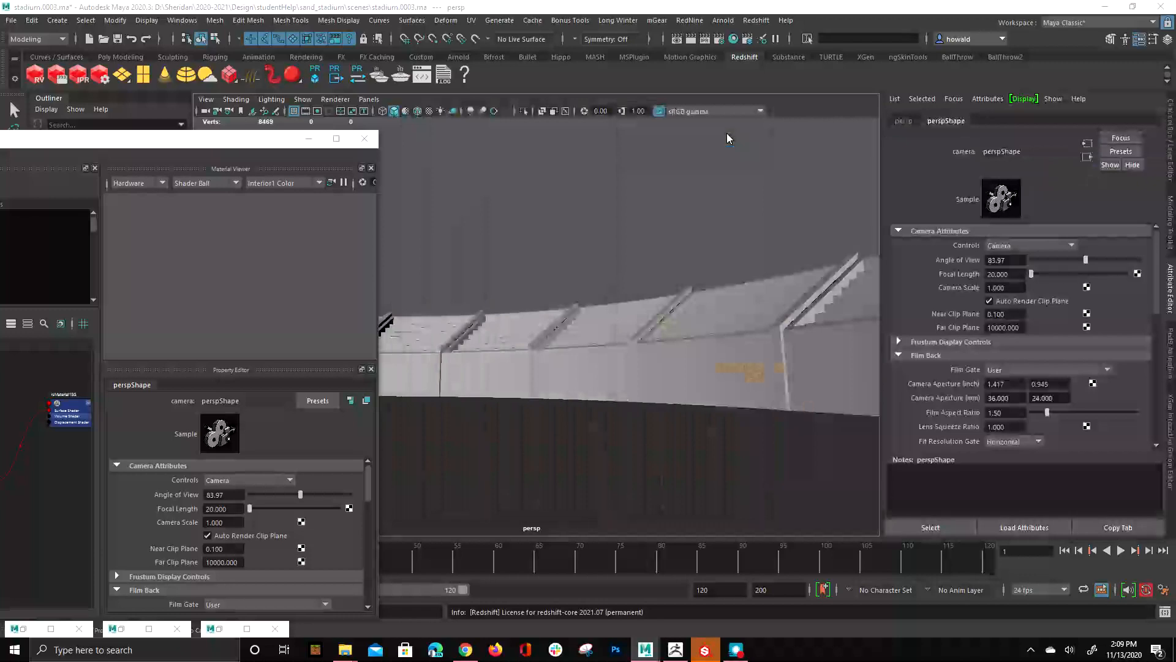
Step: Connect a File texture to the Redshift Displacement Shader input of the rsMaterial1SG shading group
left_click_drag(276, 141, 833, 77)
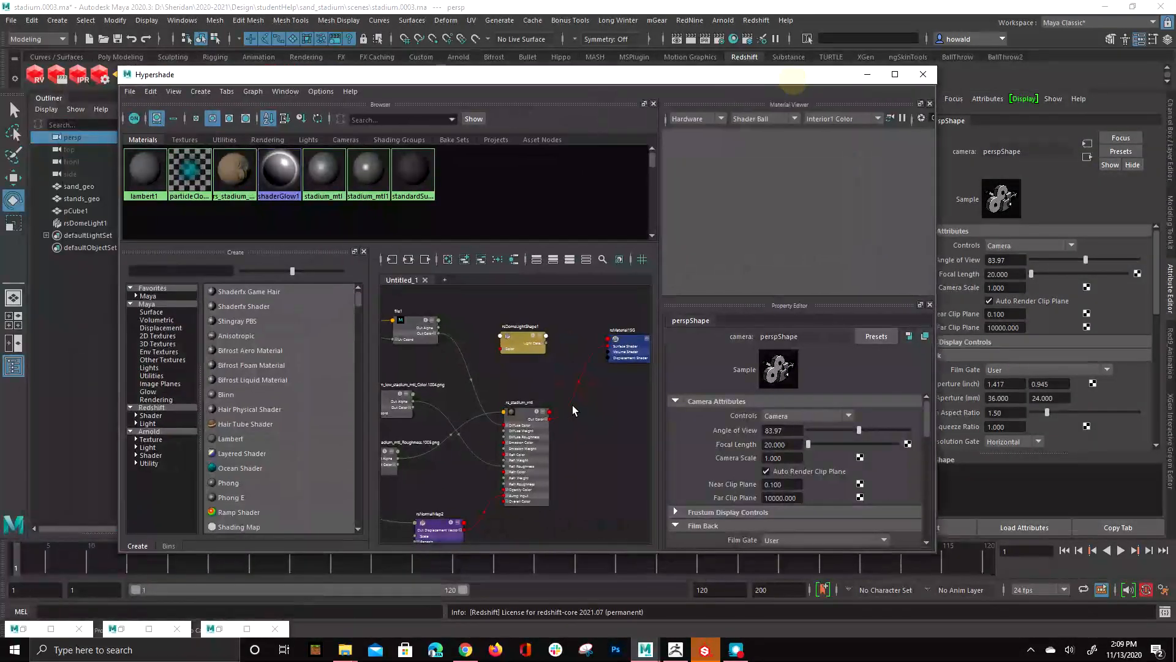
left_click_drag(633, 331, 623, 305)
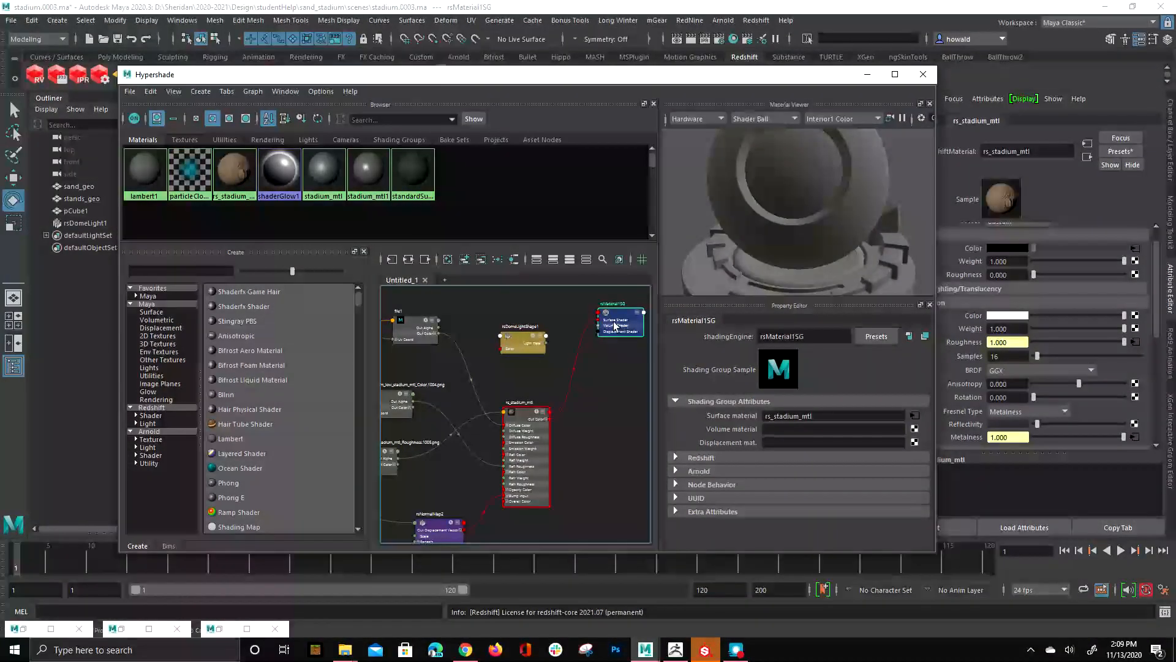
left_click_drag(619, 322, 587, 329)
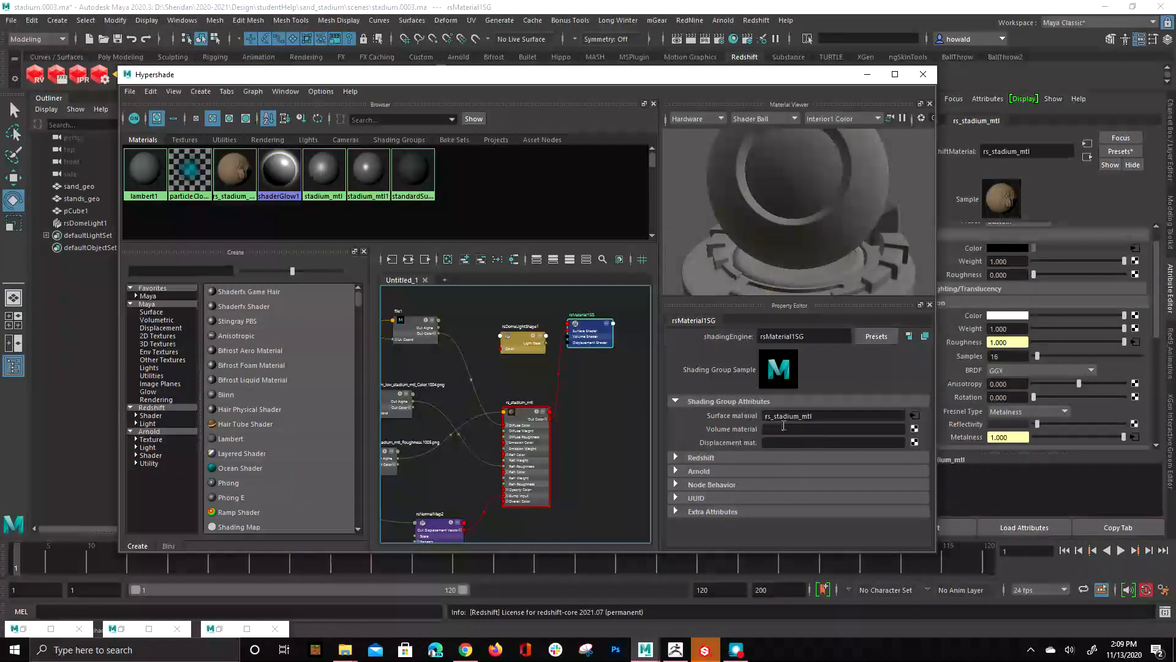
left_click(675, 456)
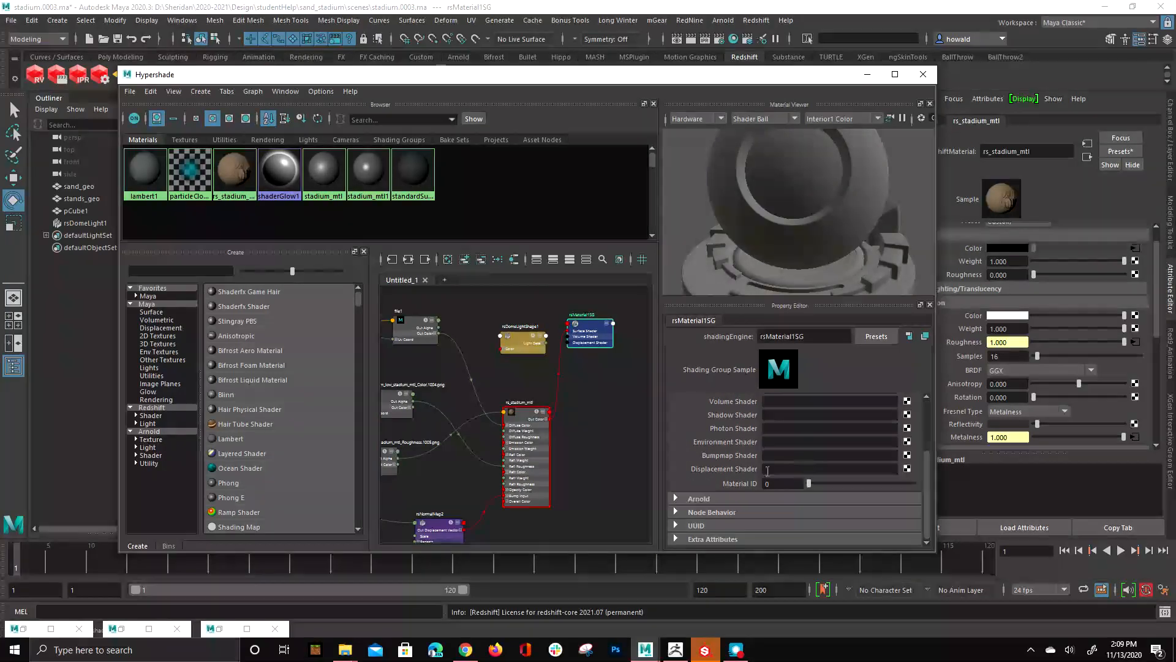
scroll(783, 456, "up", 3)
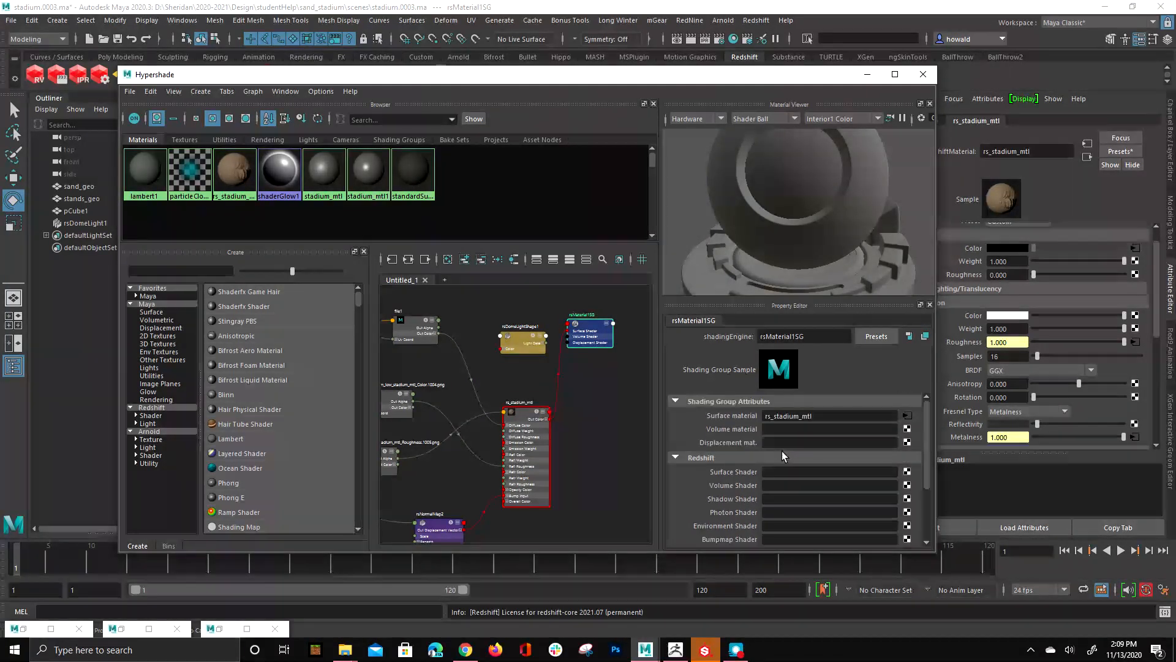
scroll(737, 443, "down", 3)
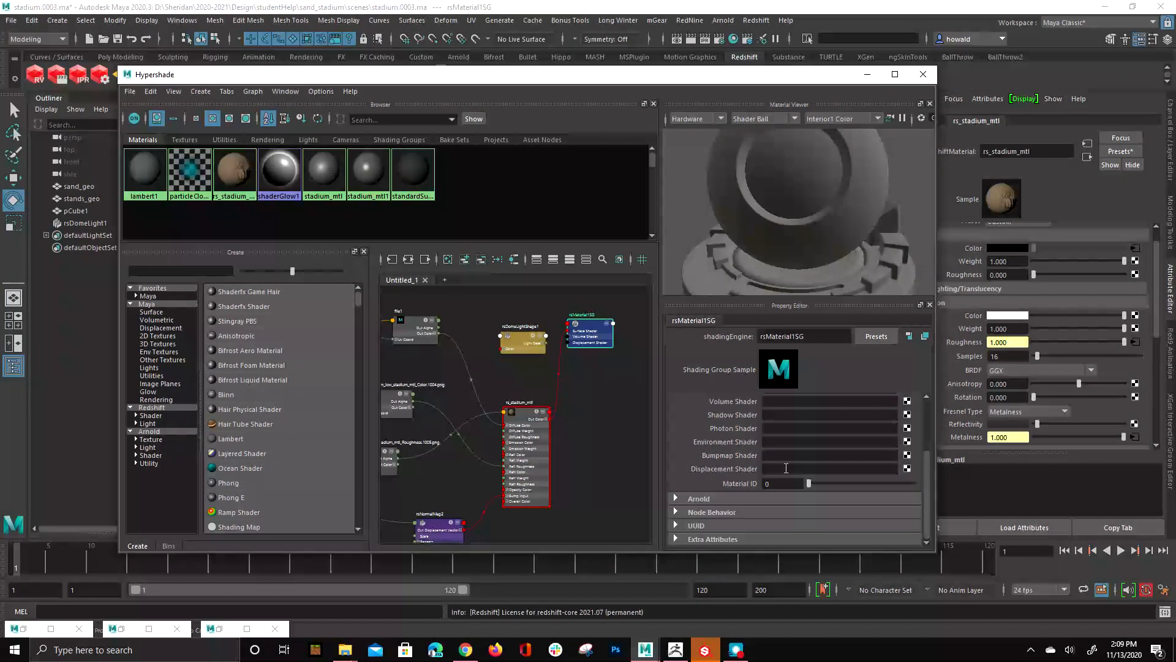
left_click(908, 469)
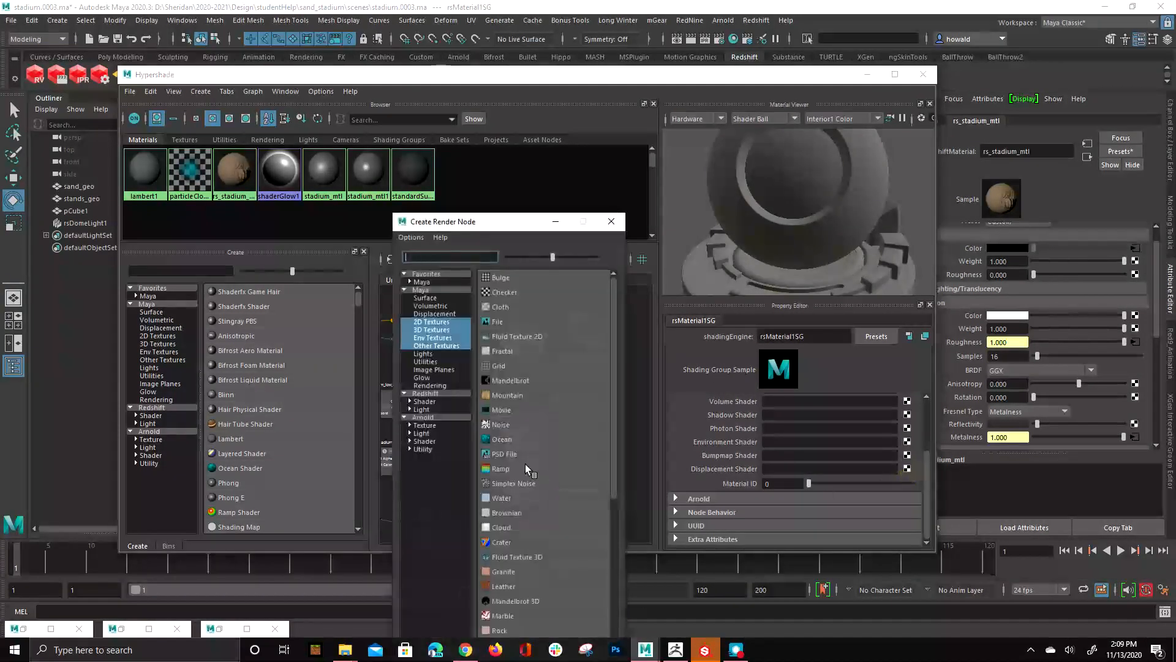
left_click(499, 321)
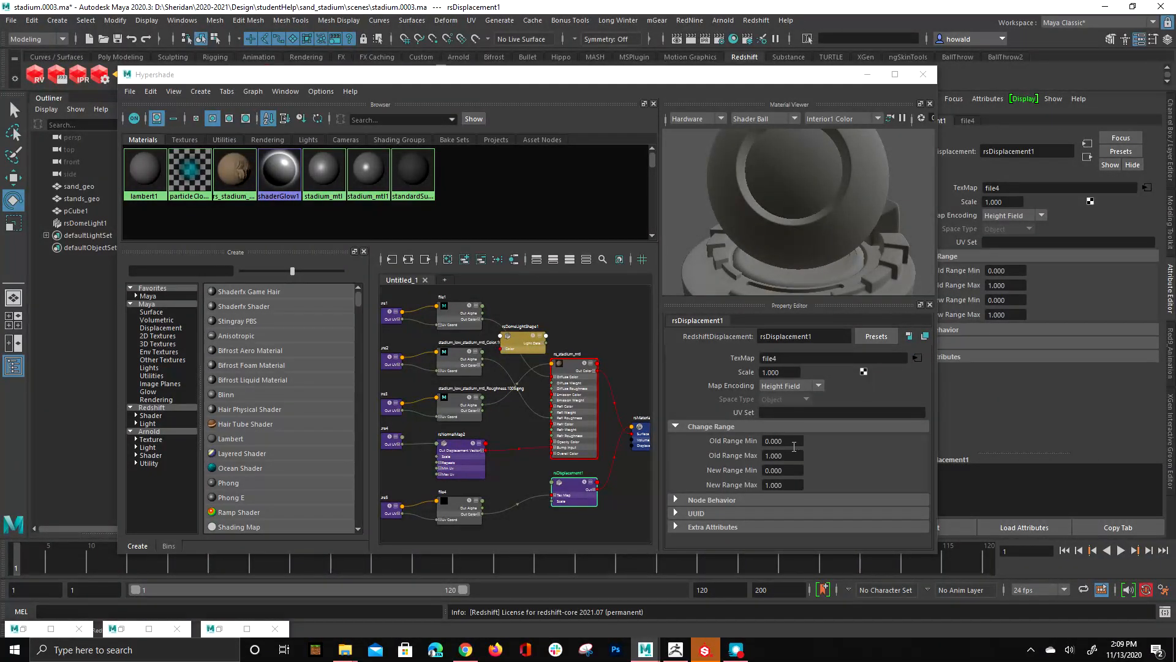
Step: Load stadium_low_stadium_mtl_DisplaceHeightField.1005.png into the displacement file texture and set its color space to Raw
left_click(922, 358)
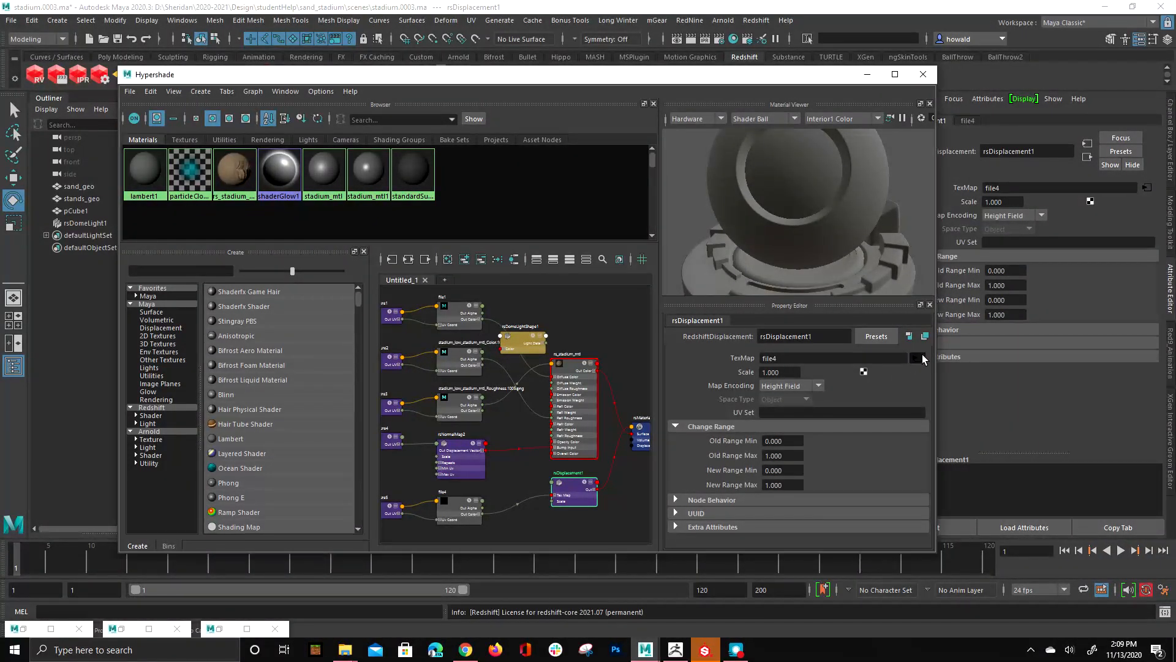
left_click(910, 421)
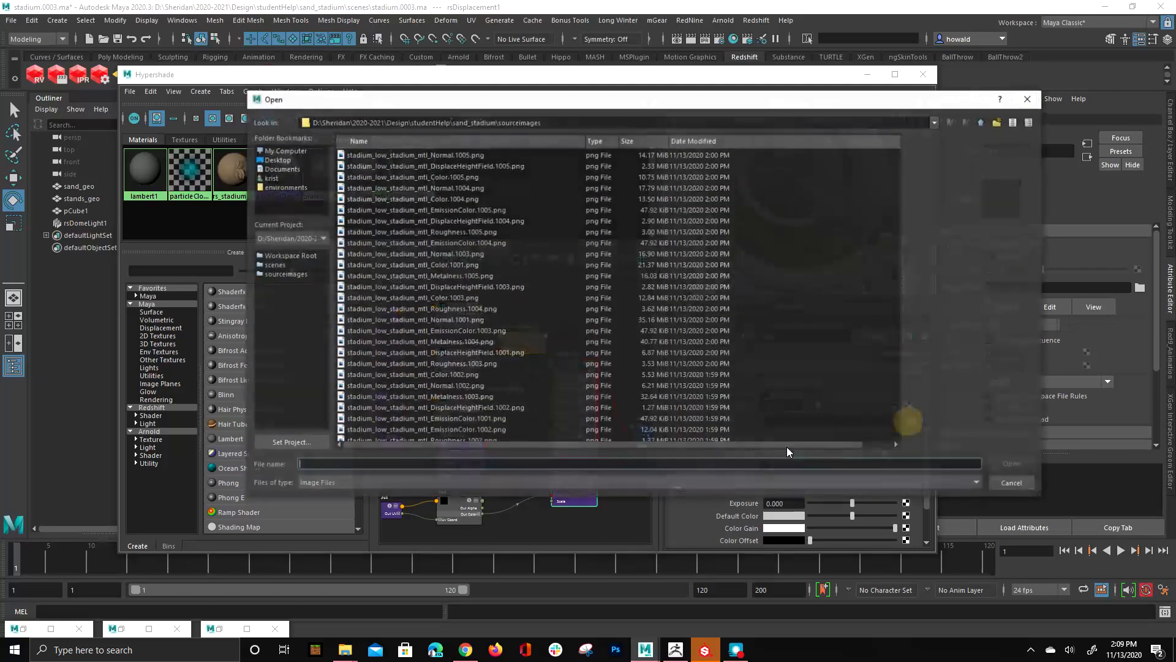
left_click(473, 164)
left_click(1025, 466)
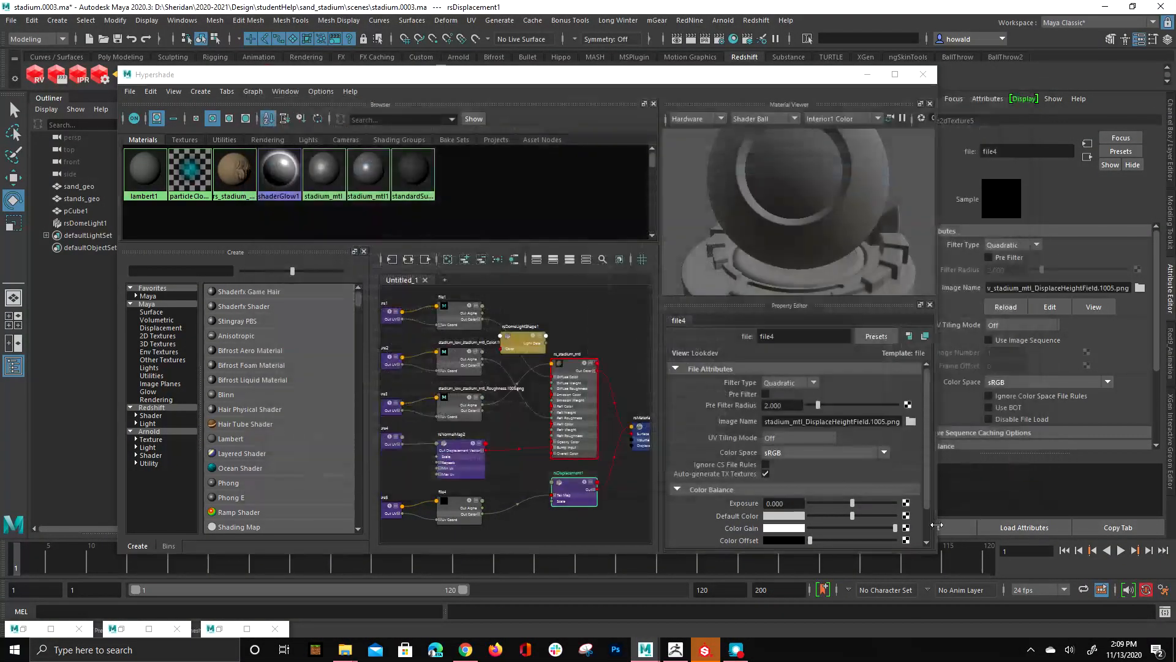
left_click(798, 451)
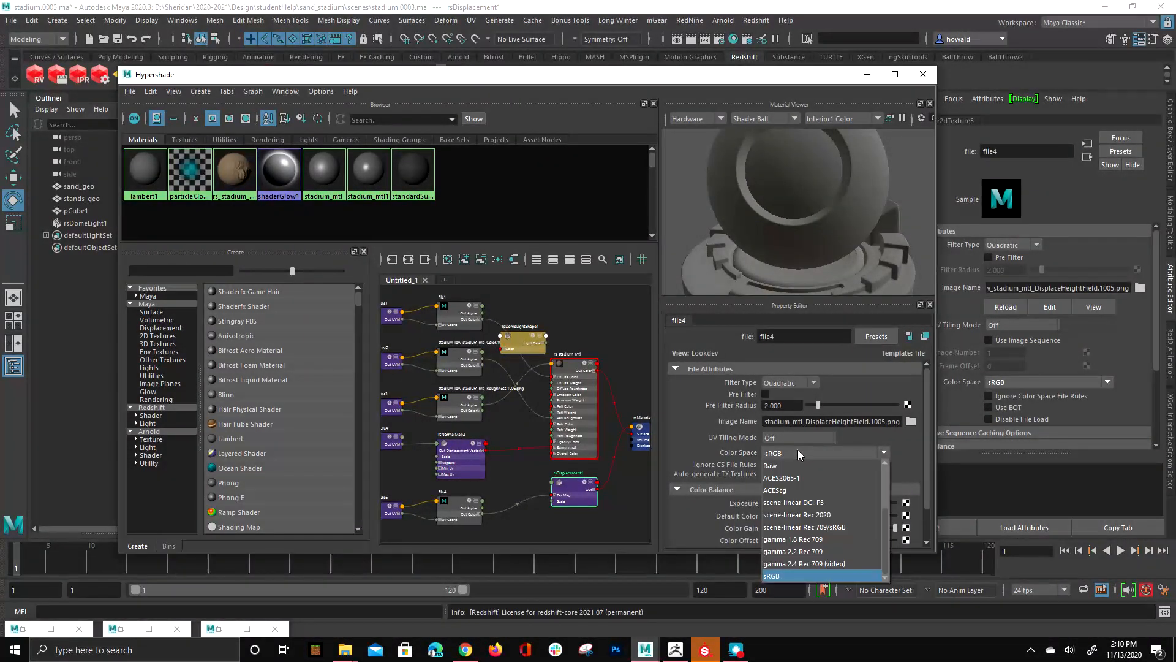
left_click(792, 468)
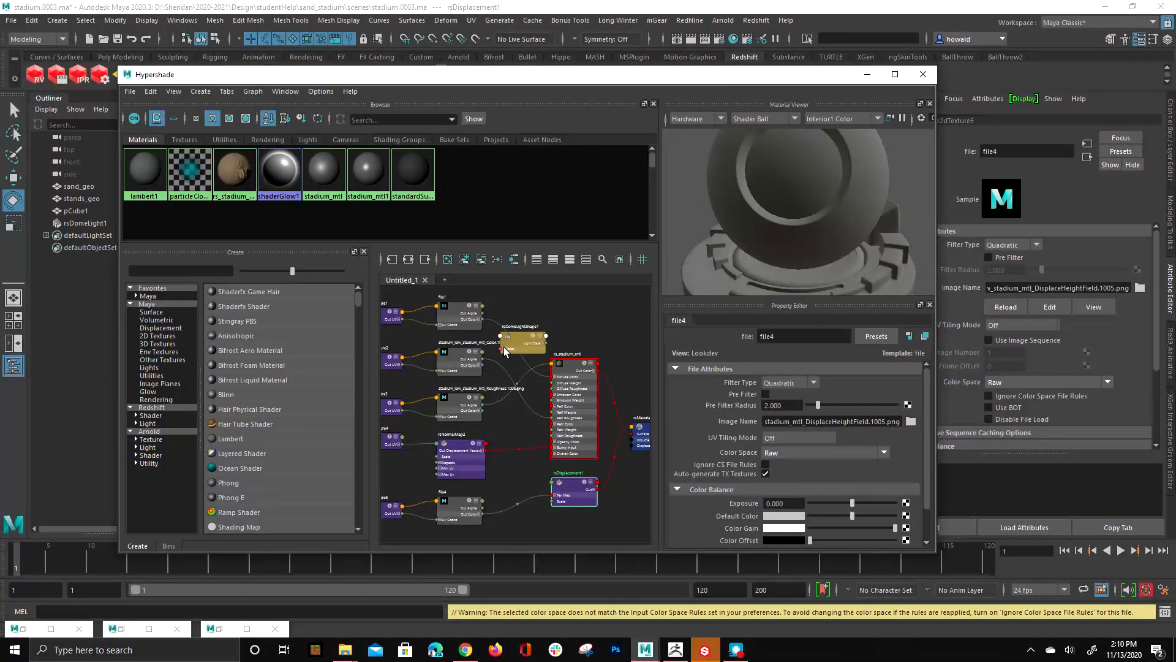
Step: Move the dome light node clear of the material connections and arrange Hypershade and the render view beside the viewport
left_click_drag(521, 336, 547, 323)
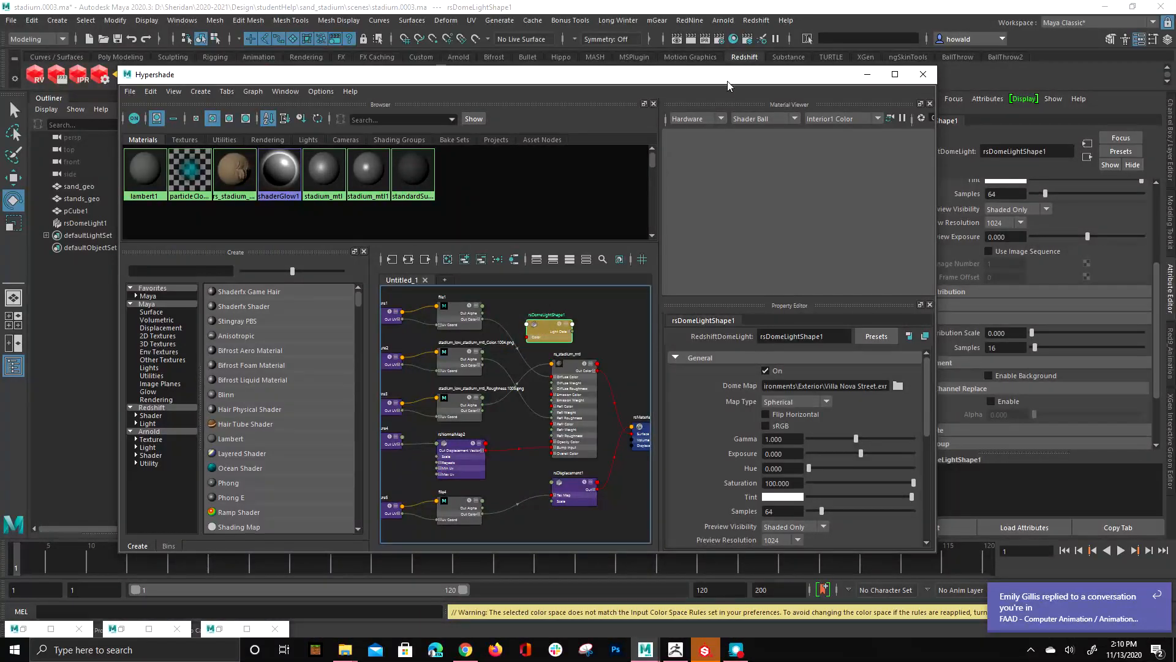
left_click_drag(726, 81, 476, 87)
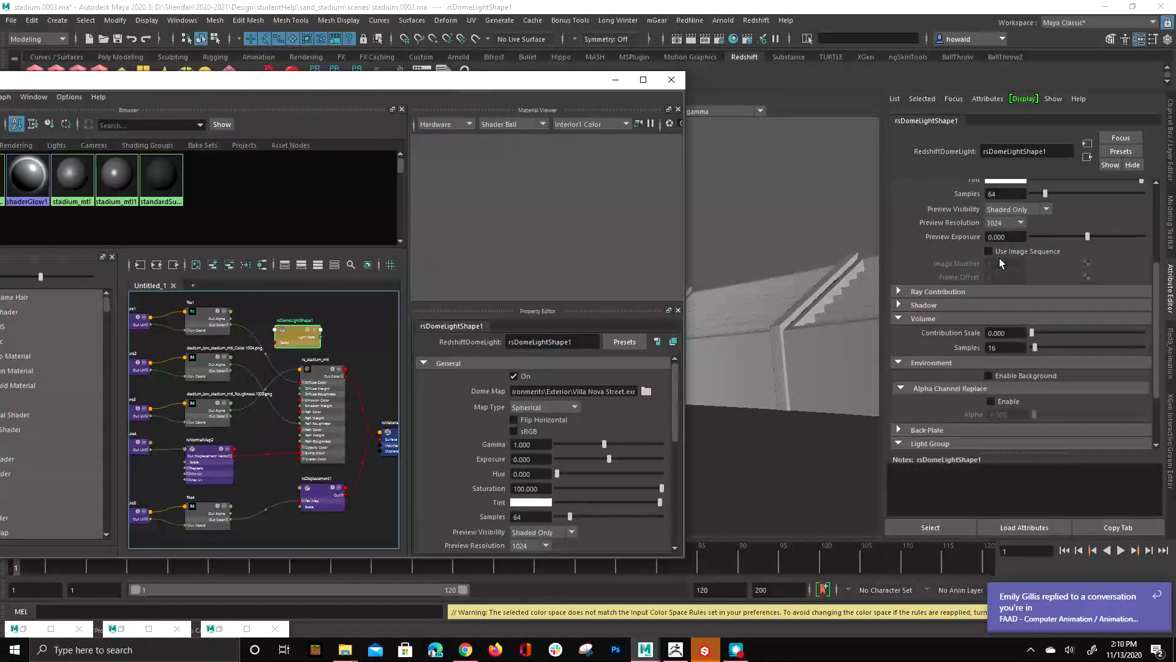
mouse_move(1175, 77)
left_mouse_down()
mouse_move(734, 111)
mouse_move(746, 120)
left_mouse_up()
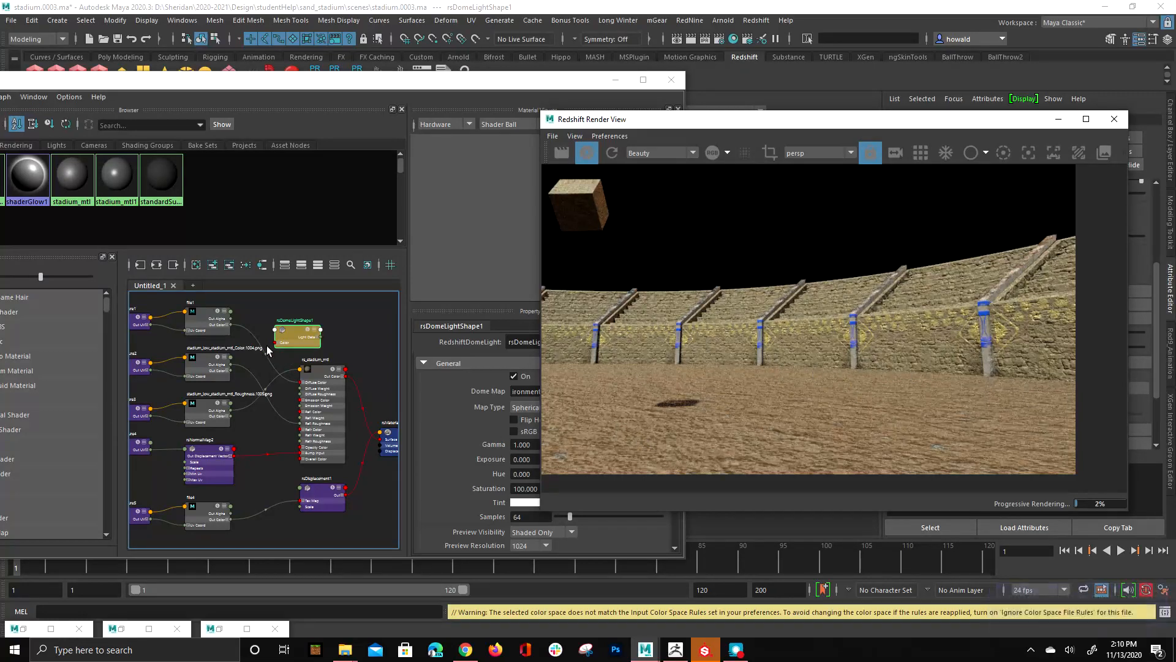
left_click_drag(709, 122, 269, 133)
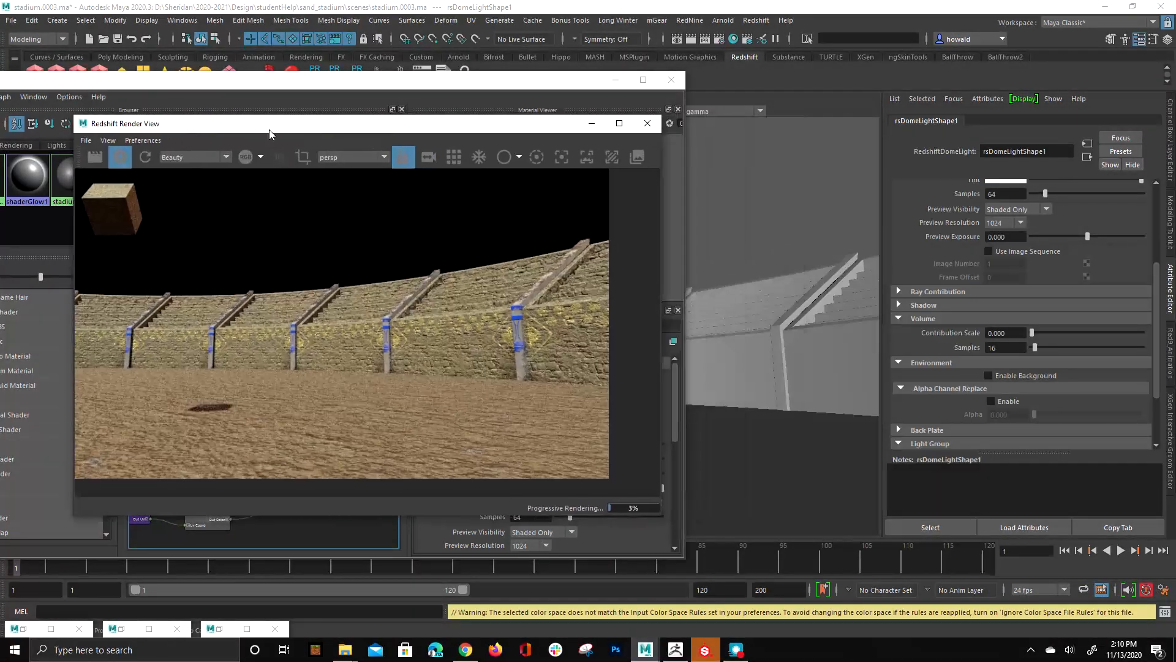
Step: Enable Redshift tessellation and displacement on the sand_geo mesh
left_click(801, 439)
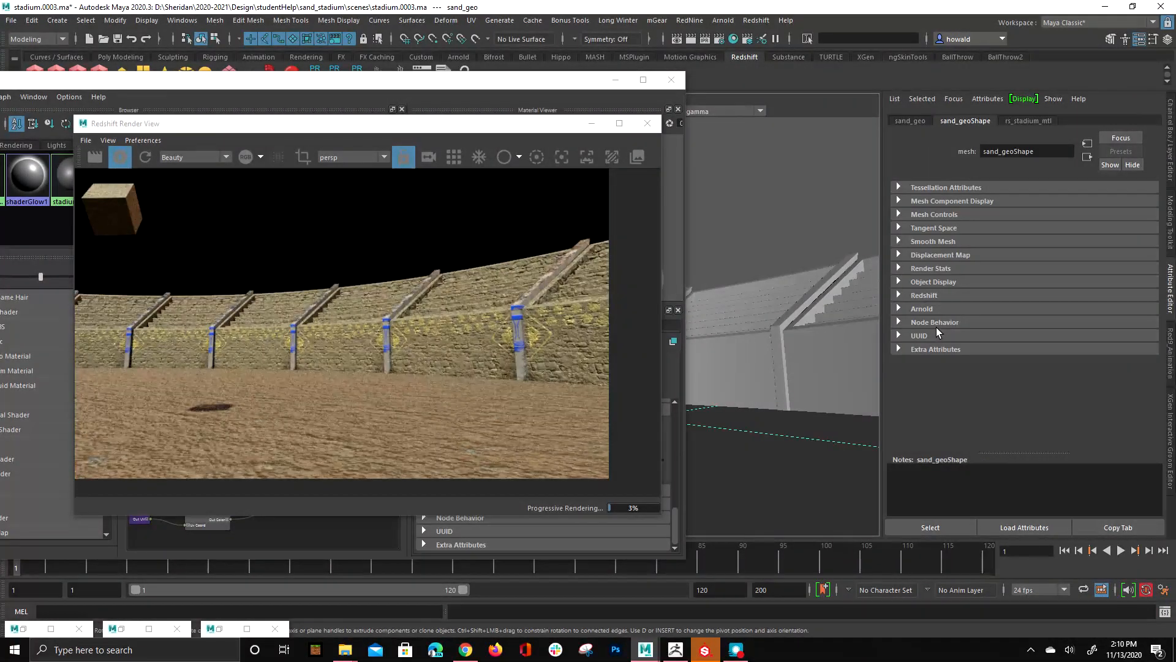
left_click(928, 294)
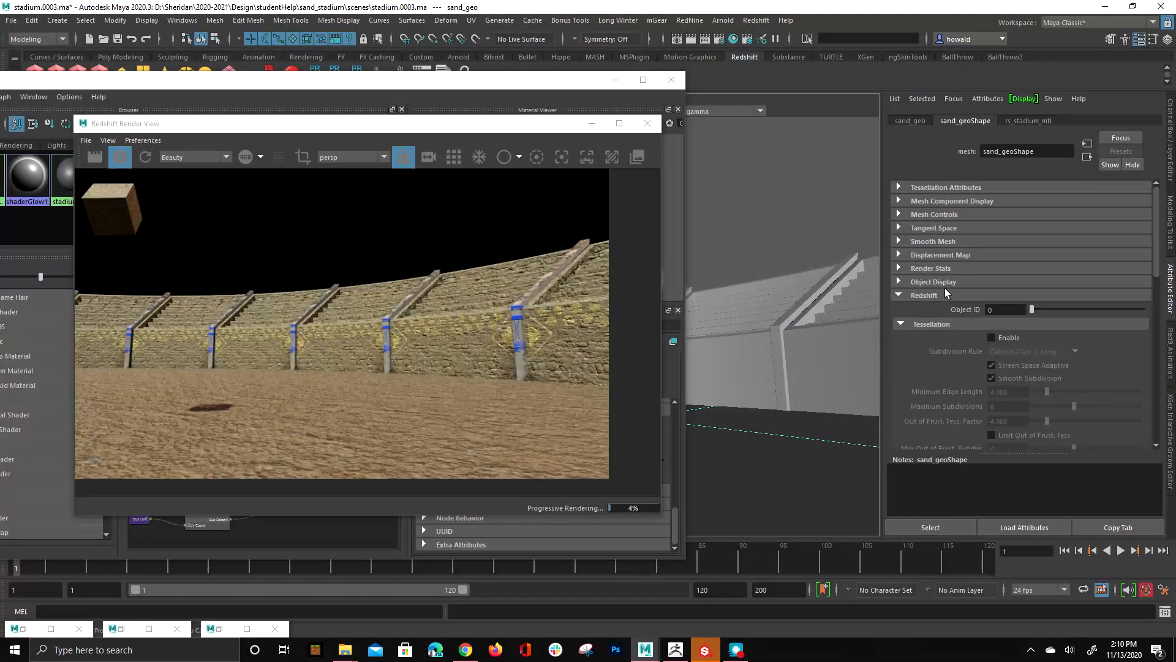
left_click(992, 338)
scroll(974, 342, "down", 2)
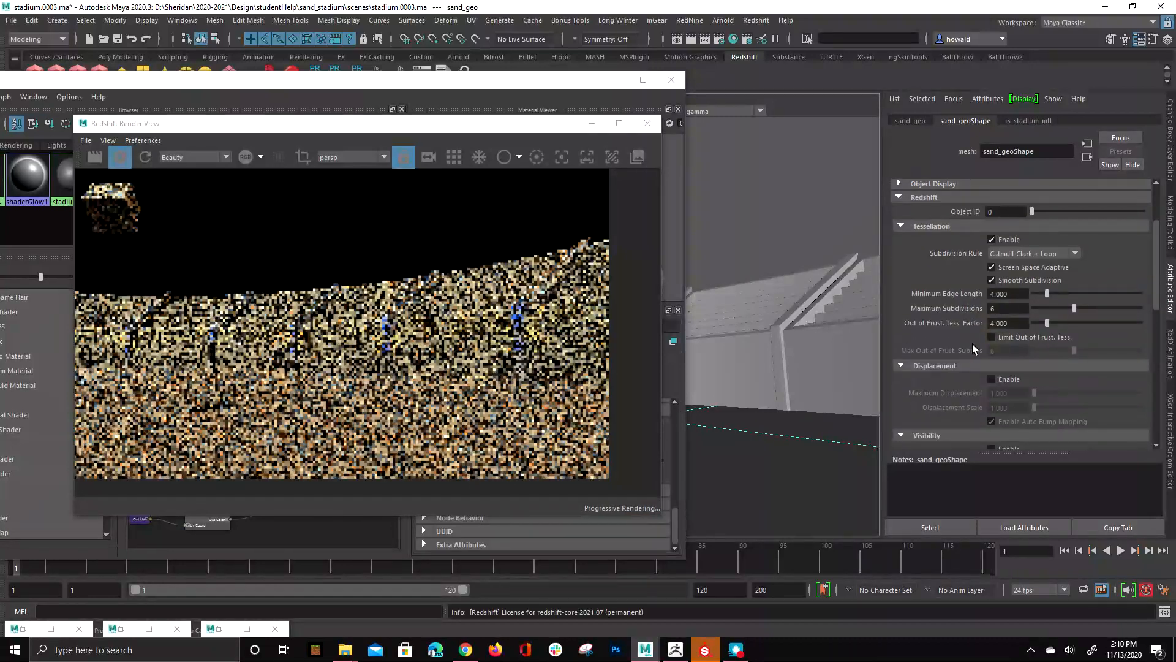
scroll(992, 349, "down", 2)
left_click(992, 306)
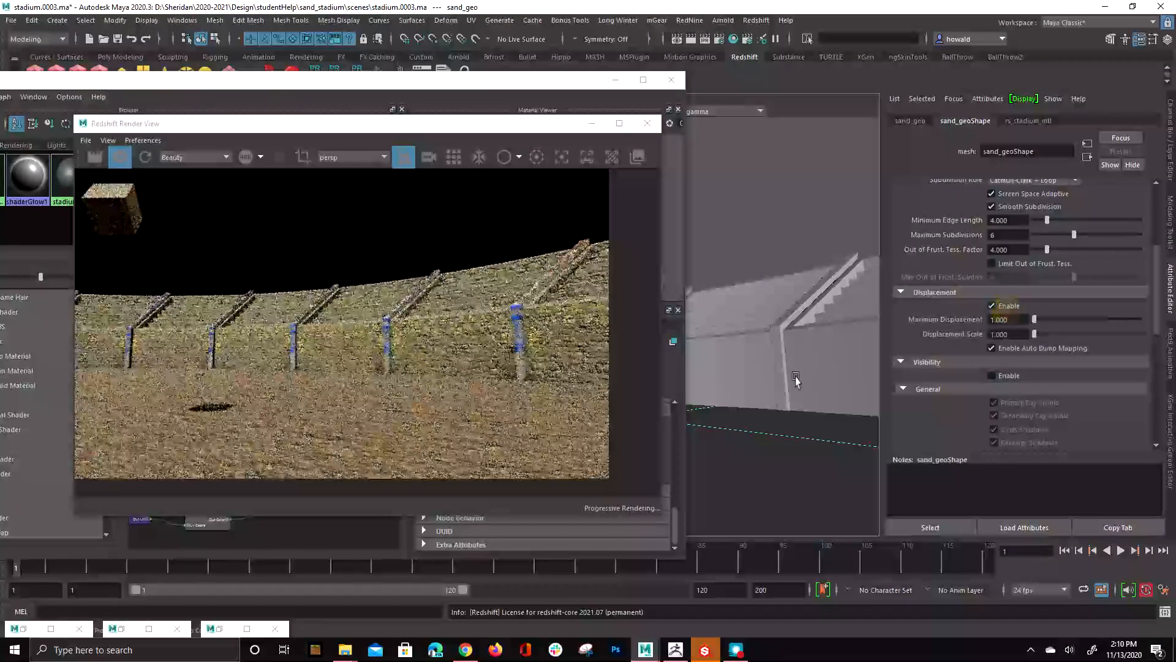
Step: Enable Redshift displacement and tessellation on the stands_geo mesh
left_click(794, 379)
left_click(993, 305)
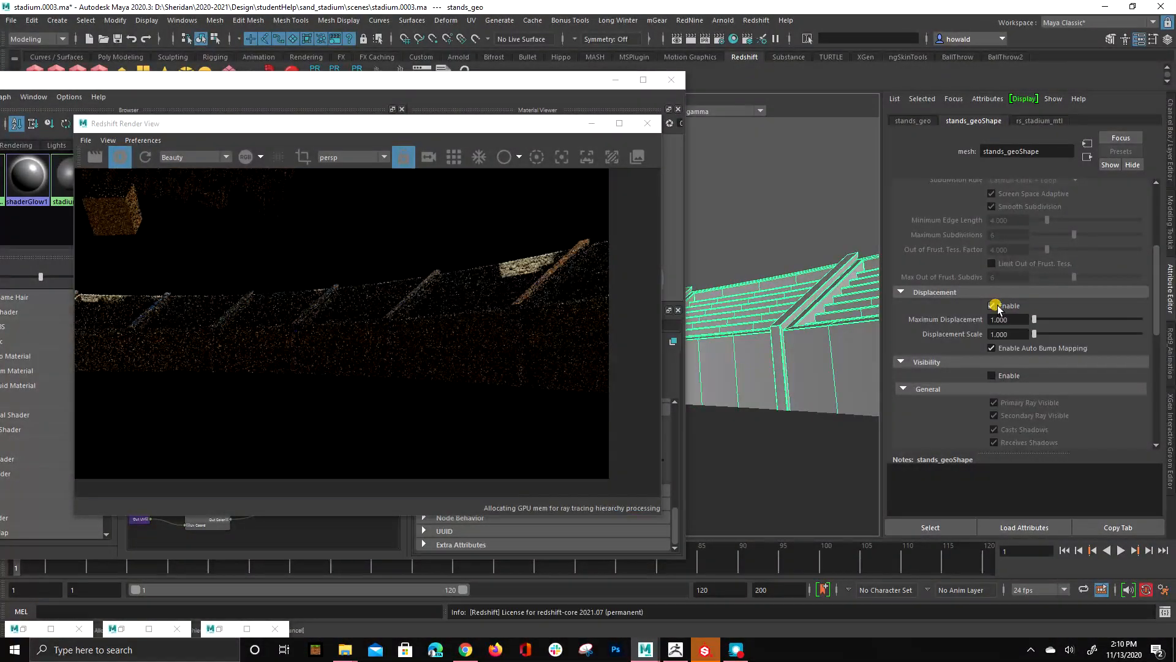
left_click(993, 376)
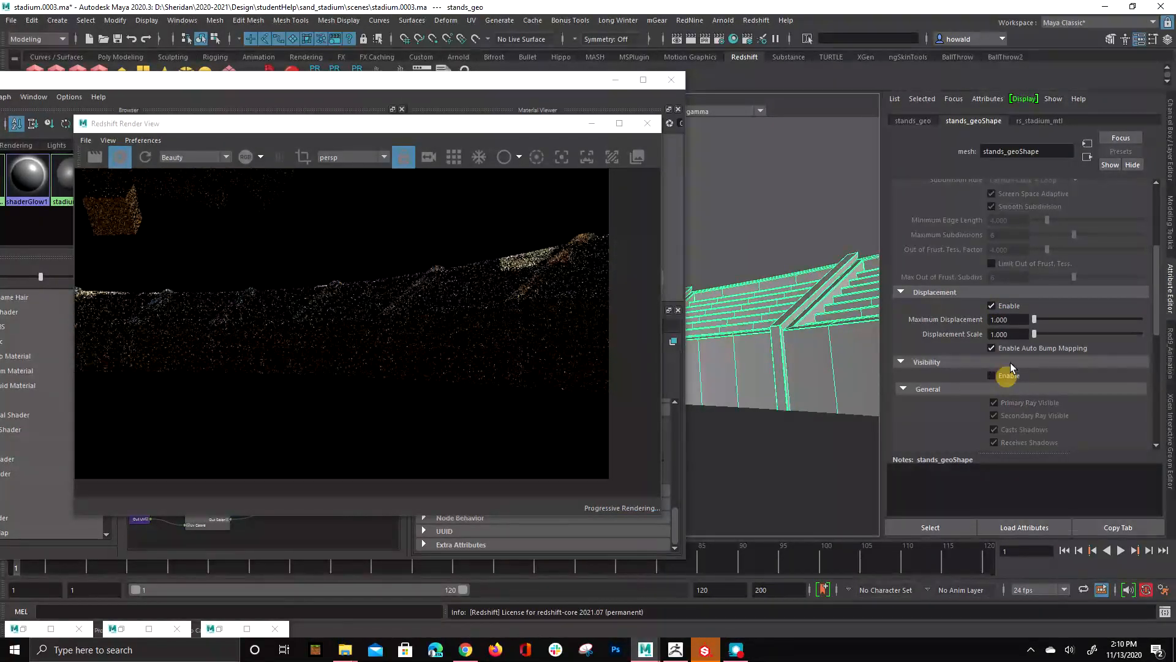
scroll(1035, 343, "up", 5)
left_click(992, 288)
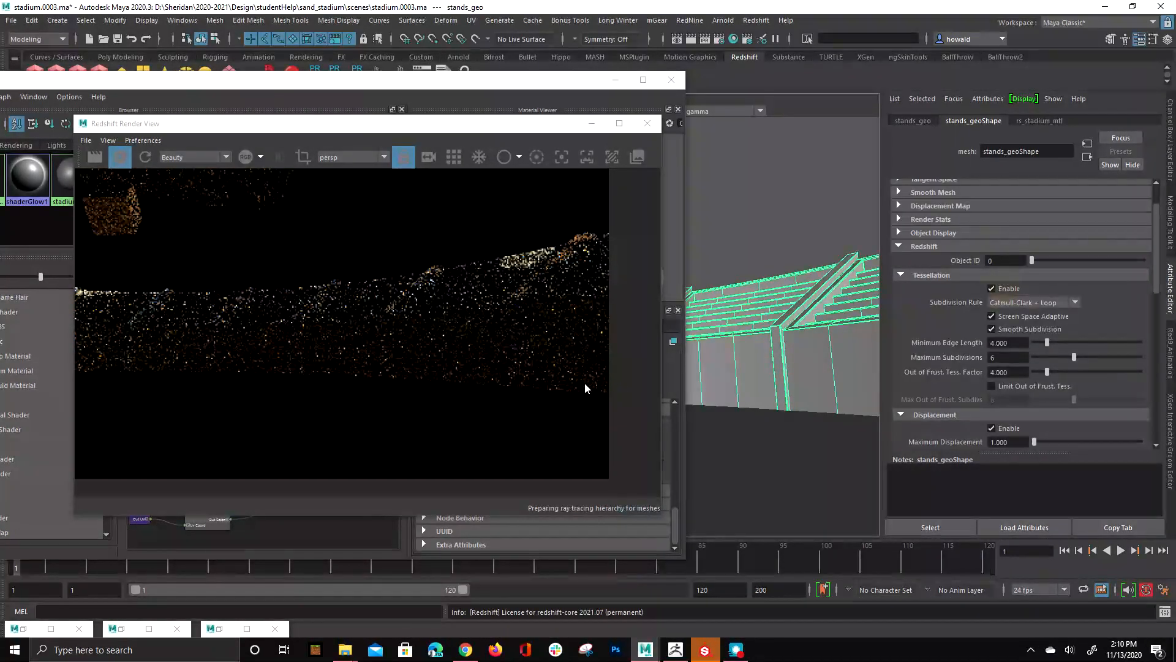
scroll(1006, 357, "down", 3)
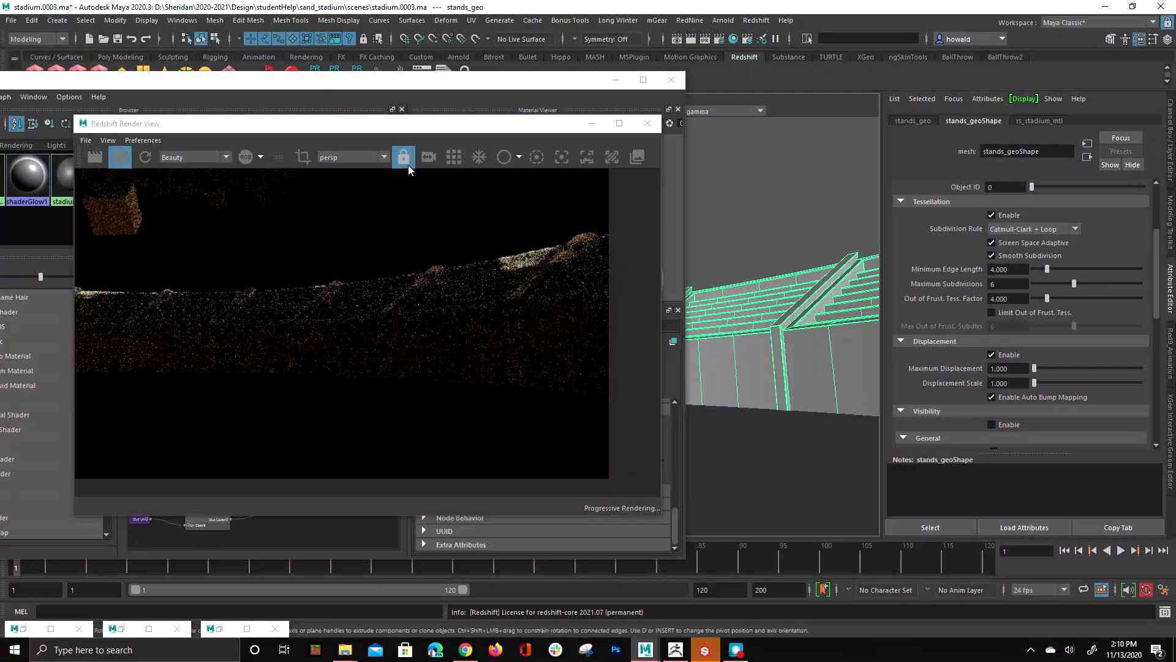
Step: Move the render view off the shader graph and show the attributes of the rsDisplacement1 node
left_click_drag(415, 130, 930, 210)
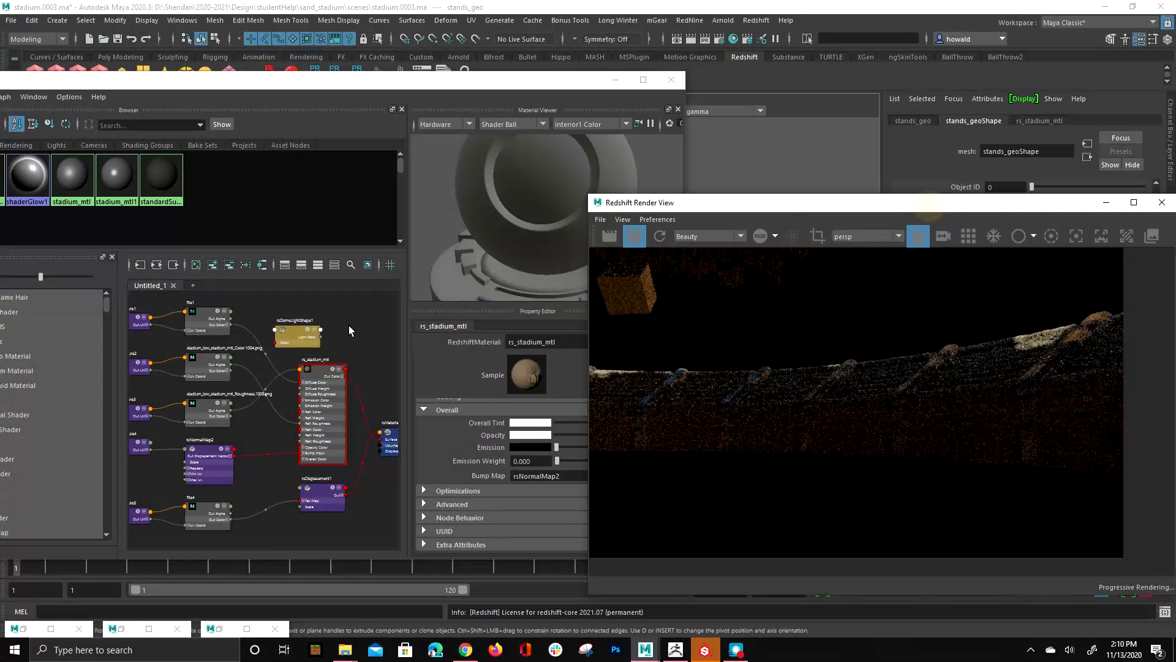
left_click(325, 506)
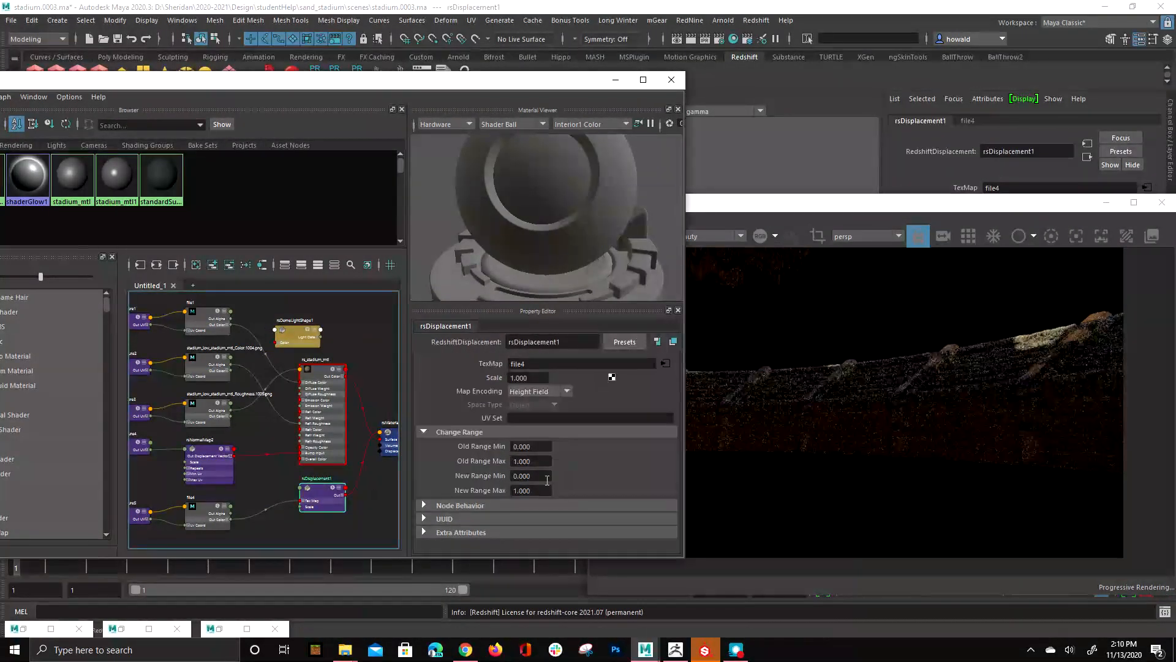
Step: Try an old range of -0.5 to 0.5 on the displacement node
left_click(541, 447)
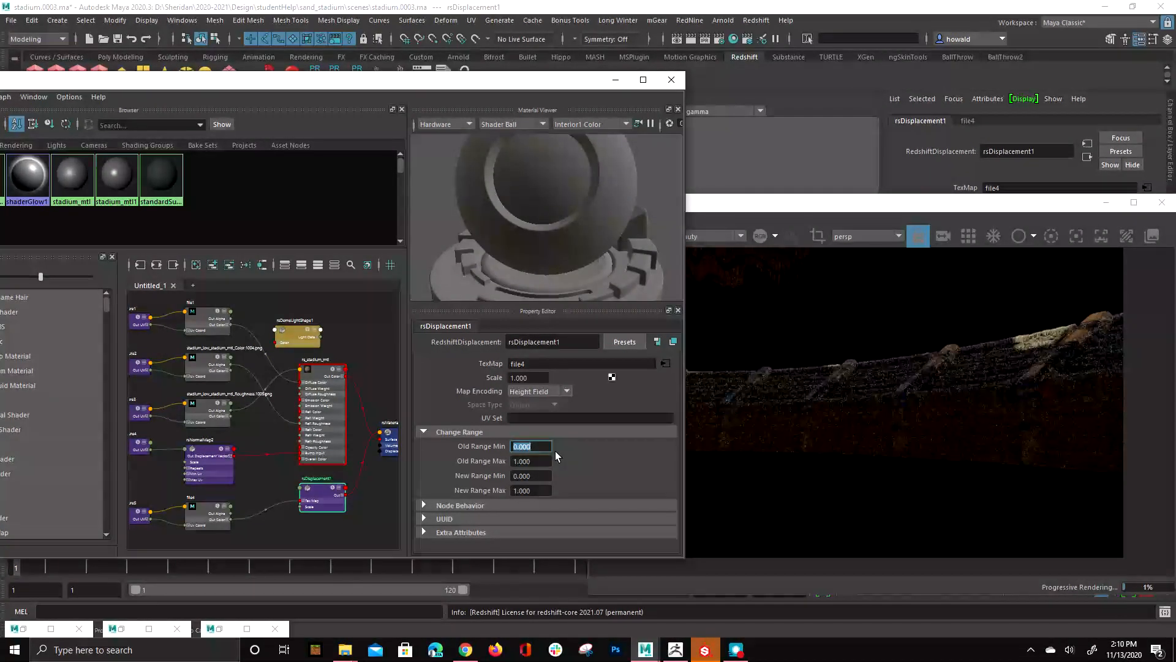
type("-0.5")
key("Tab")
type("0.5")
key("Tab")
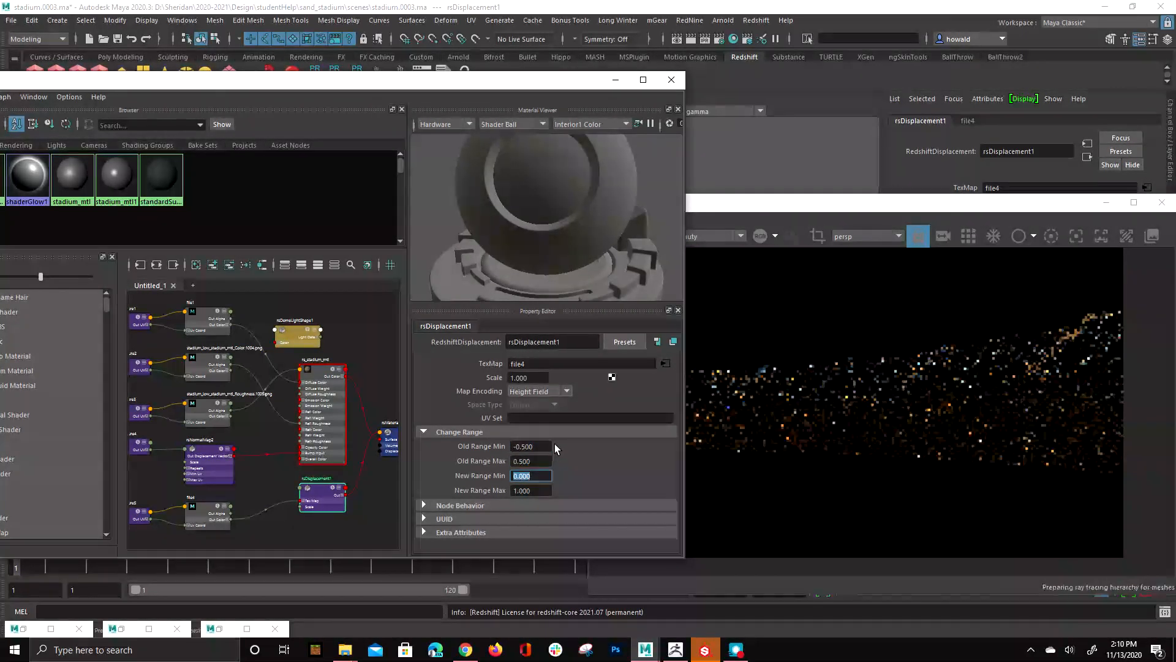
left_click(527, 377)
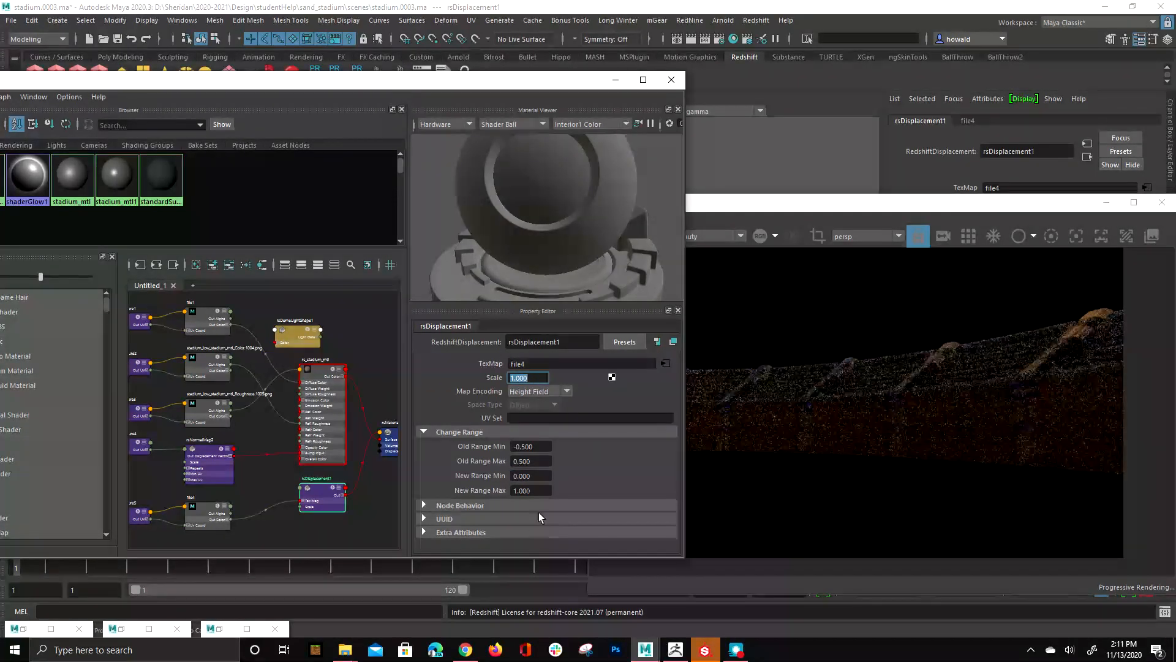
left_click(535, 476)
Step: Set the old range of the rsDisplacement1 node to a minimum of 0 and a maximum of 1
left_click(547, 446)
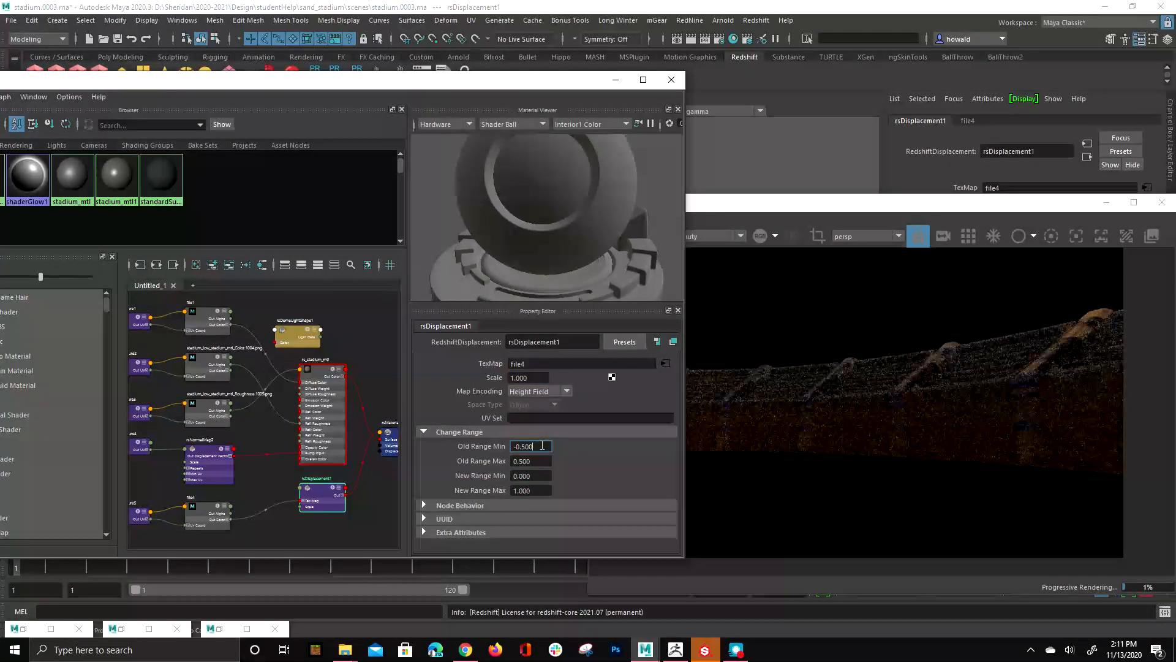
type("0")
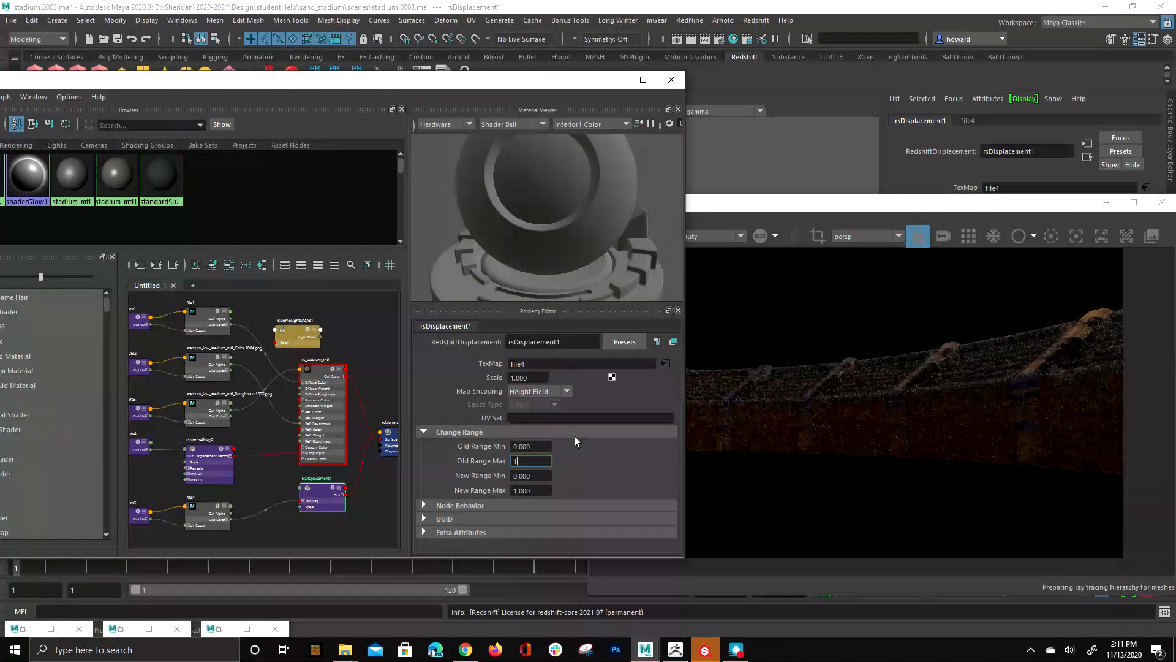
key("Tab")
type("1")
Step: Set the displacement node's new range to a minimum of -0.5 and a maximum of 0.5
key("Tab")
type("0.5")
key("Tab")
type("0.5")
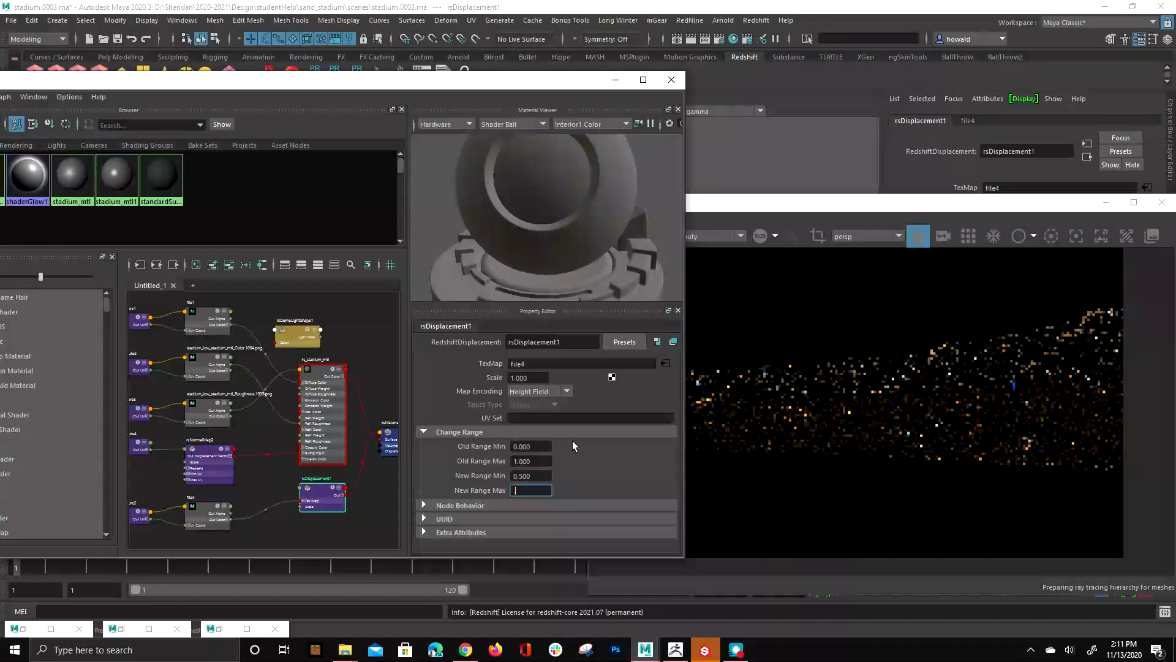
key("Tab")
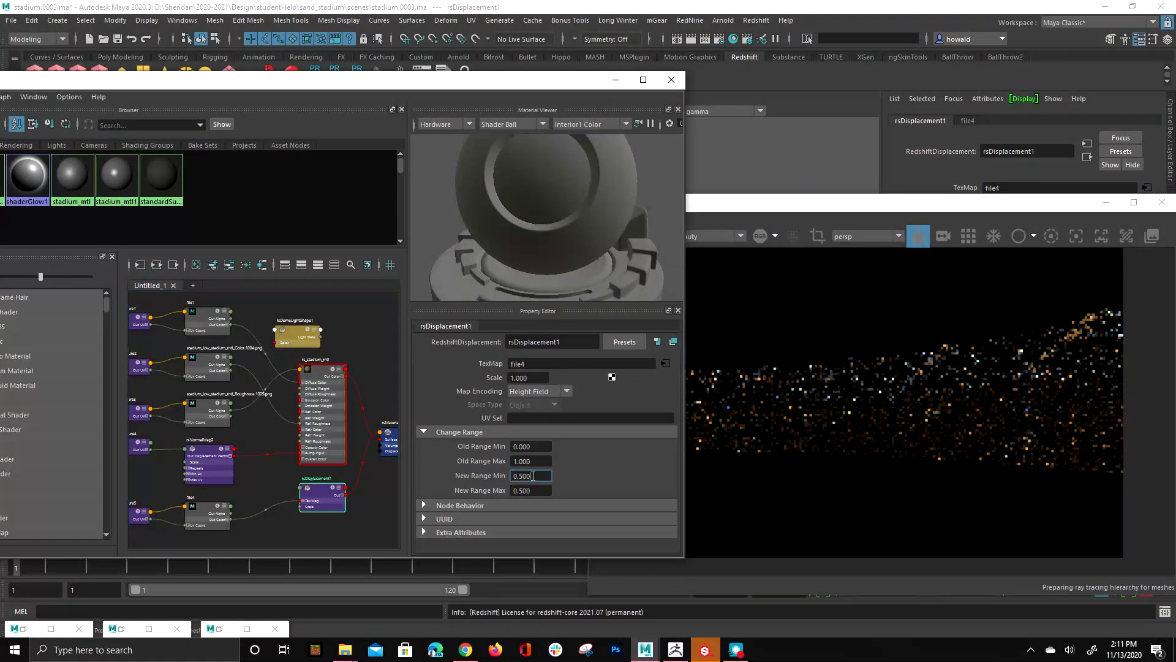
left_click(531, 476)
type("-")
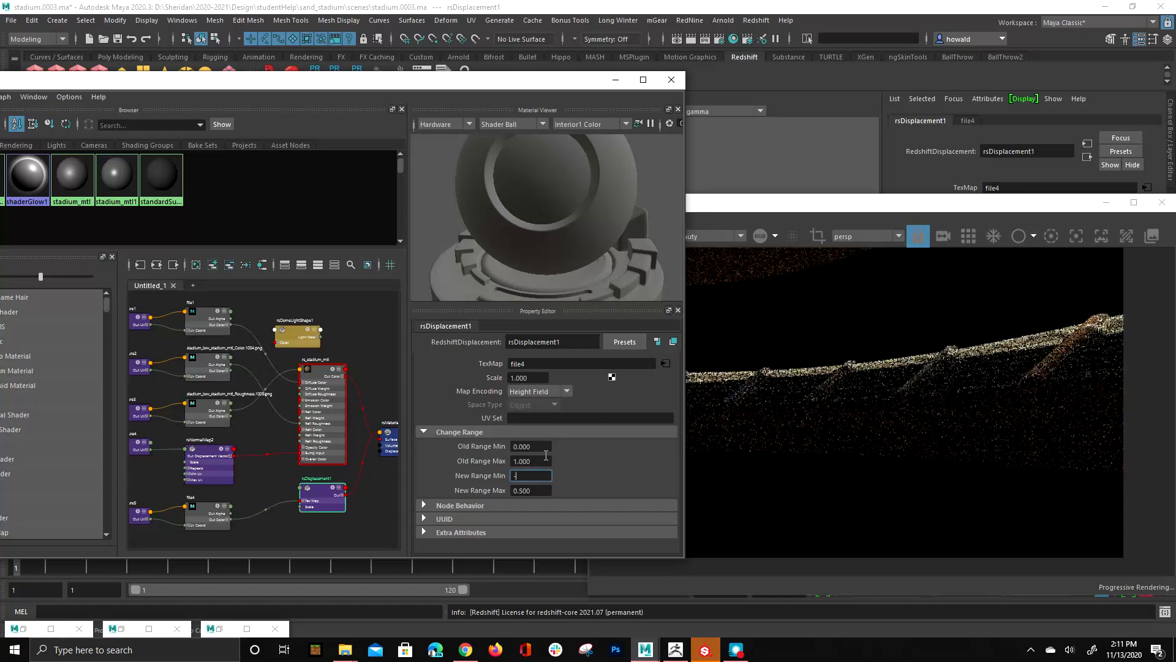
type("0.5")
key("Return")
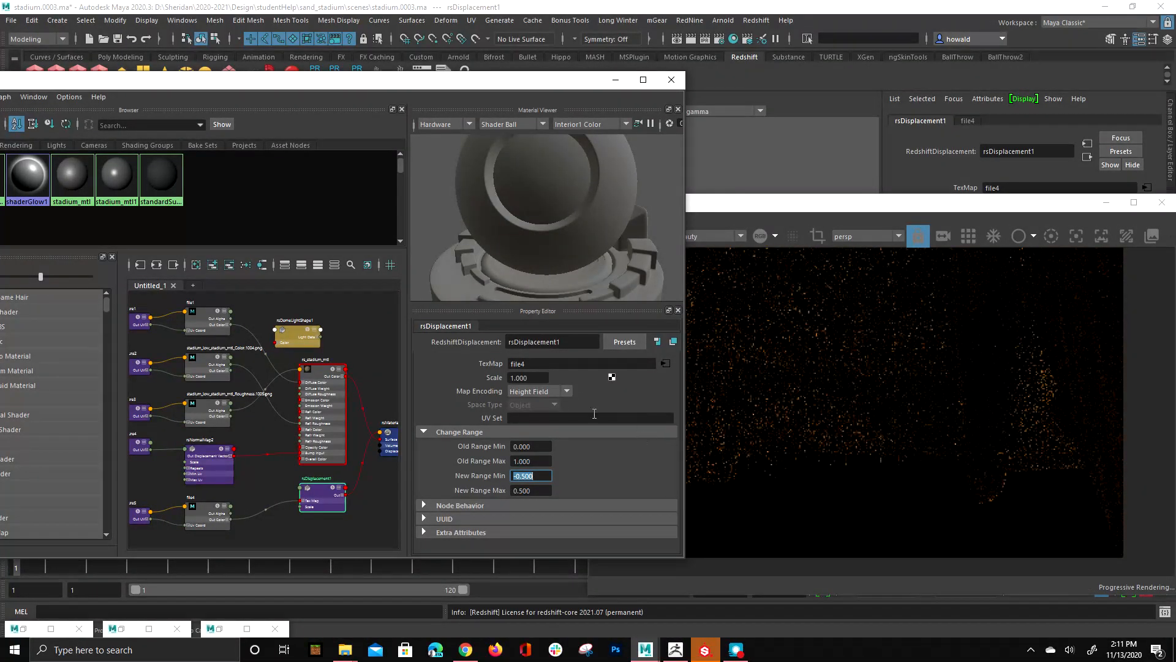
Step: Reduce the displacement node's Scale to 0.1 and further to 0.01
left_click(533, 378)
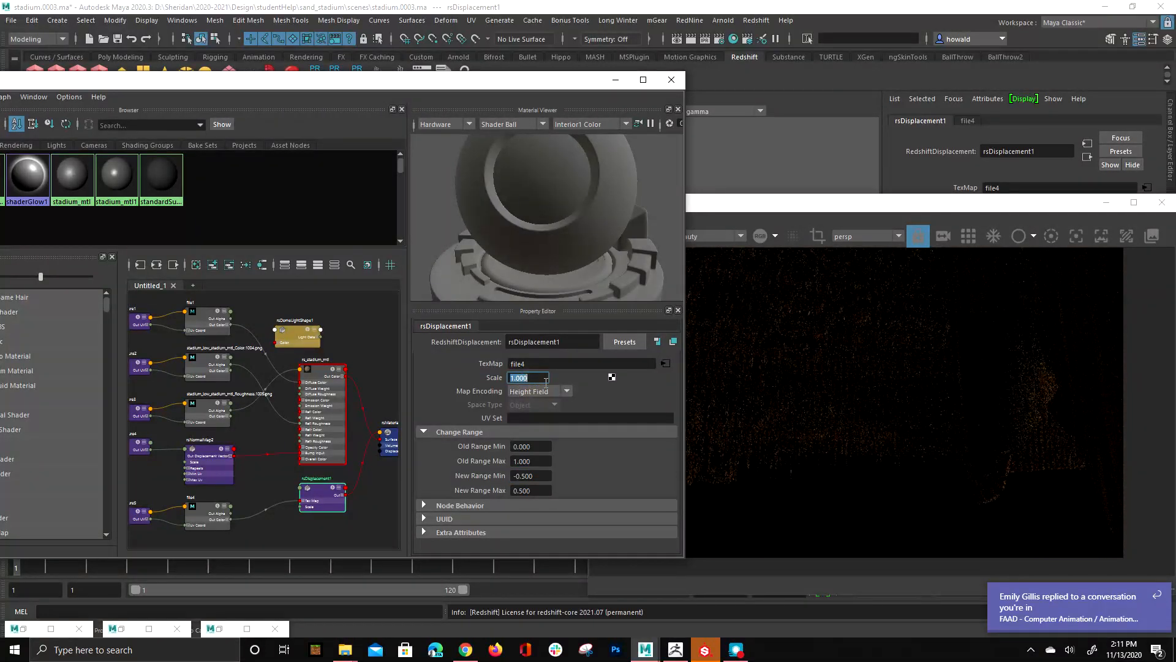
type(".1")
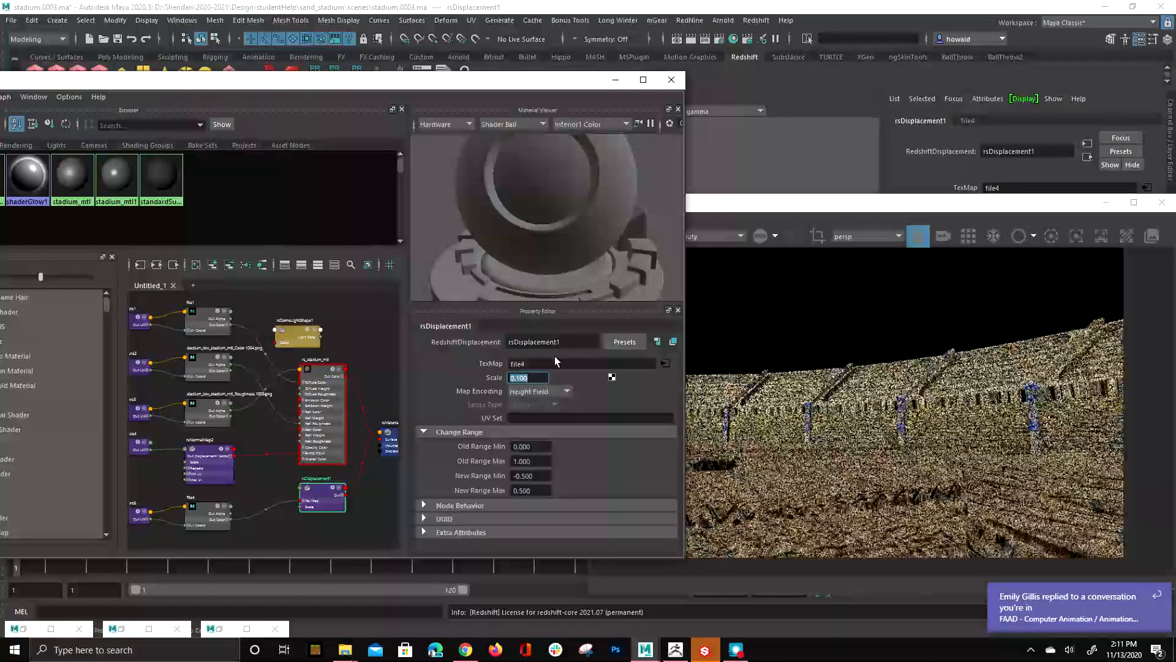
double_click(527, 378)
type("0.01")
key("Return")
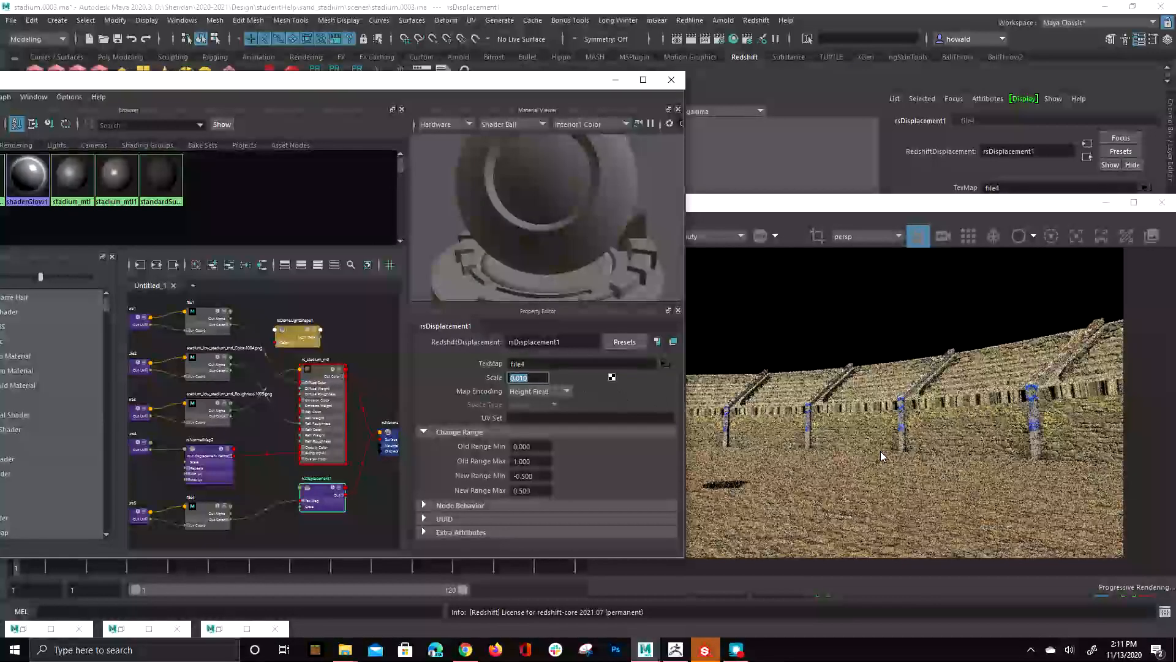
Step: Examine the displaced walls, pillars, beams and seating rows up close in the Redshift render
scroll(987, 515, "up", 3)
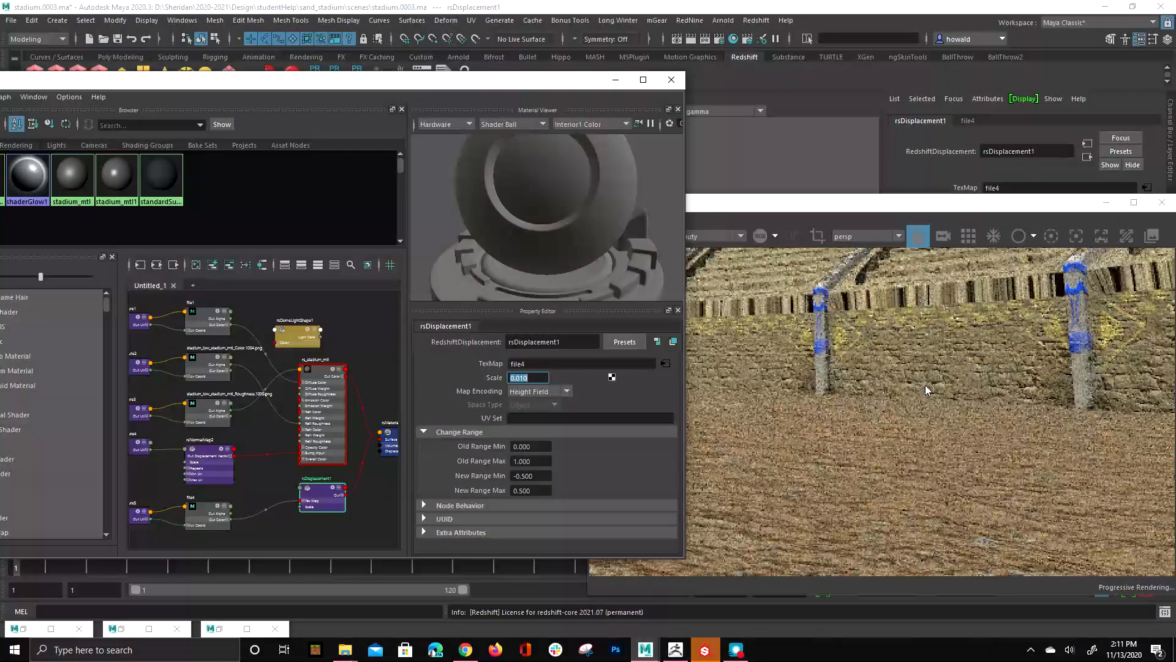
scroll(909, 365, "down", 4)
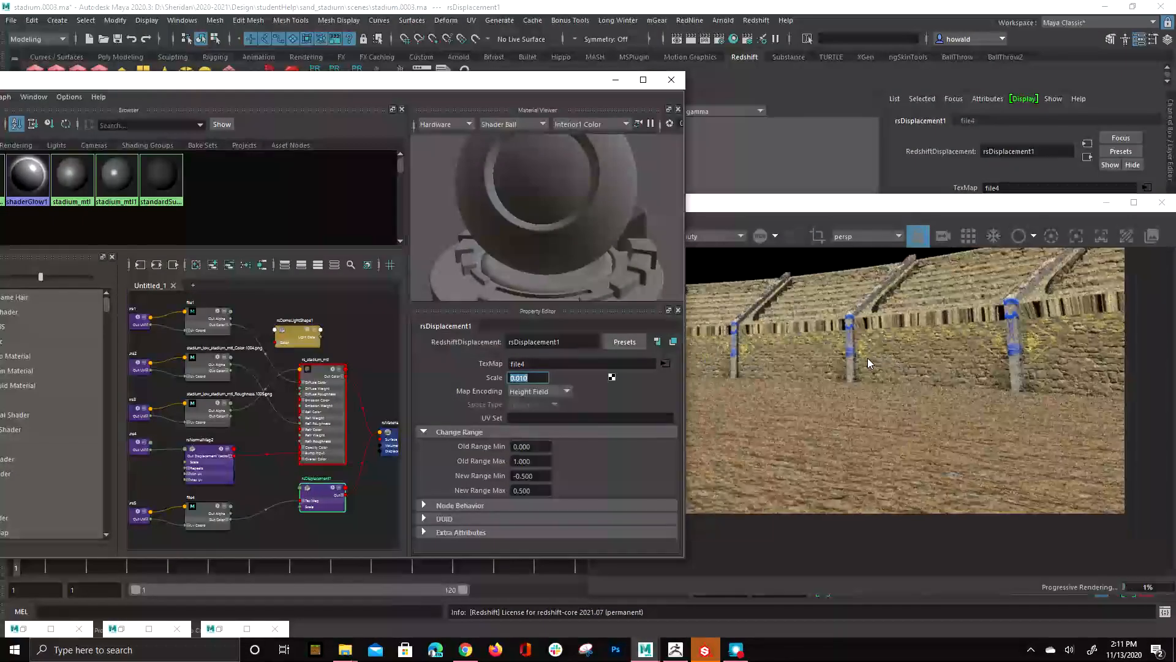
scroll(1020, 277, "up", 4)
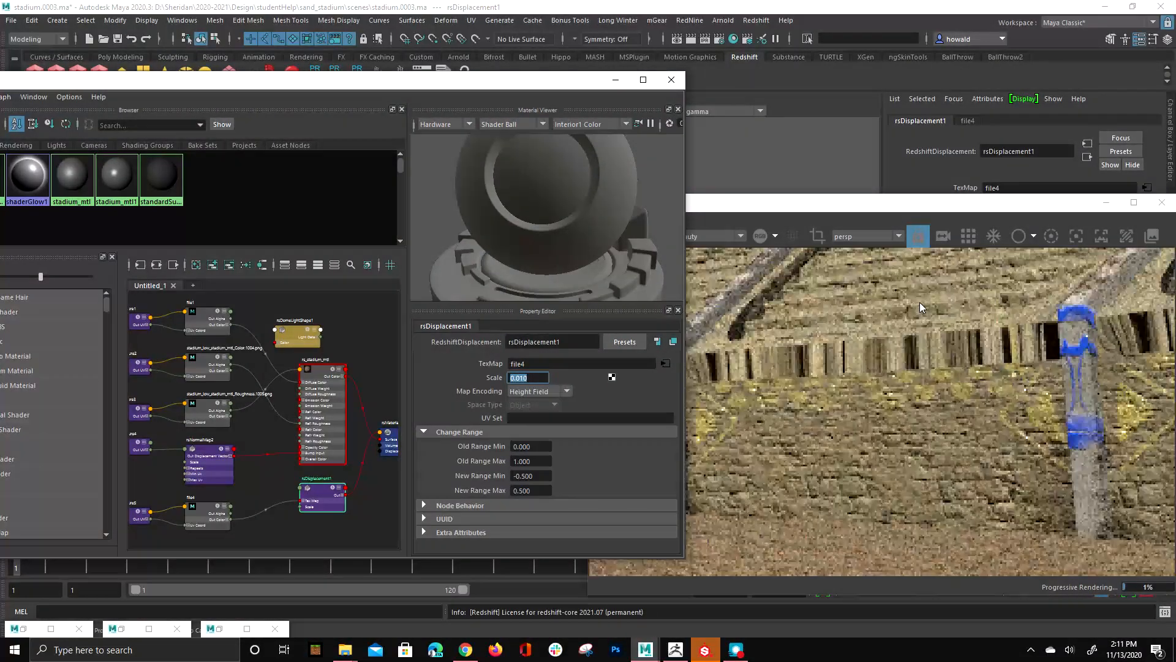
scroll(741, 355, "down", 5)
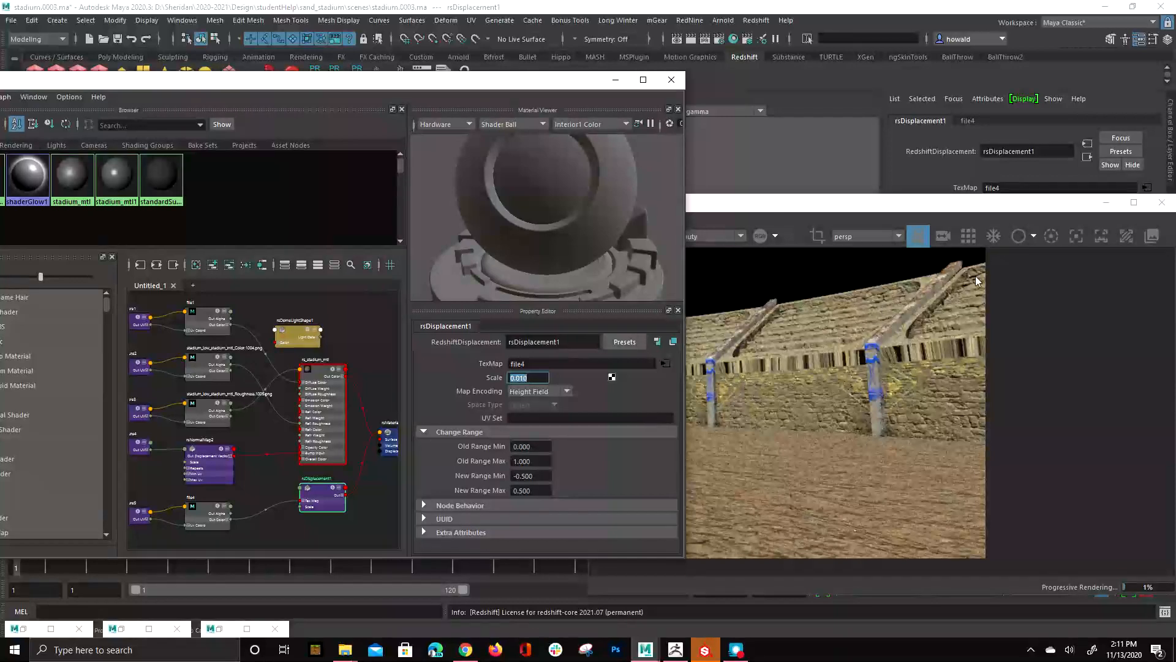
scroll(742, 374, "up", 5)
scroll(924, 299, "down", 2)
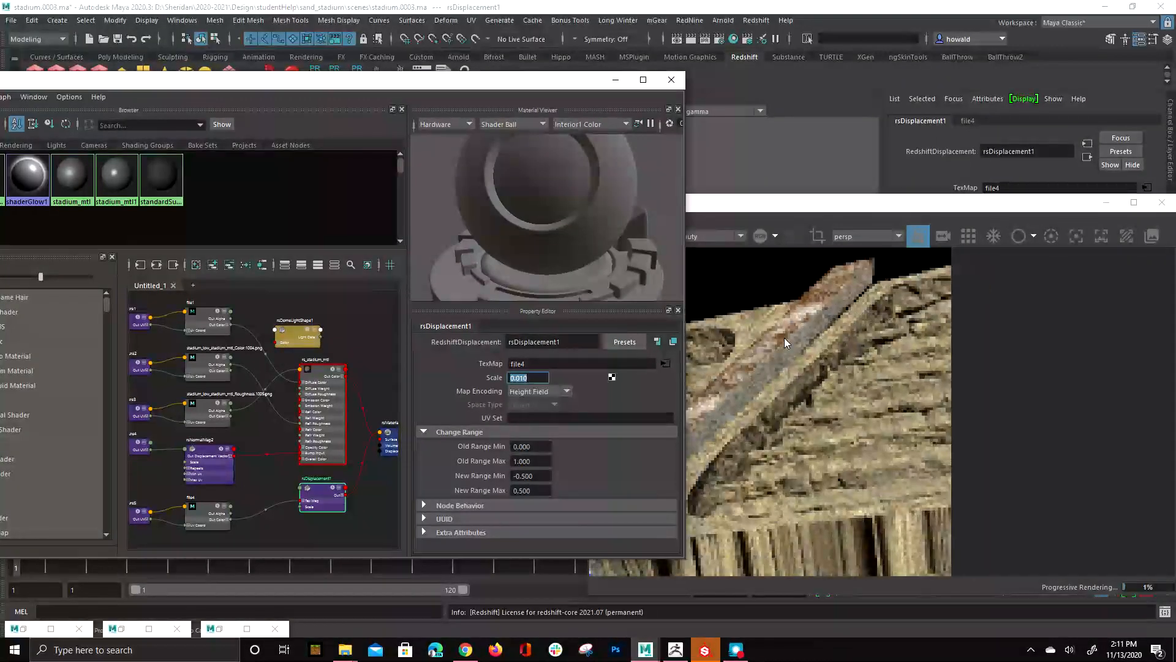
middle_click_drag(785, 338, 963, 362)
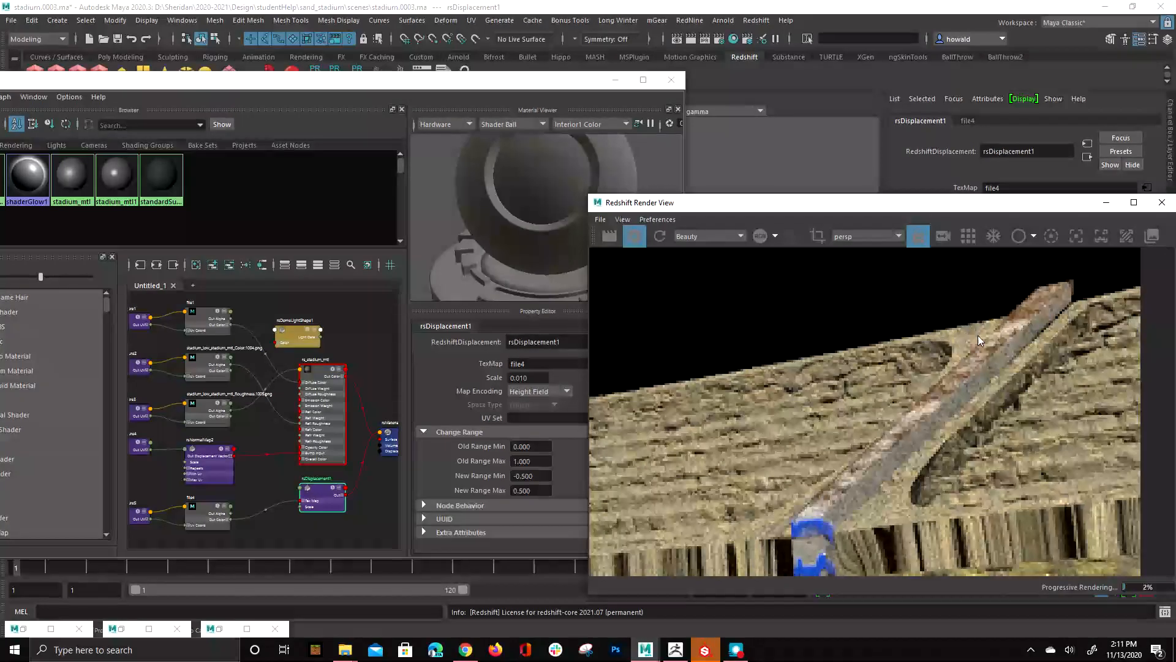
right_click_drag(904, 392, 748, 504, "alt")
middle_click_drag(748, 504, 848, 478, "alt")
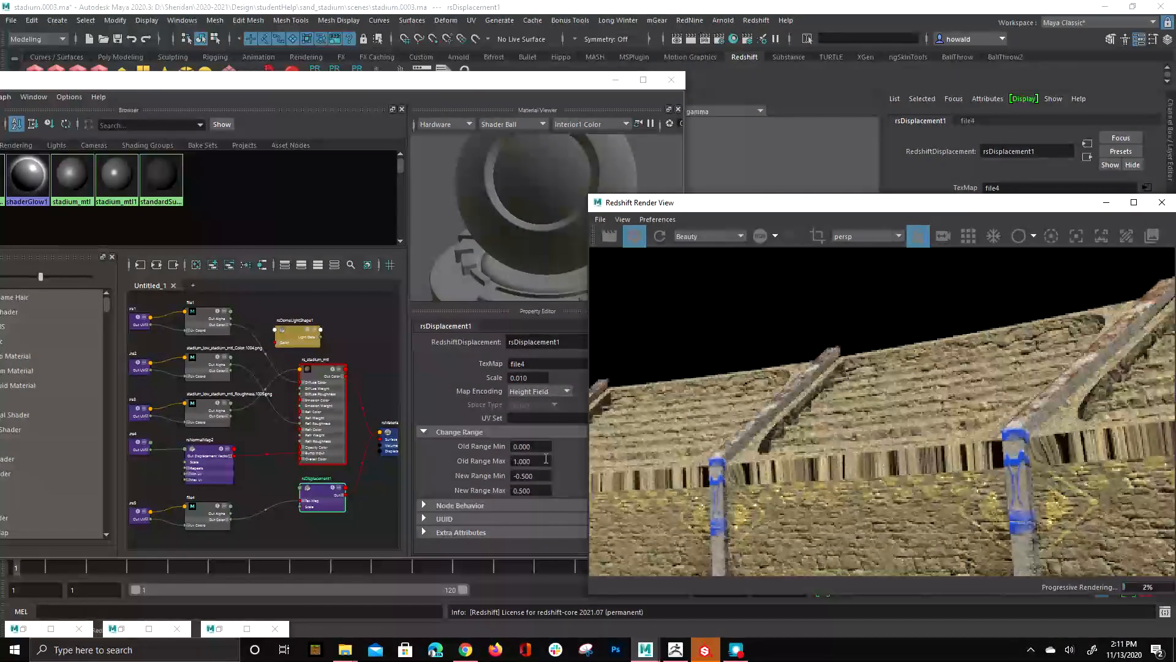
Step: Try a displacement Scale of 0.001 and inspect its effect on the stands and sand in the render
double_click(539, 378)
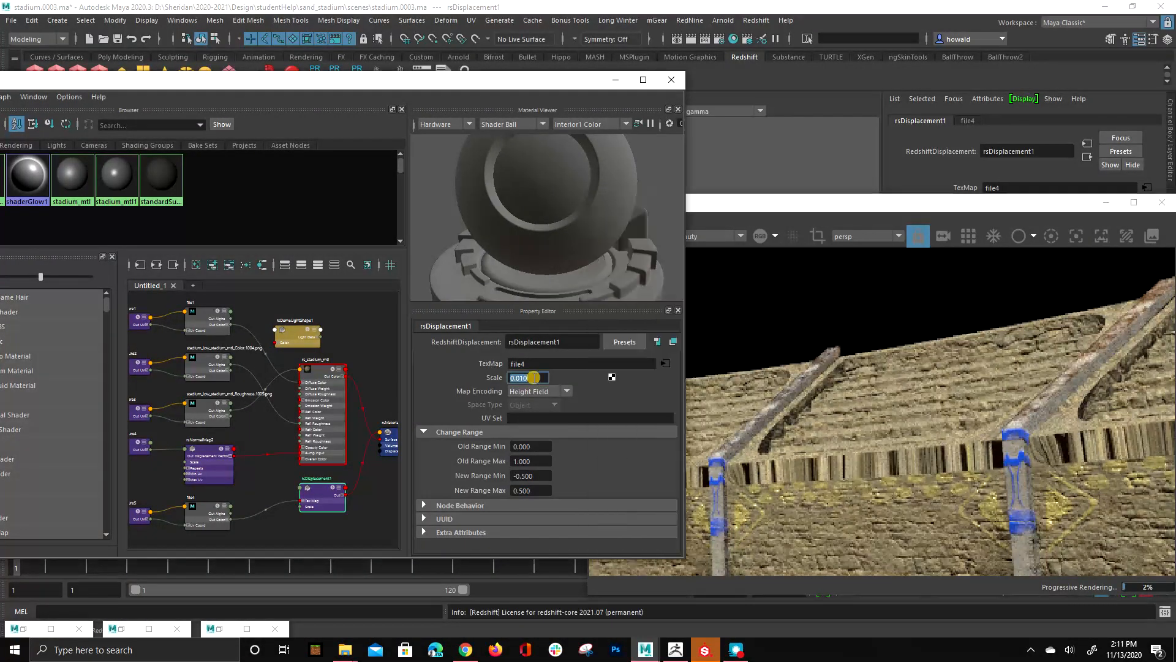
type(".00")
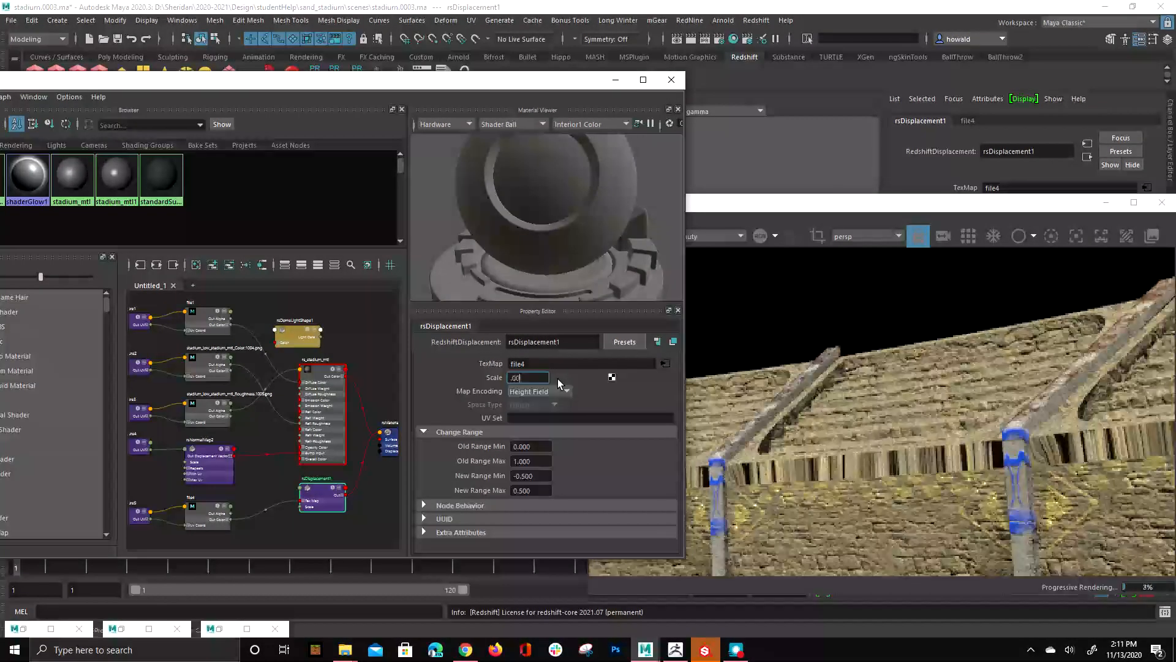
type("1")
key("Return")
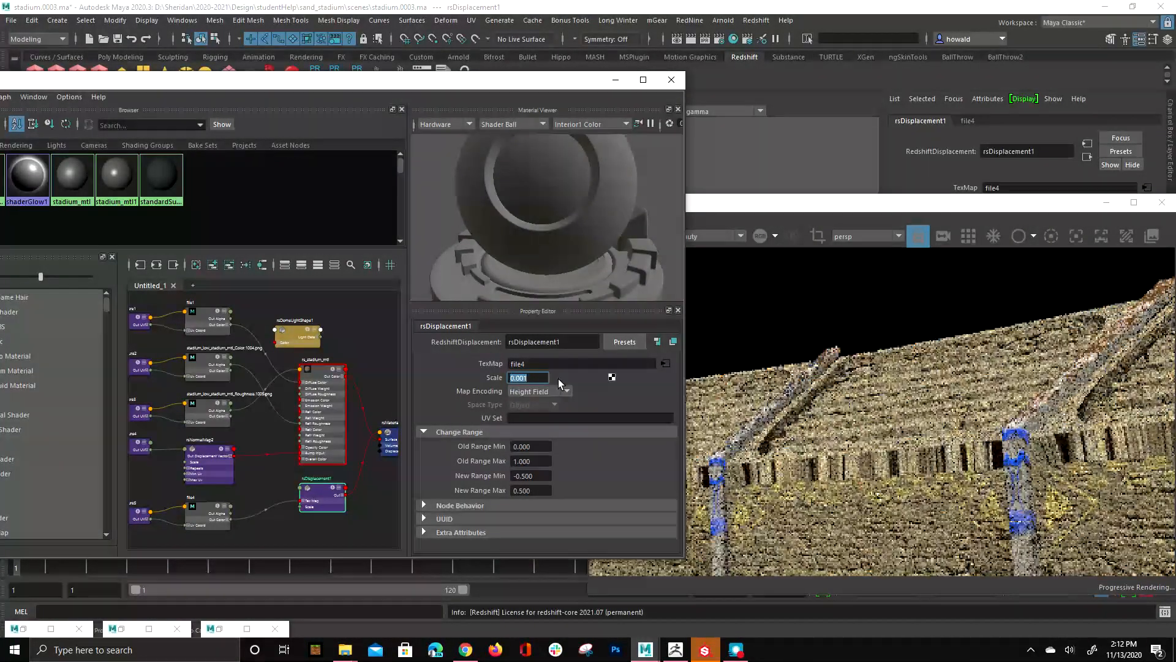
left_click_drag(856, 476, 875, 367)
left_click_drag(915, 482, 895, 412)
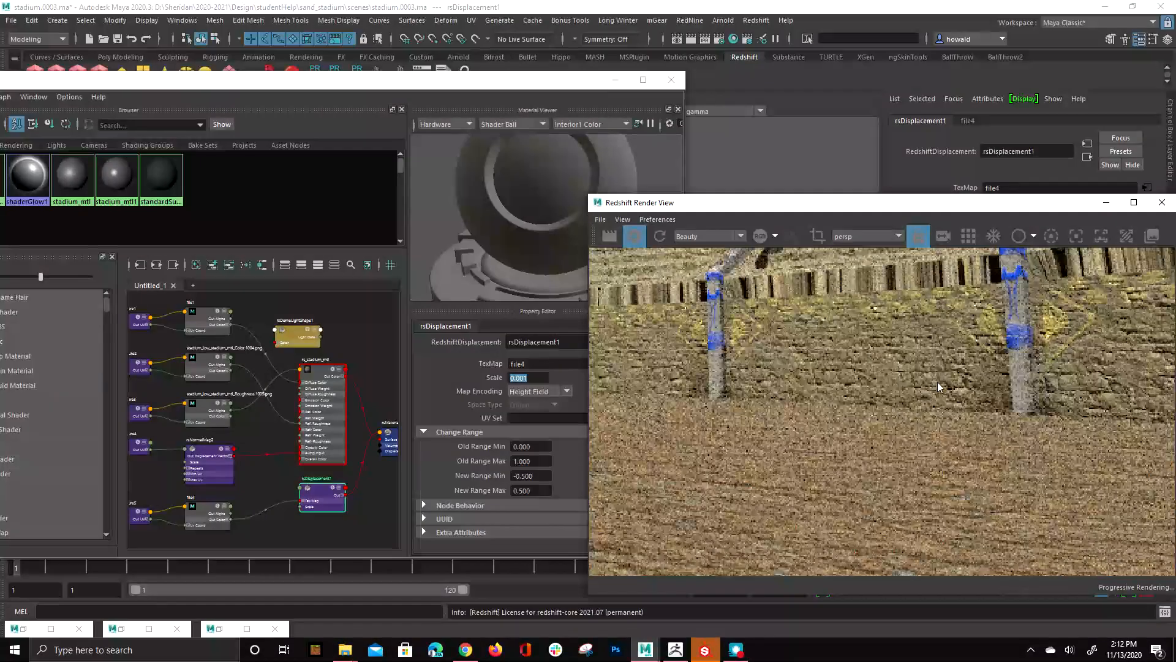
left_click_drag(969, 346, 967, 402)
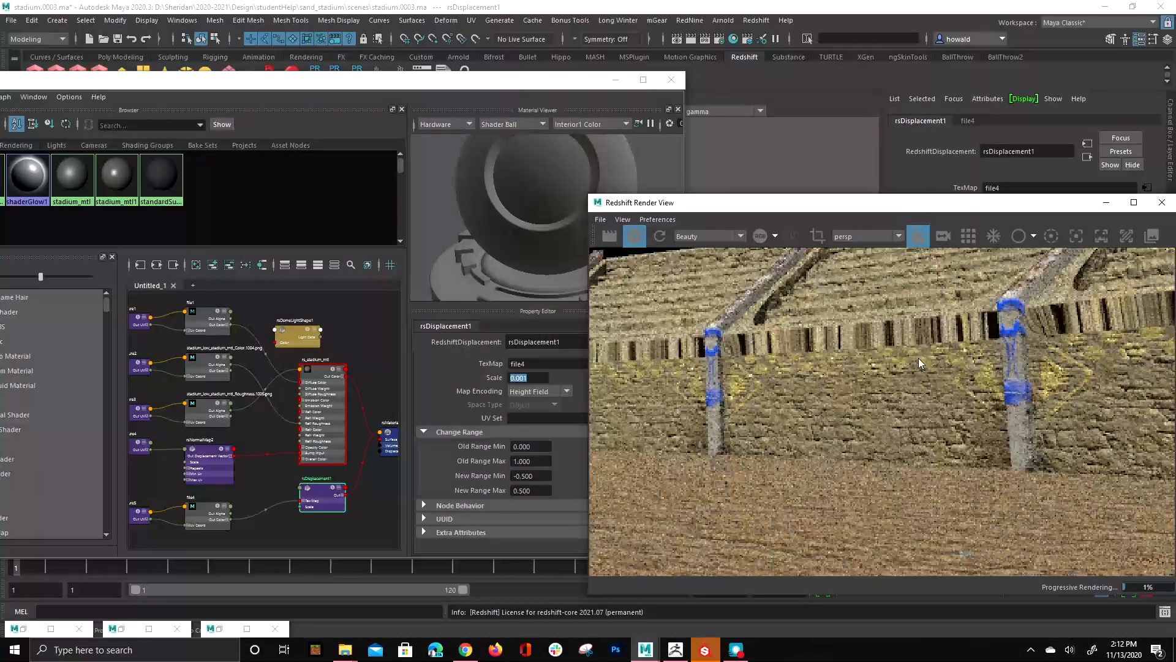
left_click_drag(887, 413, 854, 499)
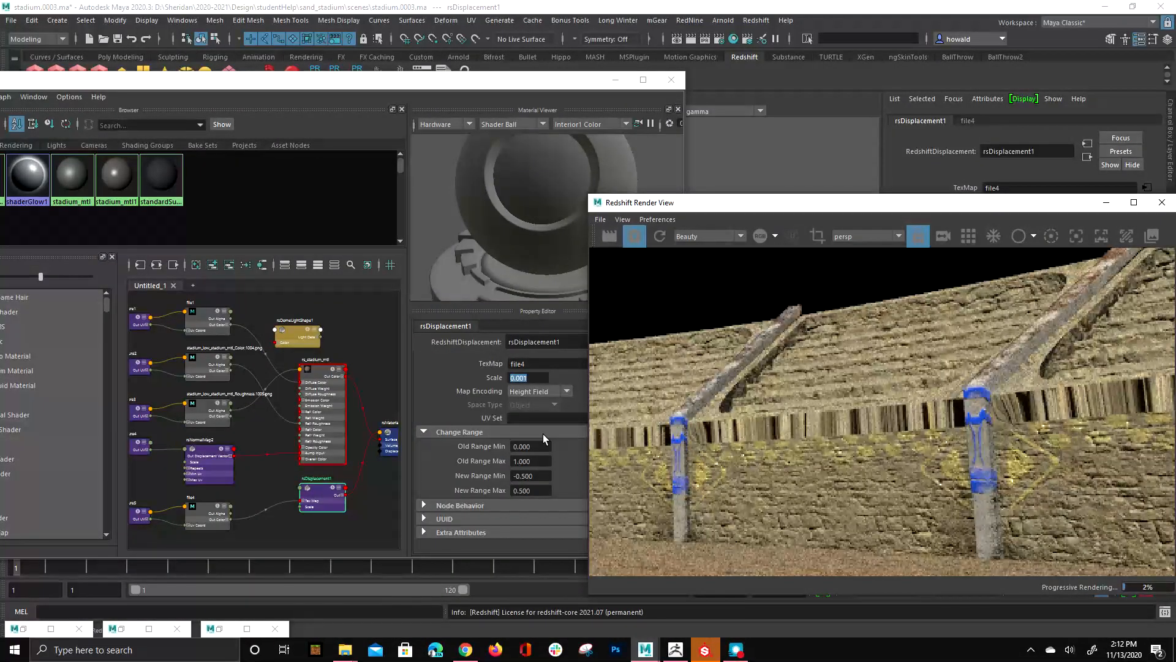
middle_click_drag(782, 560, 794, 440, "alt")
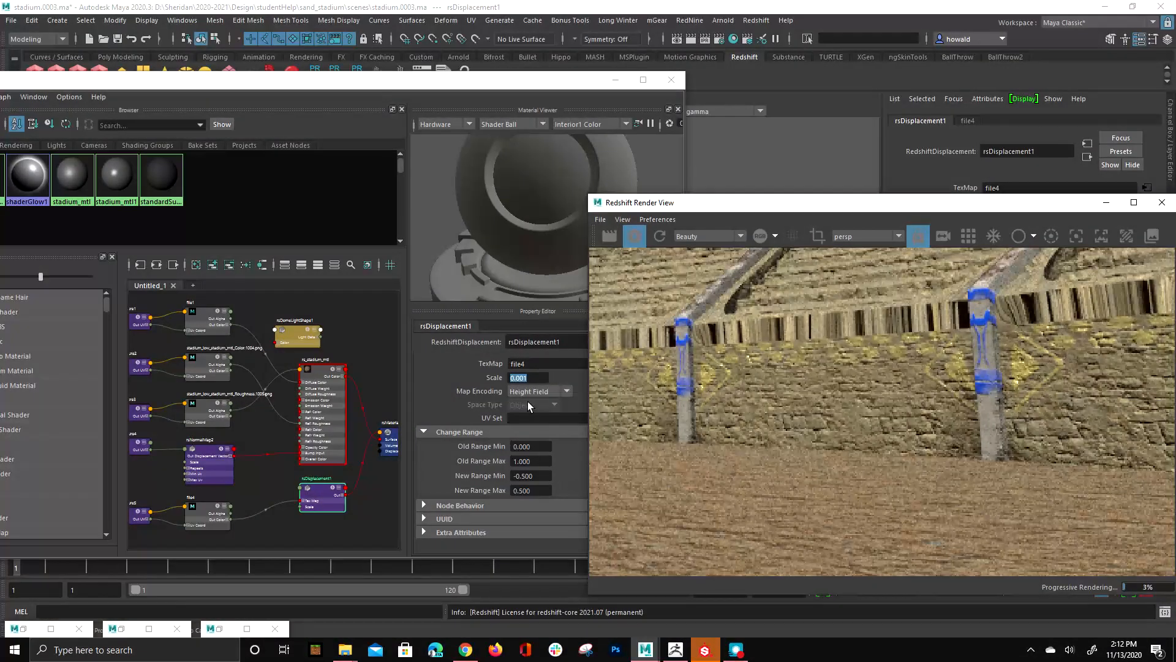
Step: Set the Scale of the rsDisplacement1 node to 0.01
left_click(527, 378)
left_click_drag(521, 378, 554, 377)
type("1")
key("Return")
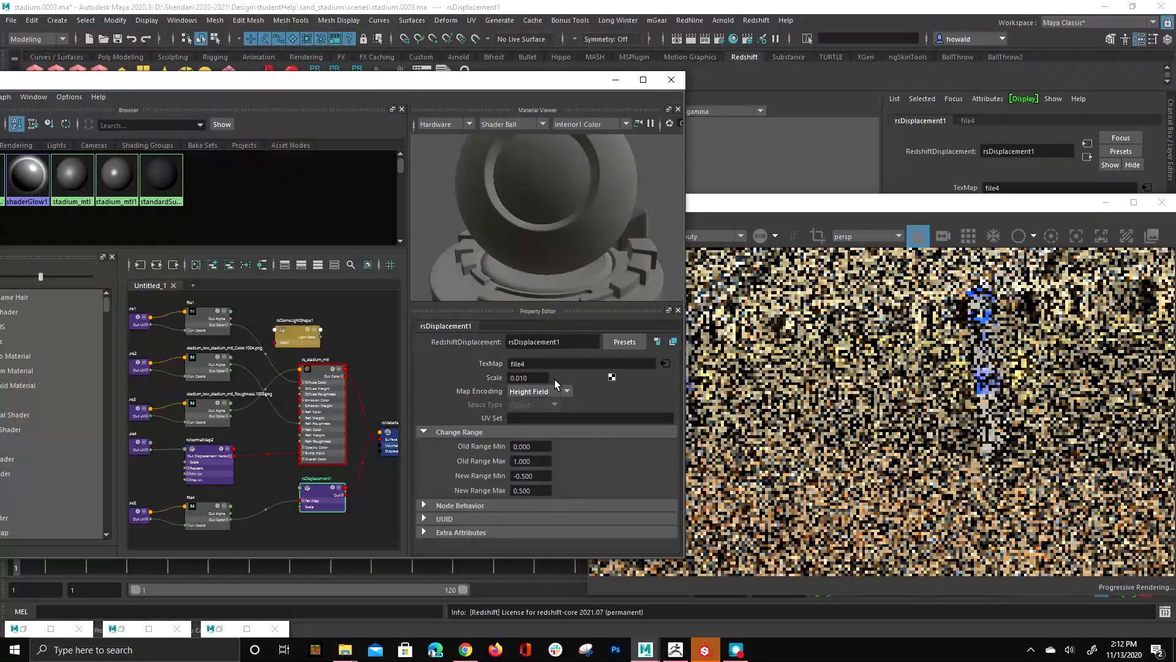
Step: Move the render view off the viewport, select the stands_geo mesh and disable its Redshift displacement and tessellation
left_click_drag(837, 199, 859, 328)
left_click(785, 264)
left_click(803, 288)
left_click_drag(976, 331, 425, 284)
left_click(635, 185)
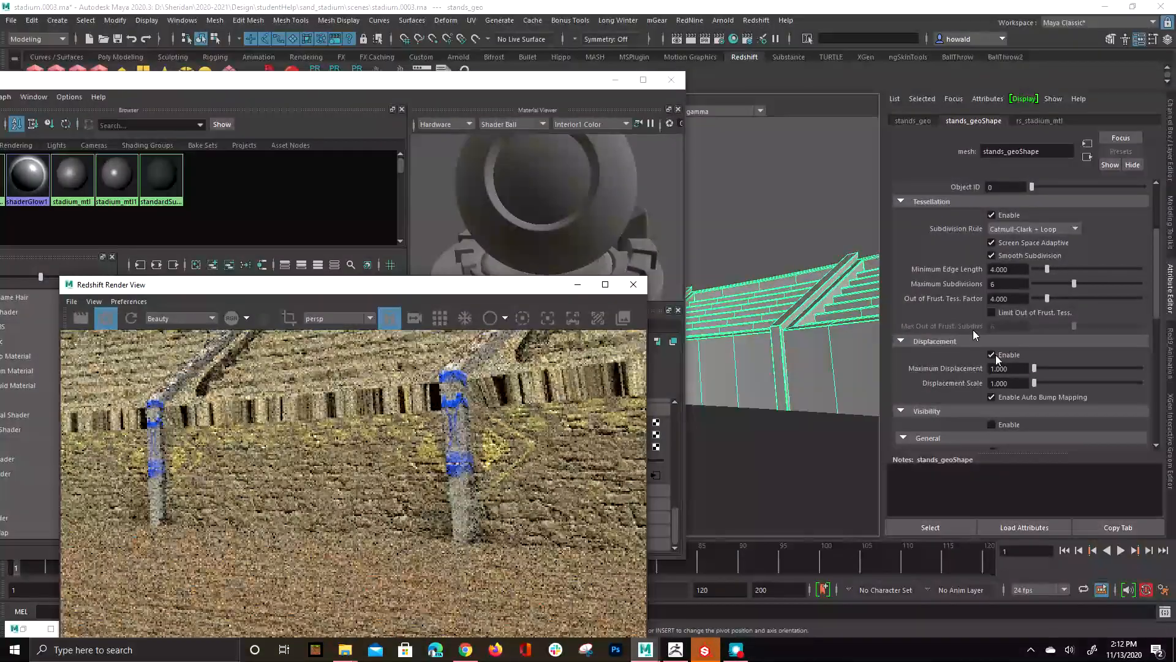
left_click(992, 354)
left_click(993, 216)
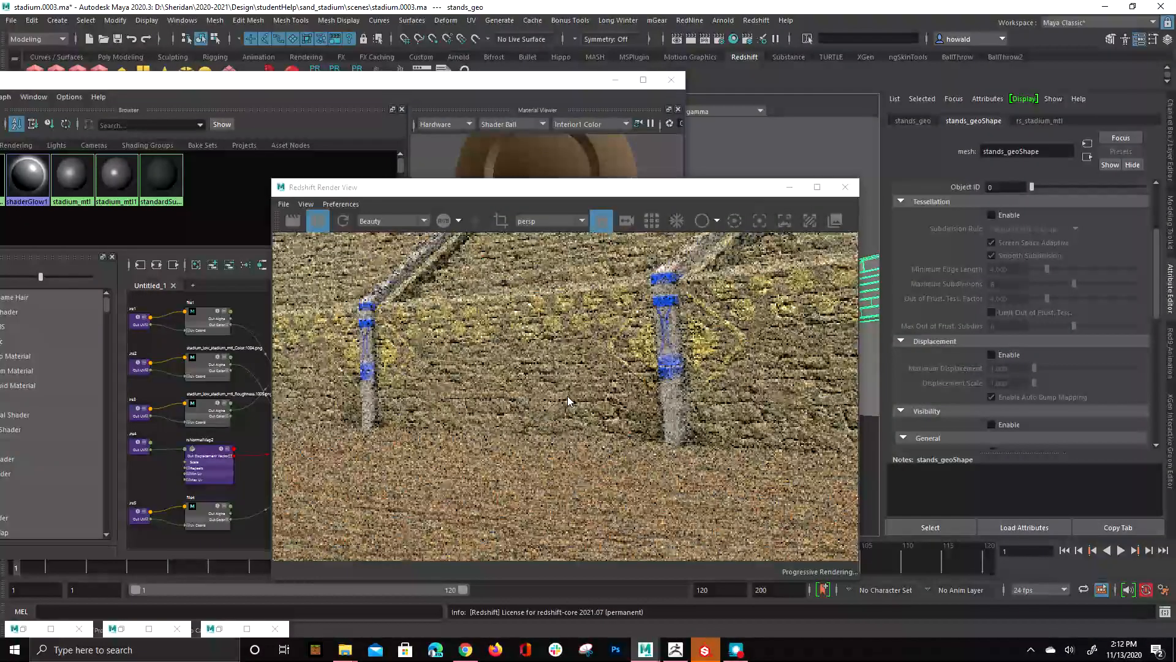
Step: Examine the stadium render with displacement turned off on the stands, comparing the seating, pillars and sand
scroll(645, 325, "down", 3)
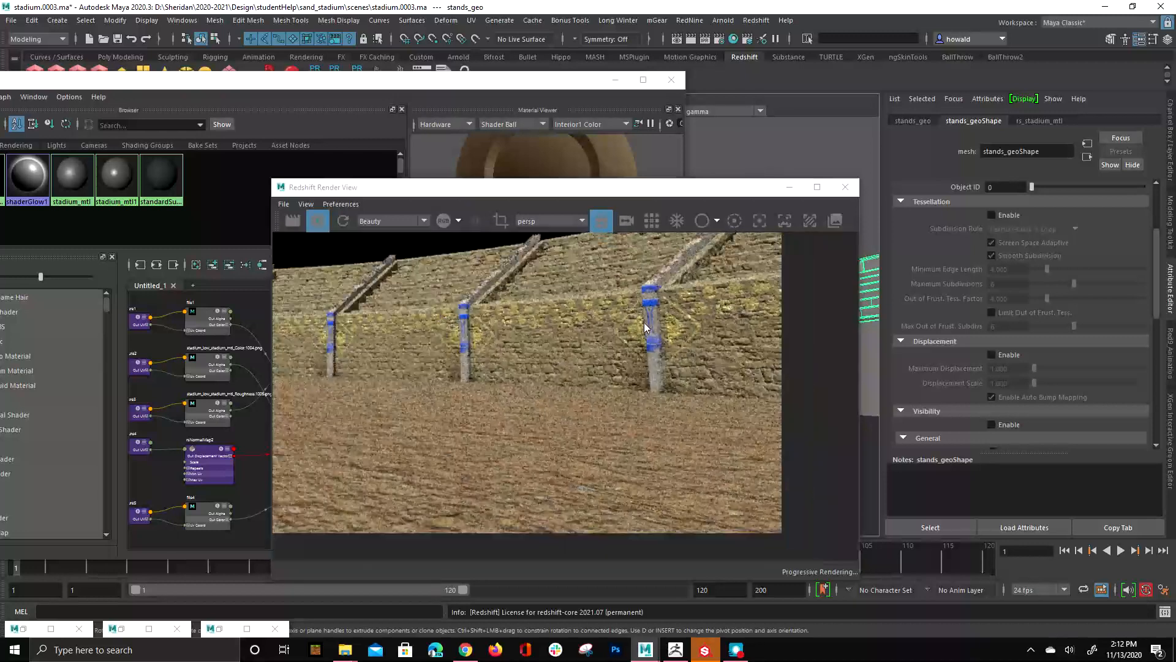
scroll(643, 326, "down", 3)
left_click_drag(548, 428, 702, 481)
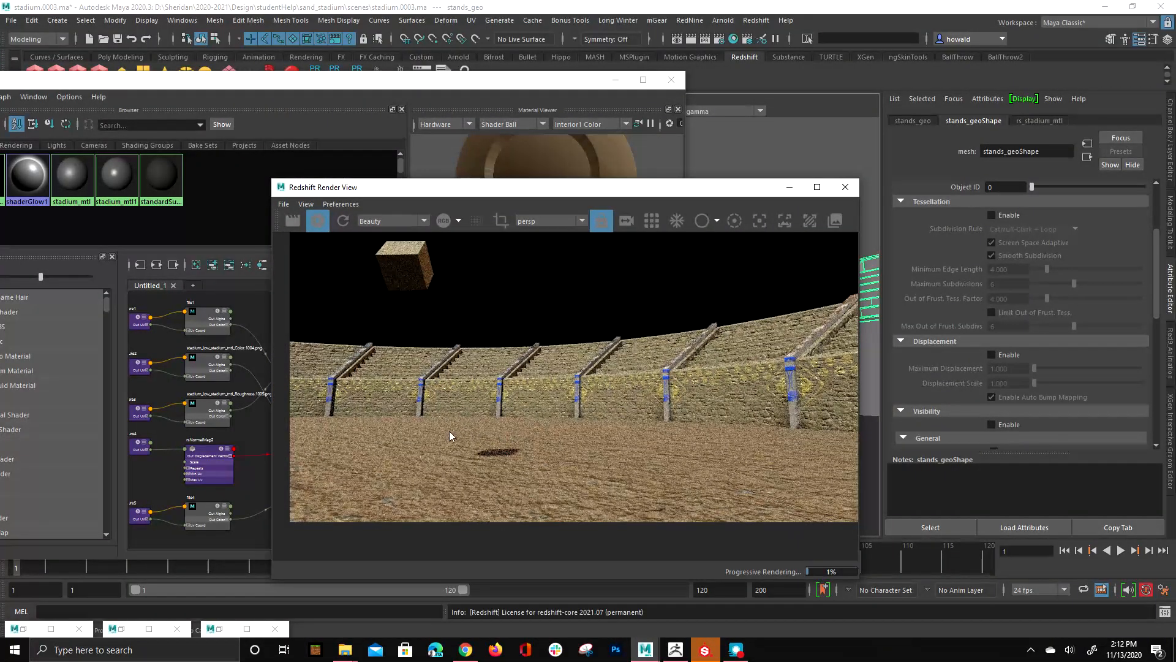
scroll(606, 375, "up", 2)
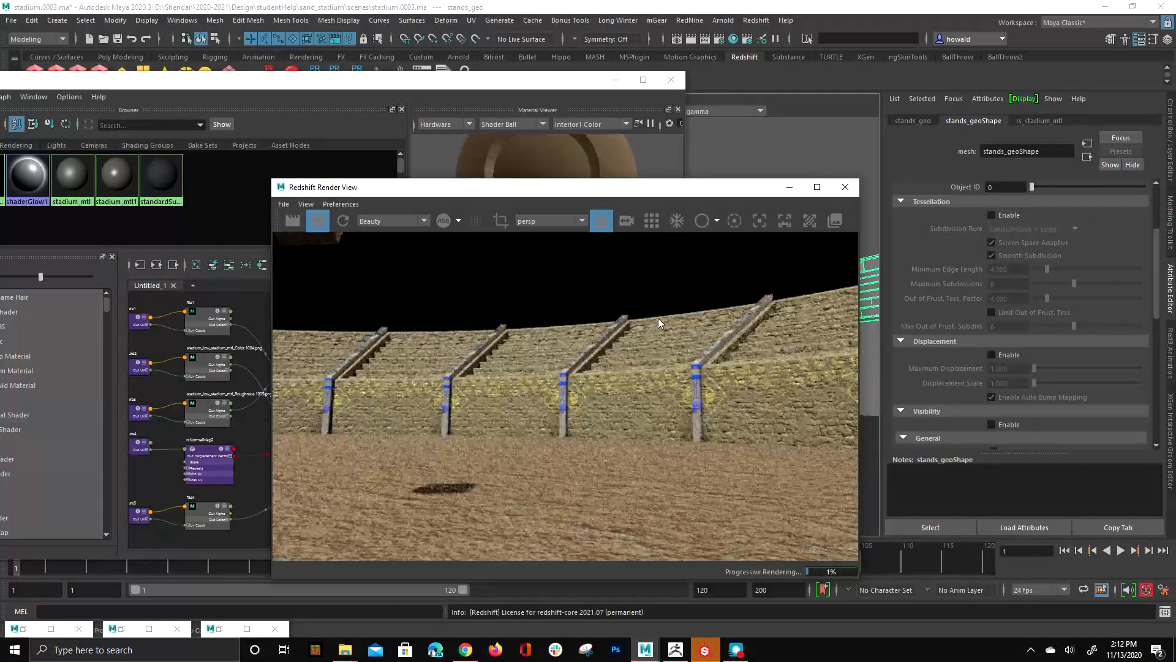
scroll(732, 372, "up", 3)
scroll(693, 392, "down", 4)
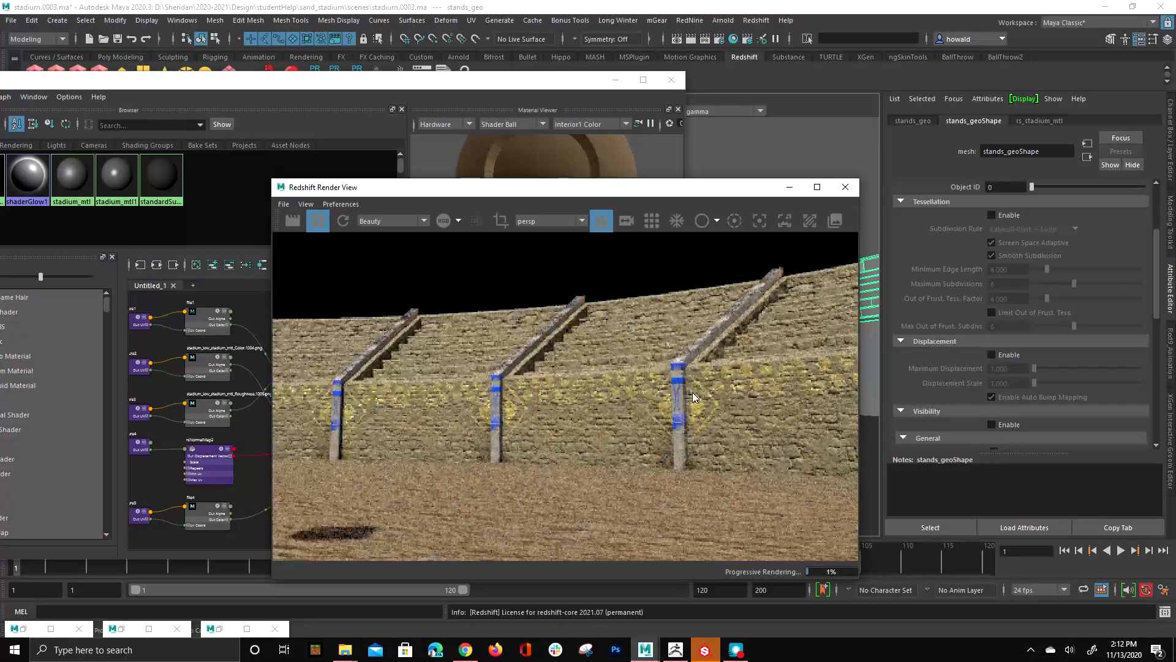
mouse_move(648, 395)
left_mouse_down()
mouse_move(738, 391)
mouse_move(702, 378)
mouse_move(660, 386)
left_mouse_up()
scroll(465, 421, "down", 1)
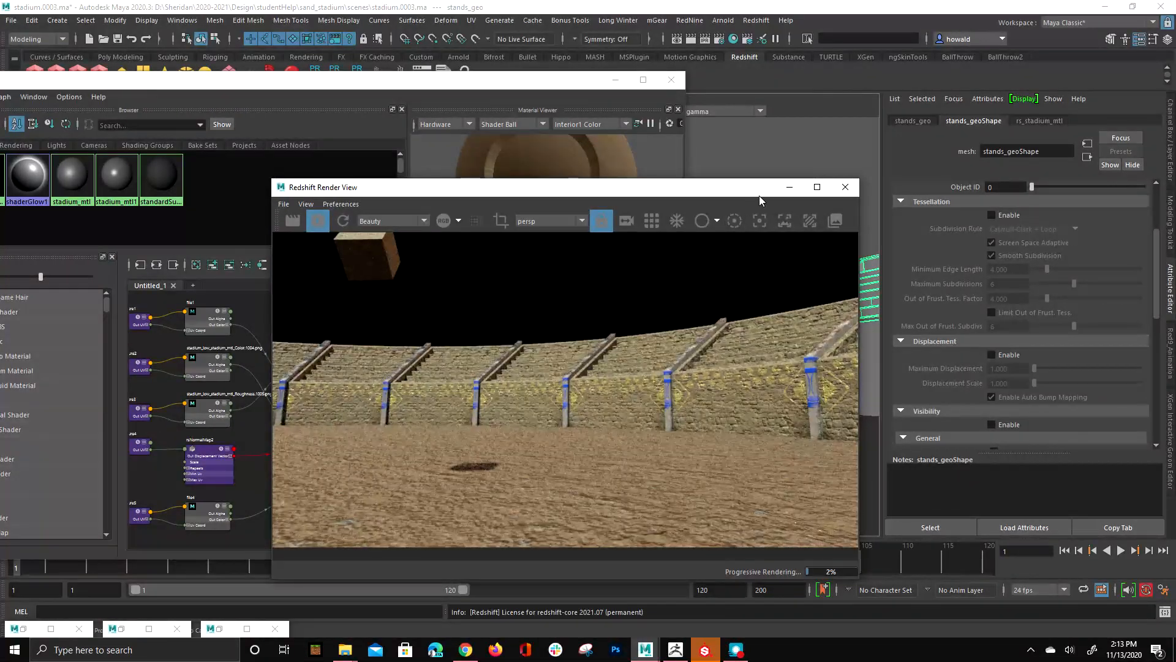
Step: Minimize the shader graph window and move the render view aside to uncover the perspective viewport
left_click(616, 80)
left_click_drag(705, 194, 769, 133)
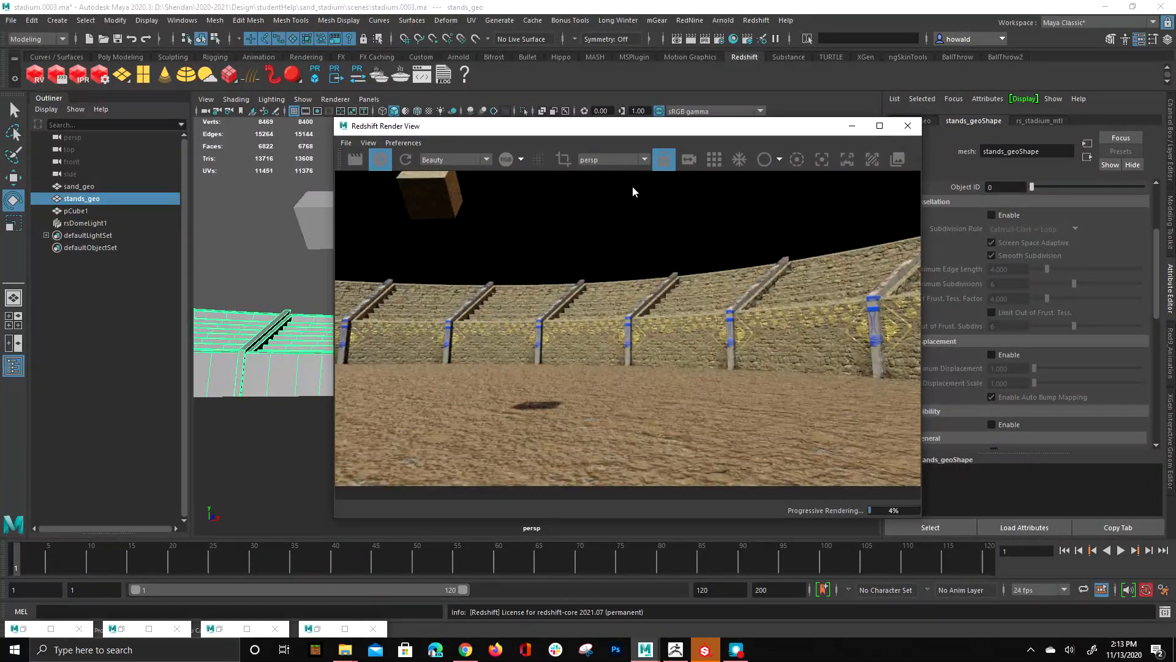
left_click_drag(670, 126, 1175, 126)
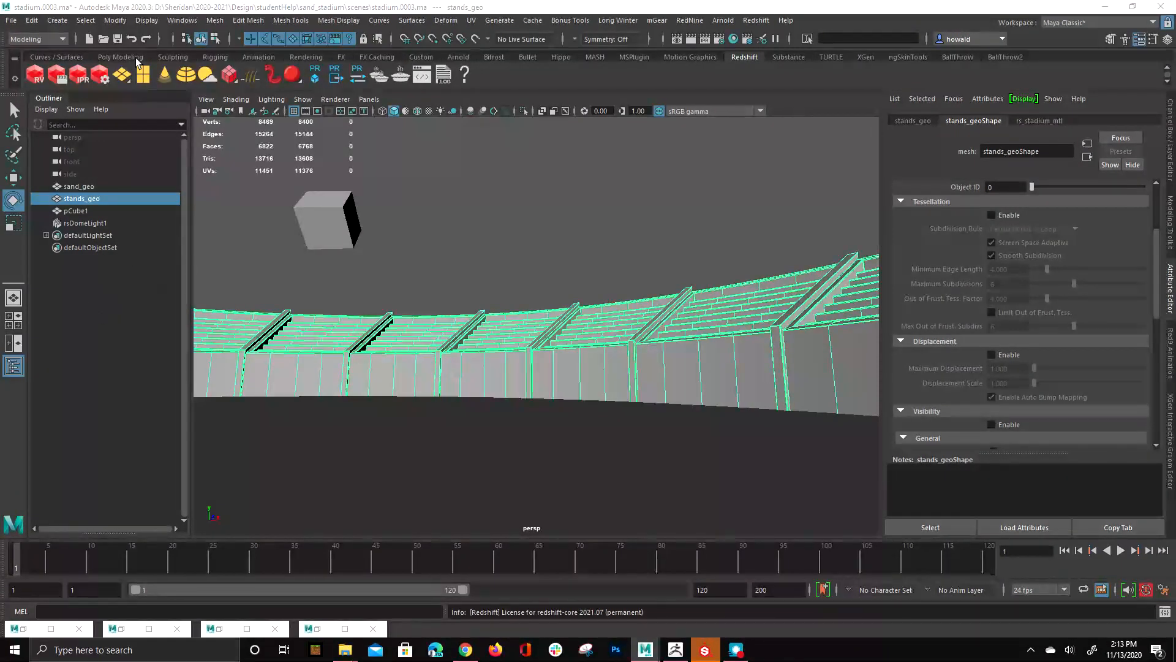
Step: Create a distance measurement about 8.1 units long between two points on the sand, and display the viewport in wireframe
left_click(64, 19)
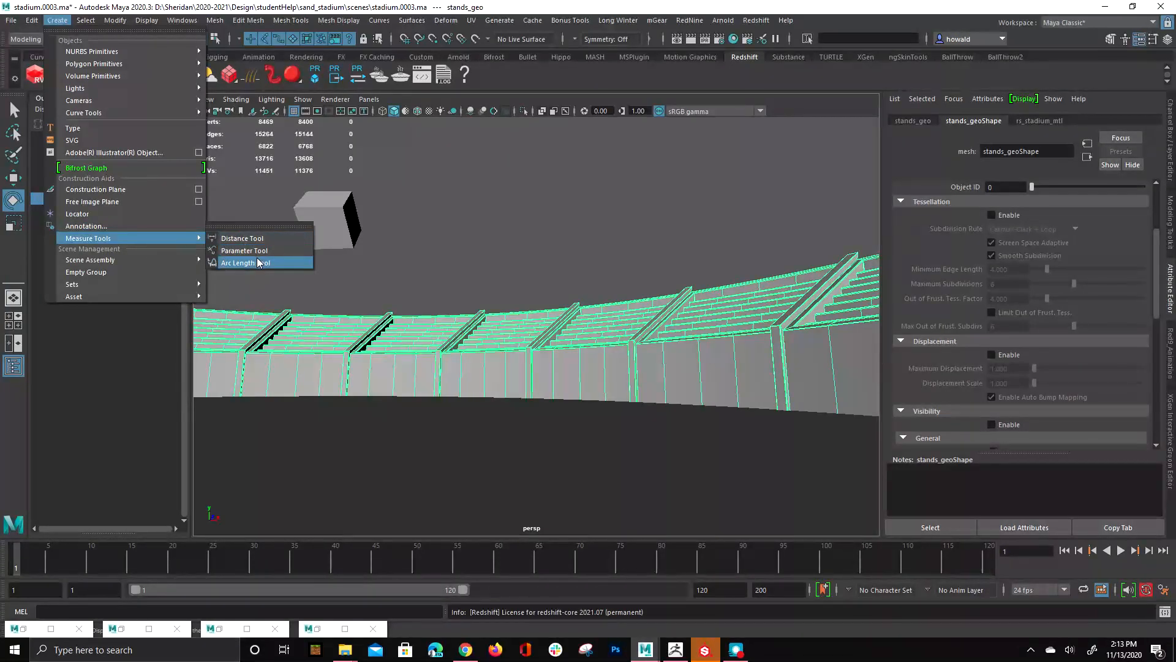
left_click(270, 251)
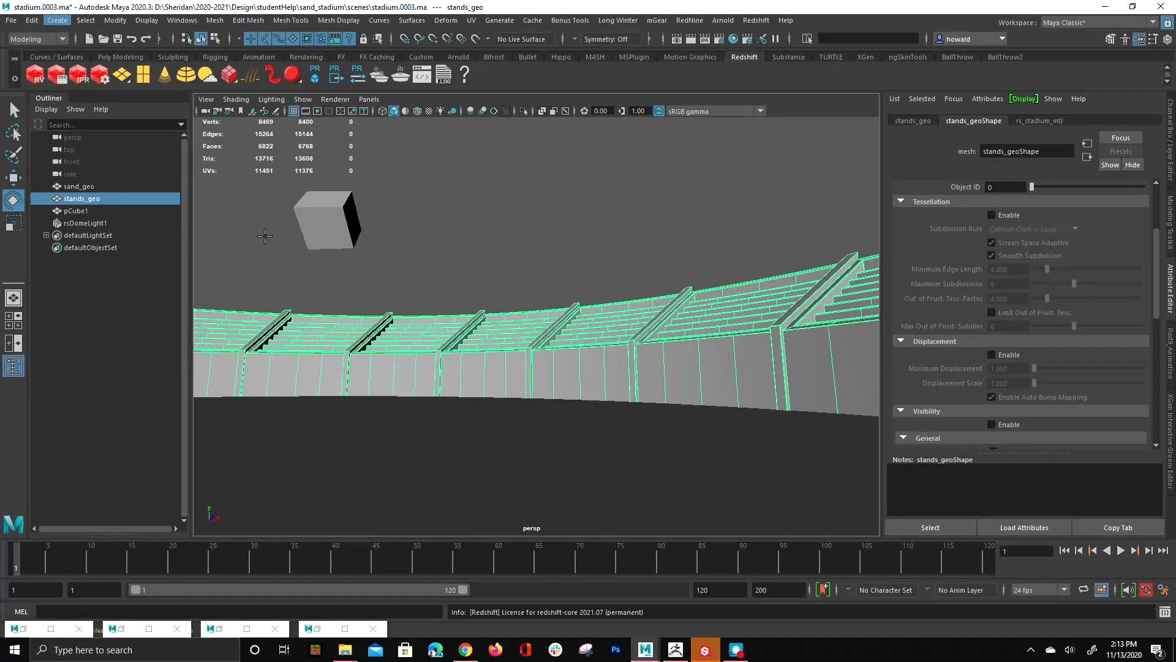
left_click_drag(808, 373, 669, 432, "alt")
left_click(640, 364)
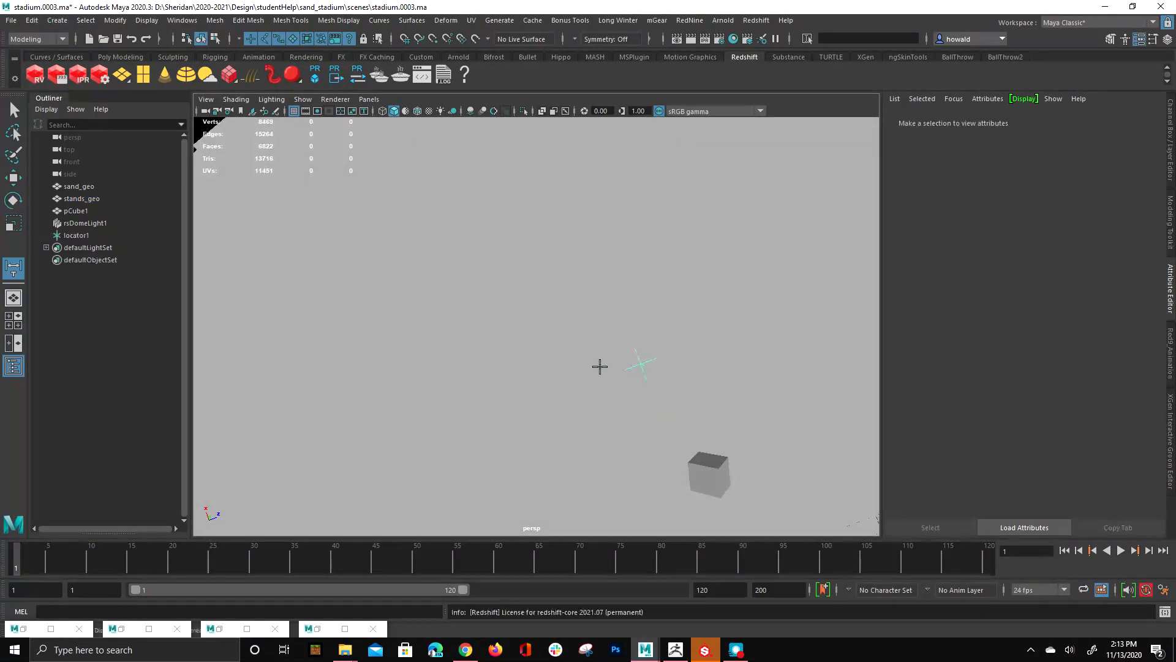
left_click(499, 372)
left_click_drag(479, 436, 660, 464, "alt")
key("4")
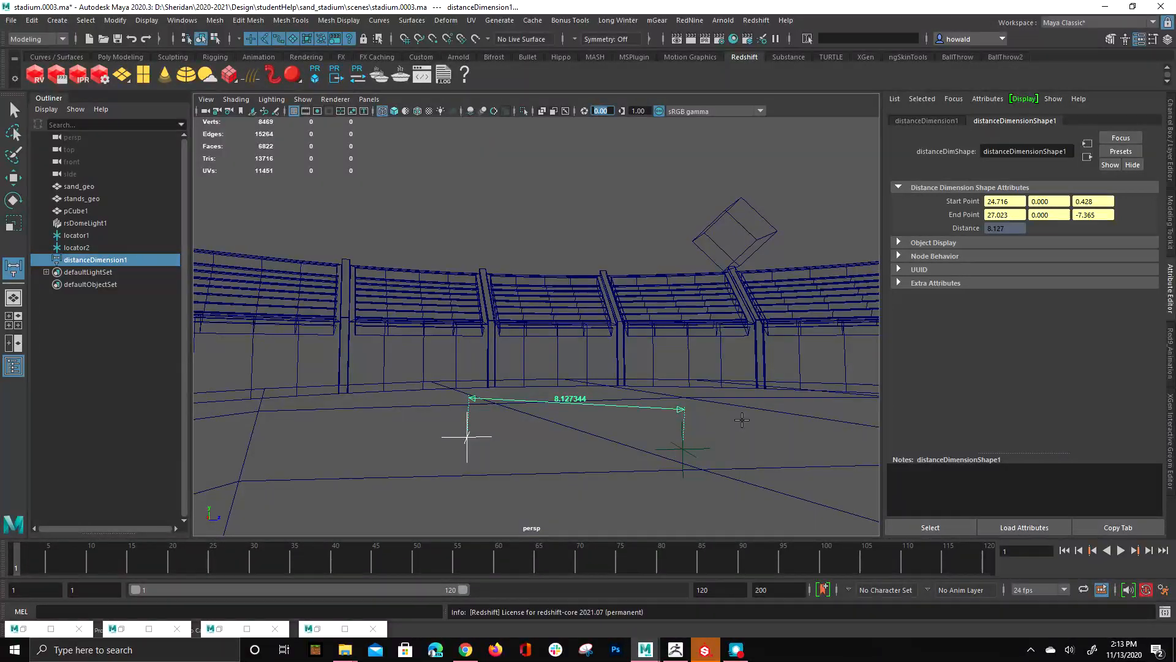
left_click_drag(734, 394, 758, 442, "alt")
key("q")
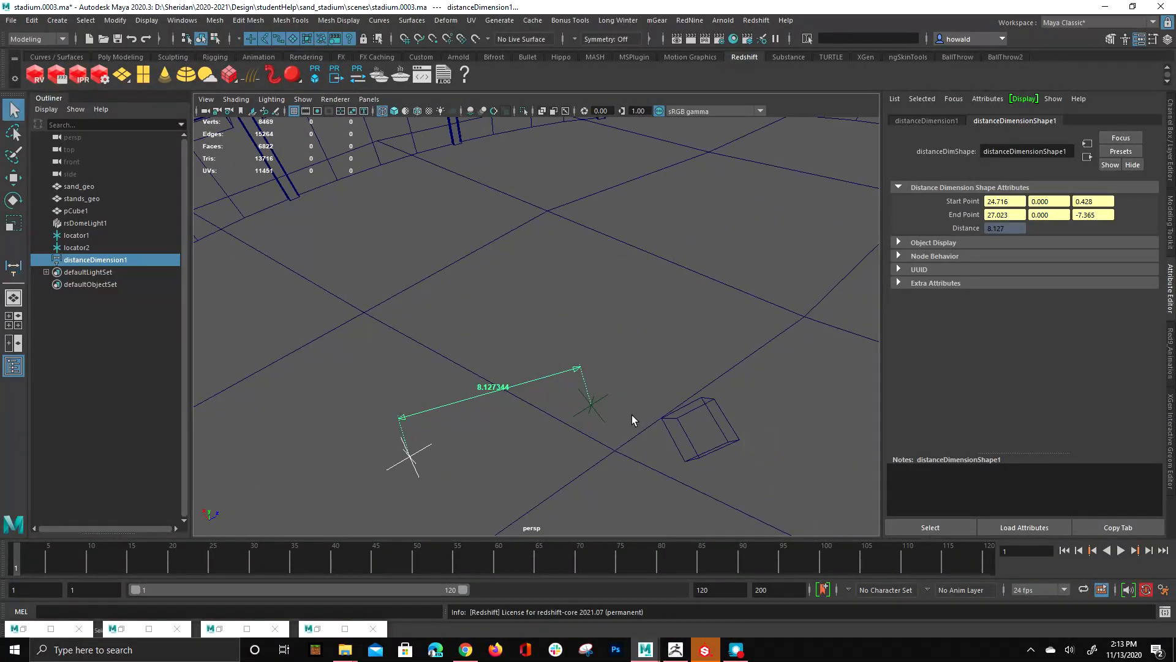
Step: Point-constrain locator1 to the persp camera on all axes without maintaining the offset
left_click(592, 406)
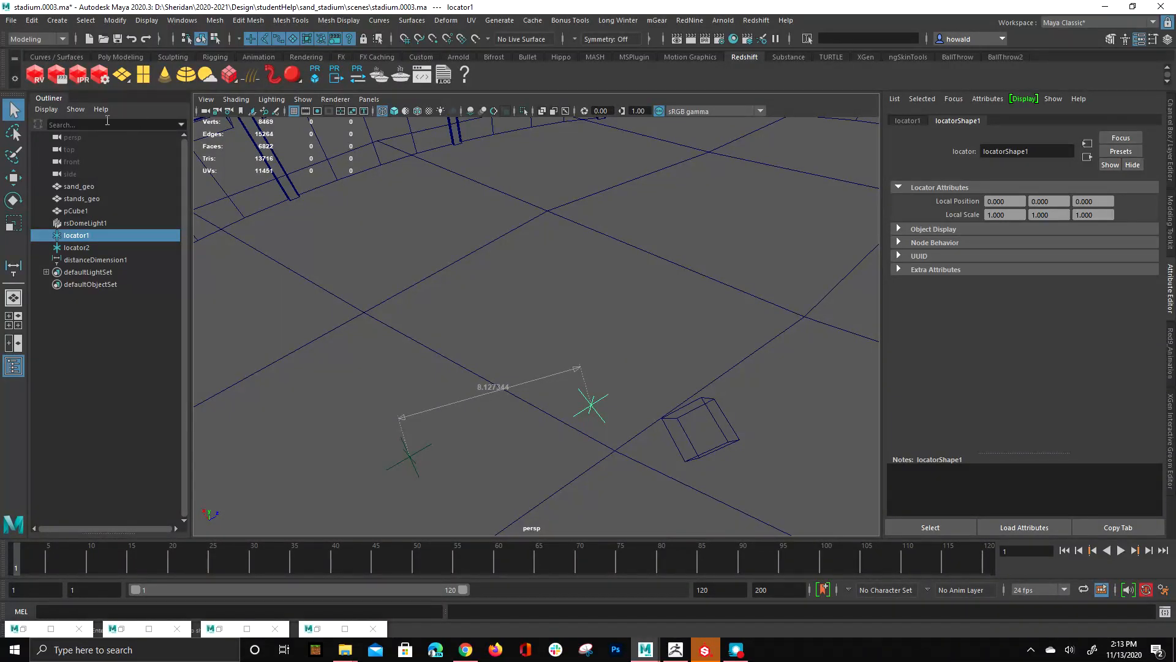
left_click(90, 138)
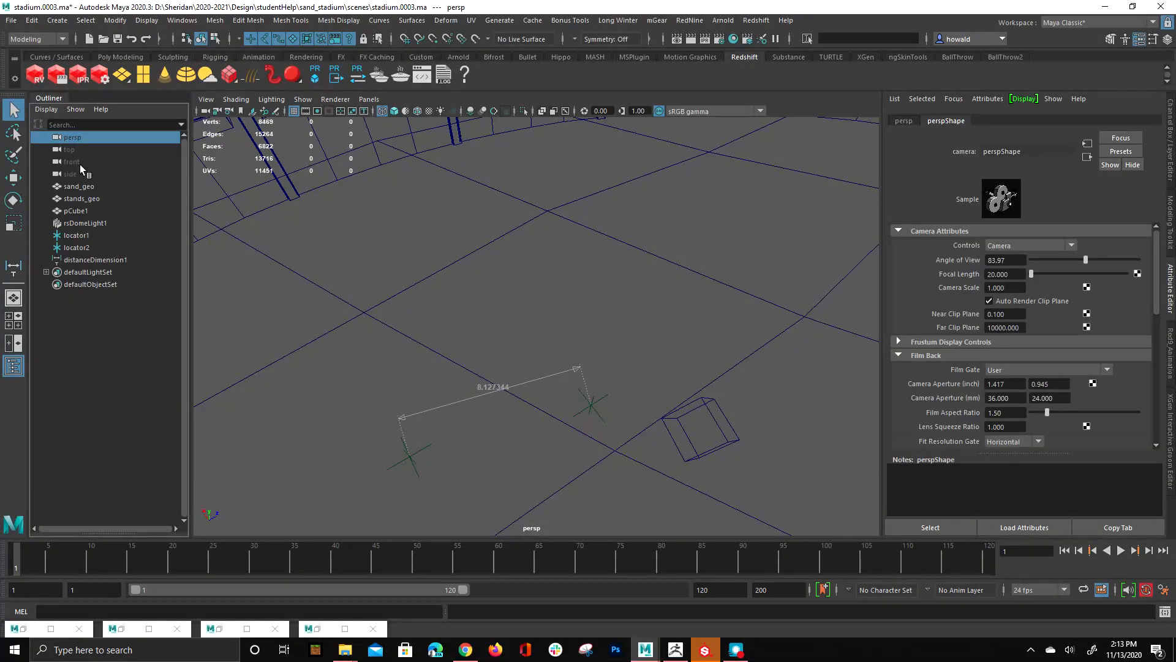
left_click(96, 240, "ctrl")
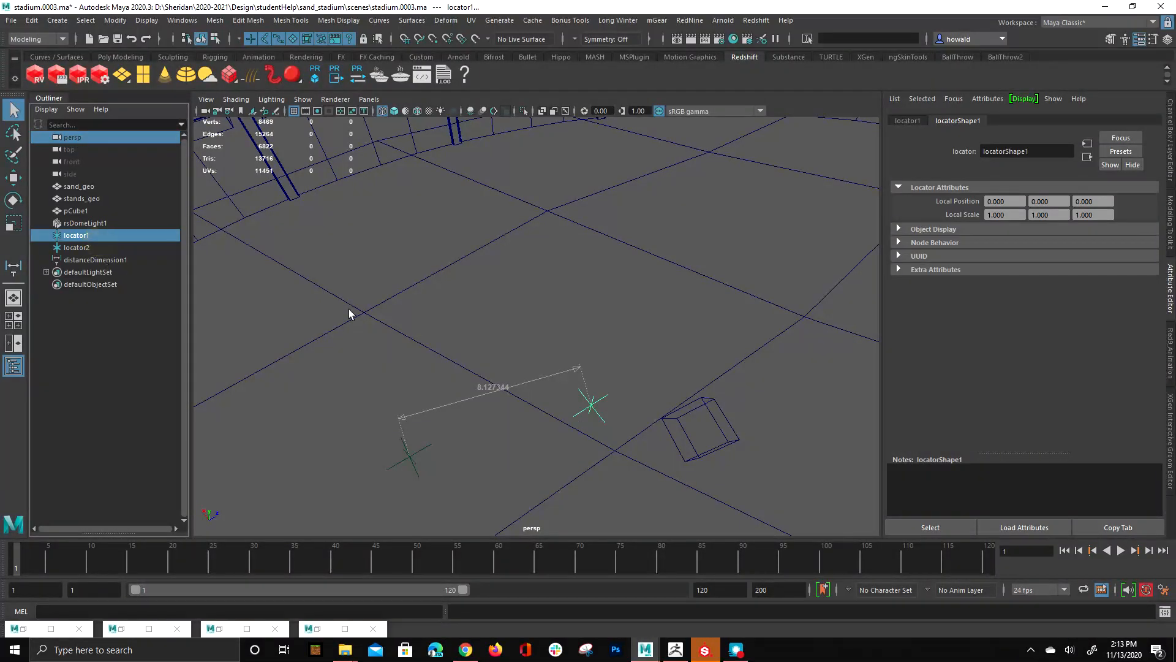
key("space")
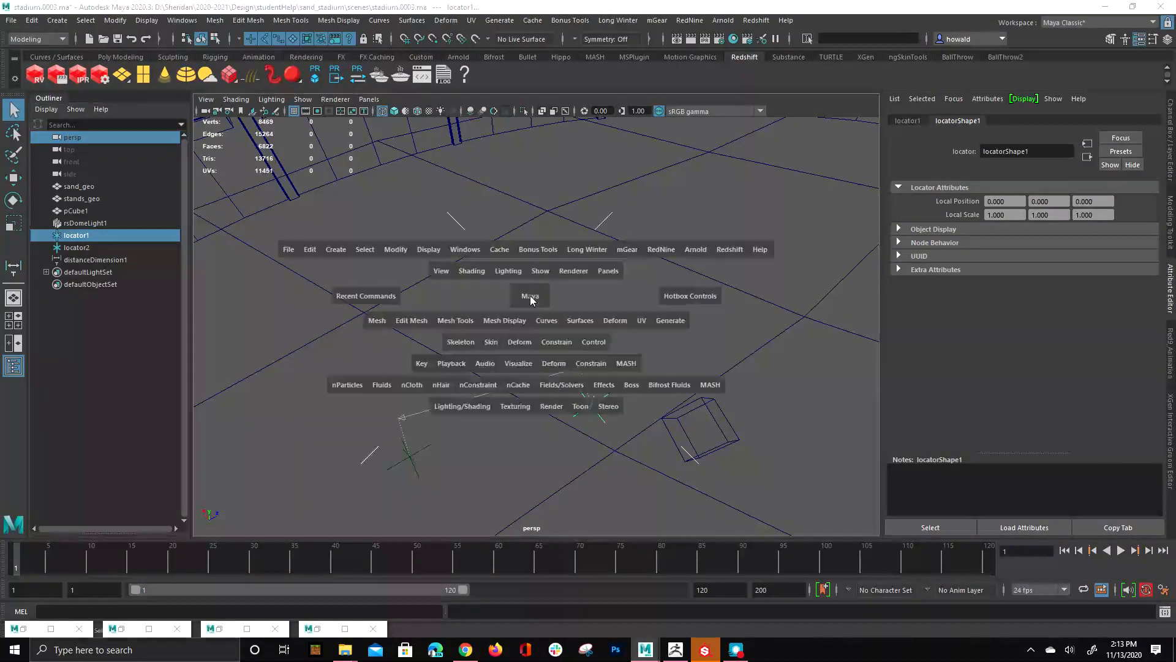
left_click(557, 343)
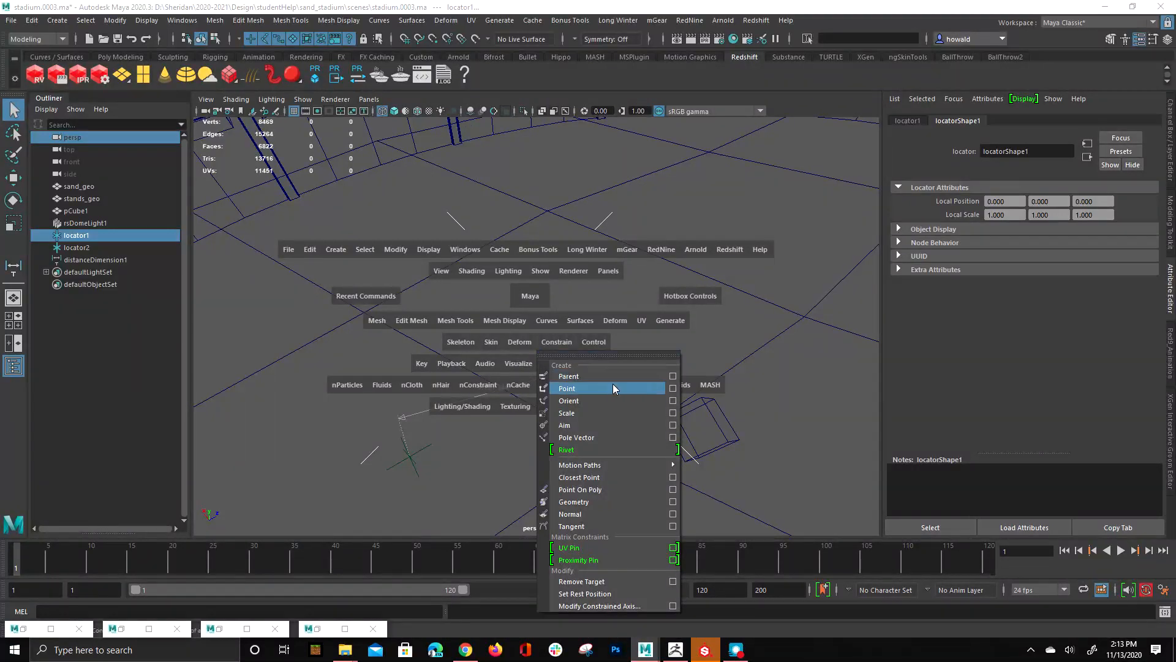
left_click(673, 390)
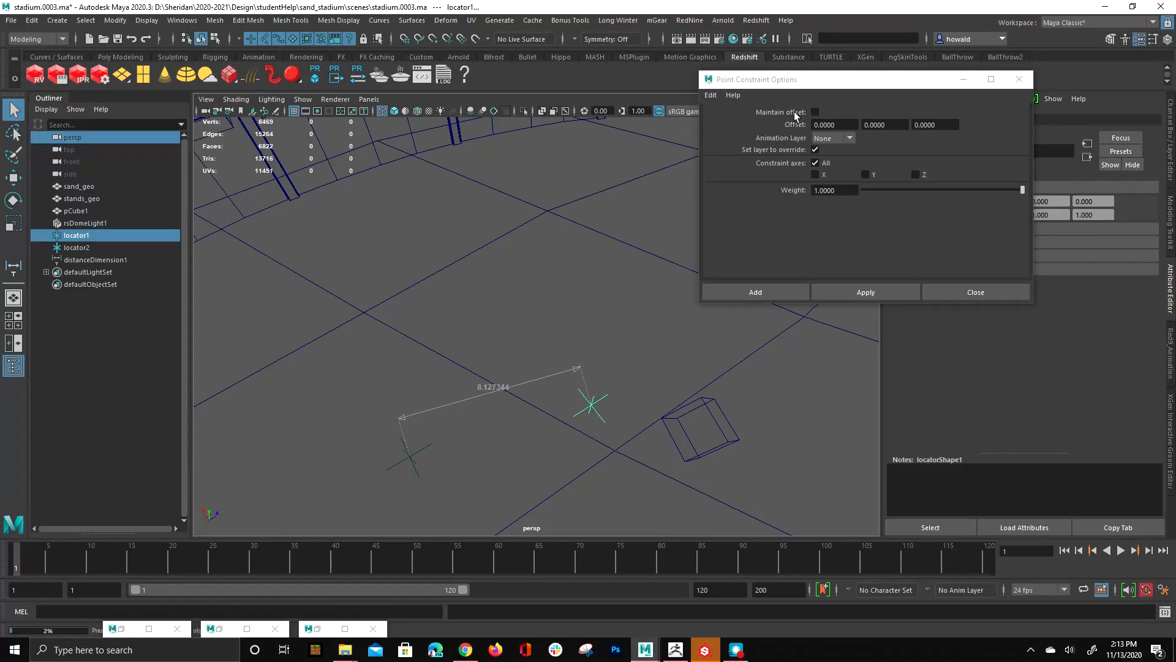
left_click(863, 291)
left_click(976, 293)
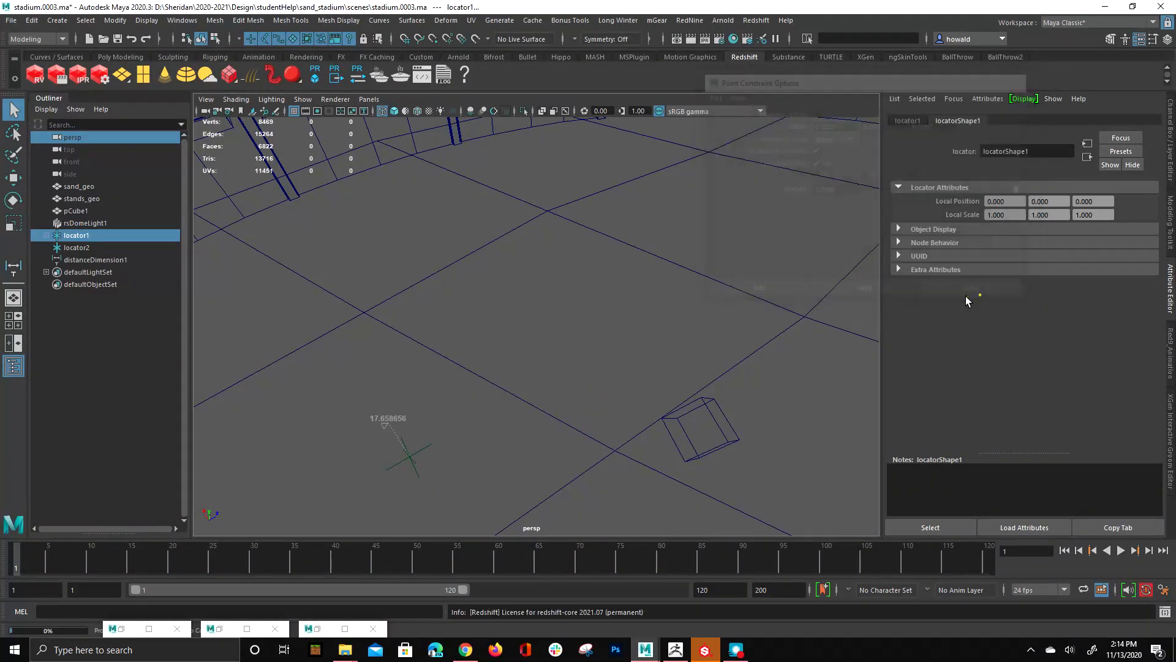
Step: Move locator2 up from the sand to the floating cube
left_click_drag(766, 367, 392, 330, "alt")
left_click(558, 395)
key("w")
middle_click_drag(532, 367, 459, 303)
left_click_drag(460, 303, 525, 331, "alt")
middle_click_drag(525, 330, 360, 283)
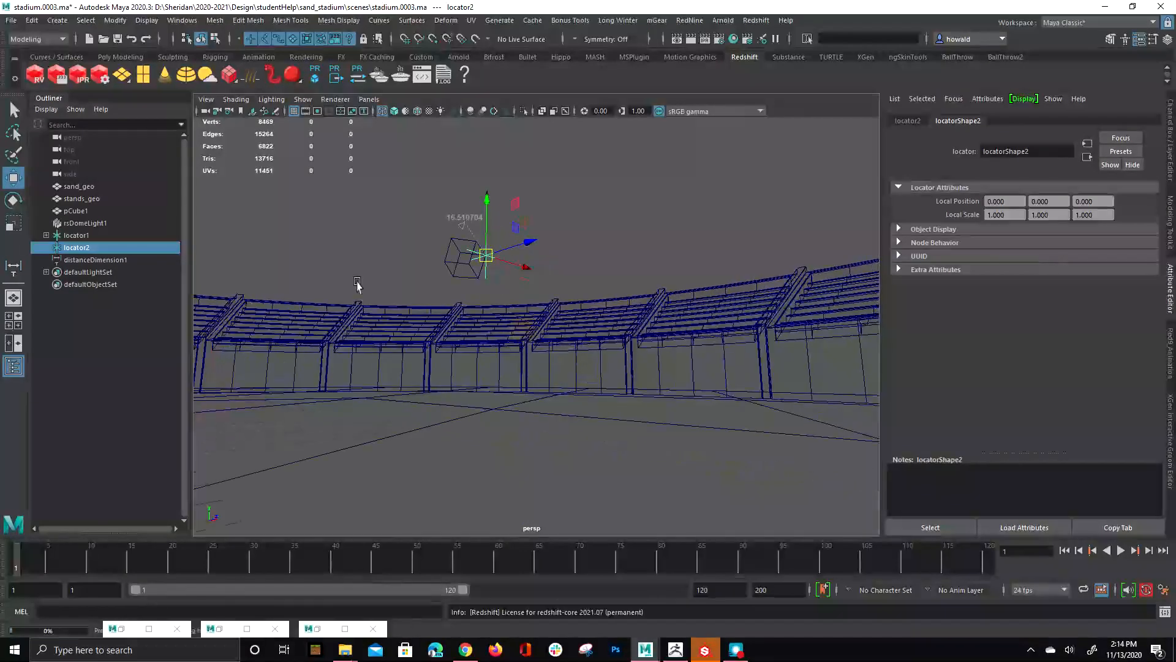
Step: Examine how the distance measurement responds to camera movement around the cube, checking locator1, the persp camera and locator2
left_click(108, 236)
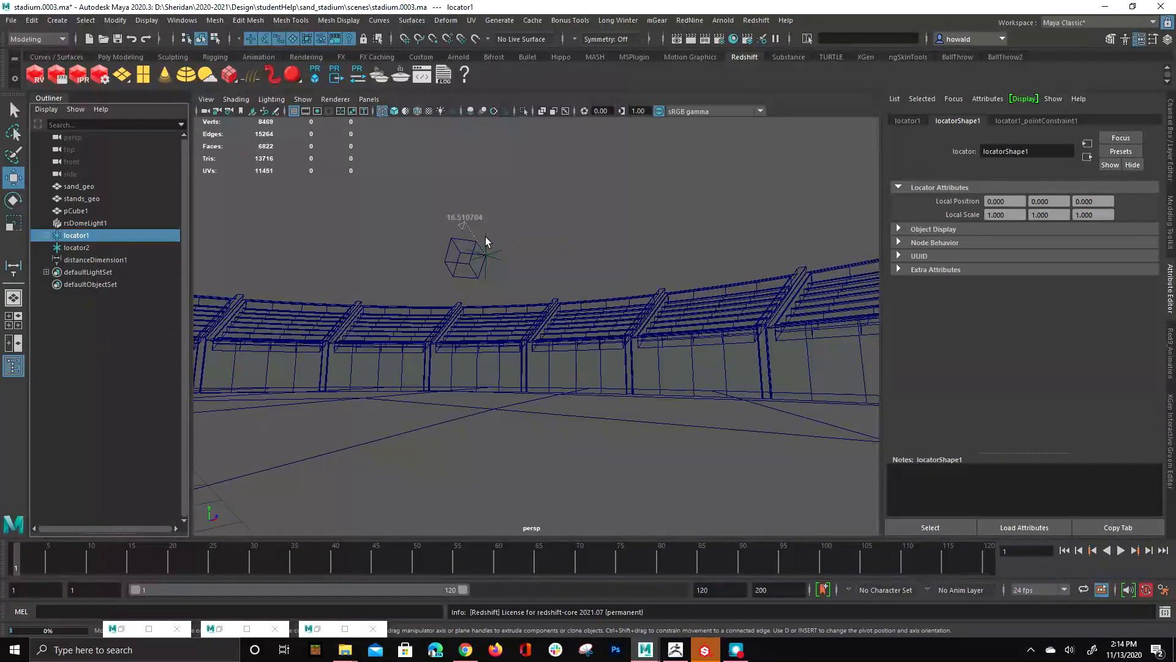
left_click_drag(623, 307, 376, 358, "alt")
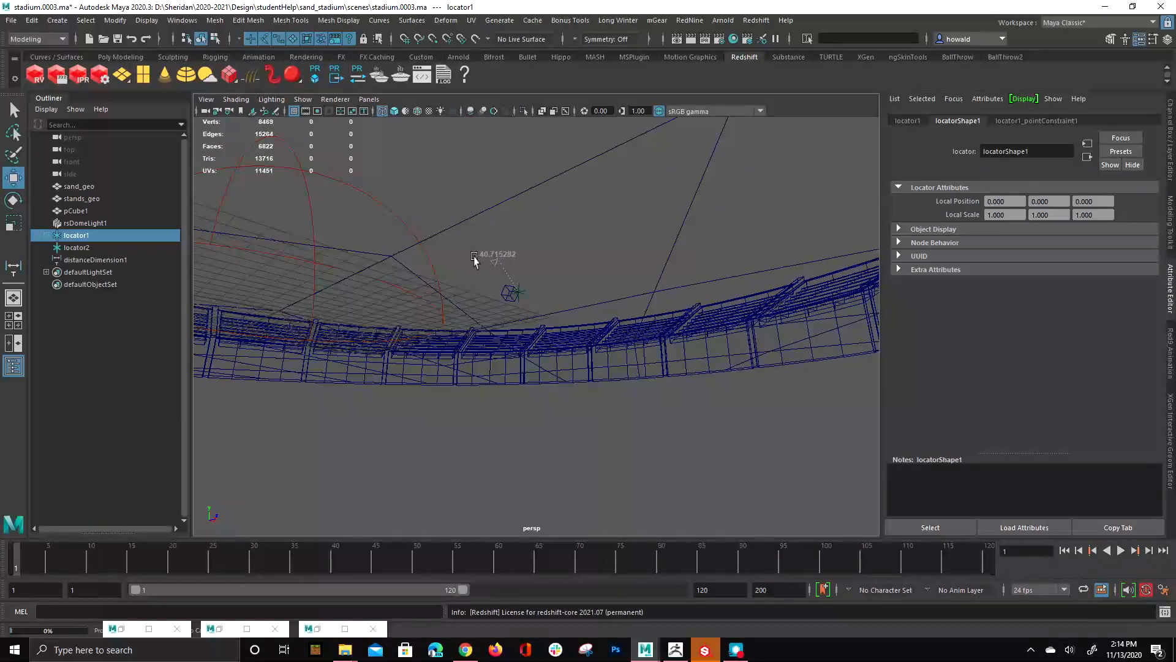
left_click_drag(483, 255, 520, 325, "alt")
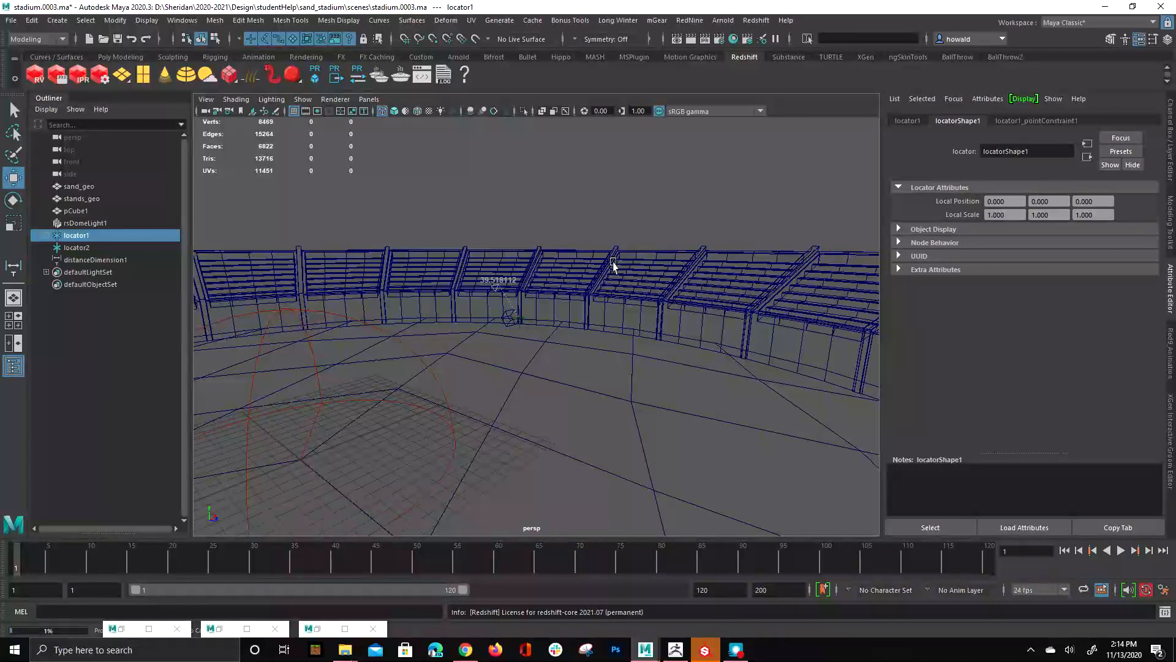
left_click_drag(613, 263, 449, 315, "alt")
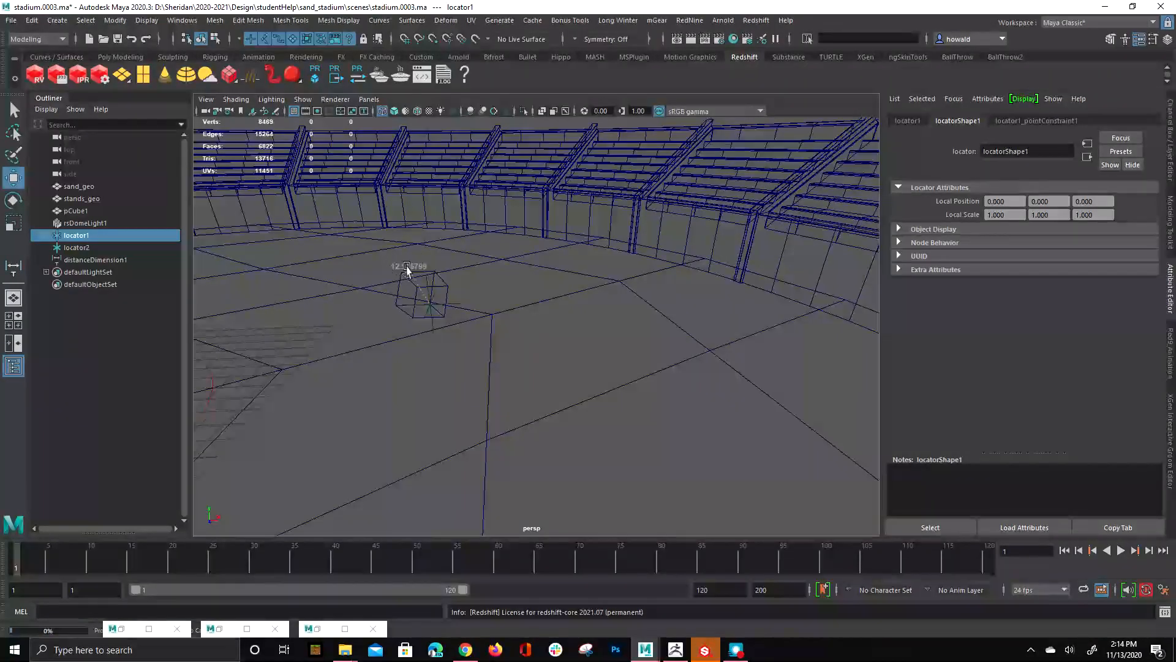
left_click(90, 137)
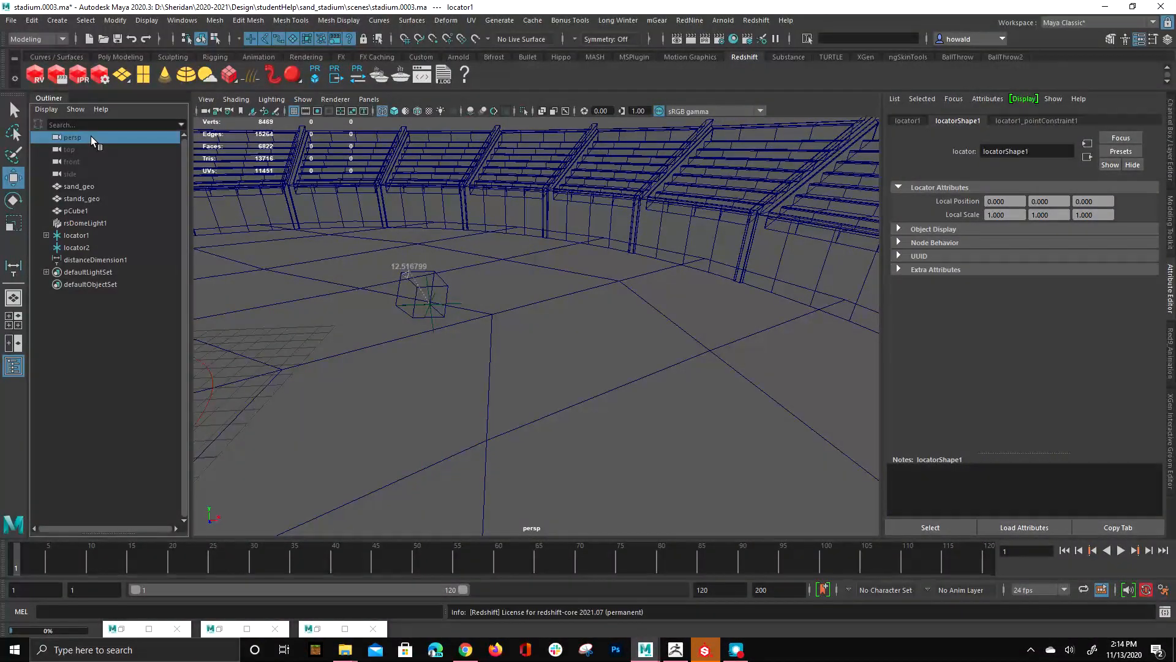
left_click(453, 306)
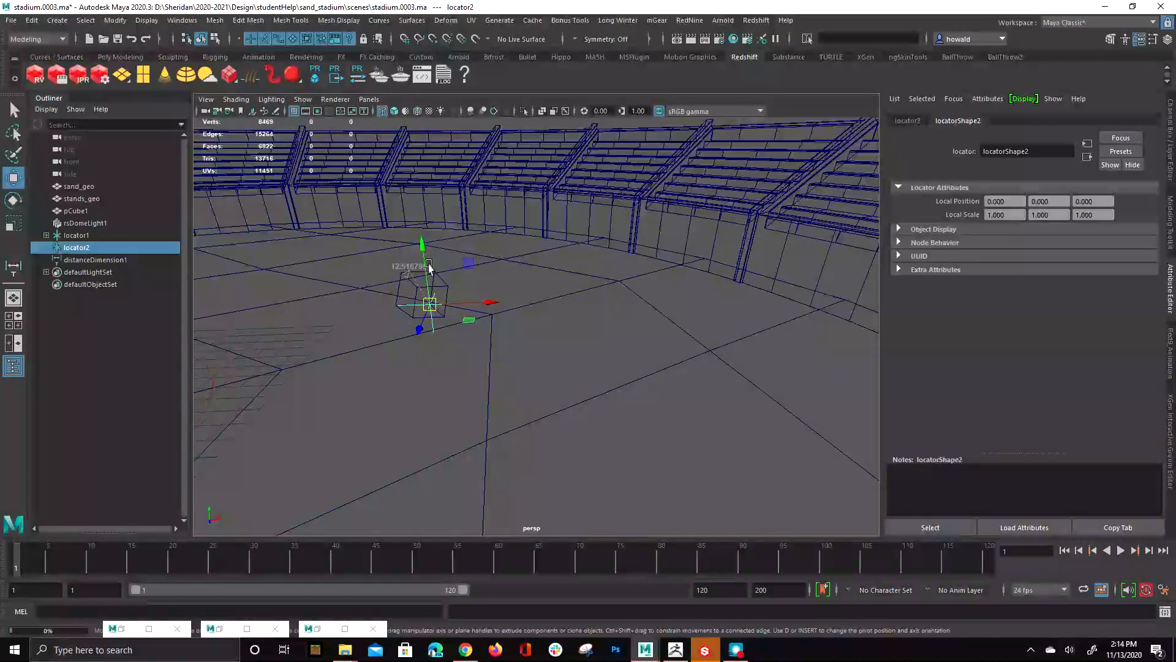
Step: Enable Depth of Field on the persp camera
left_click(101, 139)
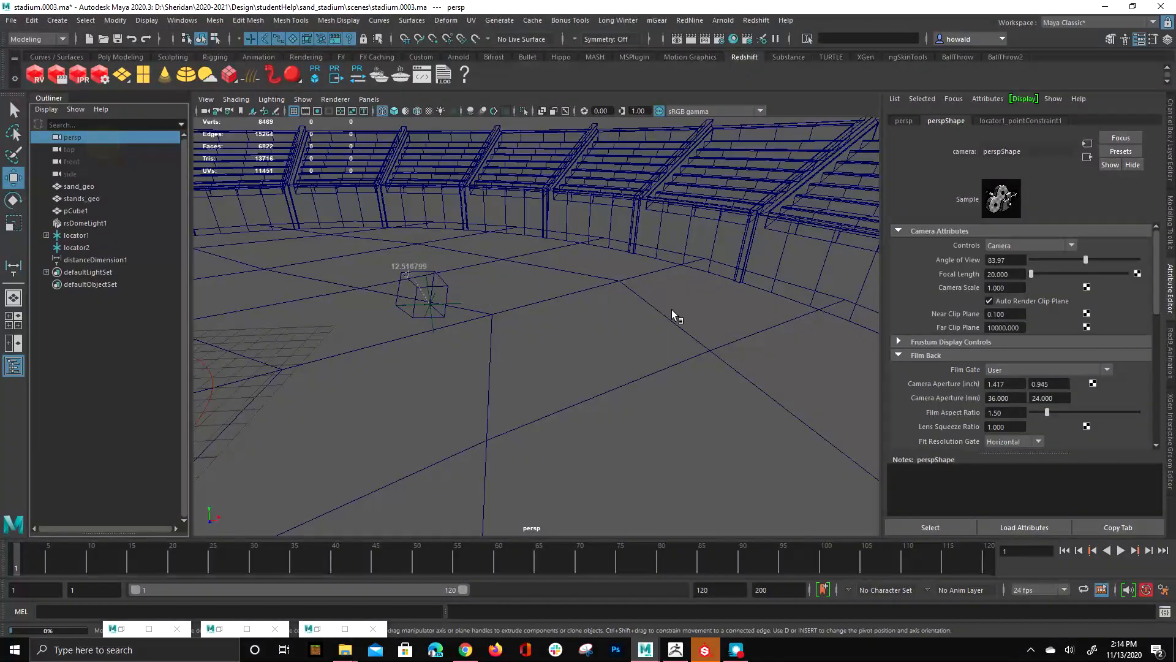
scroll(958, 333, "down", 8)
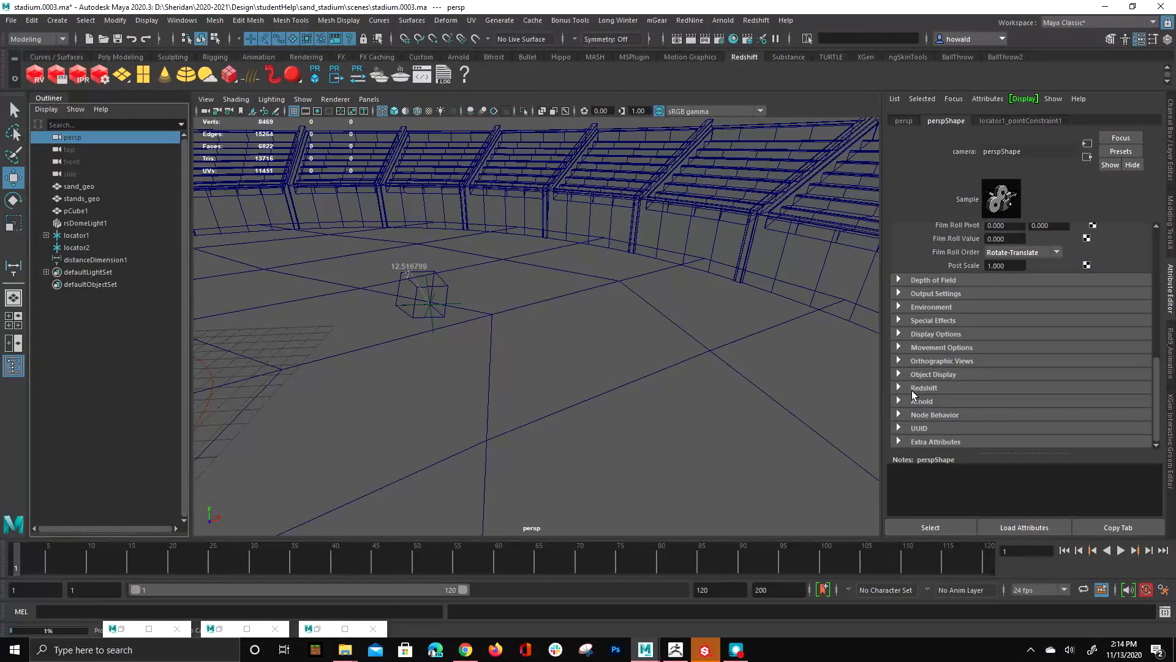
left_click(929, 281)
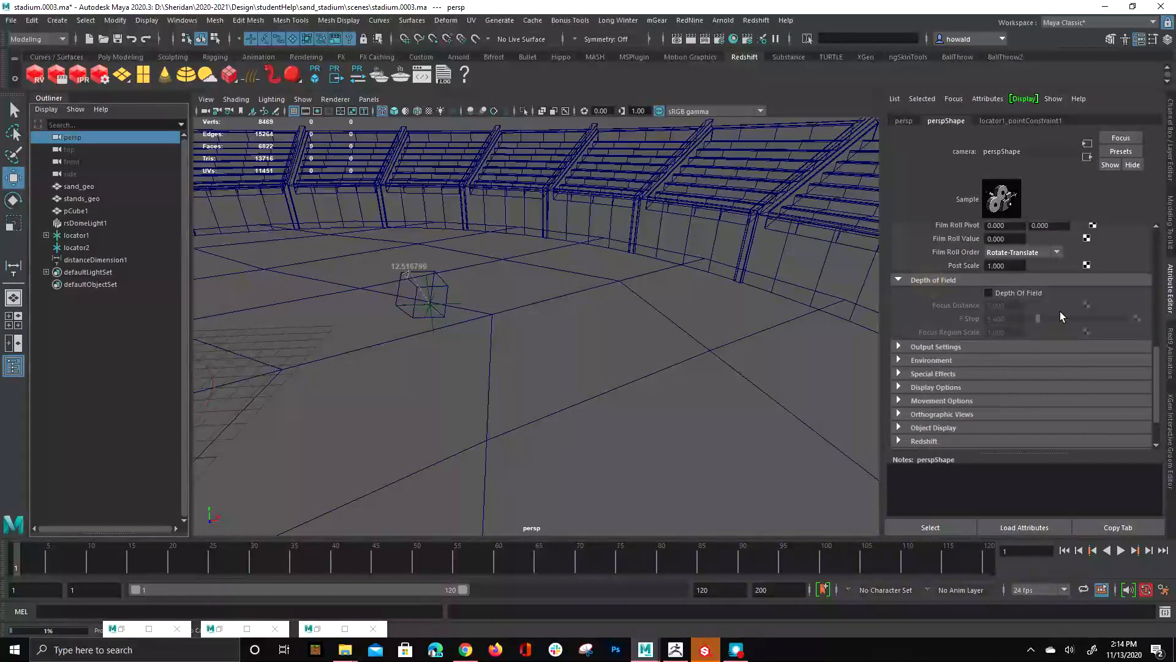
left_click(1004, 293)
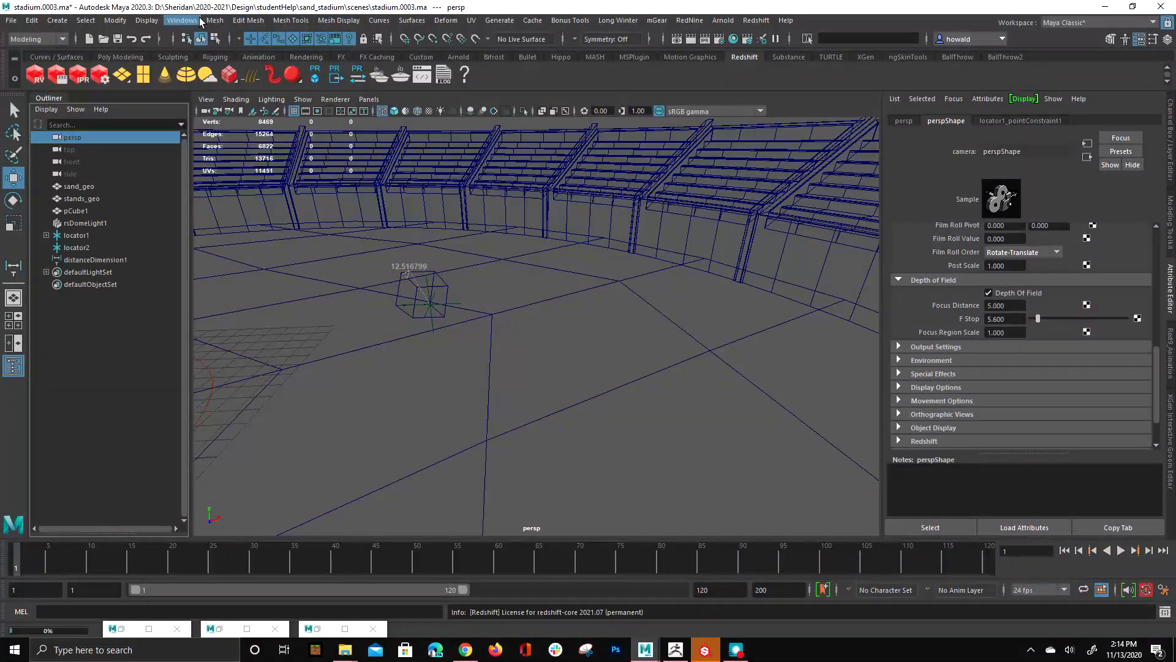
Step: Open the Node Editor with the persp camera graphed and expand the perspShape node to show all its attributes
left_click(181, 20)
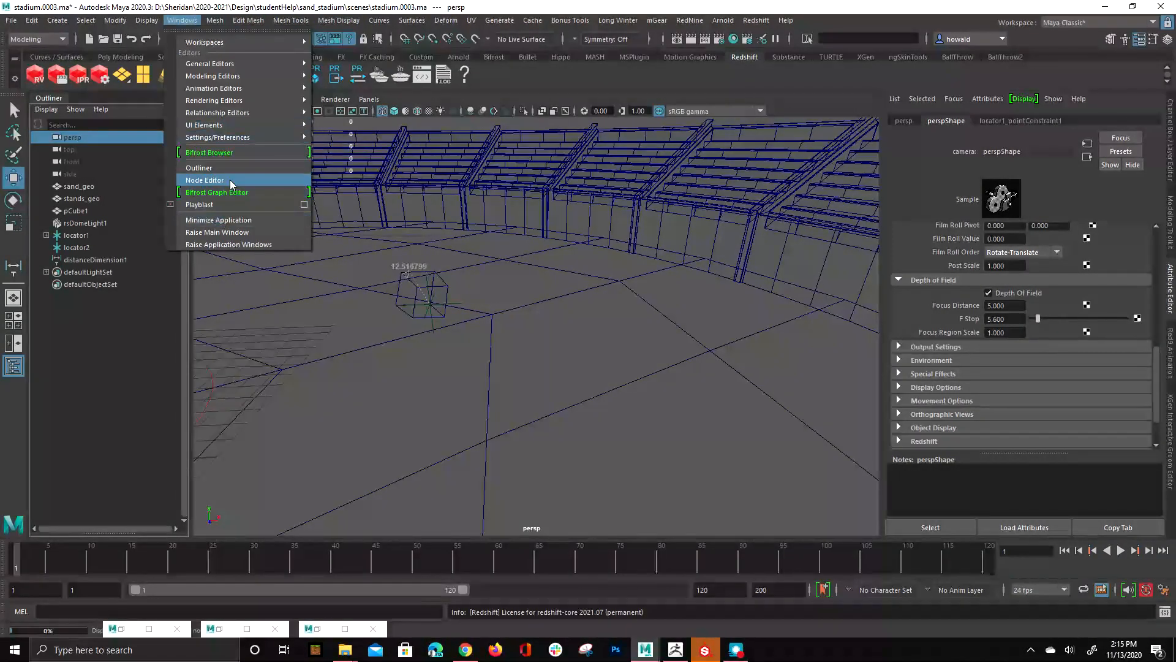
left_click(230, 180)
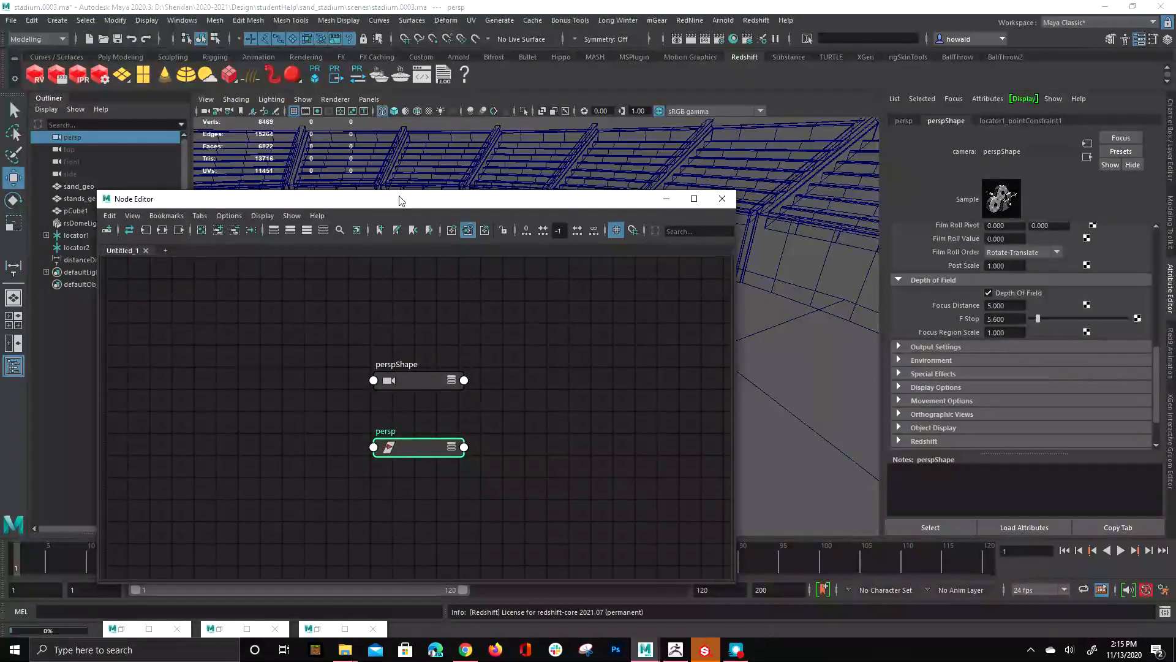
left_click_drag(399, 197, 574, 96)
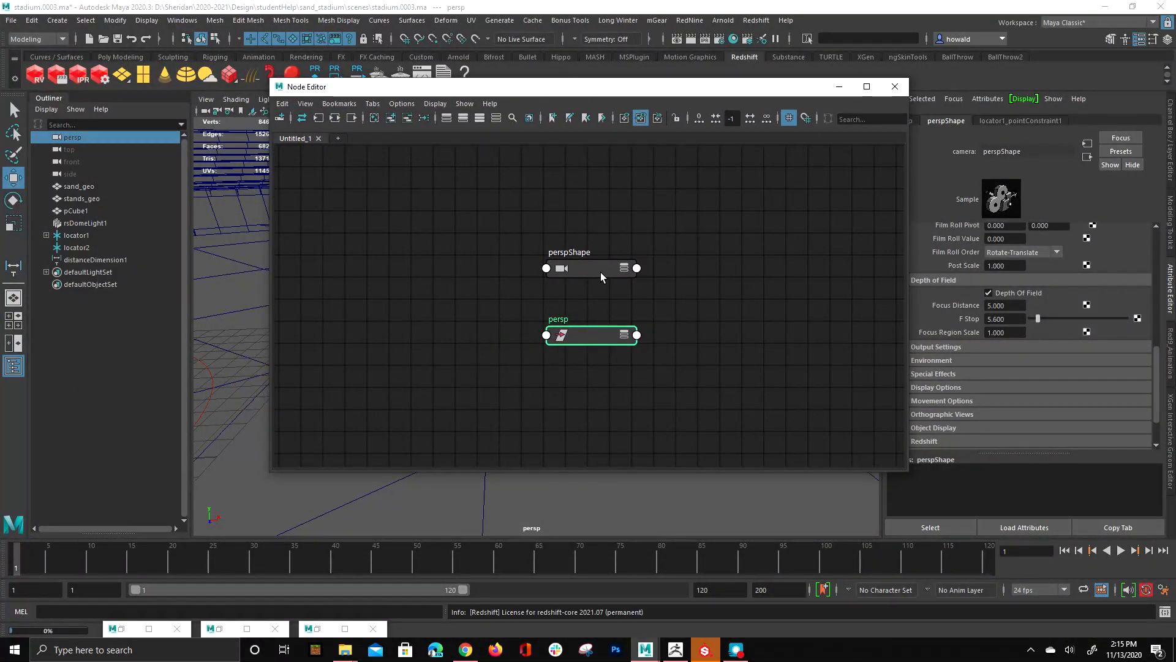
left_click_drag(567, 265, 513, 218)
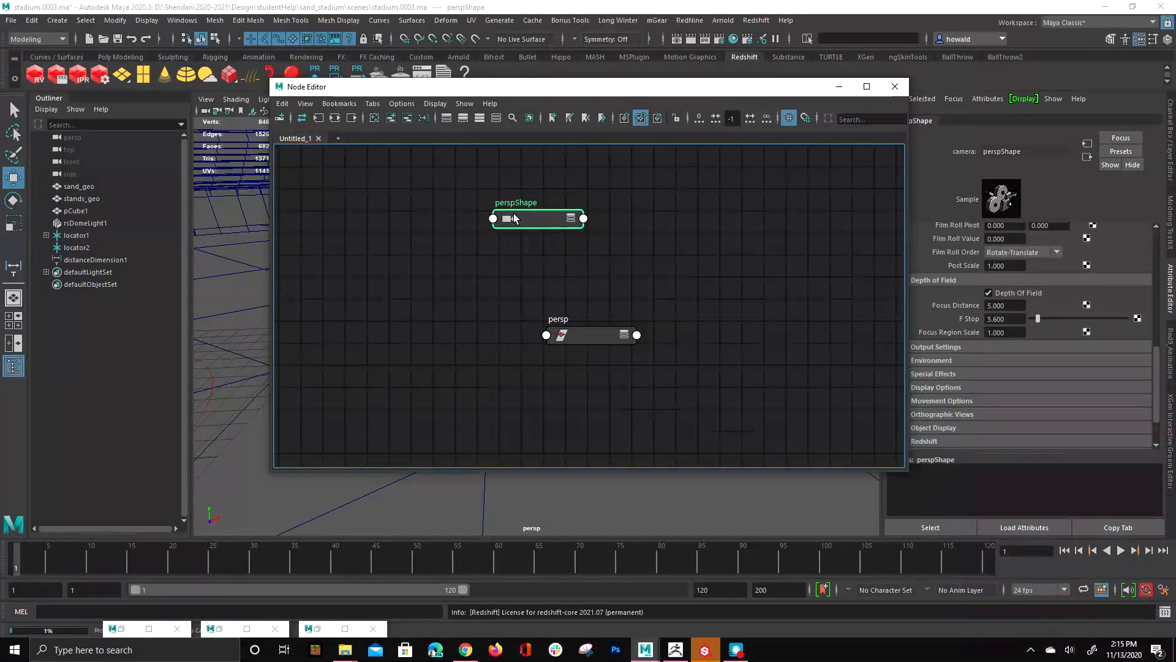
key("3")
left_click_drag(524, 216, 427, 166)
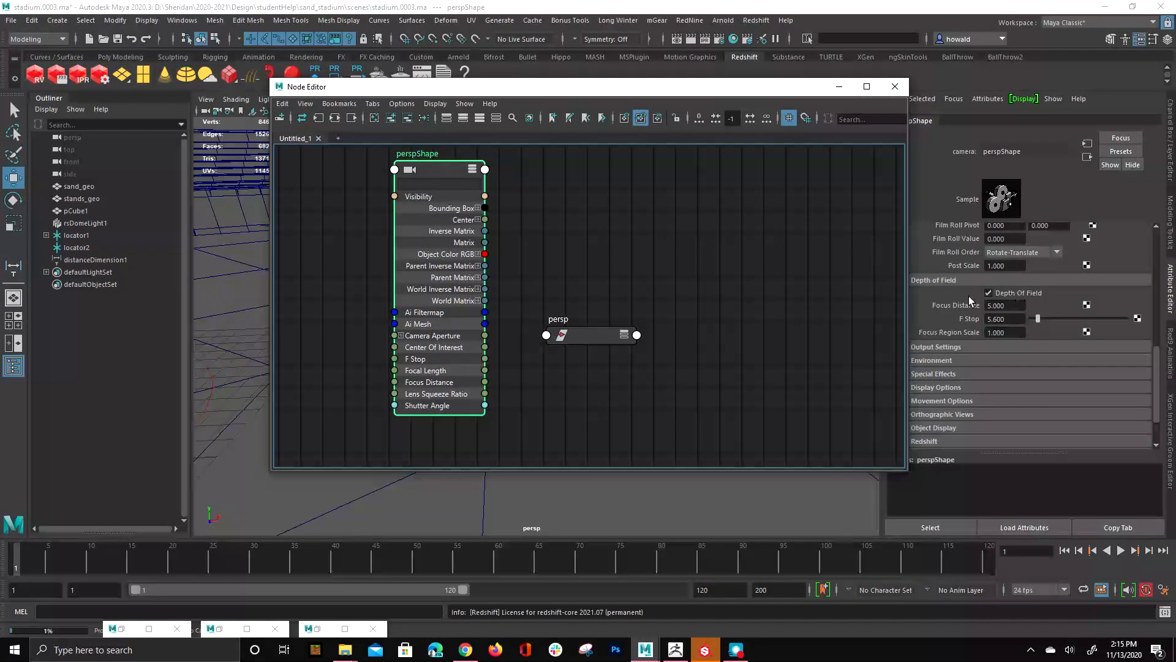
Step: Add distanceDimension1 to the node graph, place its shape node beside perspShape and expand its attributes
left_click_drag(660, 83, 943, 198)
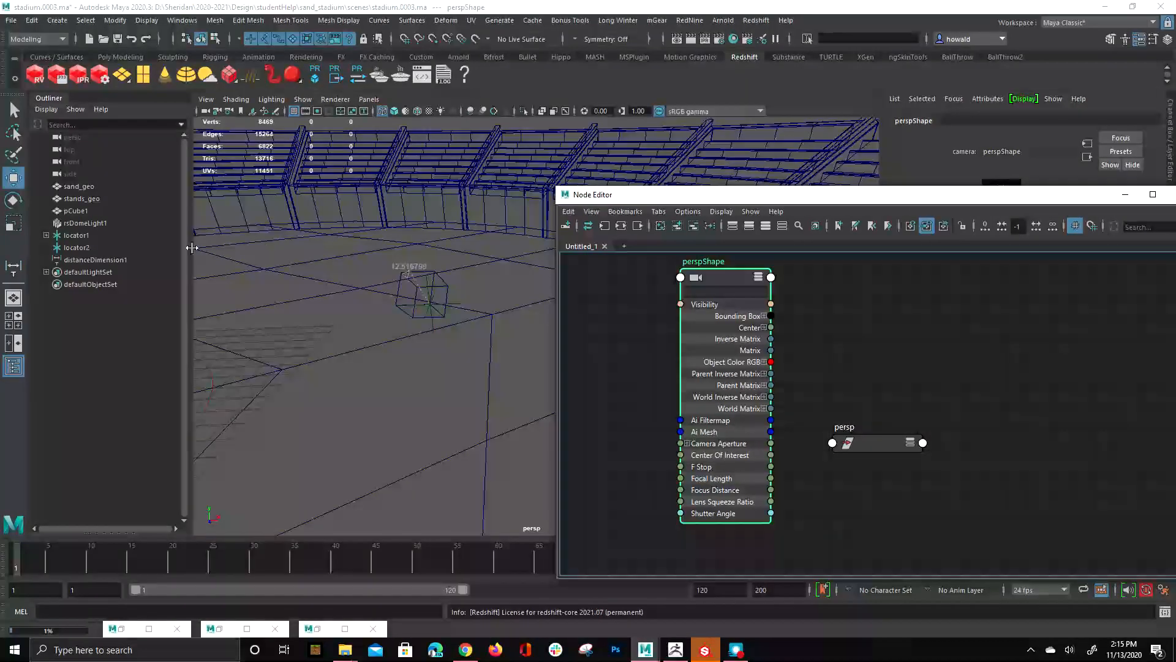
left_click(149, 260)
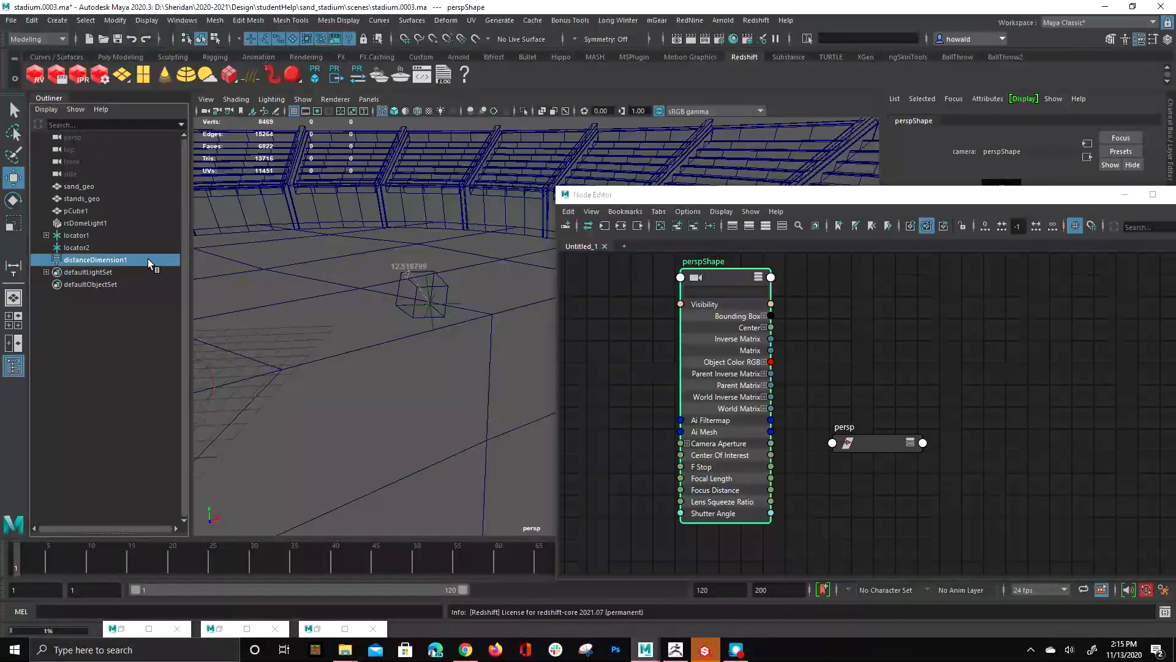
left_click(677, 226)
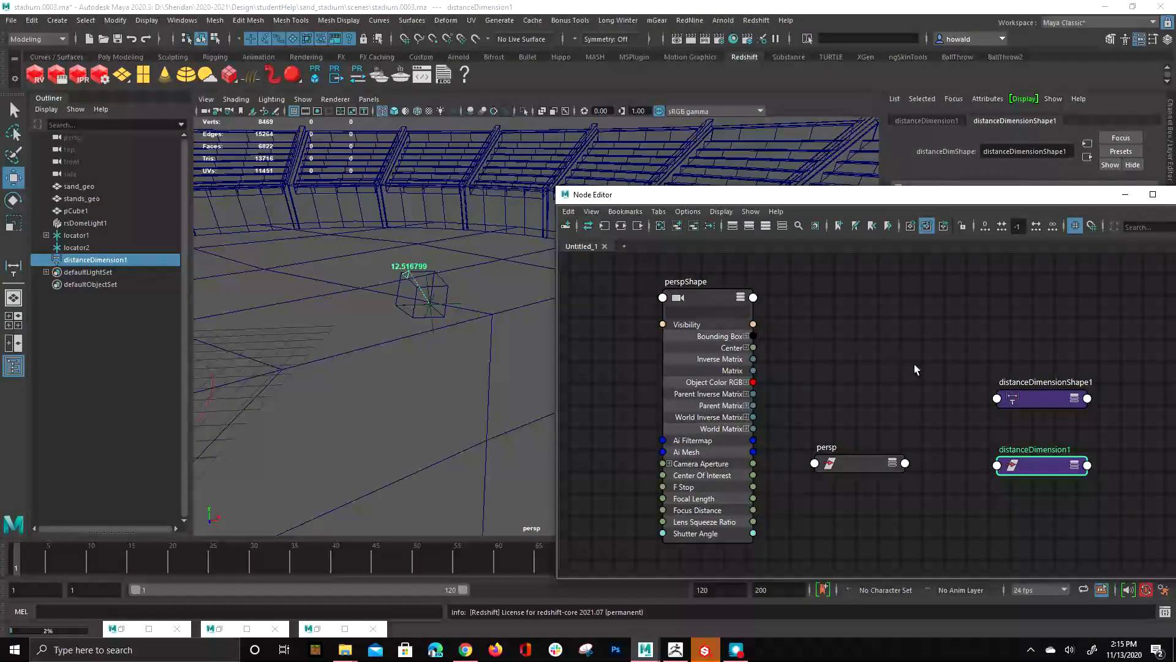
left_click_drag(1039, 399, 557, 292)
key("3")
middle_click_drag(864, 323, 979, 325, "alt")
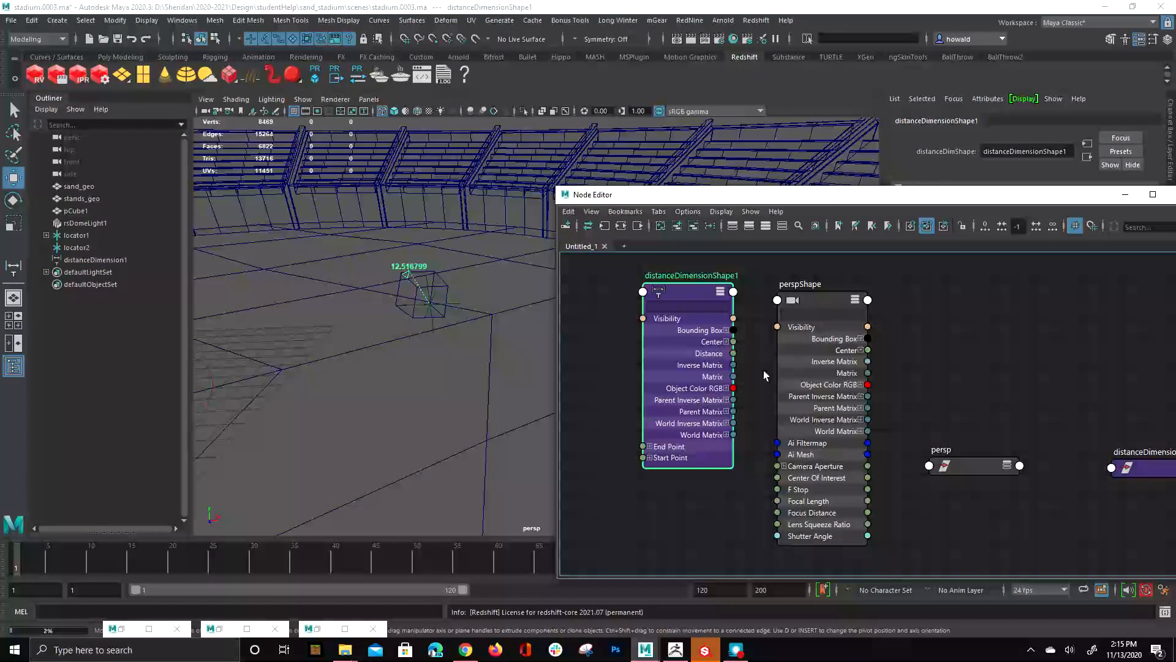
Step: Connect the Distance output of distanceDimensionShape1 to the Focus Distance input of perspShape, and minimize the Node Editor
left_click_drag(699, 327, 609, 363)
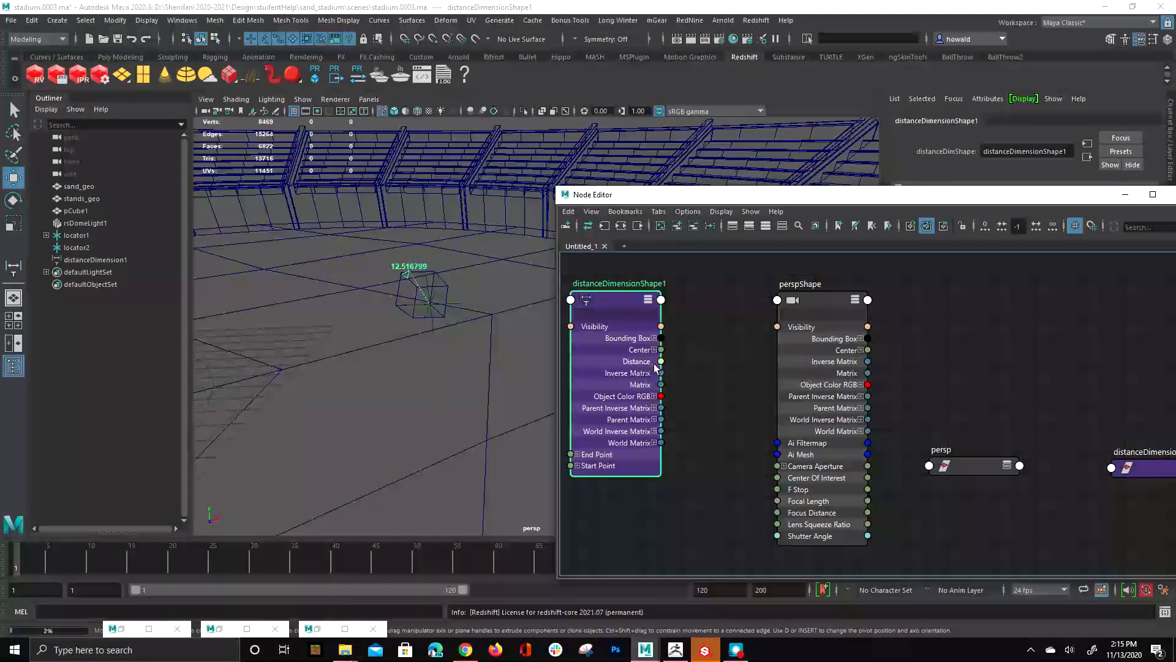
left_click(847, 511)
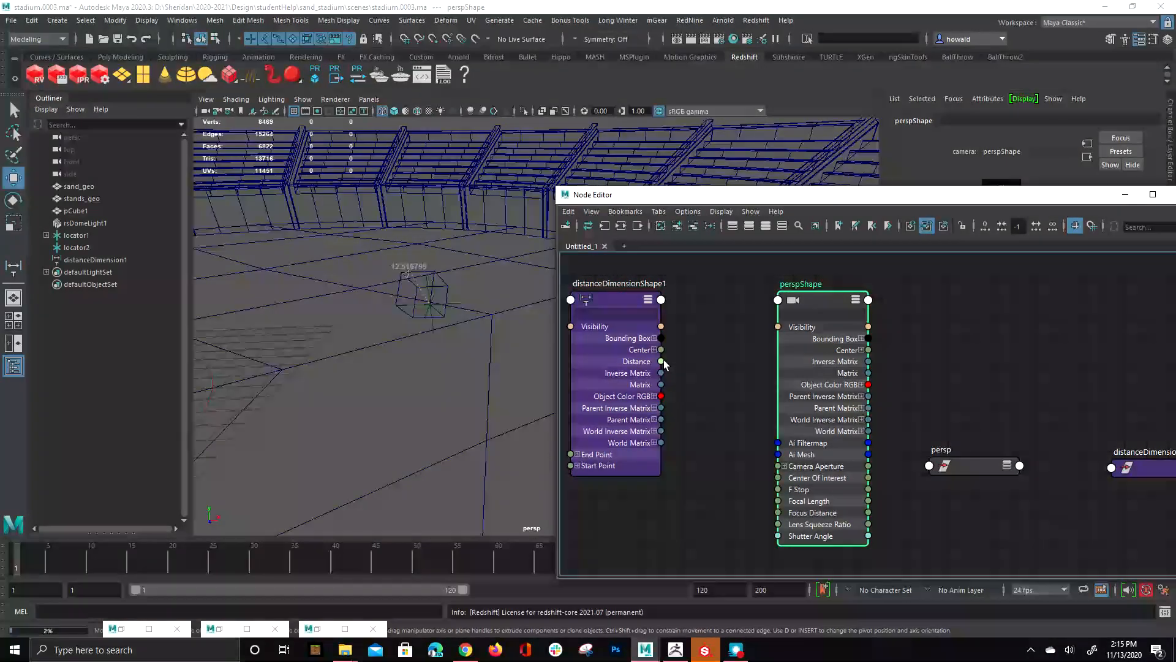
left_click_drag(663, 361, 785, 502)
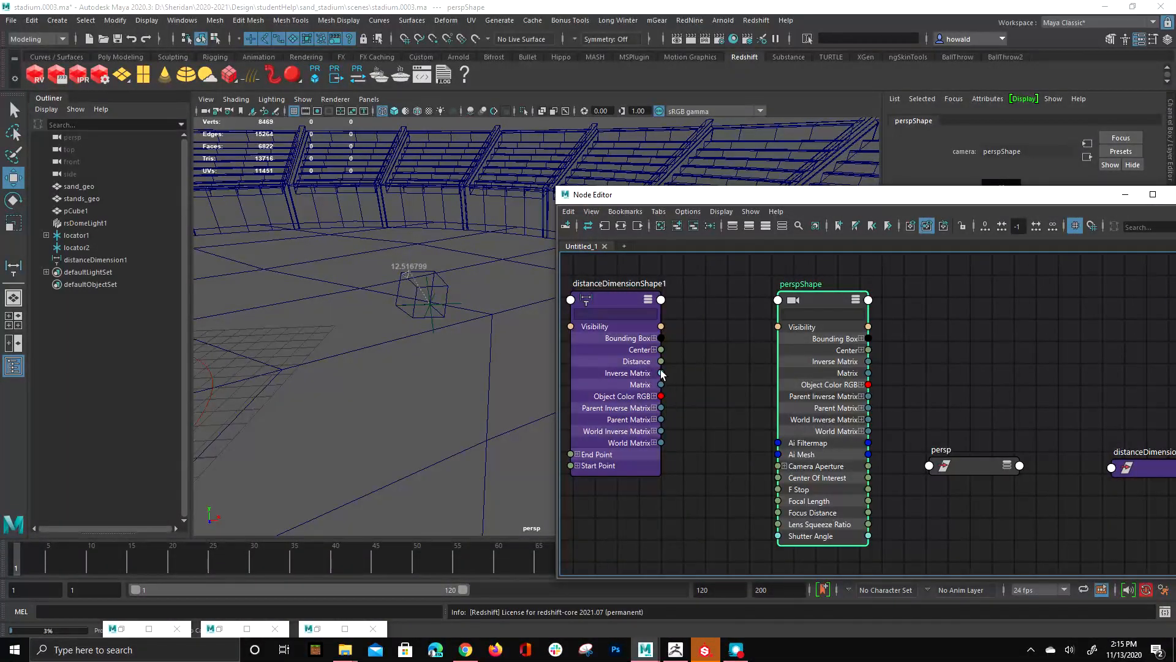
left_click_drag(662, 362, 779, 512)
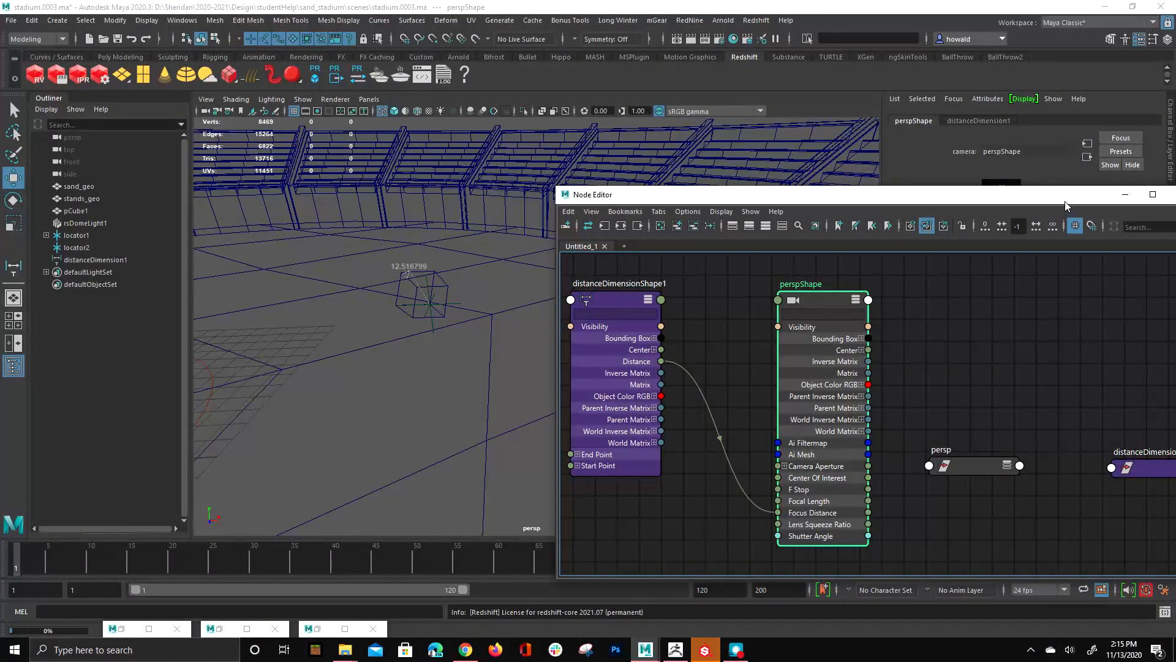
left_click_drag(1066, 205, 594, 232)
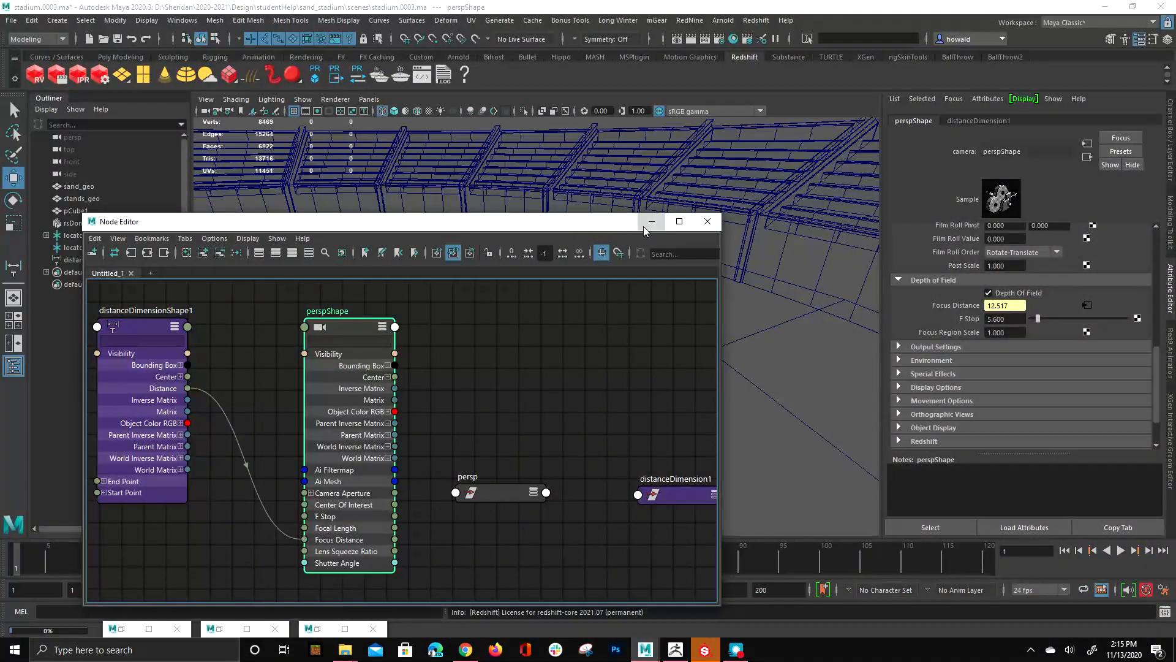
left_click(649, 224)
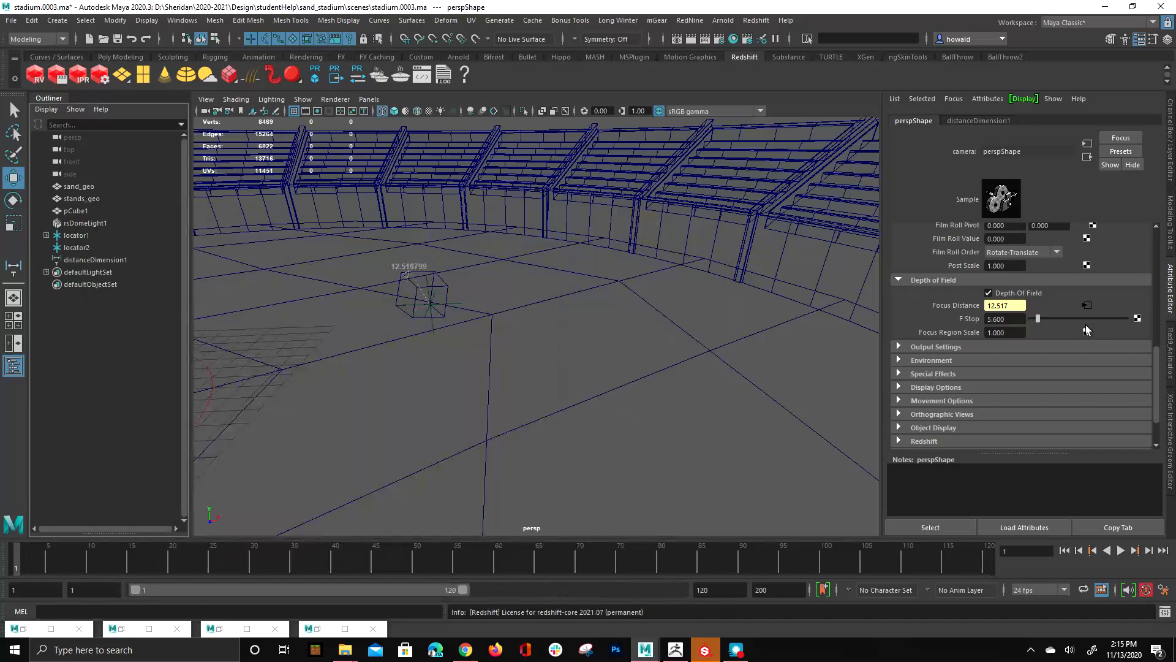
Step: Place the Redshift render beside the camera view and lower the cube to just above the sand, in front of the stands
left_click_drag(1175, 119, 150, 156)
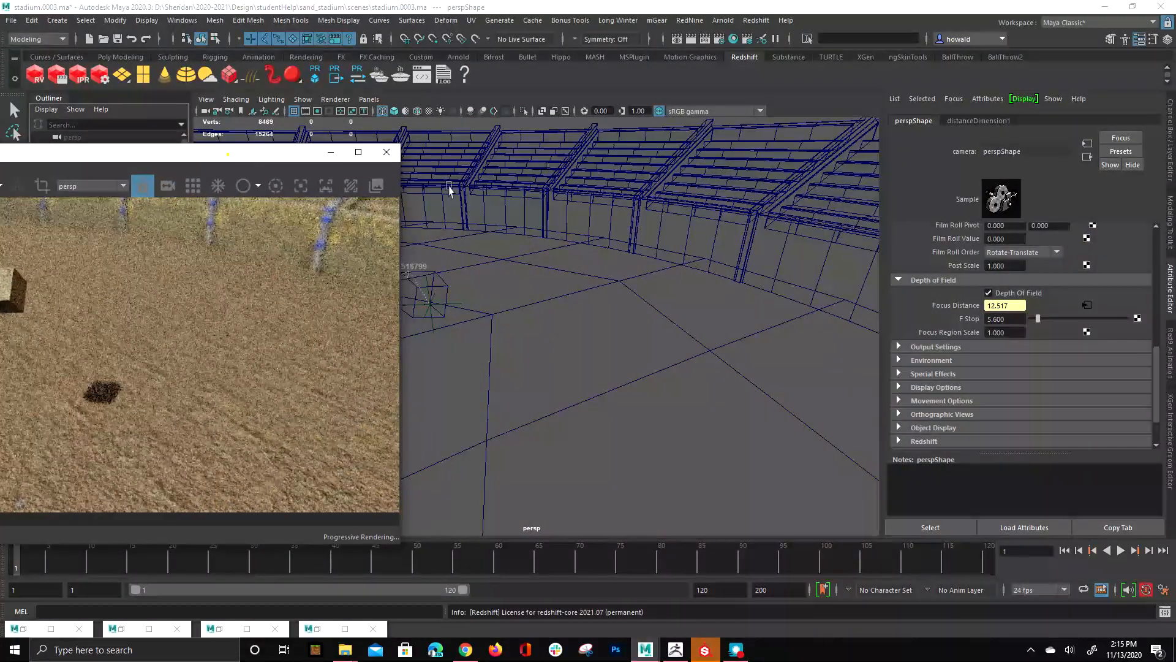
middle_click_drag(484, 230, 642, 273, "alt")
left_click_drag(642, 273, 745, 304, "alt")
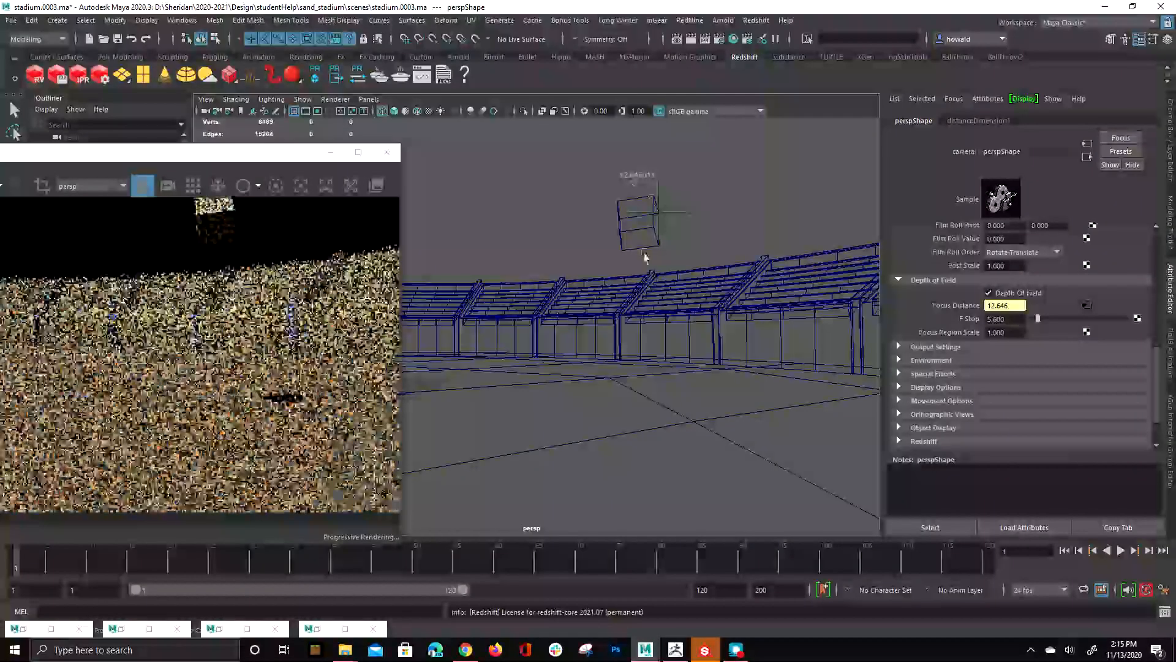
left_click(621, 247)
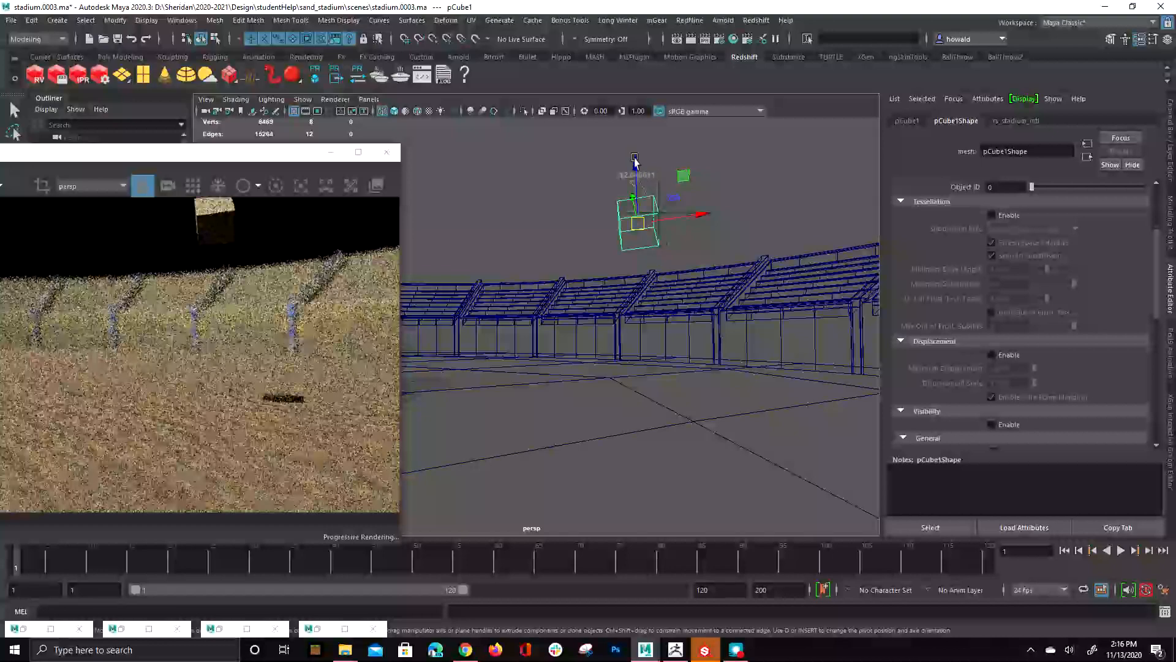
left_click_drag(638, 178, 648, 307)
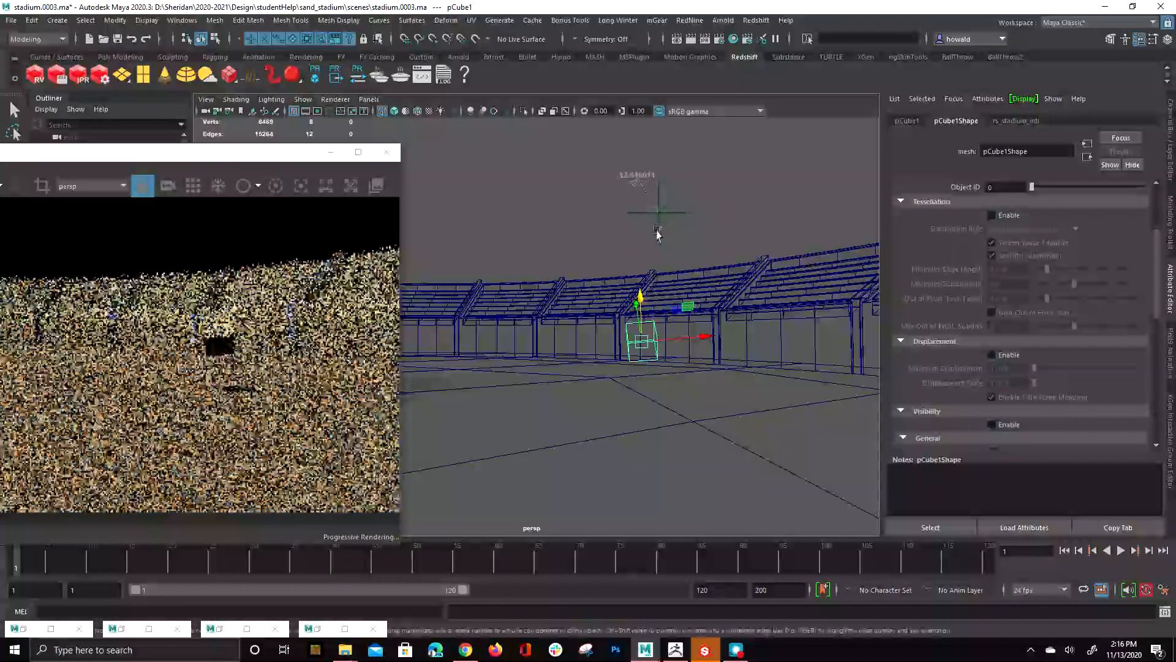
Step: Lower locator2 to the cube's height and shift it along Z so that it sits on the cube
left_click(659, 235)
left_click_drag(656, 214, 644, 341)
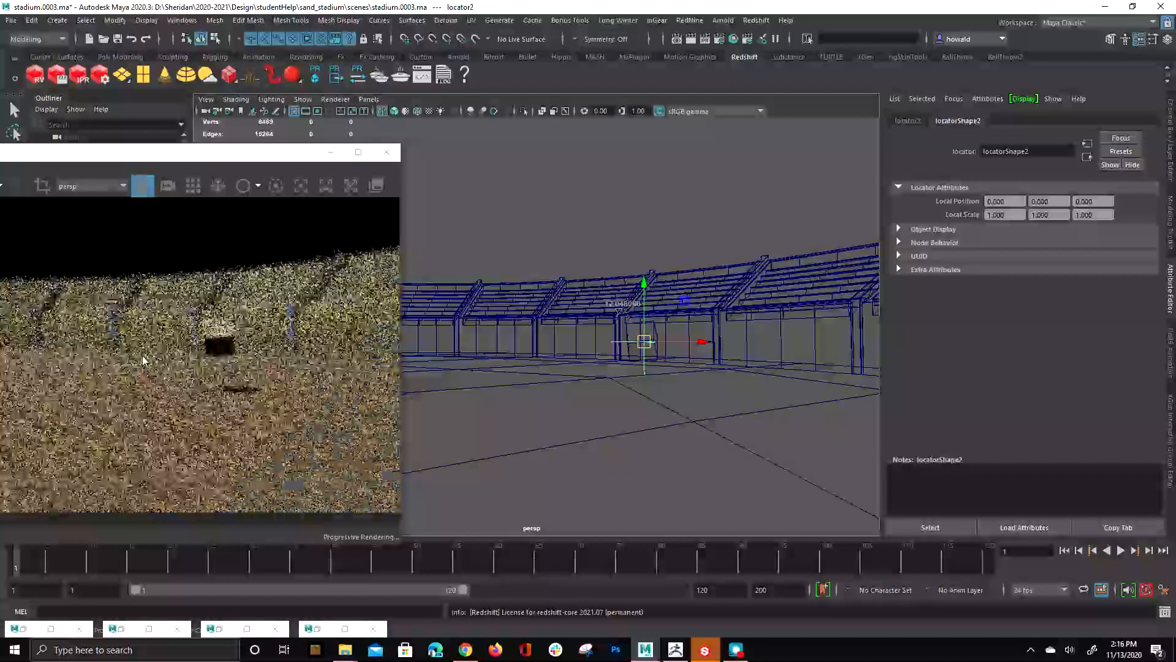
middle_click_drag(611, 425, 603, 436, "alt")
left_click_drag(603, 435, 768, 437, "alt")
left_click_drag(746, 352, 655, 354)
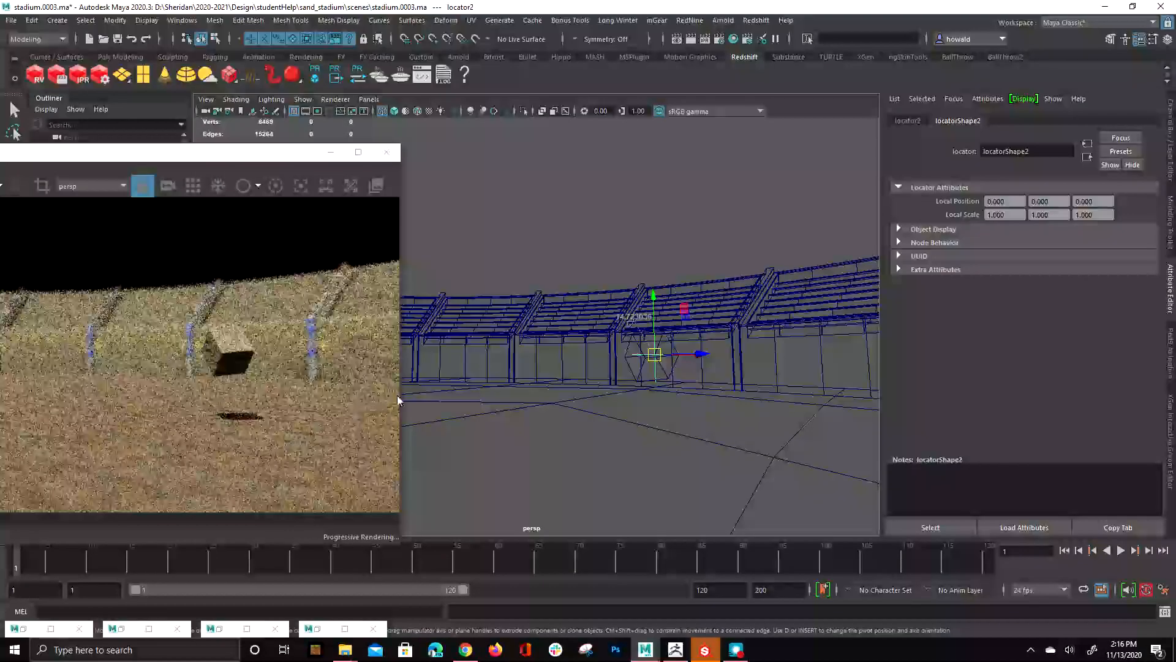
Step: Select the persp camera and set its F Stop to 7 and Focus Region Scale to 2
left_click(206, 98)
mouse_move(255, 318)
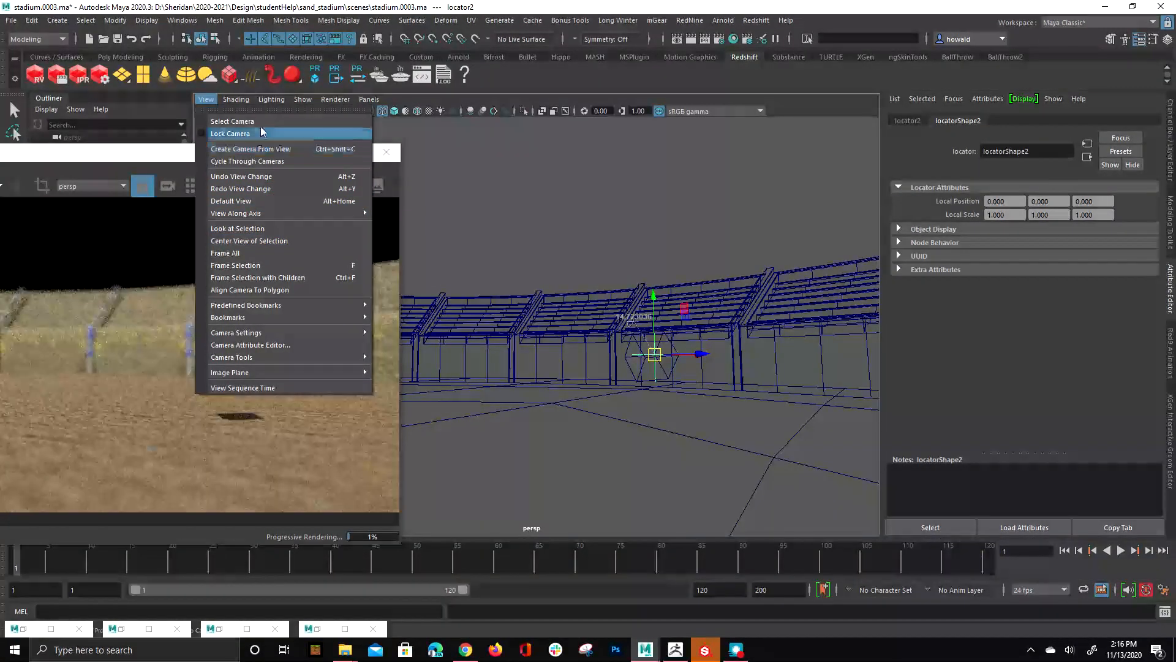
left_click(219, 122)
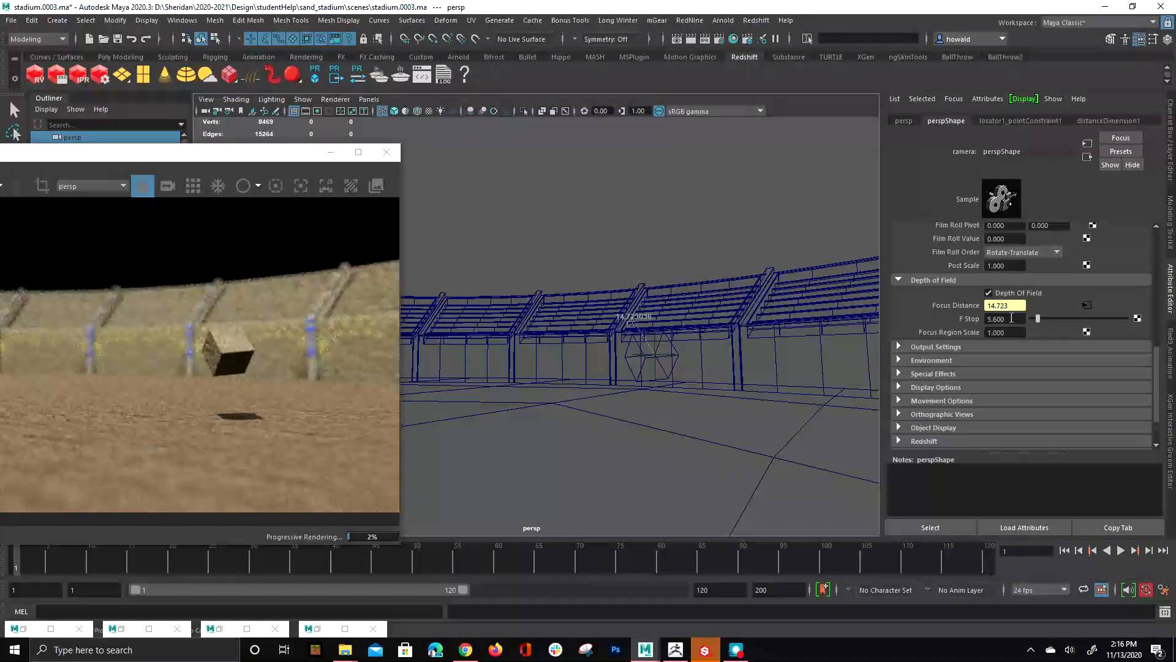
left_click(1011, 318)
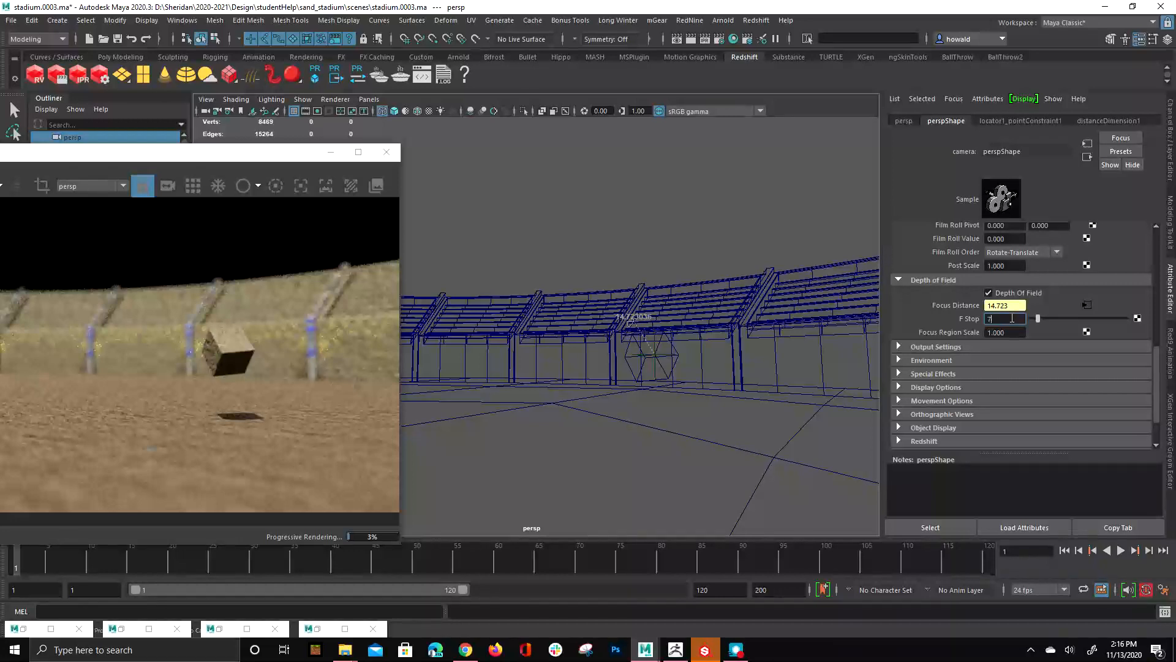
key("Return")
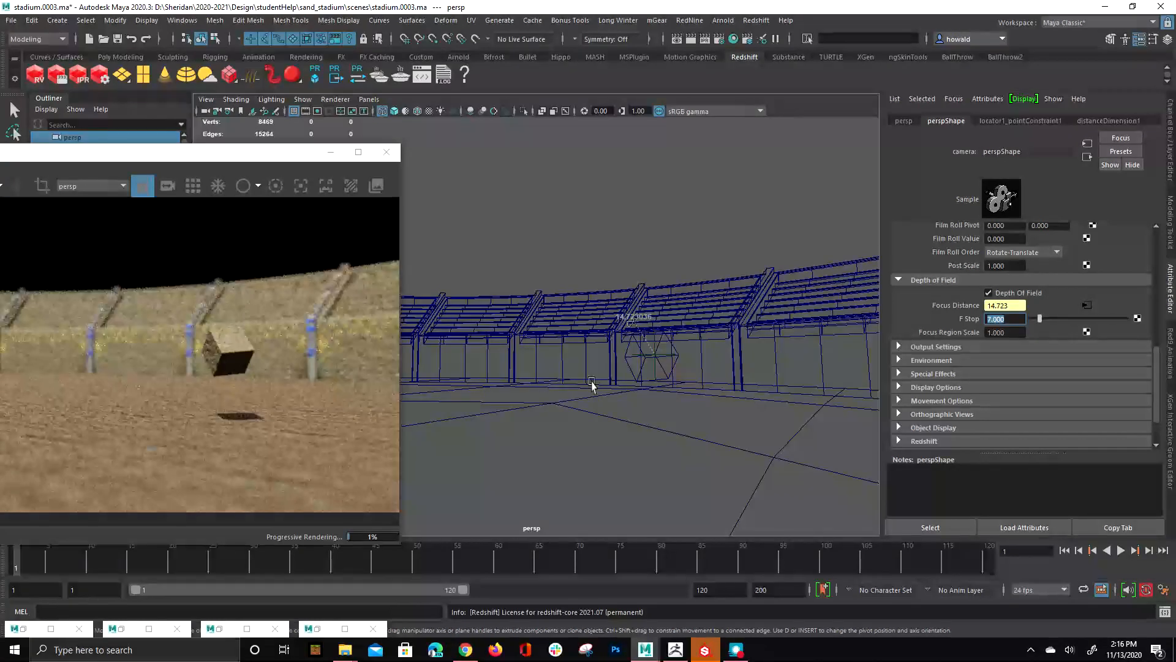
left_click(1012, 331)
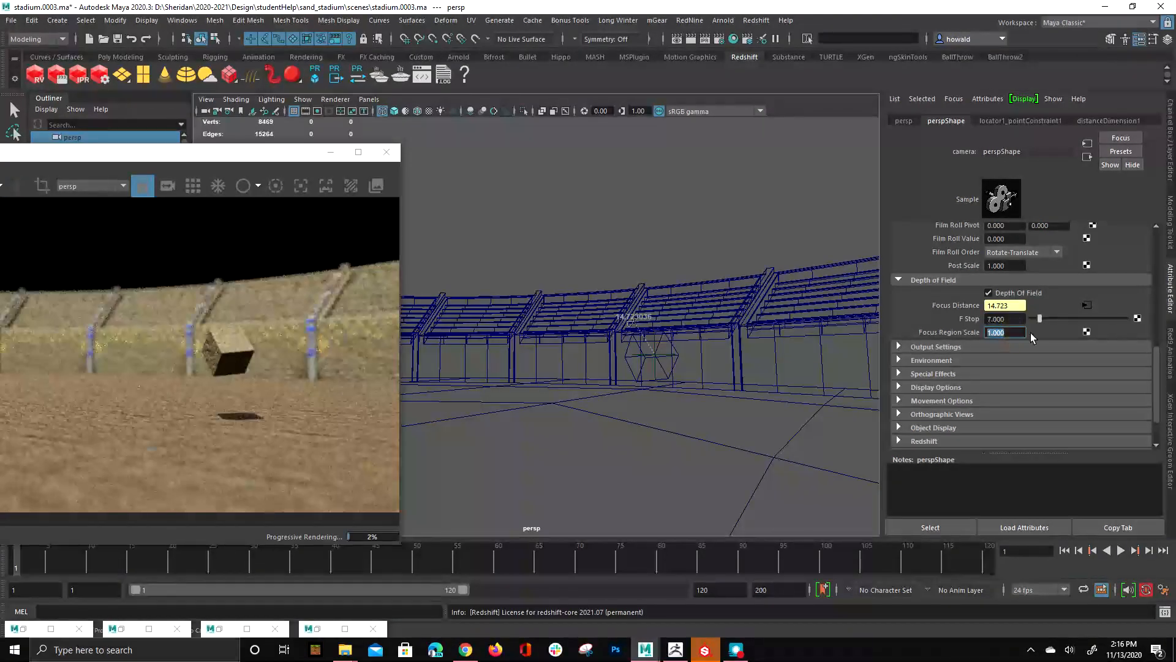
type("2")
key("Return")
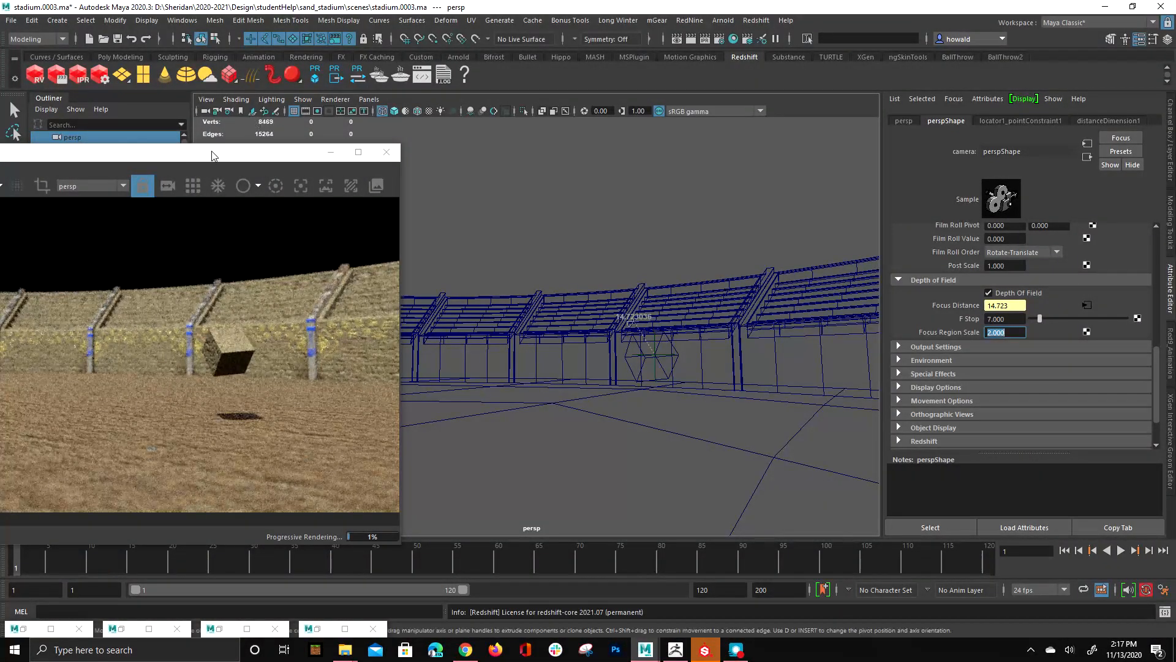
Step: Select the cube together with locator2, move them along X toward the middle of the shot, and bring the Redshift render back over the viewport
left_click_drag(257, 152, 423, 139)
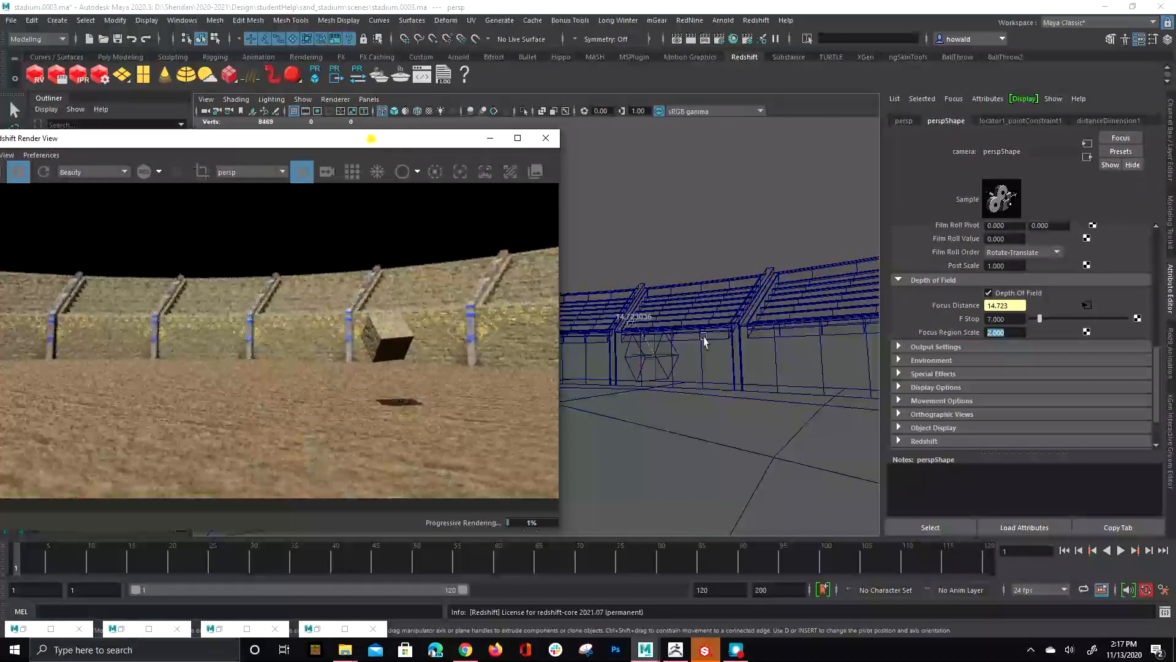
mouse_move(701, 334)
left_mouse_down("alt")
mouse_move(570, 368)
mouse_move(720, 326)
mouse_move(789, 340)
mouse_move(704, 333)
left_mouse_up("alt")
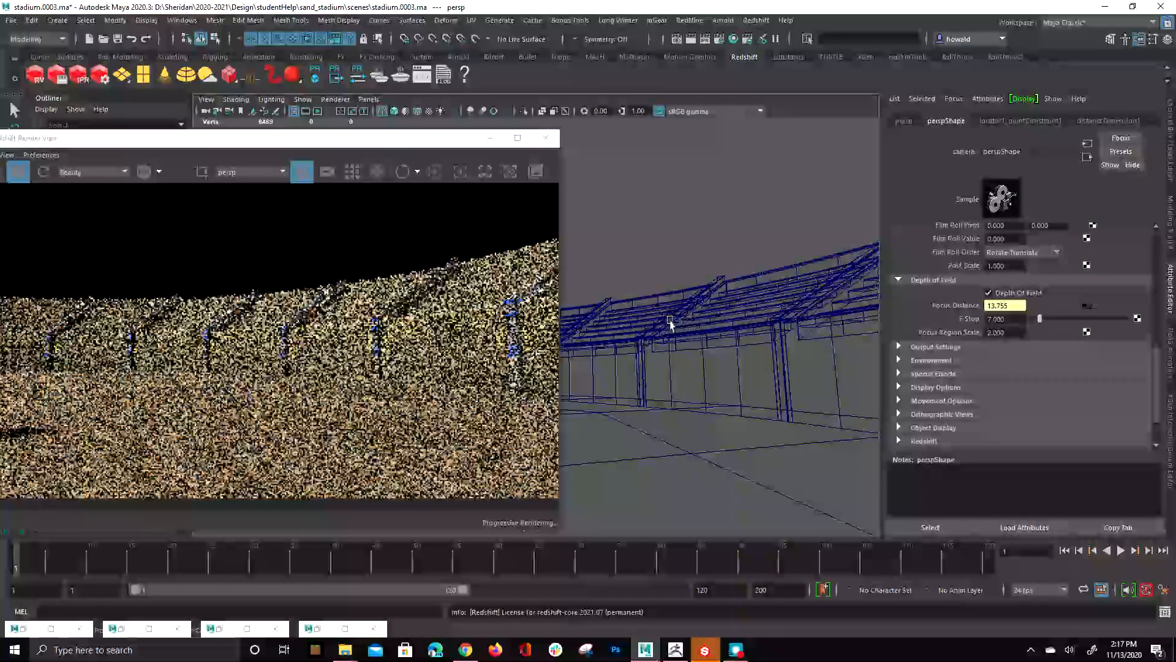
left_click_drag(377, 140, 1, 141)
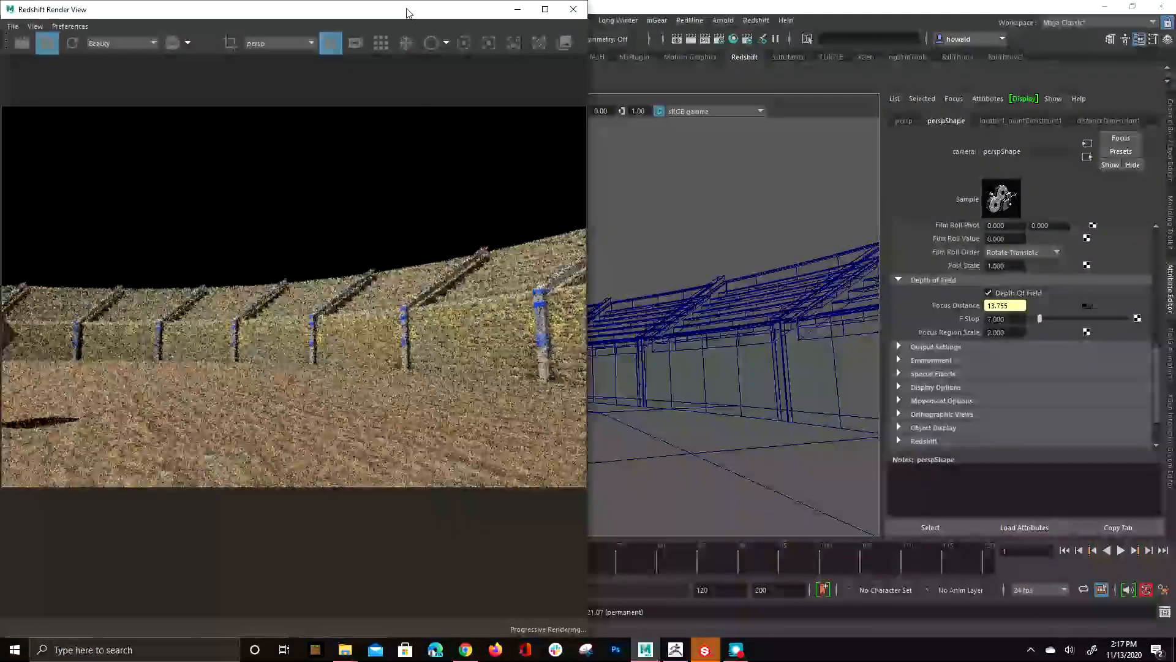
left_click_drag(409, 12, 1003, 422)
left_click(242, 386)
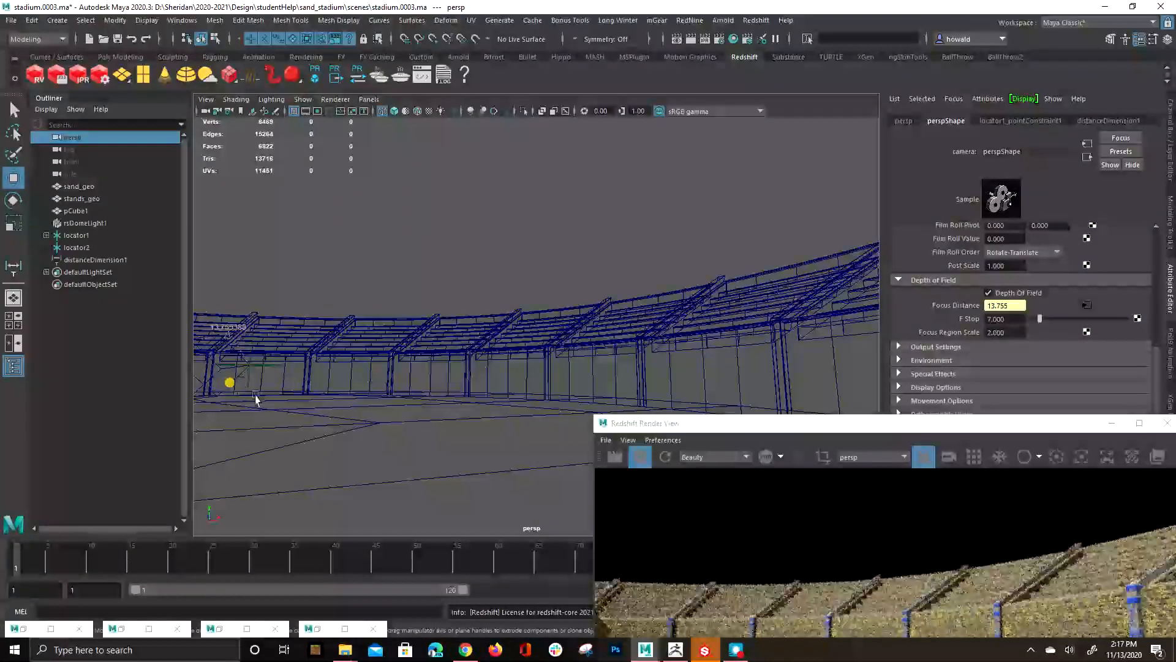
left_click(248, 403)
left_click(248, 401, "shift")
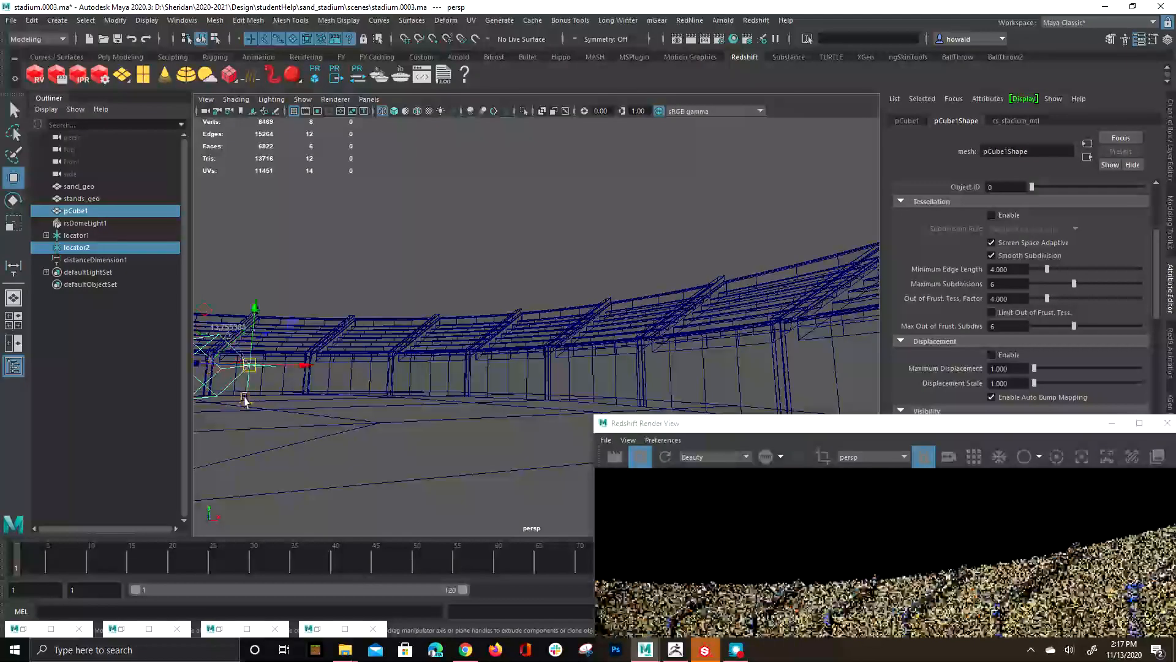
left_click_drag(337, 371, 505, 379)
left_click_drag(673, 422, 228, 107)
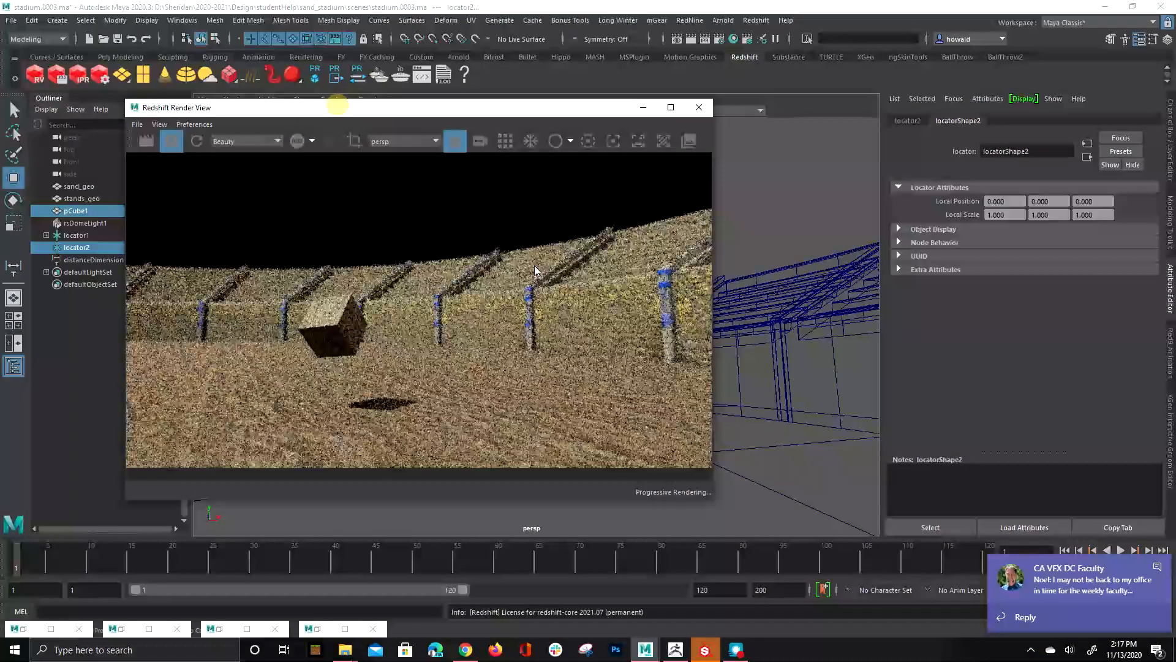
left_click(1157, 562)
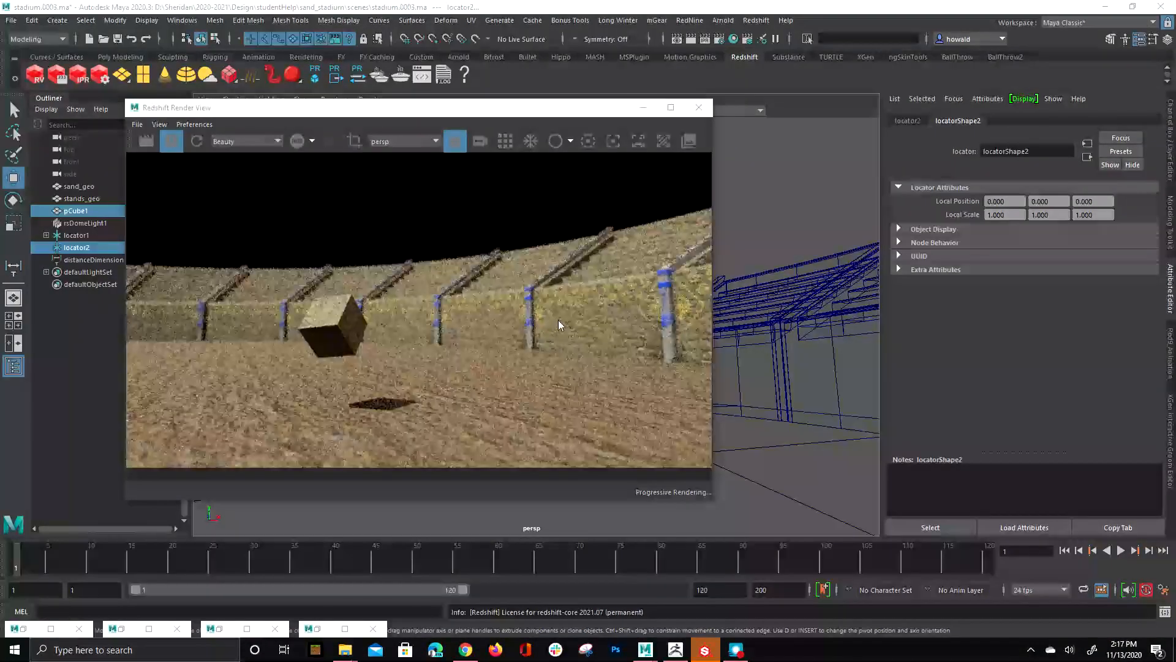
Step: From a new camera angle, shift the cube and locator2 further along X toward the centre of the Redshift render
left_click_drag(784, 416, 611, 394, "alt")
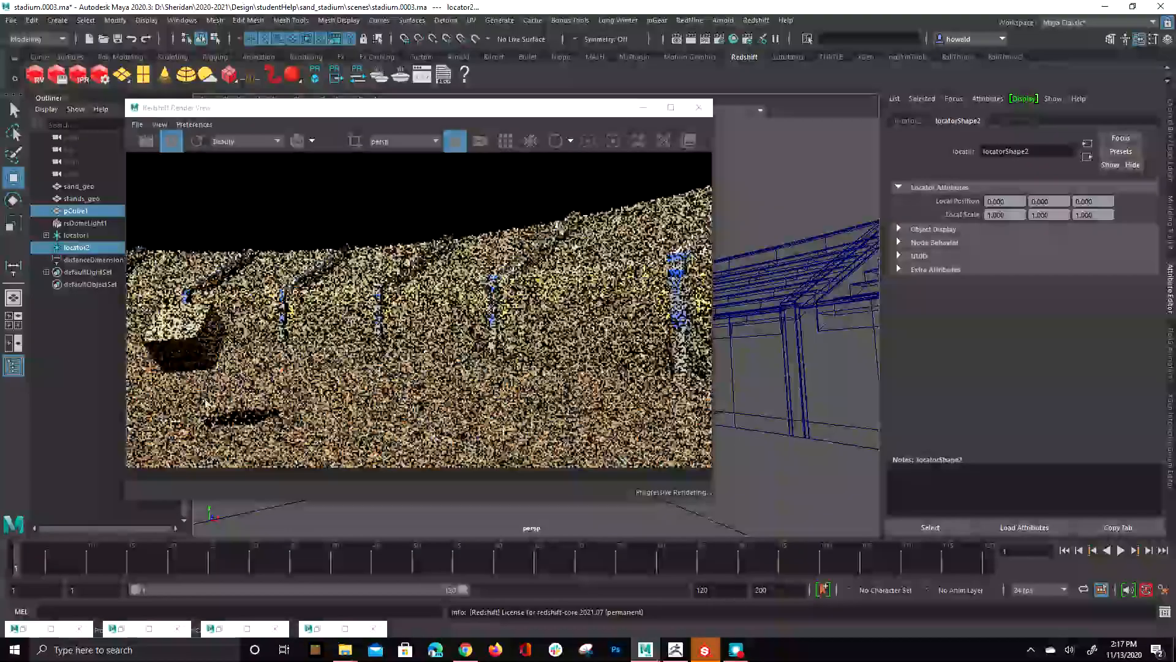
left_click_drag(486, 112, 501, 123)
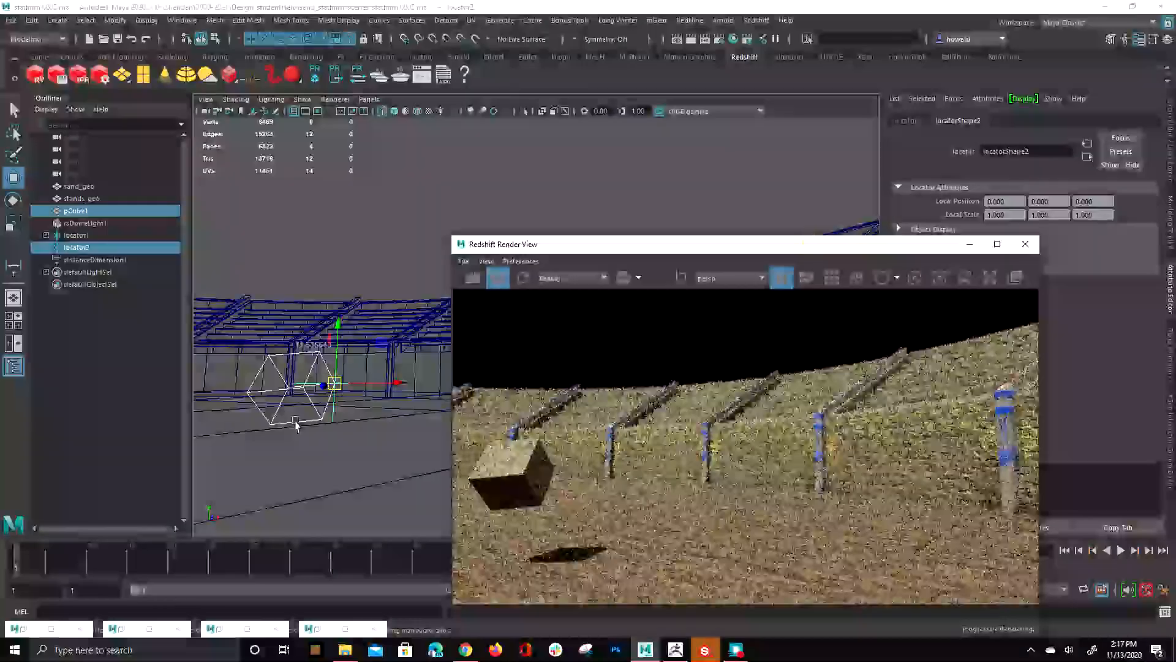
left_click(333, 415)
left_click(332, 409, "shift")
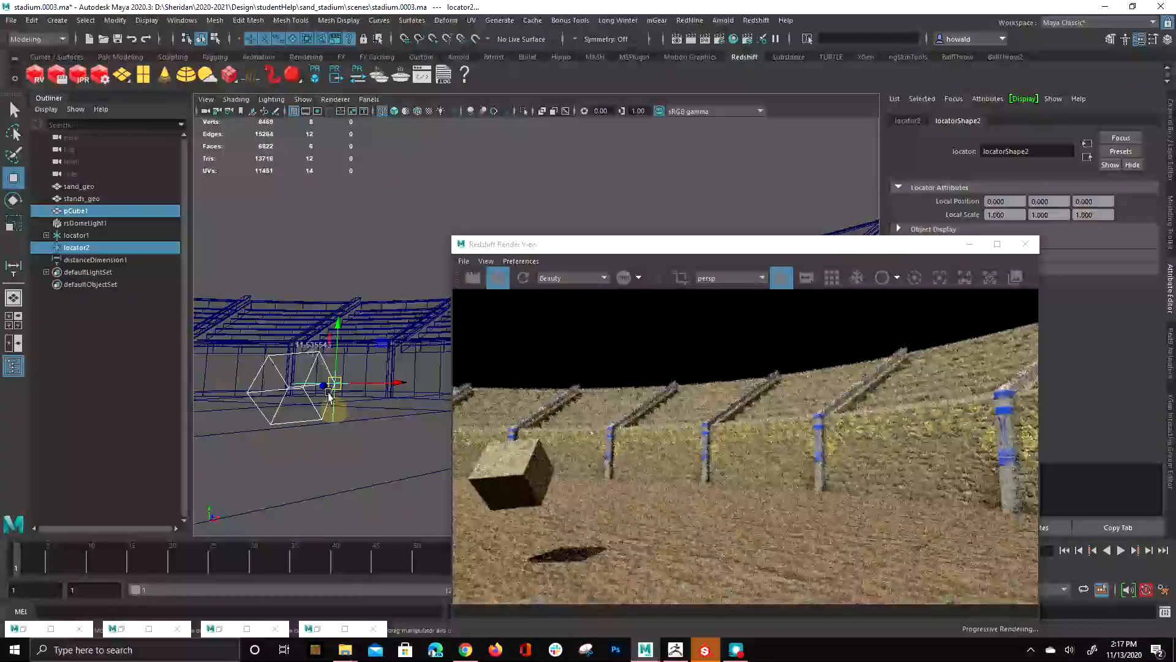
left_click_drag(332, 392, 497, 374)
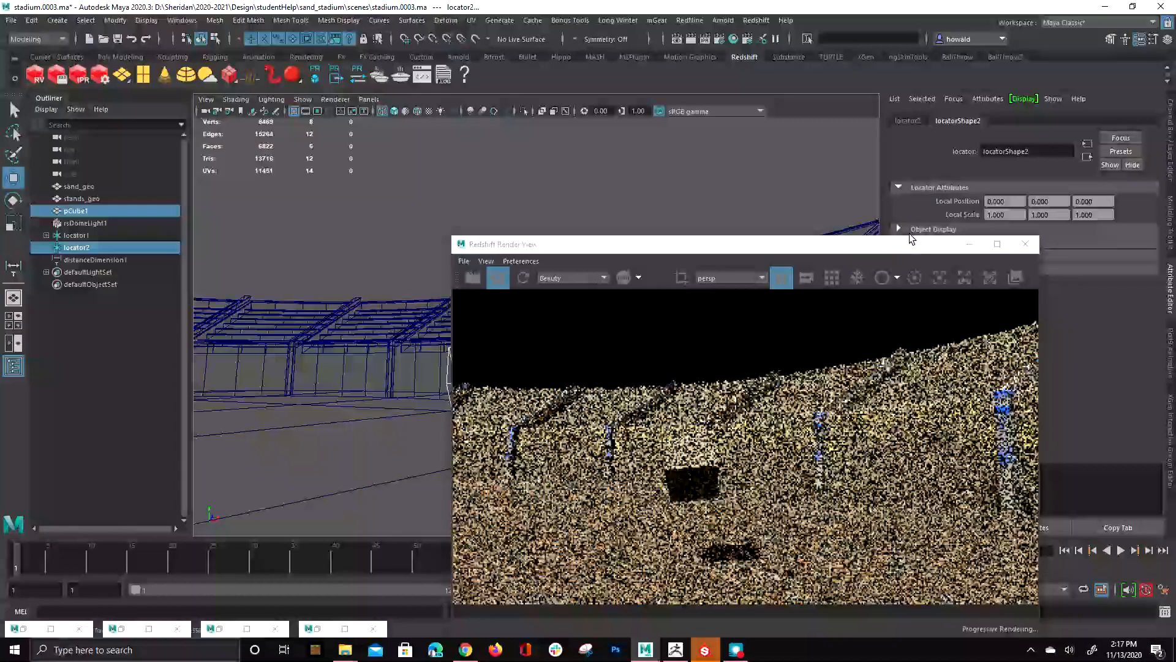
left_click_drag(895, 244, 557, 160)
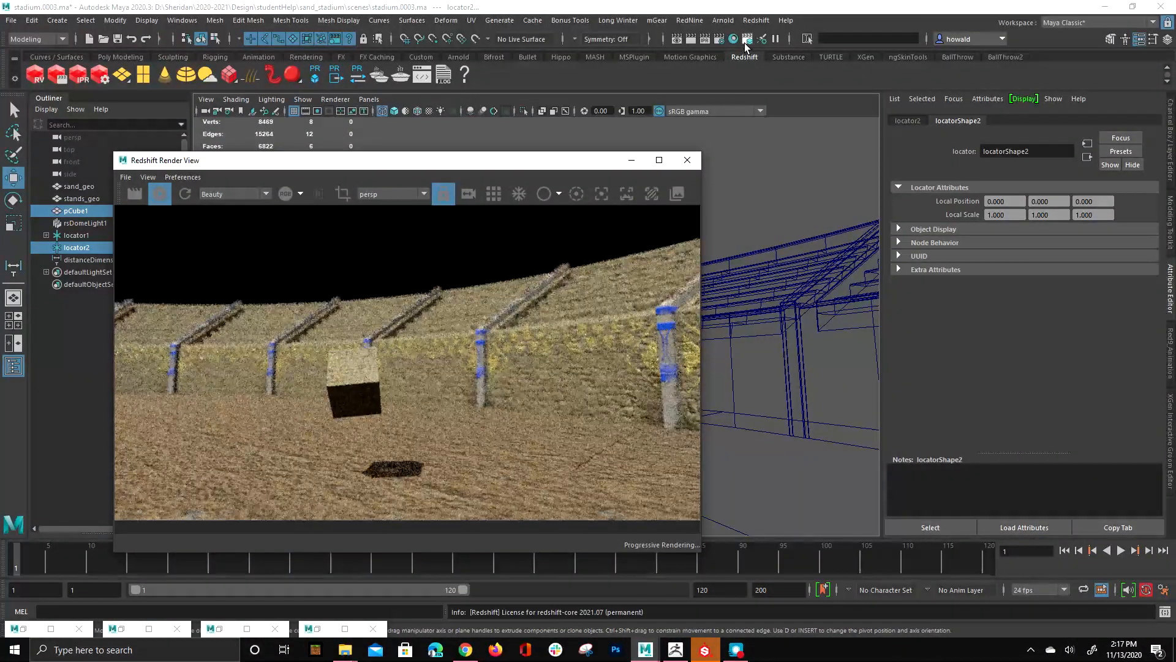
Step: Switch the scene's renderer from Arnold to Redshift in the Render Settings and set the unified sampling Max Samples to 250
left_click(718, 38)
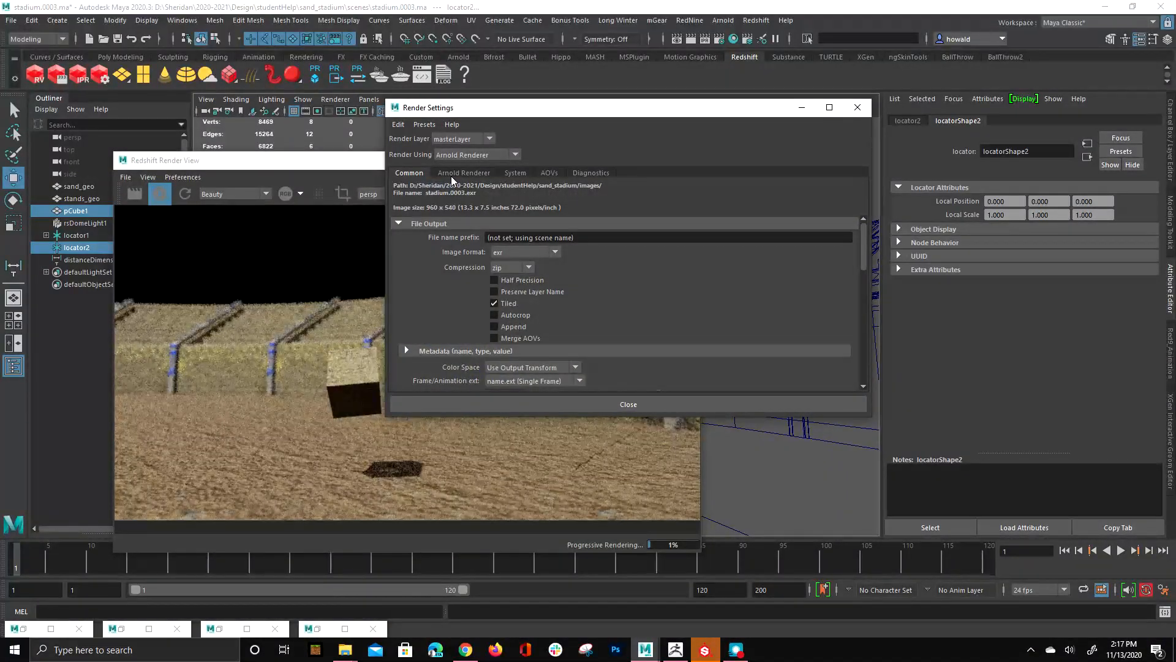
left_click(452, 173)
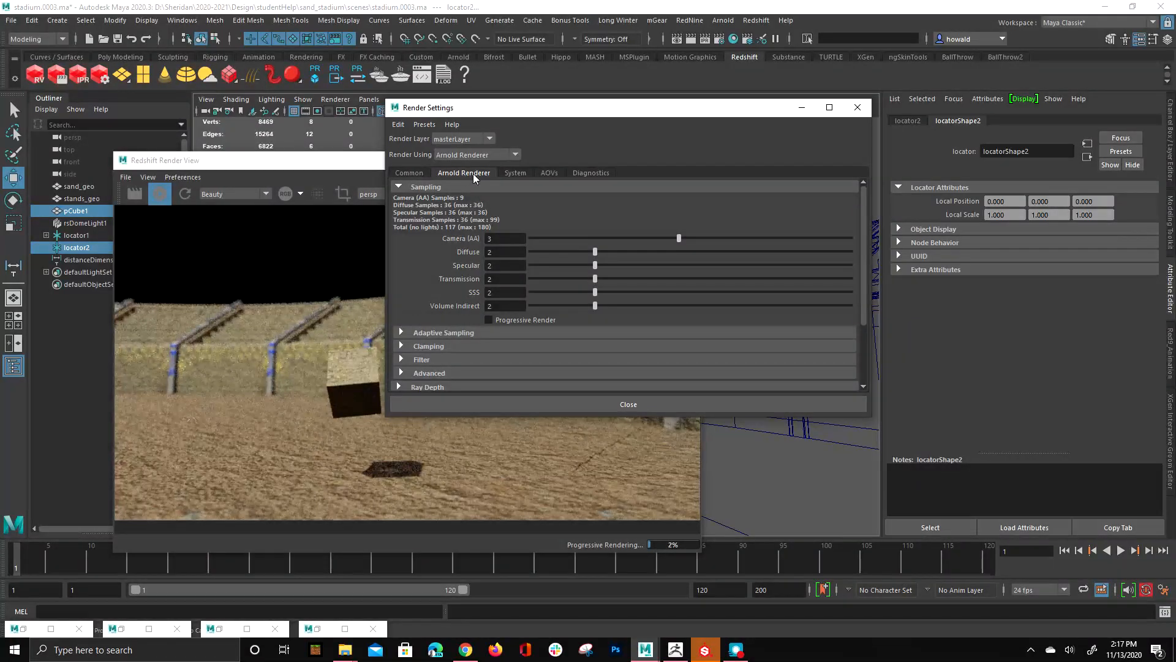
left_click(471, 154)
left_click(468, 190)
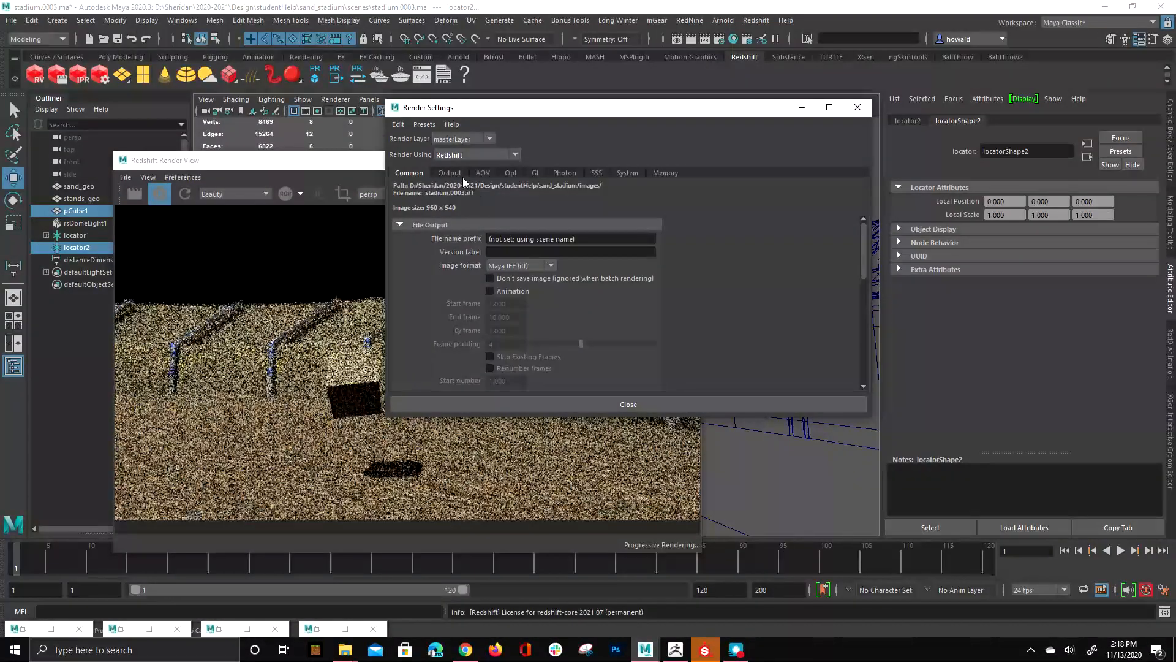
left_click(454, 175)
double_click(510, 277)
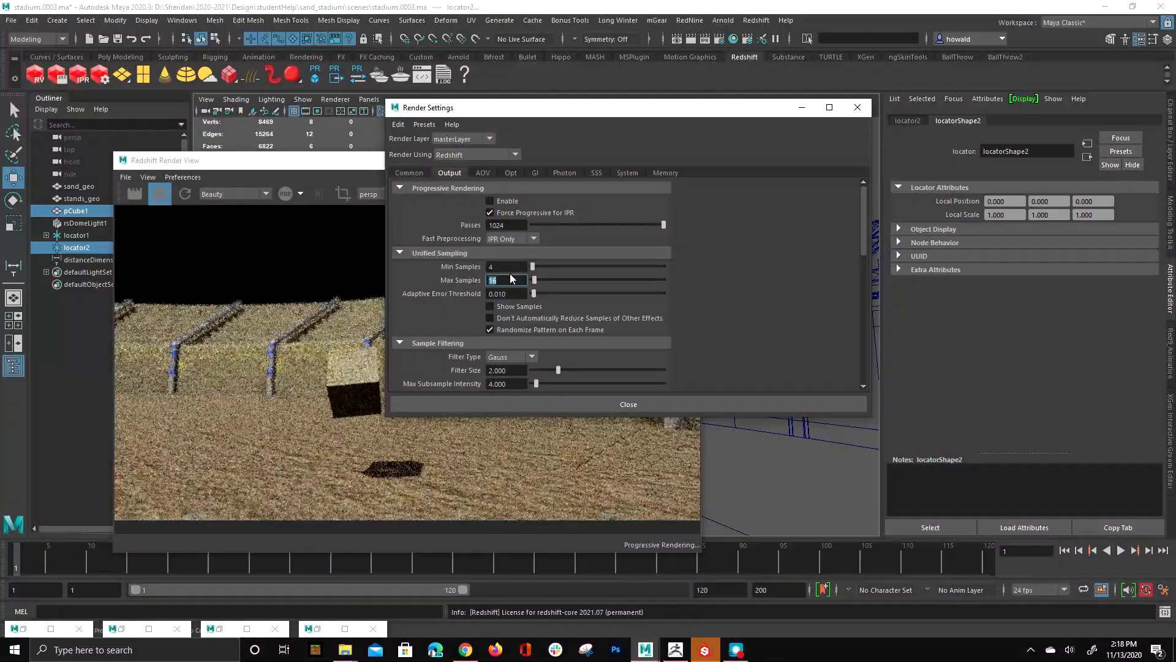
type("250")
key("Return")
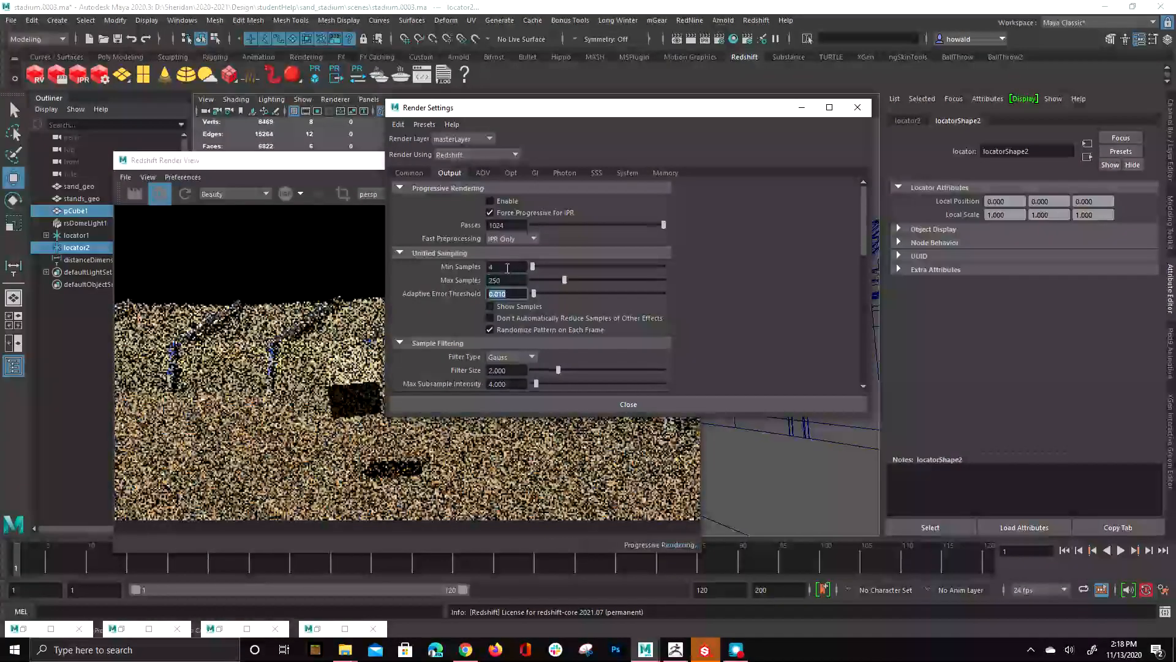
Step: Set the unified sampling Min Samples to 25 in the Redshift output settings
double_click(502, 270)
type("25")
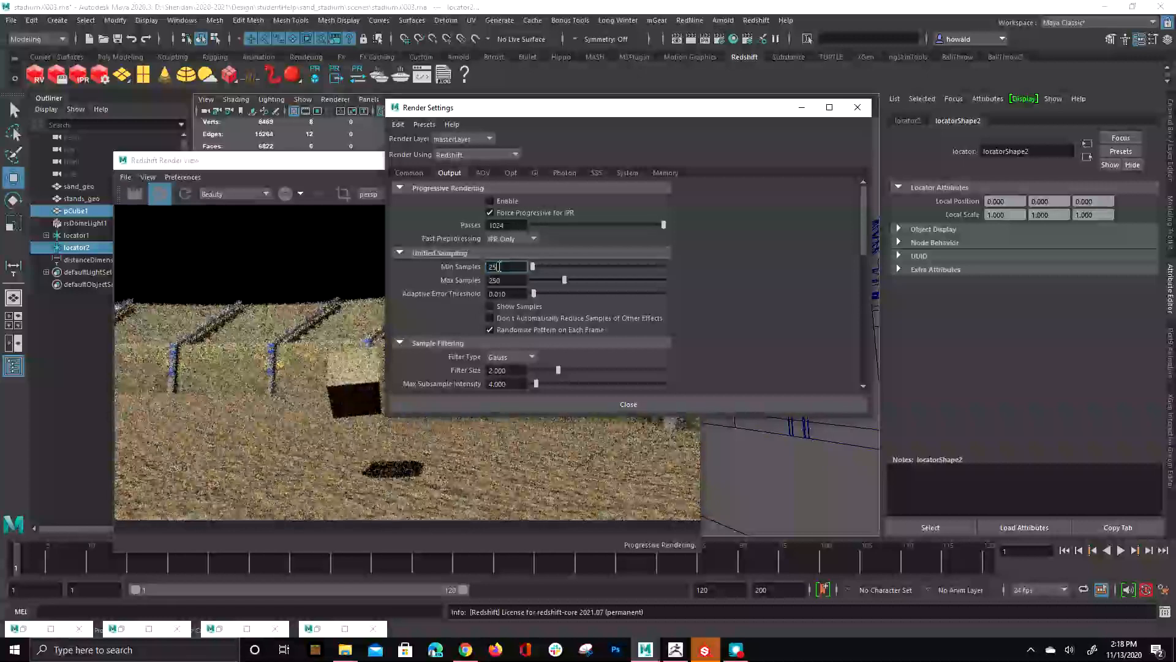
key("Return")
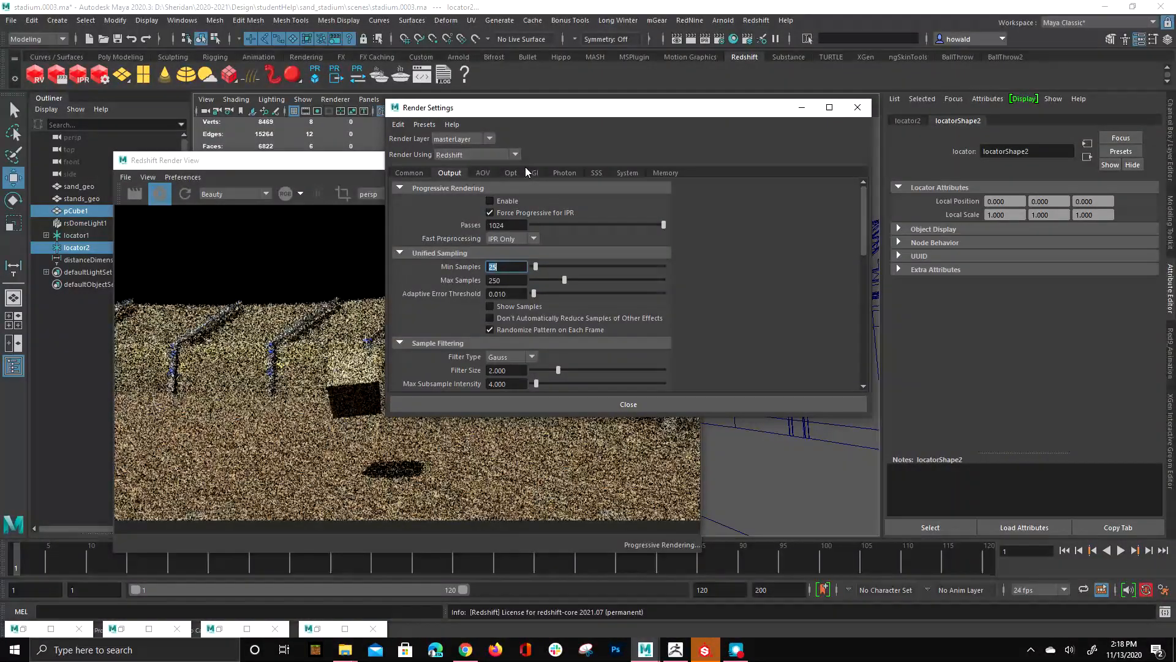
Step: Set both the primary and secondary global illumination engines to Brute Force
left_click(534, 173)
left_click(543, 202)
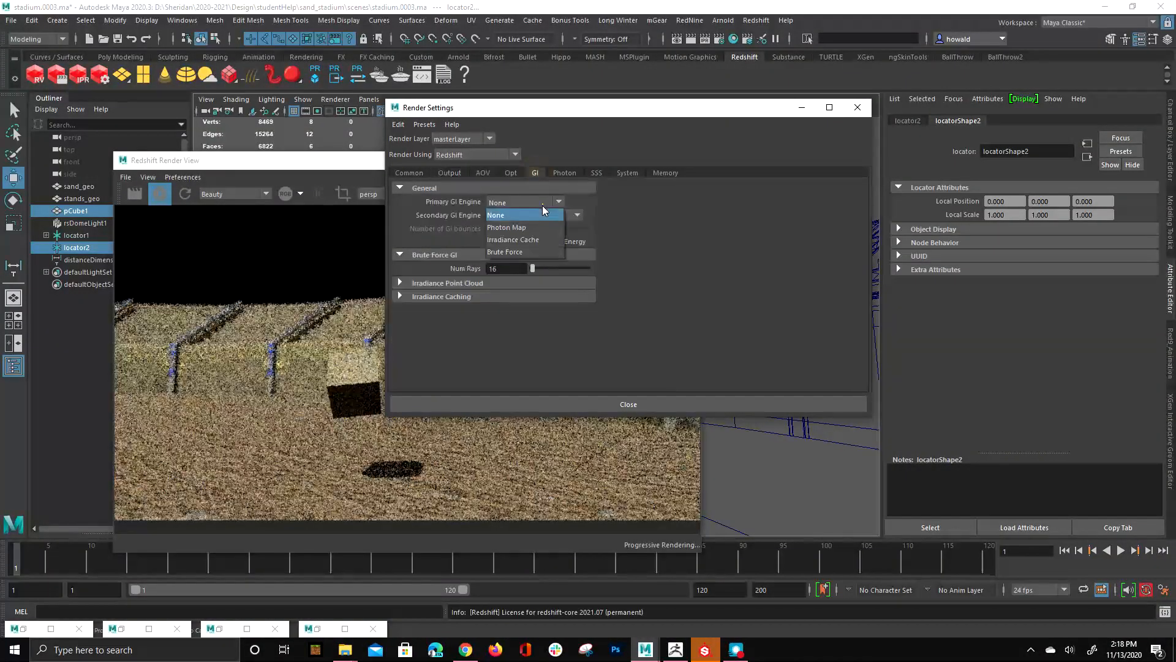
left_click(546, 252)
left_click(511, 216)
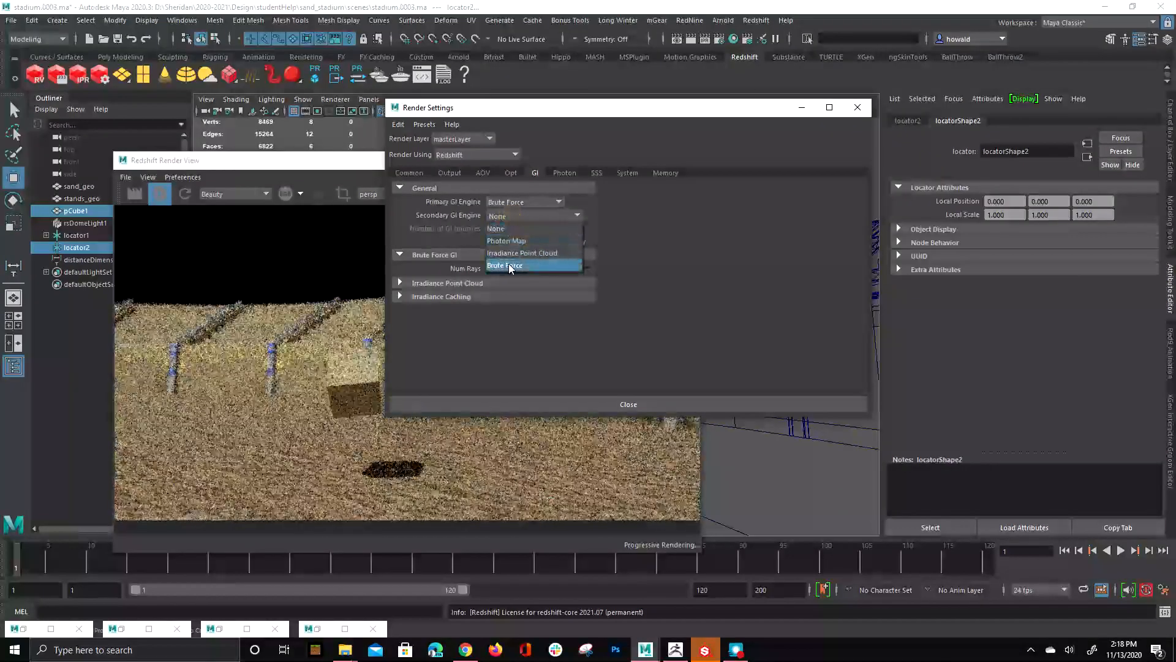
left_click(510, 265)
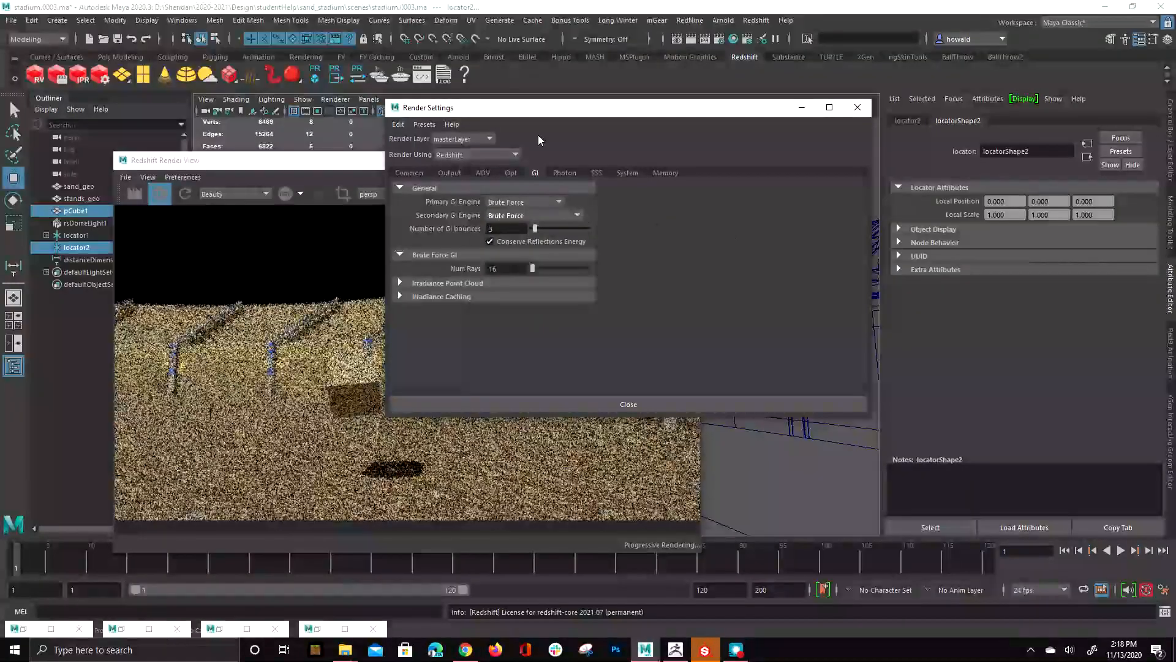
Step: Add a Custom AOV to the active render passes and show its attributes
left_click(481, 171)
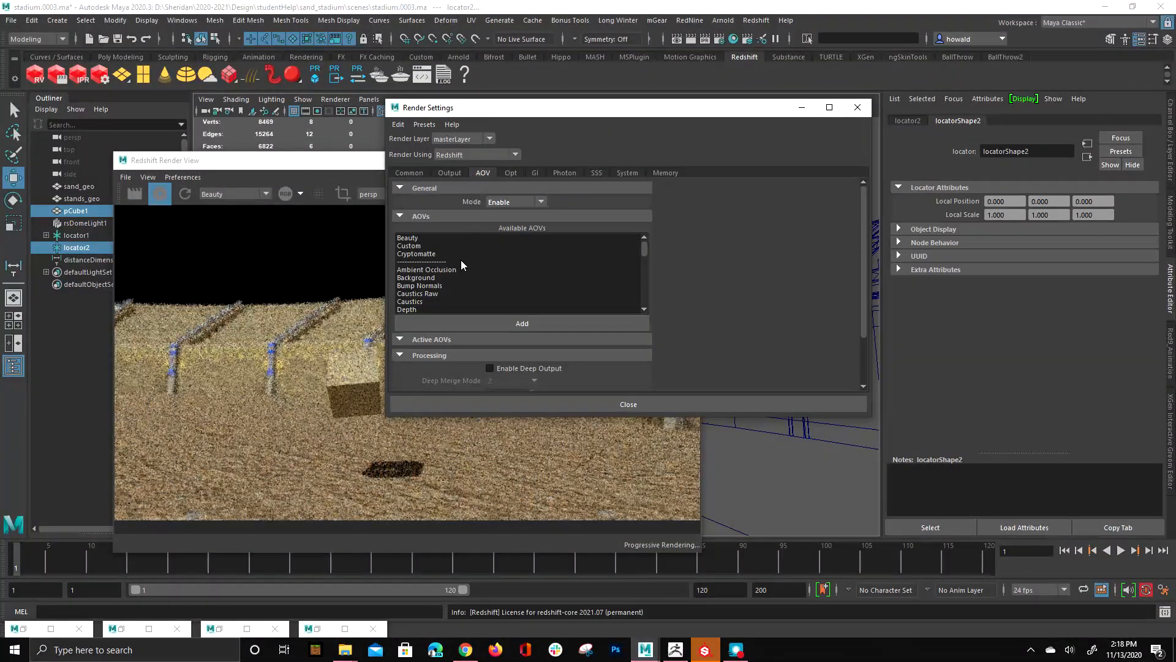
left_click(446, 269)
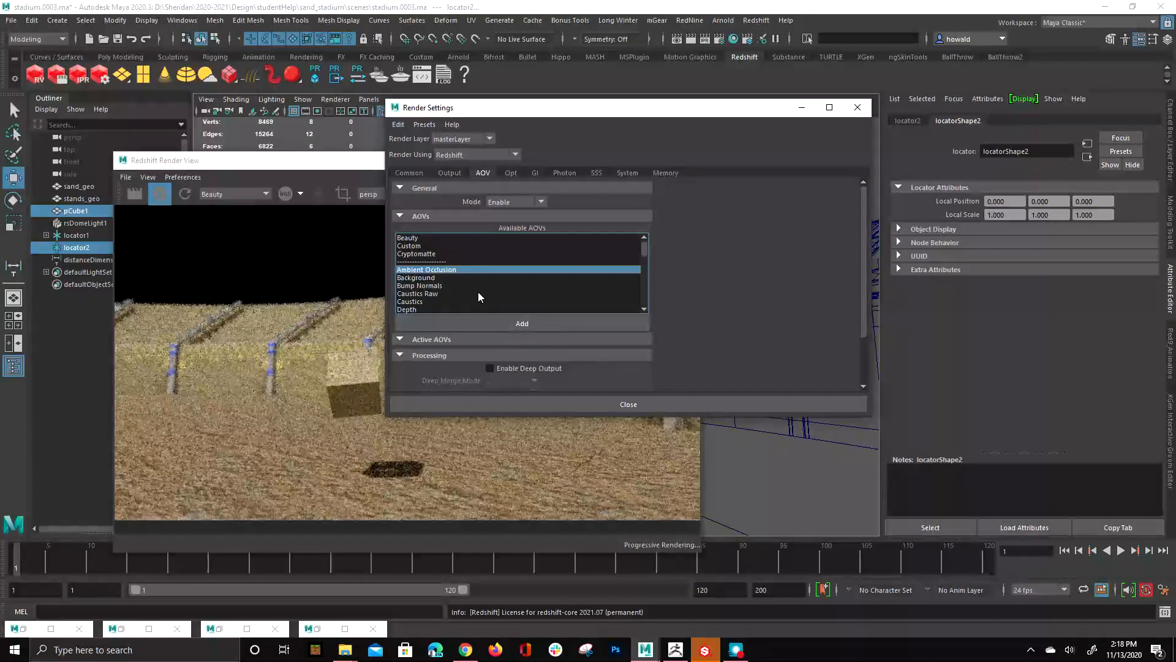
double_click(417, 245)
left_click(620, 355)
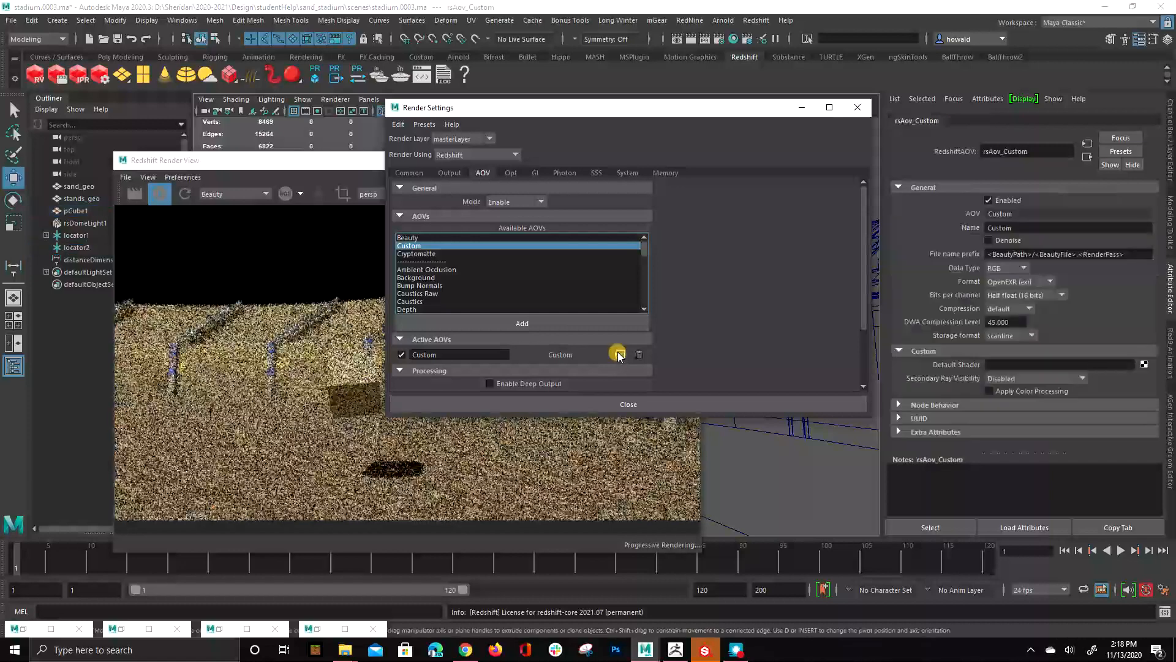
Step: Assign a RedshiftAmbientOcclusion node as the Custom AOV's default shader
left_click(1144, 364)
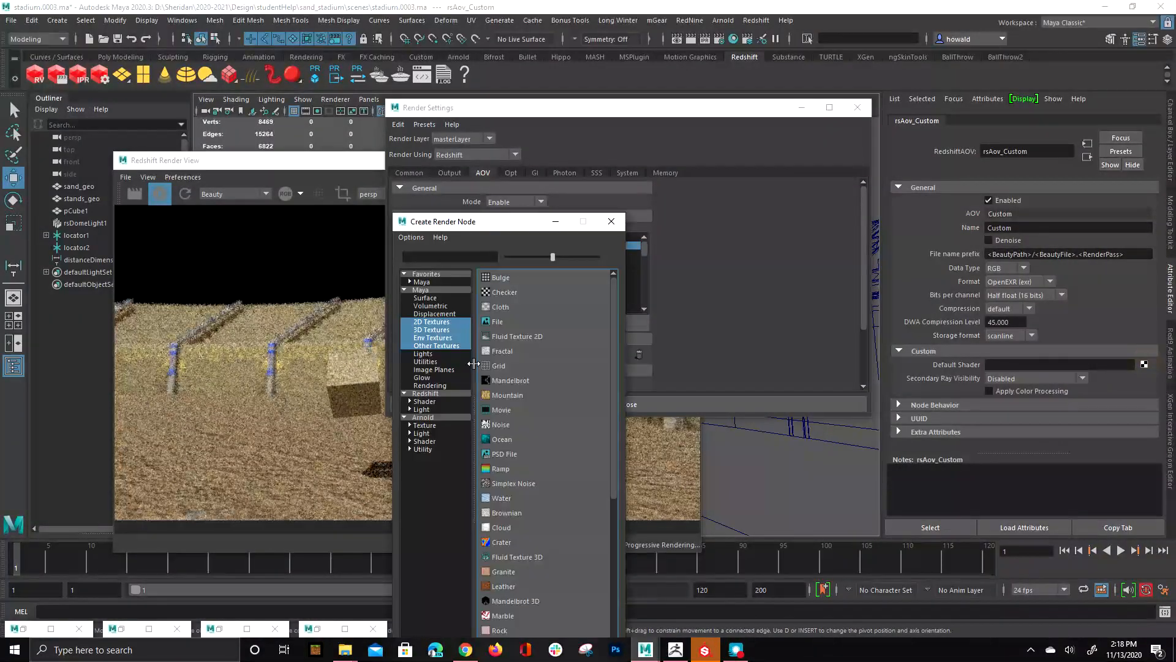
left_click(460, 257)
type("amb")
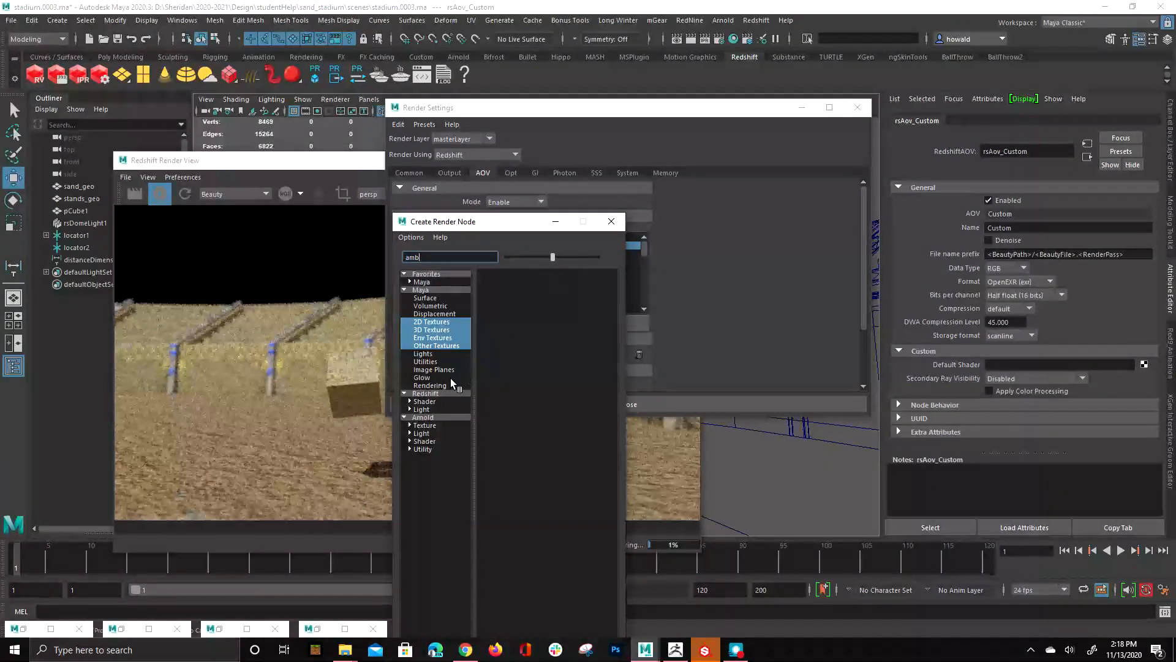
left_click(438, 394)
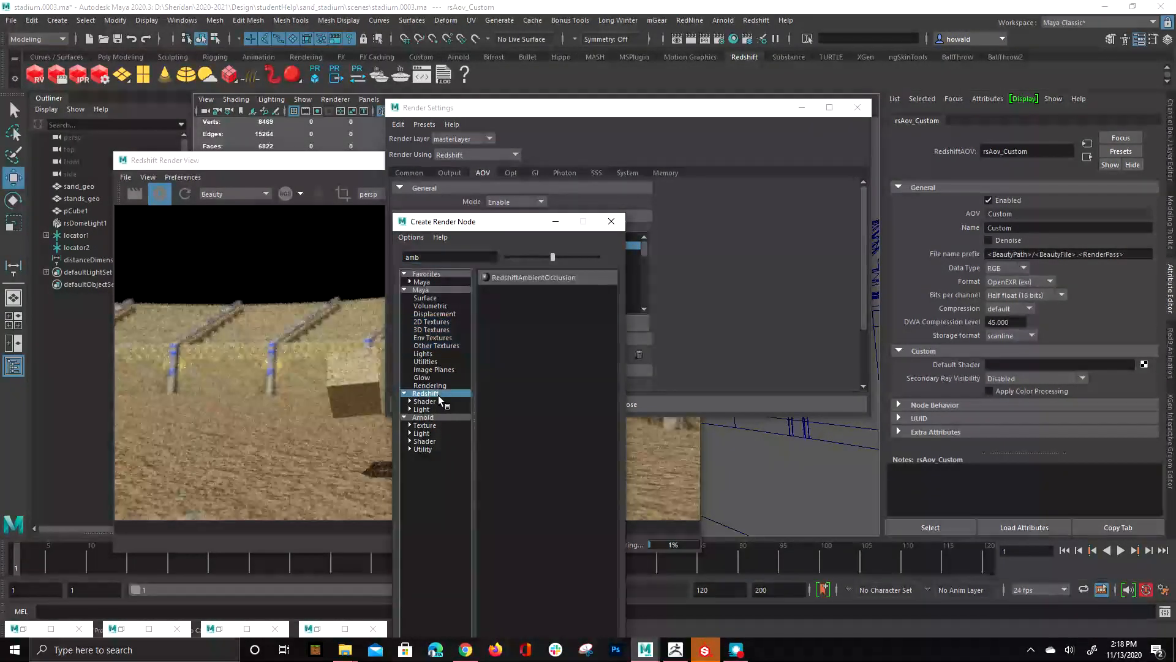
left_click(503, 278)
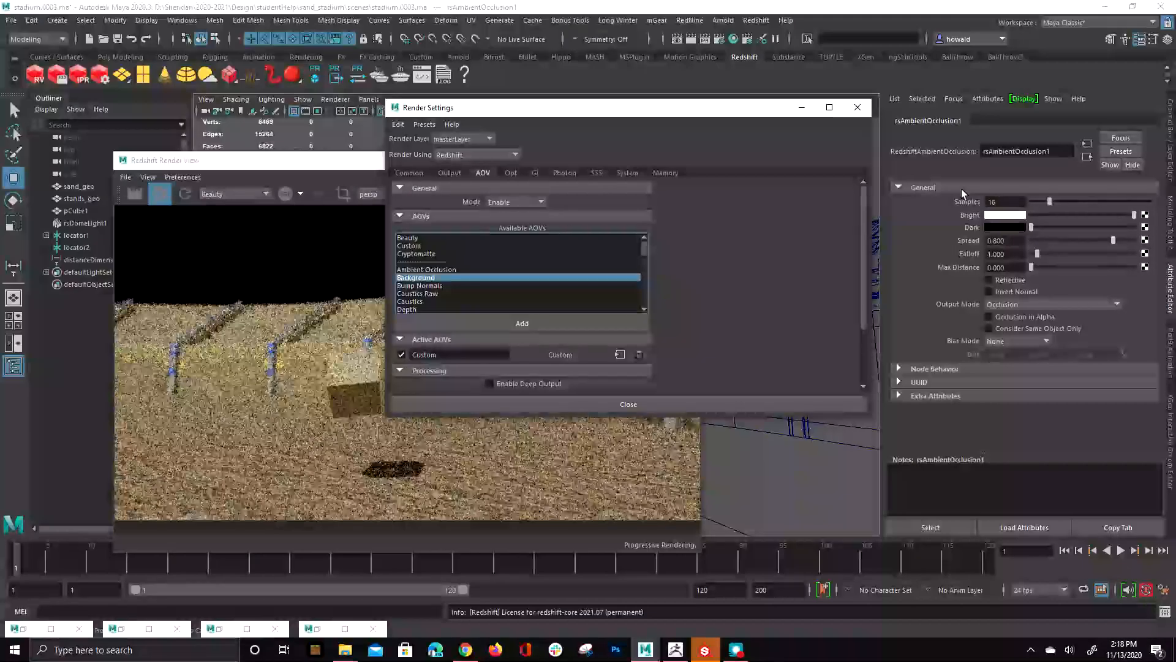
Step: Minimize the Render Settings and display the Custom ambient occlusion pass in the Redshift Render View
left_click(802, 108)
left_click(224, 192)
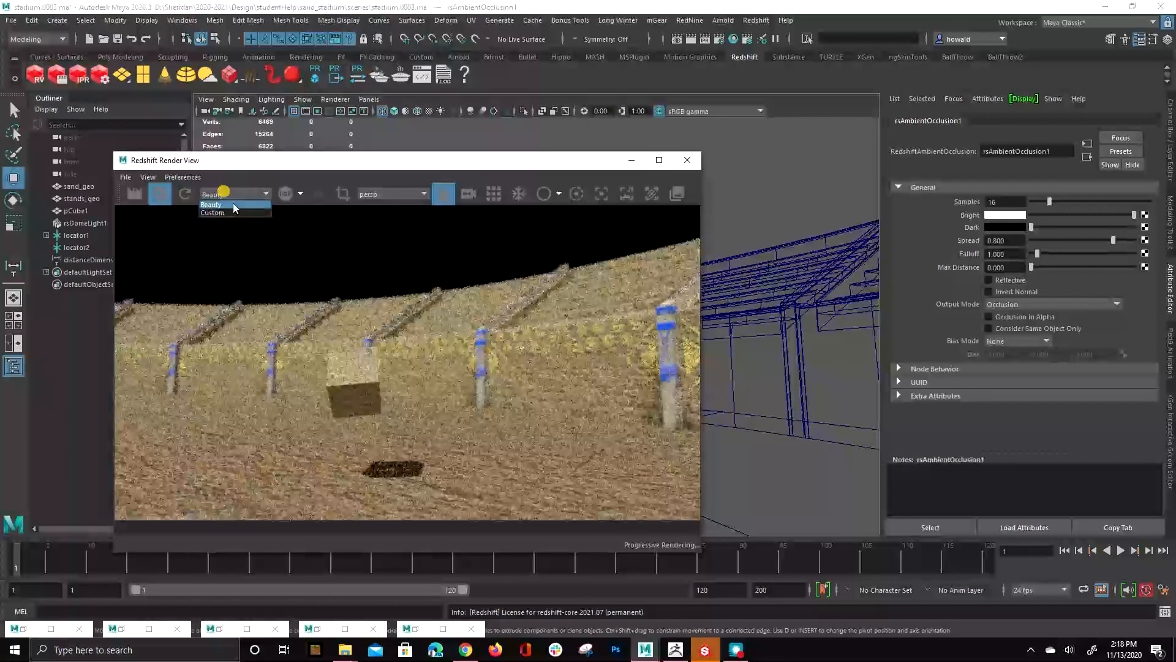
left_click(230, 212)
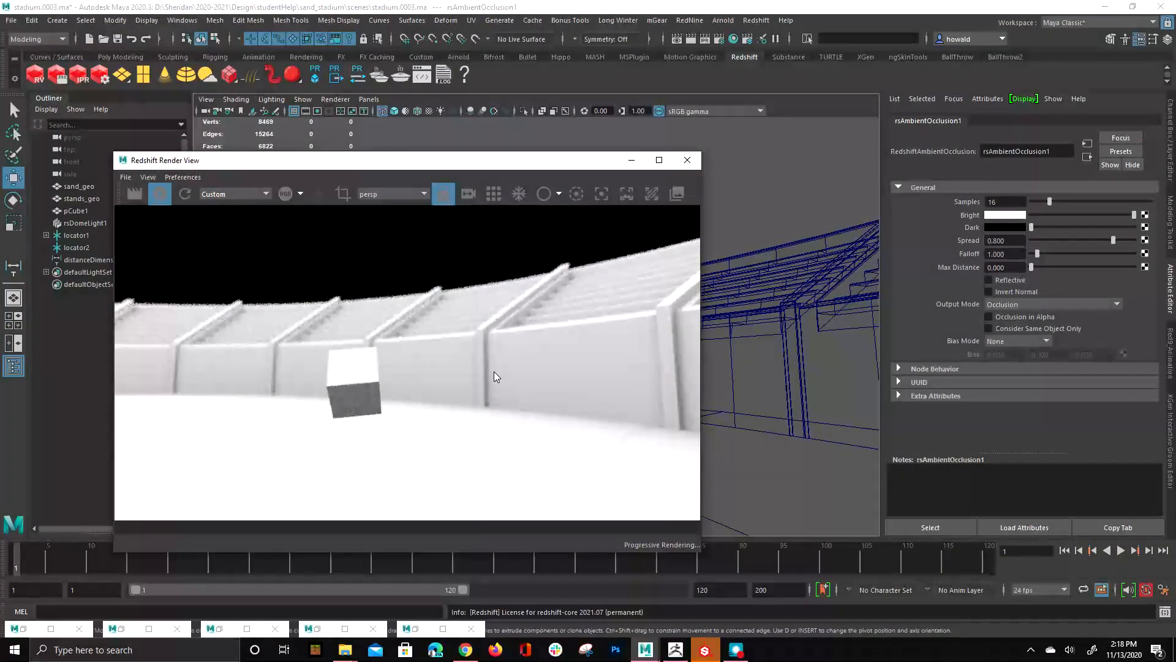
Step: Switch the Render View back to the Beauty pass and start a full render of the persp camera
left_click(245, 193)
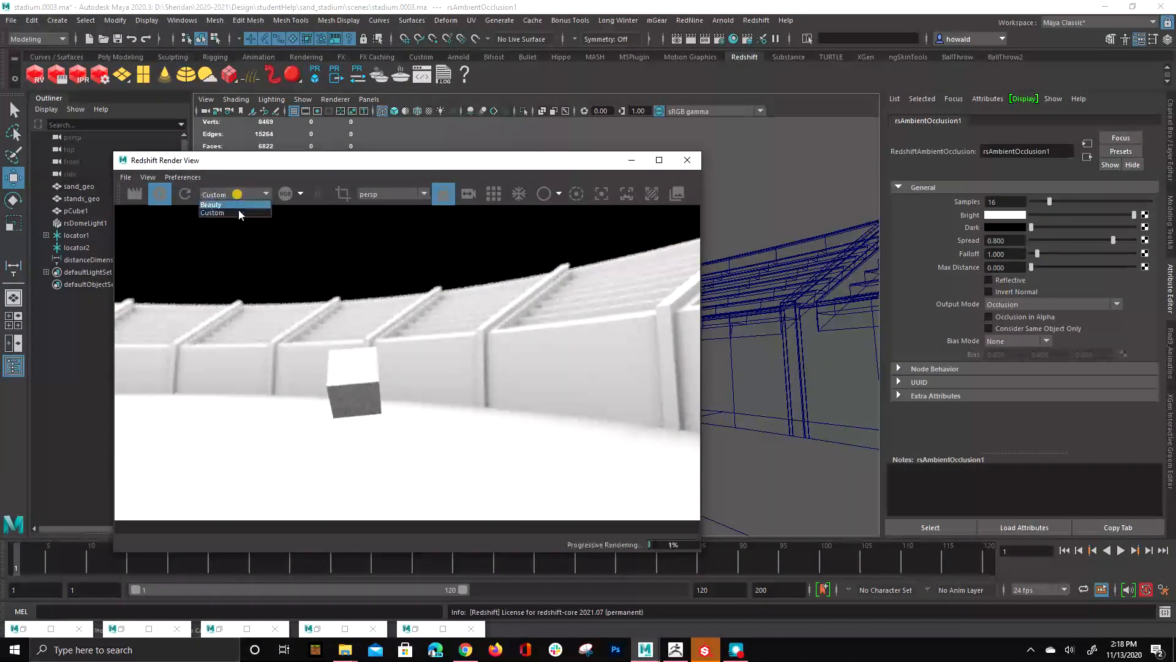
left_click(240, 207)
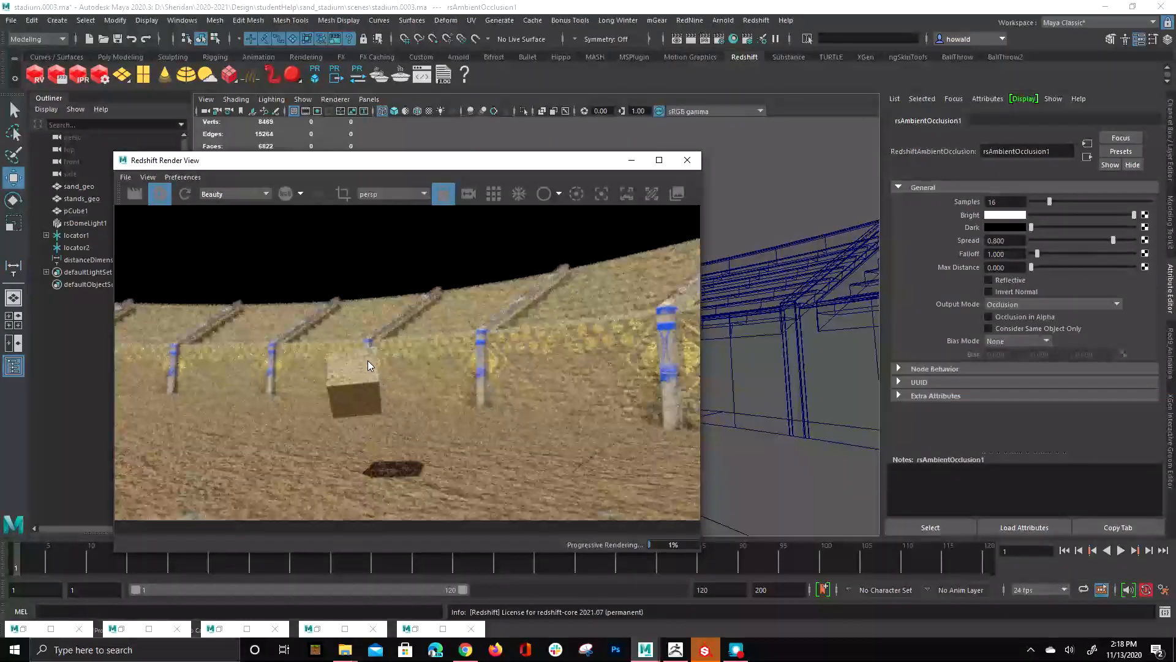
left_click(135, 193)
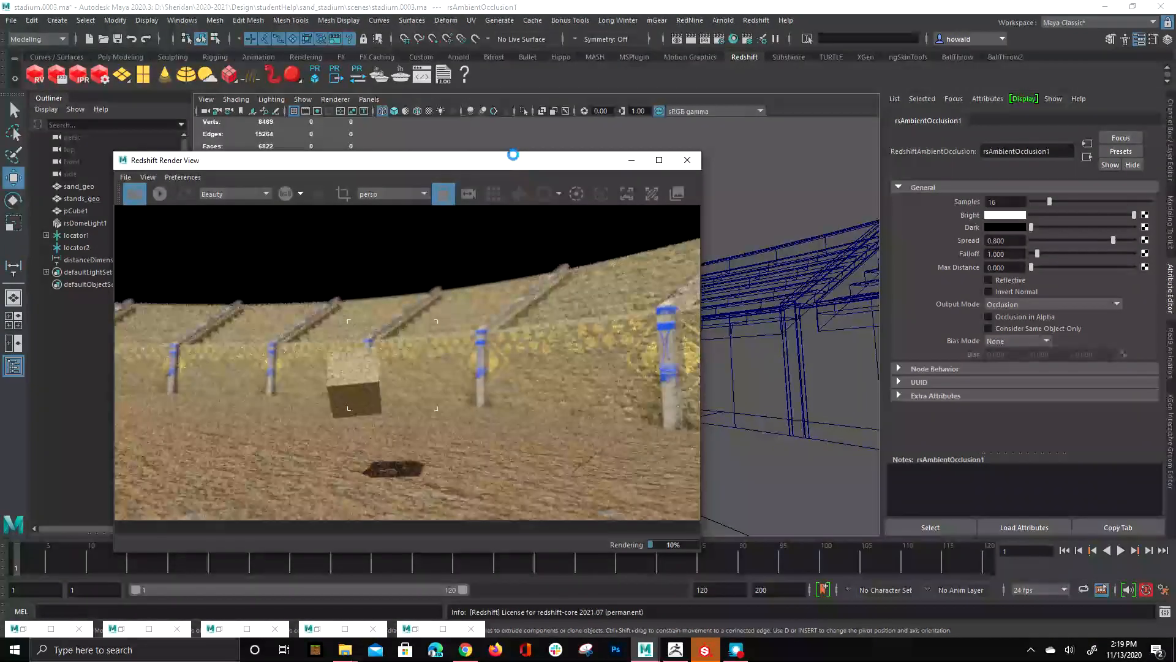
Step: Move the Render View out of the way and show the 960 x 540 resolution gate in the persp viewport
left_click_drag(505, 161, 5, 254)
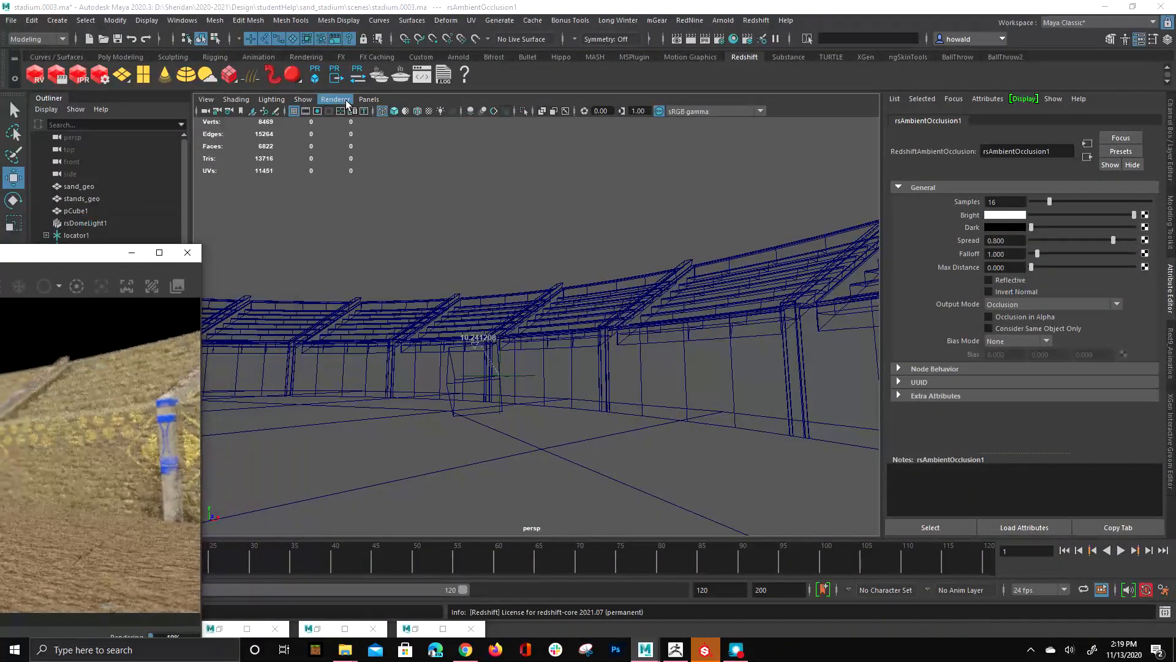
left_click(305, 111)
left_click(304, 111)
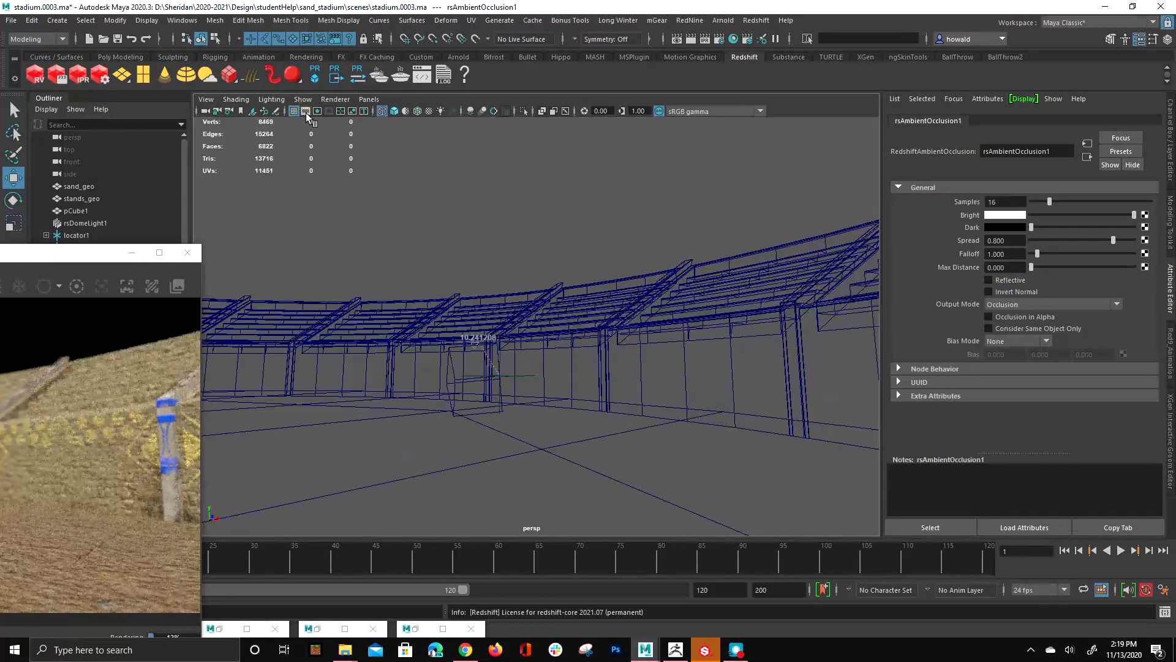
left_click(318, 110)
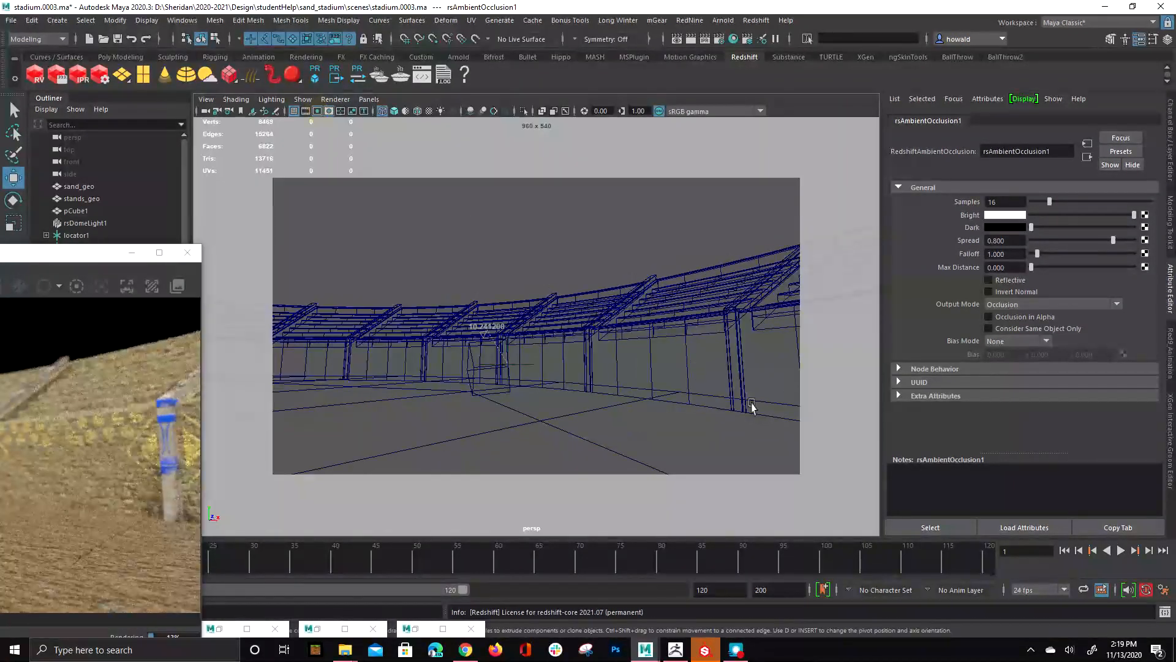
Step: Select the cube with locator2 from a new camera angle, move them along X toward the frame's centre, and bring the Render View back
left_click_drag(748, 407, 524, 386, "alt")
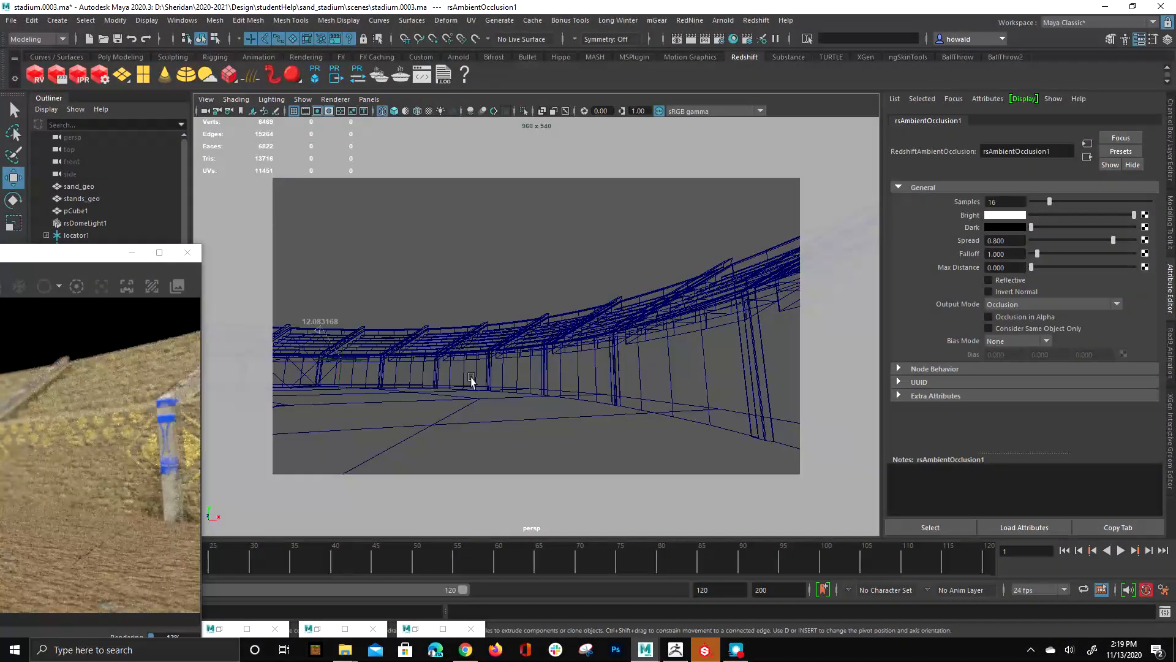
left_click(300, 375)
key("q")
left_click(345, 359, "shift")
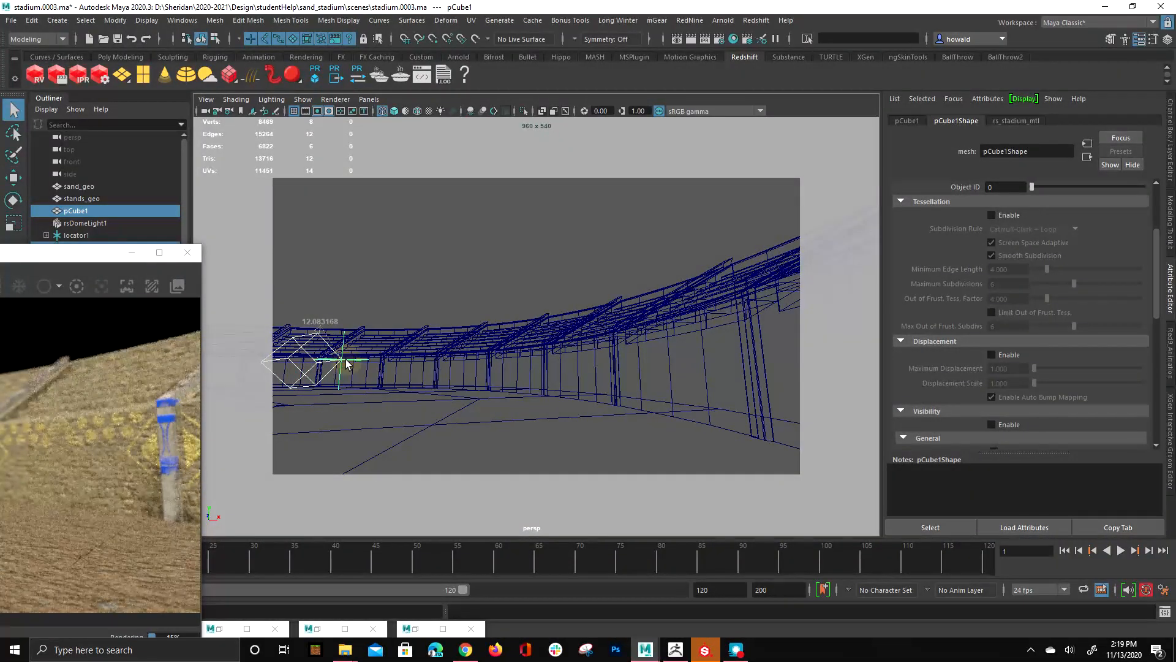
key("w")
left_click_drag(342, 359, 514, 360)
left_click_drag(83, 254, 630, 186)
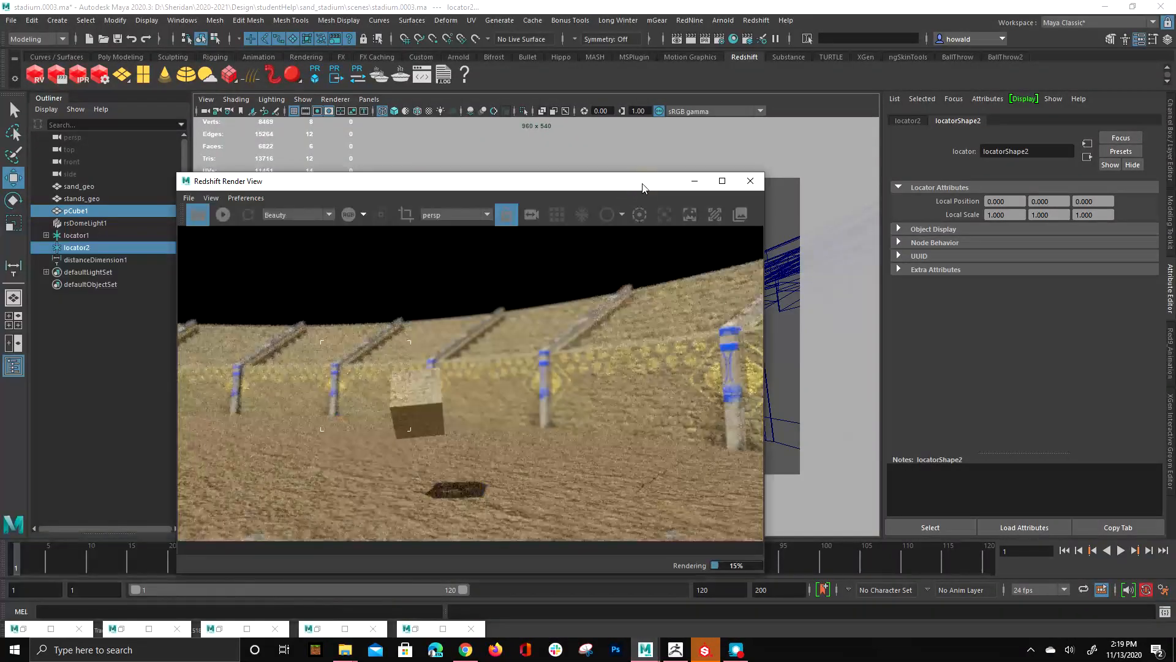
Step: Examine the render's noise and depth-of-field blur up close around the cube, the ground and the columns
scroll(432, 435, "up", 1)
scroll(432, 436, "up", 5)
scroll(582, 408, "up", 1)
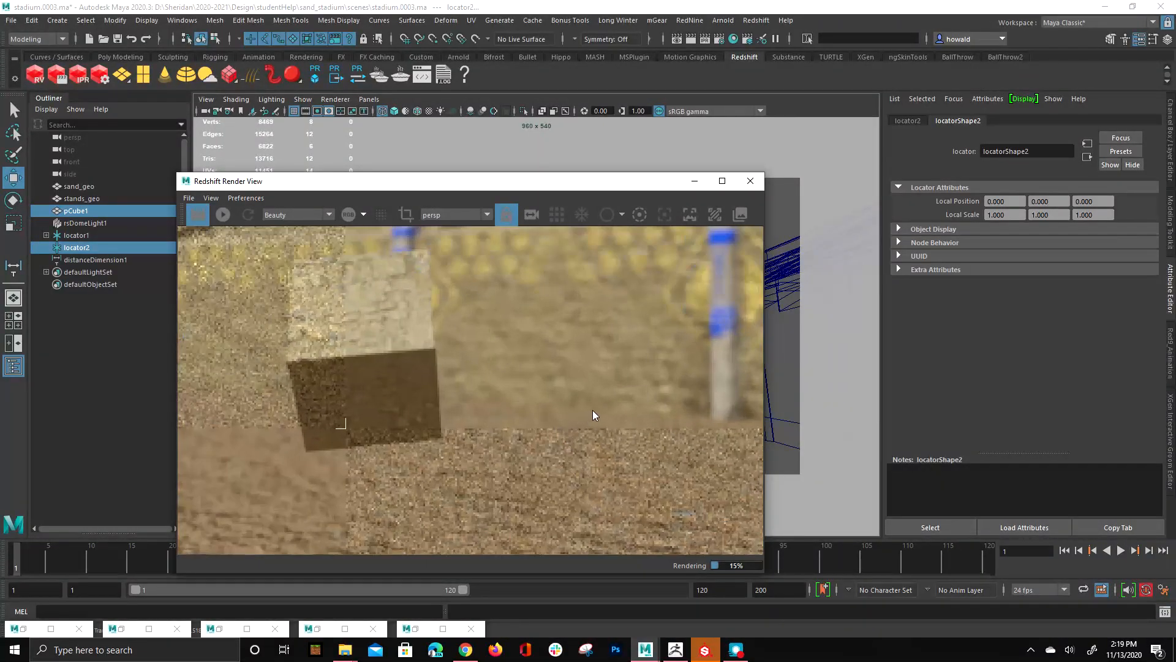
middle_click_drag(564, 396, 377, 454)
scroll(377, 454, "down", 1)
scroll(378, 453, "down", 3)
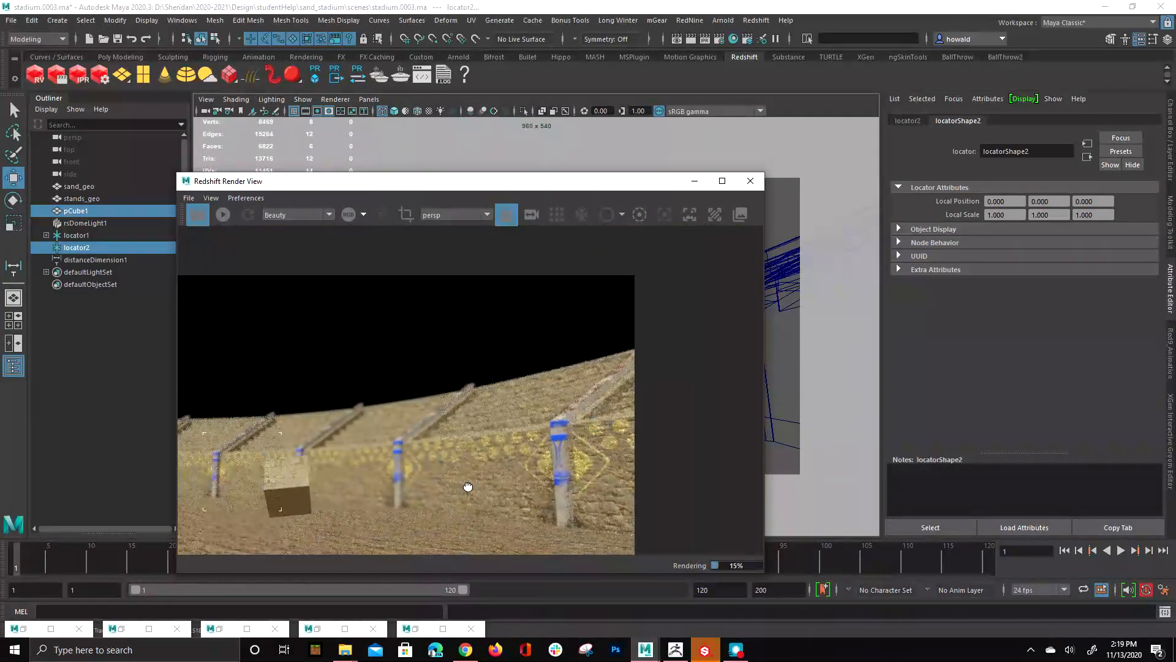
middle_click_drag(465, 483, 605, 381)
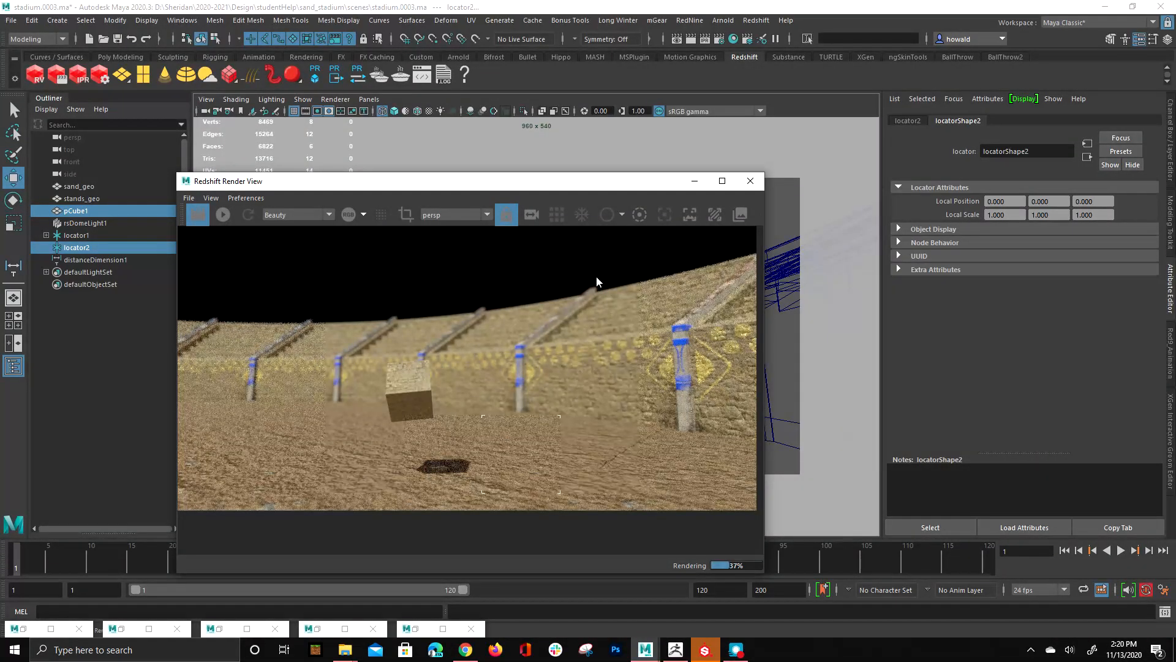
Step: Check the nearest painted column in the render up close, and stop the running render
scroll(655, 341, "up", 3)
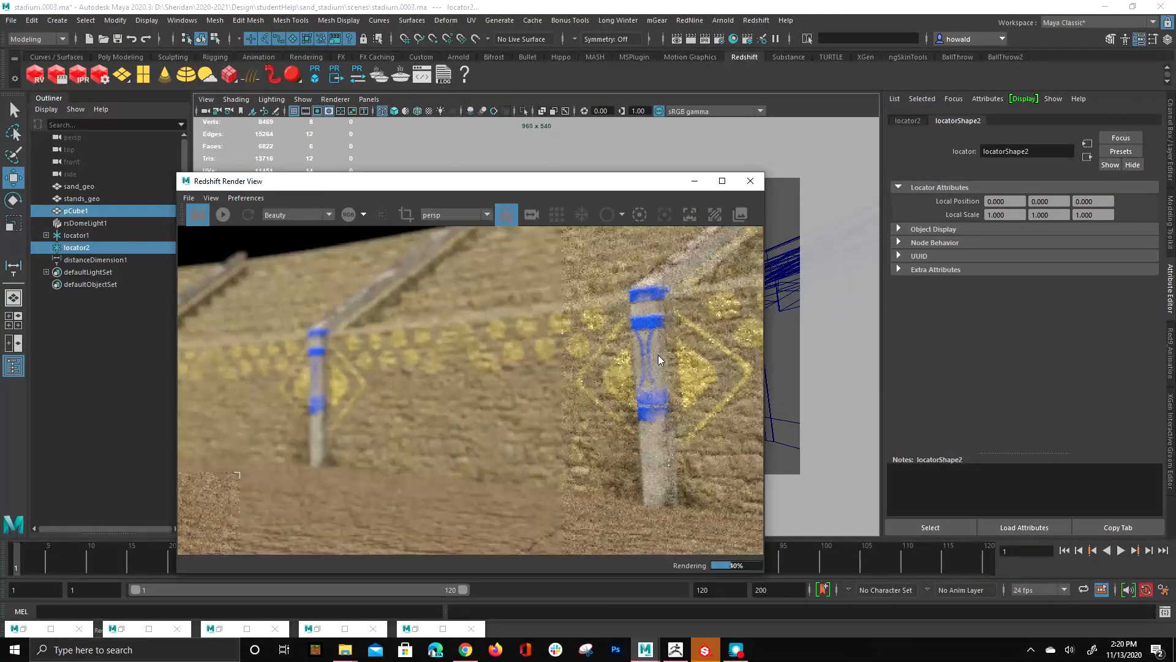
scroll(551, 344, "down", 3)
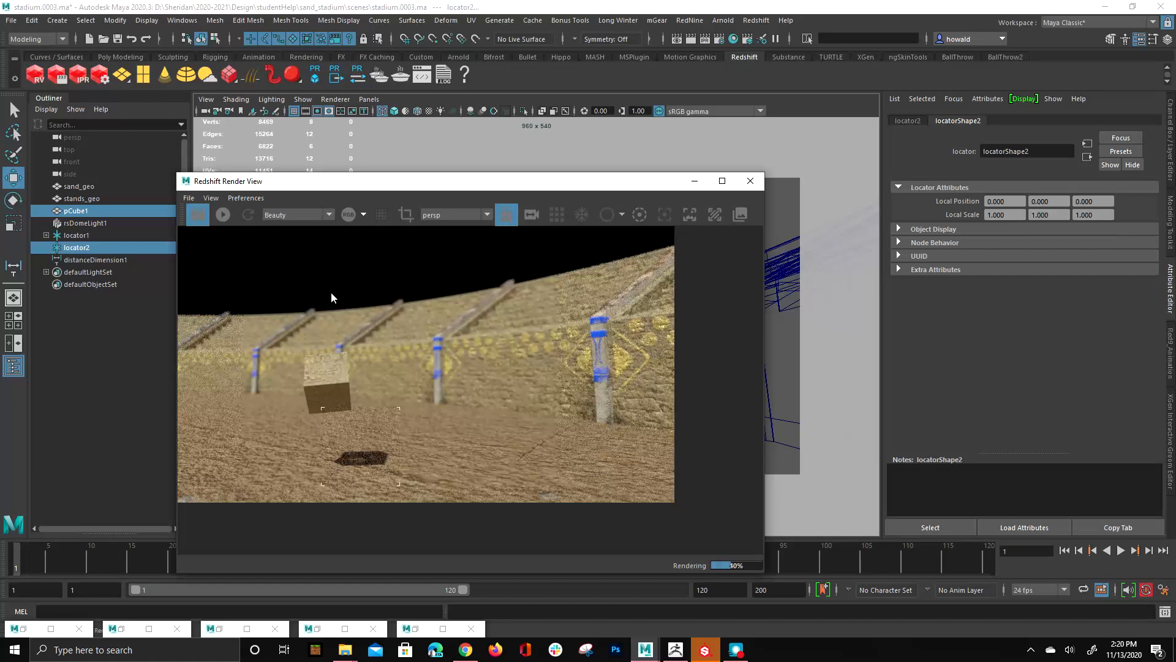
key("Escape")
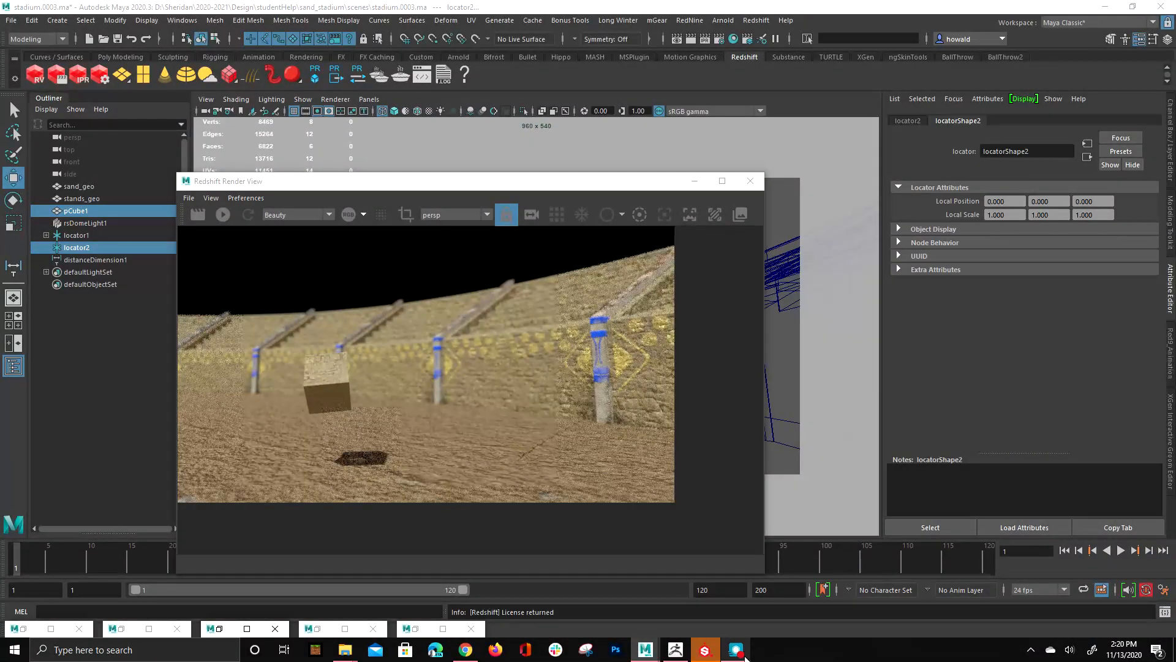
mouse_move(744, 654)
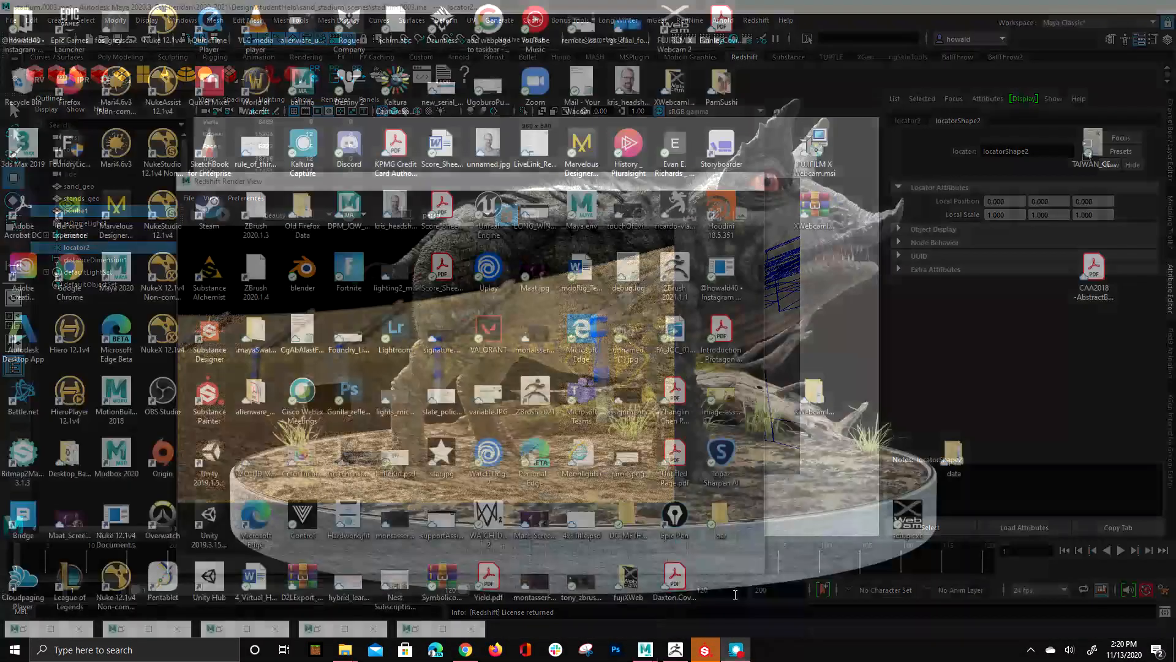